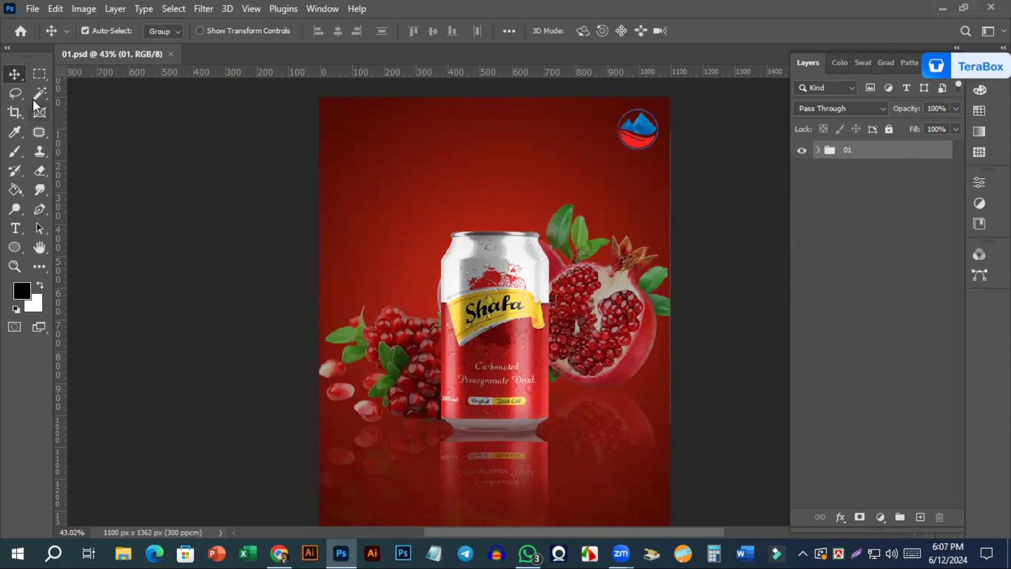
Expand the 01 group and toggle the Logo layer's visibility to show its contribution to the poster
{"action": "left_click", "coordinate": [818, 150]}
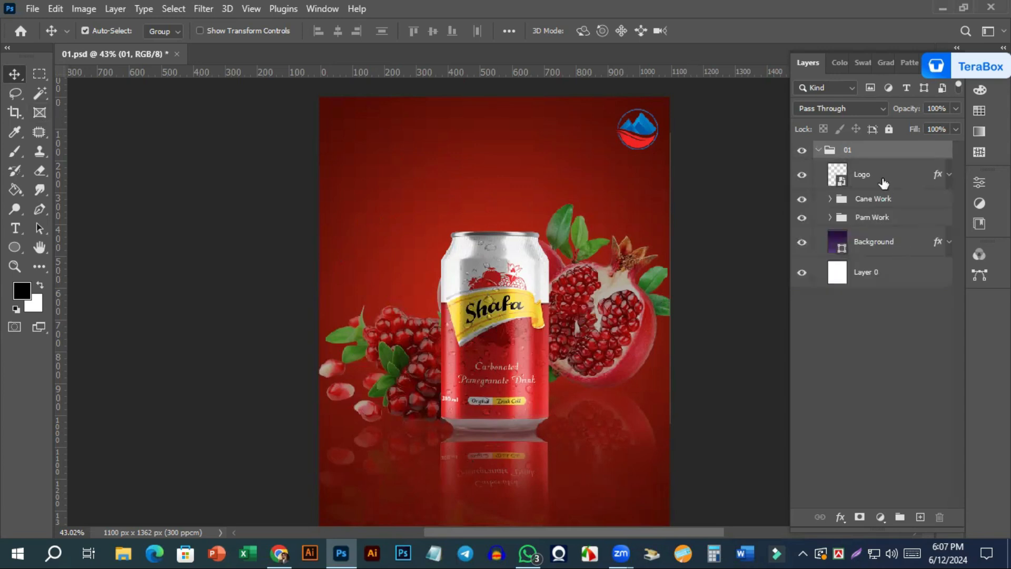
{"action": "left_click", "coordinate": [819, 150]}
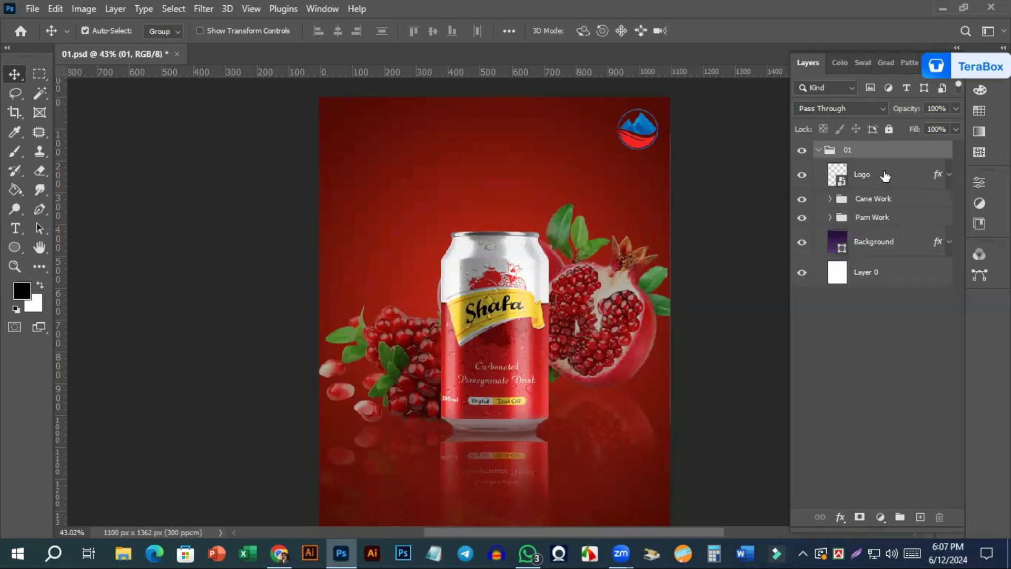
{"action": "left_click", "coordinate": [885, 176]}
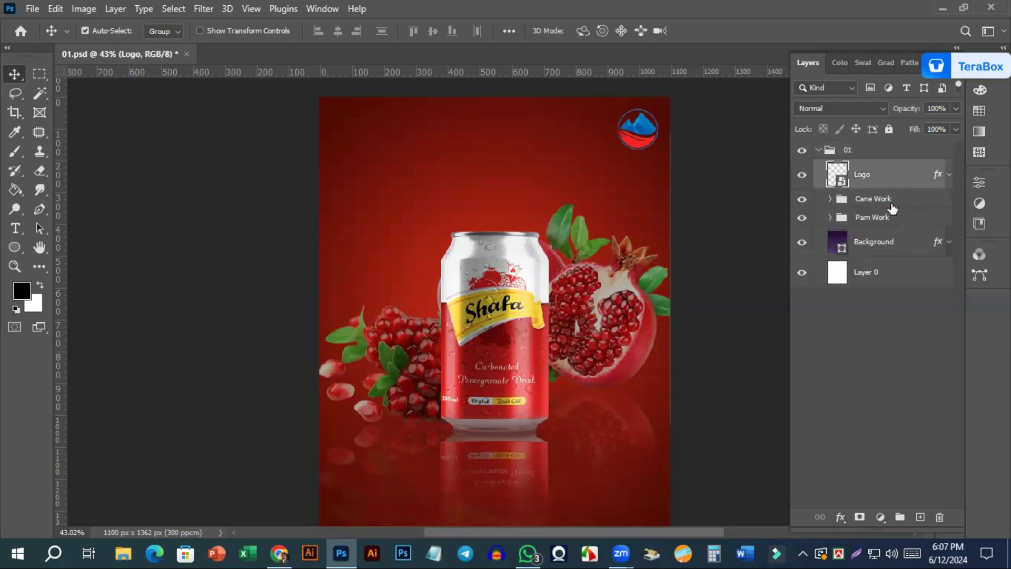
{"action": "left_click", "coordinate": [802, 176]}
{"action": "left_click", "coordinate": [802, 176]}
{"action": "left_click", "coordinate": [802, 176]}
{"action": "left_click", "coordinate": [802, 176]}
{"action": "left_click", "coordinate": [802, 176]}
{"action": "left_click", "coordinate": [803, 176]}
Hide the Cane Work group to view the poster without the can, and show it again
{"action": "left_click", "coordinate": [884, 205]}
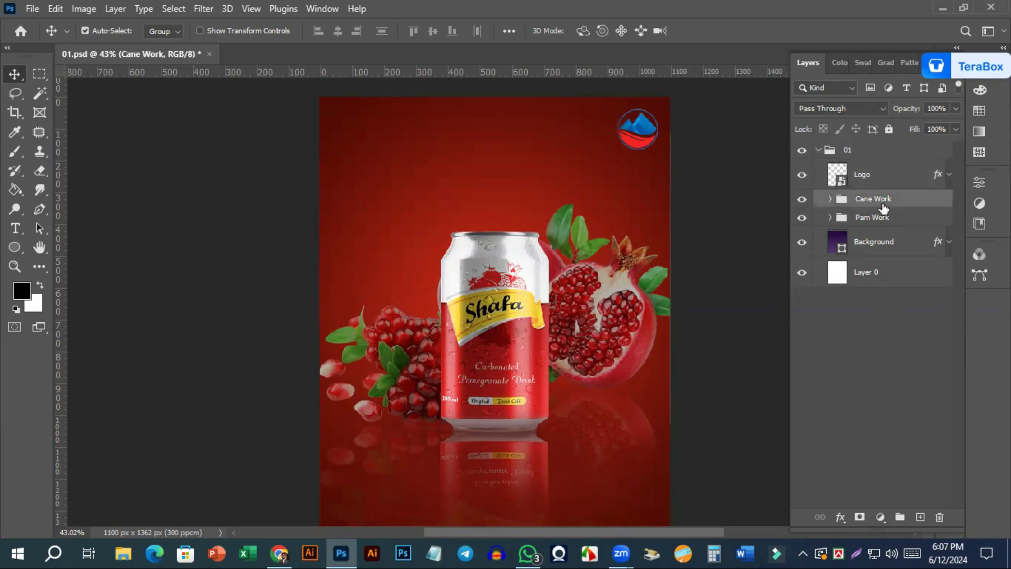
{"action": "left_click", "coordinate": [802, 199]}
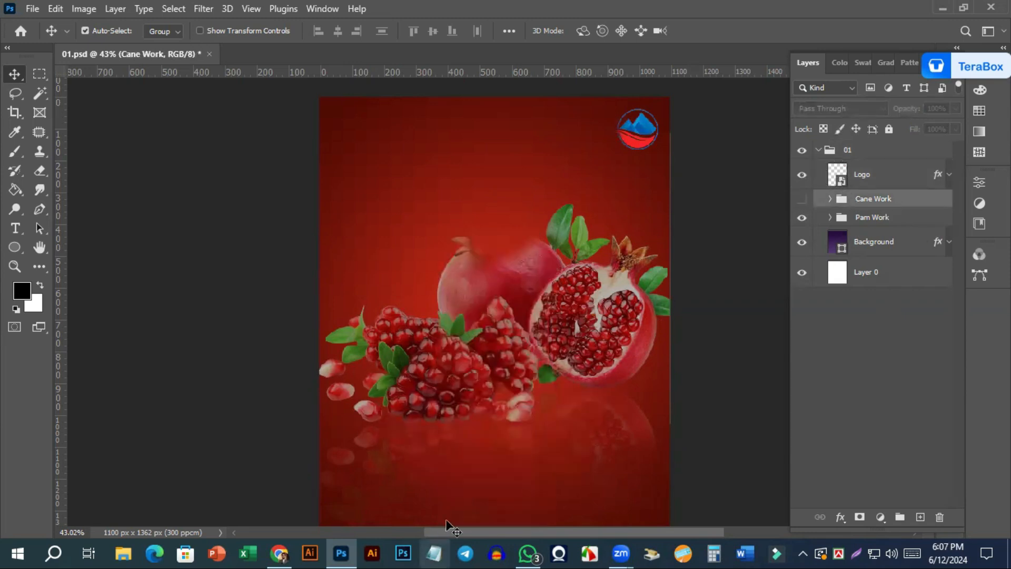
{"action": "left_click", "coordinate": [802, 201]}
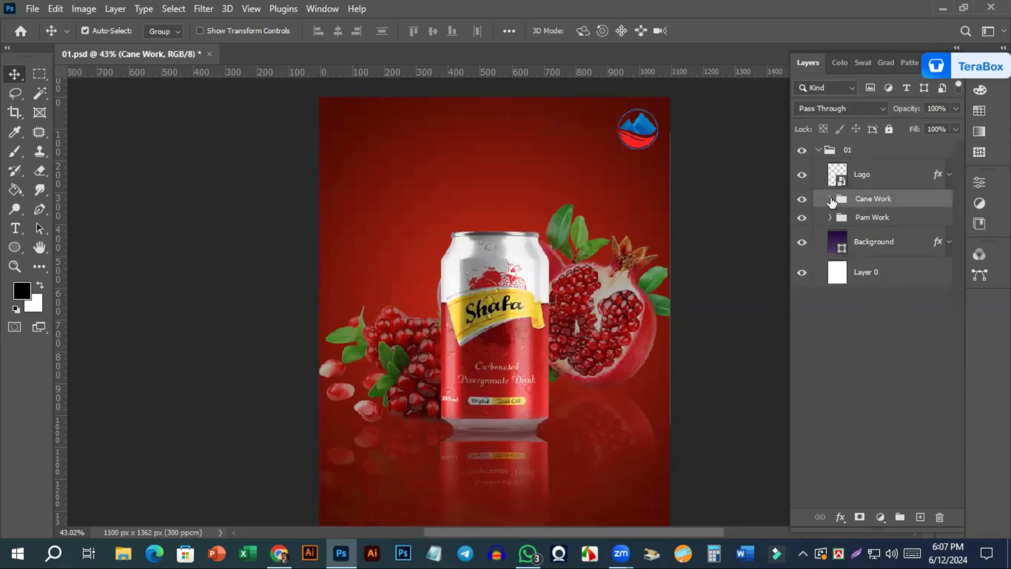
Expand the Cane Work group and toggle the Cane copy layer's visibility to compare the can with and without it
{"action": "left_click", "coordinate": [830, 199]}
{"action": "left_click", "coordinate": [894, 225]}
{"action": "left_click", "coordinate": [802, 223]}
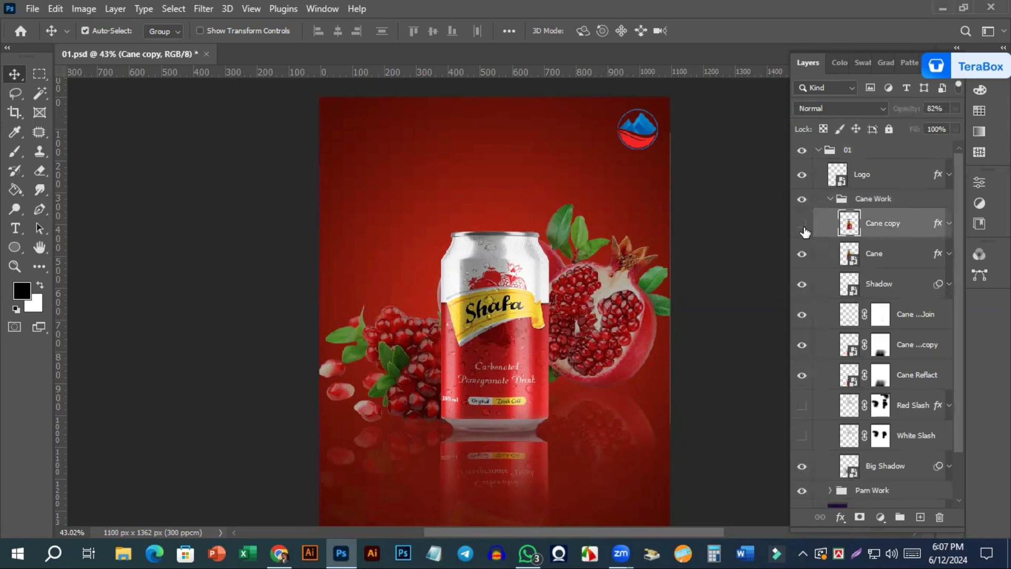
{"action": "left_click", "coordinate": [802, 223]}
{"action": "left_click", "coordinate": [802, 223]}
Toggle the Cane and Cane copy layers' visibility to compare how each contributes to the can, leaving both shown
{"action": "left_click", "coordinate": [803, 254]}
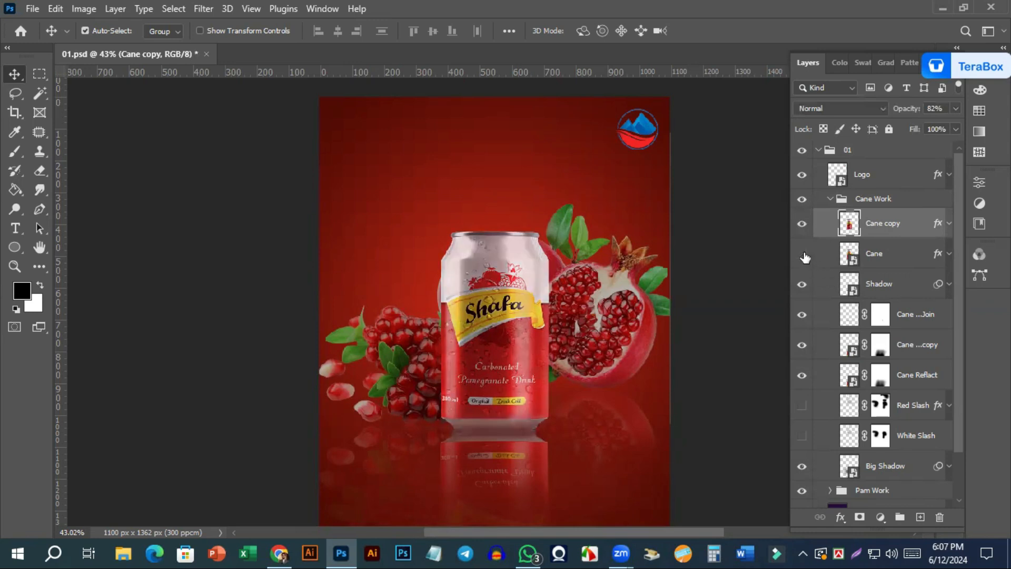
{"action": "left_click", "coordinate": [802, 257]}
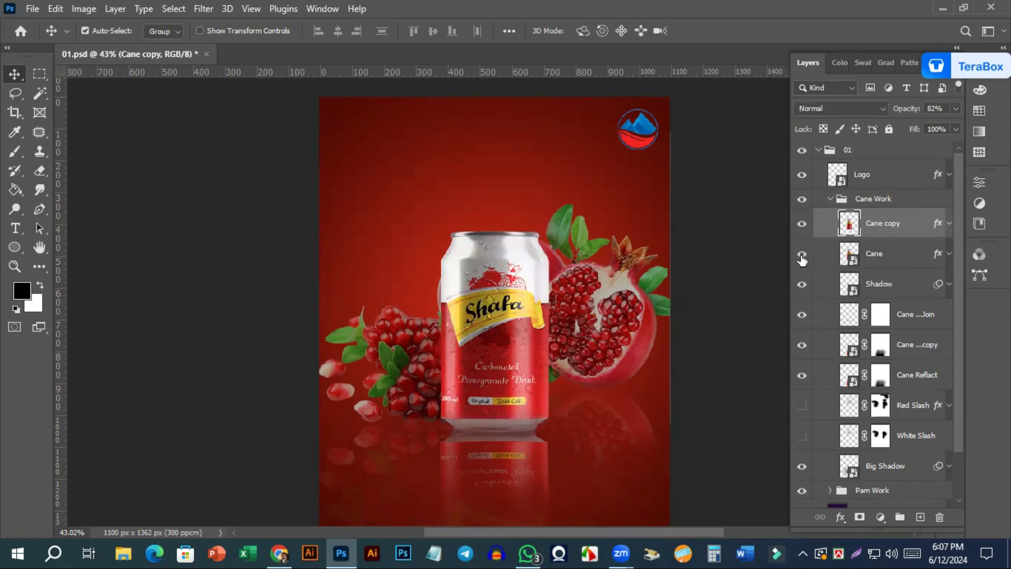
{"action": "left_click", "coordinate": [802, 256]}
{"action": "left_click", "coordinate": [802, 257]}
{"action": "left_click", "coordinate": [801, 254]}
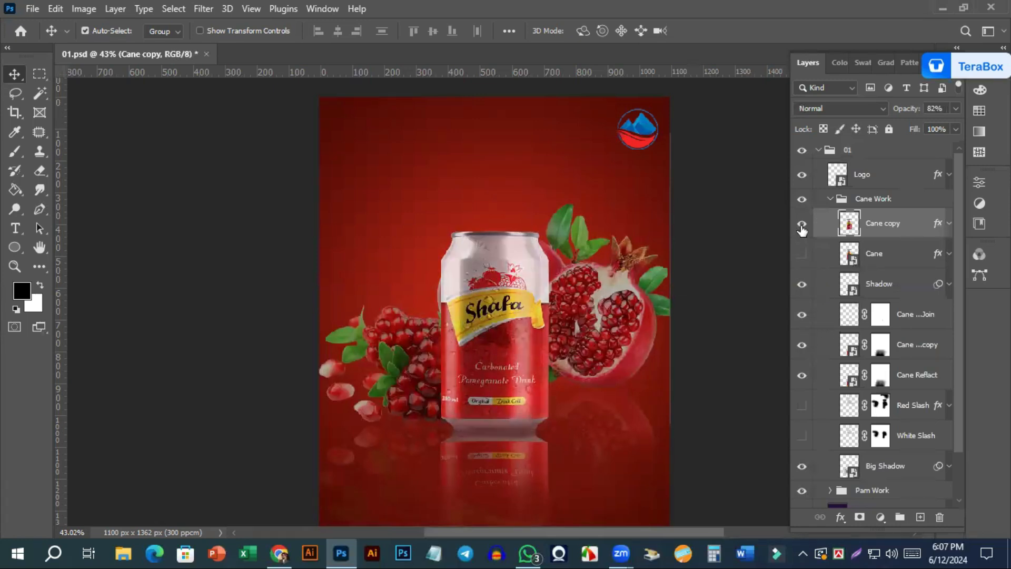
{"action": "left_click", "coordinate": [801, 223]}
{"action": "left_click", "coordinate": [801, 254]}
{"action": "left_click", "coordinate": [802, 224]}
Toggle the Shadow layer in the Cane Work group to examine the shadow at the can's base
{"action": "left_click", "coordinate": [802, 284]}
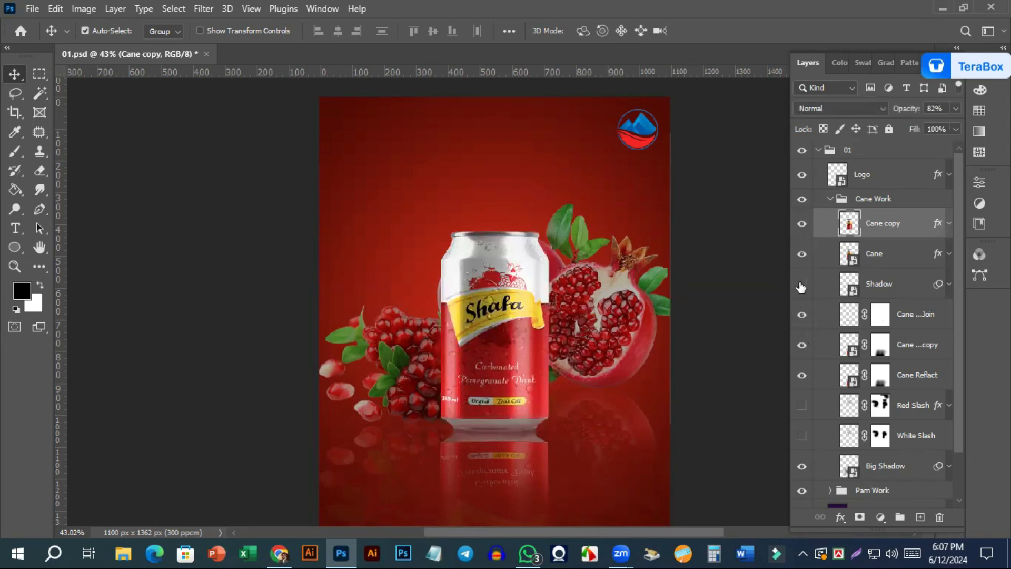
{"action": "left_click", "coordinate": [802, 285]}
{"action": "left_click", "coordinate": [801, 285]}
{"action": "left_click", "coordinate": [801, 285]}
Toggle the Cane Join layer and examine up close where the can meets its reflection
{"action": "scroll", "coordinate": [857, 319], "scroll_direction": "down", "scroll_amount": 2}
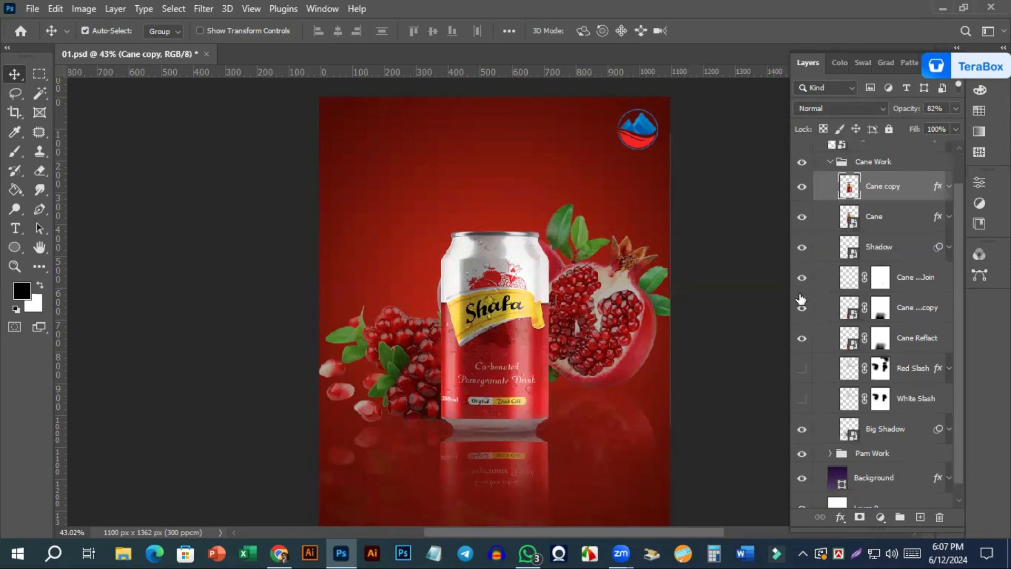
{"action": "left_click", "coordinate": [803, 280]}
{"action": "left_click", "coordinate": [801, 277]}
{"action": "left_click", "coordinate": [802, 279]}
{"action": "left_click", "coordinate": [803, 278]}
{"action": "scroll", "coordinate": [496, 395], "scroll_direction": "down", "scroll_amount": 2}
{"action": "key", "text": "ctrl+plus"}
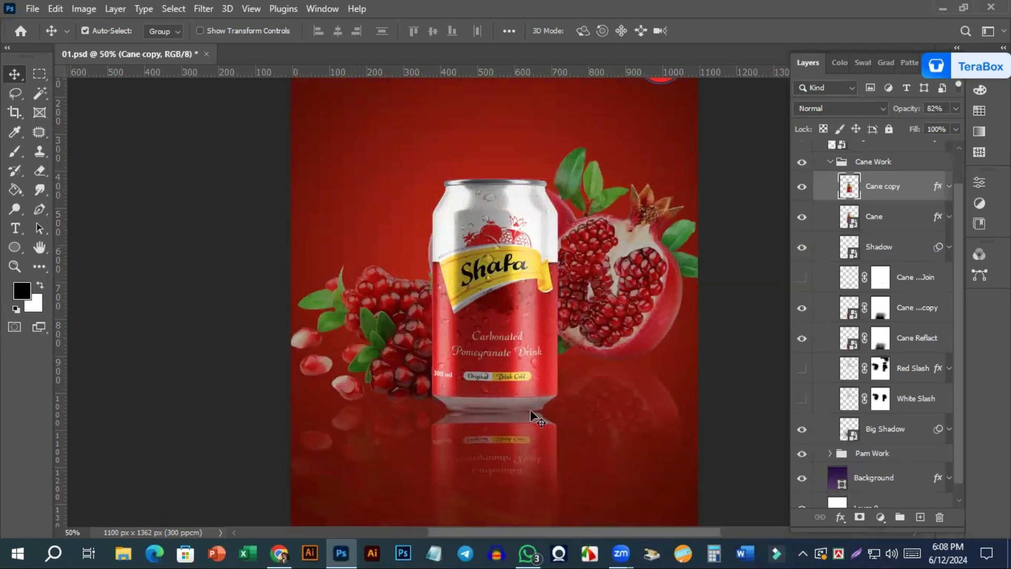
{"action": "key", "text": "ctrl+plus"}
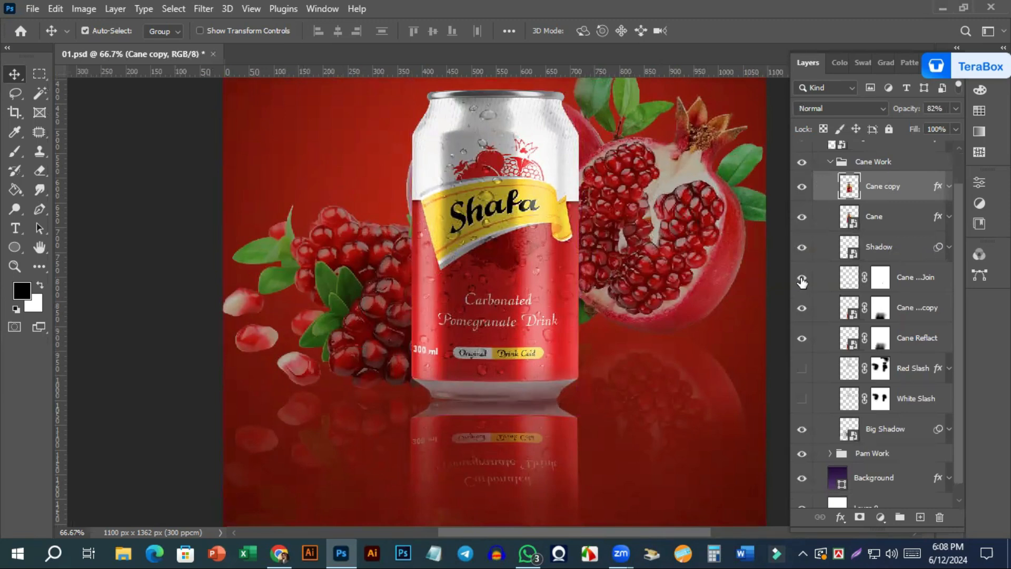
Hide and reshow the Cane Reflact copy and Cane Reflact layers to examine the can's reflection
{"action": "left_click", "coordinate": [801, 309]}
{"action": "left_click", "coordinate": [801, 310]}
{"action": "scroll", "coordinate": [799, 308], "scroll_direction": "down", "scroll_amount": 1}
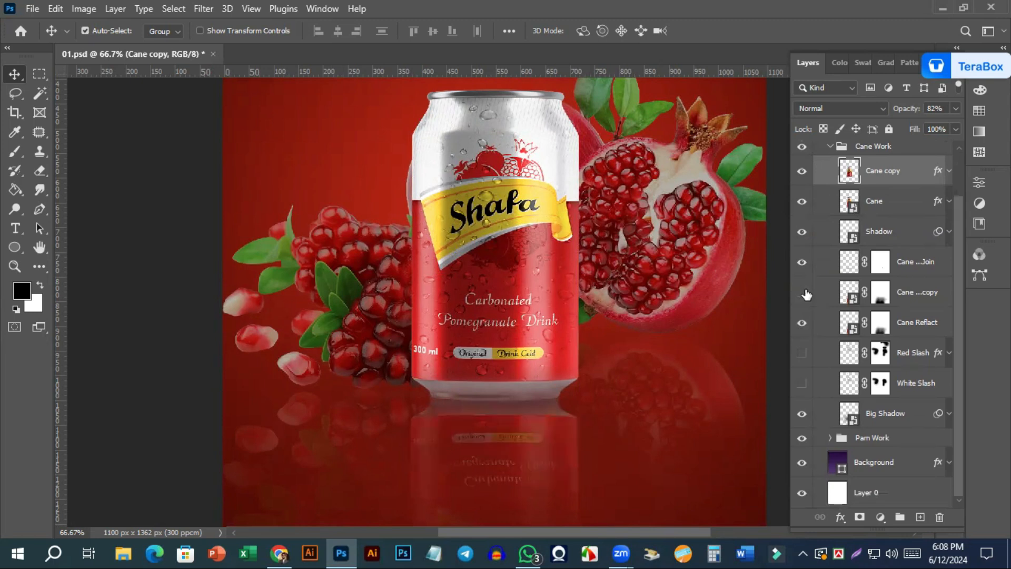
{"action": "left_click", "coordinate": [802, 322]}
{"action": "left_click", "coordinate": [802, 323]}
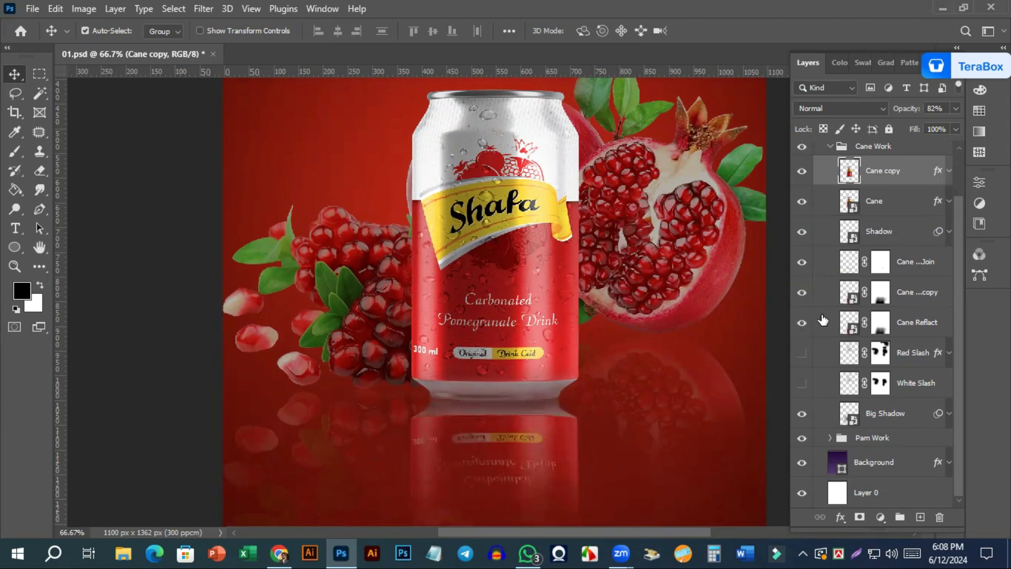
Toggle the Red Slash layer to preview the red splash effect above the can, leaving the layer hidden
{"action": "left_click", "coordinate": [802, 353]}
{"action": "scroll", "coordinate": [654, 353], "scroll_direction": "up", "scroll_amount": 3}
{"action": "scroll", "coordinate": [654, 352], "scroll_direction": "up", "scroll_amount": 5}
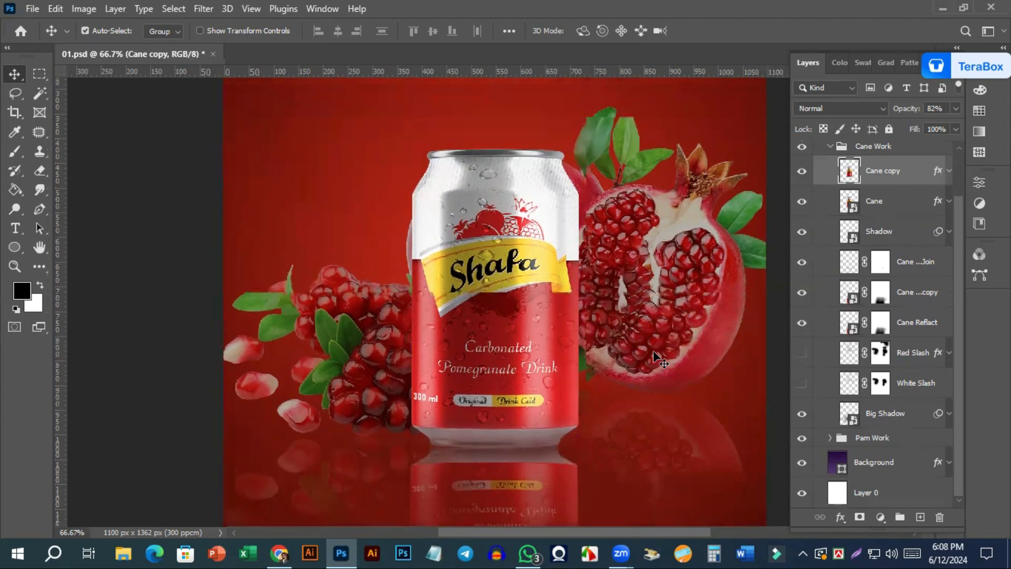
{"action": "key", "text": "ctrl+minus"}
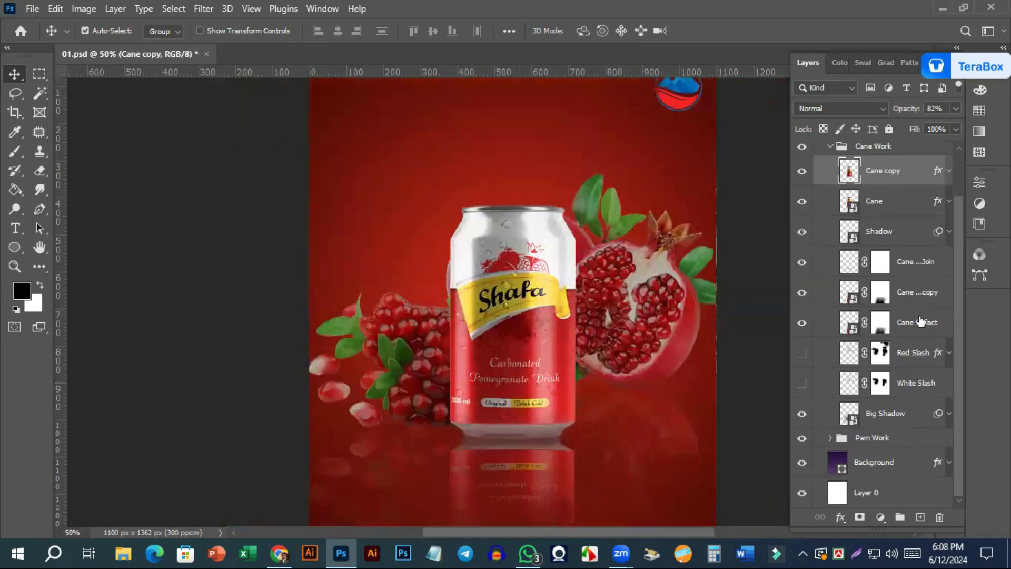
{"action": "left_click", "coordinate": [800, 353]}
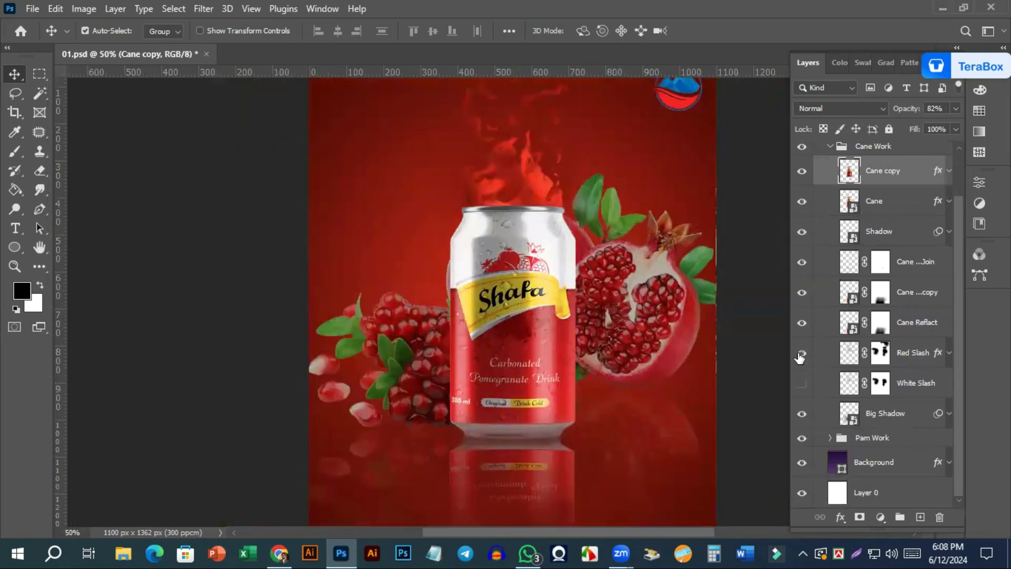
{"action": "left_click", "coordinate": [800, 354]}
{"action": "left_click", "coordinate": [802, 354]}
{"action": "left_click", "coordinate": [802, 354]}
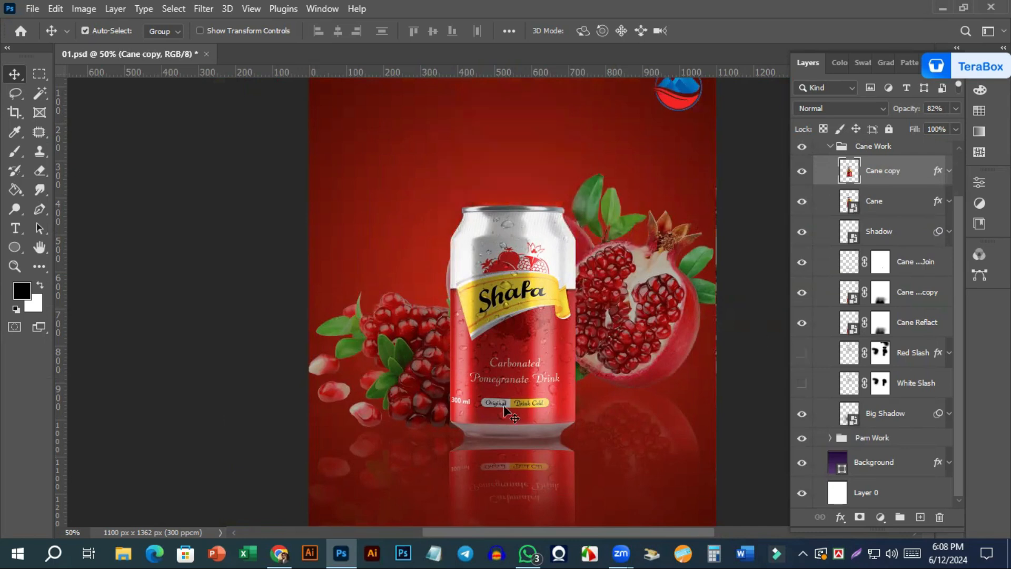
Show the Red Slash layer again to inspect the effect at the can's upper rim, and hide it
{"action": "left_click", "coordinate": [801, 353]}
{"action": "scroll", "coordinate": [514, 225], "scroll_direction": "up", "scroll_amount": 2}
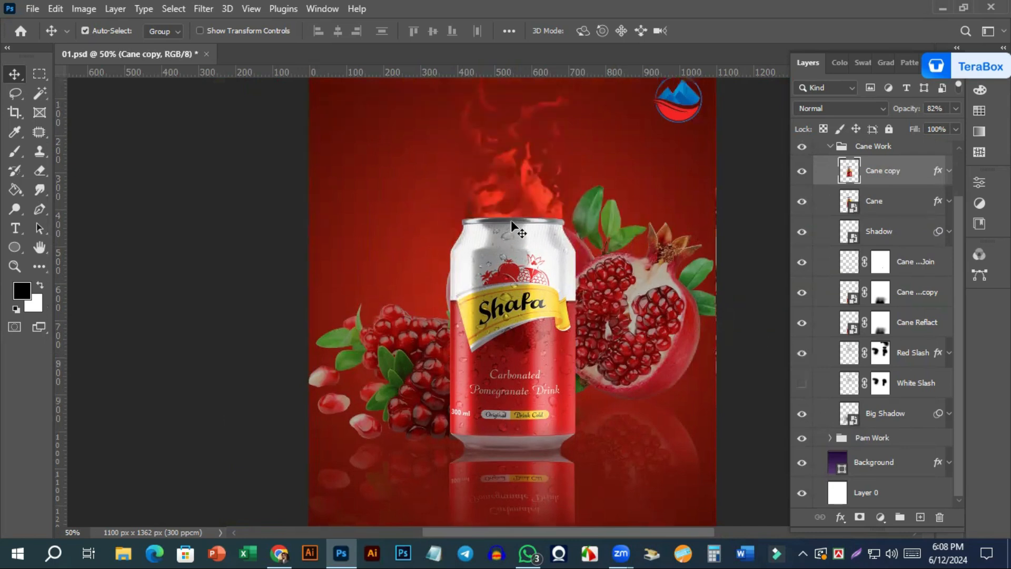
{"action": "left_click", "coordinate": [801, 353]}
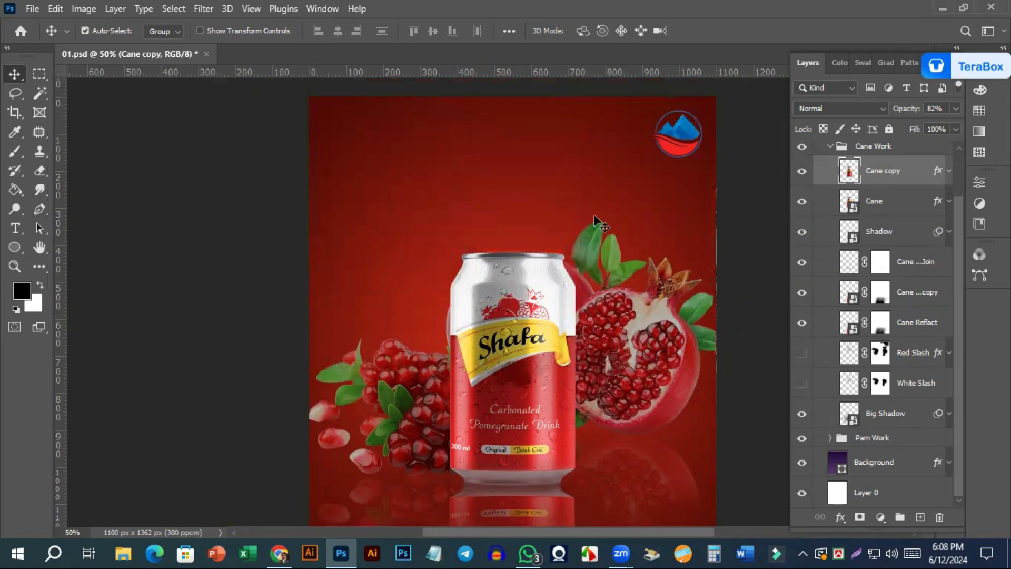
{"action": "left_click", "coordinate": [802, 354]}
{"action": "left_click", "coordinate": [802, 354]}
Preview the White Slash layer and the Red Slash layer in turn, leaving both hidden
{"action": "left_click", "coordinate": [801, 384]}
{"action": "left_click", "coordinate": [802, 384]}
{"action": "left_click", "coordinate": [801, 354]}
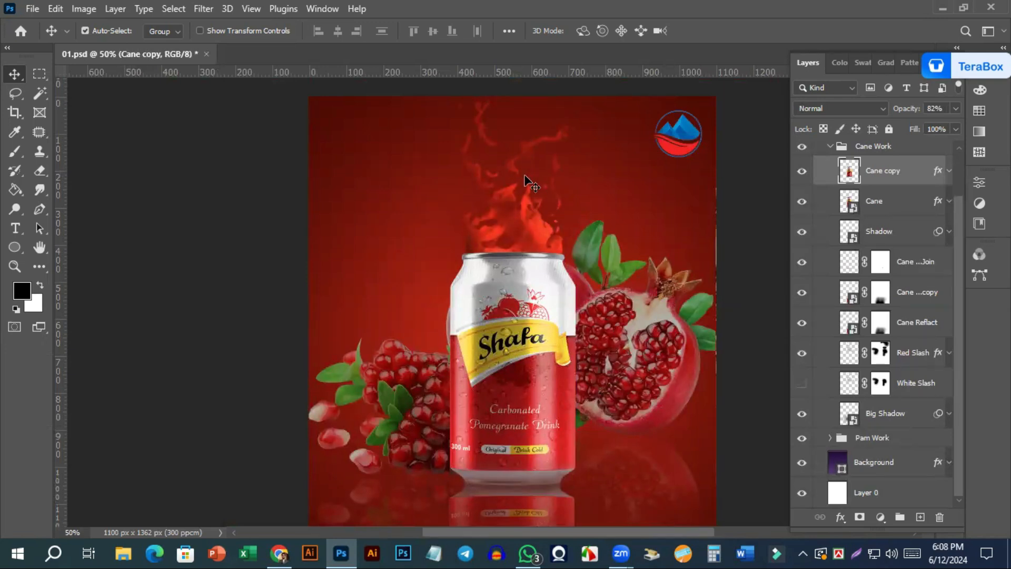
{"action": "left_click", "coordinate": [802, 353]}
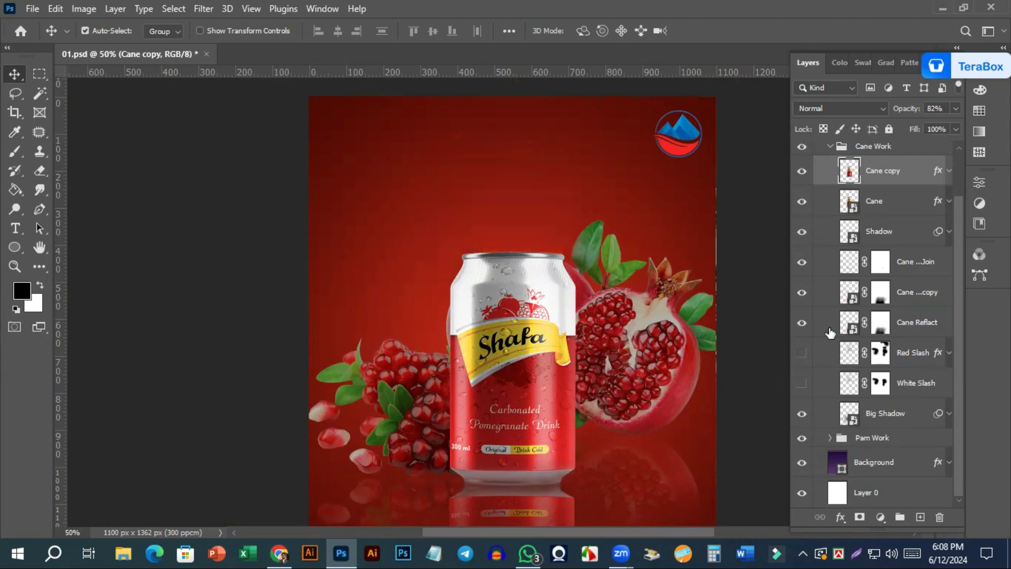
Toggle the Big Shadow layer to examine the large shadow behind and beneath the can
{"action": "left_click", "coordinate": [801, 413]}
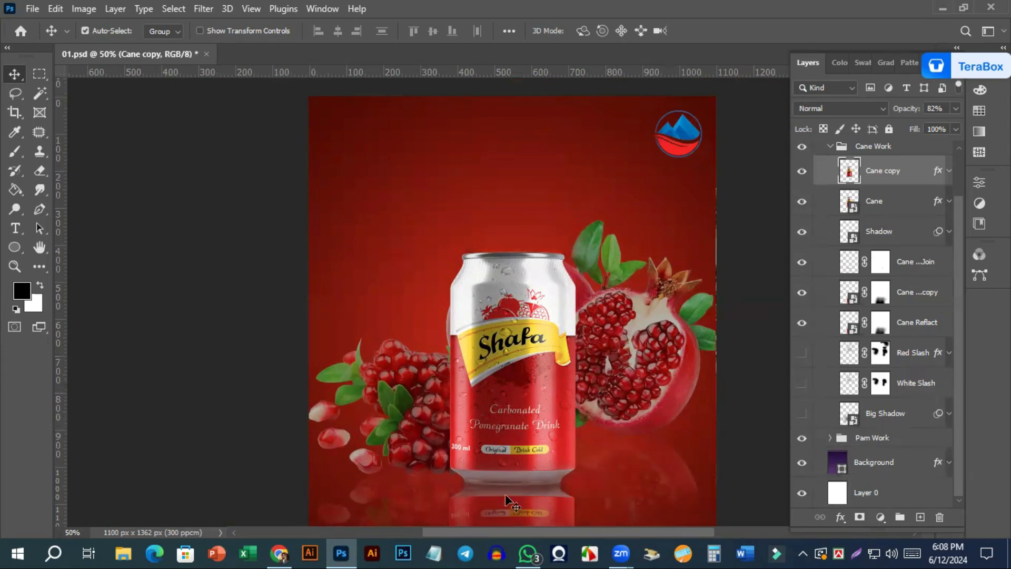
{"action": "left_click", "coordinate": [802, 416]}
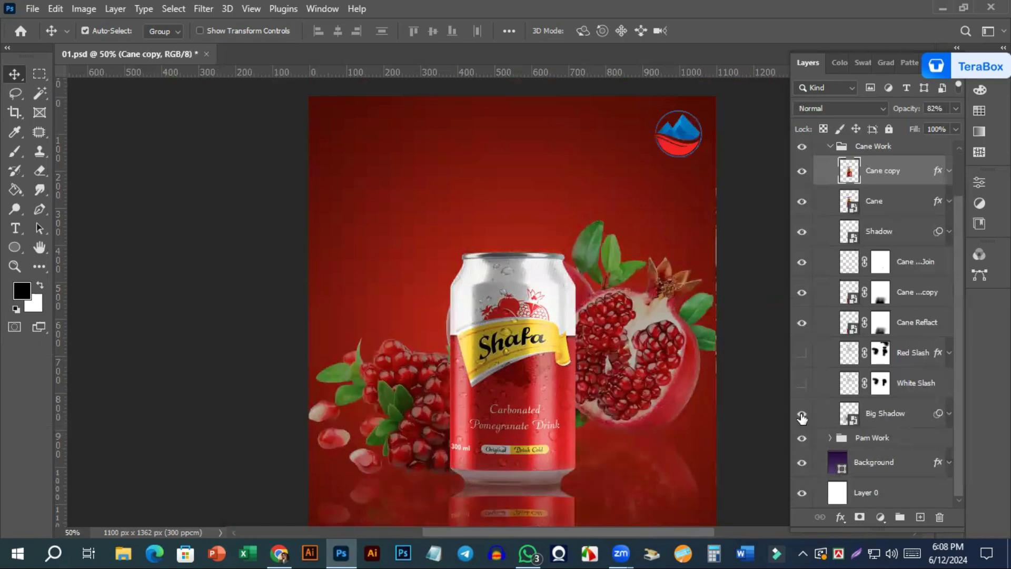
{"action": "left_click", "coordinate": [802, 415]}
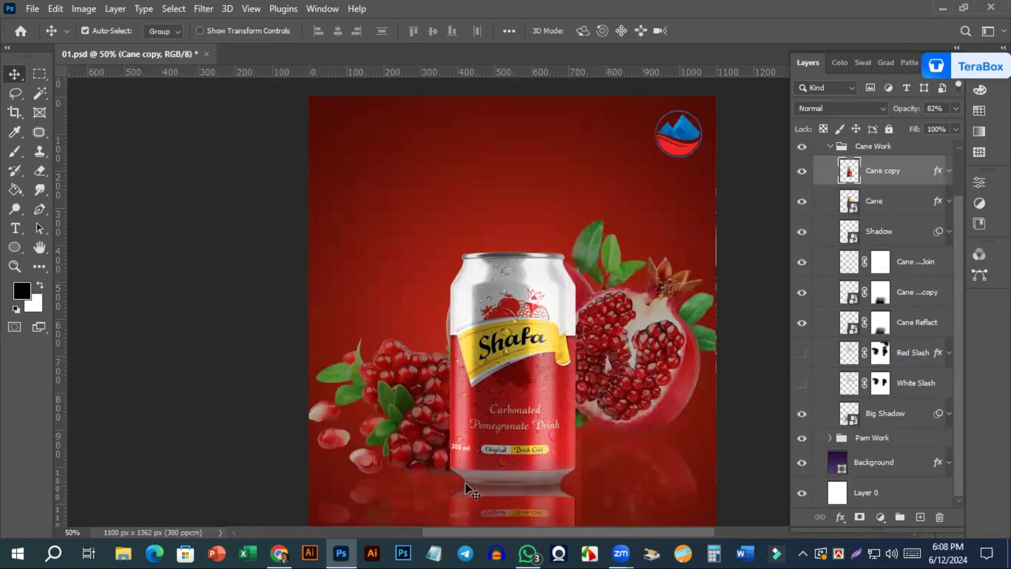
{"action": "scroll", "coordinate": [525, 407], "scroll_direction": "down", "scroll_amount": 2}
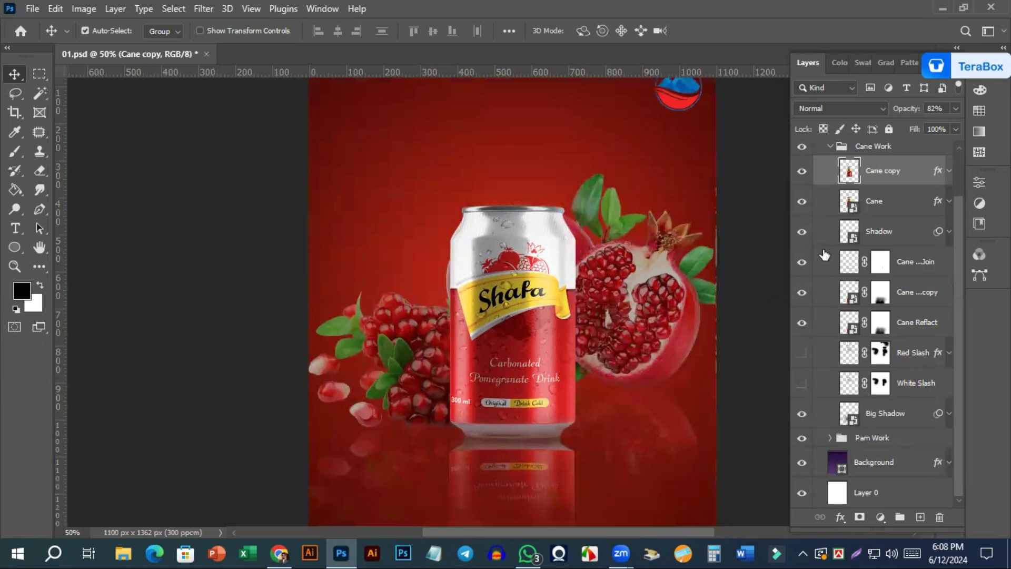
Collapse the Cane Work group and expand the Pam Work group to examine the pomegranate layers
{"action": "left_click", "coordinate": [831, 147]}
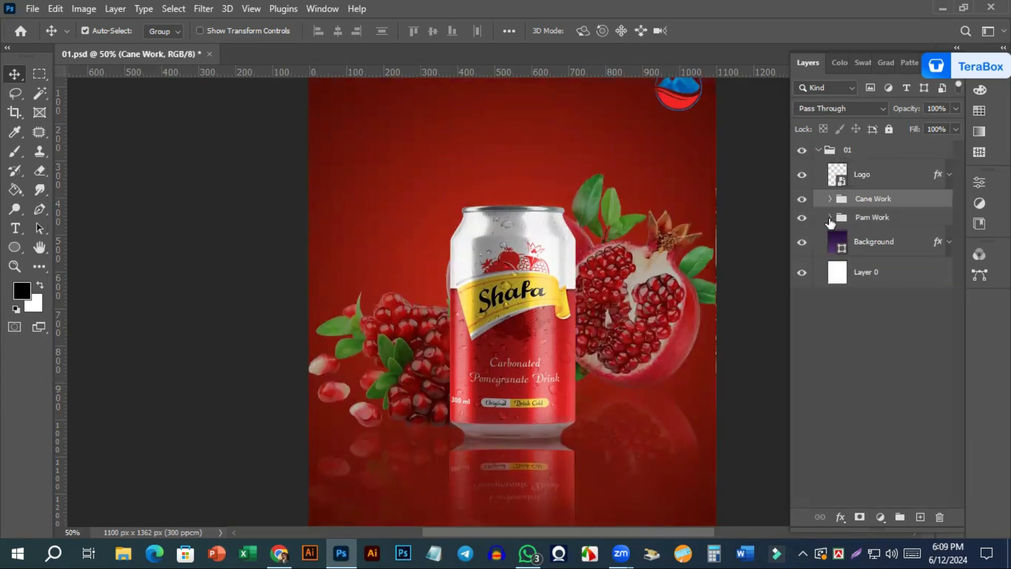
{"action": "left_click", "coordinate": [830, 217]}
{"action": "scroll", "coordinate": [701, 285], "scroll_direction": "down", "scroll_amount": 1}
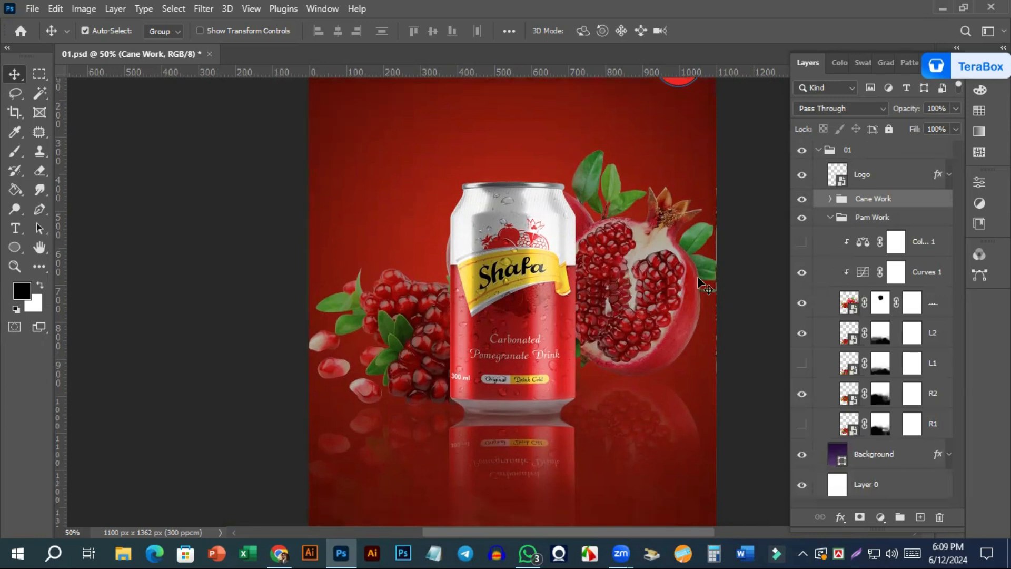
{"action": "scroll", "coordinate": [701, 284], "scroll_direction": "down", "scroll_amount": 1}
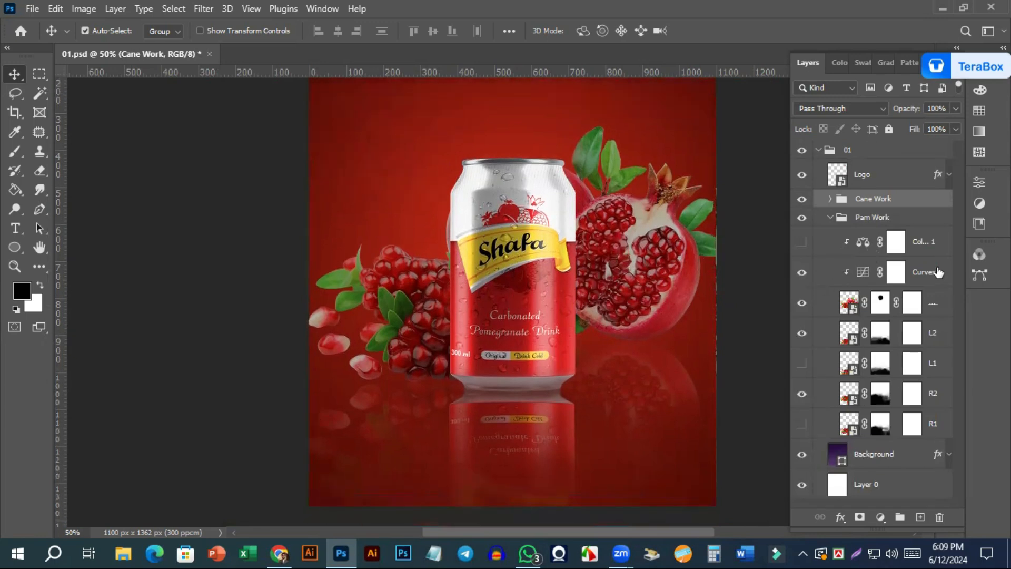
Preview the Color Balance 1 and Curves 1 adjustments on the pomegranates, leaving Color Balance 1 hidden and Curves 1 shown
{"action": "left_click", "coordinate": [927, 244]}
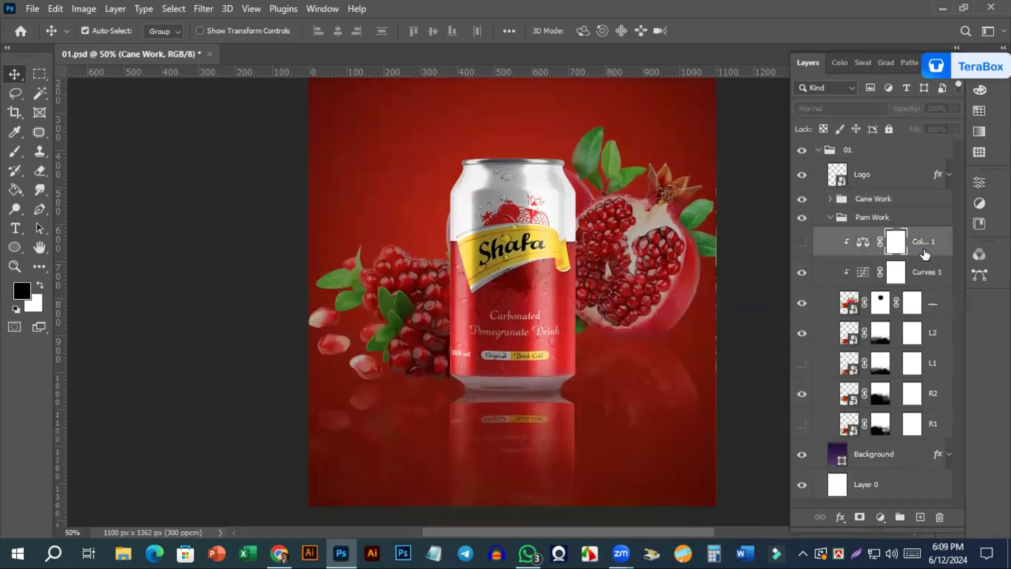
{"action": "left_click", "coordinate": [801, 242]}
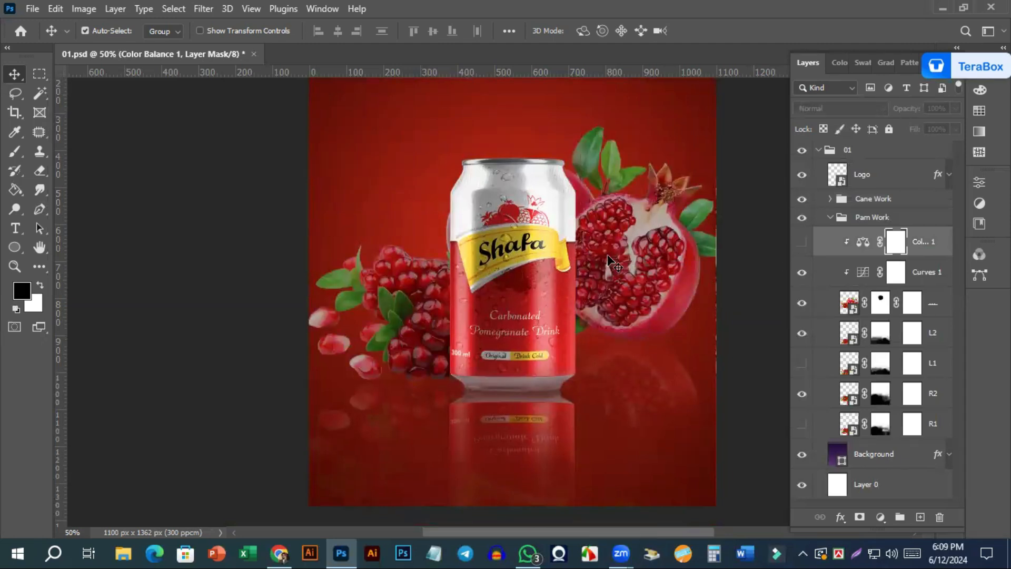
{"action": "left_click", "coordinate": [806, 244]}
{"action": "left_click", "coordinate": [807, 244]}
{"action": "left_click", "coordinate": [803, 244]}
{"action": "left_click", "coordinate": [803, 273]}
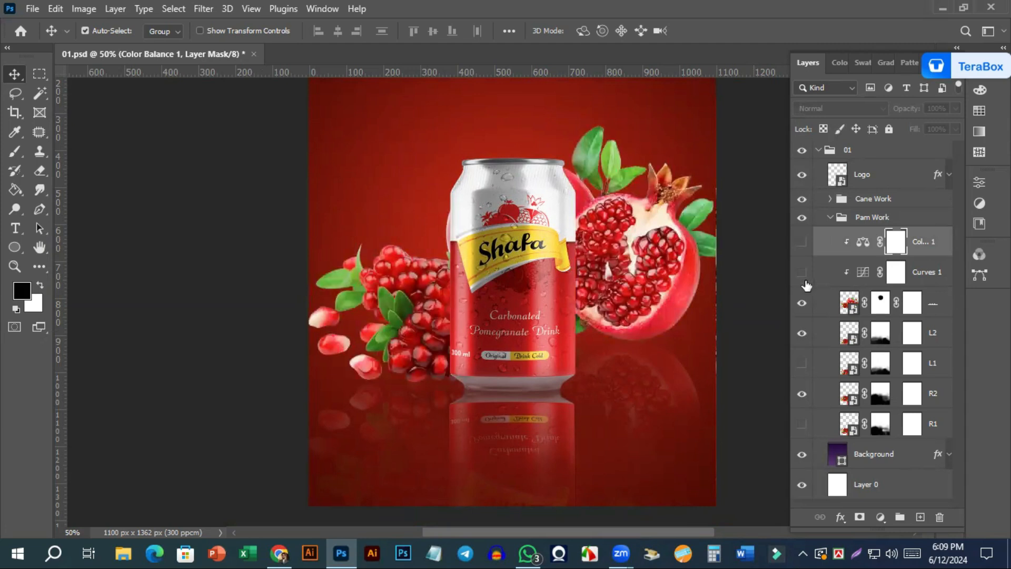
{"action": "left_click", "coordinate": [803, 274]}
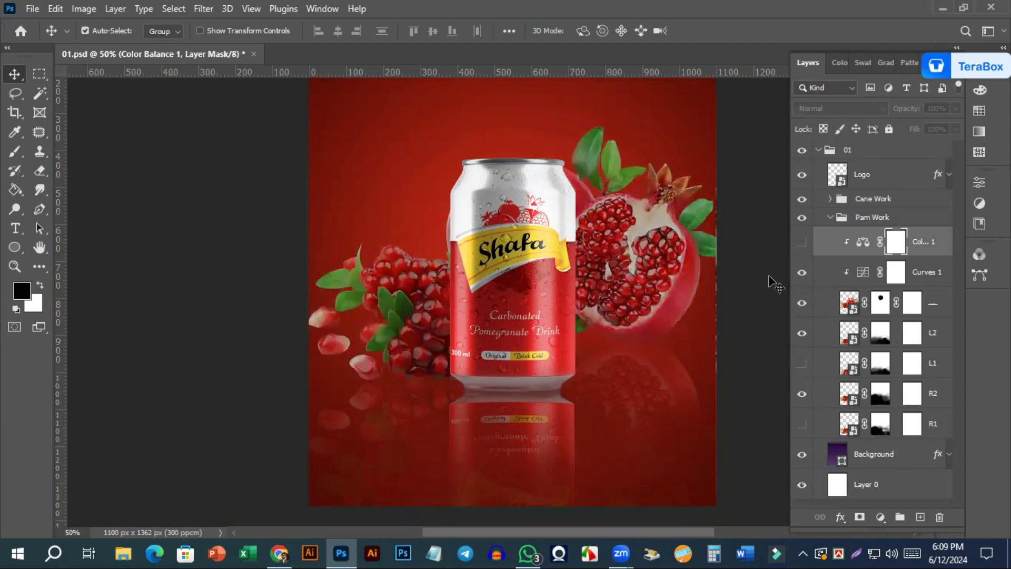
Toggle the Curves 1 adjustment to compare the pomegranates with and without it, leaving it shown
{"action": "left_click", "coordinate": [800, 275]}
{"action": "left_click", "coordinate": [800, 274]}
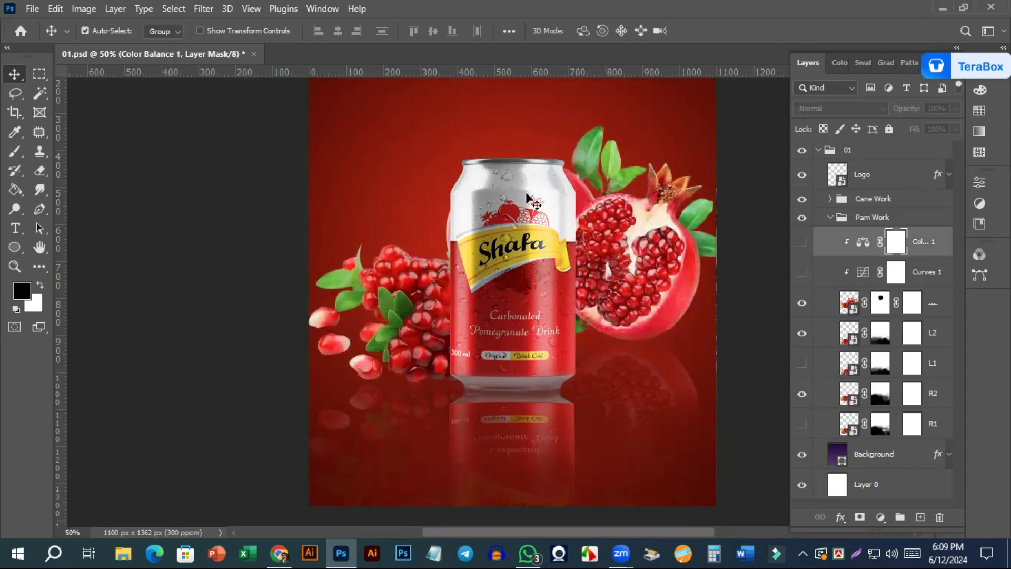
{"action": "left_click", "coordinate": [801, 273]}
{"action": "scroll", "coordinate": [784, 358], "scroll_direction": "down", "scroll_amount": 2}
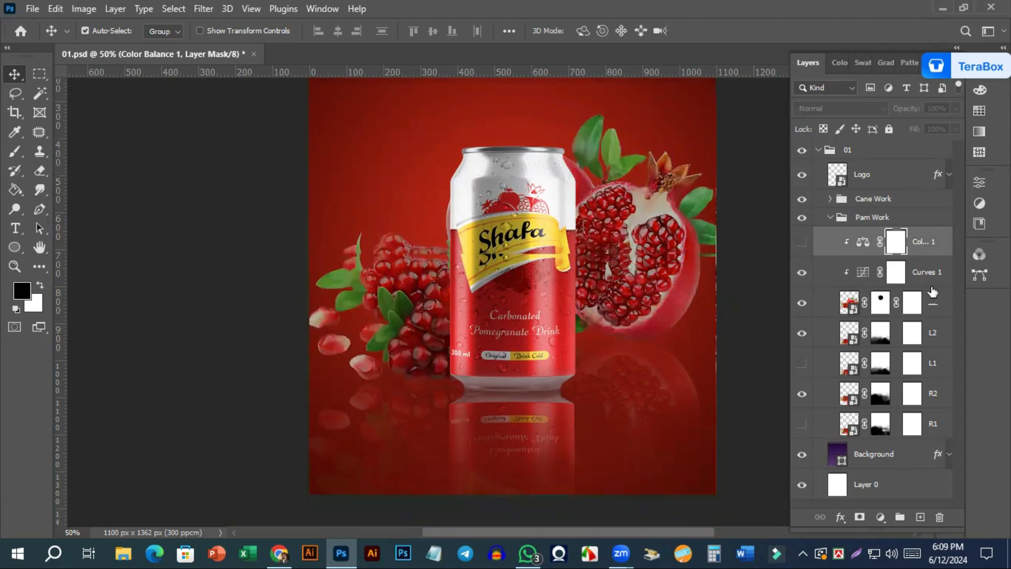
Toggle the L2 layer to examine the reflection of the pomegranate seeds beside the can, leaving it shown
{"action": "left_click", "coordinate": [803, 333]}
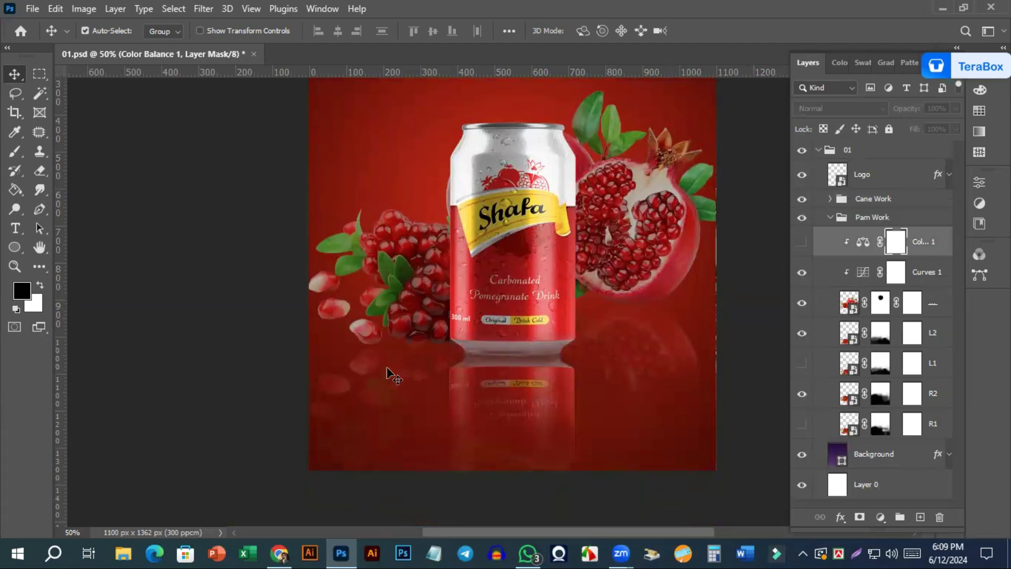
{"action": "left_click", "coordinate": [803, 336]}
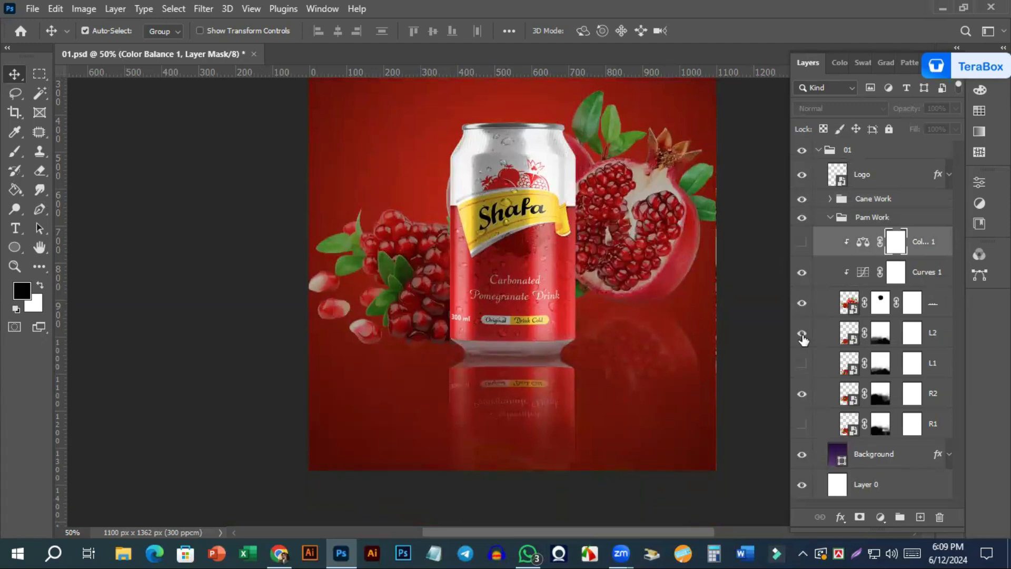
{"action": "left_click", "coordinate": [803, 335]}
{"action": "left_click", "coordinate": [801, 334]}
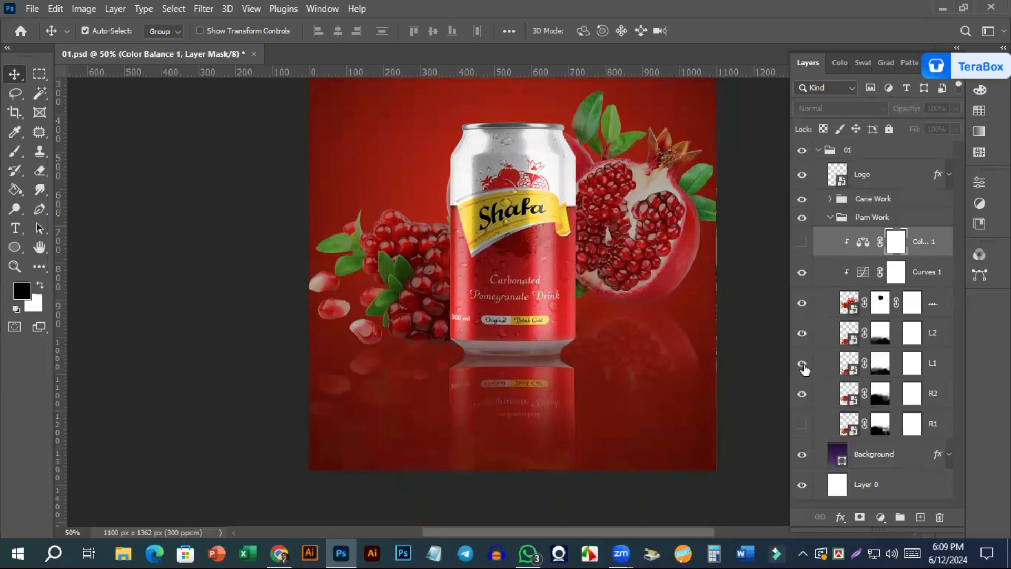
Preview the L1, R2 and R1 reflection layers in turn, leaving only R2 shown among them
{"action": "left_click", "coordinate": [803, 367]}
{"action": "left_click", "coordinate": [802, 393]}
{"action": "scroll", "coordinate": [806, 421], "scroll_direction": "down", "scroll_amount": 1}
{"action": "scroll", "coordinate": [805, 426], "scroll_direction": "down", "scroll_amount": 3}
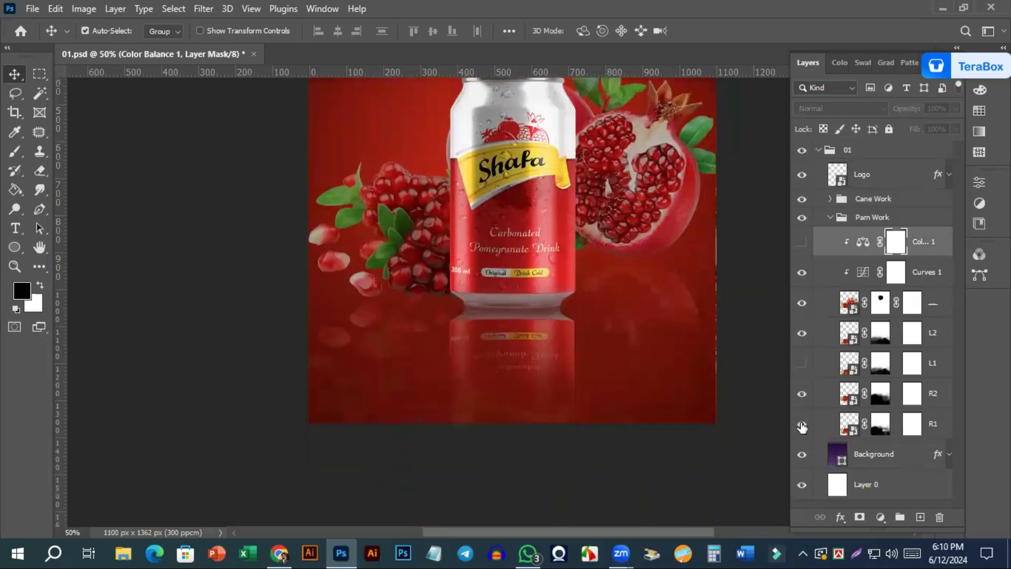
{"action": "left_click", "coordinate": [802, 425]}
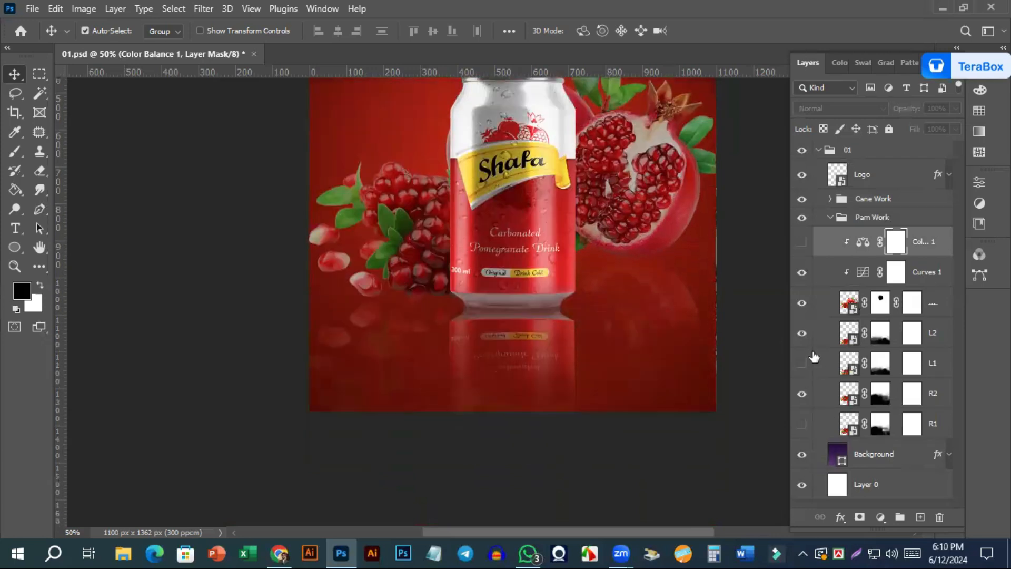
Fit the whole poster in view and toggle the Background layer to examine the artwork without its red backdrop
{"action": "scroll", "coordinate": [914, 420], "scroll_direction": "down", "scroll_amount": 6}
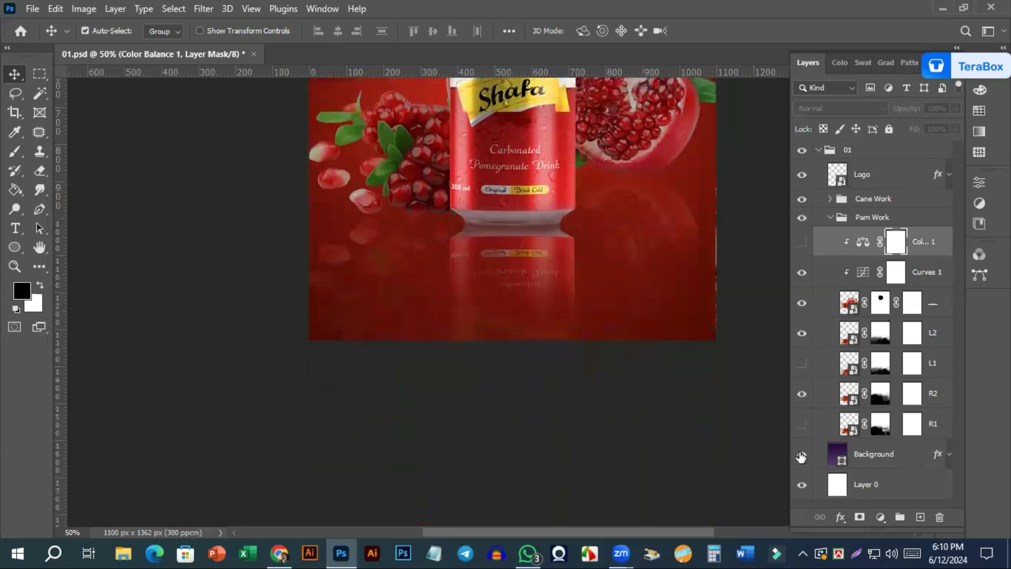
{"action": "scroll", "coordinate": [801, 458], "scroll_direction": "up", "scroll_amount": 3}
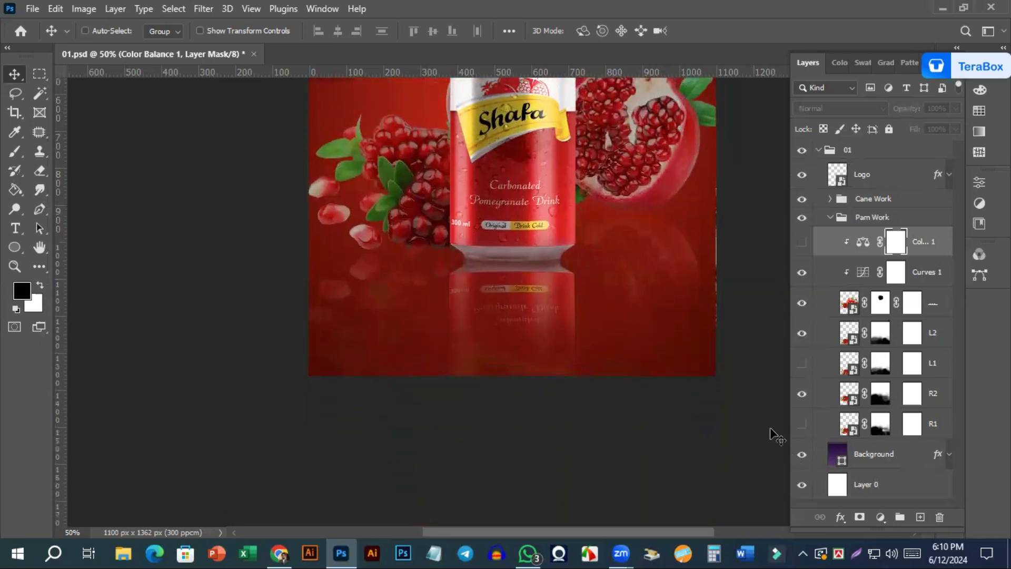
{"action": "key", "text": "ctrl+0"}
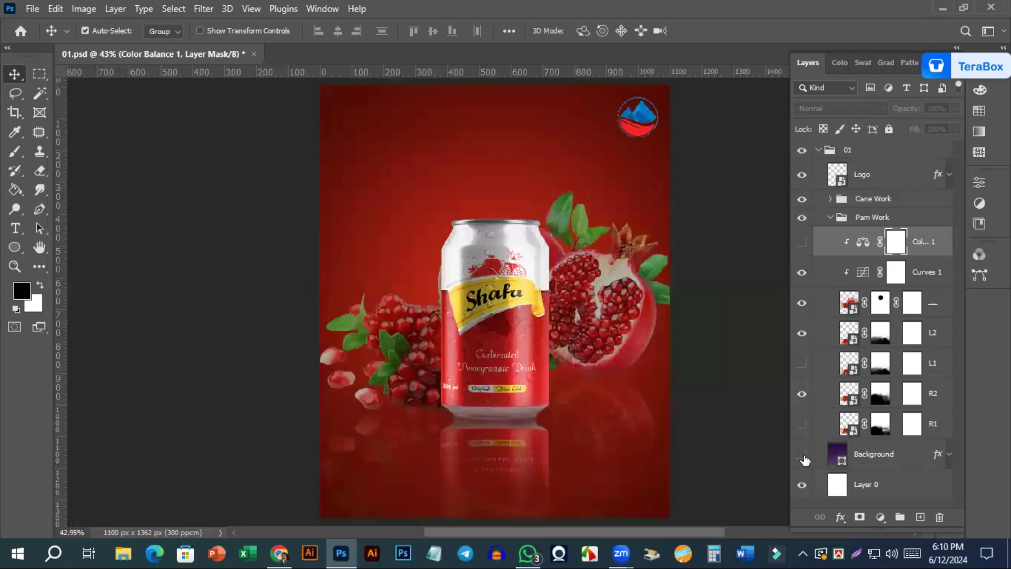
{"action": "left_click", "coordinate": [804, 459]}
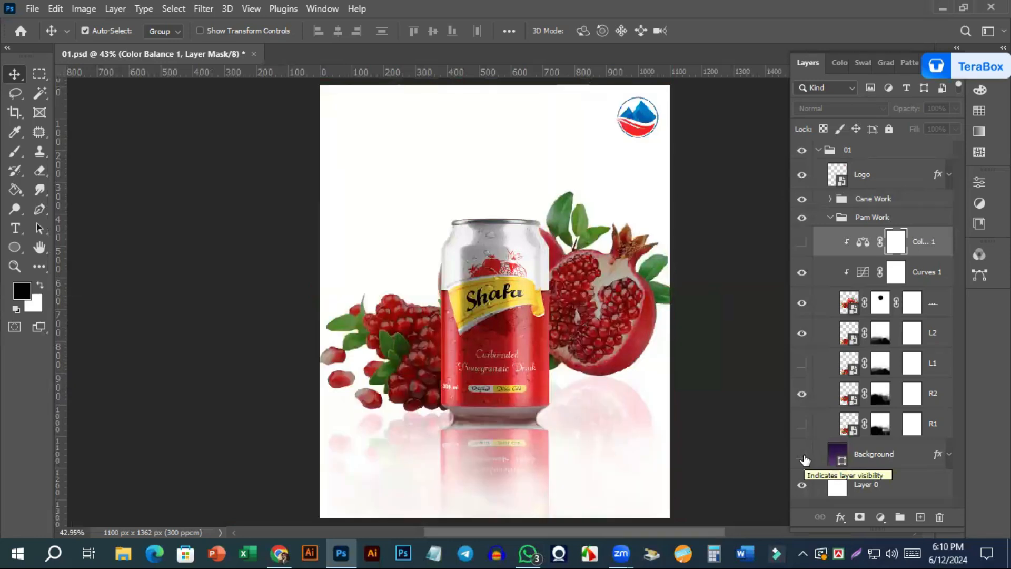
{"action": "left_click", "coordinate": [802, 454]}
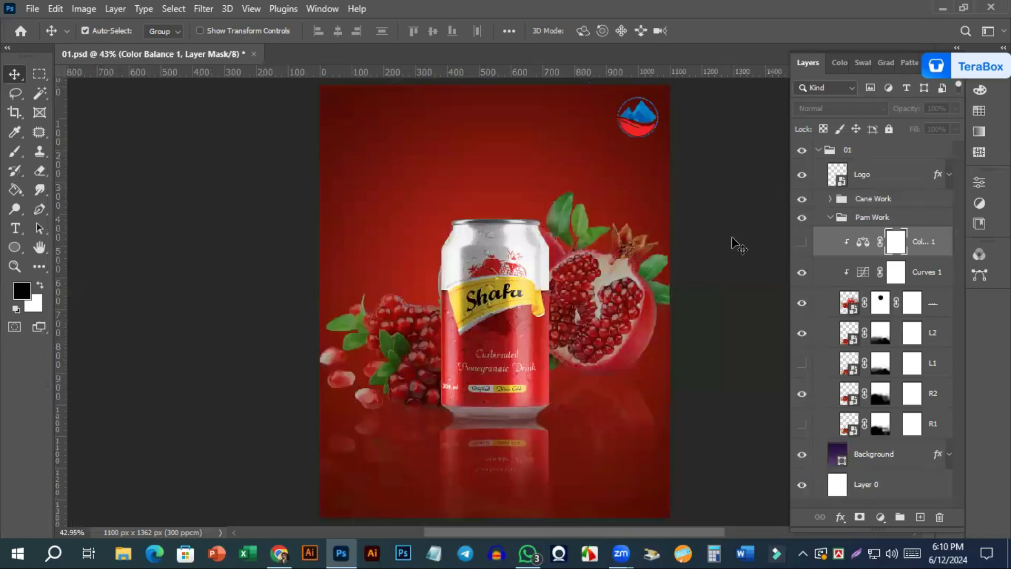
Inspect the effects applied to the Background layer, collapse them again and close up the 01 group
{"action": "left_click", "coordinate": [882, 461]}
{"action": "scroll", "coordinate": [908, 490], "scroll_direction": "down", "scroll_amount": 1}
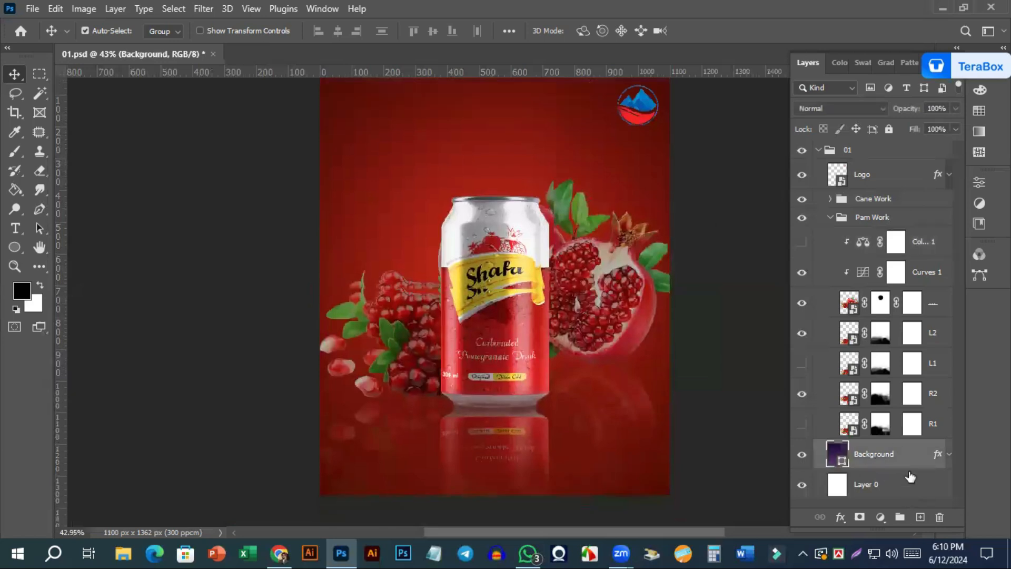
{"action": "left_click", "coordinate": [949, 454]}
{"action": "scroll", "coordinate": [959, 401], "scroll_direction": "down", "scroll_amount": 1}
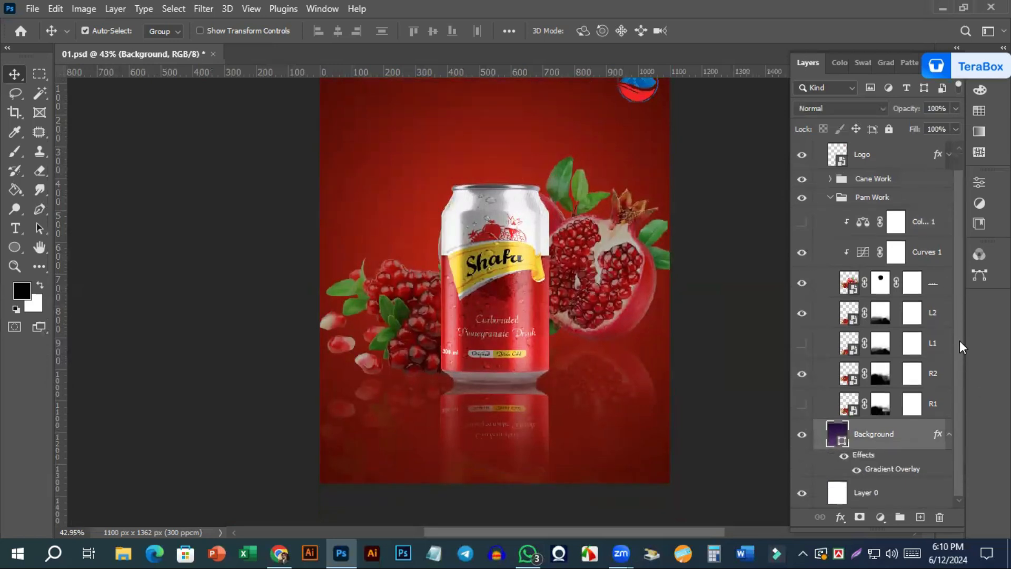
{"action": "left_click", "coordinate": [948, 435]}
{"action": "scroll", "coordinate": [925, 264], "scroll_direction": "up", "scroll_amount": 1}
{"action": "scroll", "coordinate": [923, 264], "scroll_direction": "up", "scroll_amount": 1}
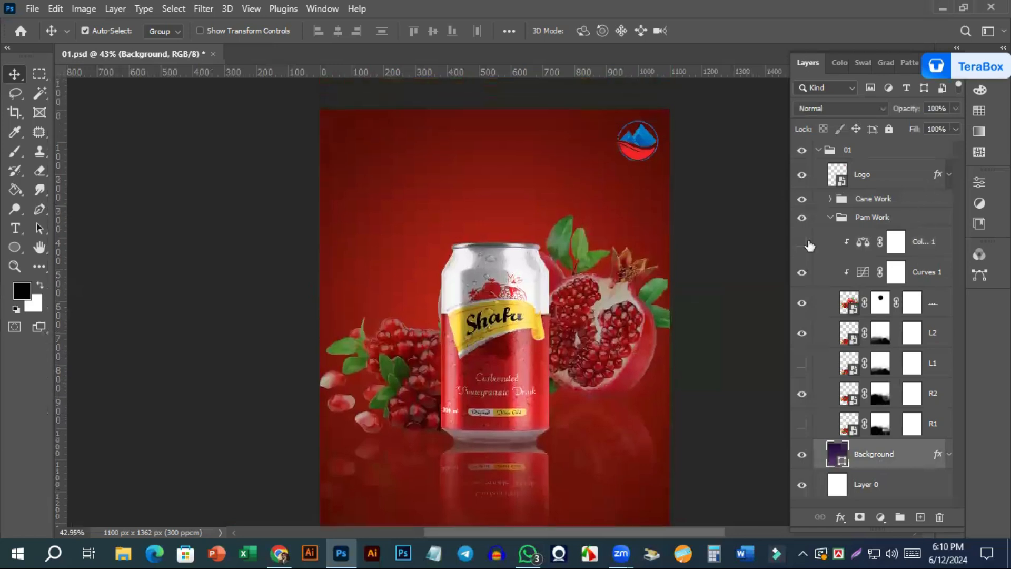
{"action": "left_click", "coordinate": [819, 151]}
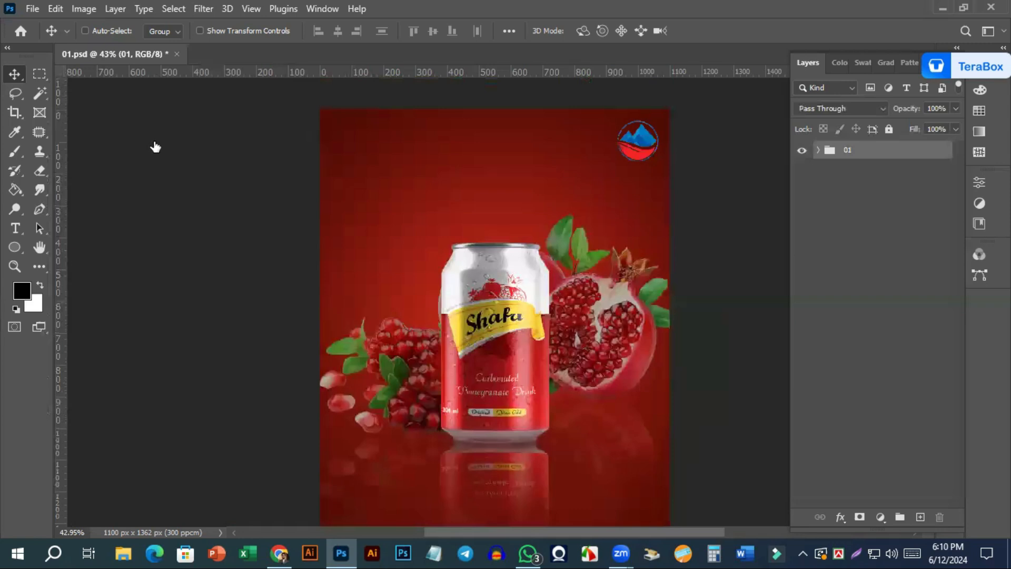
Start a new document from the Web Most Common preset and name it Creative Ads Design
{"action": "key", "text": "ctrl+n"}
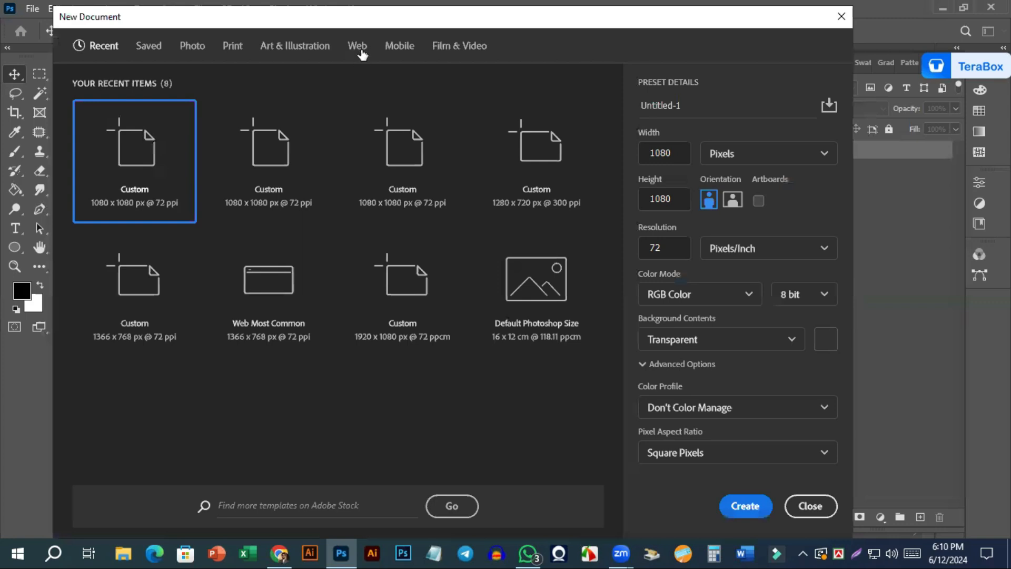
{"action": "left_click", "coordinate": [358, 63]}
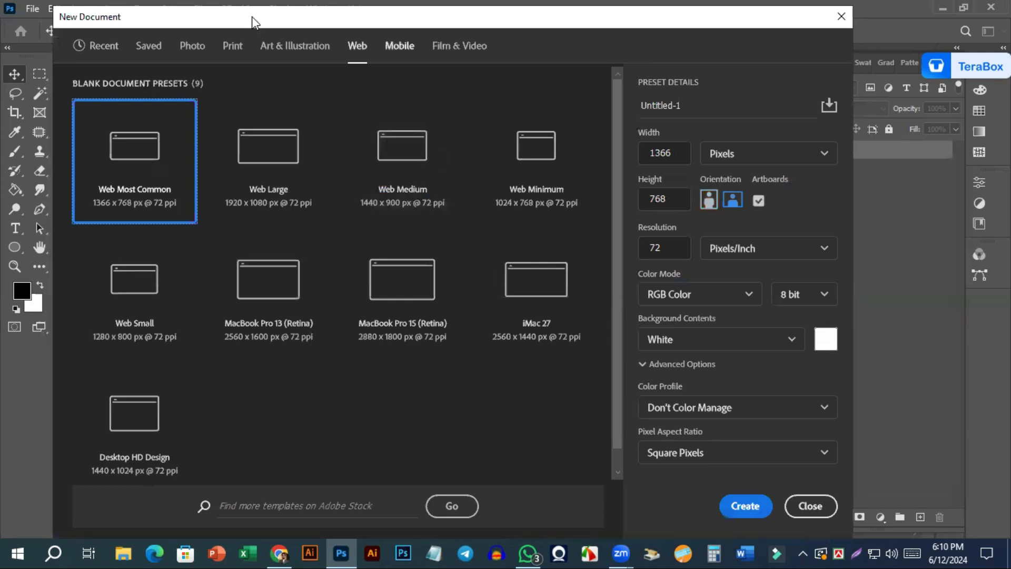
{"action": "left_click", "coordinate": [586, 108]}
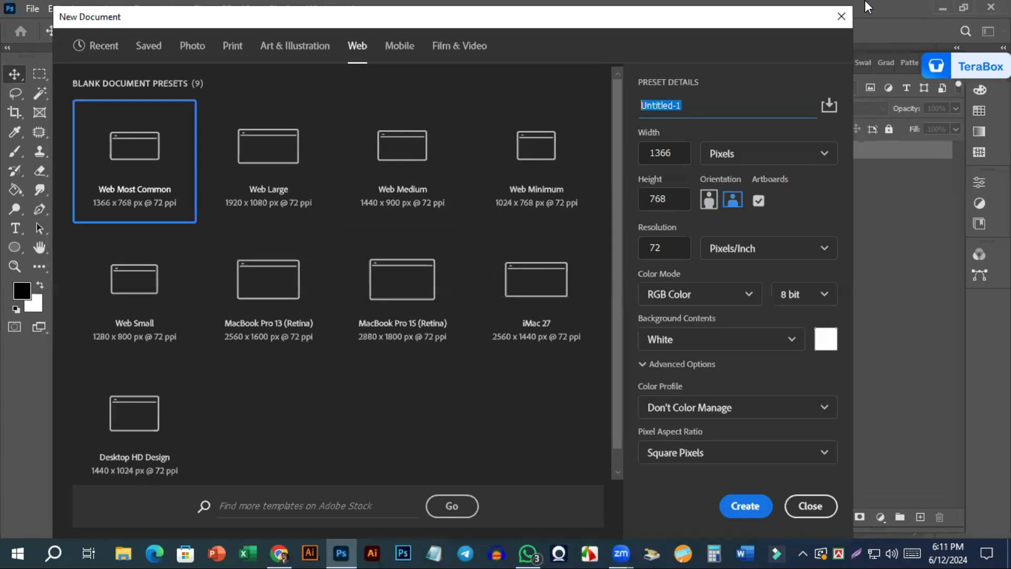
{"action": "type", "text": "d"}
{"action": "type", "text": "reative Ads De"}
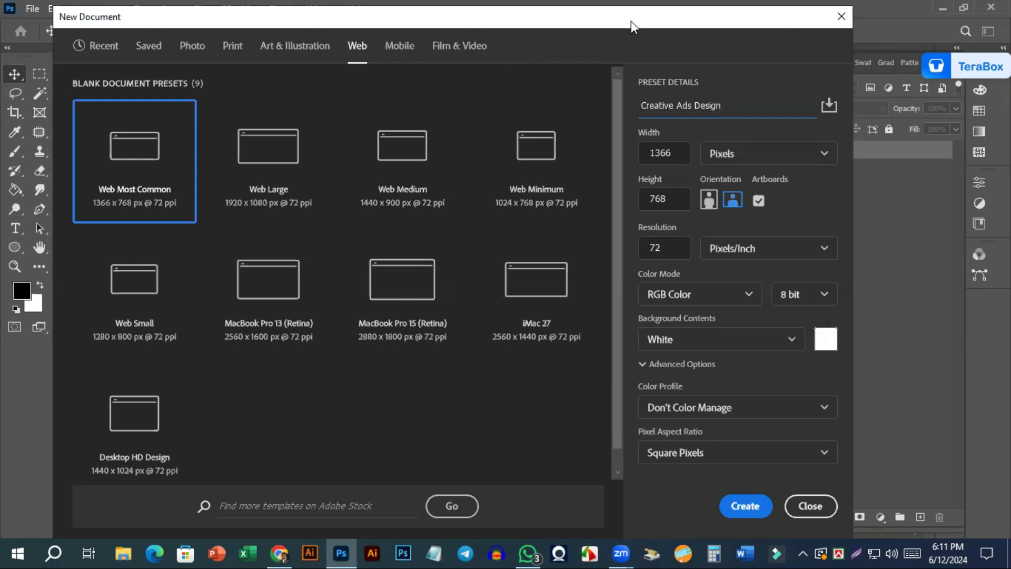
{"action": "left_click_drag", "start_coordinate": [631, 21], "coordinate": [643, 16]}
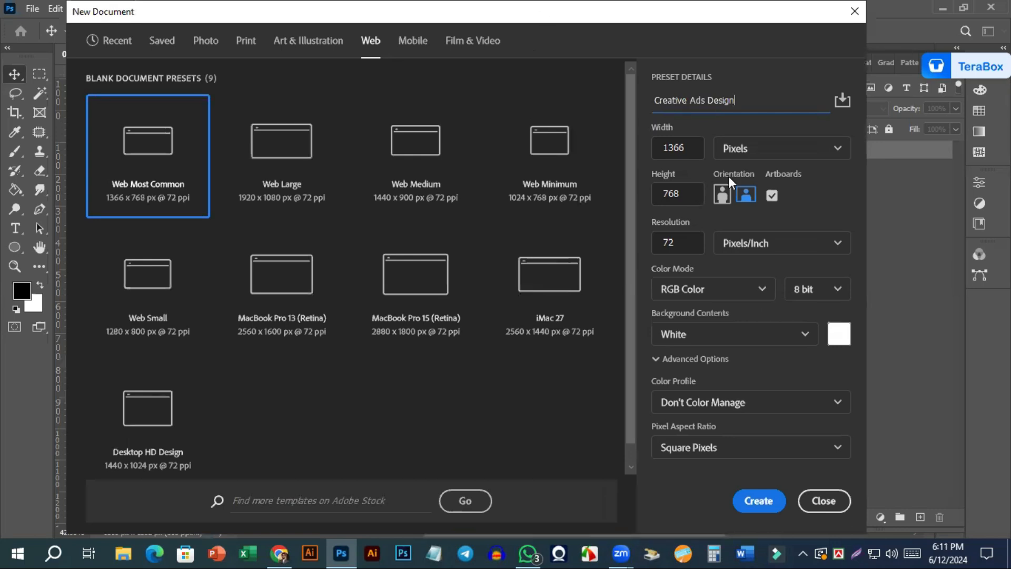
Set the width to 1100 px and the height to 1362 px, disable artboards, and create the document
{"action": "left_click", "coordinate": [683, 150]}
{"action": "type", "text": "10"}
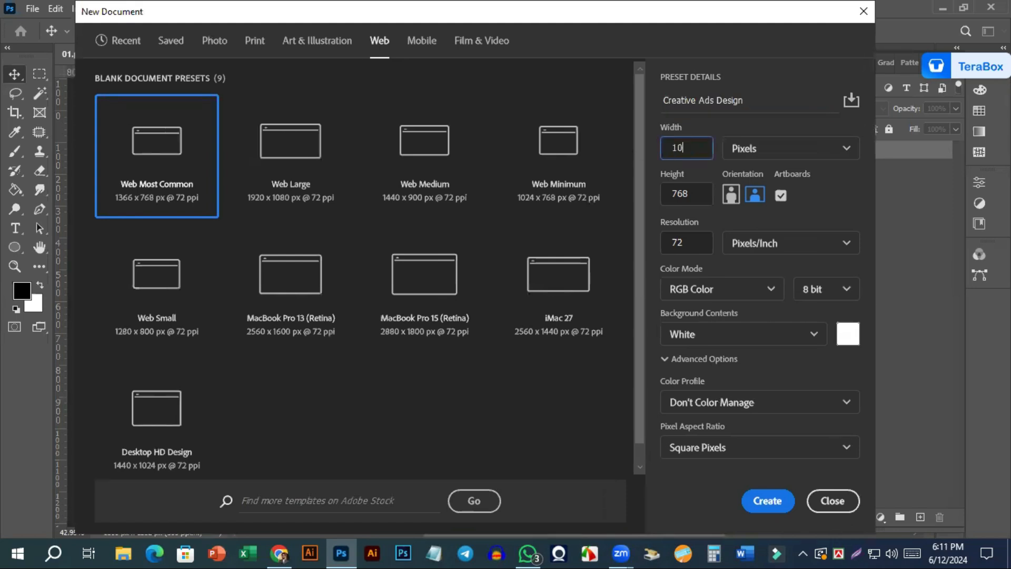
{"action": "type", "text": "100"}
{"action": "key", "text": "Tab"}
{"action": "key", "text": "Tab"}
{"action": "type", "text": "1362"}
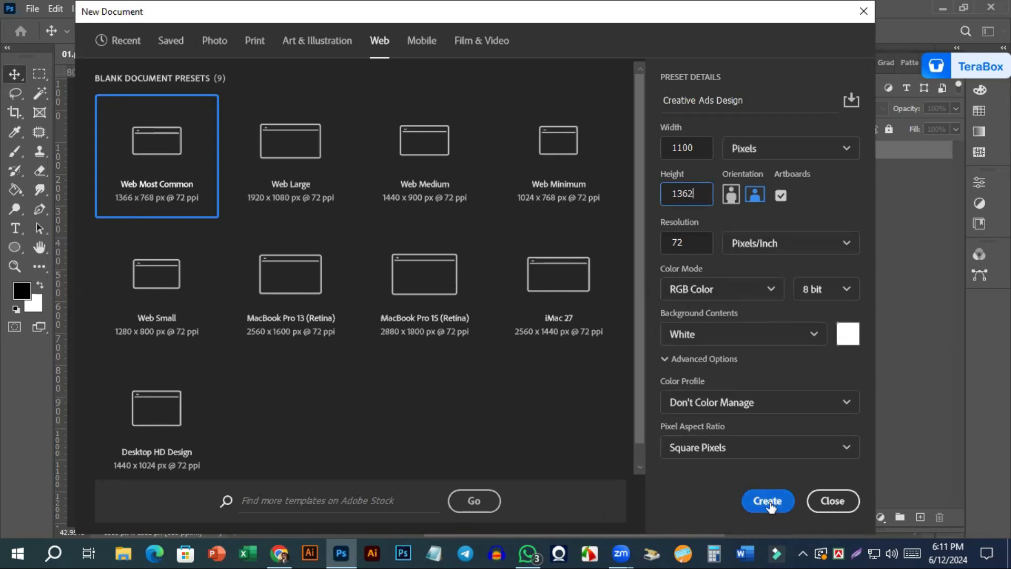
{"action": "left_click", "coordinate": [781, 196]}
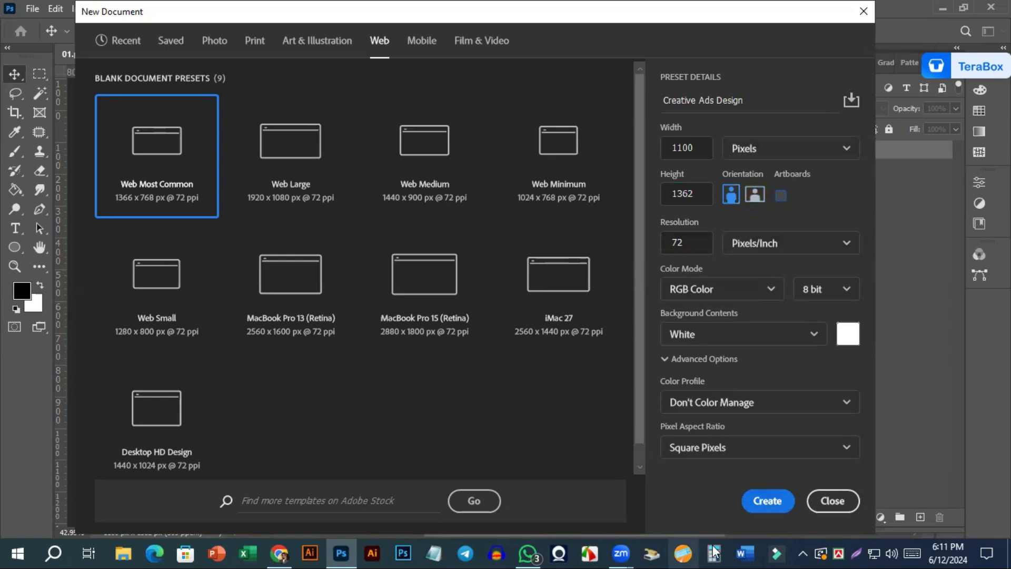
{"action": "left_click", "coordinate": [760, 502]}
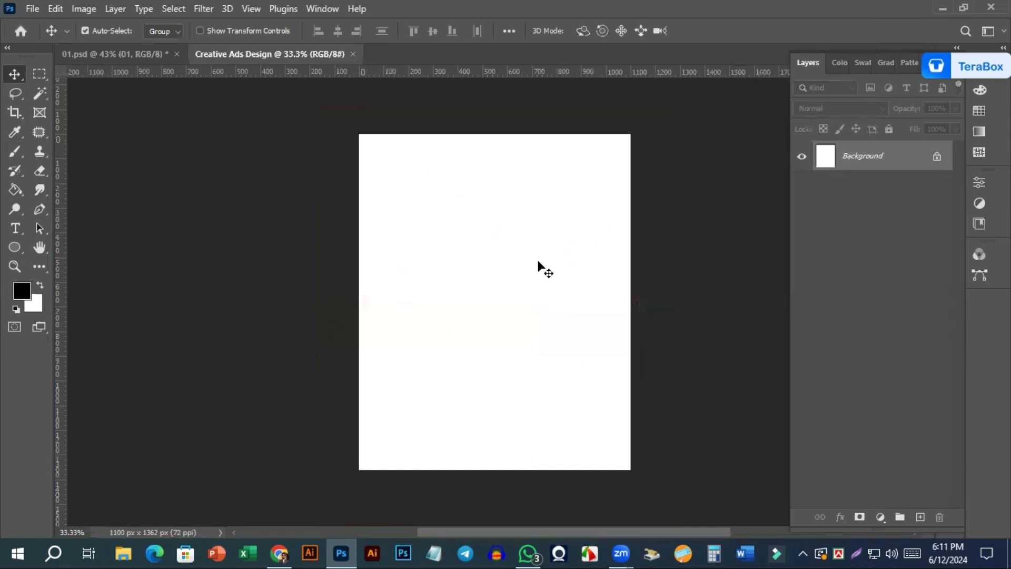
Look at the finished poster in 01.psd once more and return to the blank Creative Ads Design document
{"action": "left_click", "coordinate": [125, 52]}
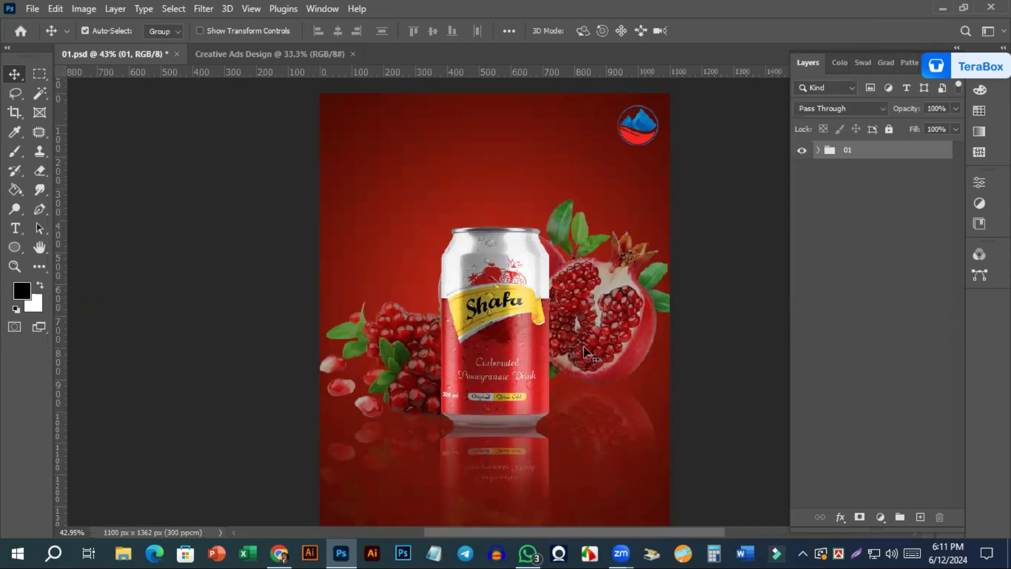
{"action": "left_click", "coordinate": [272, 55]}
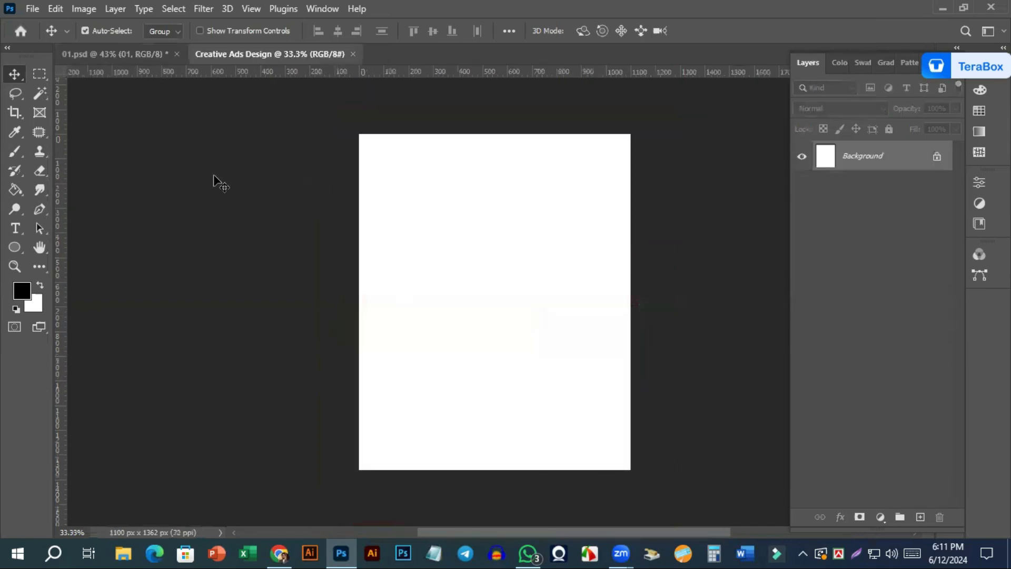
{"action": "left_click", "coordinate": [33, 10]}
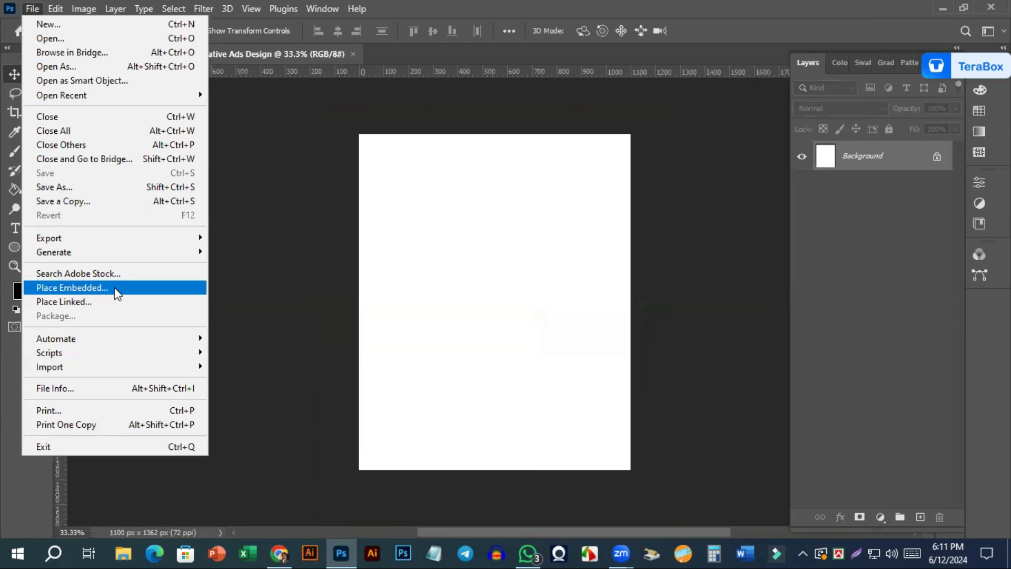
In File Explorer, open H:\#Buyer Work\My Design\Ads Design for Social Media\Drinks and select the pomegranate picture named images
{"action": "left_click", "coordinate": [249, 472]}
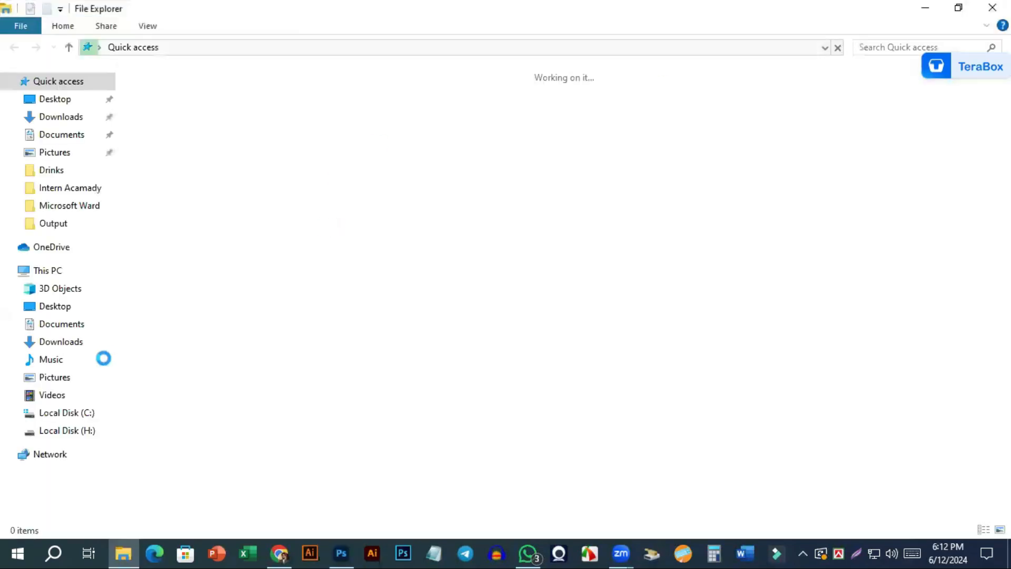
{"action": "left_click", "coordinate": [71, 430]}
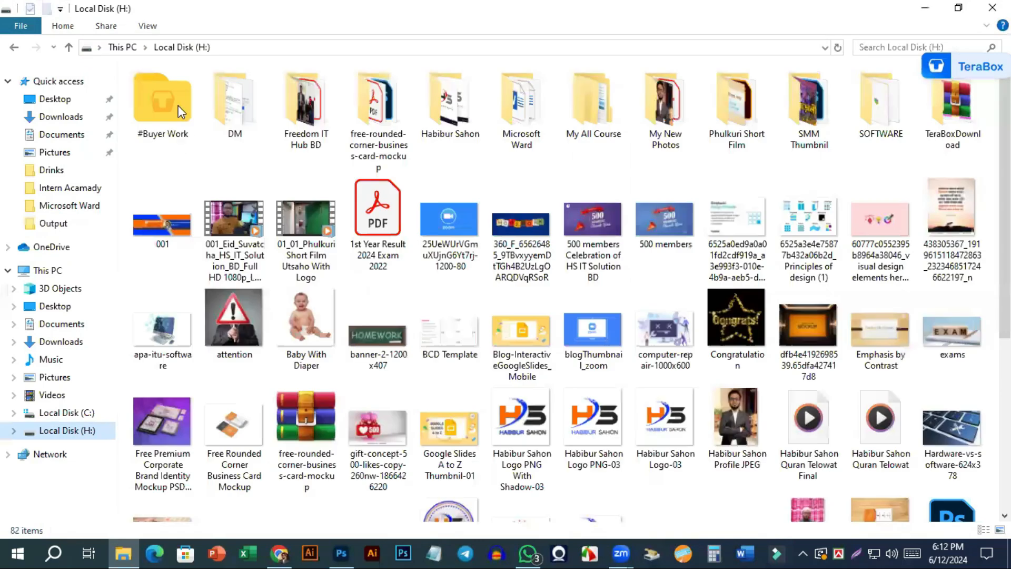
{"action": "double_click", "coordinate": [175, 102]}
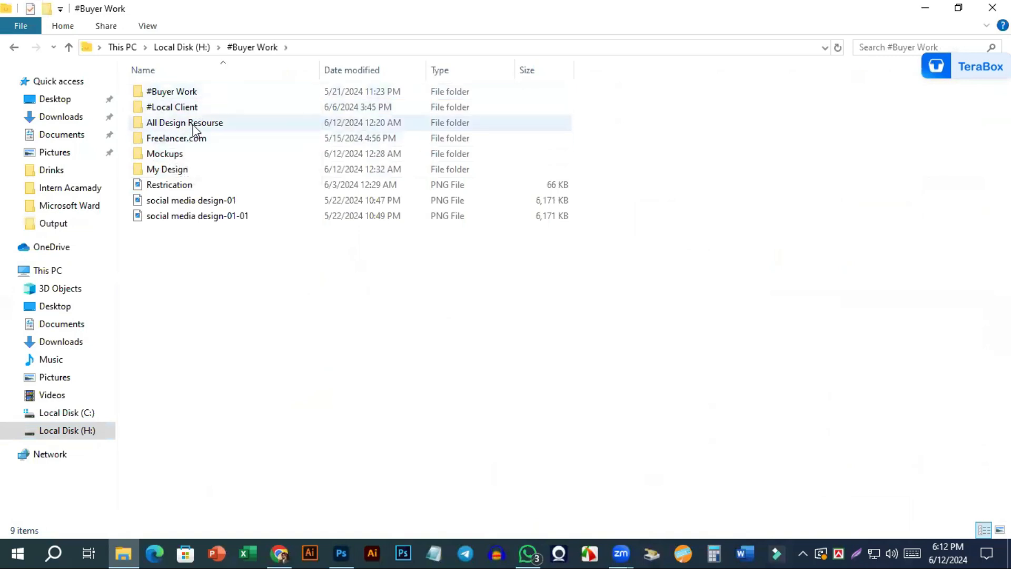
{"action": "double_click", "coordinate": [182, 171]}
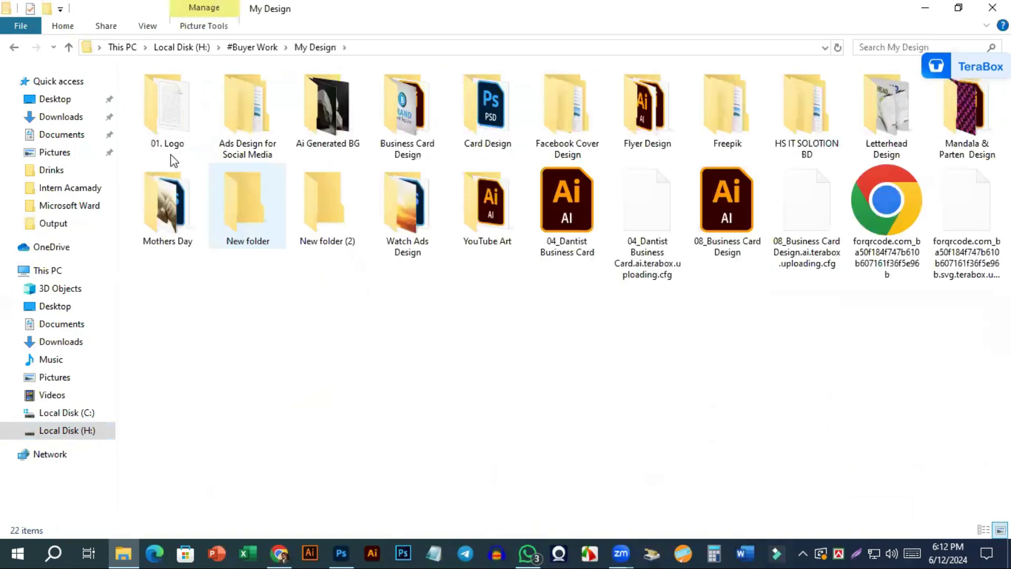
{"action": "double_click", "coordinate": [238, 127]}
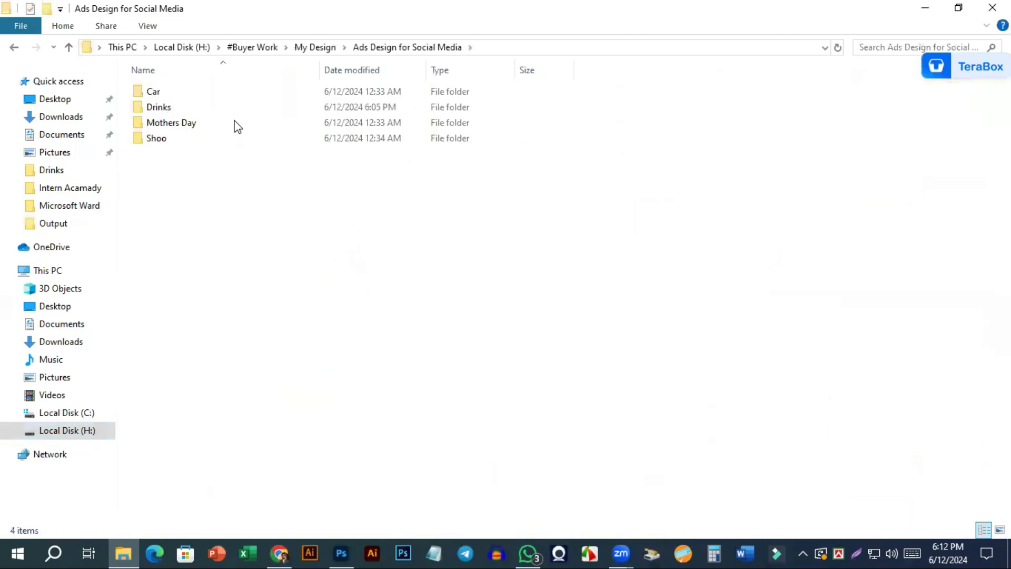
{"action": "left_click", "coordinate": [194, 111]}
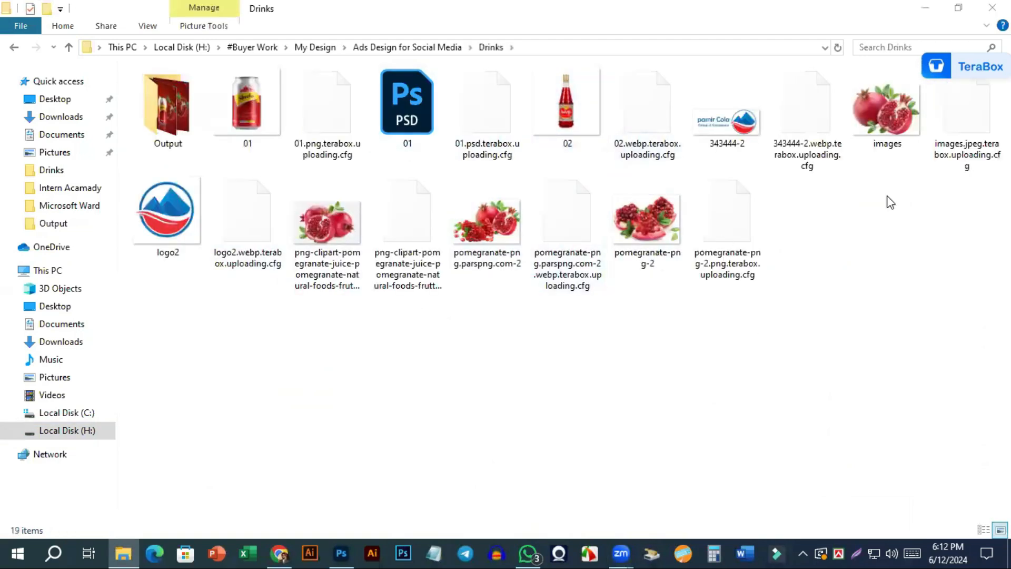
{"action": "left_click", "coordinate": [874, 142]}
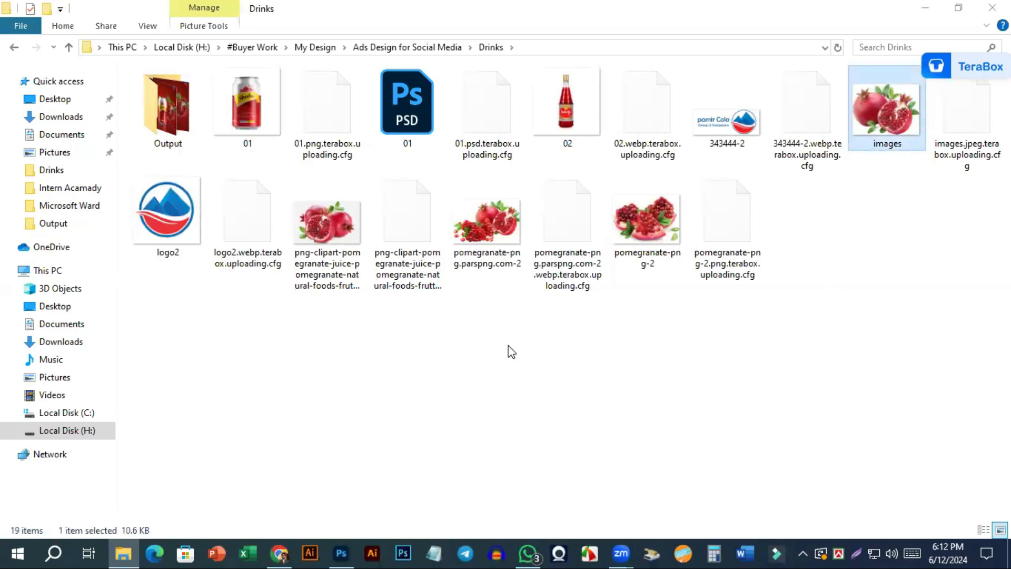
Place pomegranate-png.parspng.com-2, the can picture 01 and the logo 343444-2 from the Drinks folder into the Creative Ads Design document
{"action": "left_click", "coordinate": [489, 248]}
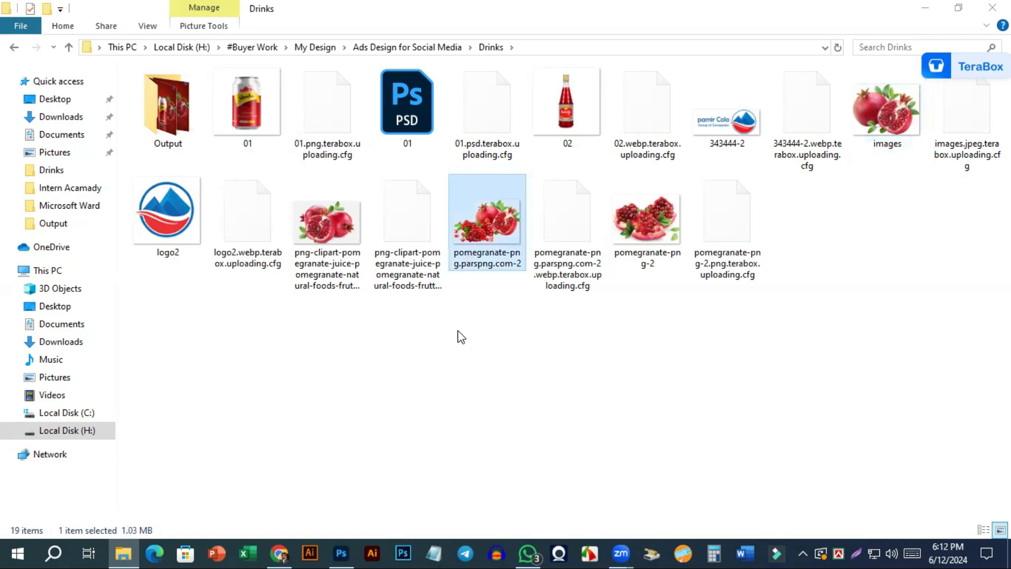
{"action": "left_click", "coordinate": [258, 111], "text": "ctrl"}
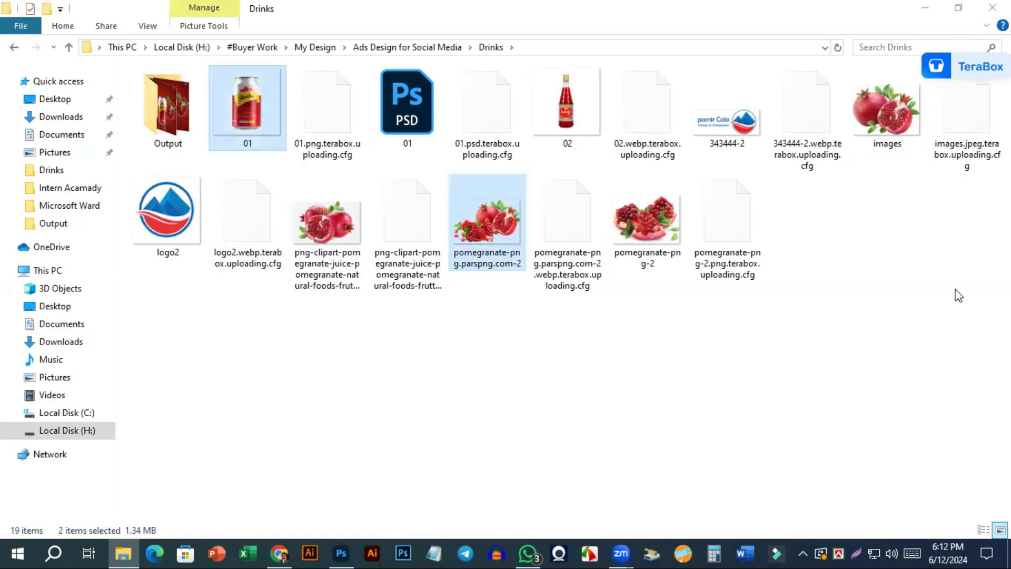
{"action": "left_click", "coordinate": [715, 134], "text": "ctrl"}
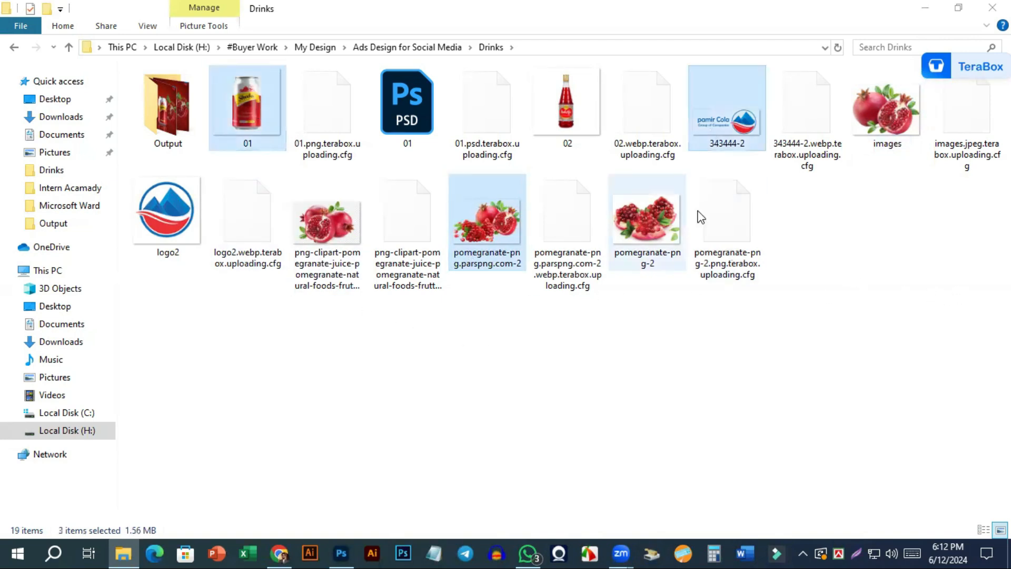
{"action": "left_click_drag", "start_coordinate": [488, 223], "coordinate": [590, 295]}
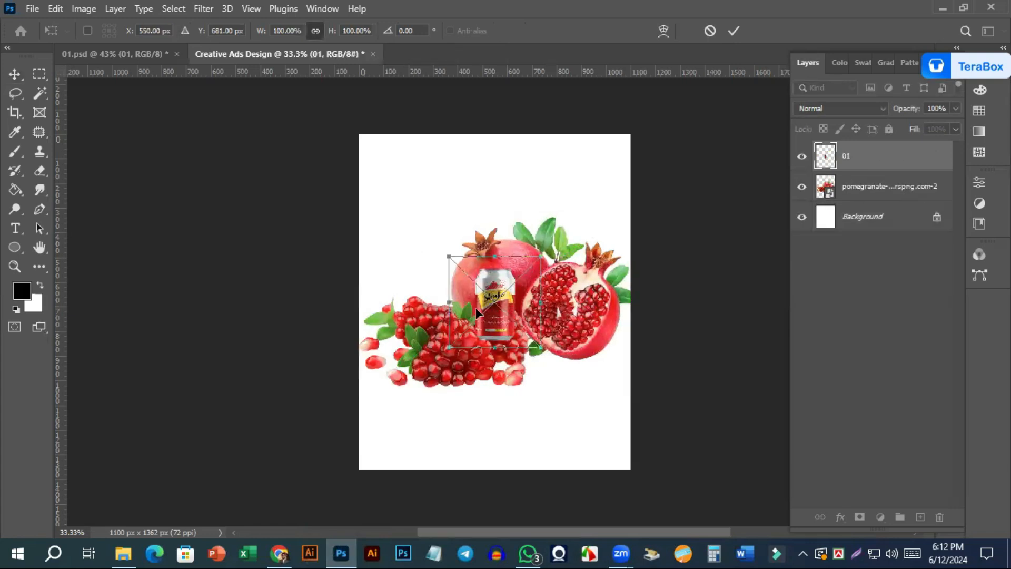
{"action": "key", "text": "Return"}
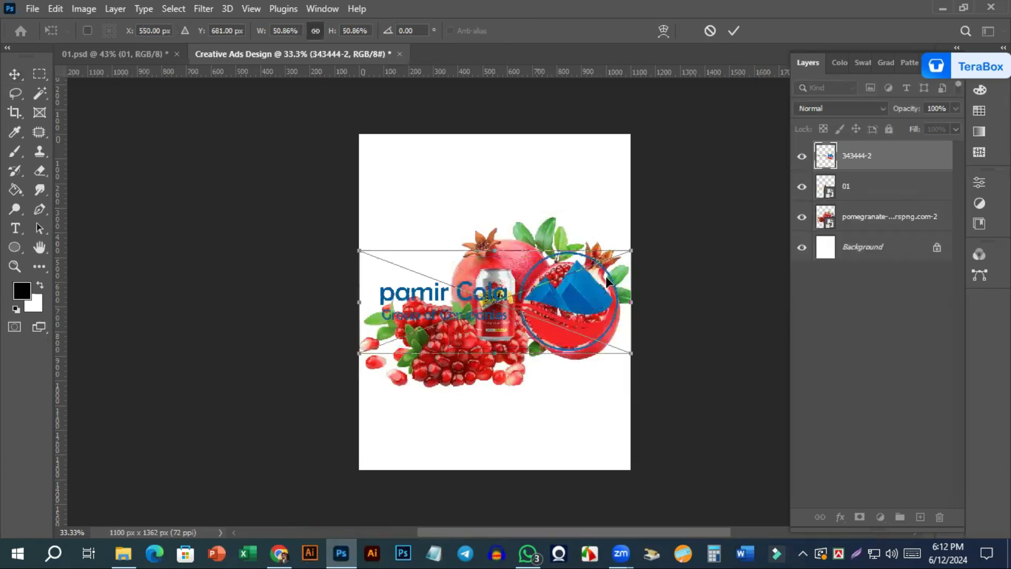
{"action": "key", "text": "Return"}
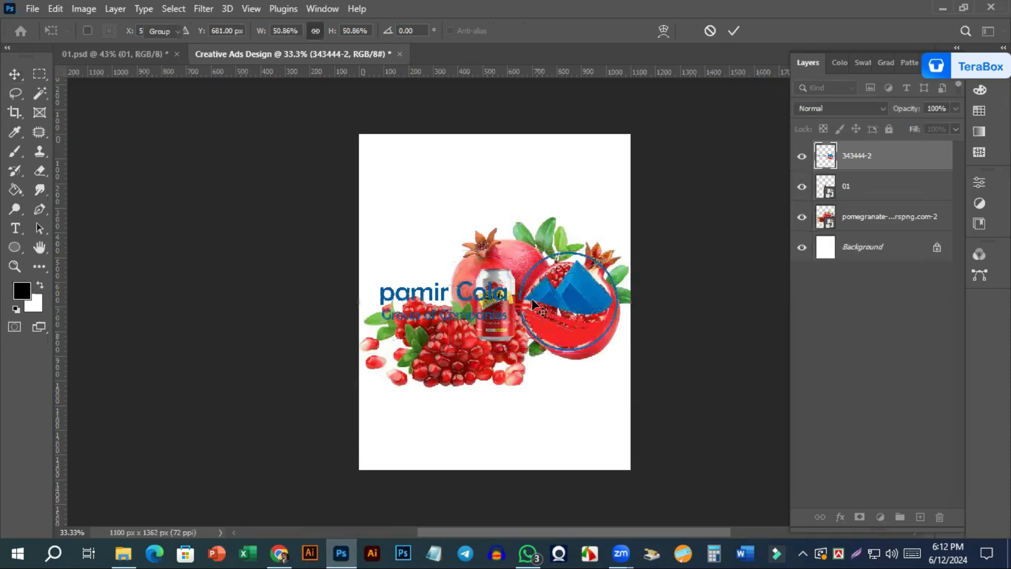
Duplicate the pomegranate layer and hide the 01 can layer and the 343444-2 logo layer
{"action": "left_click", "coordinate": [867, 223]}
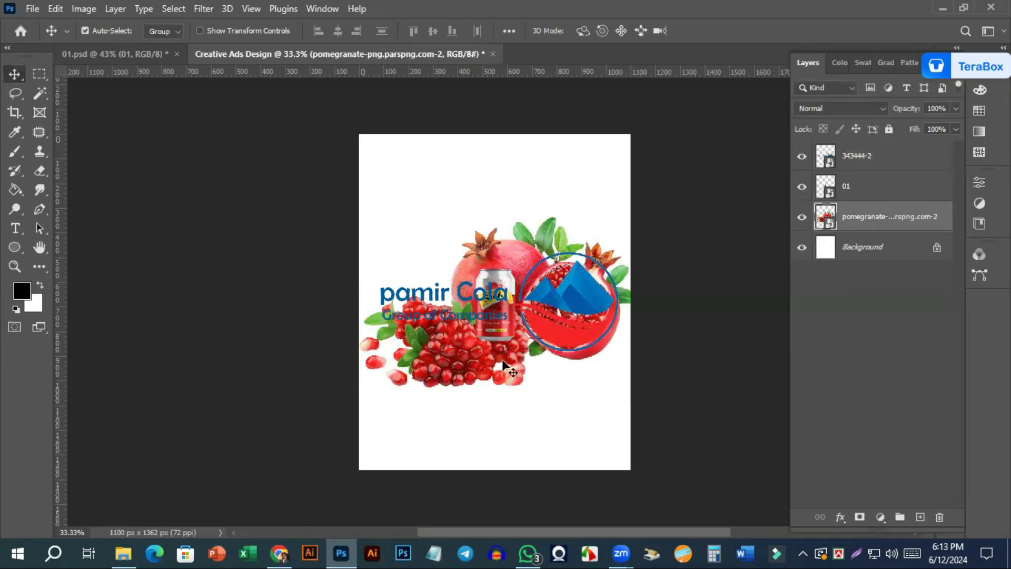
{"action": "key", "text": "ctrl+plus"}
{"action": "key", "text": "ctrl+plus"}
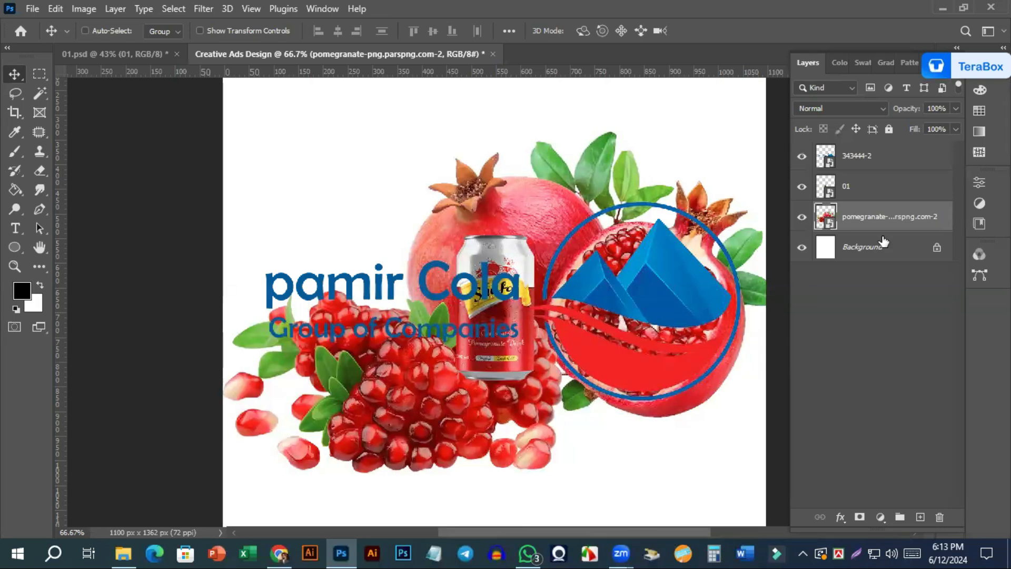
{"action": "key", "text": "ctrl+j"}
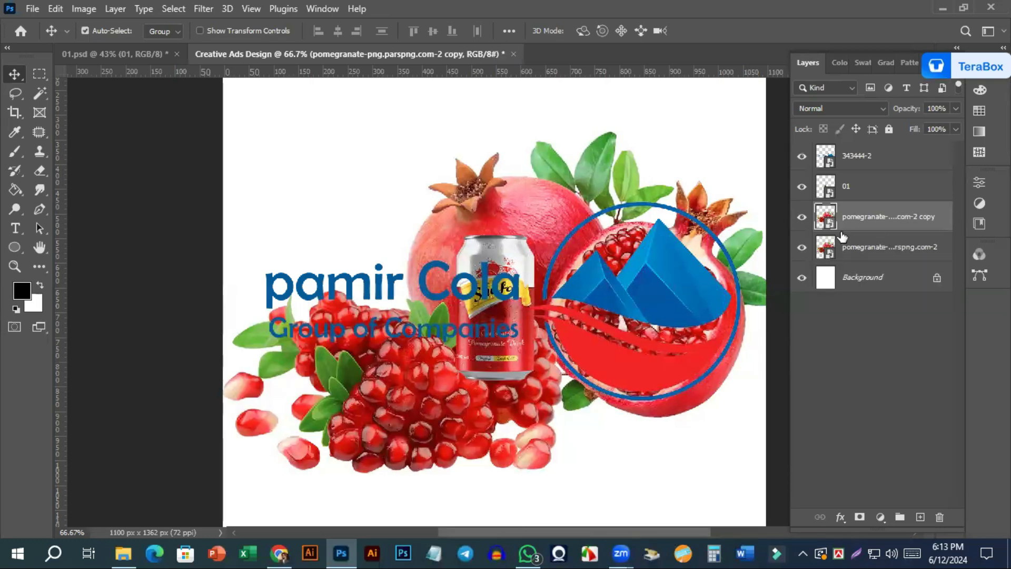
{"action": "left_click", "coordinate": [802, 186]}
{"action": "left_click", "coordinate": [802, 157]}
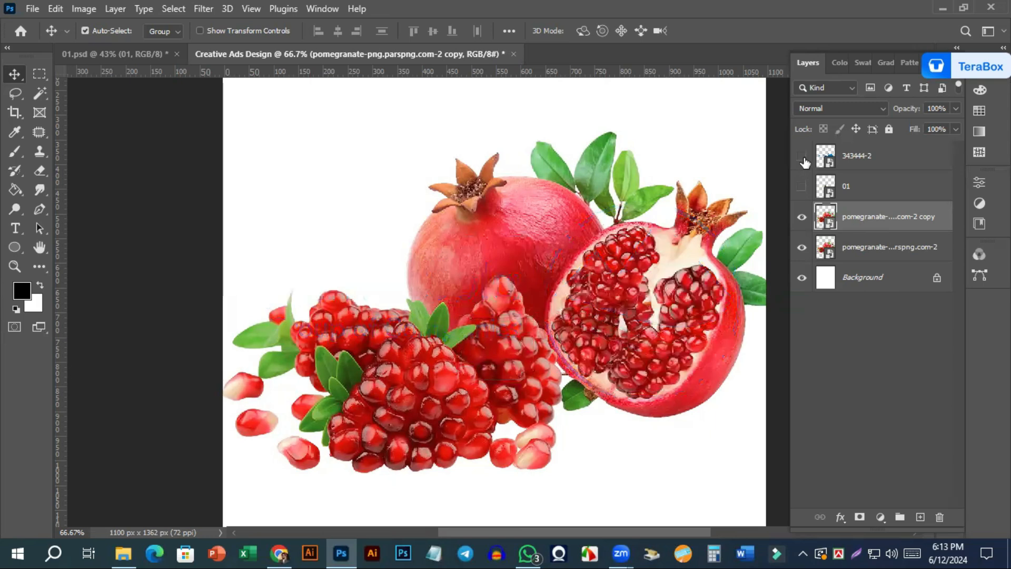
Toggle the visibility of the pomegranate layer and its copy to compare them, leaving the original hidden
{"action": "left_click", "coordinate": [802, 218]}
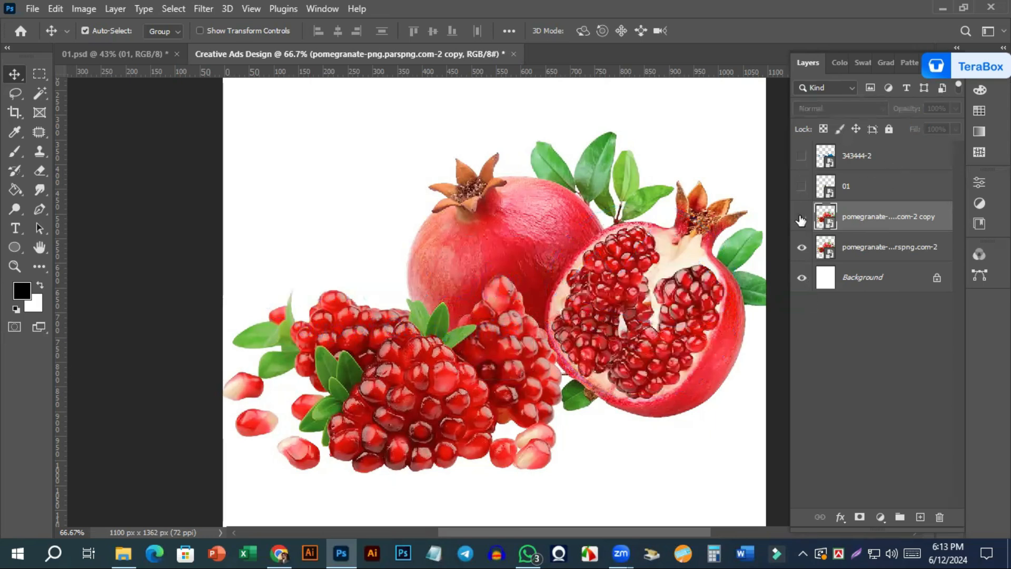
{"action": "left_click", "coordinate": [802, 217]}
{"action": "left_click", "coordinate": [801, 248]}
{"action": "left_click", "coordinate": [802, 218]}
{"action": "left_click", "coordinate": [802, 219]}
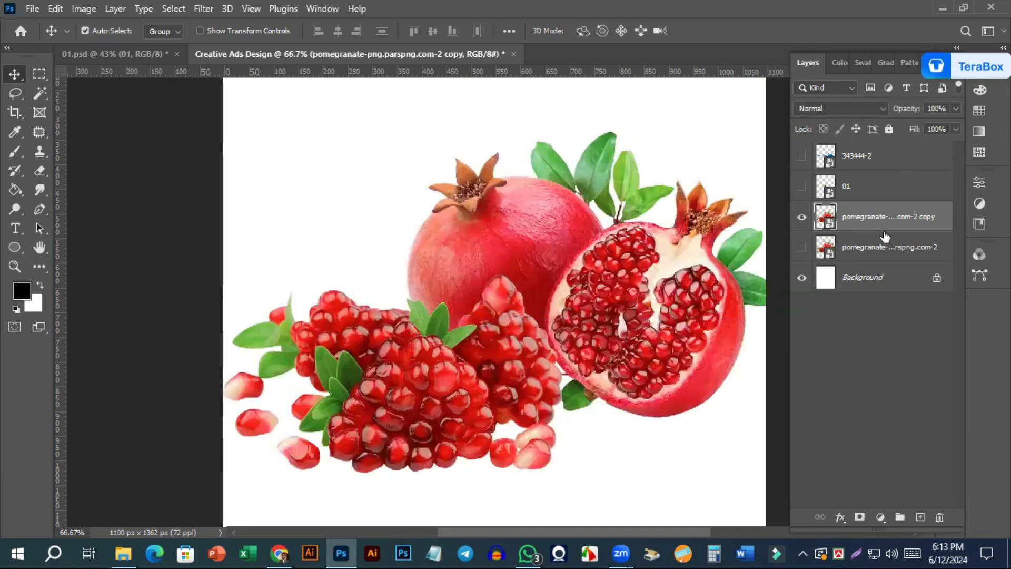
{"action": "left_click", "coordinate": [802, 248]}
{"action": "left_click", "coordinate": [820, 253]}
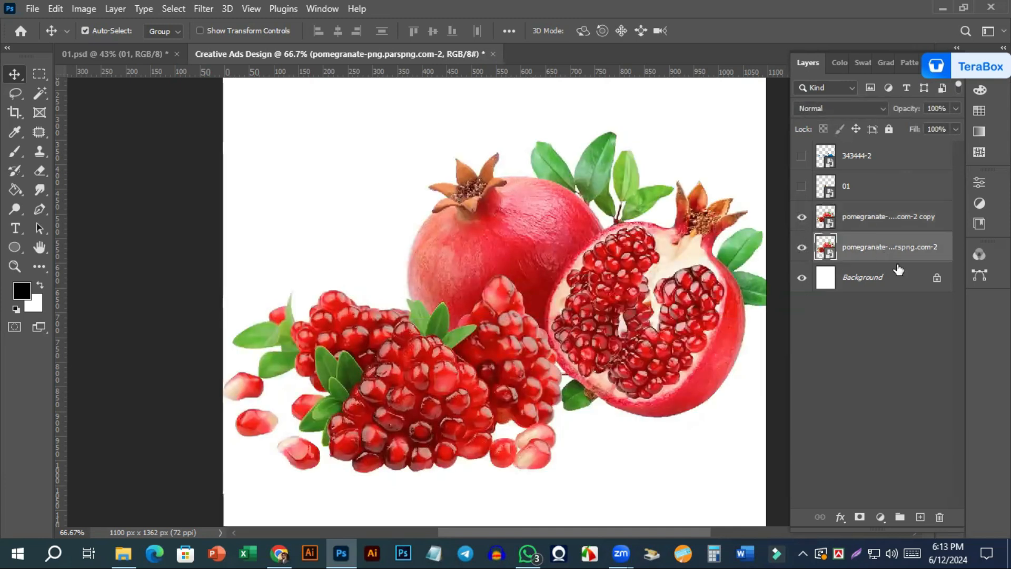
{"action": "left_click", "coordinate": [802, 247]}
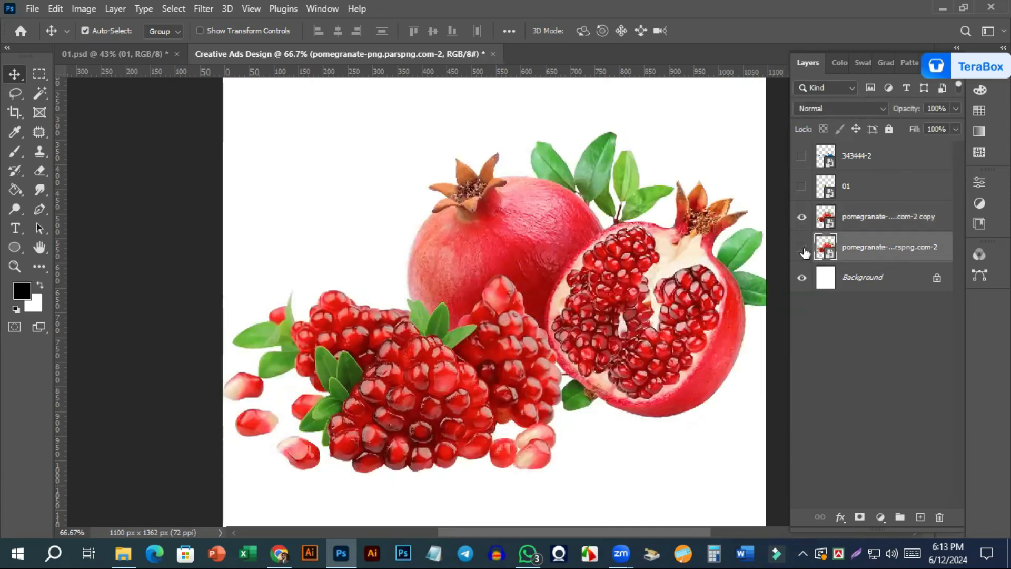
Select the pomegranate copy layer and enable Show Transform Controls for the Move tool
{"action": "left_click", "coordinate": [870, 219]}
{"action": "key", "text": "ctrl"}
{"action": "key", "text": "ctrl+t"}
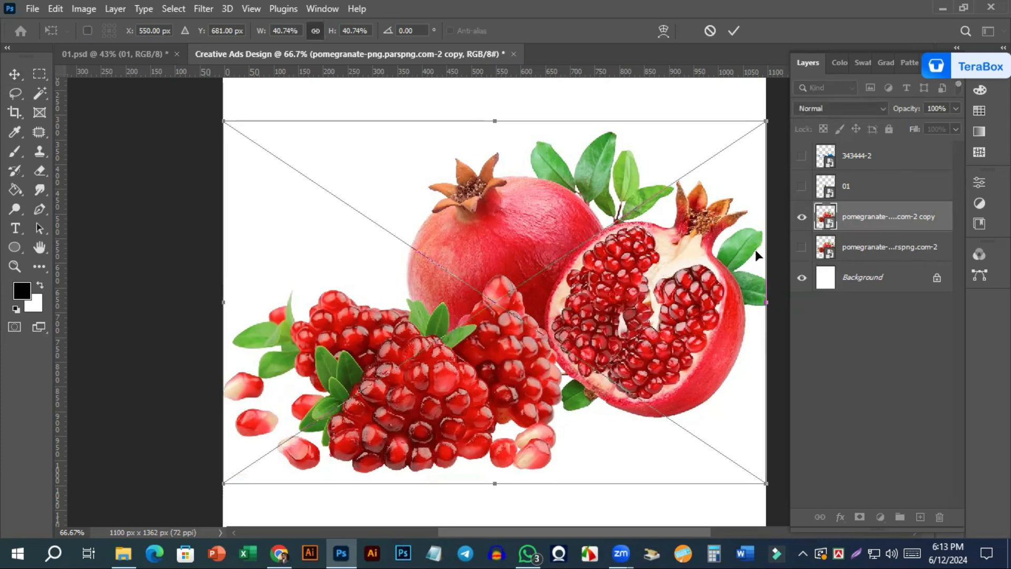
{"action": "key", "text": "Return"}
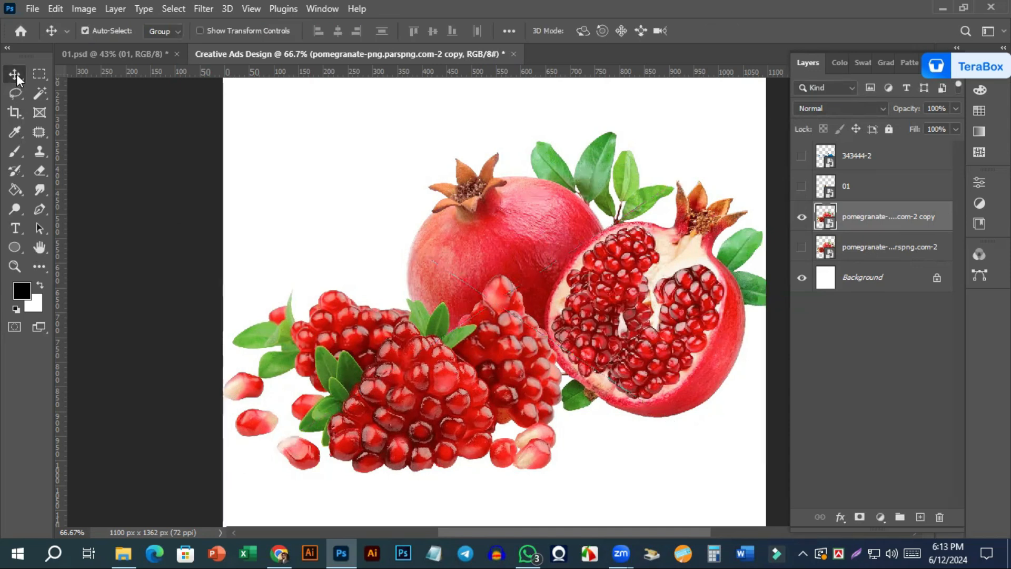
{"action": "left_click", "coordinate": [200, 31]}
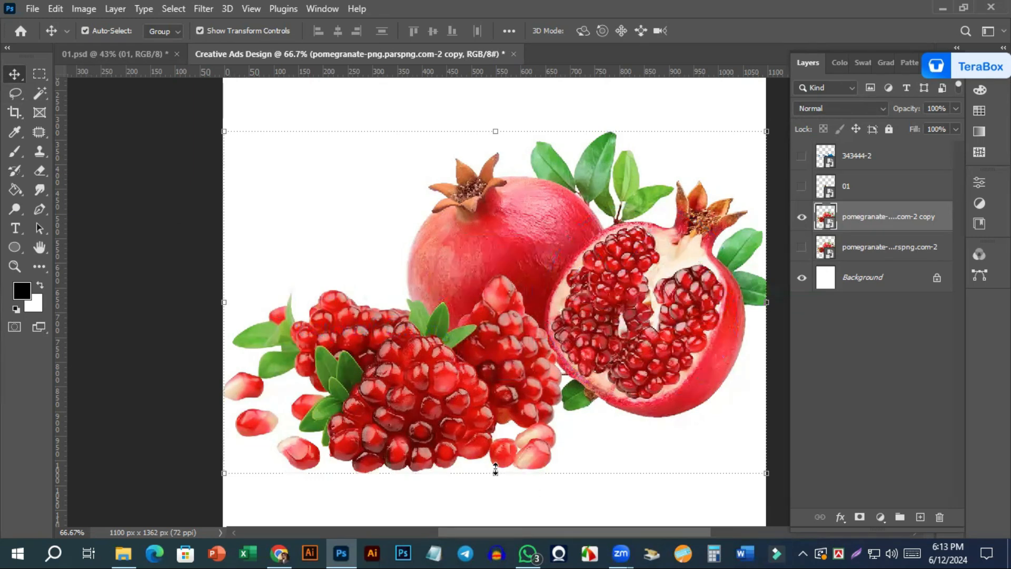
Shrink the pomegranate copy while it is a smart object, and enlarge it again to about 82% so it overflows the canvas
{"action": "left_click_drag", "start_coordinate": [495, 470], "coordinate": [511, 315]}
{"action": "scroll", "coordinate": [502, 389], "scroll_direction": "down", "scroll_amount": 3}
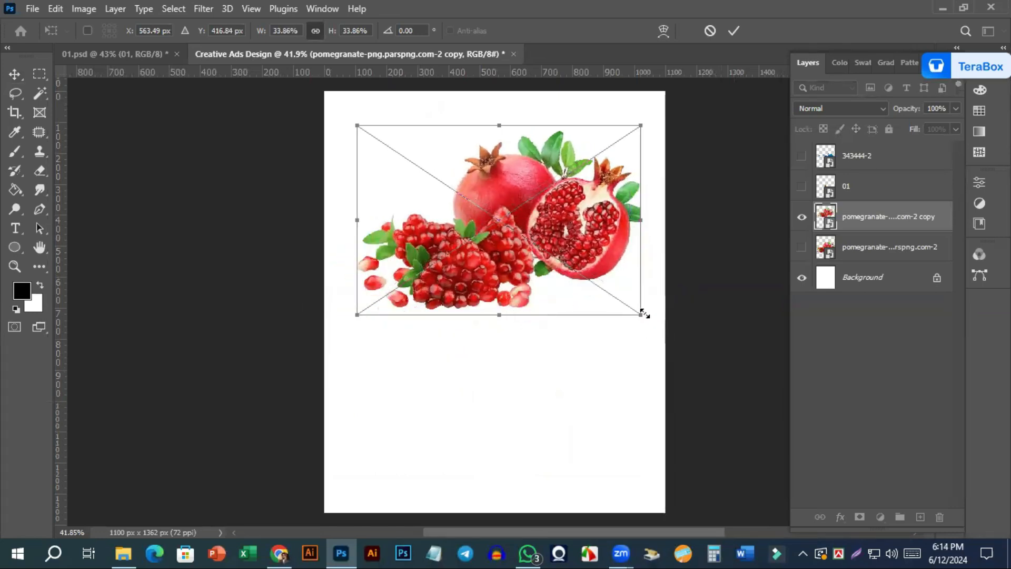
{"action": "left_click_drag", "start_coordinate": [641, 315], "coordinate": [492, 275]}
{"action": "key", "text": "Return"}
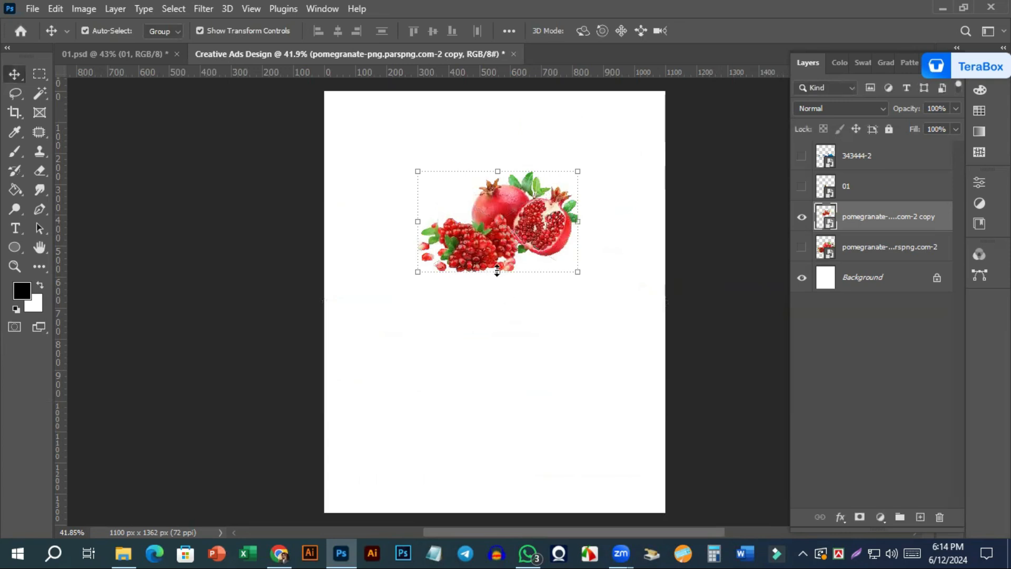
{"action": "left_click_drag", "start_coordinate": [497, 271], "coordinate": [557, 433]}
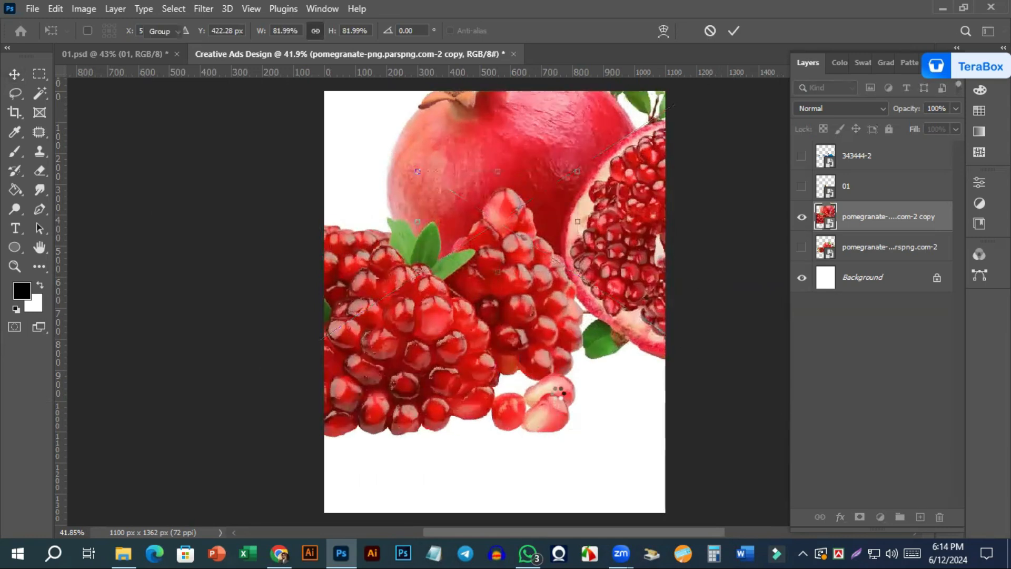
{"action": "key", "text": "Return"}
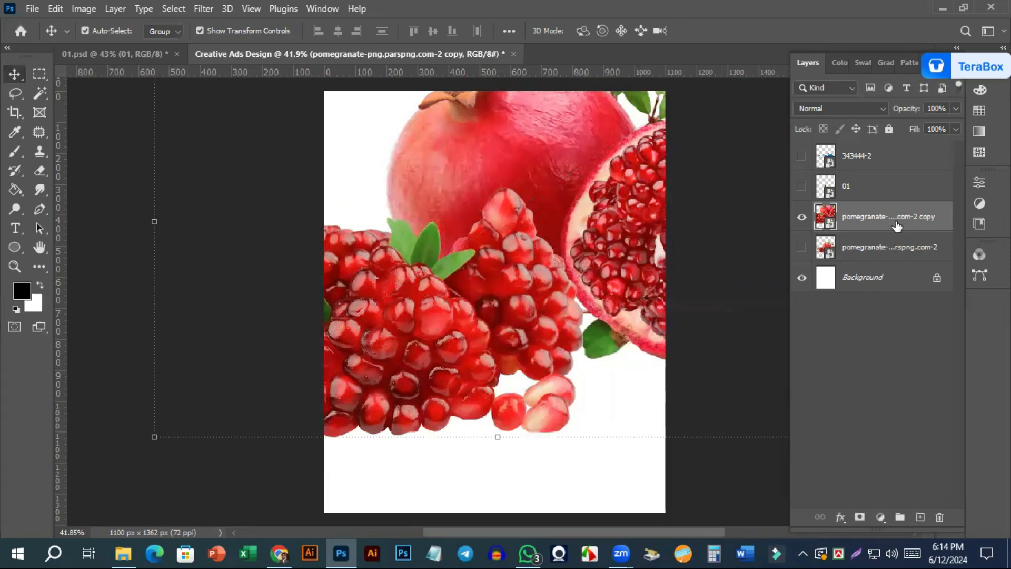
Rasterize the pomegranate copy layer and scale it down to 10.74%
{"action": "right_click", "coordinate": [872, 220]}
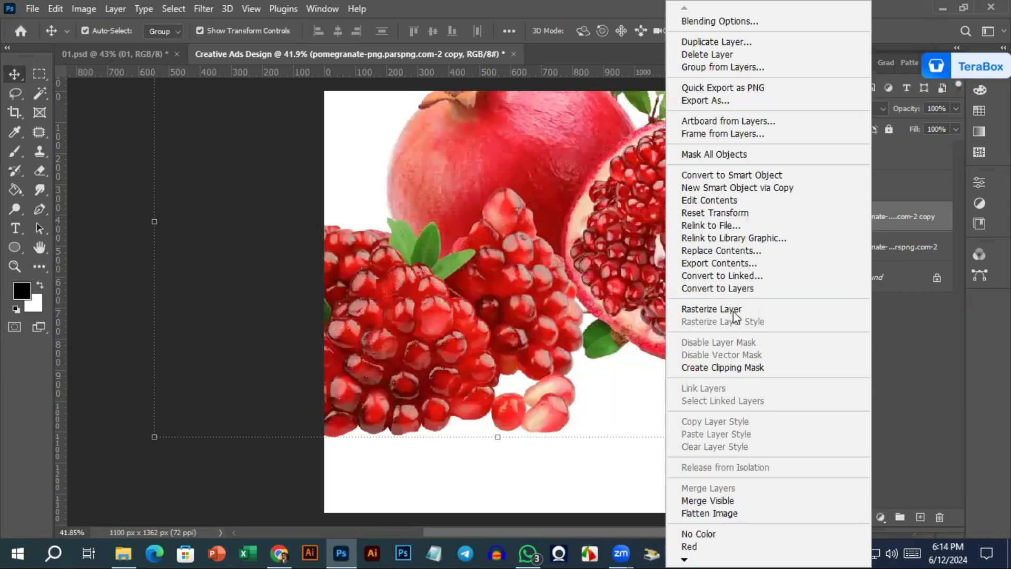
{"action": "left_click", "coordinate": [734, 309]}
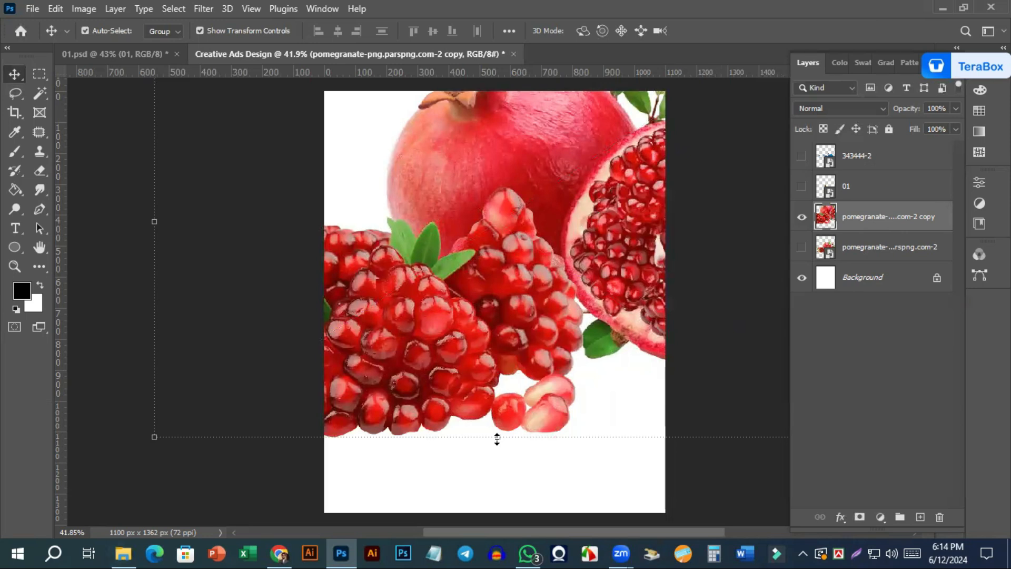
{"action": "left_click_drag", "start_coordinate": [498, 436], "coordinate": [538, 255]}
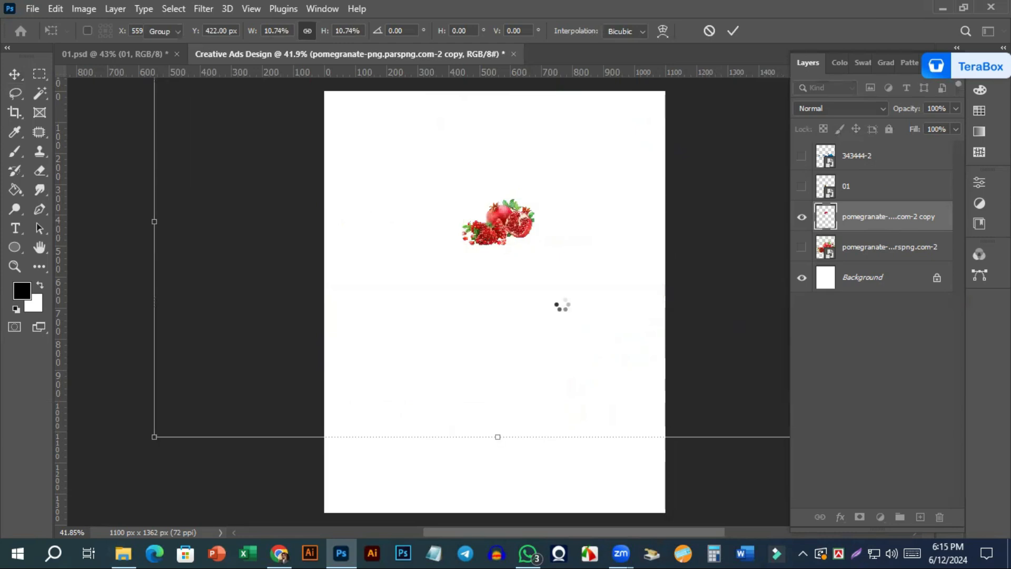
{"action": "key", "text": "ctrl"}
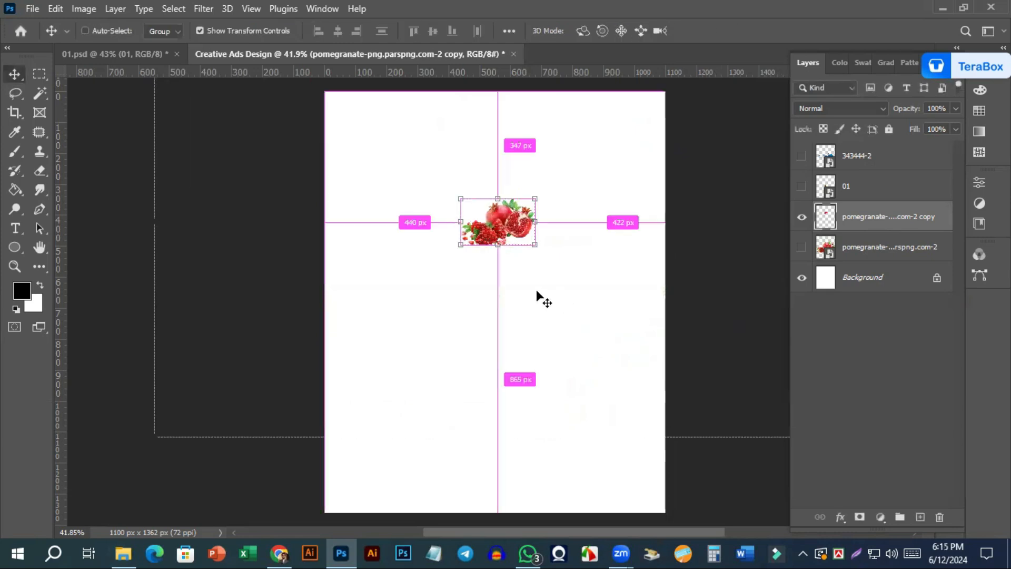
Scale the rasterized pomegranate copy up by 842.33% and again by 143.48%, and back down to 10.95%
{"action": "left_click_drag", "start_coordinate": [499, 244], "coordinate": [558, 441]}
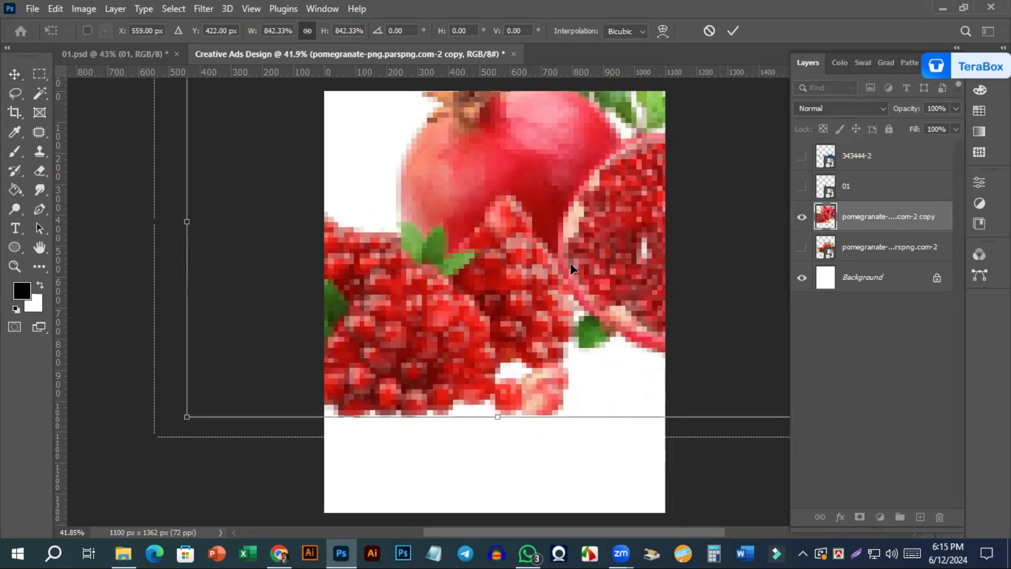
{"action": "key", "text": "Return"}
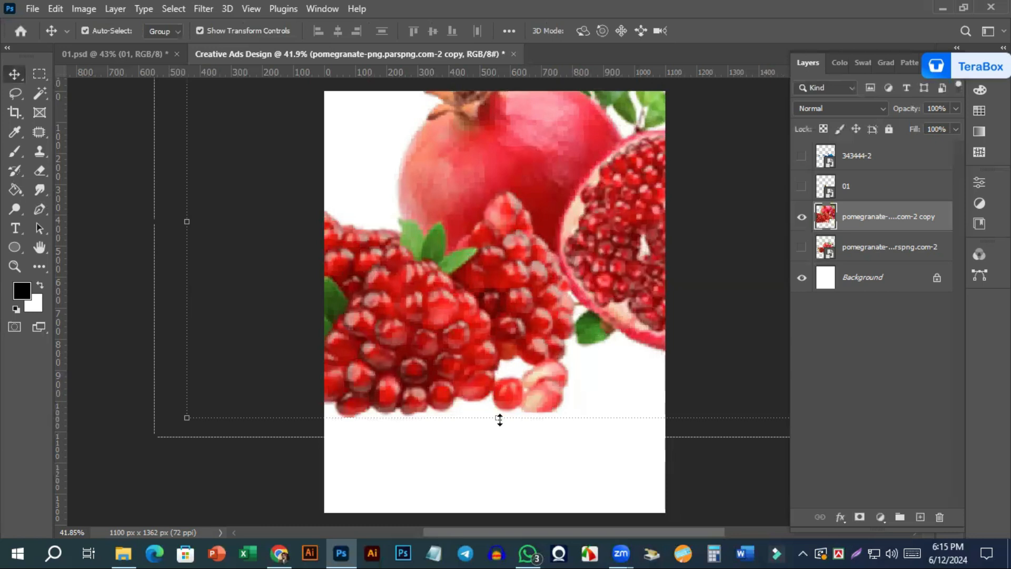
{"action": "left_click_drag", "start_coordinate": [503, 440], "coordinate": [517, 506]}
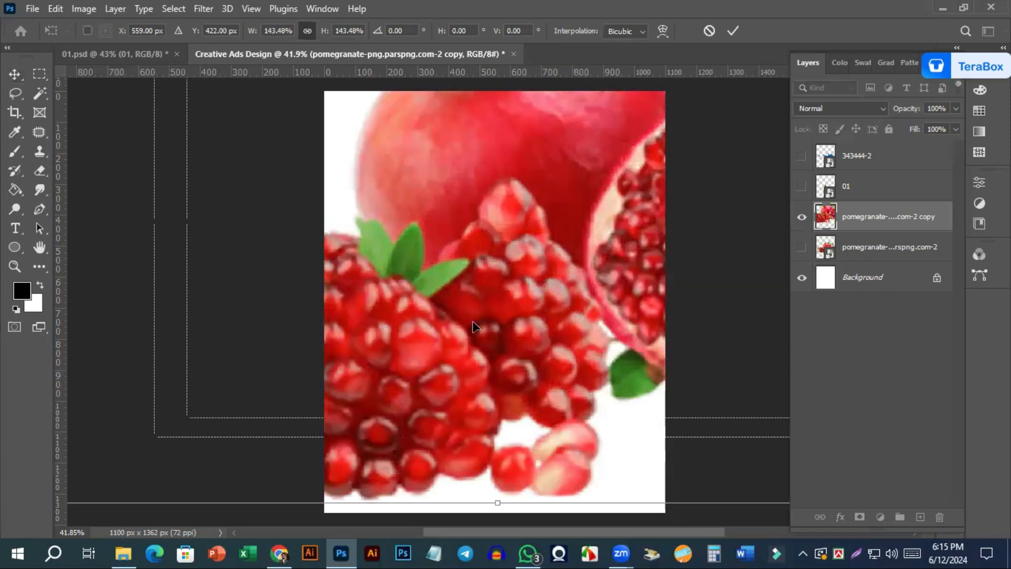
{"action": "key", "text": "Return"}
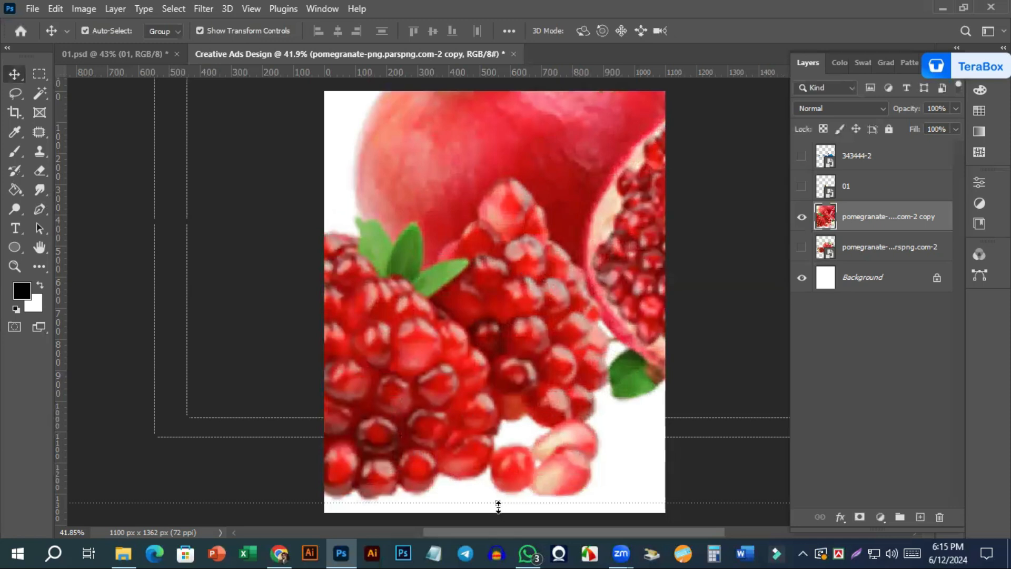
{"action": "left_click_drag", "start_coordinate": [504, 466], "coordinate": [519, 255]}
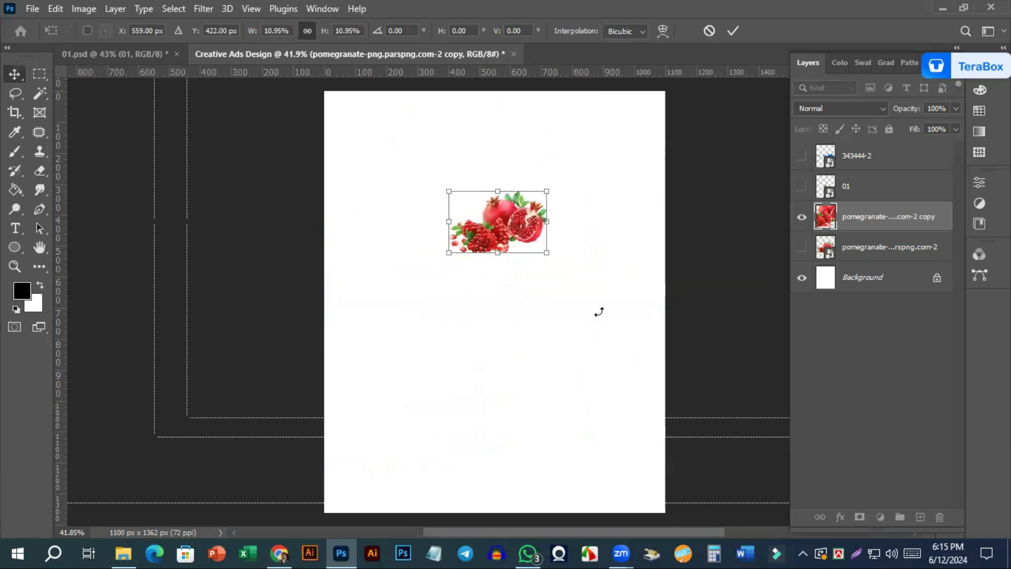
{"action": "key", "text": "Return"}
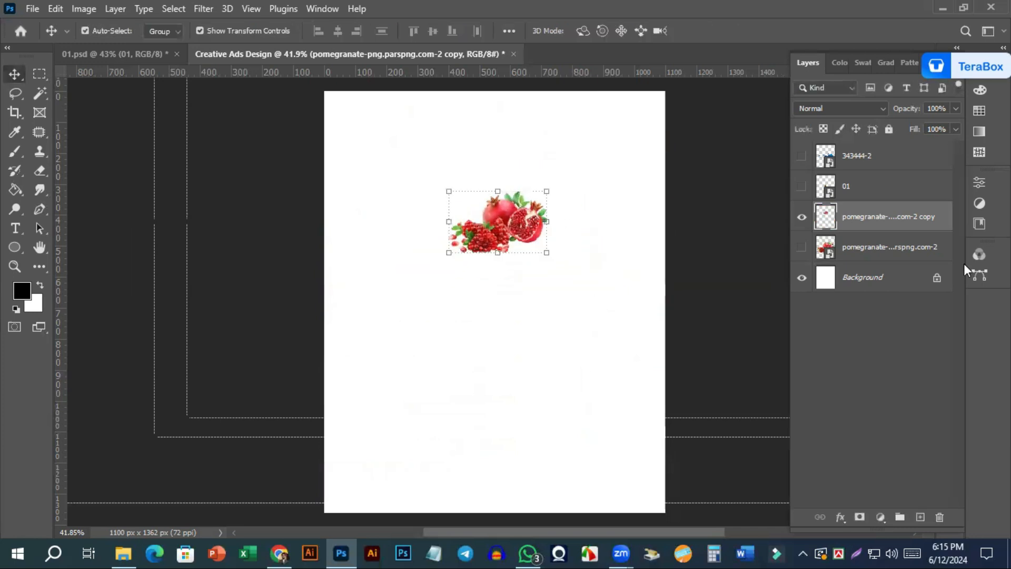
Place the picture file "images" from the Drinks folder as an embedded object above the pomegranate copy layer
{"action": "left_click", "coordinate": [860, 193]}
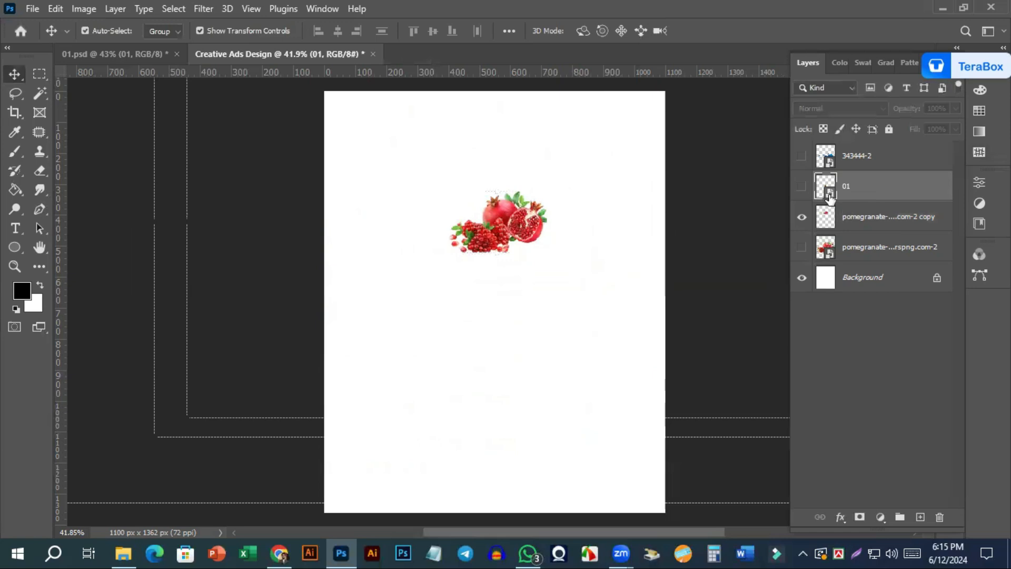
{"action": "left_click", "coordinate": [846, 221]}
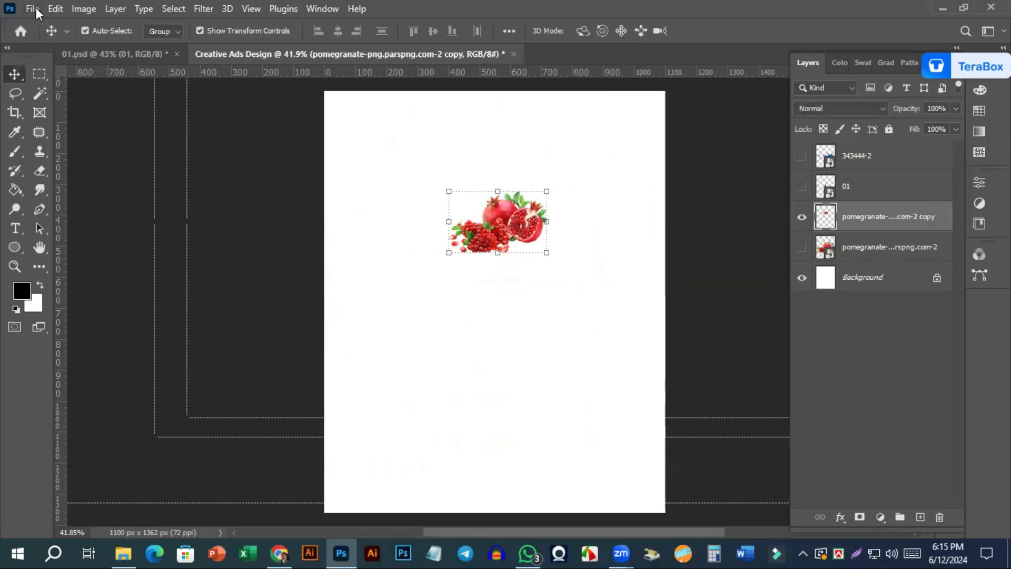
{"action": "left_click", "coordinate": [35, 8]}
{"action": "left_click", "coordinate": [97, 288]}
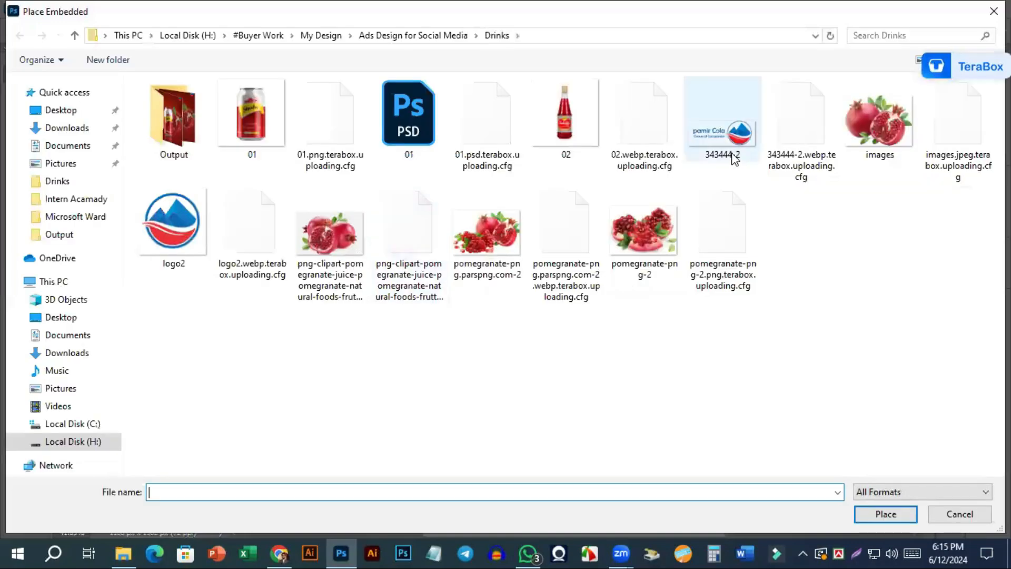
{"action": "left_click", "coordinate": [869, 136]}
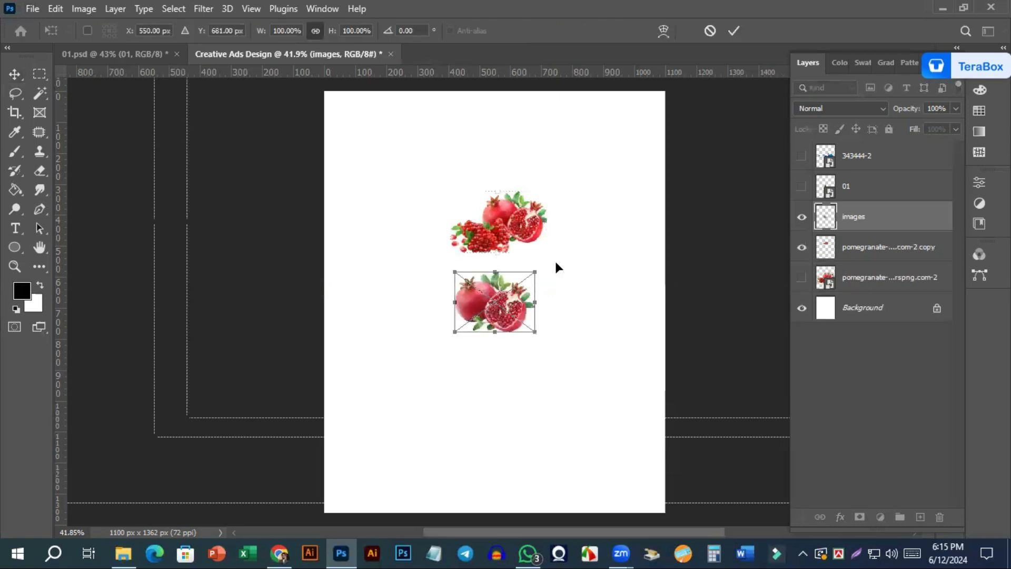
{"action": "key", "text": "Return"}
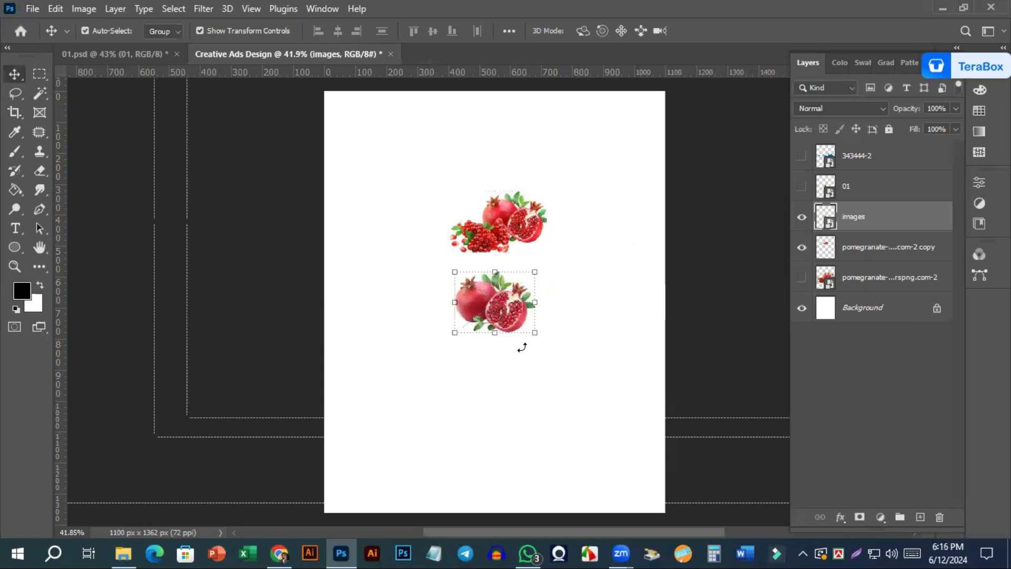
Scale the images layer up to 303.41% and convert it to a smart object
{"action": "left_click_drag", "start_coordinate": [494, 343], "coordinate": [573, 439]}
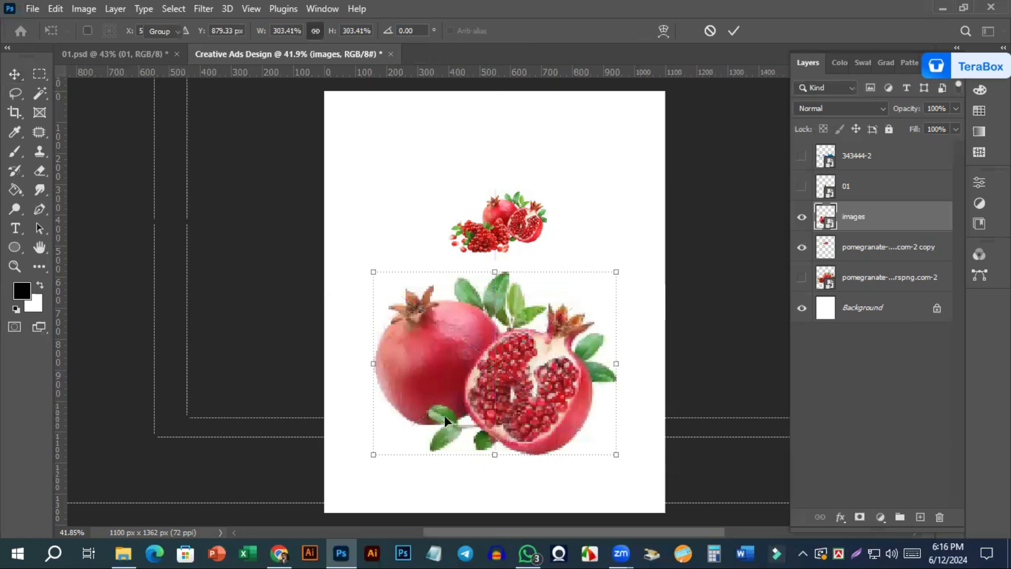
{"action": "key", "text": "Return"}
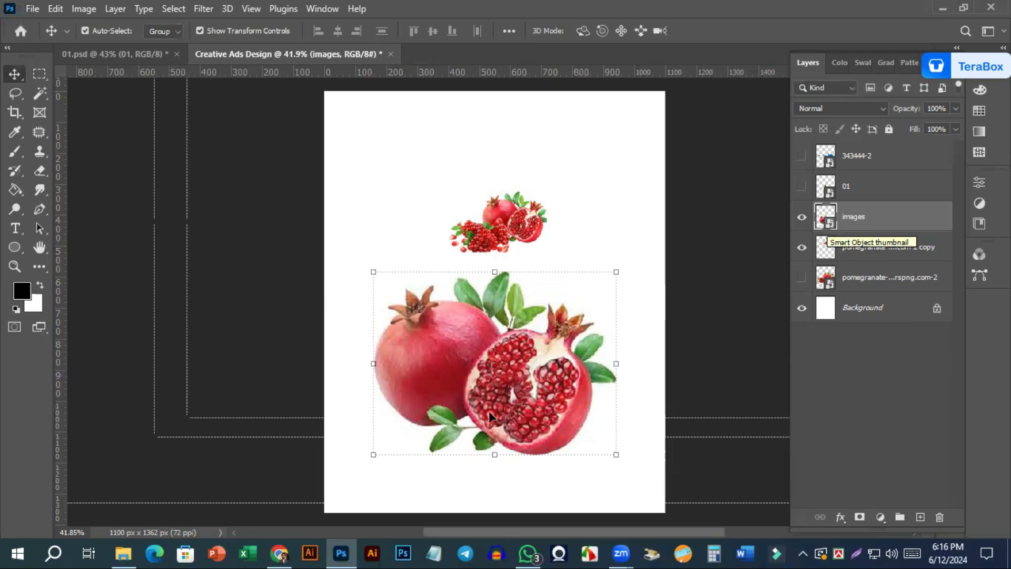
{"action": "right_click", "coordinate": [885, 209]}
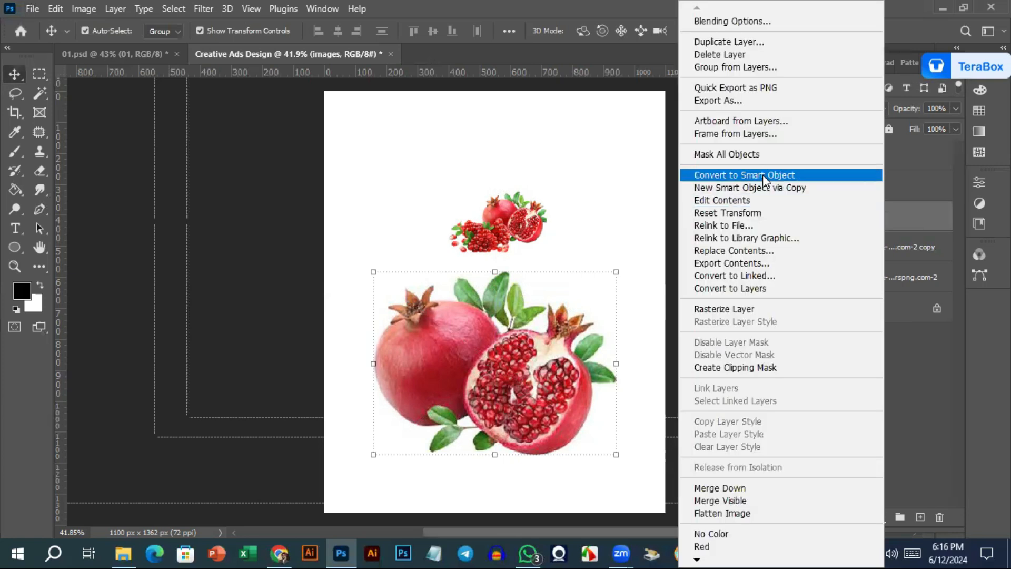
{"action": "left_click", "coordinate": [736, 178]}
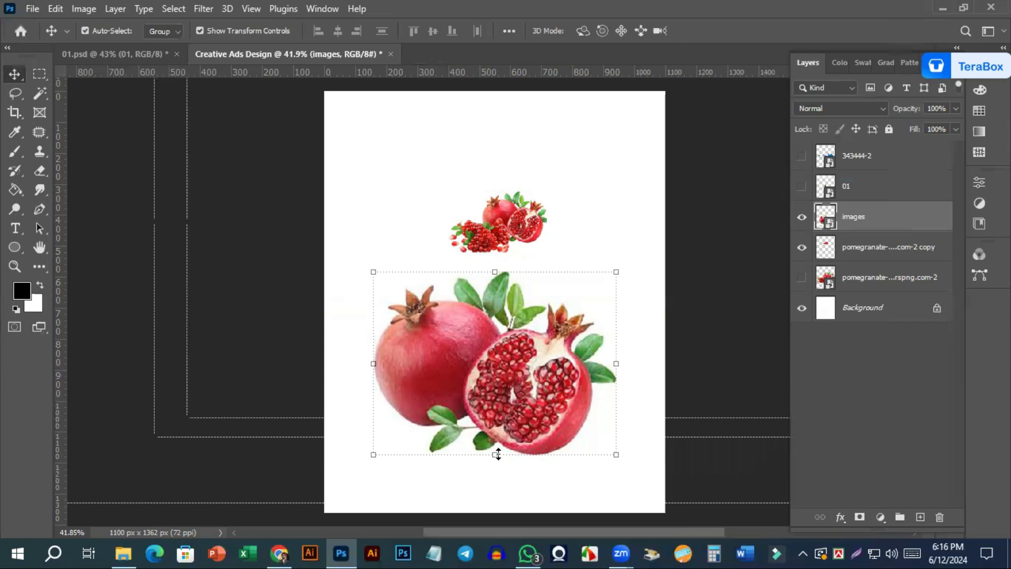
Enlarge the converted images smart object to 153.37%, and delete its layer
{"action": "left_click_drag", "start_coordinate": [497, 454], "coordinate": [509, 504]}
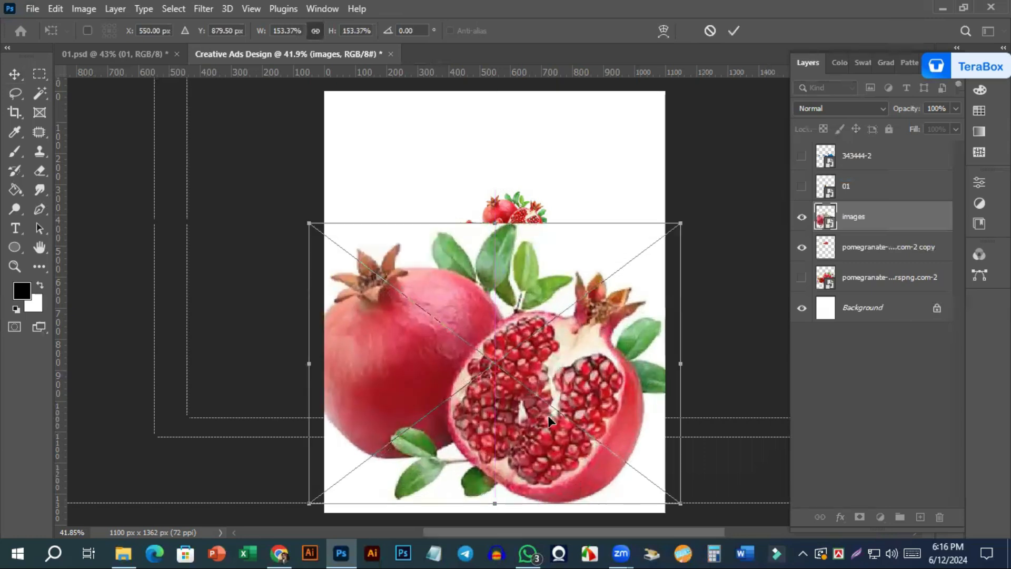
{"action": "key", "text": "Return"}
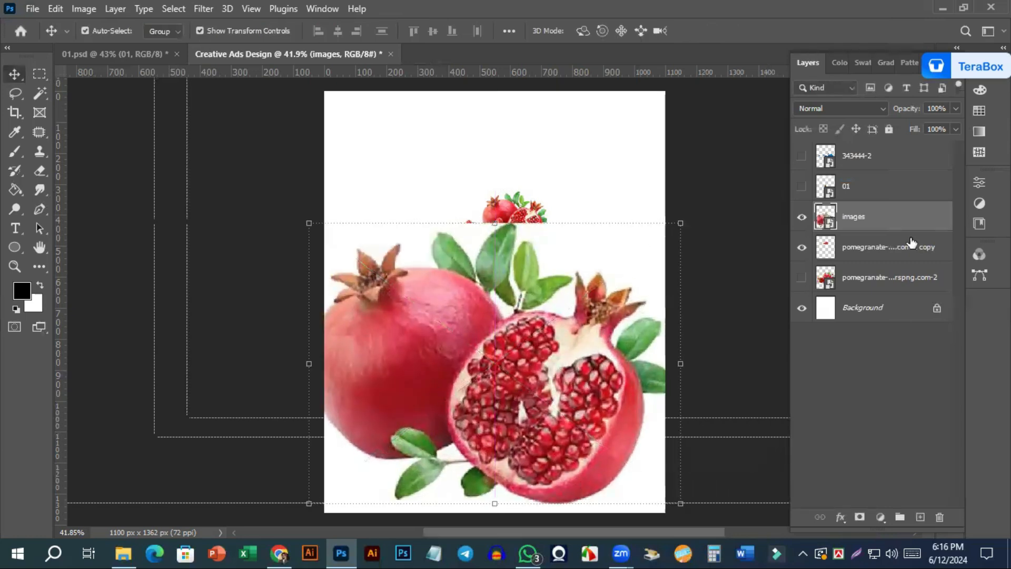
{"action": "key", "text": "Delete"}
Scale the rasterized pomegranate copy up to 313.60% and delete that layer
{"action": "left_click", "coordinate": [870, 248]}
{"action": "left_click", "coordinate": [860, 226]}
{"action": "left_click_drag", "start_coordinate": [498, 253], "coordinate": [543, 384]}
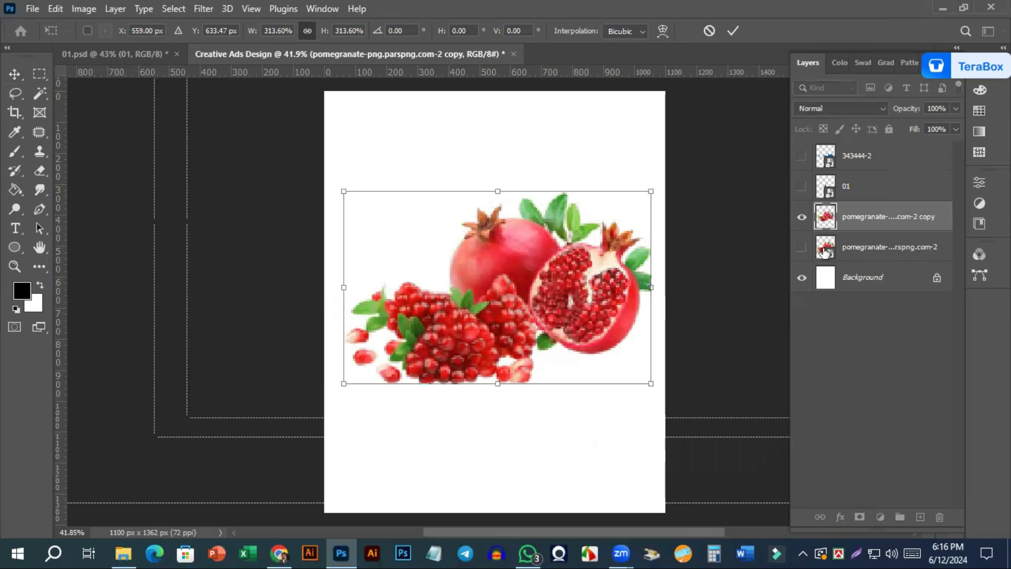
{"action": "key", "text": "Return"}
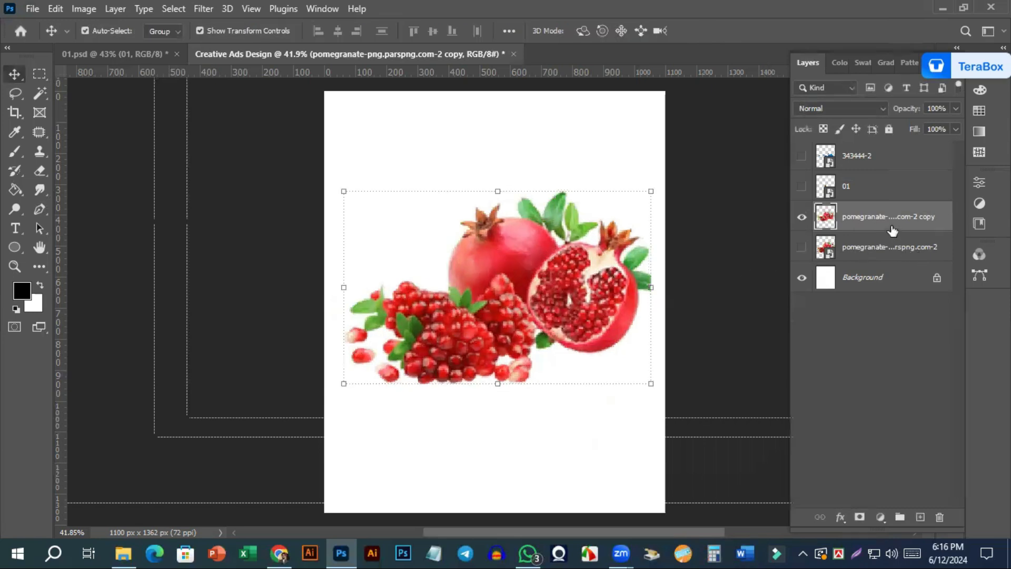
{"action": "key", "text": "Delete"}
Show the original pomegranate layer and the can layer 01, and convert the can layer to a smart object
{"action": "left_click", "coordinate": [802, 217]}
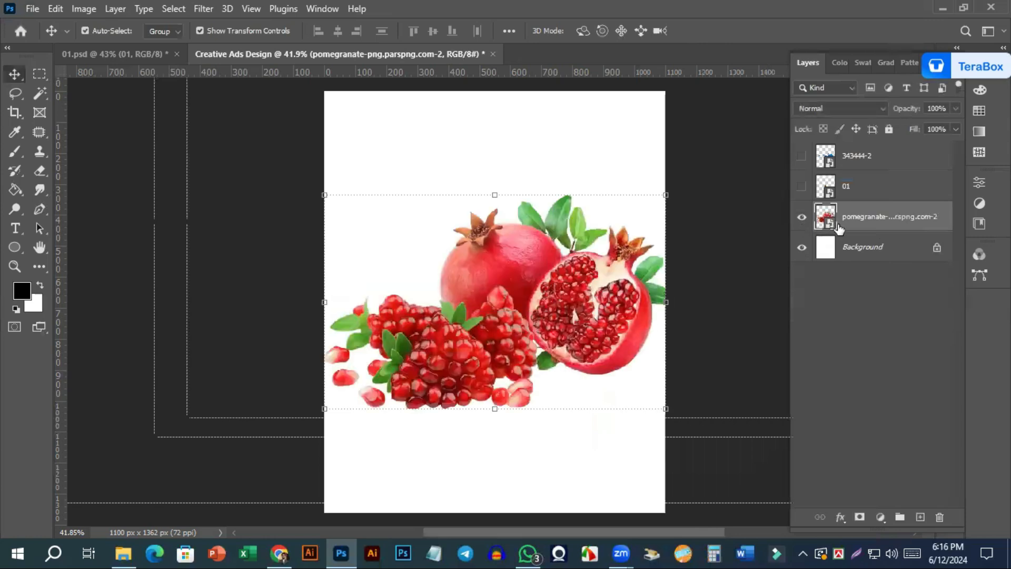
{"action": "left_click", "coordinate": [850, 196]}
{"action": "left_click", "coordinate": [801, 186]}
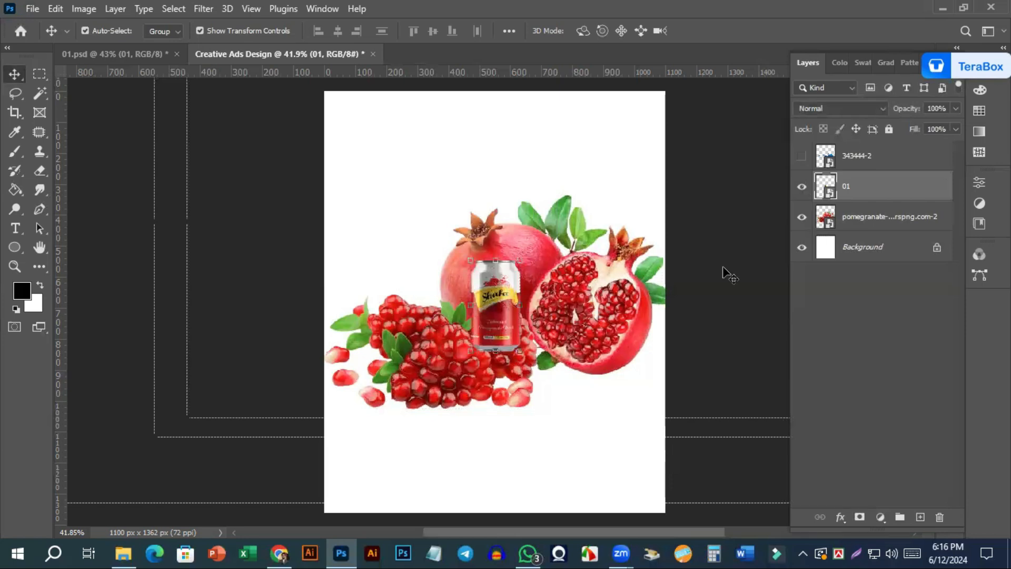
{"action": "right_click", "coordinate": [869, 183]}
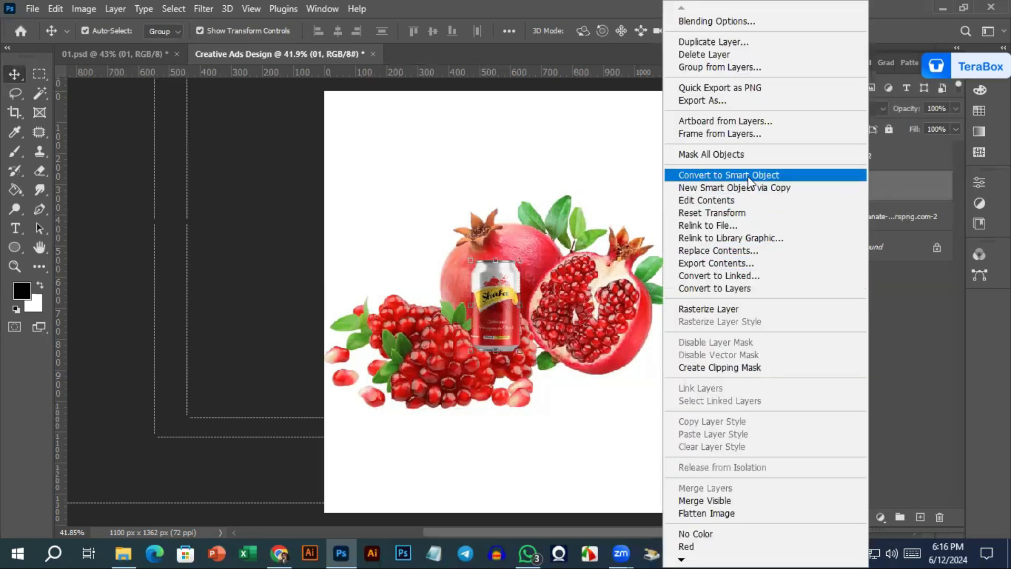
{"action": "left_click", "coordinate": [747, 175]}
Show the logo layer 343444-2 and convert it to a smart object
{"action": "left_click", "coordinate": [876, 165]}
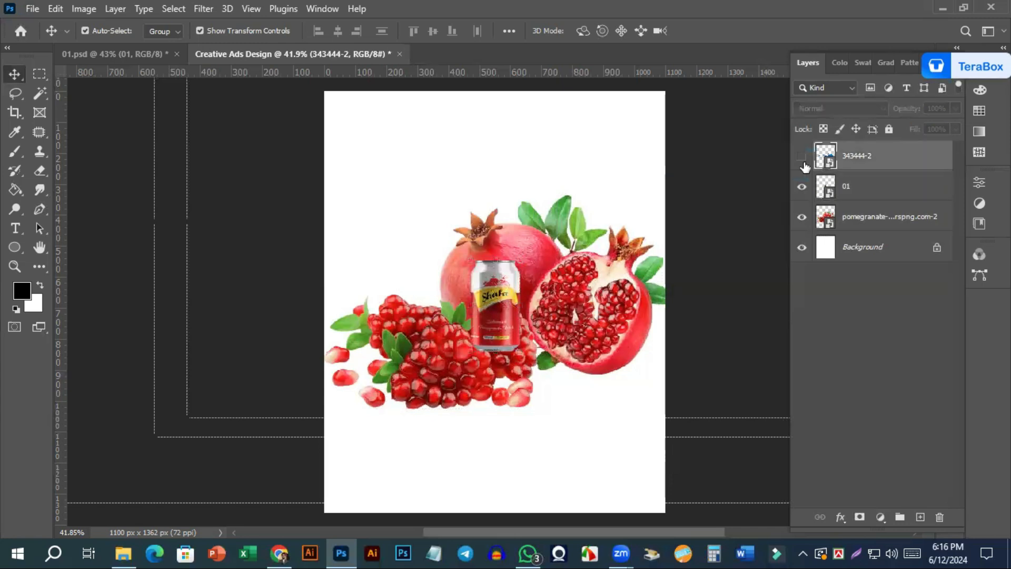
{"action": "left_click", "coordinate": [802, 156]}
{"action": "right_click", "coordinate": [849, 157]}
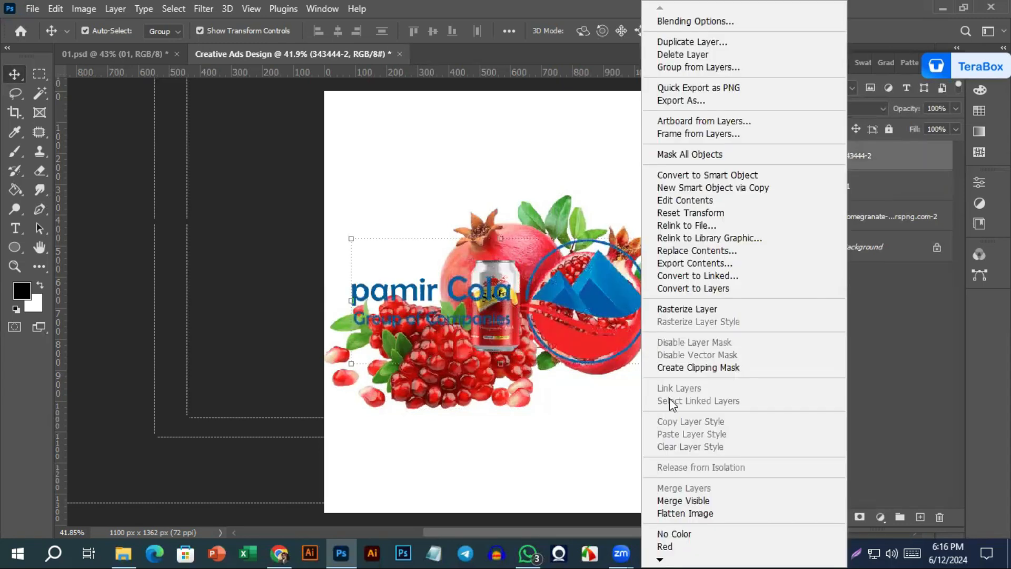
{"action": "left_click", "coordinate": [735, 174]}
Rename the 343444-2 layer as Logo
{"action": "left_click", "coordinate": [877, 222]}
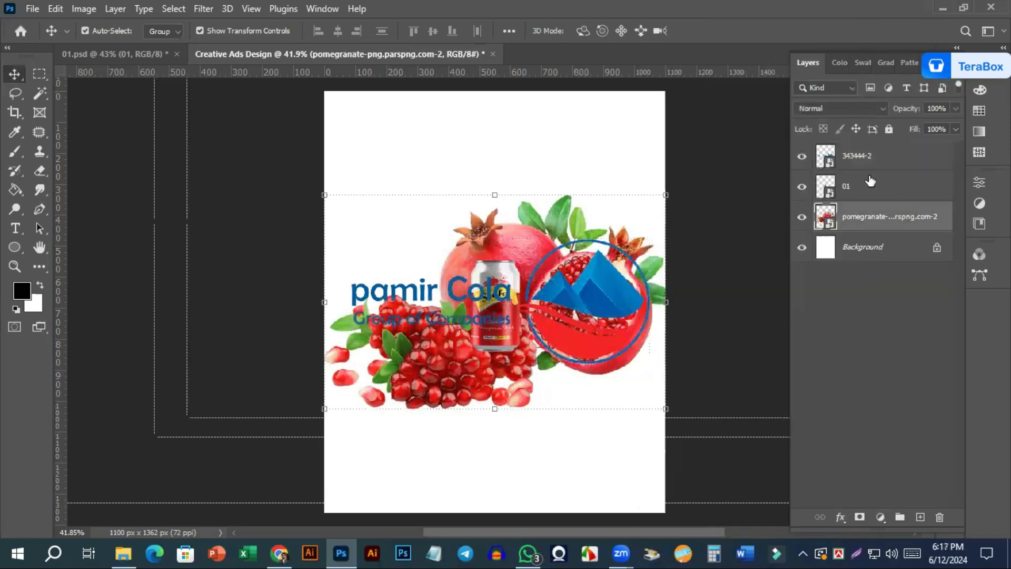
{"action": "double_click", "coordinate": [857, 156]}
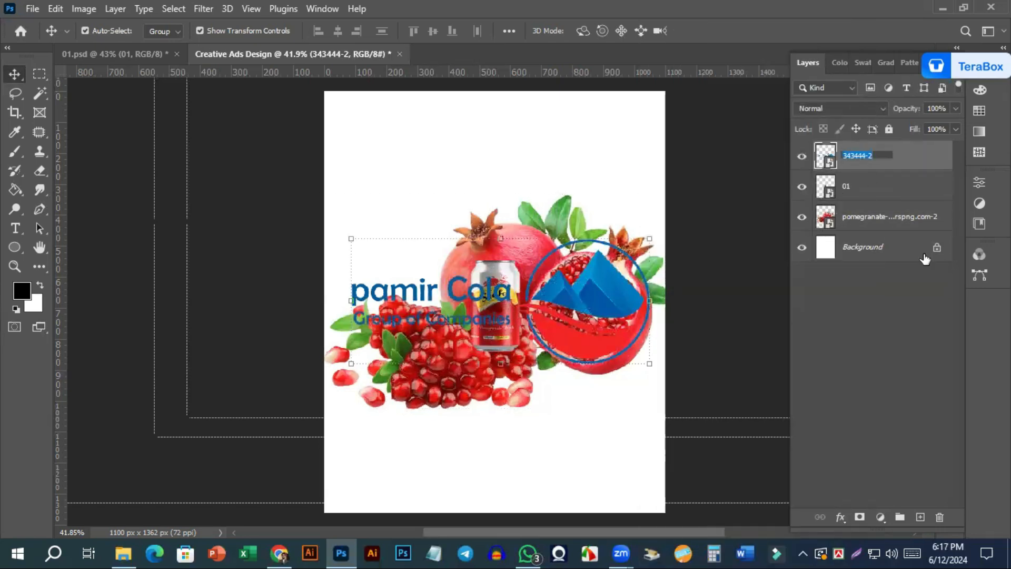
{"action": "left_click", "coordinate": [885, 156]}
{"action": "double_click", "coordinate": [865, 158]}
{"action": "left_click_drag", "start_coordinate": [876, 157], "coordinate": [831, 157]}
{"action": "type", "text": "Logo\\"}
{"action": "key", "text": "Return"}
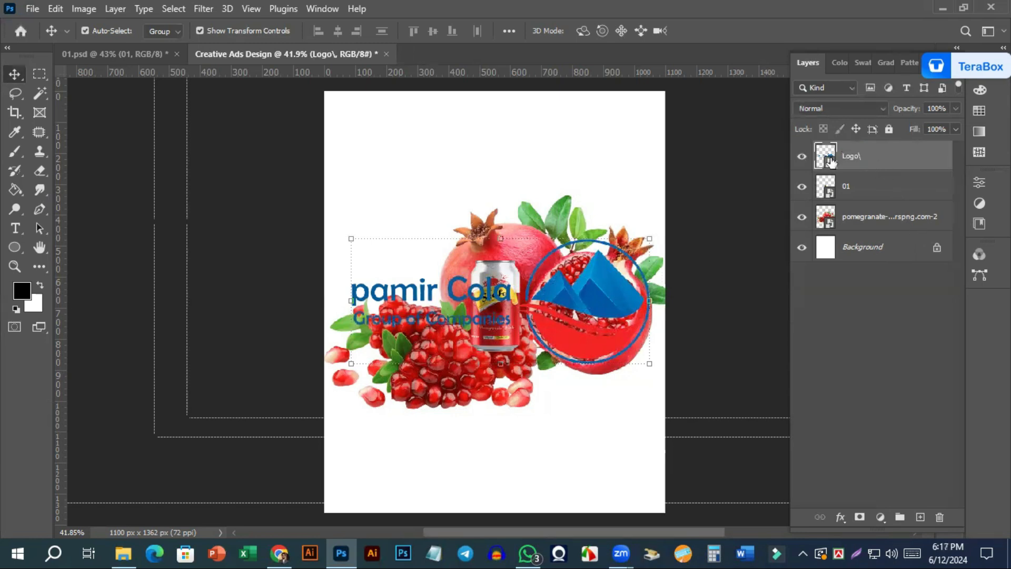
{"action": "double_click", "coordinate": [853, 158]}
{"action": "key", "text": "Tab"}
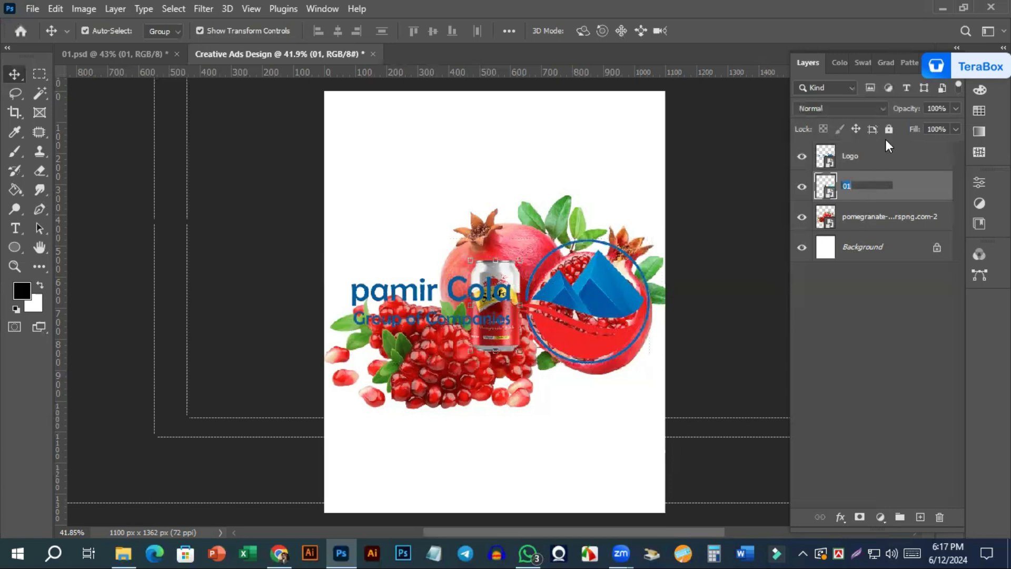
Rename the can layer 01 as Cane and the pomegranate layer as Anar
{"action": "type", "text": "ne"}
{"action": "double_click", "coordinate": [862, 218]}
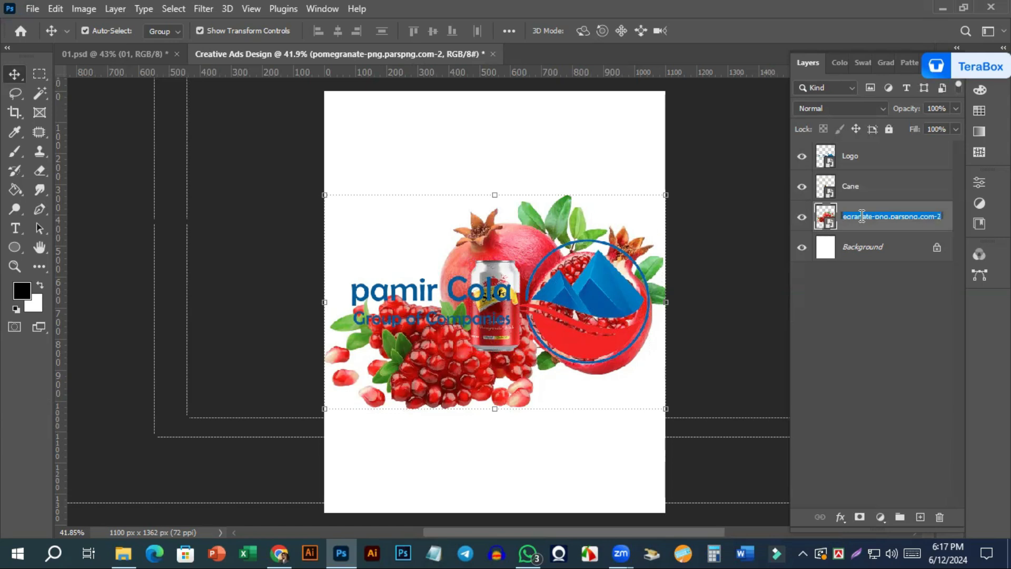
{"action": "type", "text": "Anar"}
{"action": "key", "text": "Return"}
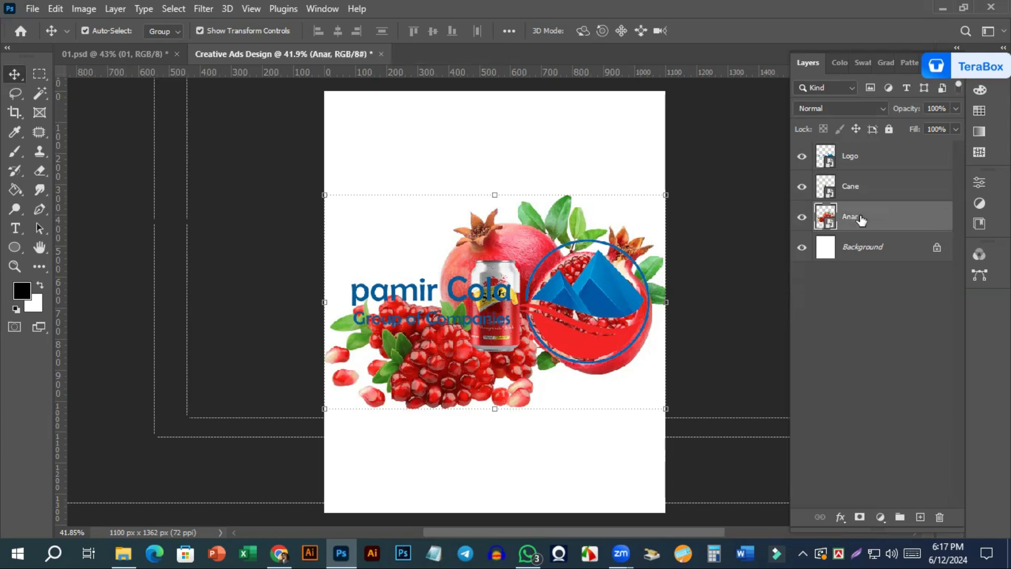
Select the Logo layer and turn off Show Transform Controls for the Move tool
{"action": "left_click", "coordinate": [874, 193]}
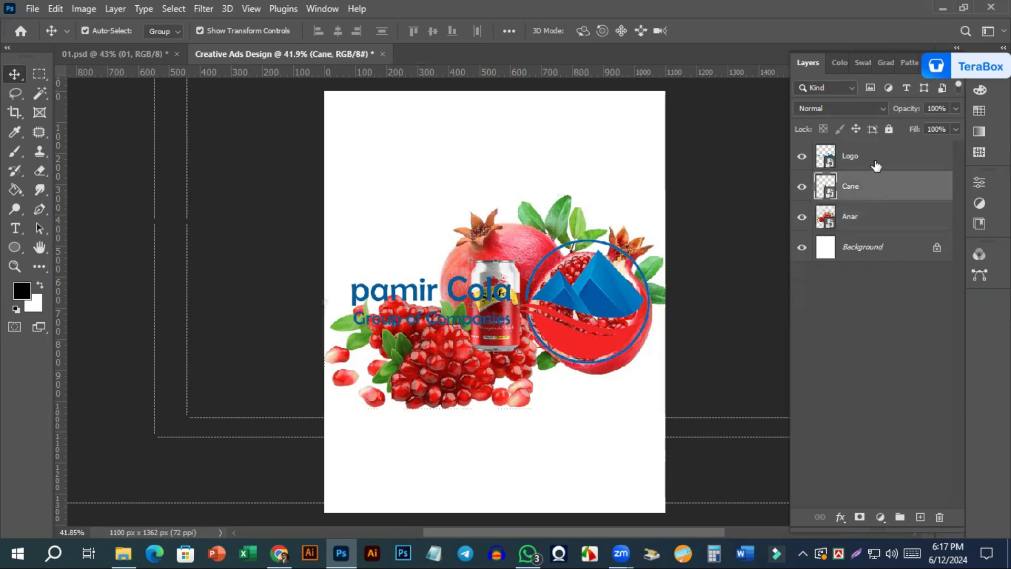
{"action": "left_click", "coordinate": [875, 165]}
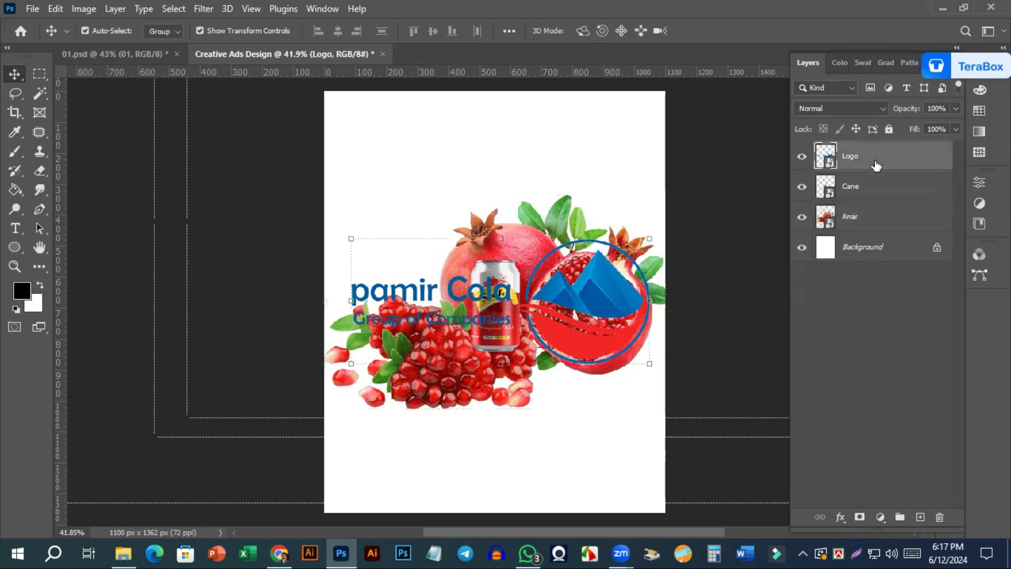
{"action": "left_click", "coordinate": [199, 30]}
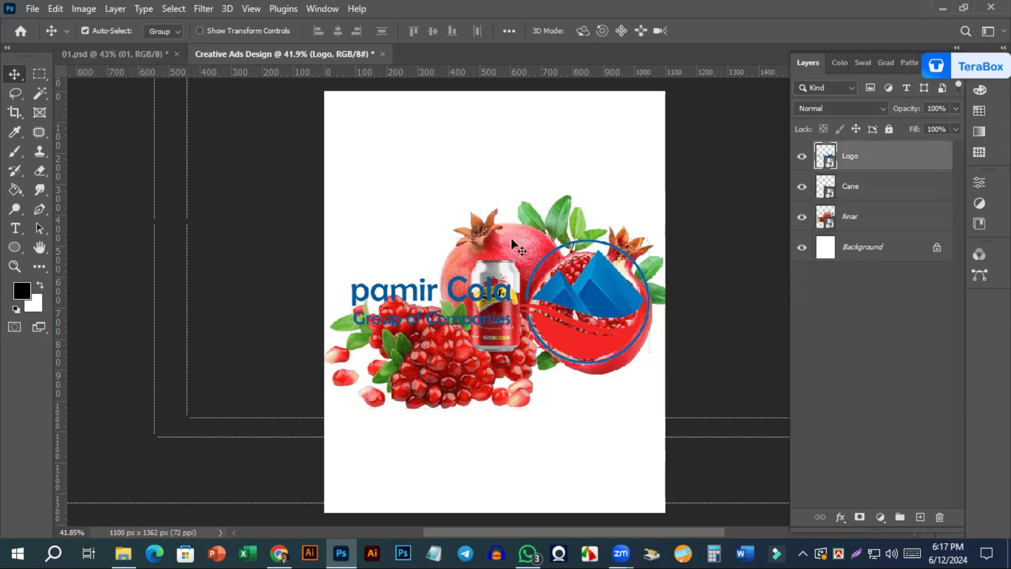
Hide the Anar, Cane and Logo layers so that only the white background stays visible
{"action": "left_click", "coordinate": [891, 213]}
{"action": "left_click", "coordinate": [878, 199]}
{"action": "left_click", "coordinate": [801, 217]}
{"action": "left_click", "coordinate": [802, 187]}
{"action": "left_click", "coordinate": [802, 157]}
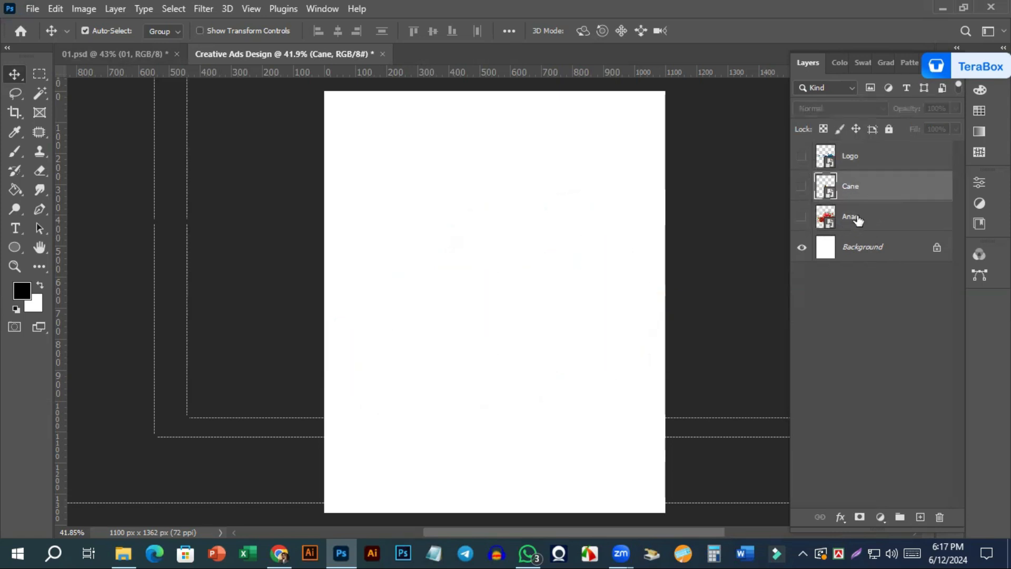
Add a new empty layer directly above the Background layer
{"action": "left_click", "coordinate": [858, 220]}
{"action": "left_click", "coordinate": [858, 161]}
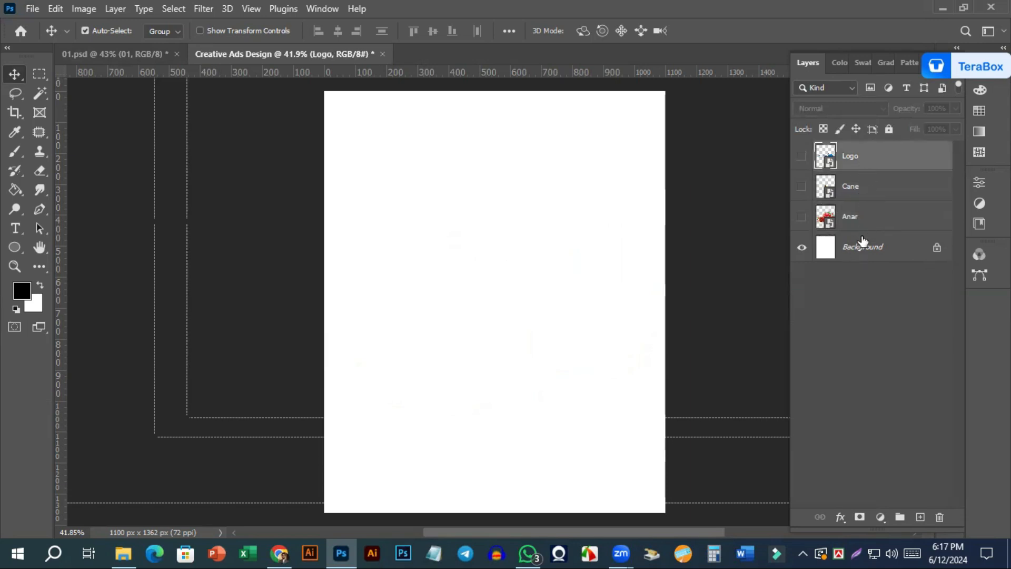
{"action": "left_click", "coordinate": [814, 252]}
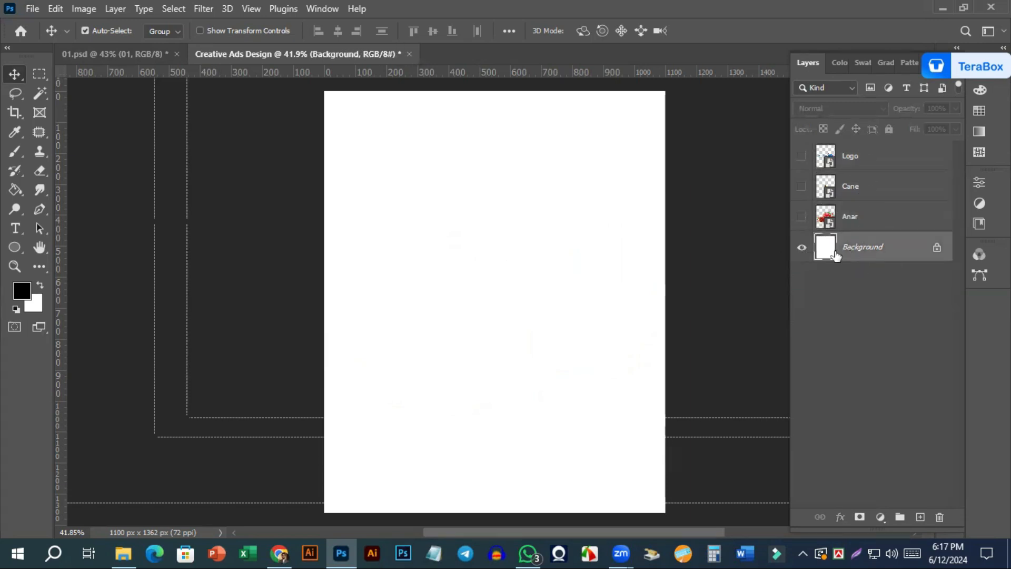
{"action": "left_click", "coordinate": [920, 517]}
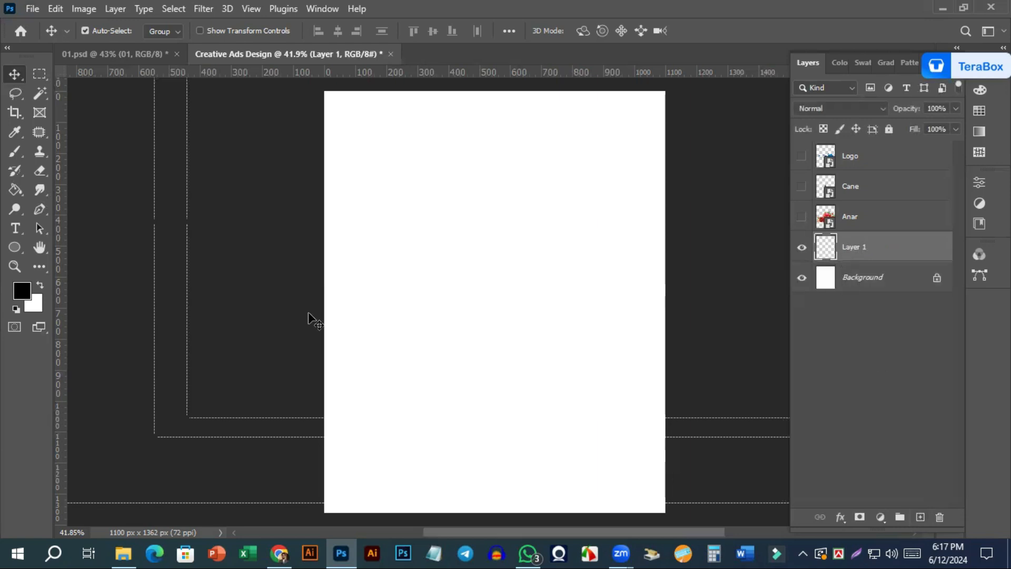
Create a rectangle shape 1100 px wide and 1362 px high, drawn from its center, on the empty layer
{"action": "left_click", "coordinate": [15, 245]}
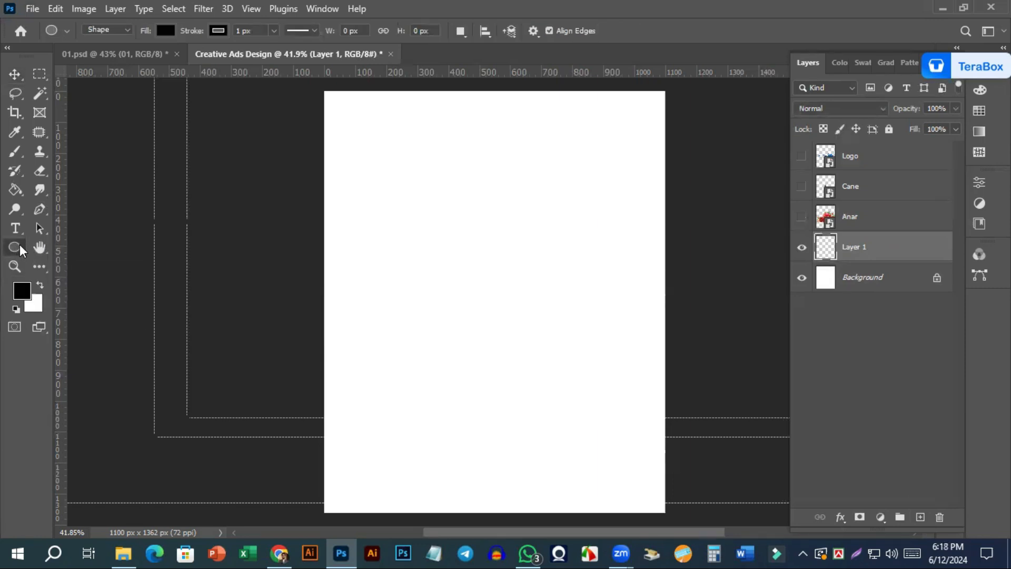
{"action": "right_click", "coordinate": [20, 248]}
{"action": "left_click", "coordinate": [79, 246]}
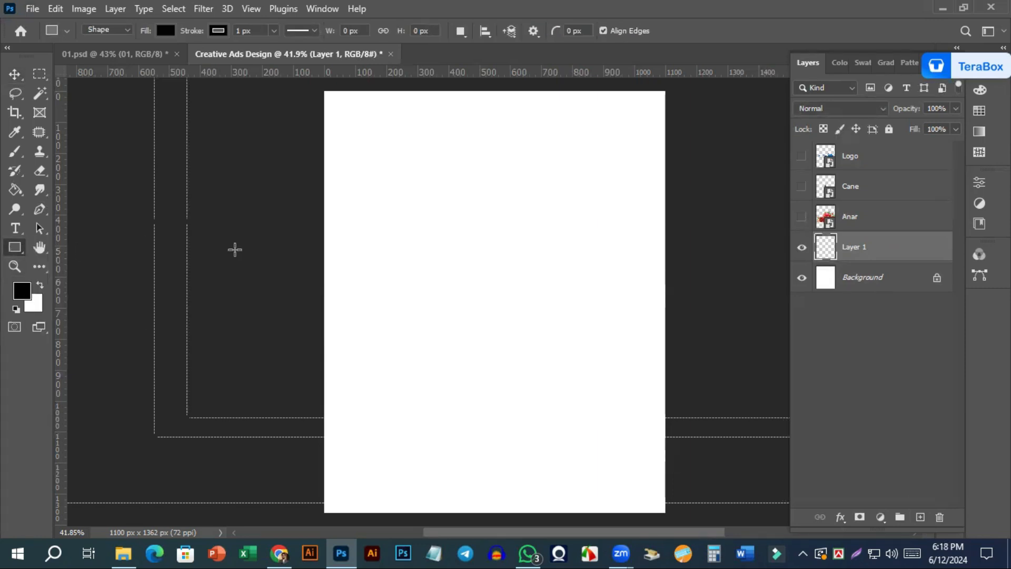
{"action": "left_click", "coordinate": [460, 261]}
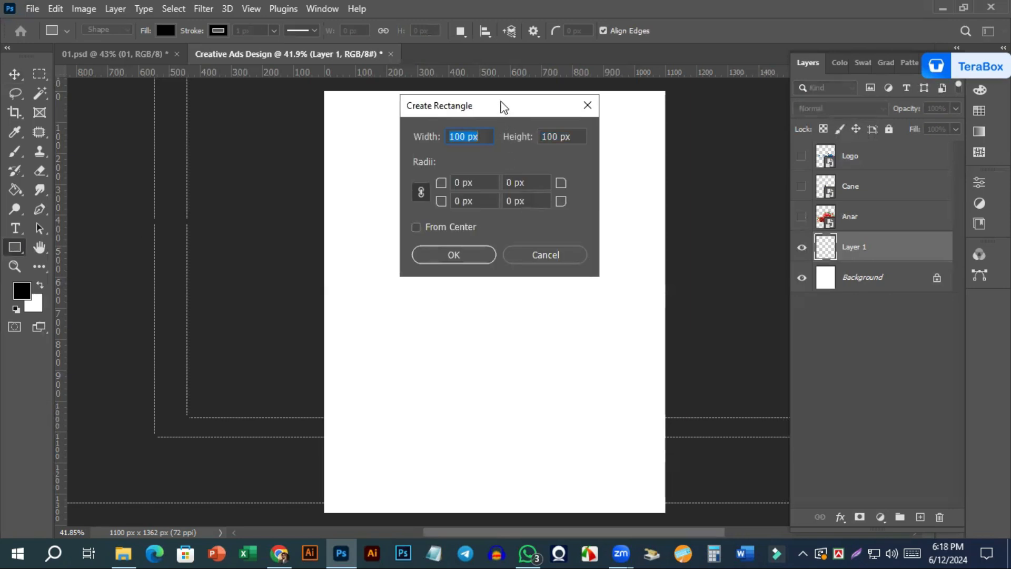
{"action": "left_click_drag", "start_coordinate": [504, 108], "coordinate": [470, 157]}
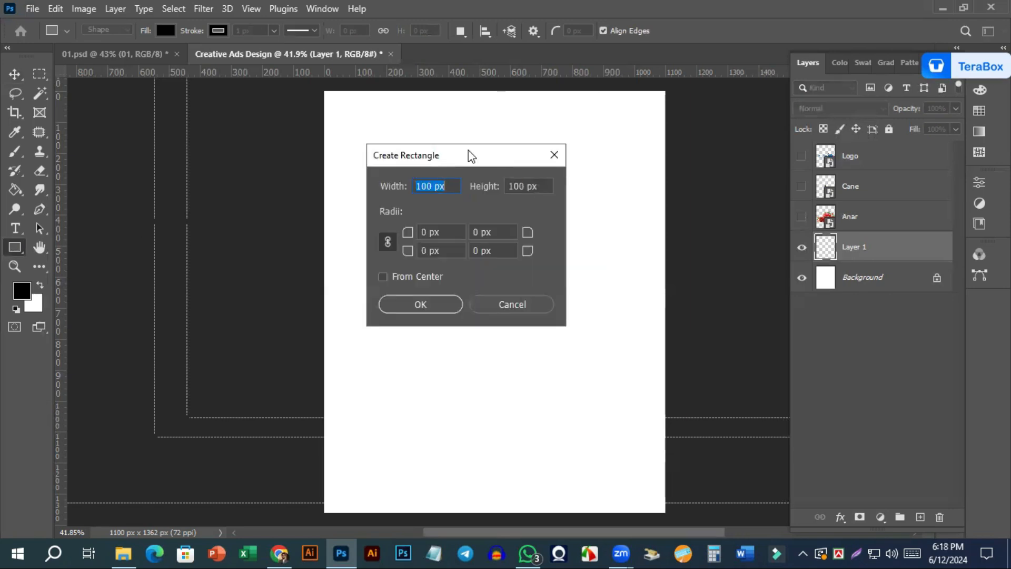
{"action": "type", "text": "1"}
{"action": "key", "text": "Tab"}
{"action": "type", "text": "1"}
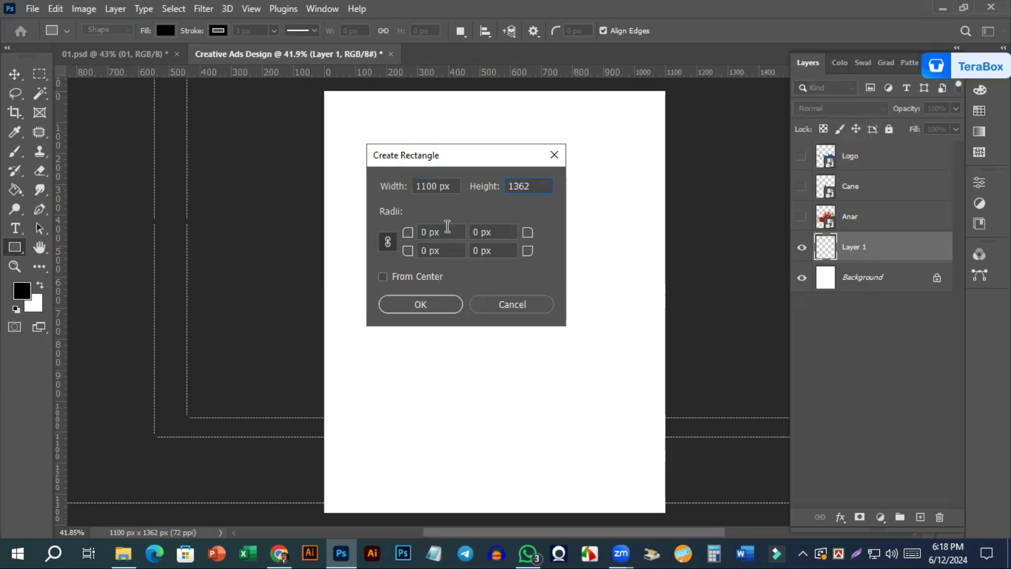
{"action": "left_click", "coordinate": [382, 277]}
{"action": "left_click", "coordinate": [425, 310]}
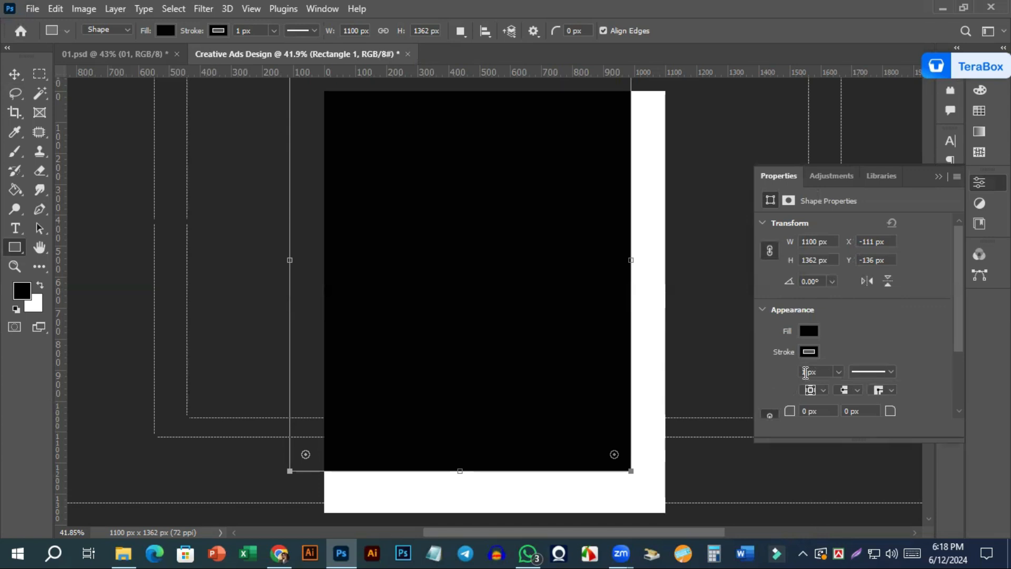
Remove the rectangle's stroke
{"action": "left_click", "coordinate": [809, 351]}
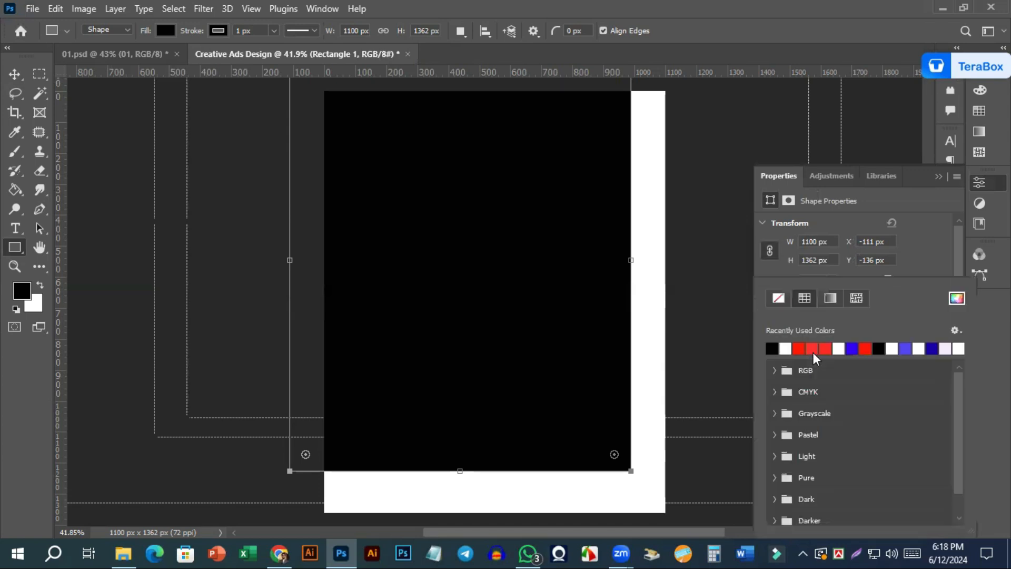
{"action": "left_click", "coordinate": [778, 299]}
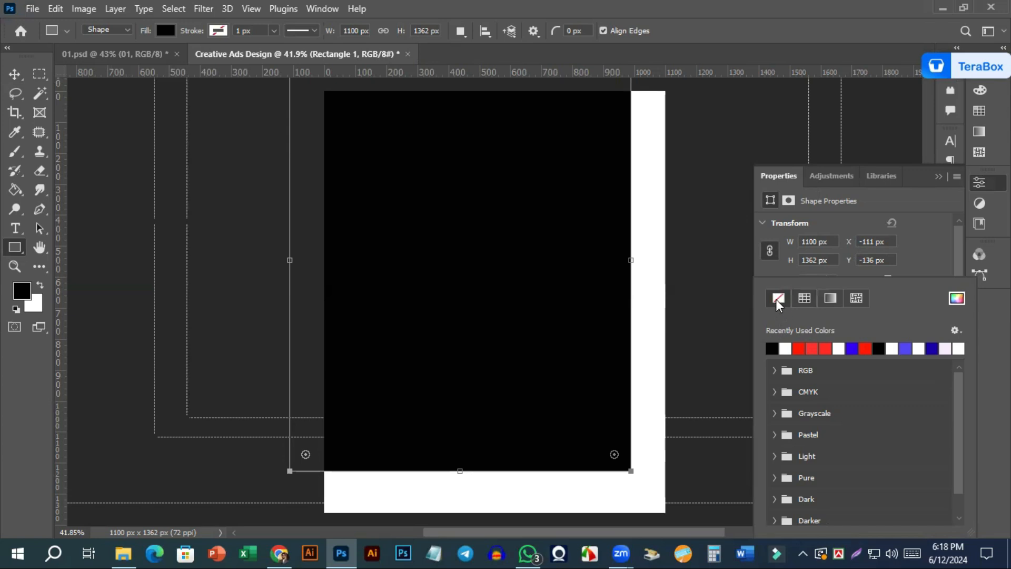
{"action": "left_click", "coordinate": [923, 242]}
Fill the rectangle with the solid blue colour 2a00ff
{"action": "left_click", "coordinate": [808, 333]}
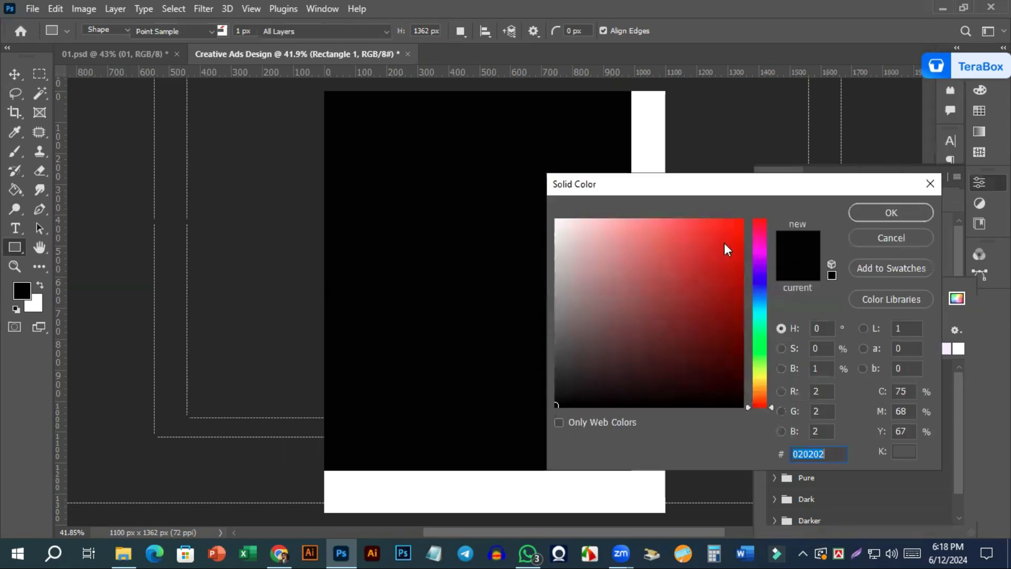
{"action": "left_click", "coordinate": [760, 276]}
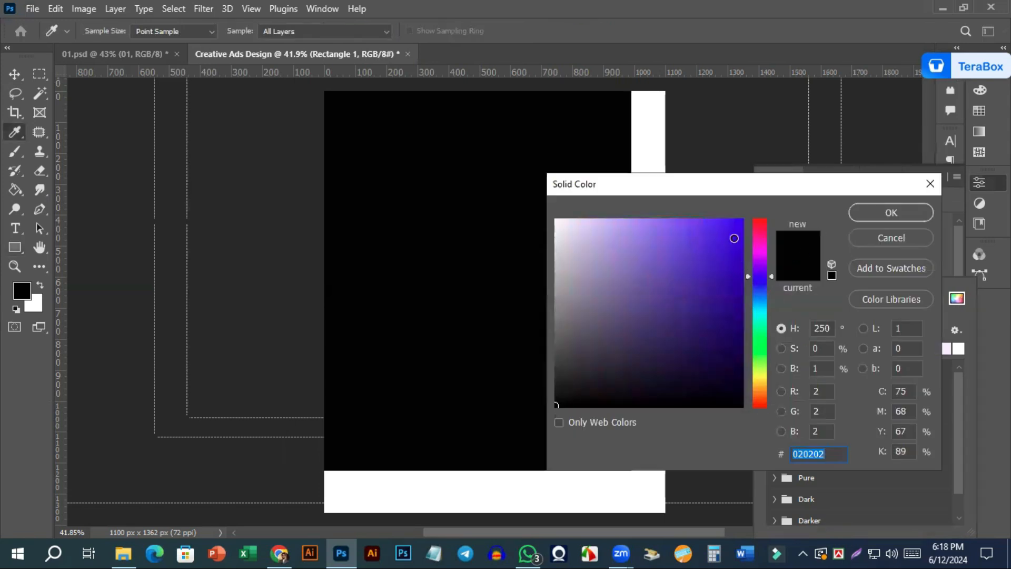
{"action": "left_click", "coordinate": [742, 219]}
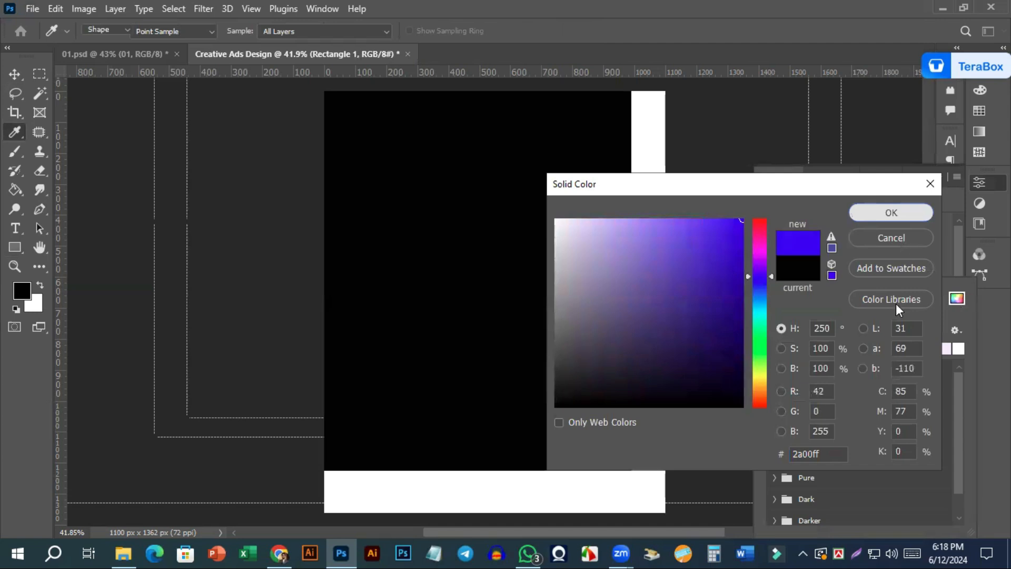
{"action": "key", "text": "Return"}
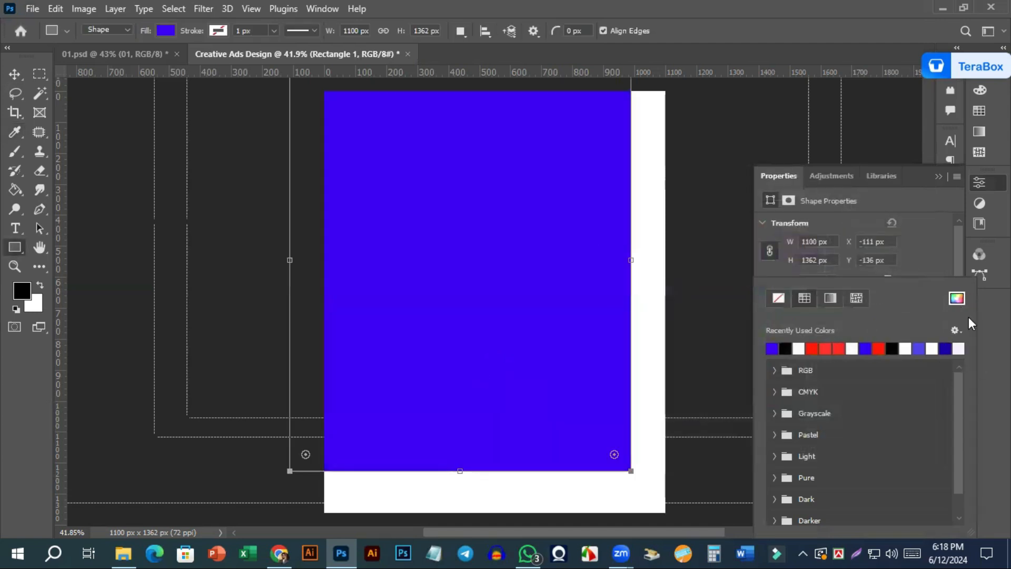
Change the rectangle's fill to a gradient with the Radial style
{"action": "left_click", "coordinate": [829, 298]}
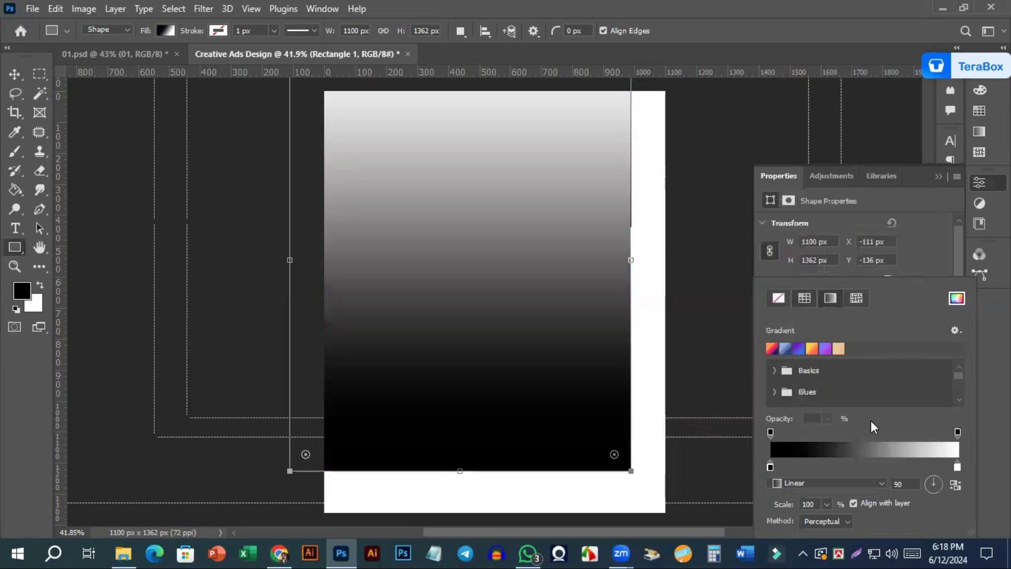
{"action": "scroll", "coordinate": [927, 405], "scroll_direction": "down", "scroll_amount": 1}
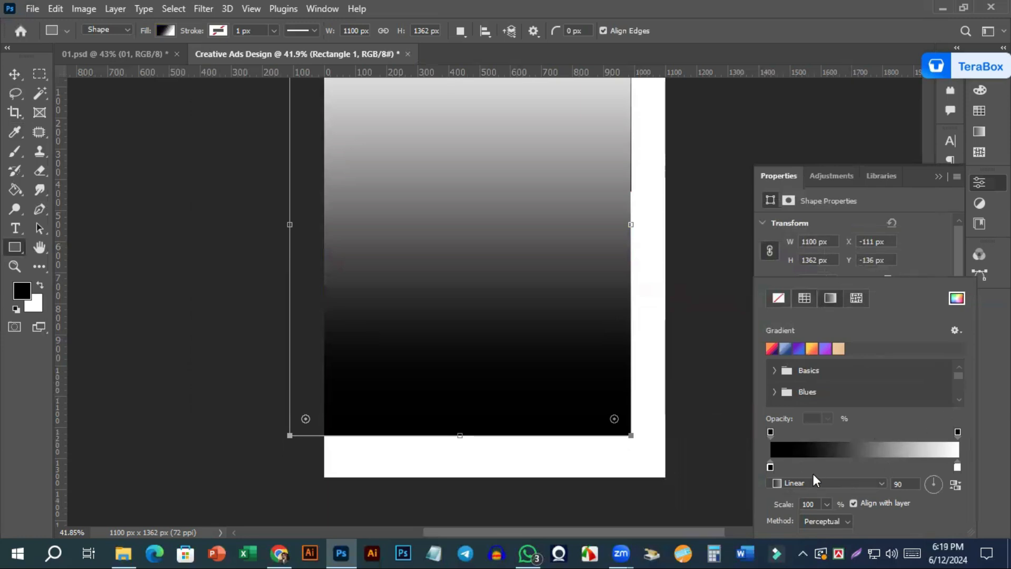
{"action": "left_click", "coordinate": [840, 483]}
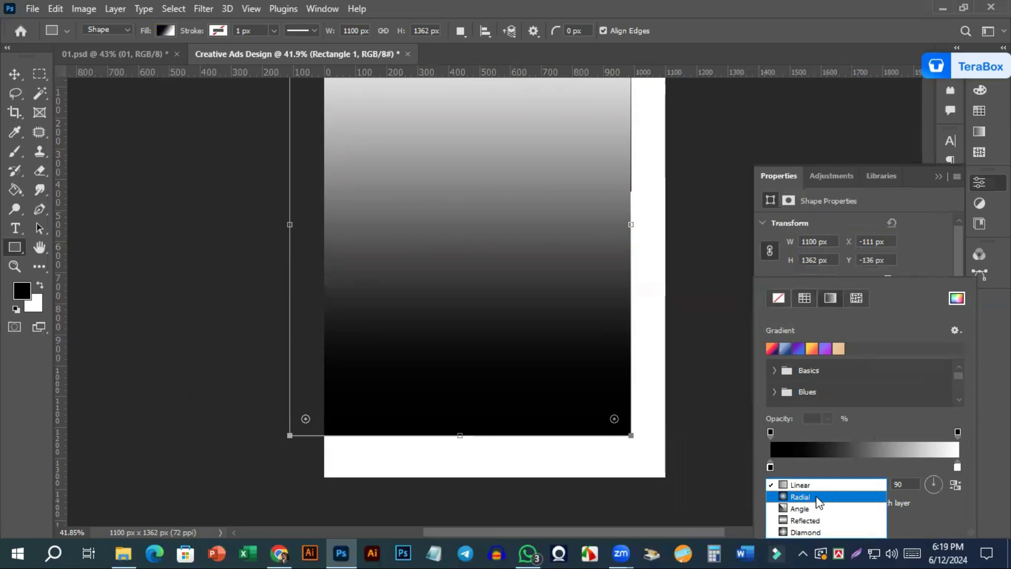
{"action": "left_click", "coordinate": [818, 498]}
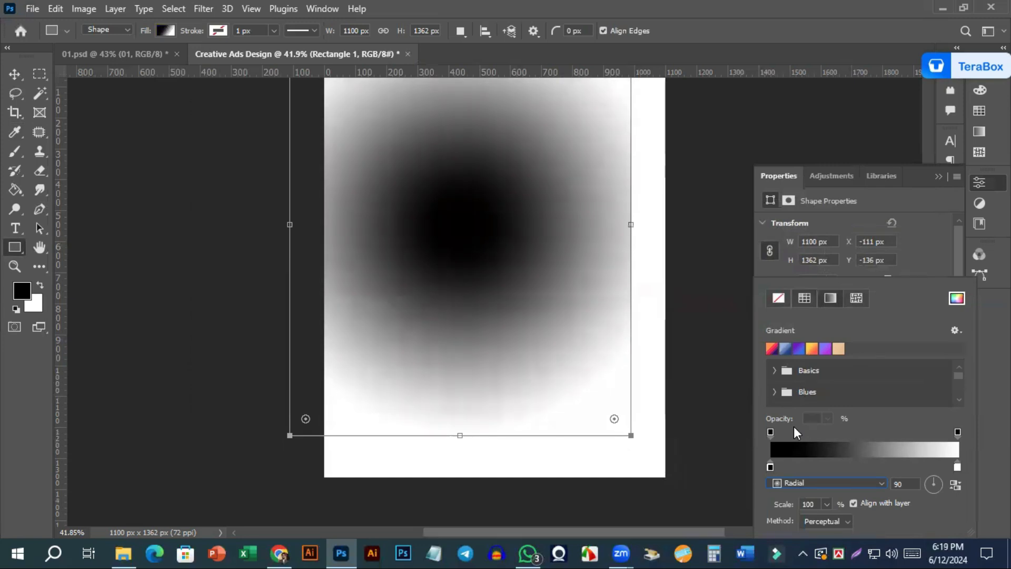
Set the gradient's starting colour stop to the light red fc5a5a
{"action": "left_click", "coordinate": [771, 467]}
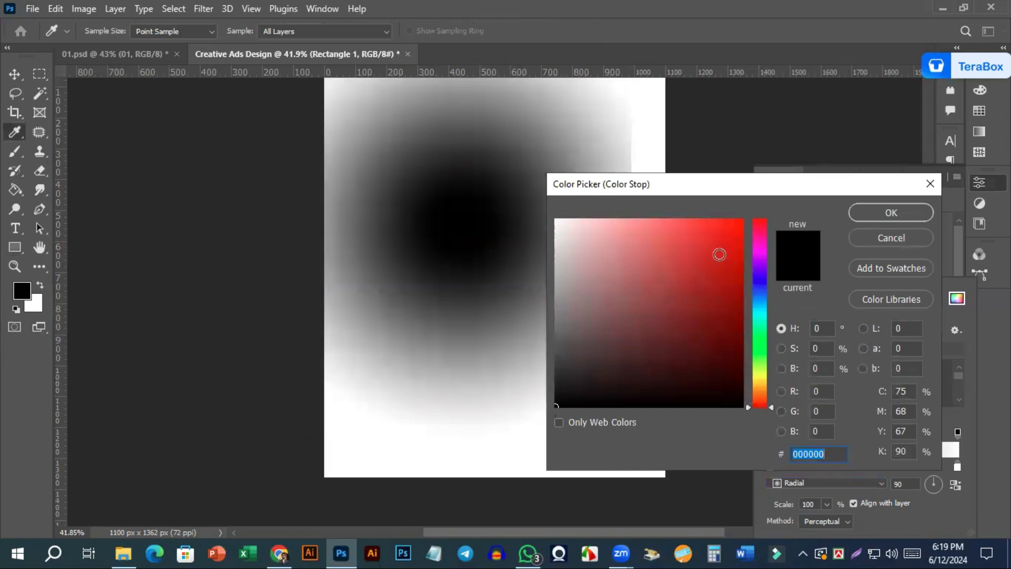
{"action": "left_click", "coordinate": [661, 220]}
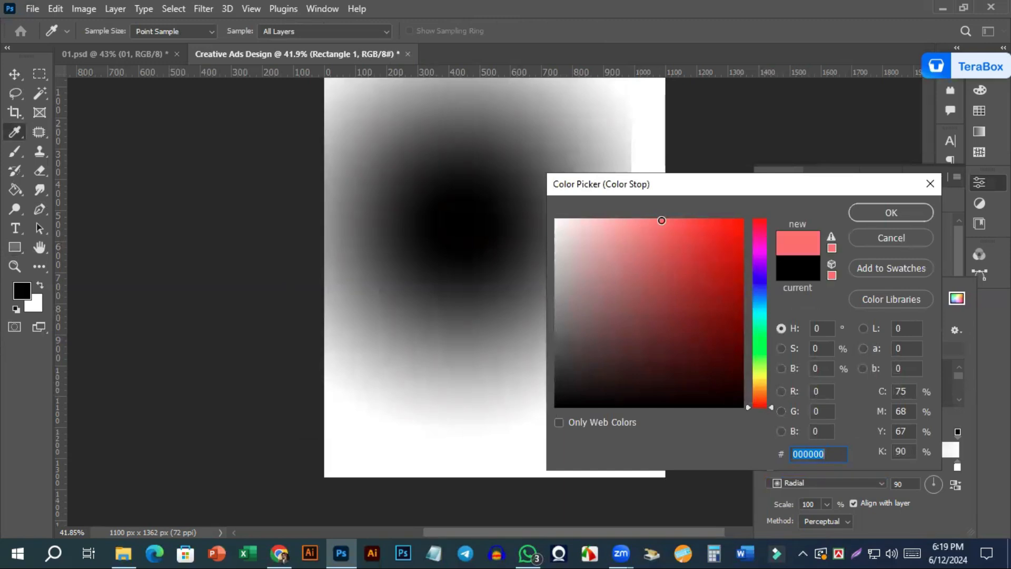
{"action": "left_click", "coordinate": [676, 220]}
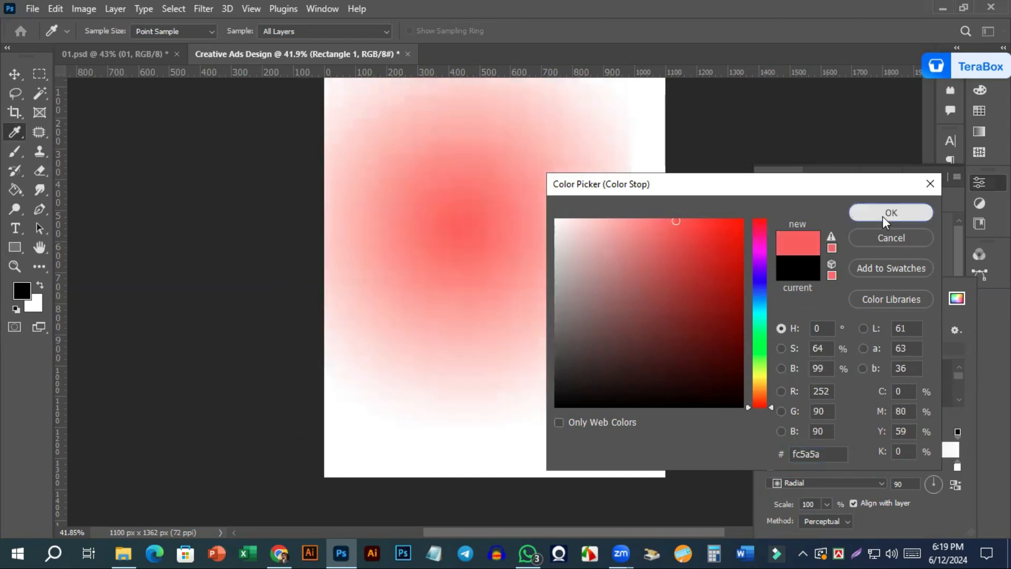
{"action": "key", "text": "Return"}
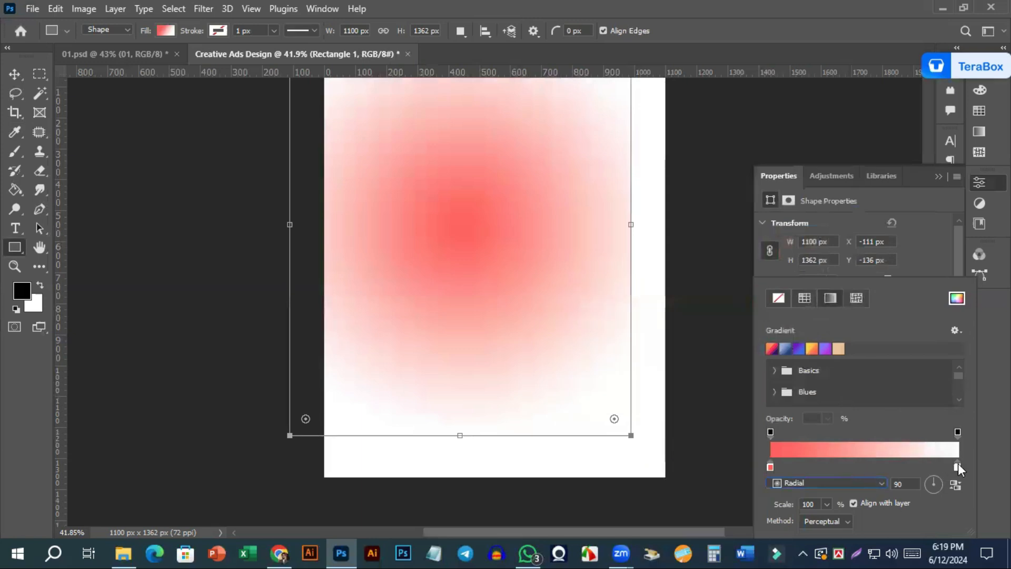
Set the gradient's ending colour stop to the dark red 810101
{"action": "double_click", "coordinate": [958, 467]}
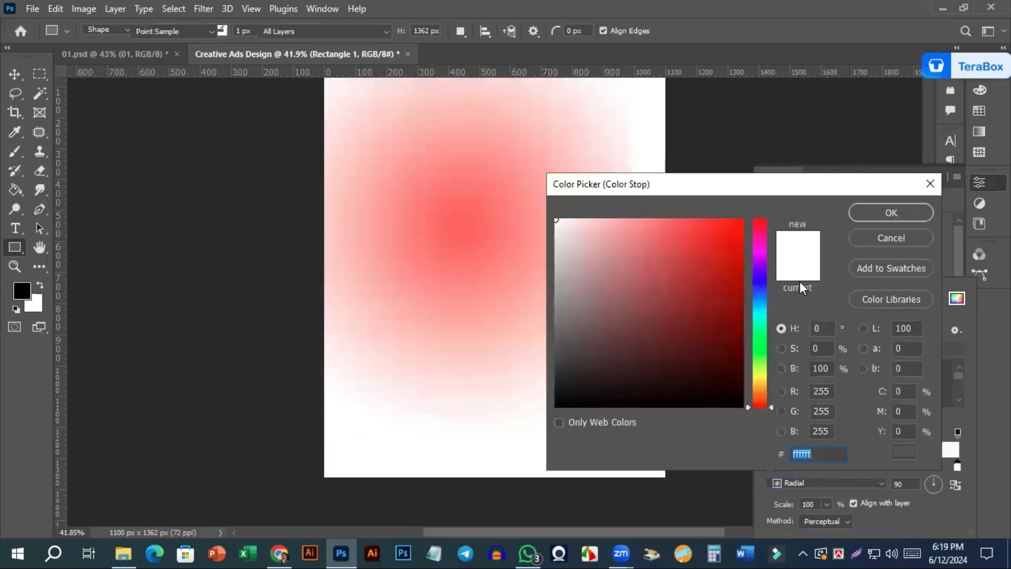
{"action": "left_click", "coordinate": [742, 268]}
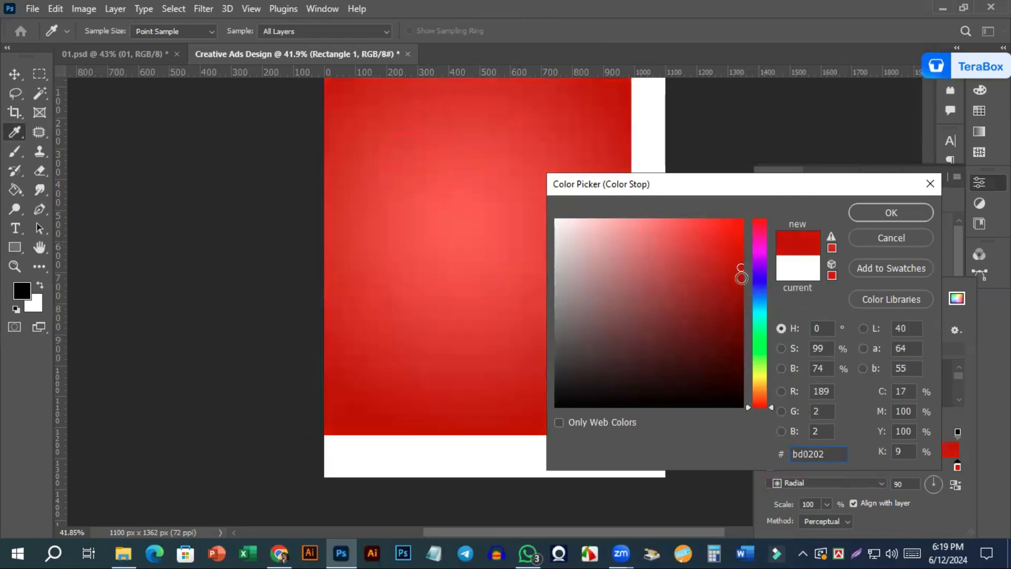
{"action": "left_click", "coordinate": [741, 280]}
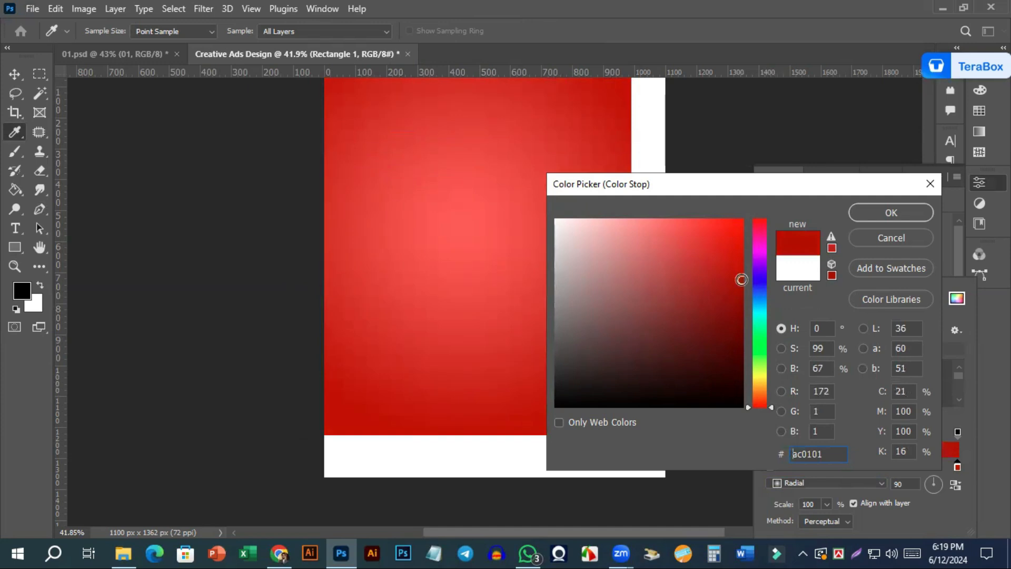
{"action": "left_click", "coordinate": [743, 294]}
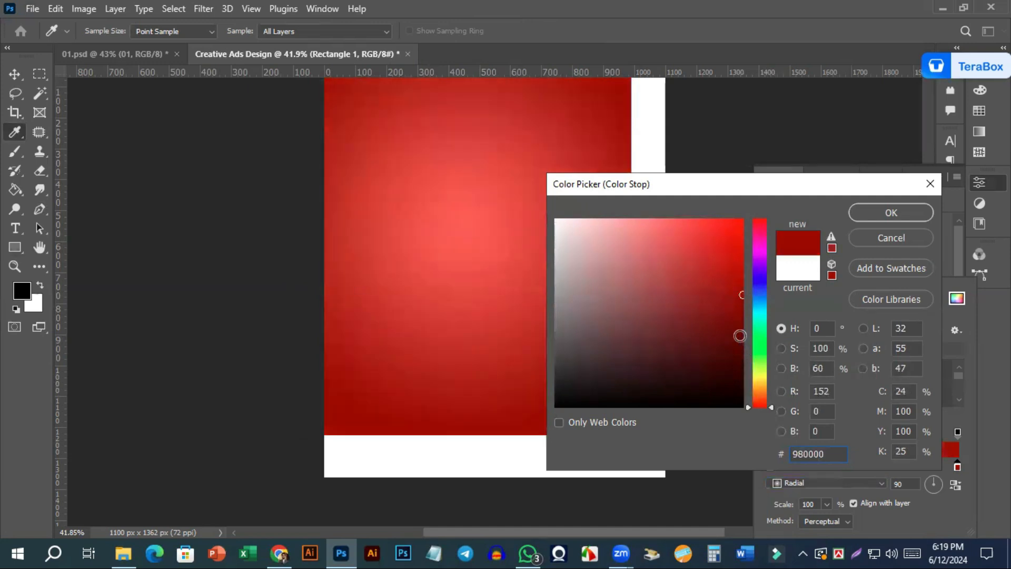
{"action": "left_click", "coordinate": [742, 312]}
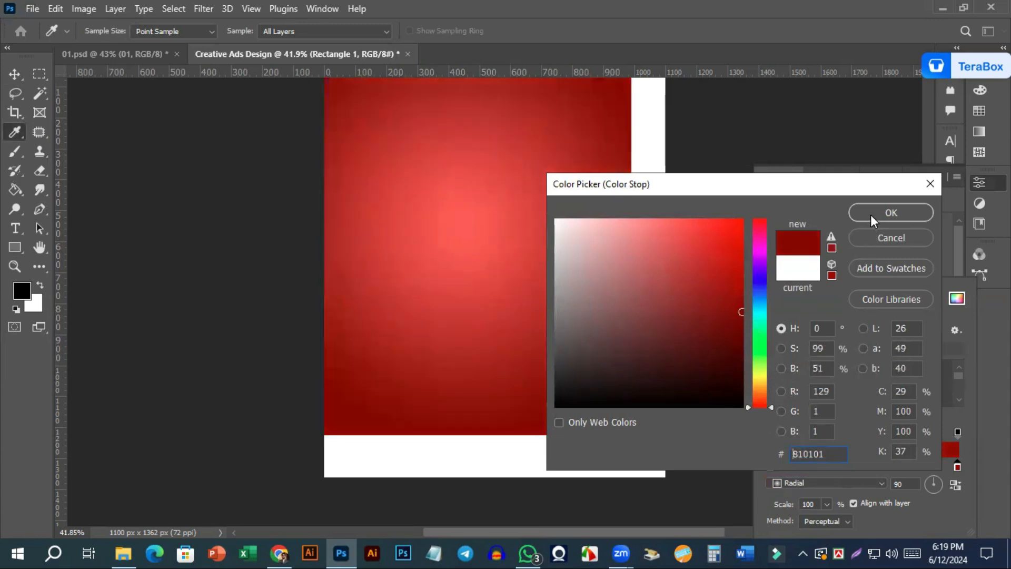
{"action": "key", "text": "Return"}
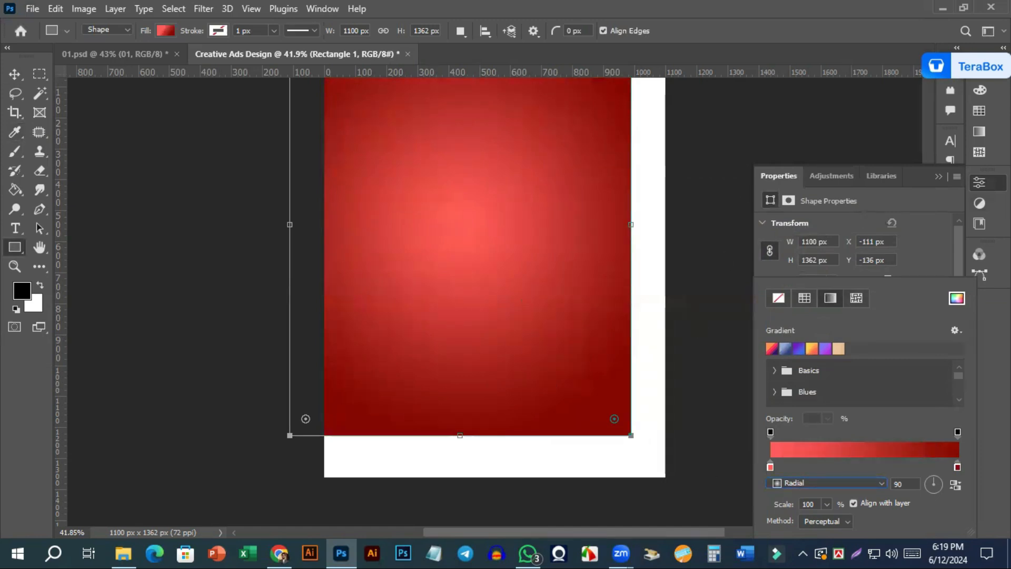
Rename the rectangle's layer as Background
{"action": "left_click", "coordinate": [979, 182]}
{"action": "left_click_drag", "start_coordinate": [982, 65], "coordinate": [936, 567]}
{"action": "left_click", "coordinate": [983, 63]}
{"action": "left_click", "coordinate": [983, 68]}
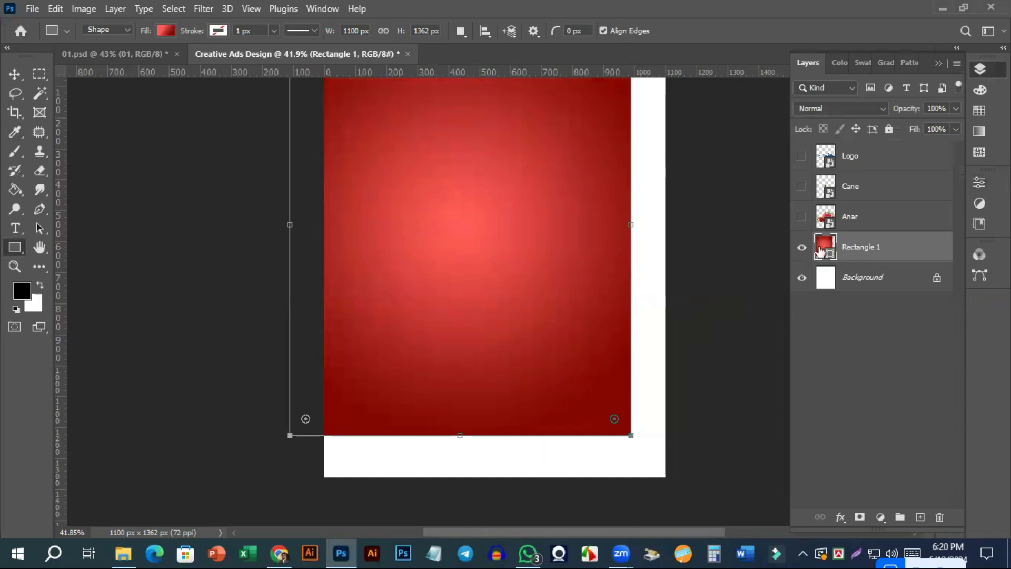
{"action": "double_click", "coordinate": [855, 249]}
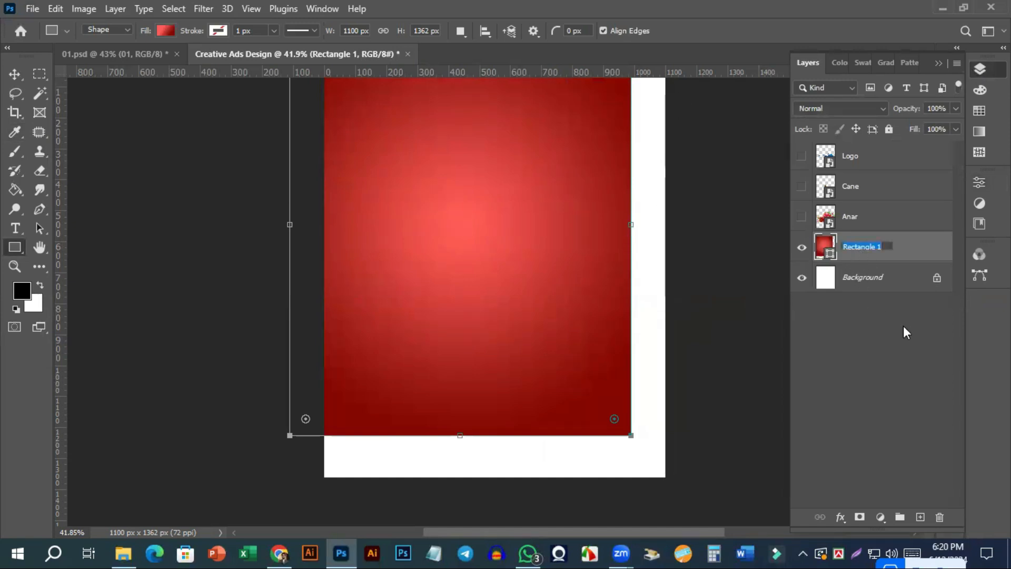
{"action": "type", "text": "Background"}
{"action": "key", "text": "Return"}
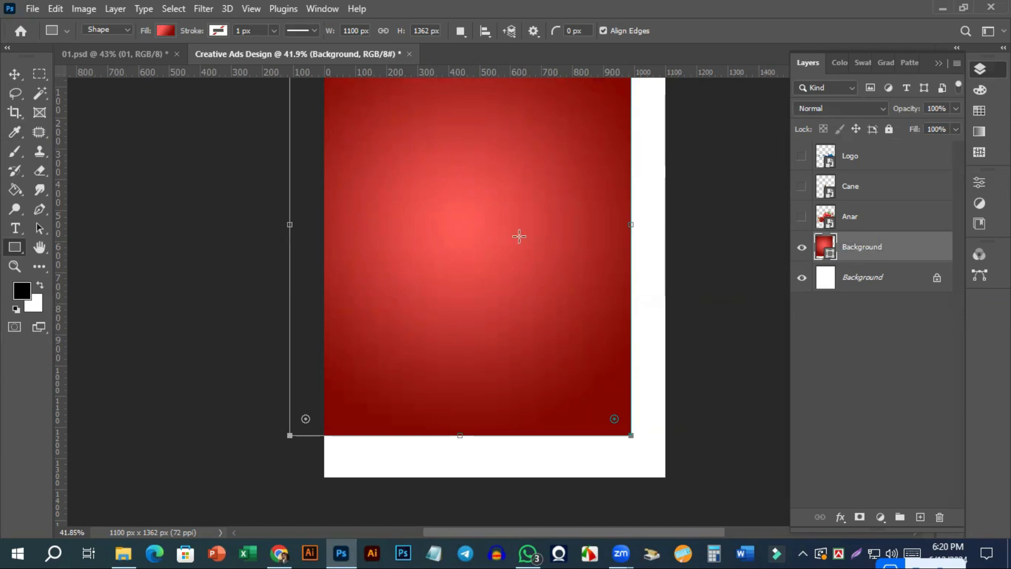
Move the gradient rectangle over the document so it covers the white canvas
{"action": "left_click", "coordinate": [15, 76]}
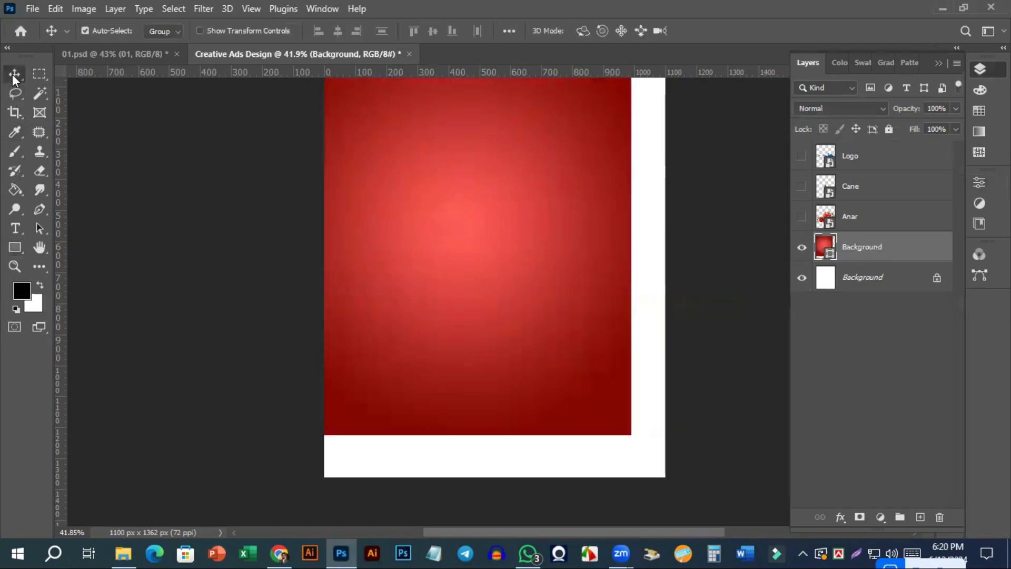
{"action": "left_click", "coordinate": [13, 79]}
{"action": "left_click_drag", "start_coordinate": [422, 184], "coordinate": [454, 227]}
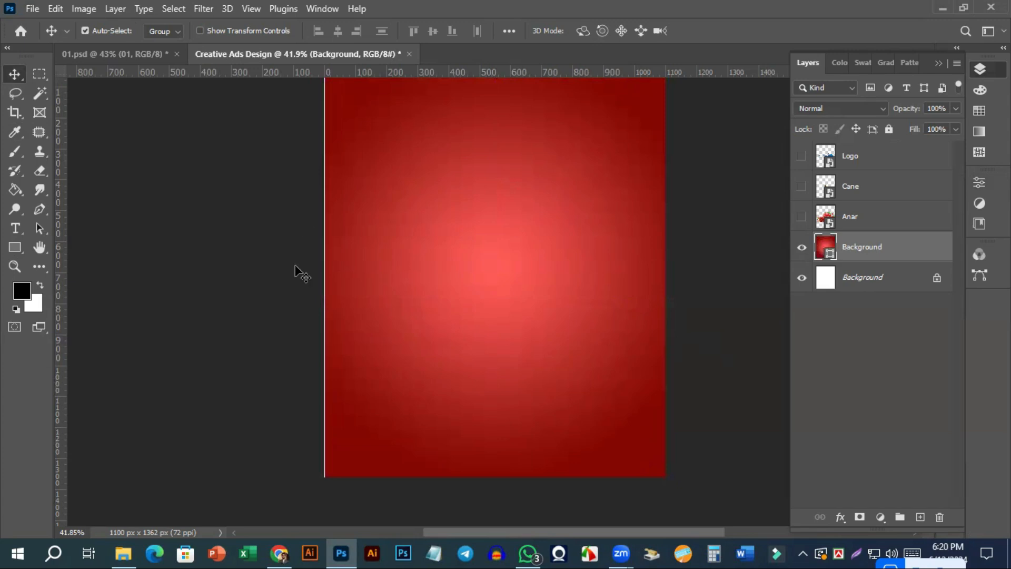
Centre the gradient rectangle horizontally and vertically on the canvas using a whole-canvas selection, then clear the selection
{"action": "key", "text": "ctrl+0"}
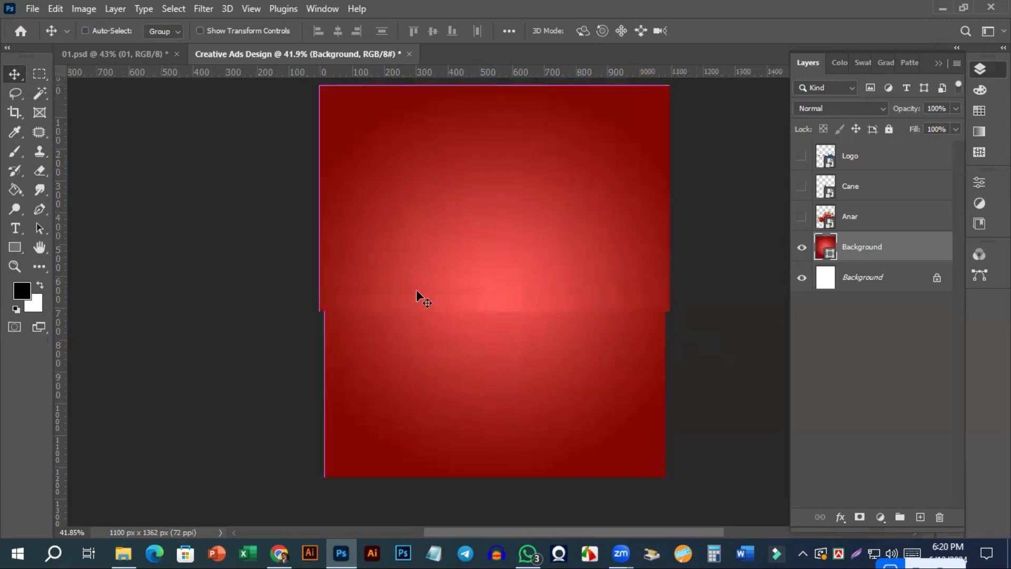
{"action": "key", "text": "ctrl"}
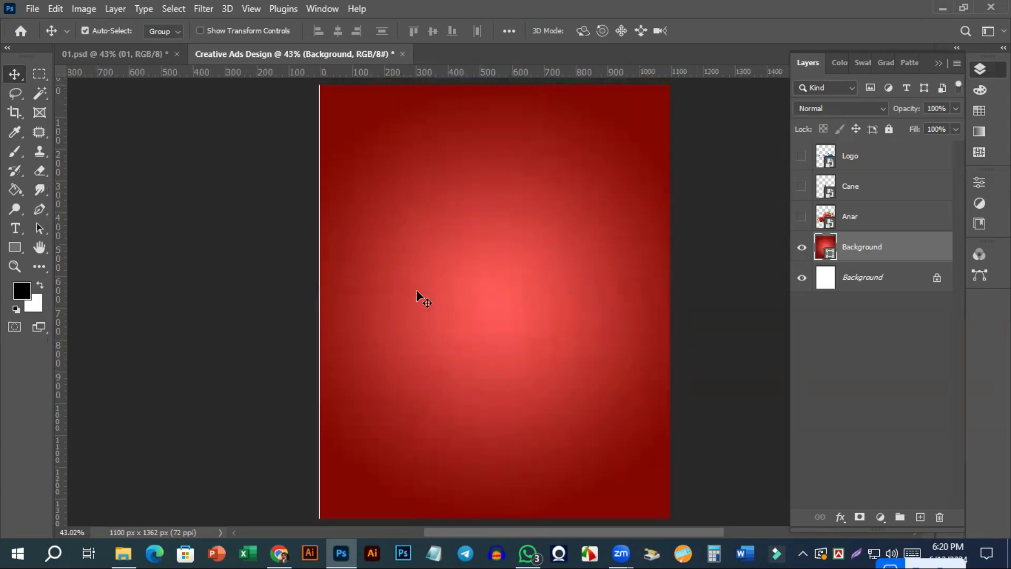
{"action": "key", "text": "ctrl+minus"}
{"action": "key", "text": "ctrl"}
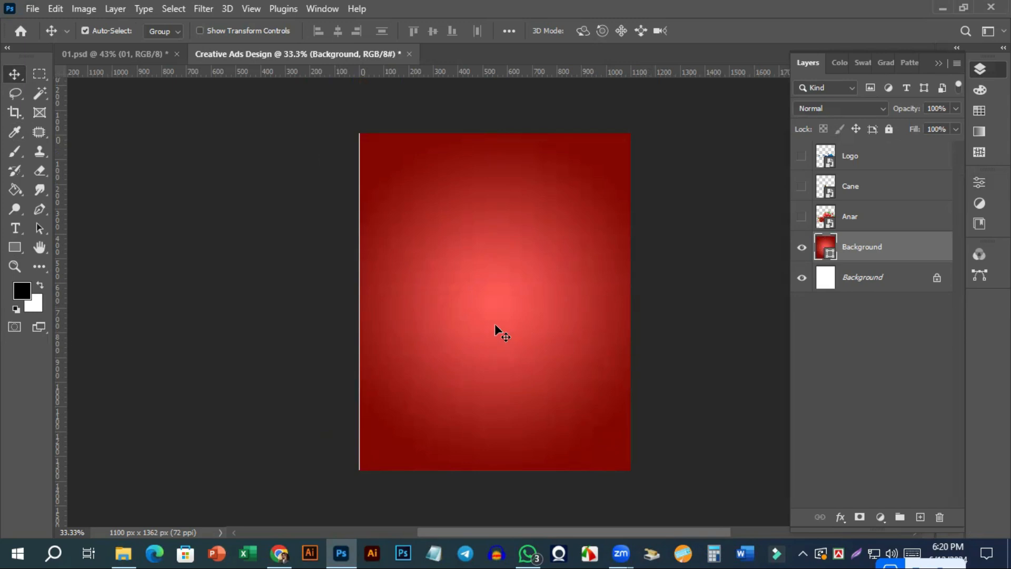
{"action": "key", "text": "ctrl+a"}
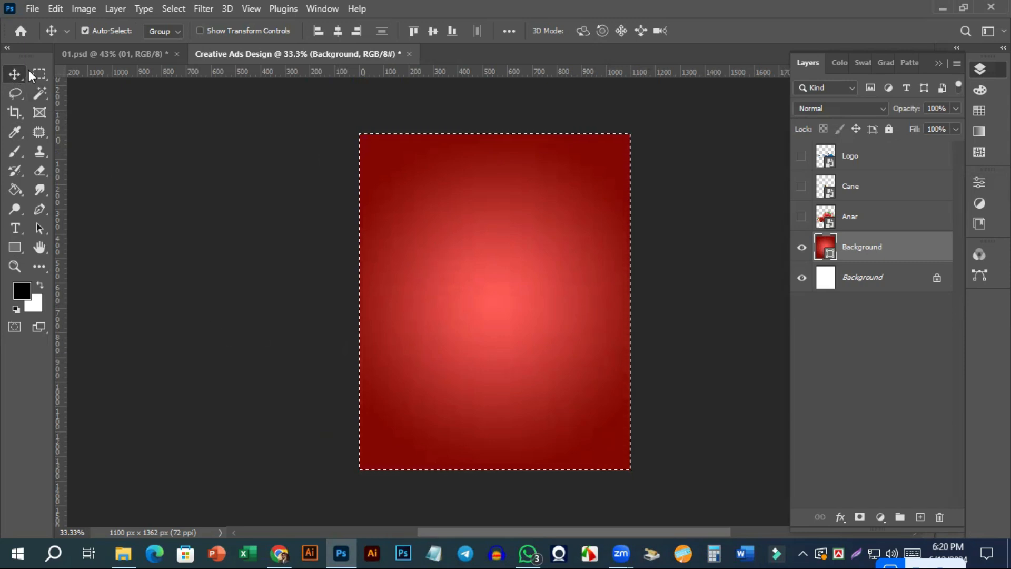
{"action": "left_click", "coordinate": [337, 31]}
{"action": "left_click", "coordinate": [431, 31]}
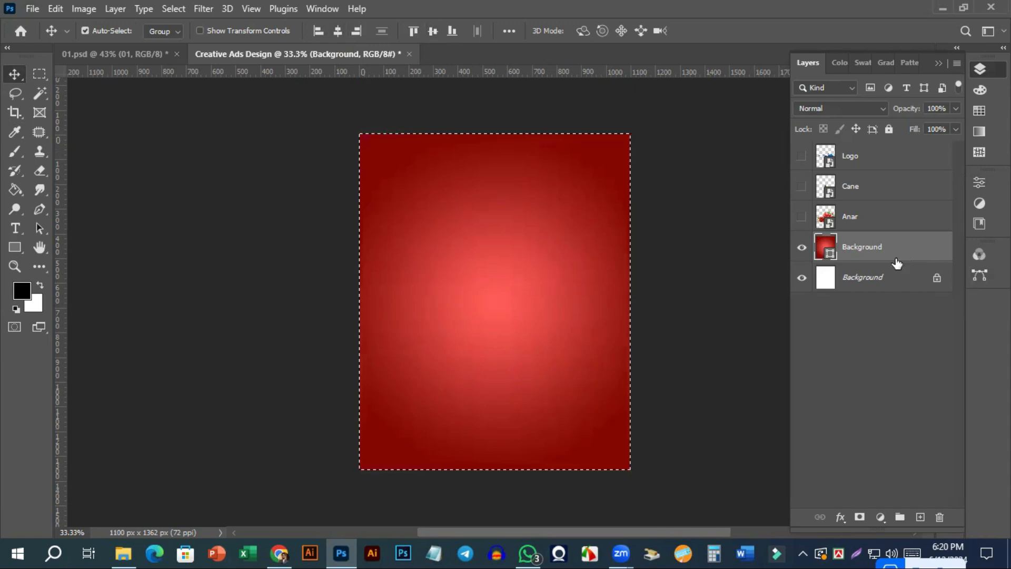
{"action": "key", "text": "ctrl"}
{"action": "key", "text": "ctrl+d"}
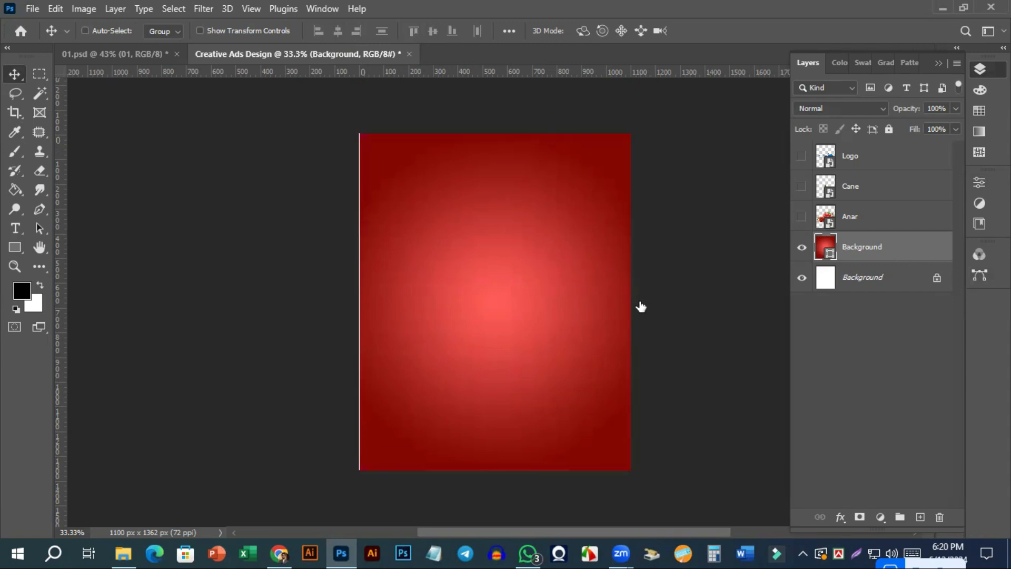
Stretch the left edge of the gradient rectangle slightly outward to cover the thin white strip along the canvas edge
{"action": "key", "text": "ctrl+plus"}
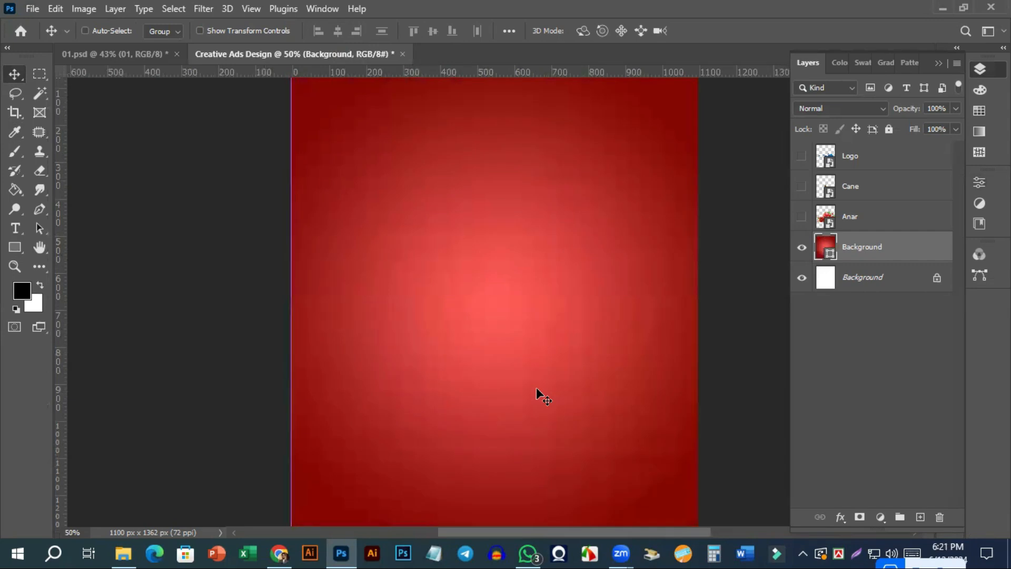
{"action": "key", "text": "ctrl+plus"}
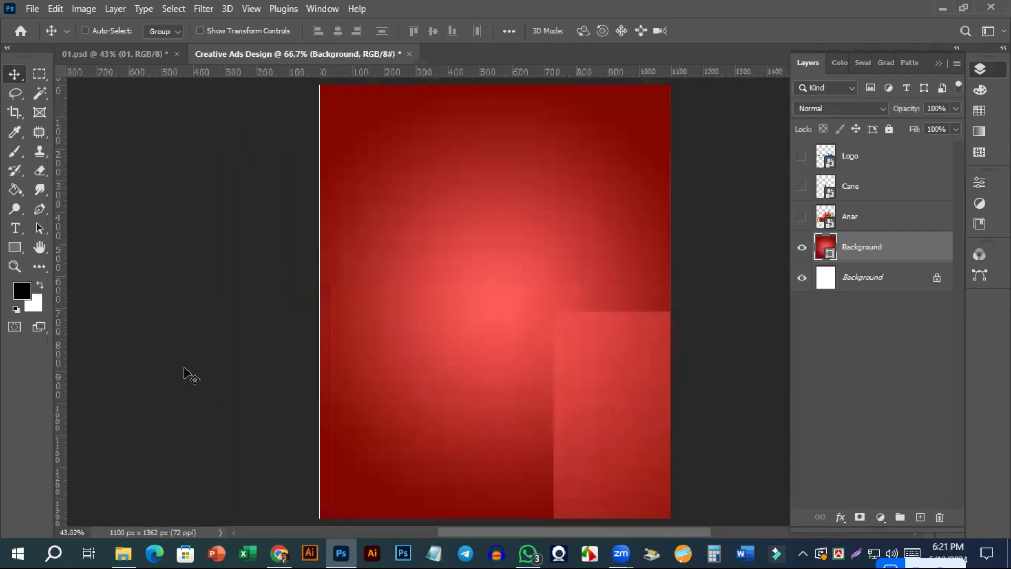
{"action": "key", "text": "ctrl+0"}
{"action": "left_click", "coordinate": [885, 220]}
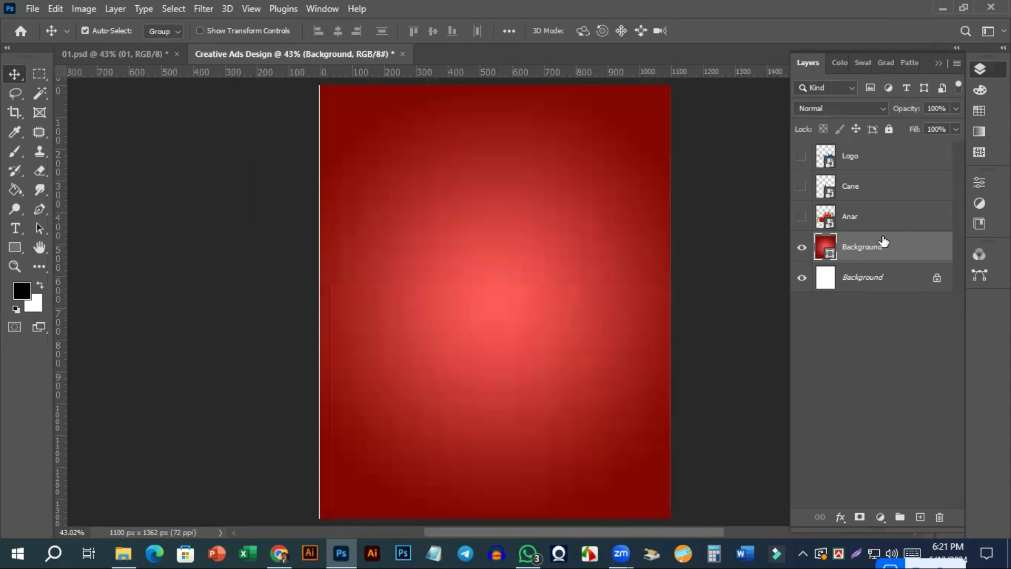
{"action": "left_click", "coordinate": [862, 252]}
{"action": "key", "text": "ctrl+t"}
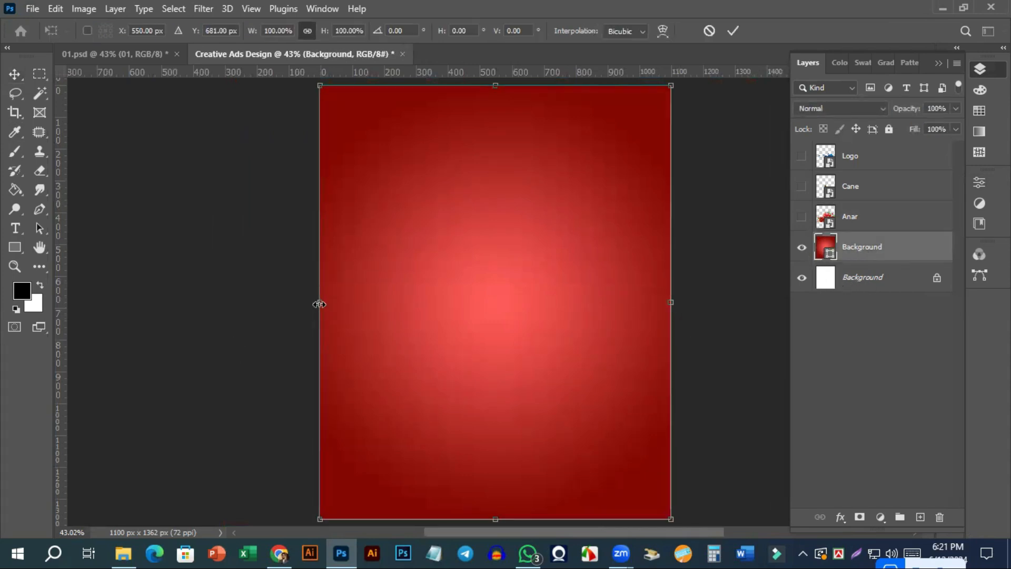
{"action": "left_click", "coordinate": [320, 303]}
{"action": "key", "text": "Return"}
{"action": "left_click", "coordinate": [887, 220]}
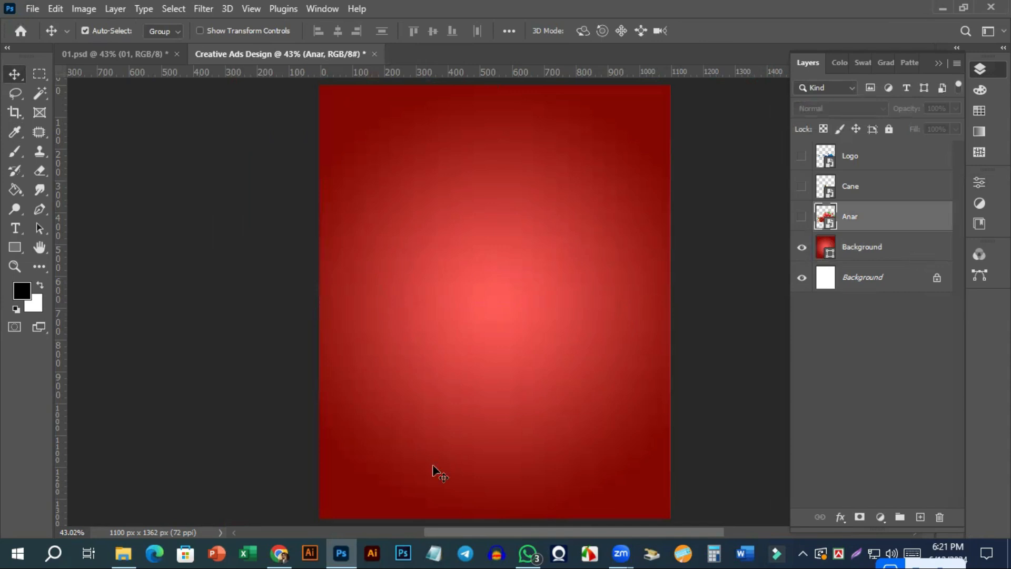
{"action": "left_click", "coordinate": [451, 437]}
{"action": "left_click", "coordinate": [467, 393]}
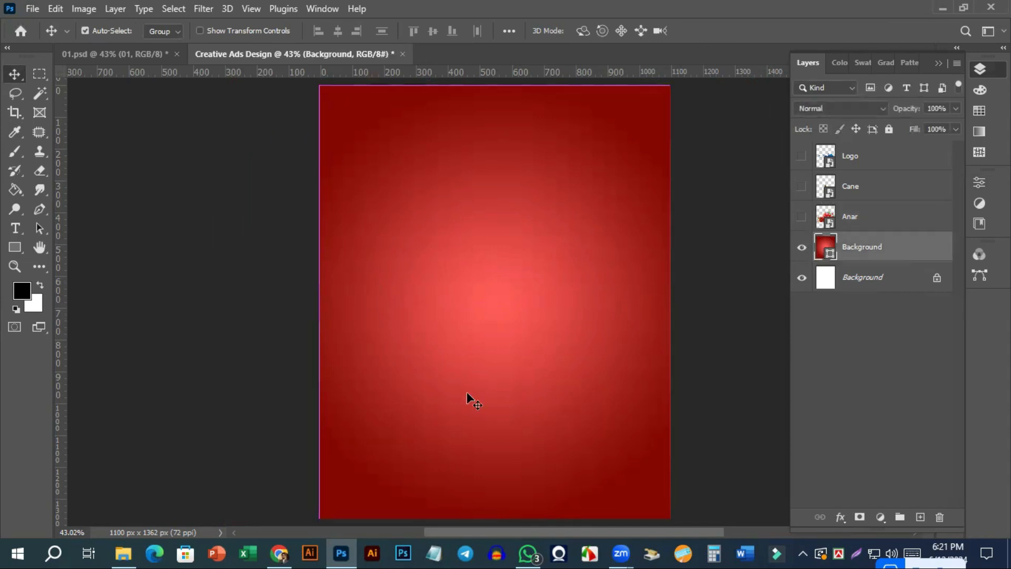
Make the Cane layer visible over the gradient background, leaving the Logo and Anar layers hidden
{"action": "key", "text": "ctrl+minus"}
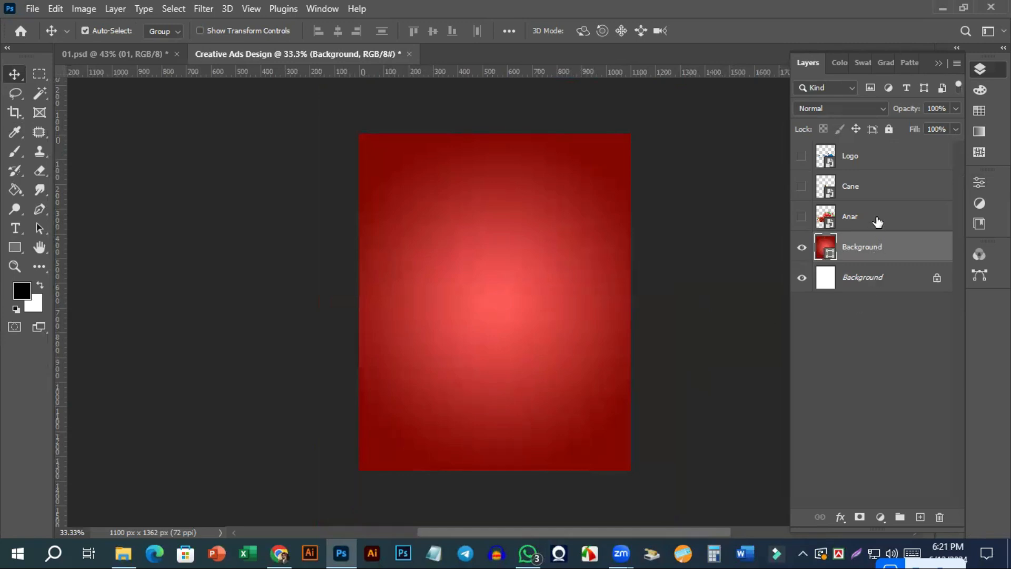
{"action": "left_click", "coordinate": [878, 160]}
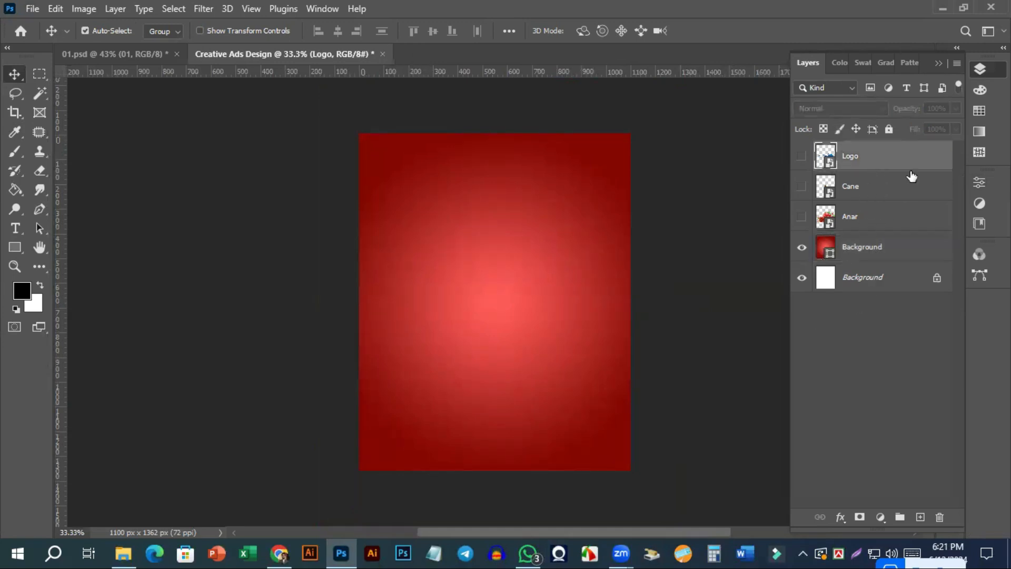
{"action": "left_click", "coordinate": [801, 157]}
{"action": "left_click", "coordinate": [802, 158]}
{"action": "left_click", "coordinate": [877, 187]}
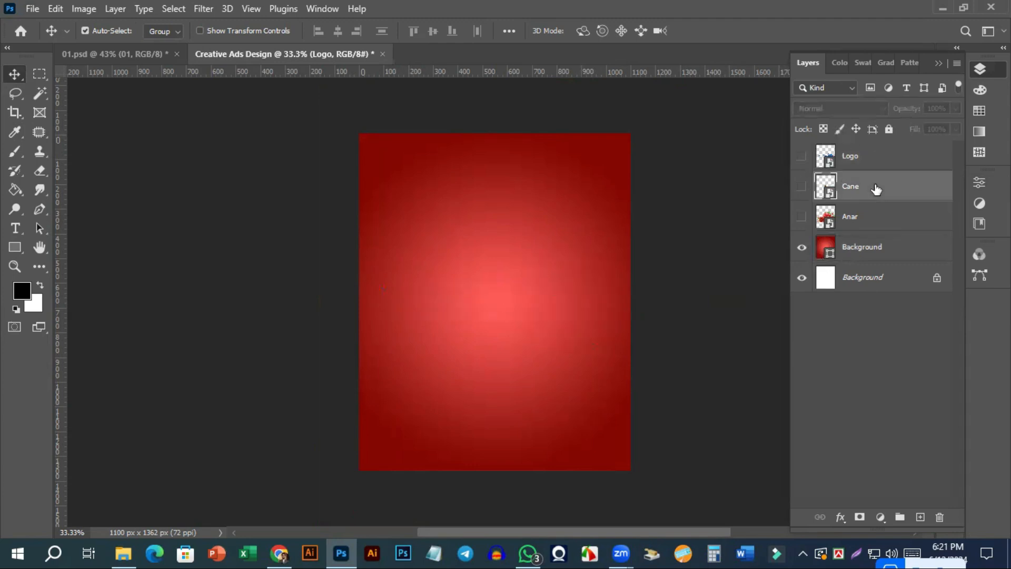
{"action": "left_click", "coordinate": [802, 188]}
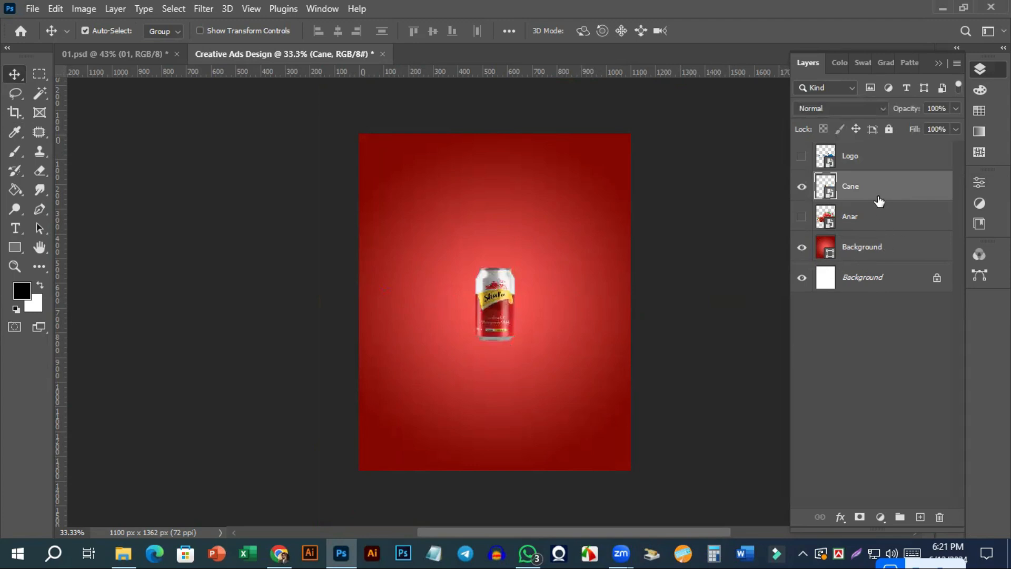
Scale the drink can up proportionally around its centre to 238.47% of its size
{"action": "key", "text": "ctrl"}
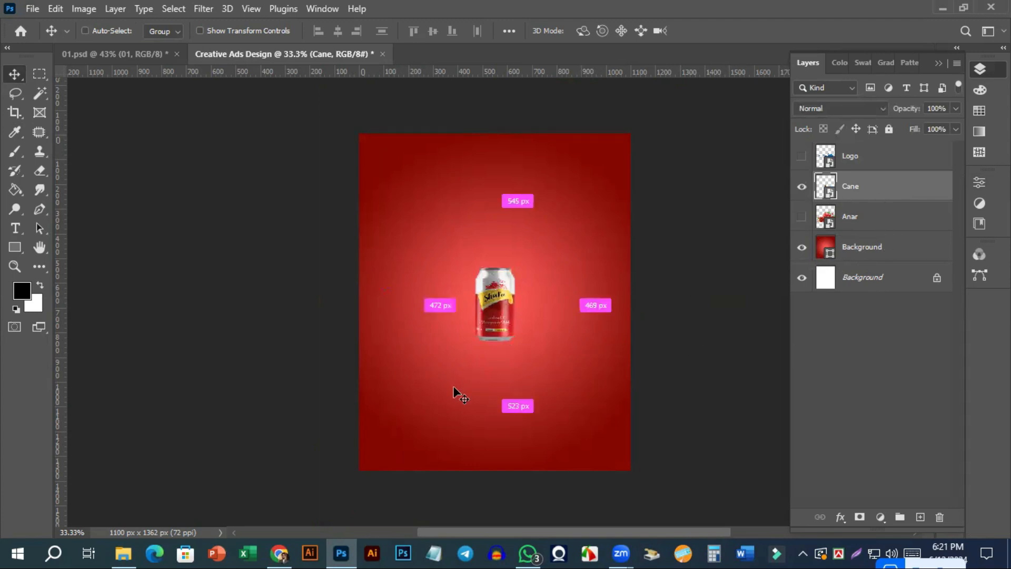
{"action": "key", "text": "ctrl+t"}
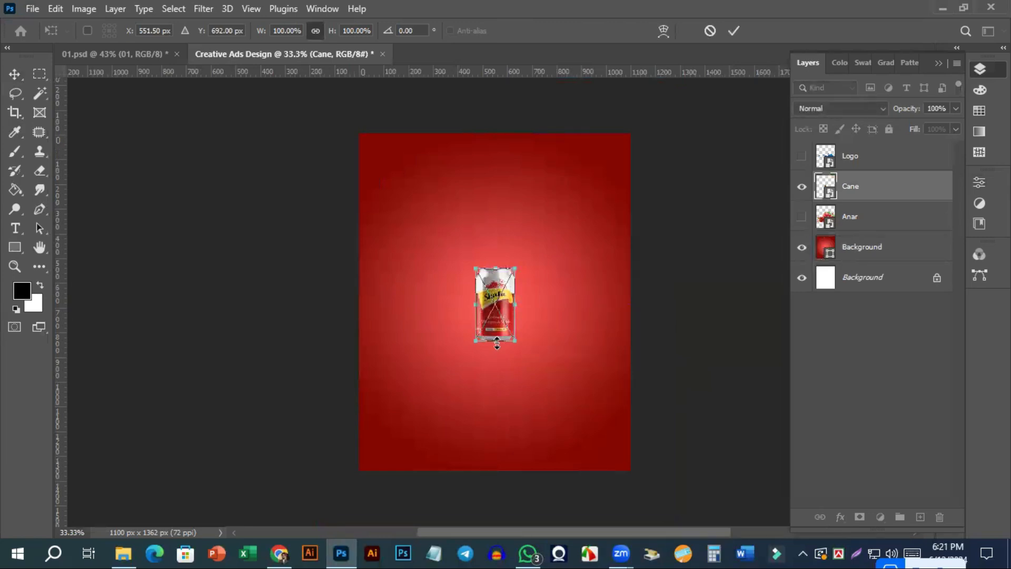
{"action": "left_click_drag", "start_coordinate": [497, 344], "coordinate": [500, 396]}
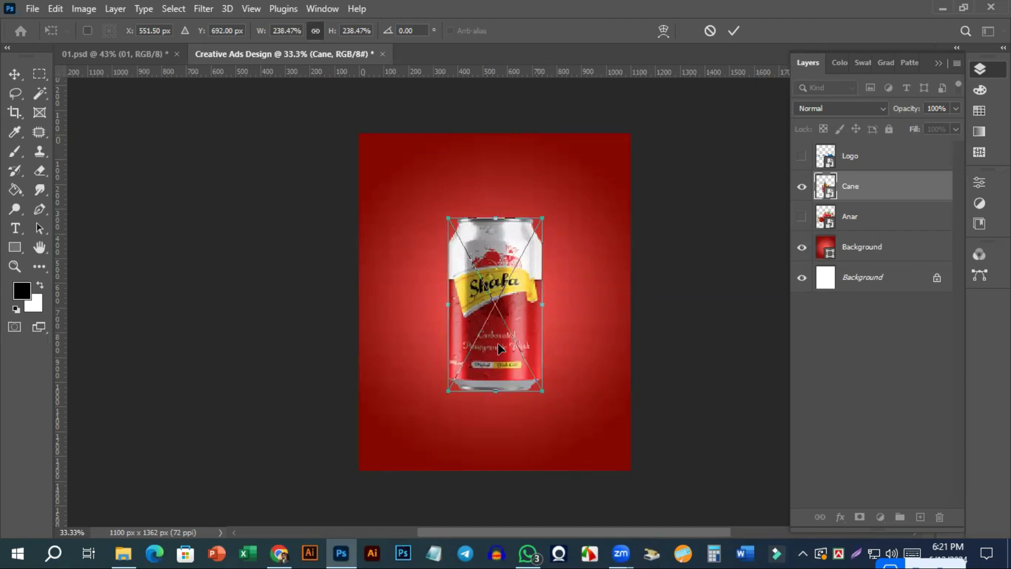
{"action": "key", "text": "Return"}
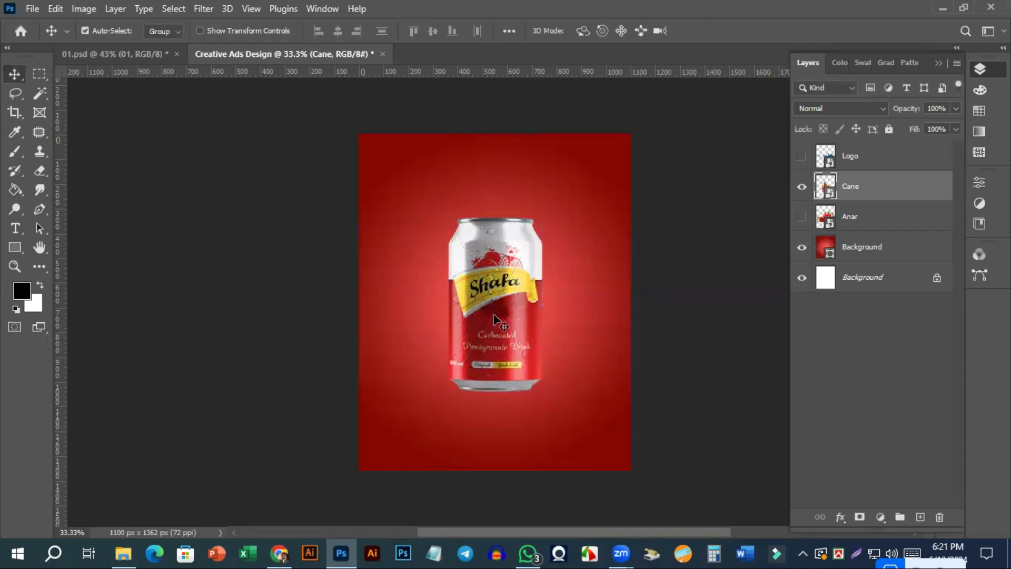
Move the enlarged can slightly upward on the canvas, ending without an active selection
{"action": "left_click_drag", "start_coordinate": [494, 315], "coordinate": [501, 302]}
{"action": "key", "text": "ctrl"}
{"action": "key", "text": "ctrl+a"}
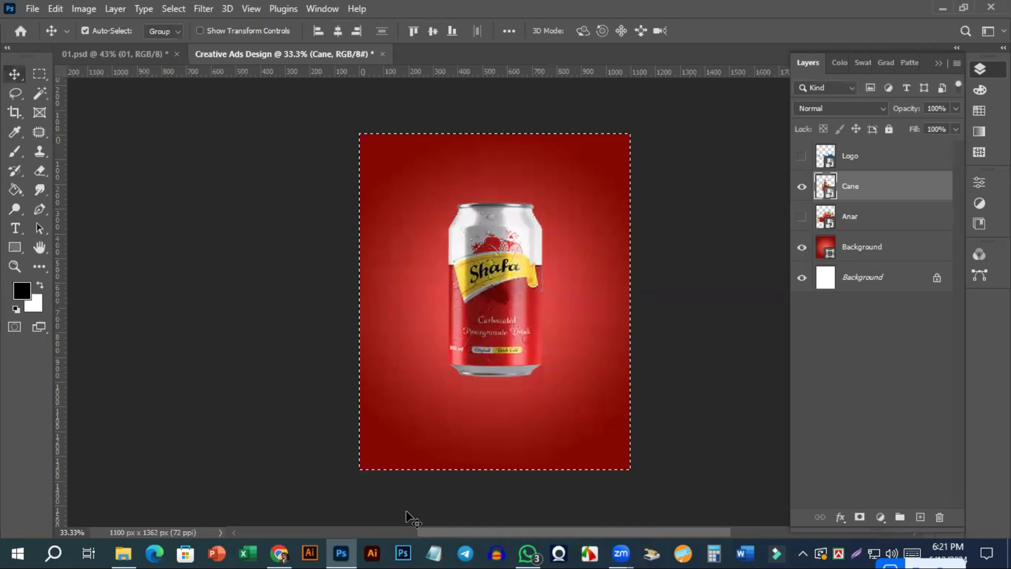
{"action": "key", "text": "ctrl+d"}
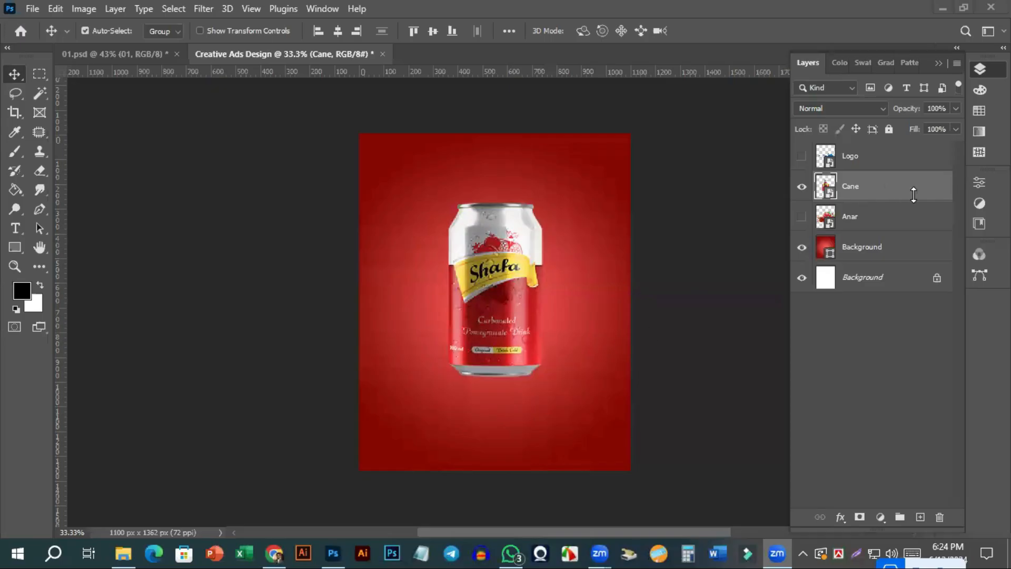
Centre the can horizontally and vertically on the whole canvas and clear the selection
{"action": "key", "text": "ctrl+a"}
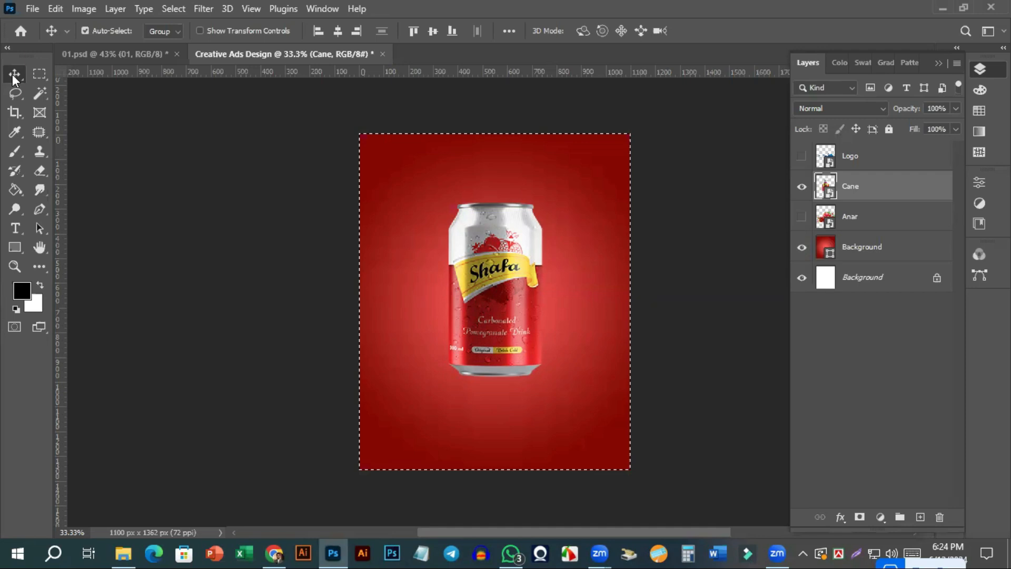
{"action": "left_click", "coordinate": [15, 132]}
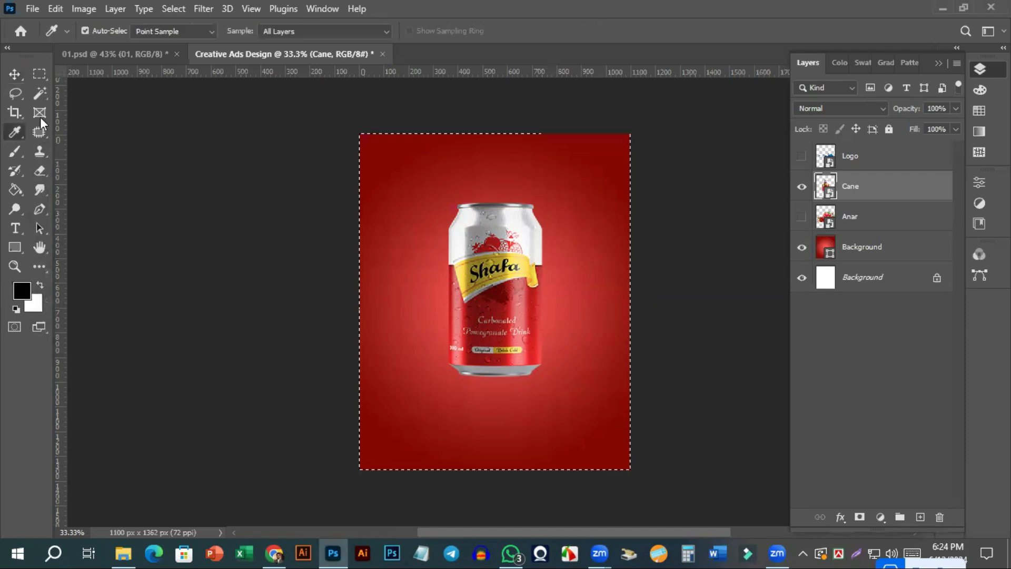
{"action": "left_click", "coordinate": [16, 150]}
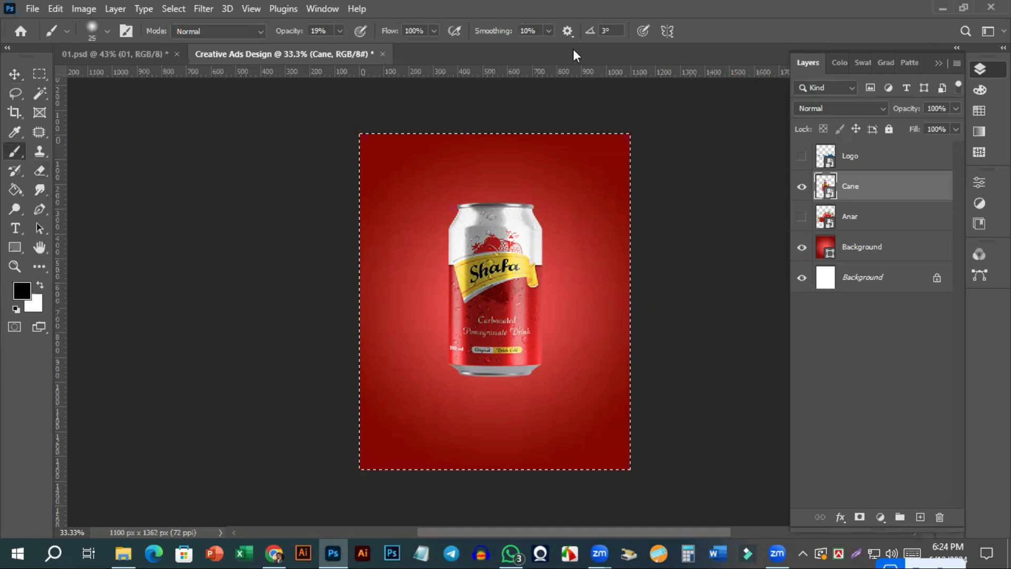
{"action": "left_click", "coordinate": [18, 78]}
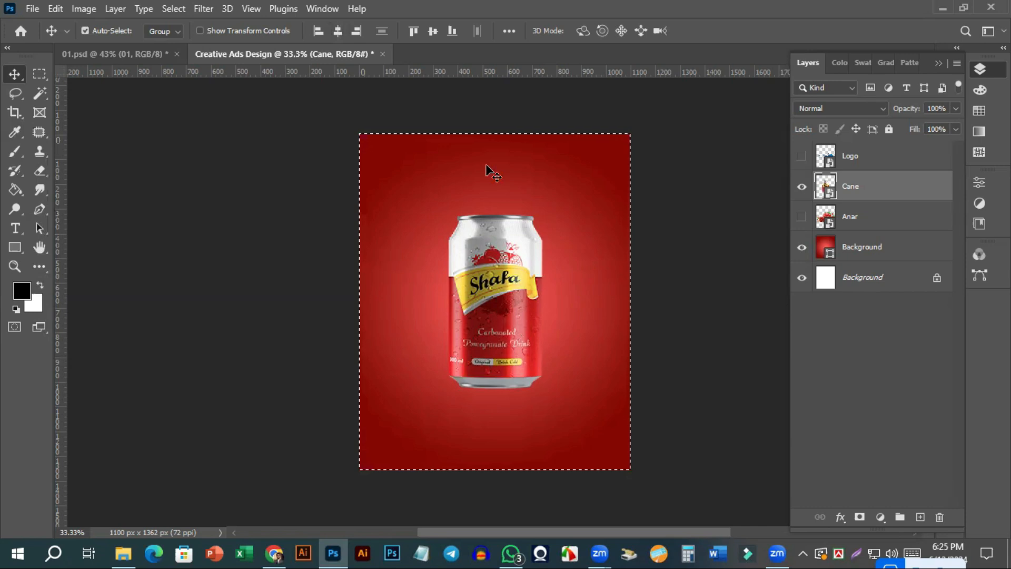
{"action": "key", "text": "ctrl"}
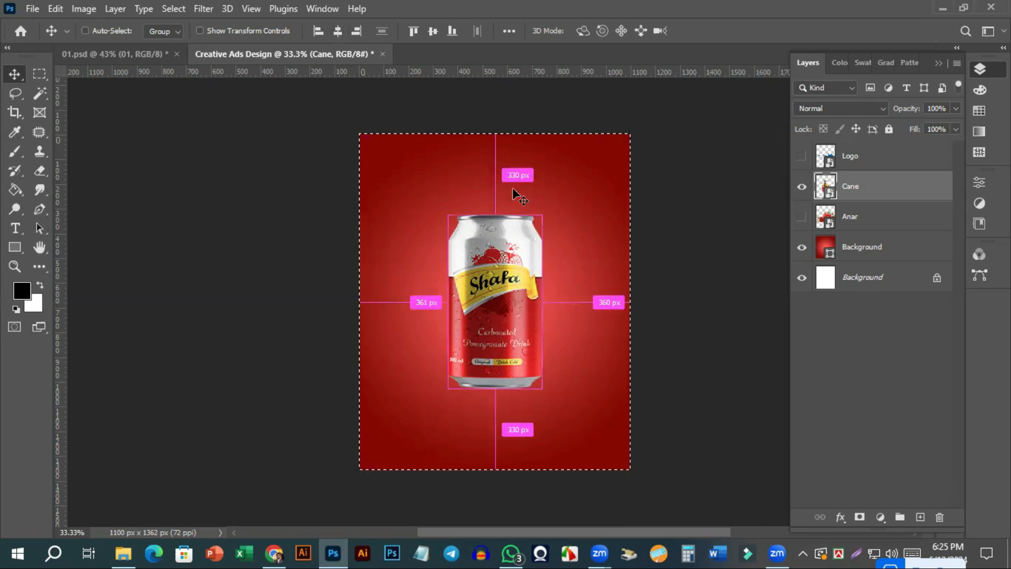
{"action": "key", "text": "ctrl+d"}
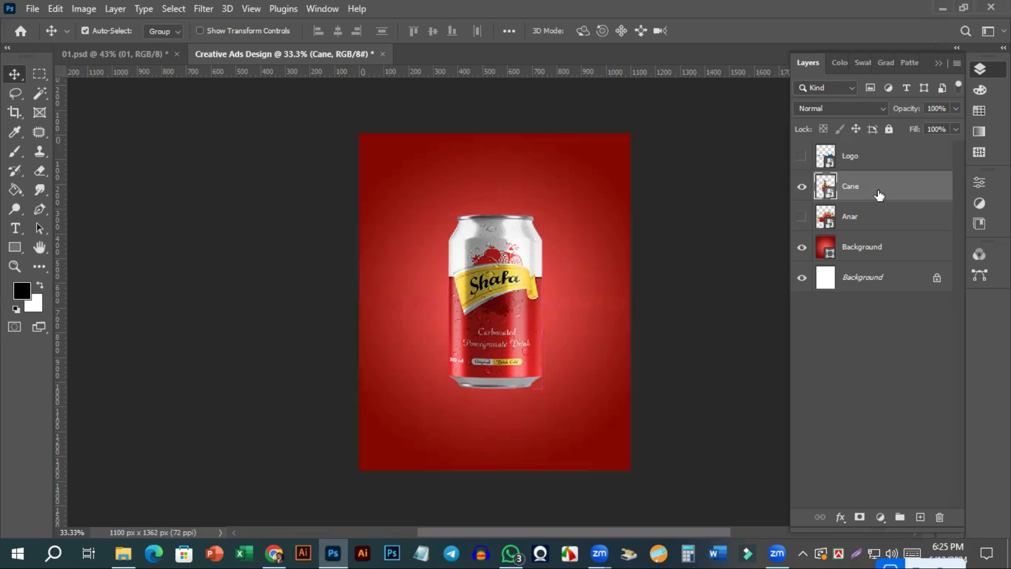
Create a new blank layer directly above the Cane layer
{"action": "left_click", "coordinate": [859, 219]}
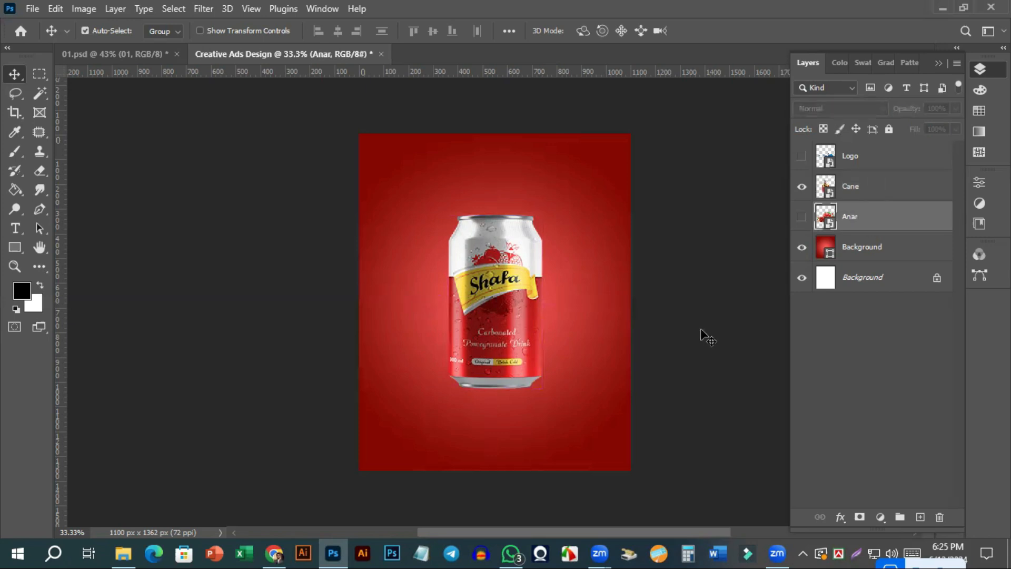
{"action": "key", "text": "alt+bracketright"}
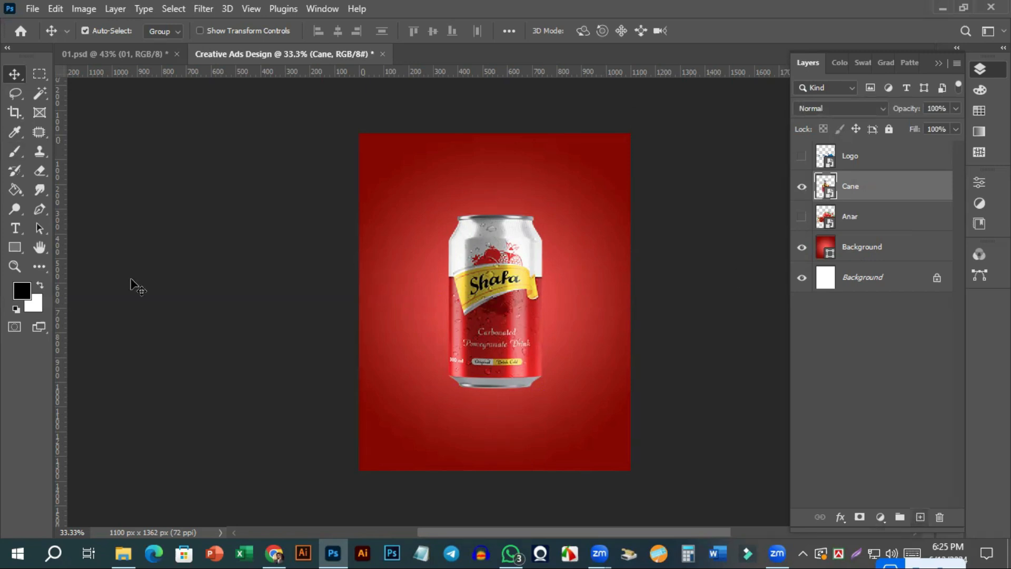
{"action": "key", "text": "ctrl+shift+alt+n"}
Brush faint black guide lines showing a light source in the canvas's upper-right corner, its rays, and shadow outlines beside and below the can
{"action": "left_click", "coordinate": [15, 152]}
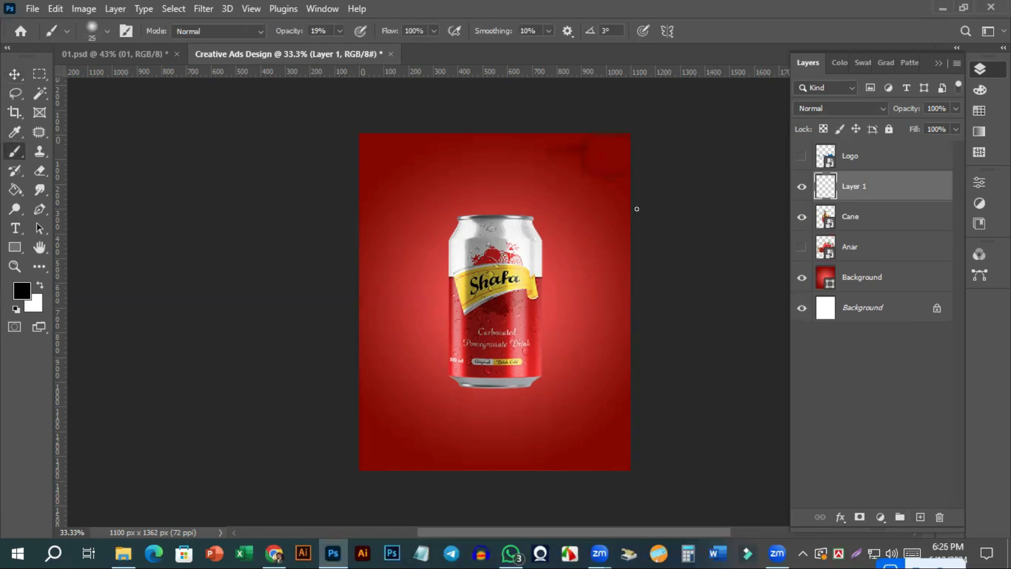
{"action": "left_click_drag", "start_coordinate": [509, 227], "coordinate": [499, 252]}
{"action": "left_click_drag", "start_coordinate": [397, 268], "coordinate": [439, 369]}
{"action": "mouse_move", "coordinate": [385, 269]}
{"action": "left_mouse_down"}
{"action": "mouse_move", "coordinate": [430, 389]}
{"action": "mouse_move", "coordinate": [448, 384]}
{"action": "left_mouse_up"}
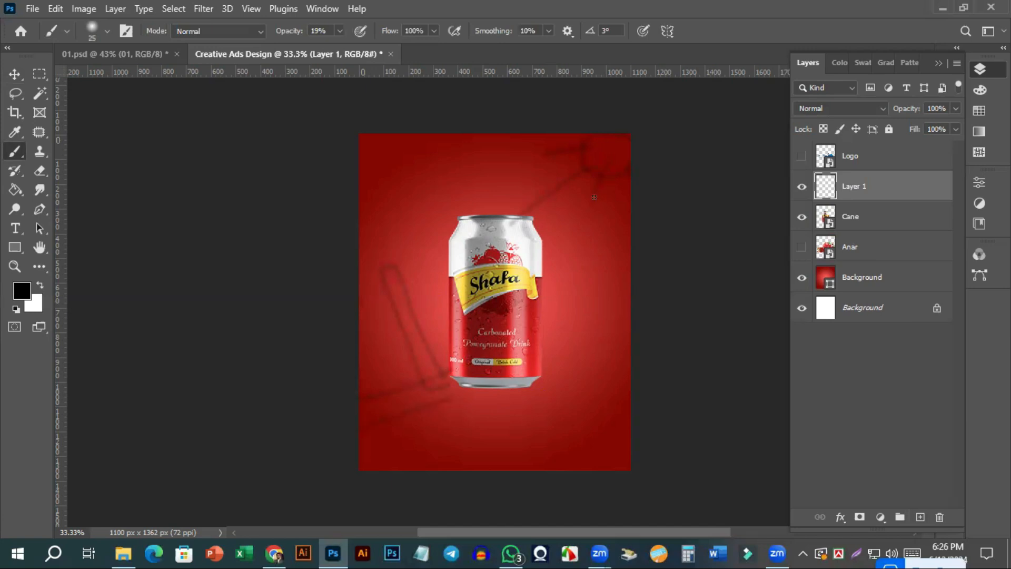
{"action": "left_click_drag", "start_coordinate": [589, 228], "coordinate": [538, 276]}
{"action": "left_click_drag", "start_coordinate": [434, 439], "coordinate": [470, 470]}
{"action": "left_click_drag", "start_coordinate": [457, 386], "coordinate": [471, 465]}
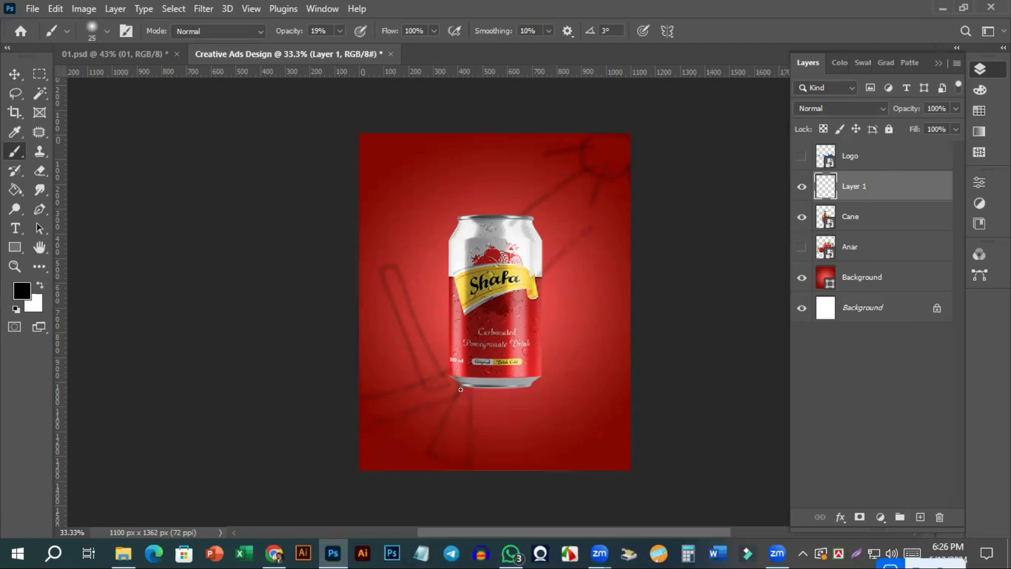
{"action": "mouse_move", "coordinate": [460, 385]}
{"action": "left_mouse_down"}
{"action": "mouse_move", "coordinate": [523, 390]}
{"action": "mouse_move", "coordinate": [535, 472]}
{"action": "left_mouse_up"}
{"action": "mouse_move", "coordinate": [421, 234]}
{"action": "left_mouse_down"}
{"action": "mouse_move", "coordinate": [416, 381]}
{"action": "mouse_move", "coordinate": [357, 391]}
{"action": "mouse_move", "coordinate": [421, 234]}
{"action": "mouse_move", "coordinate": [383, 236]}
{"action": "left_mouse_up"}
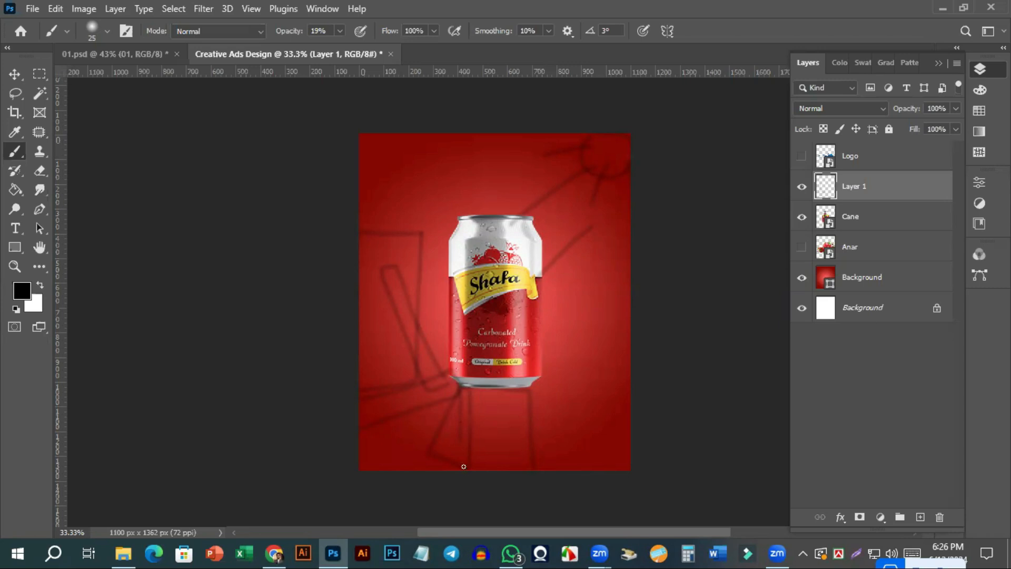
{"action": "left_click_drag", "start_coordinate": [464, 391], "coordinate": [463, 464]}
{"action": "mouse_move", "coordinate": [498, 389]}
{"action": "left_mouse_down"}
{"action": "mouse_move", "coordinate": [531, 393]}
{"action": "mouse_move", "coordinate": [535, 460]}
{"action": "left_mouse_up"}
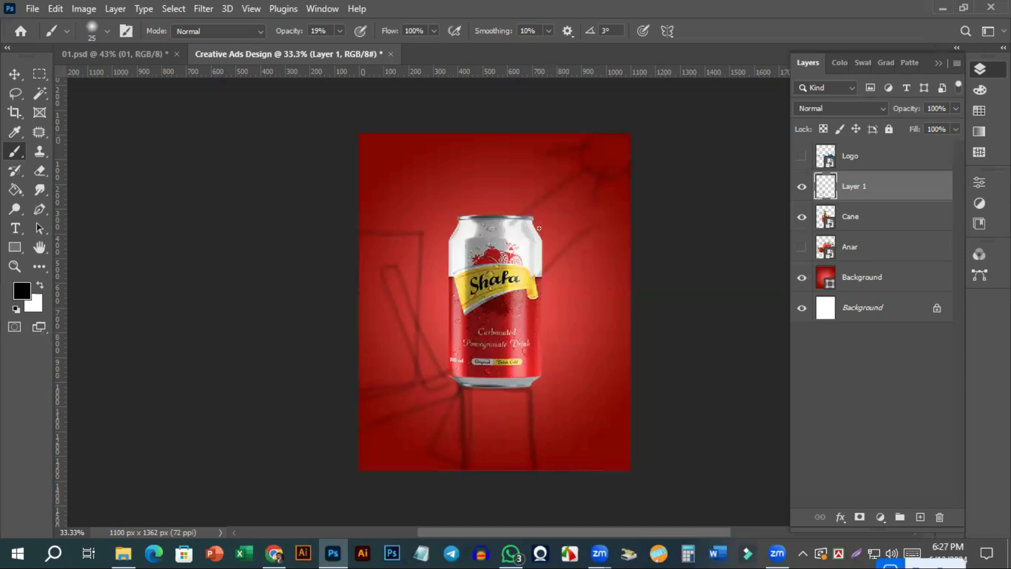
Hide and delete the layer holding the light and shadow guide lines
{"action": "left_click", "coordinate": [802, 188]}
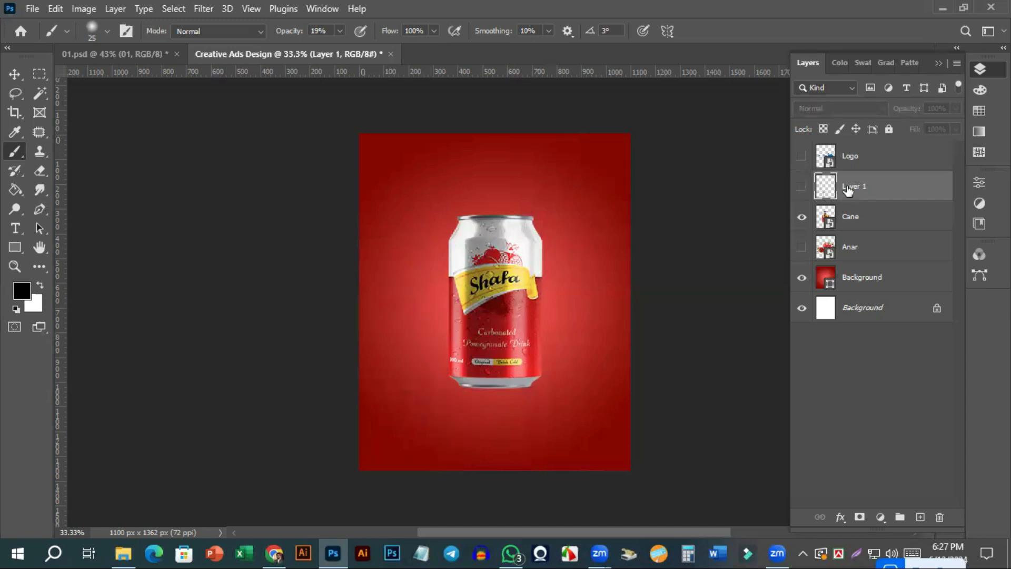
{"action": "key", "text": "Delete"}
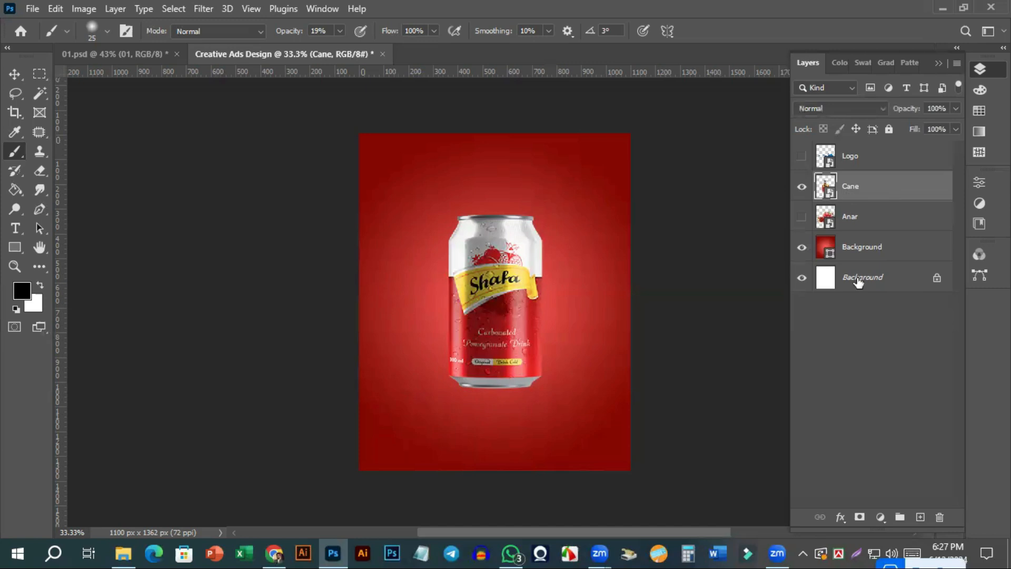
Duplicate the Cane layer and rename the duplicate Cane Reflact
{"action": "key", "text": "ctrl+j"}
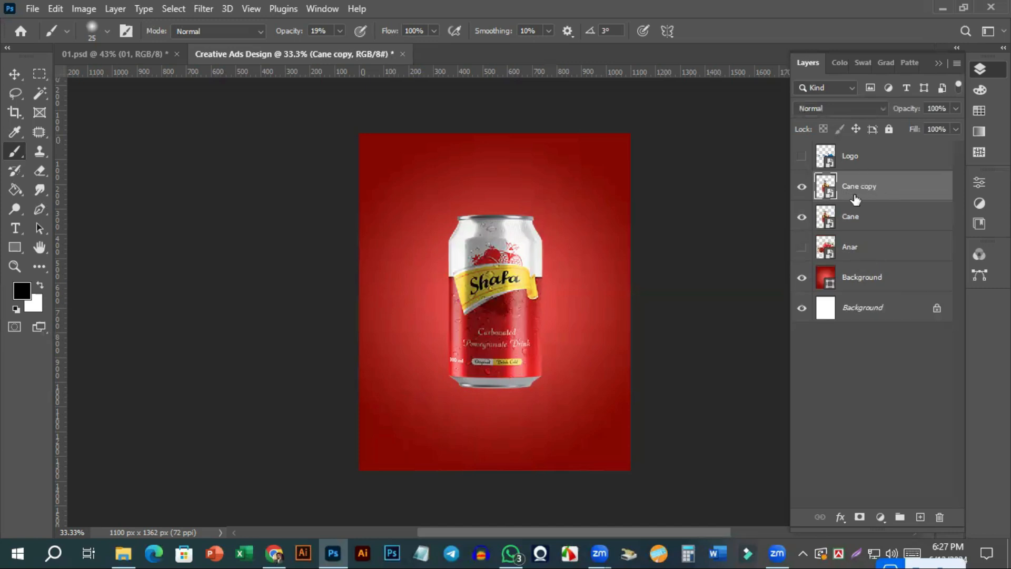
{"action": "double_click", "coordinate": [875, 187]}
{"action": "left_click_drag", "start_coordinate": [864, 185], "coordinate": [922, 199]}
{"action": "type", "text": "Reflact"}
{"action": "key", "text": "Return"}
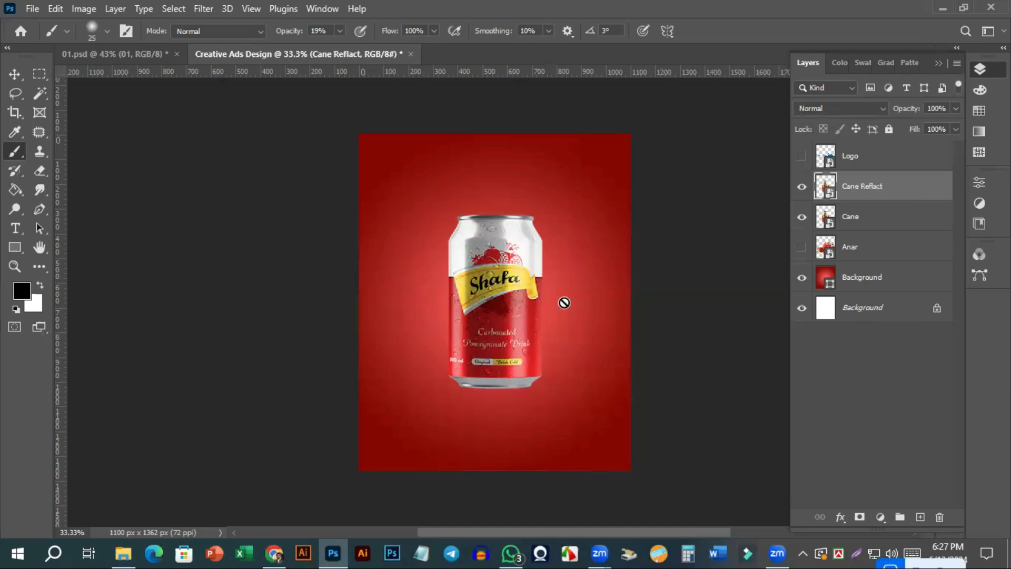
{"action": "left_click", "coordinate": [15, 74]}
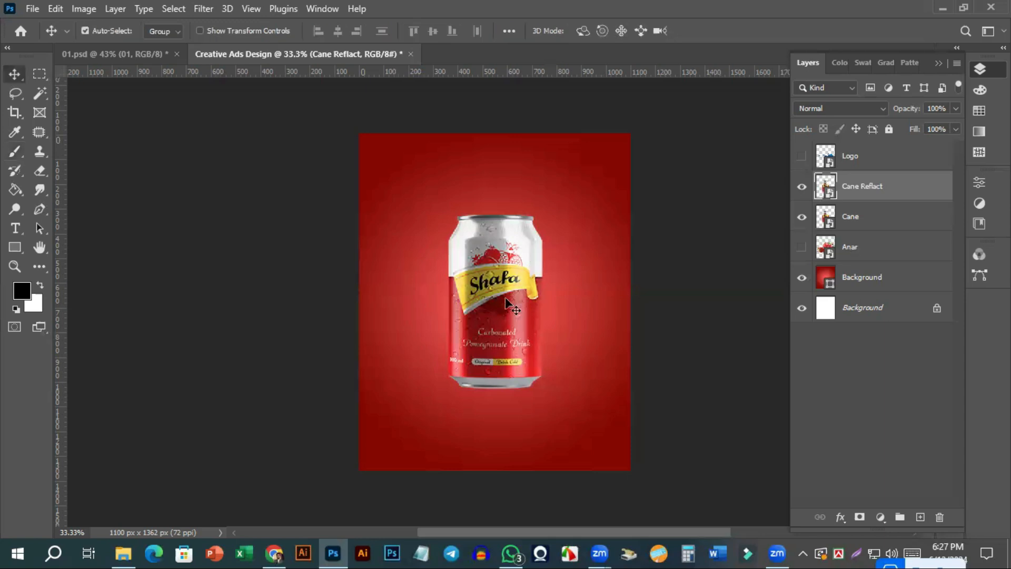
{"action": "left_click_drag", "start_coordinate": [497, 296], "coordinate": [604, 296]}
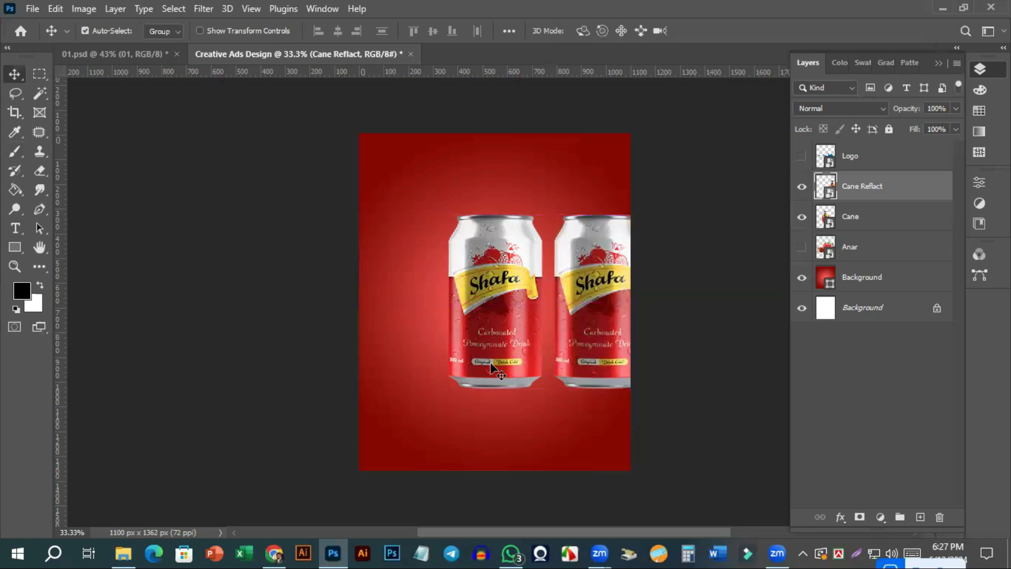
{"action": "key", "text": "ctrl+z"}
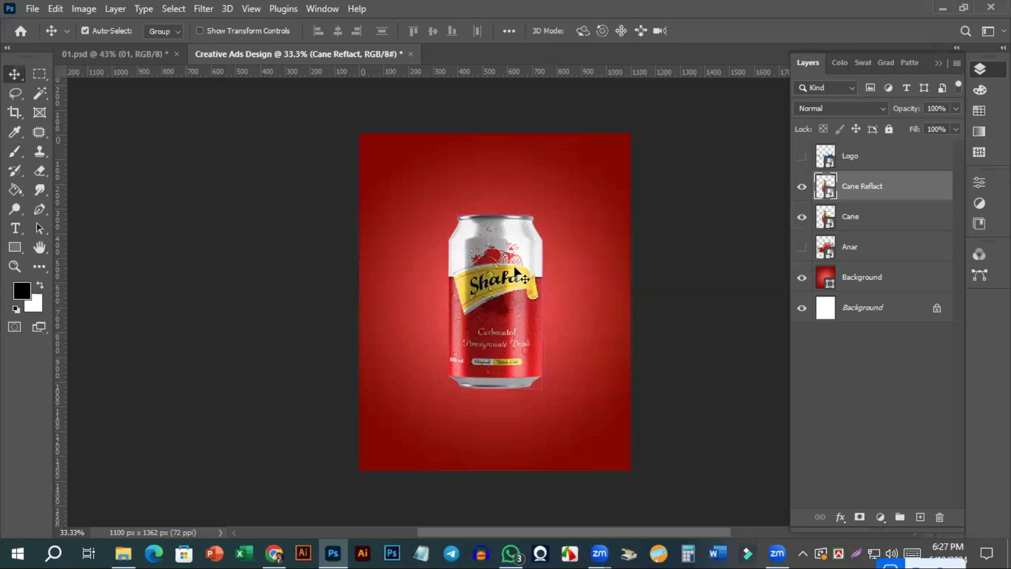
Flip the Cane Reflact can vertically in place with a free transform
{"action": "key", "text": "ctrl+t"}
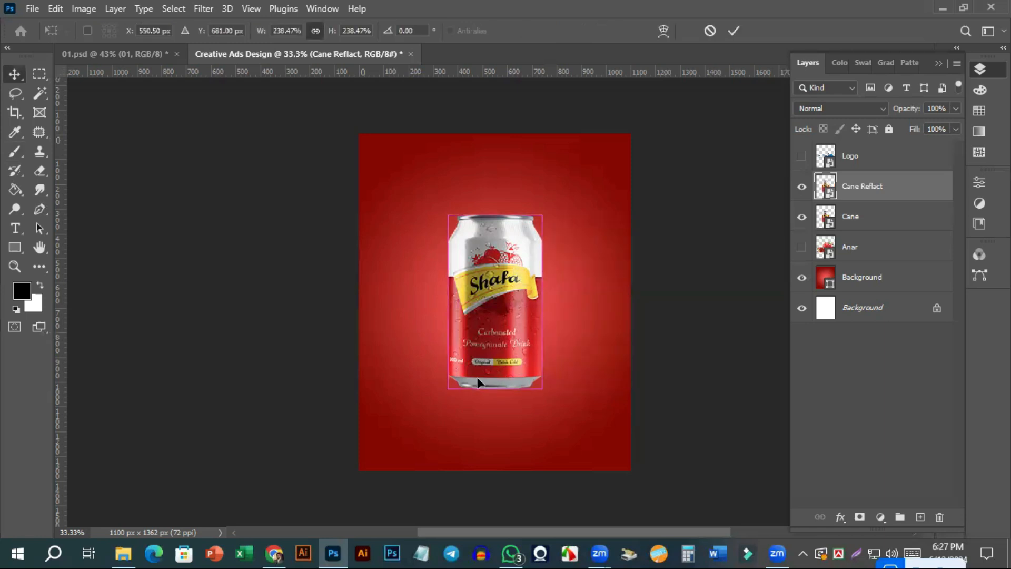
{"action": "right_click", "coordinate": [495, 264]}
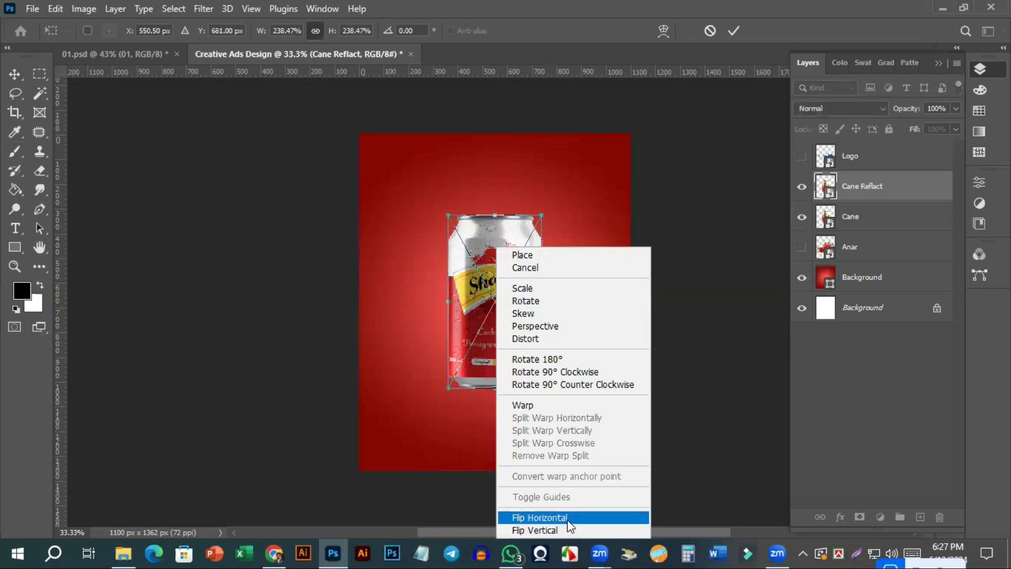
{"action": "left_click", "coordinate": [567, 518]}
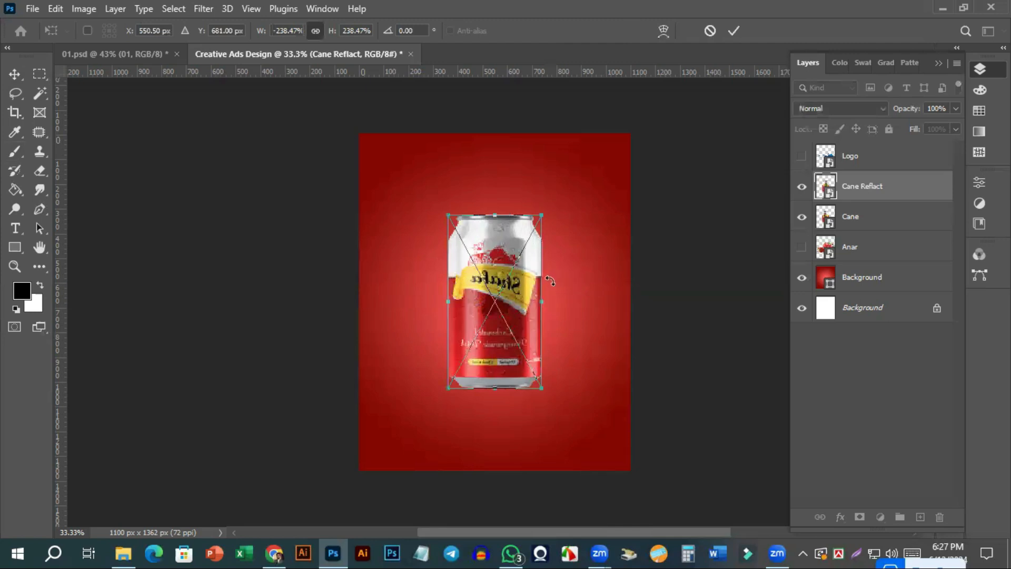
{"action": "key", "text": "ctrl+z"}
{"action": "right_click", "coordinate": [500, 296]}
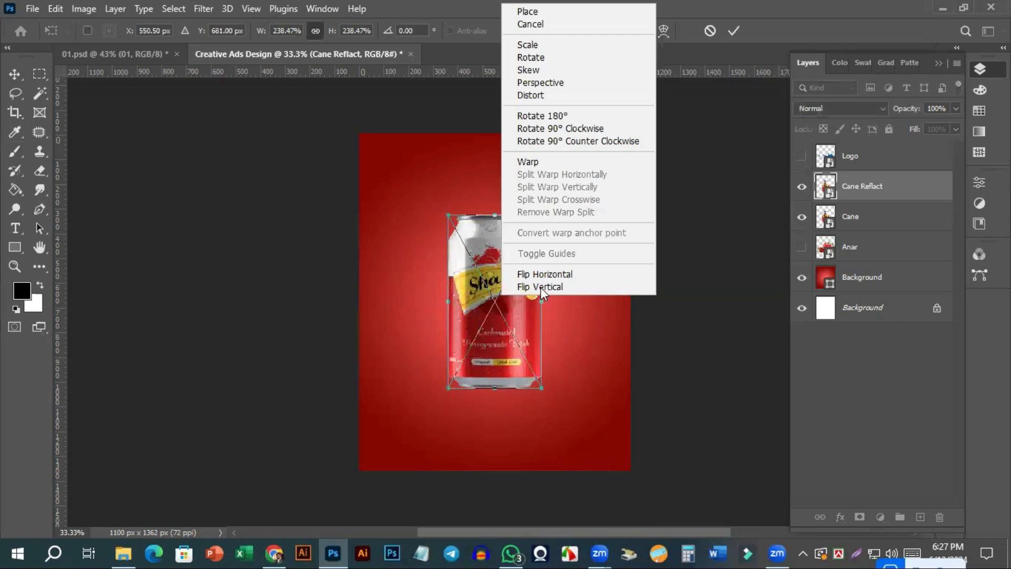
{"action": "left_click", "coordinate": [540, 286]}
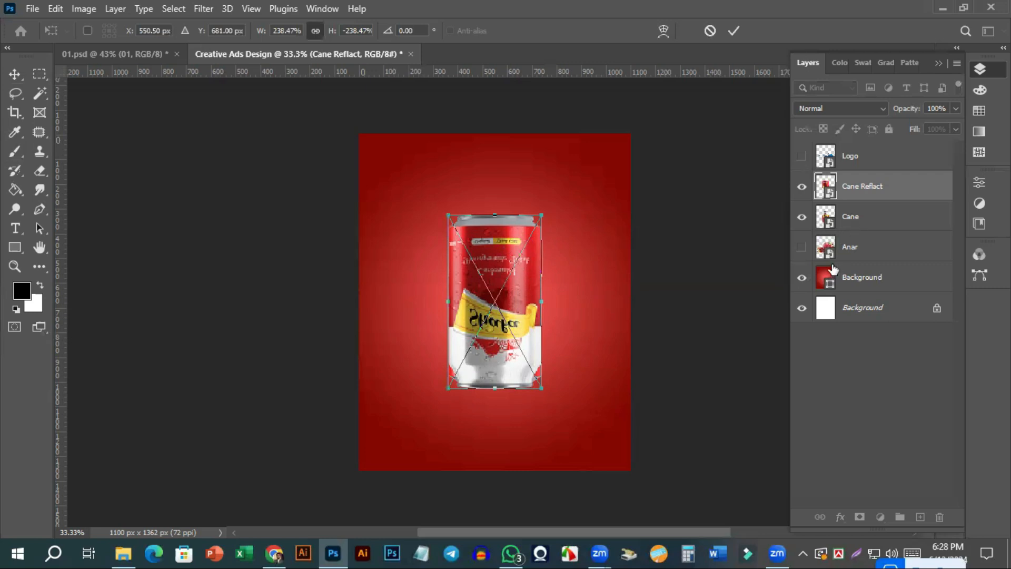
{"action": "key", "text": "Return"}
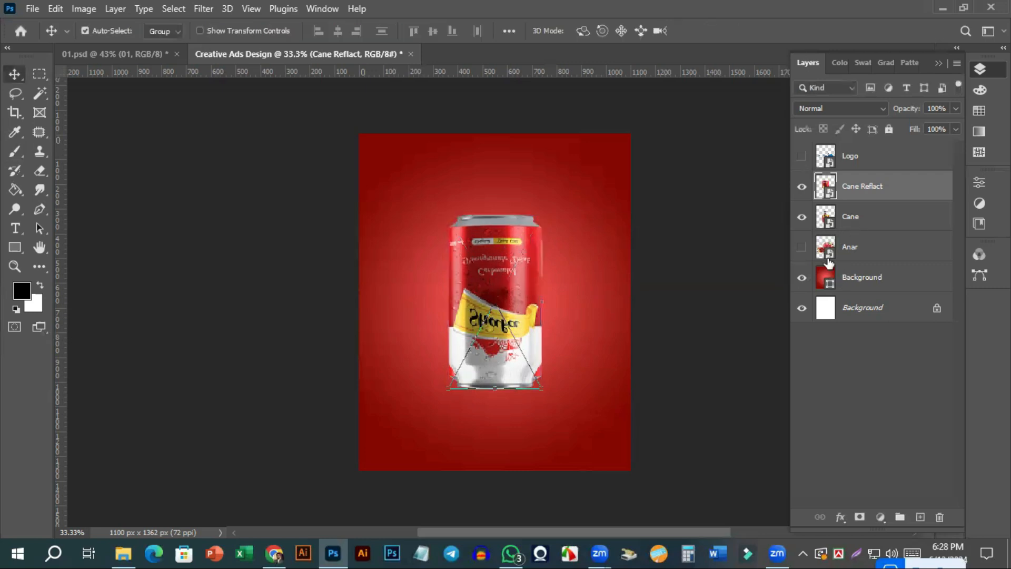
{"action": "left_click", "coordinate": [827, 221], "text": "ctrl"}
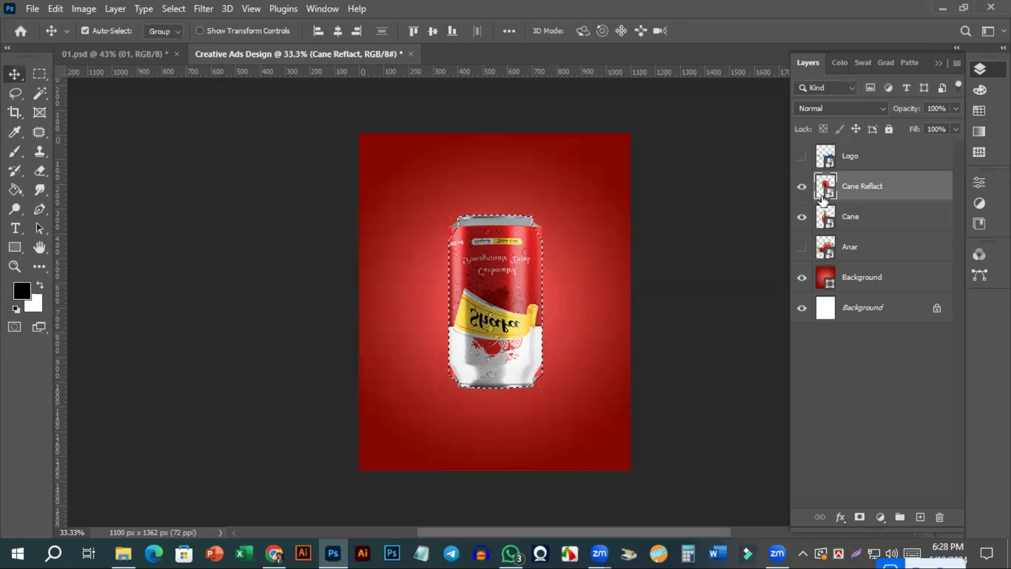
{"action": "key", "text": "ctrl+t"}
{"action": "key", "text": "ctrl+shift+z"}
{"action": "key", "text": "ctrl+d"}
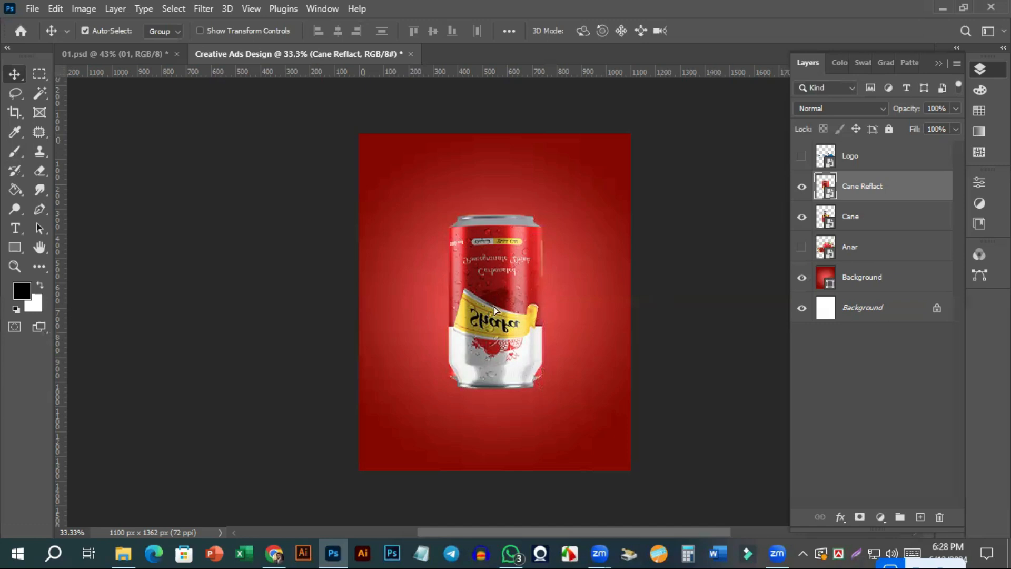
Move the flipped can straight down until its base meets the base of the upright can
{"action": "left_click_drag", "start_coordinate": [494, 308], "coordinate": [493, 311]}
{"action": "left_click_drag", "start_coordinate": [488, 334], "coordinate": [493, 378]}
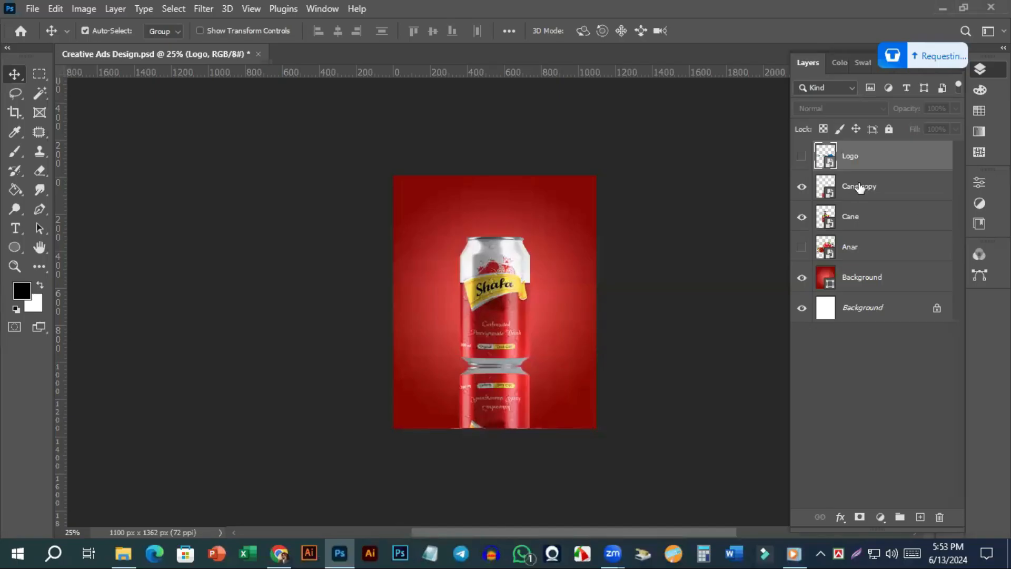
Examine how the flipped can lines up with the upright can, checking its transform bounds and toggling both layers' visibility
{"action": "left_click", "coordinate": [854, 221]}
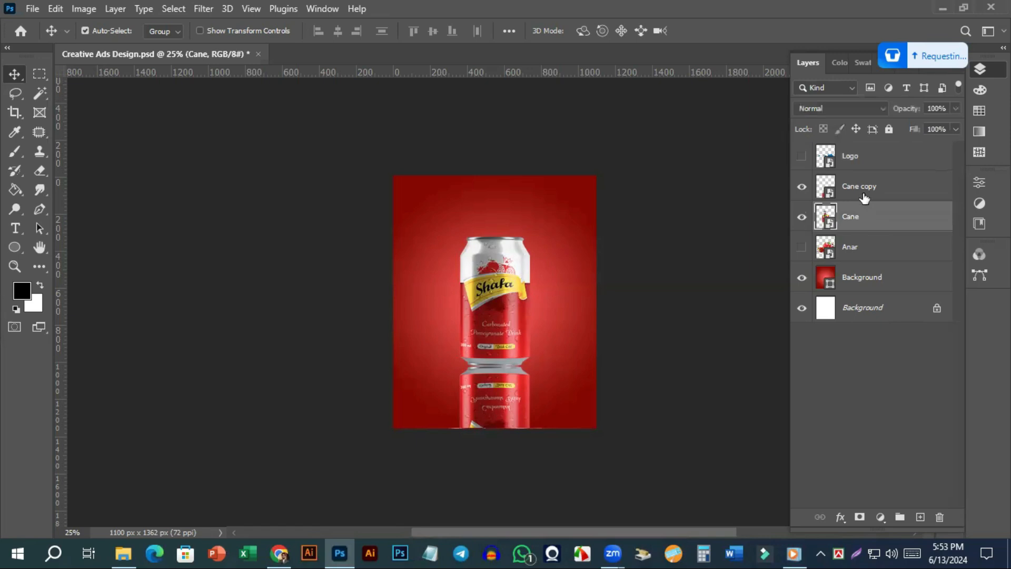
{"action": "left_click", "coordinate": [865, 197]}
{"action": "key", "text": "ctrl+t"}
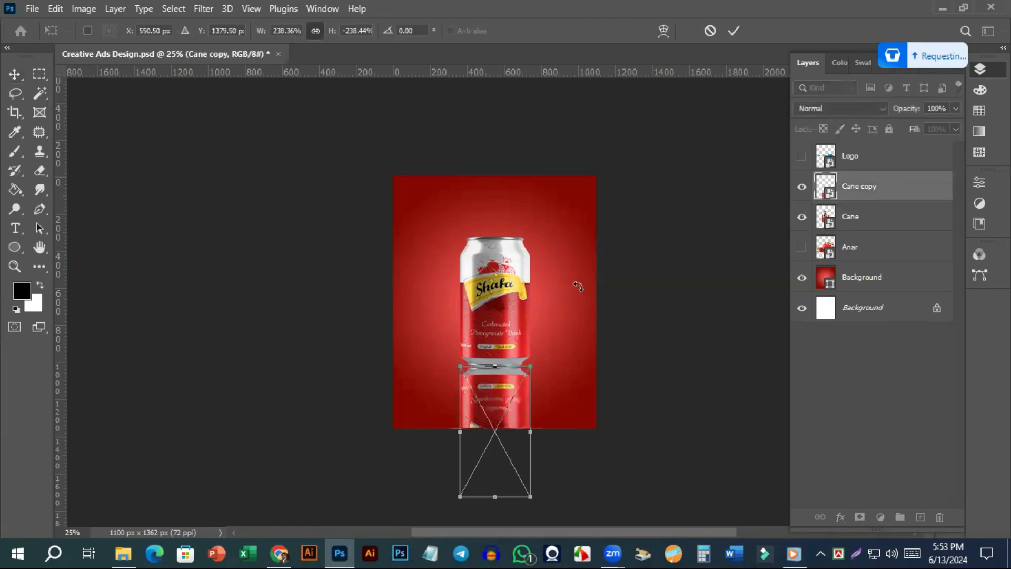
{"action": "key", "text": "ctrl+plus"}
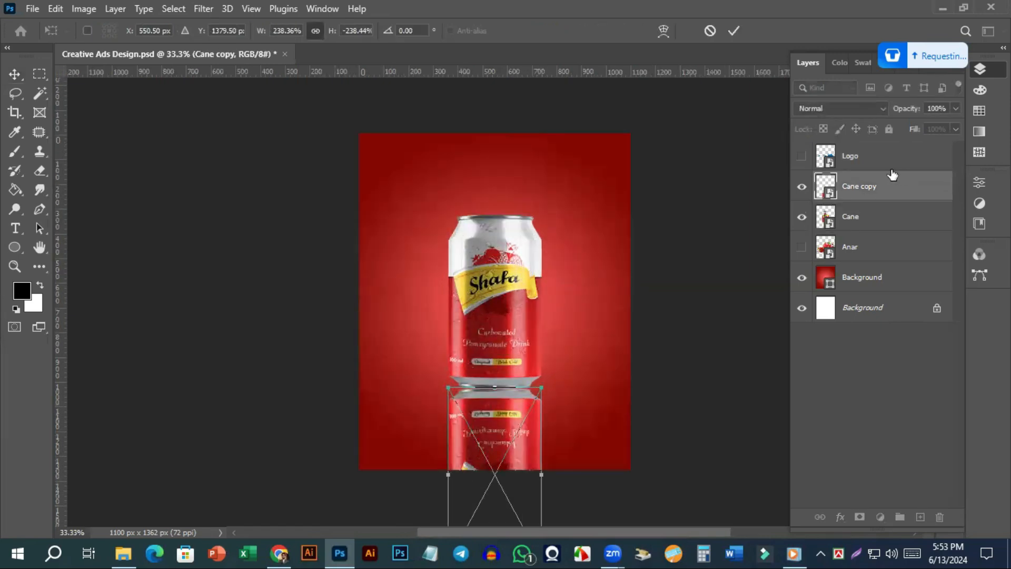
{"action": "key", "text": "Return"}
{"action": "scroll", "coordinate": [518, 319], "scroll_direction": "down", "scroll_amount": 2}
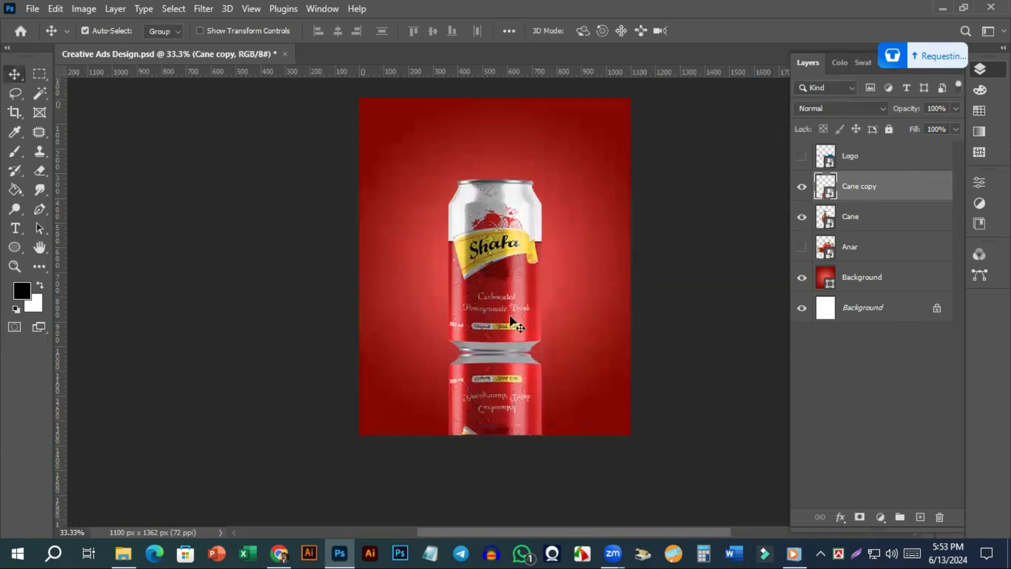
{"action": "scroll", "coordinate": [528, 316], "scroll_direction": "down", "scroll_amount": 3}
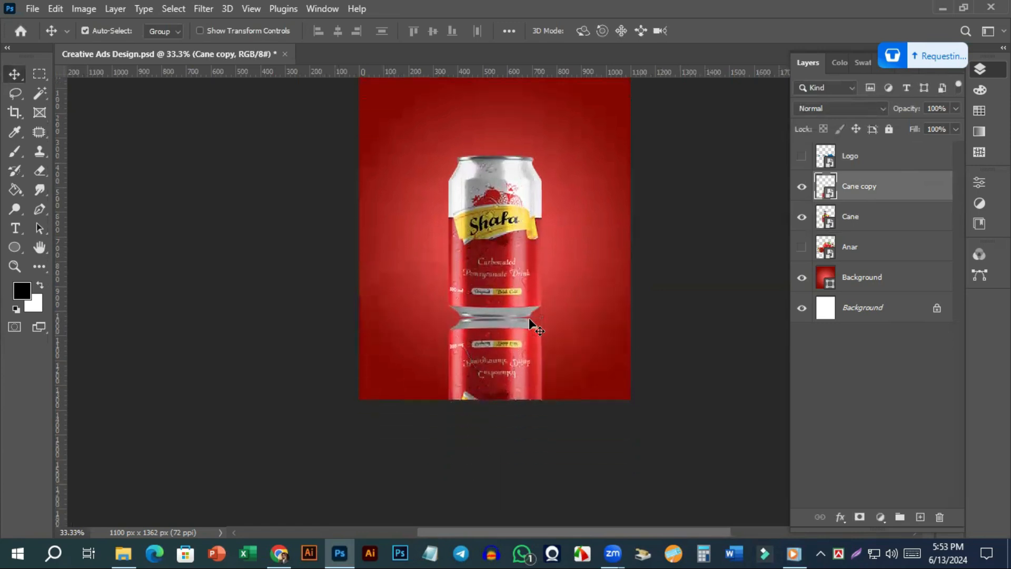
{"action": "scroll", "coordinate": [496, 365], "scroll_direction": "up", "scroll_amount": 1}
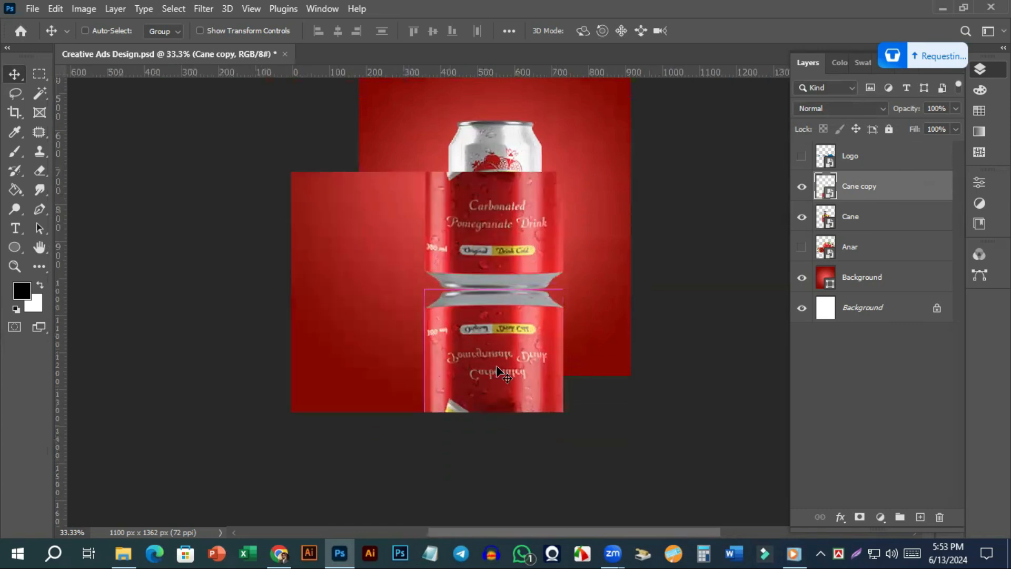
{"action": "left_click", "coordinate": [802, 187]}
{"action": "left_click", "coordinate": [802, 187]}
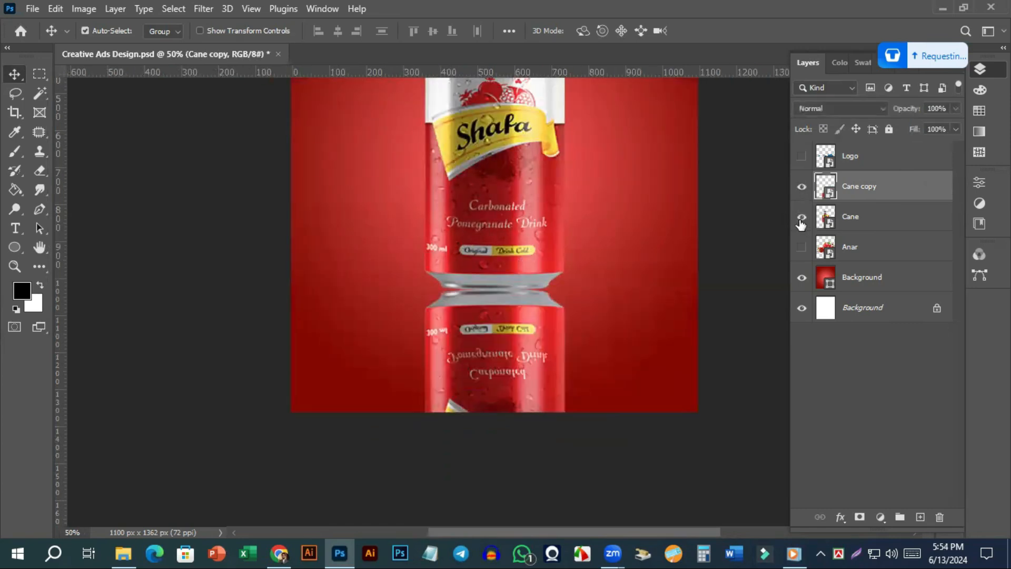
{"action": "left_click", "coordinate": [801, 220]}
{"action": "left_click", "coordinate": [801, 220]}
{"action": "left_click", "coordinate": [802, 188]}
{"action": "left_click", "coordinate": [803, 188]}
Rasterize the Cane copy layer containing the flipped can
{"action": "right_click", "coordinate": [861, 190]}
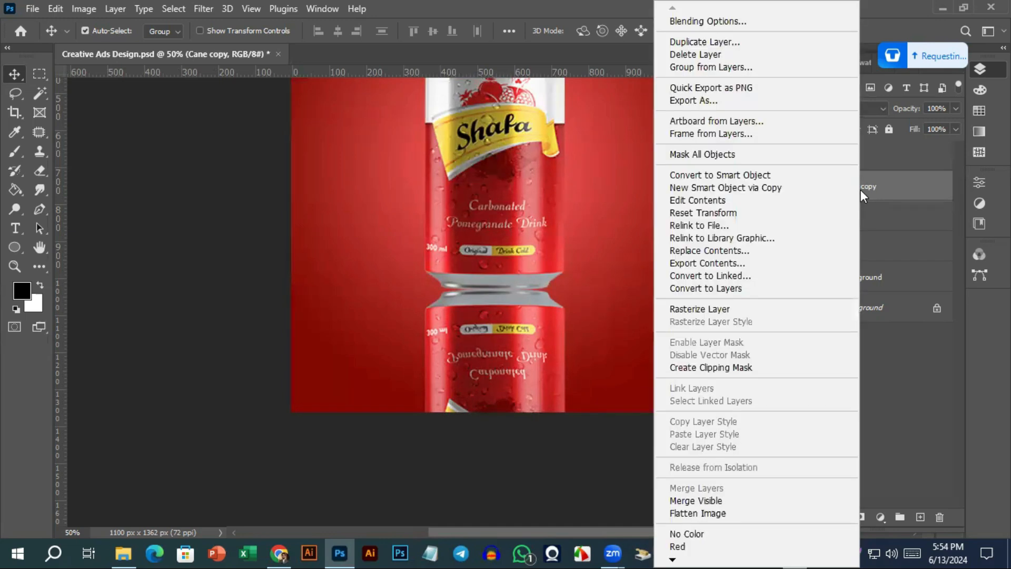
{"action": "left_click", "coordinate": [708, 309]}
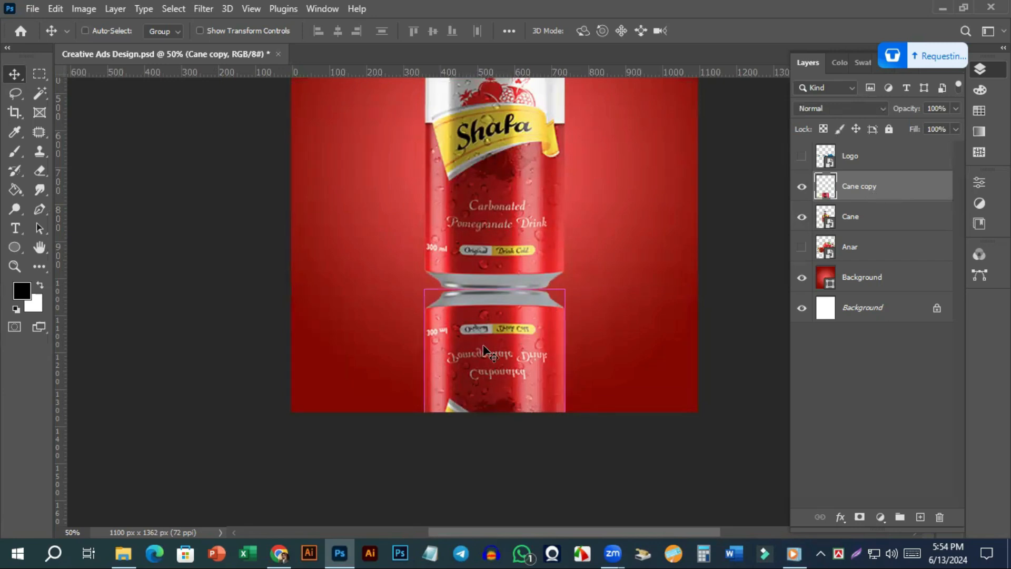
{"action": "key", "text": "ctrl+plus"}
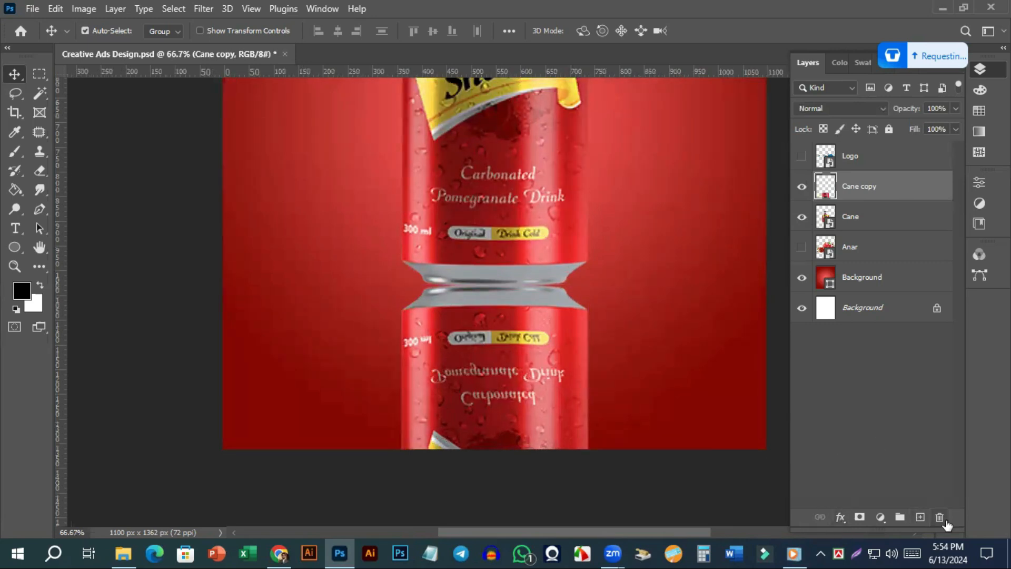
{"action": "left_click", "coordinate": [843, 519]}
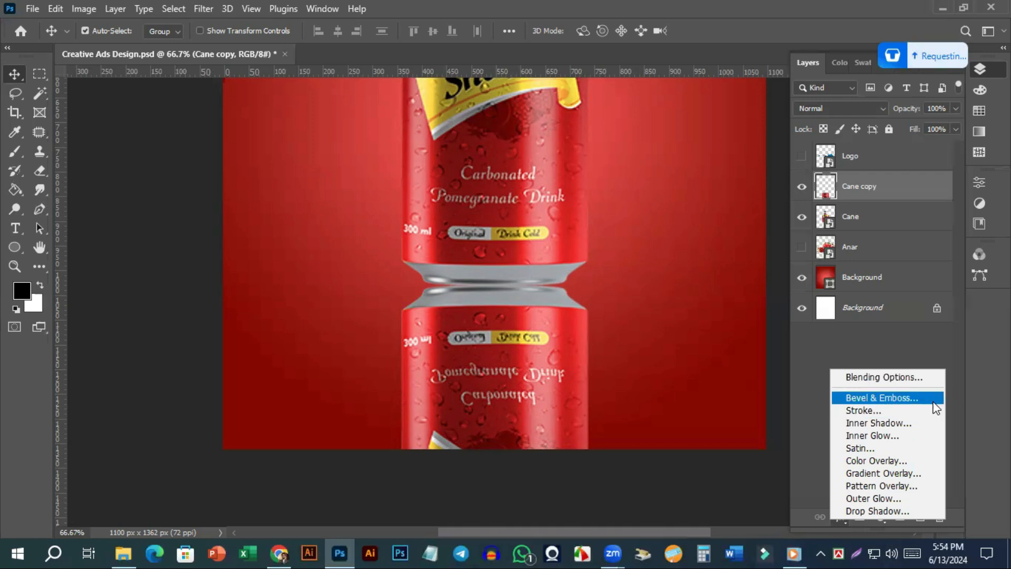
{"action": "left_click", "coordinate": [839, 524]}
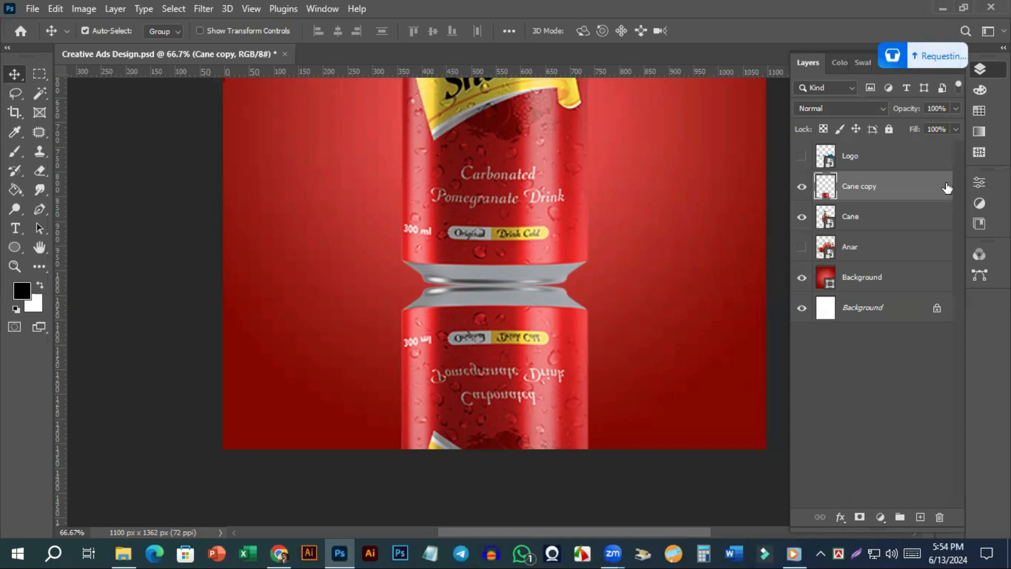
{"action": "double_click", "coordinate": [951, 193]}
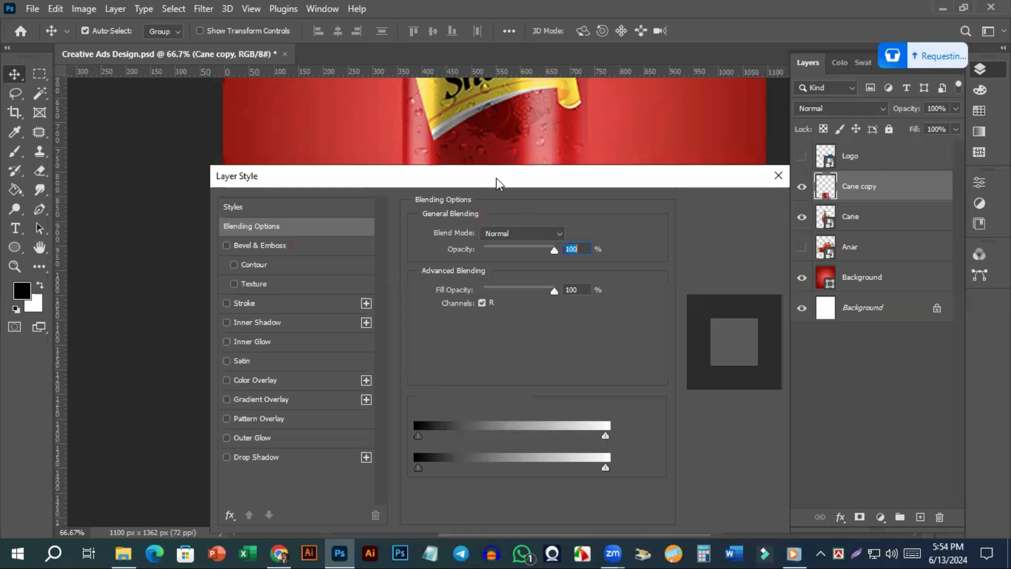
{"action": "left_click_drag", "start_coordinate": [496, 179], "coordinate": [504, 90]}
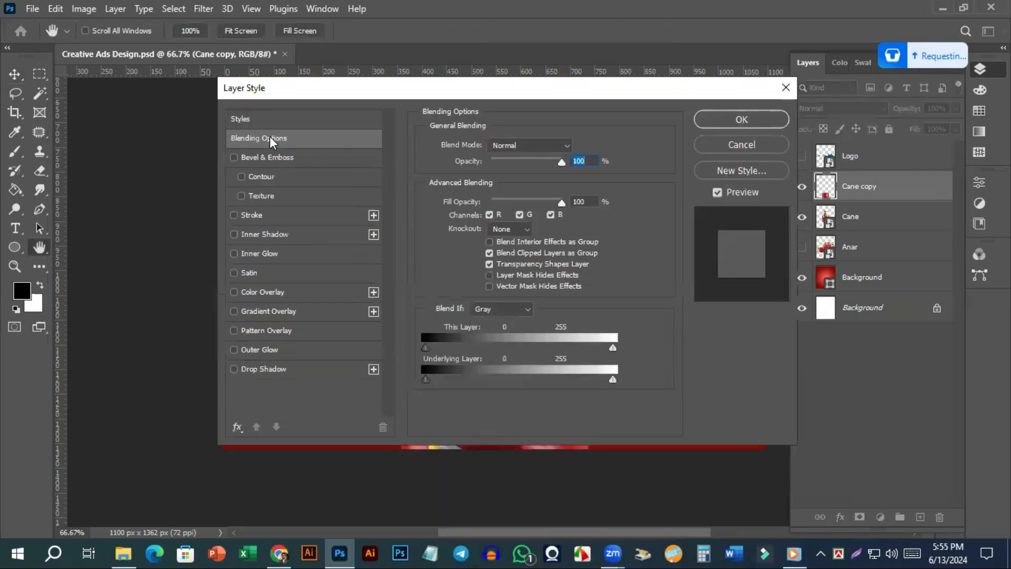
{"action": "left_click", "coordinate": [274, 157]}
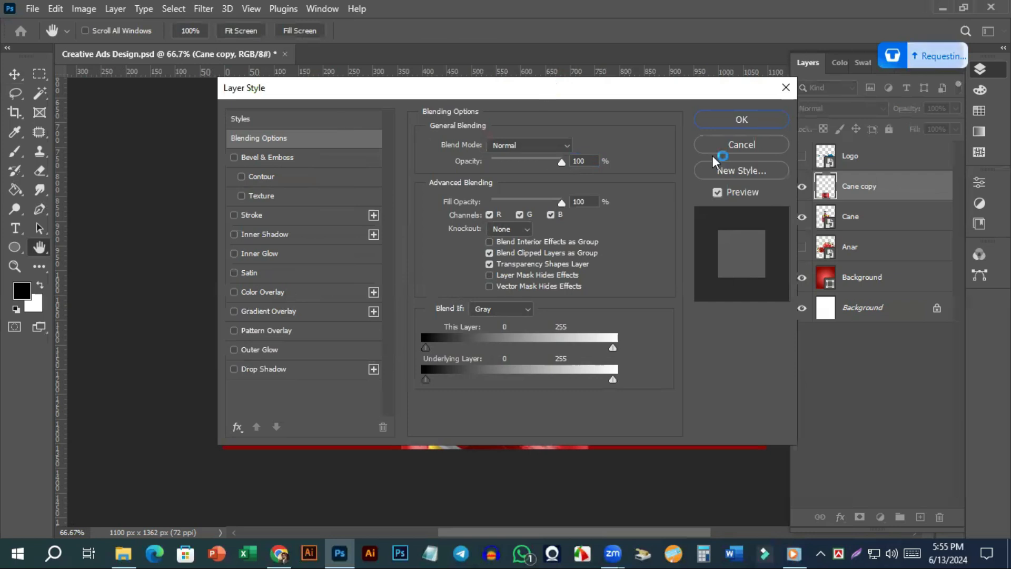
{"action": "key", "text": "Escape"}
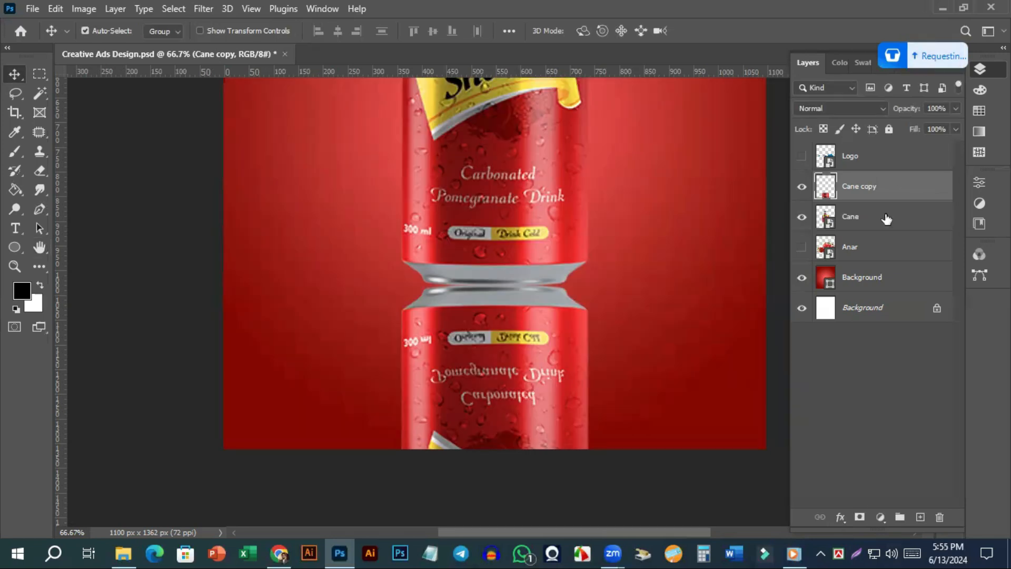
Duplicate the rasterized Cane copy layer
{"action": "left_click", "coordinate": [885, 219]}
{"action": "left_click", "coordinate": [881, 189]}
{"action": "key", "text": "ctrl+j"}
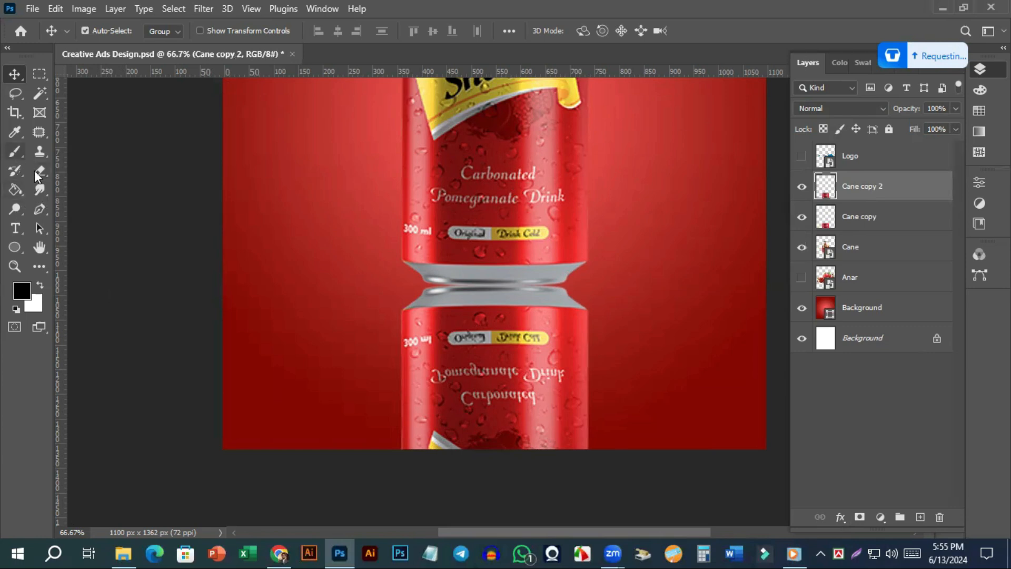
Lightly erase the lower part of the flipped can on Cane copy 2 with a 90 px Eraser at 27% opacity, hiding Cane copy
{"action": "left_click_drag", "start_coordinate": [39, 168], "coordinate": [93, 171]}
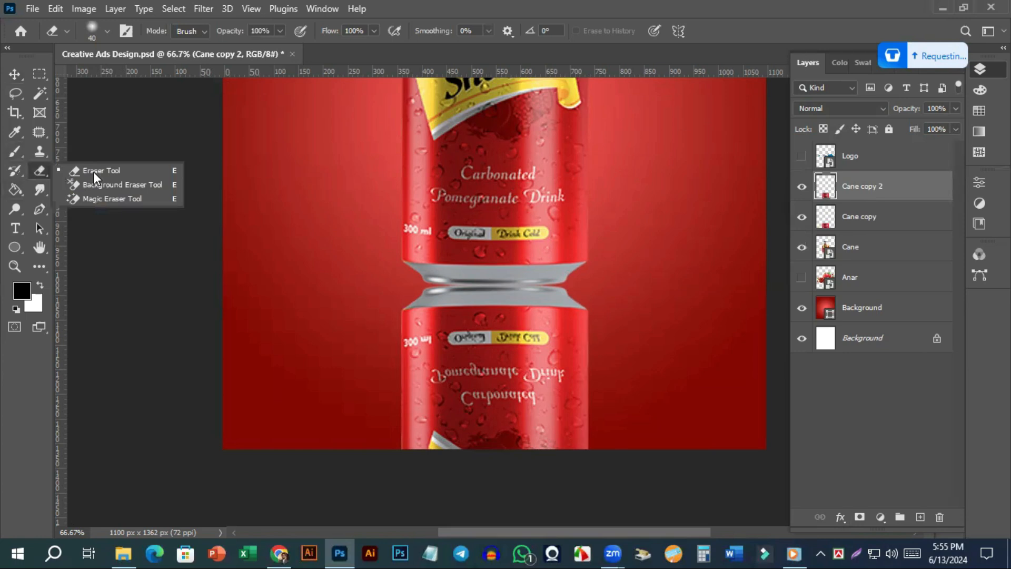
{"action": "key", "text": "bracketright"}
{"action": "key", "text": "bracketright"}
{"action": "key", "text": "bracketright"}
{"action": "key", "text": "bracketright"}
{"action": "key", "text": "bracketright"}
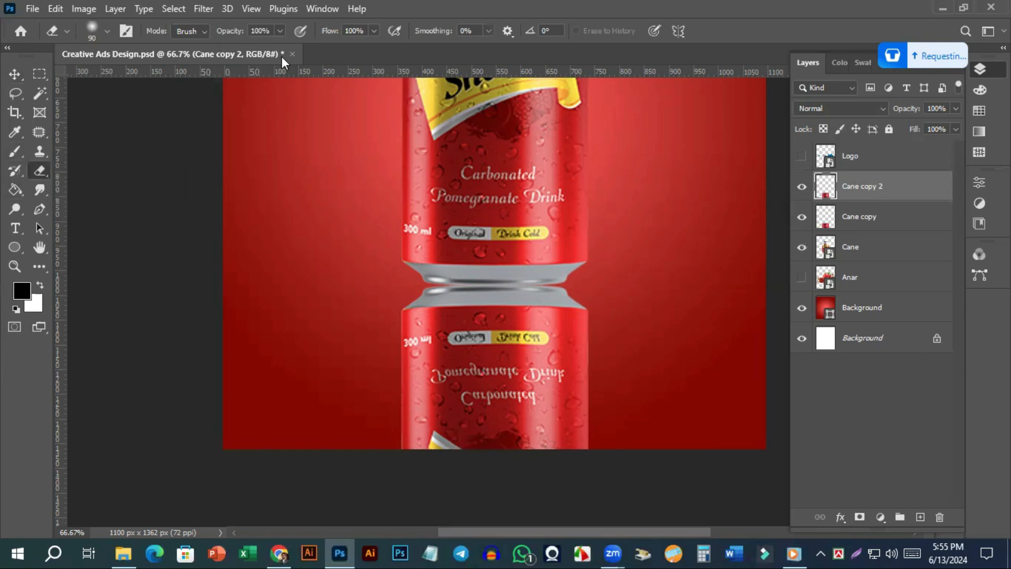
{"action": "left_click", "coordinate": [280, 30]}
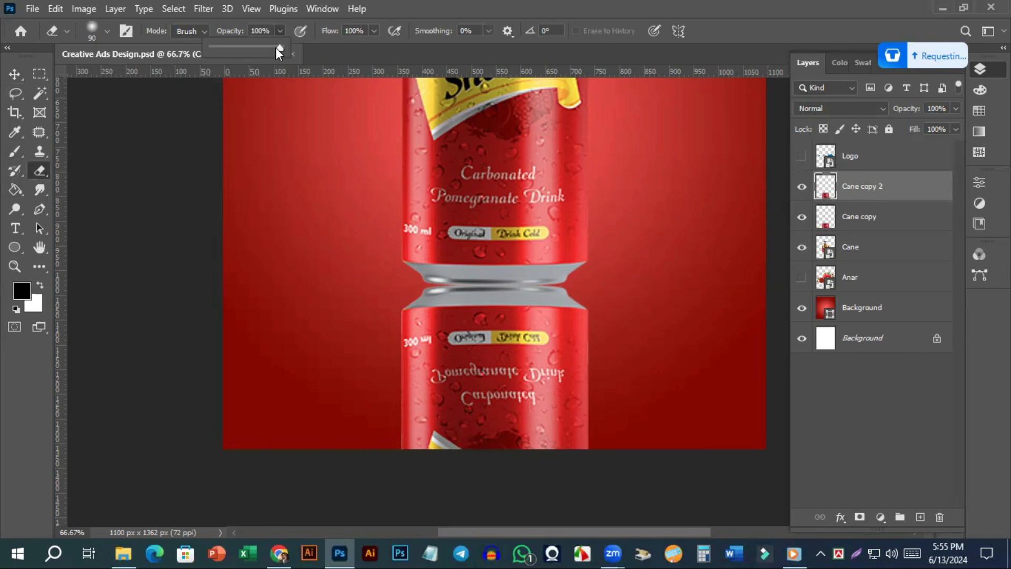
{"action": "left_click", "coordinate": [227, 48]}
{"action": "left_click", "coordinate": [280, 47]}
{"action": "left_click", "coordinate": [230, 47]}
{"action": "left_click", "coordinate": [803, 216]}
{"action": "left_click", "coordinate": [802, 217]}
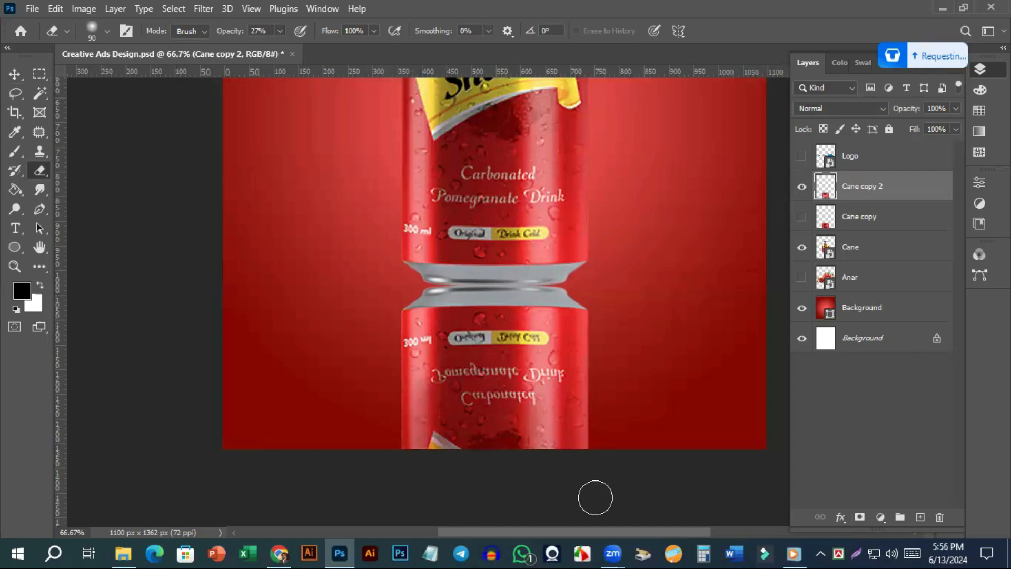
Erase the lower end of the flipped can on Cane copy 2 with the Eraser at 100% opacity
{"action": "left_click", "coordinate": [280, 31]}
{"action": "key", "text": "0"}
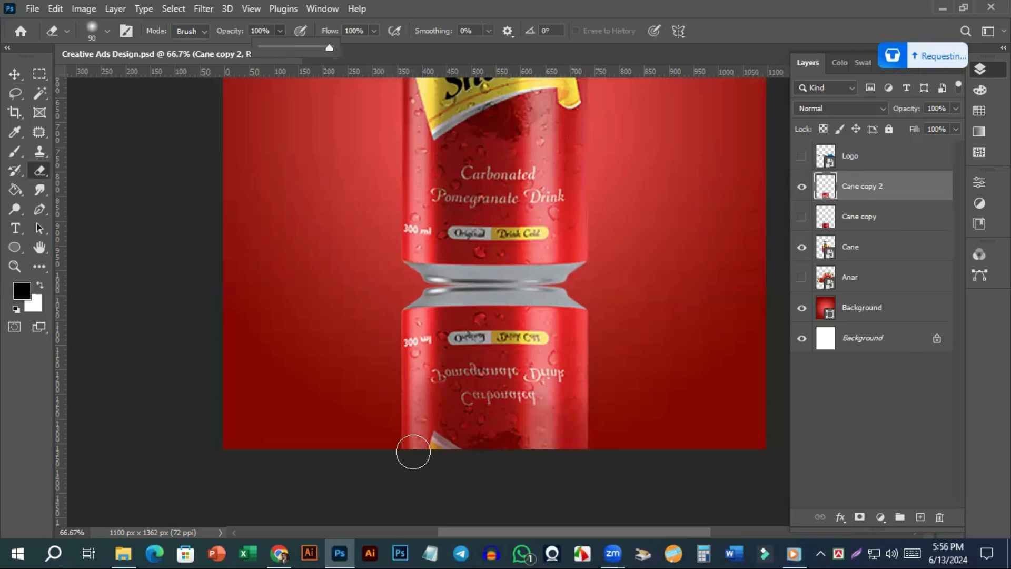
{"action": "left_click_drag", "start_coordinate": [407, 397], "coordinate": [408, 499]}
{"action": "left_click_drag", "start_coordinate": [414, 442], "coordinate": [408, 393]}
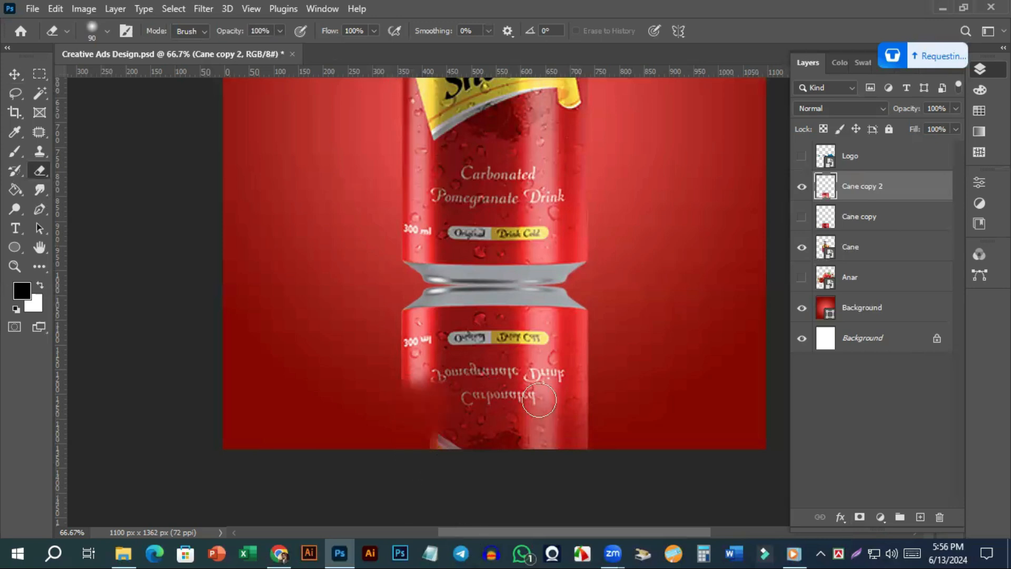
{"action": "left_click_drag", "start_coordinate": [538, 400], "coordinate": [540, 445]}
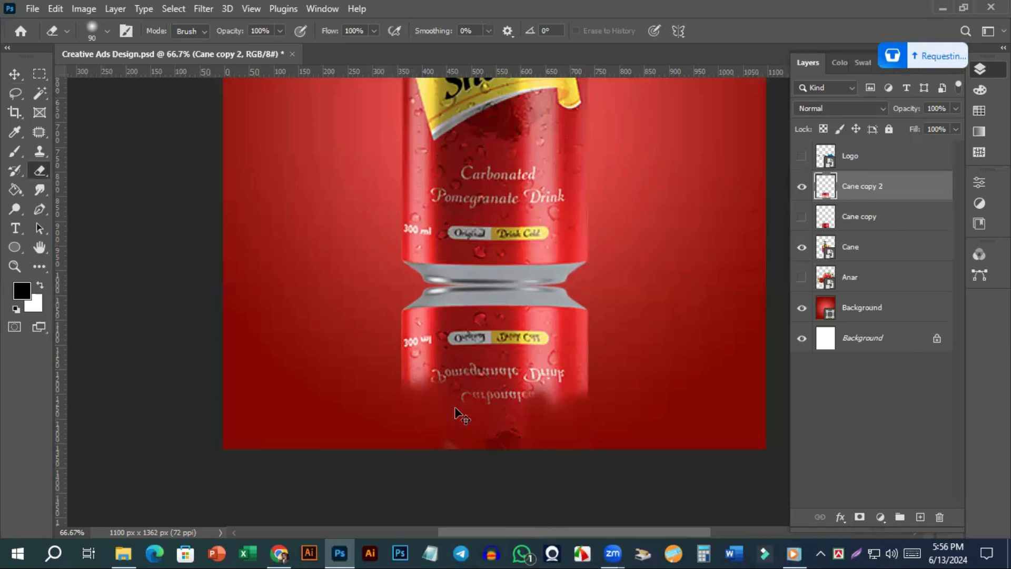
Undo the Eraser strokes on Cane copy 2 and the hiding of the Cane copy layer
{"action": "key", "text": "ctrl+z"}
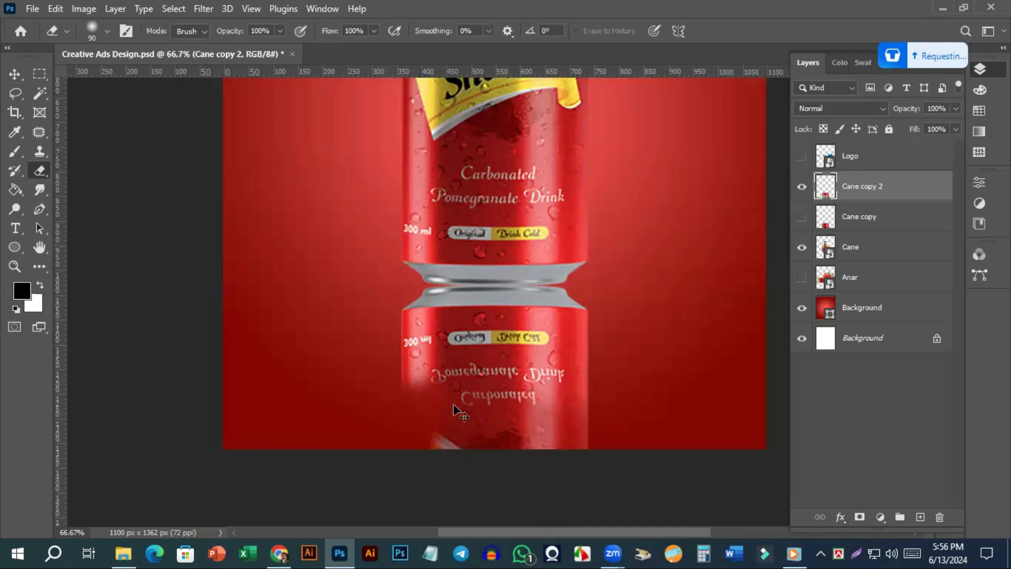
{"action": "key", "text": "ctrl+z"}
{"action": "key", "text": "ctrl+z"}
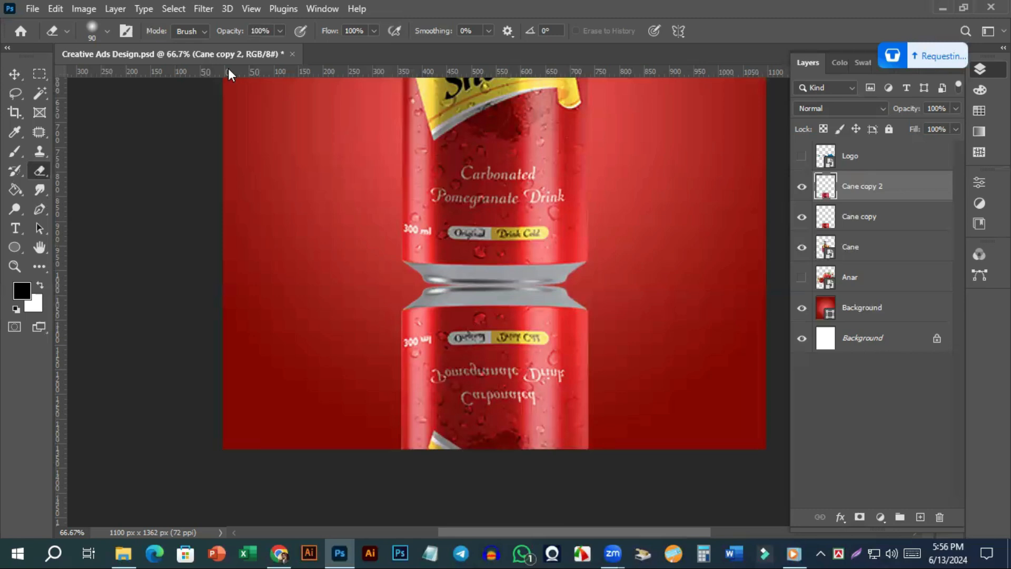
Set the Eraser to 26% opacity and enlarge its soft brush to 400 px
{"action": "left_click", "coordinate": [280, 30]}
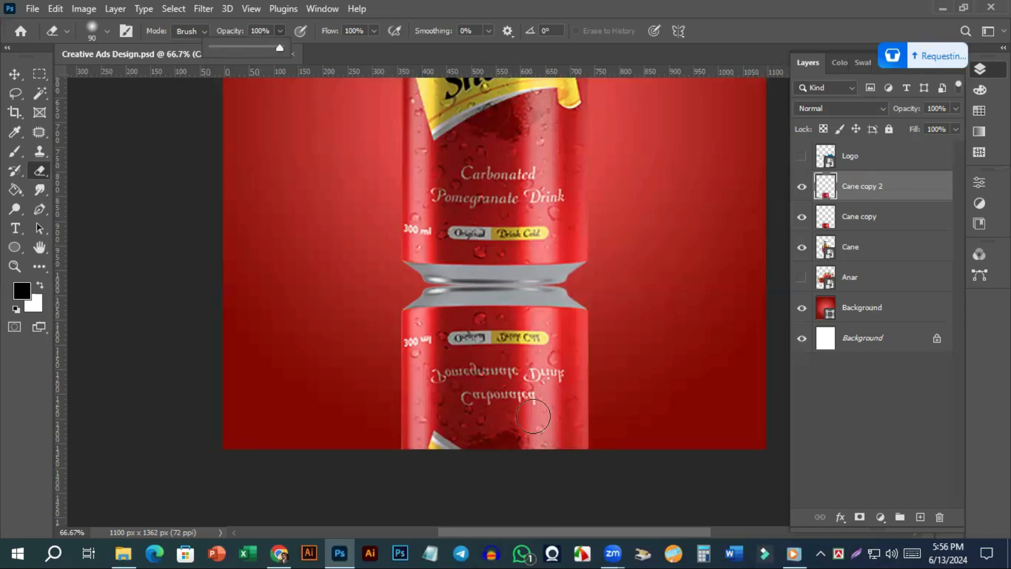
{"action": "key", "text": "2"}
{"action": "key", "text": "6"}
{"action": "key", "text": "bracketright"}
{"action": "key", "text": "bracketright"}
{"action": "key", "text": "bracketright"}
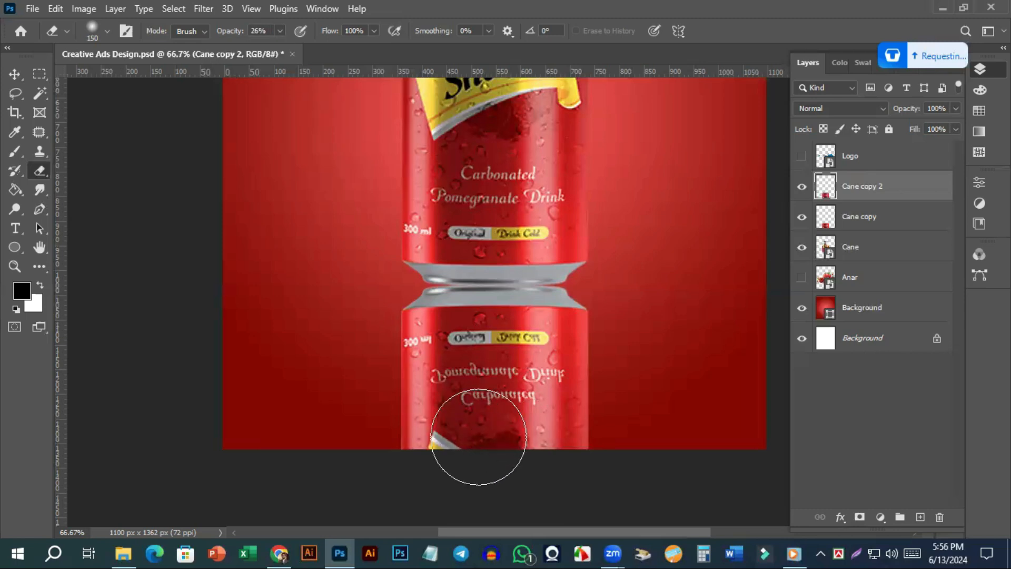
{"action": "key", "text": "bracketleft"}
{"action": "key", "text": "bracketleft"}
{"action": "key", "text": "bracketleft"}
{"action": "key", "text": "bracketleft"}
{"action": "key", "text": "bracketleft"}
{"action": "key", "text": "bracketleft"}
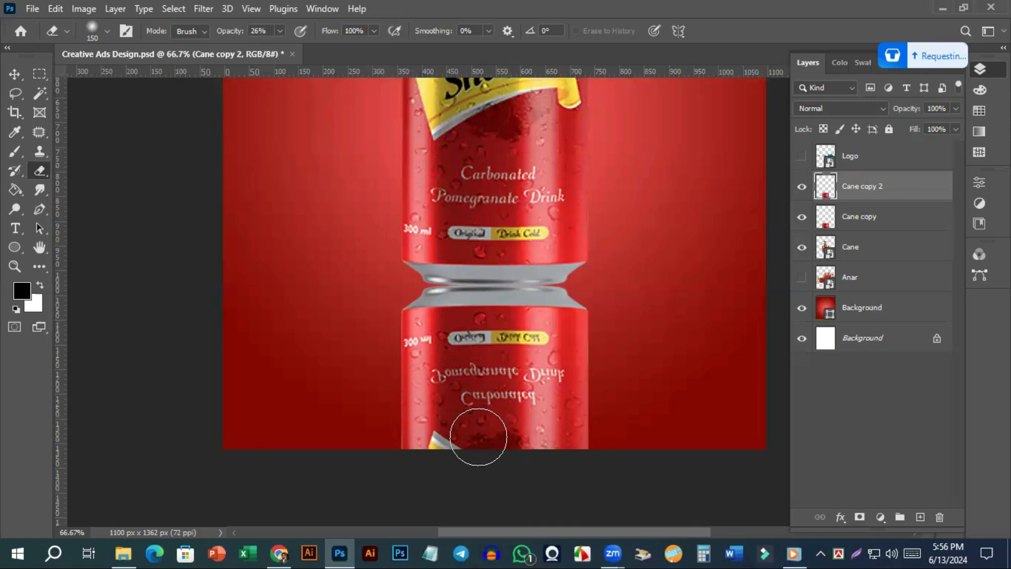
{"action": "key", "text": "bracketright"}
{"action": "key", "text": "bracketright"}
{"action": "key", "text": "bracketright"}
{"action": "key", "text": "bracketright"}
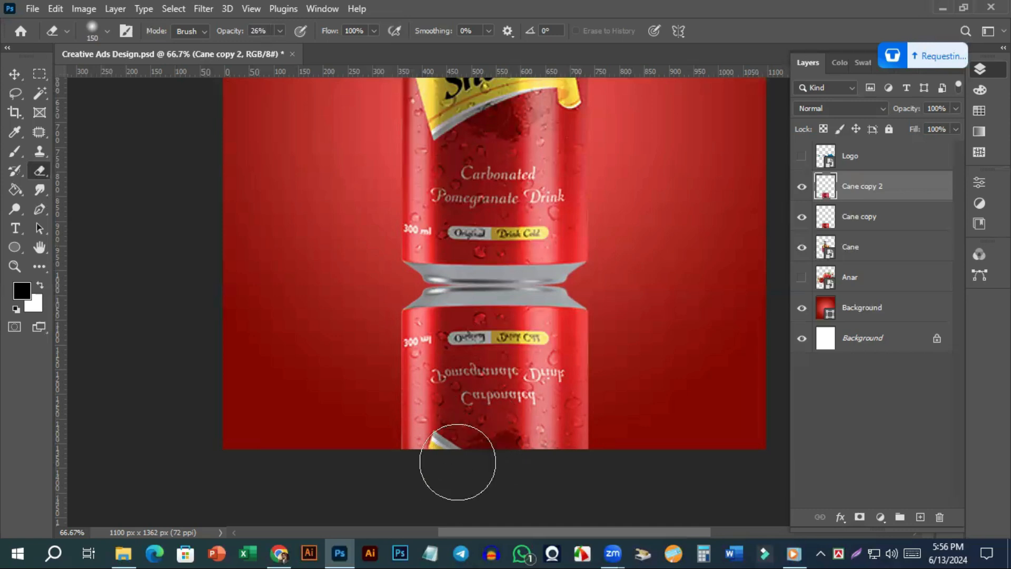
{"action": "key", "text": "bracketright"}
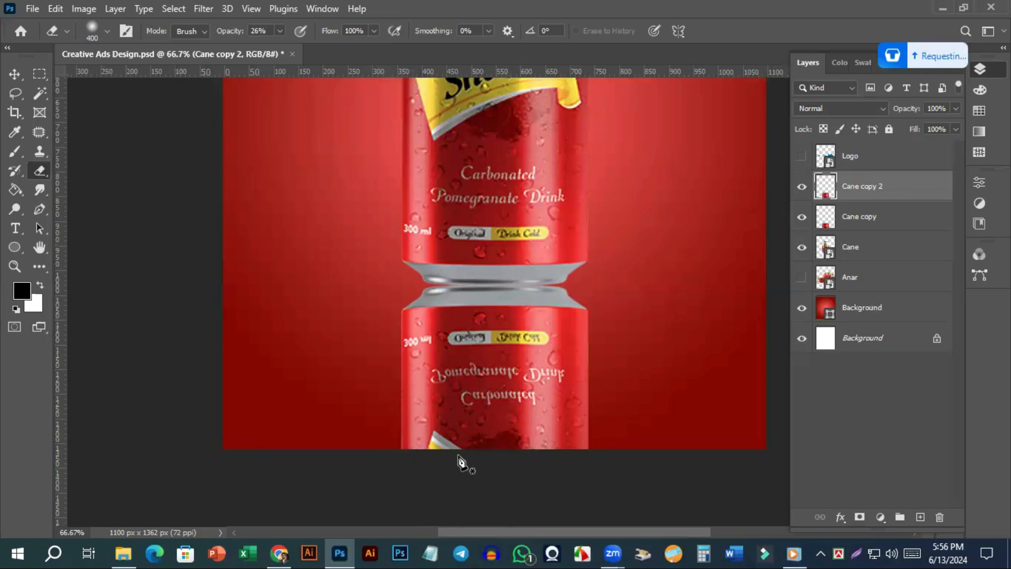
{"action": "key", "text": "p"}
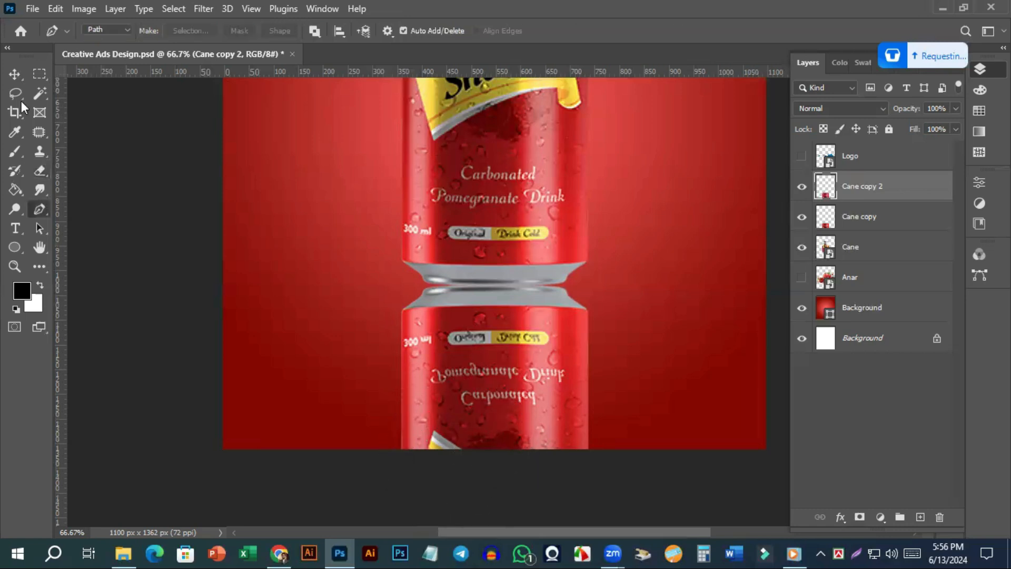
{"action": "left_click", "coordinate": [40, 172]}
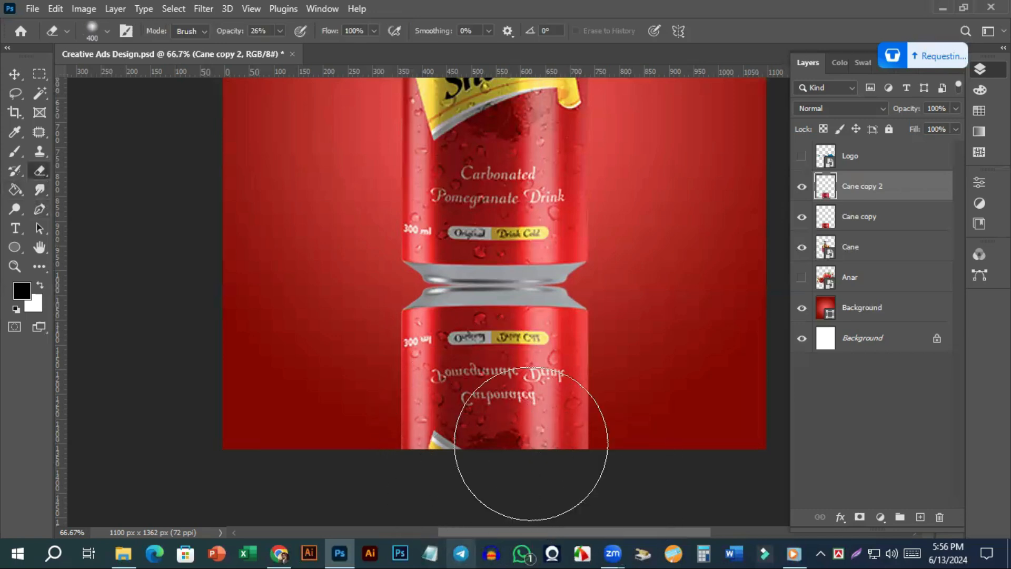
Fade the lower part of the flipped can on Cane copy 2 with the Eraser at 47% opacity, keeping Cane copy hidden
{"action": "left_click", "coordinate": [279, 30]}
{"action": "left_click", "coordinate": [440, 490]}
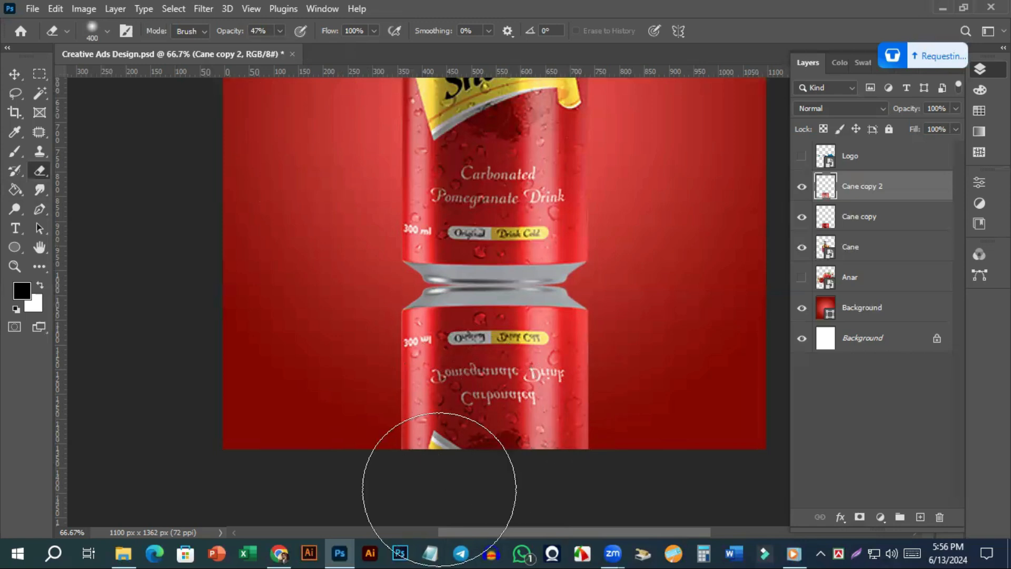
{"action": "left_click", "coordinate": [802, 225]}
{"action": "scroll", "coordinate": [458, 416], "scroll_direction": "down", "scroll_amount": 3}
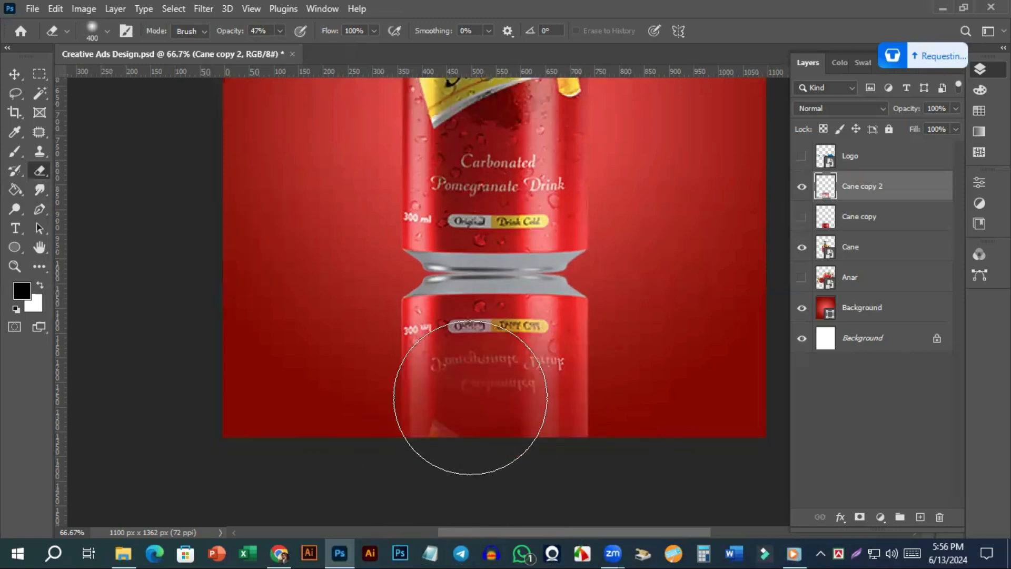
{"action": "scroll", "coordinate": [410, 408], "scroll_direction": "down", "scroll_amount": 1}
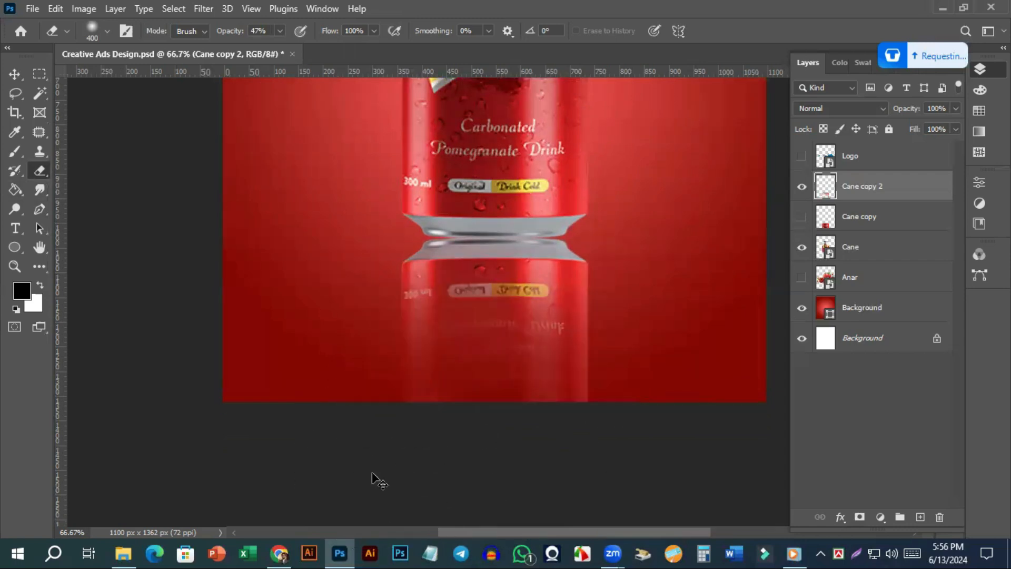
Compare the reflection with Cane copy 2 hidden and shown, and fade its lower right side further with the Eraser
{"action": "scroll", "coordinate": [373, 474], "scroll_direction": "down", "scroll_amount": 2, "text": "alt"}
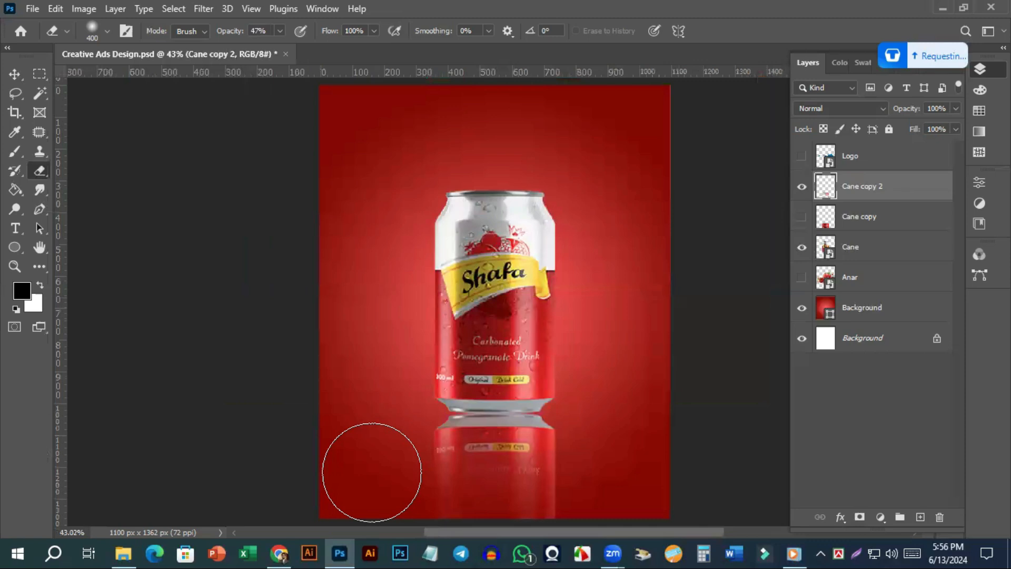
{"action": "scroll", "coordinate": [537, 411], "scroll_direction": "down", "scroll_amount": 4}
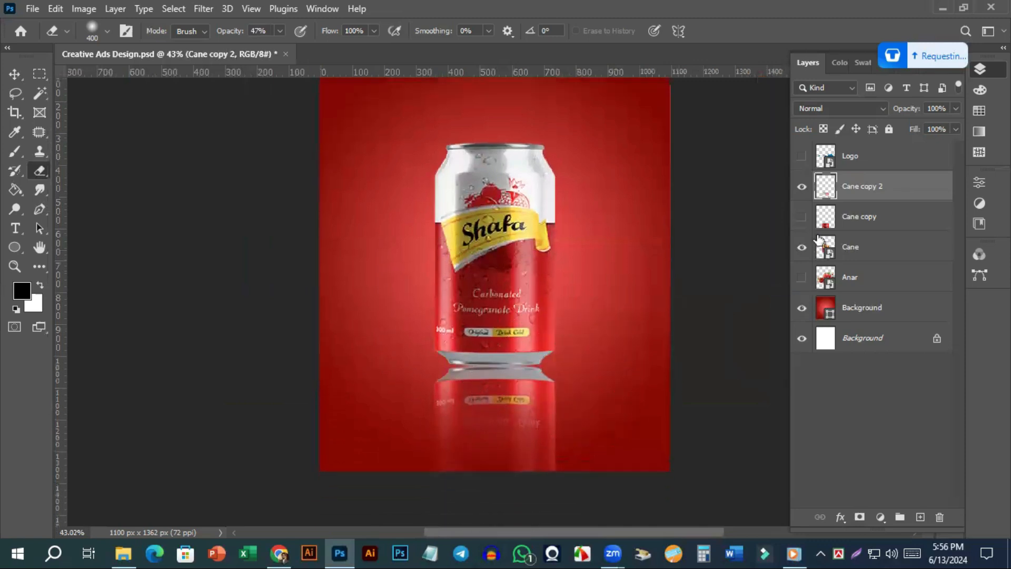
{"action": "left_click", "coordinate": [802, 188]}
{"action": "left_click", "coordinate": [802, 187]}
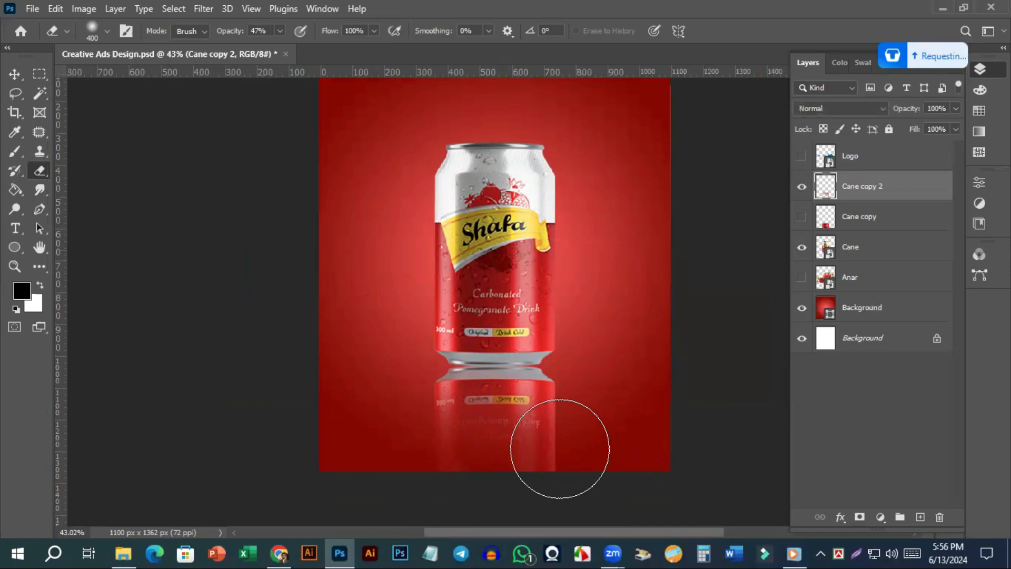
{"action": "mouse_move", "coordinate": [542, 432]}
{"action": "left_mouse_down"}
{"action": "mouse_move", "coordinate": [522, 515]}
{"action": "mouse_move", "coordinate": [429, 417]}
{"action": "mouse_move", "coordinate": [392, 517]}
{"action": "mouse_move", "coordinate": [508, 471]}
{"action": "mouse_move", "coordinate": [611, 394]}
{"action": "left_mouse_up"}
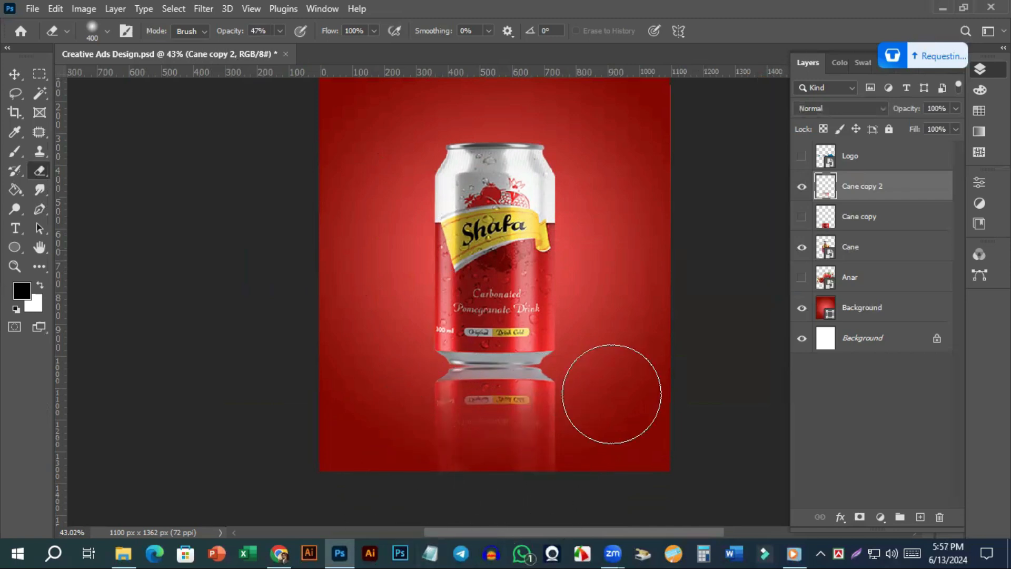
Show the Cane copy layer, hide Cane copy 2, and make Cane copy the active layer
{"action": "left_click", "coordinate": [802, 217]}
{"action": "left_click", "coordinate": [801, 187]}
{"action": "double_click", "coordinate": [867, 188]}
{"action": "key", "text": "Return"}
{"action": "left_click", "coordinate": [866, 221]}
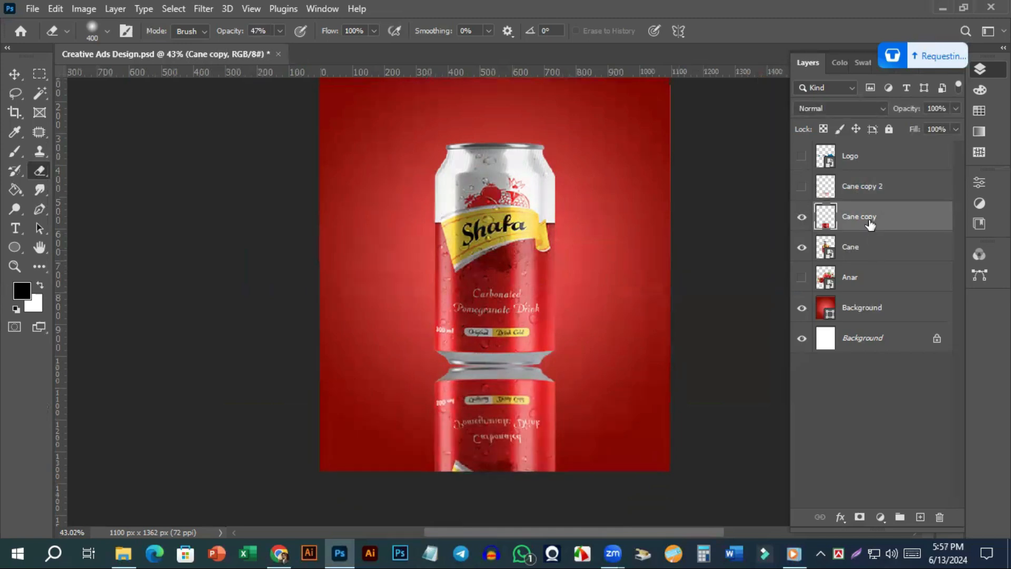
Add a white layer mask to Cane copy and make the mask active for editing
{"action": "left_click", "coordinate": [860, 518]}
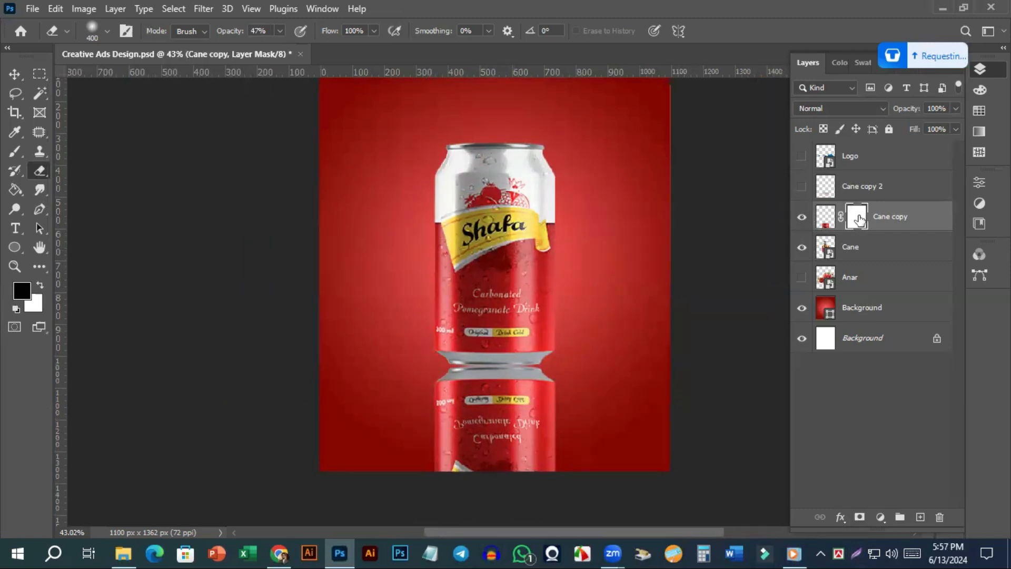
{"action": "left_click", "coordinate": [826, 218]}
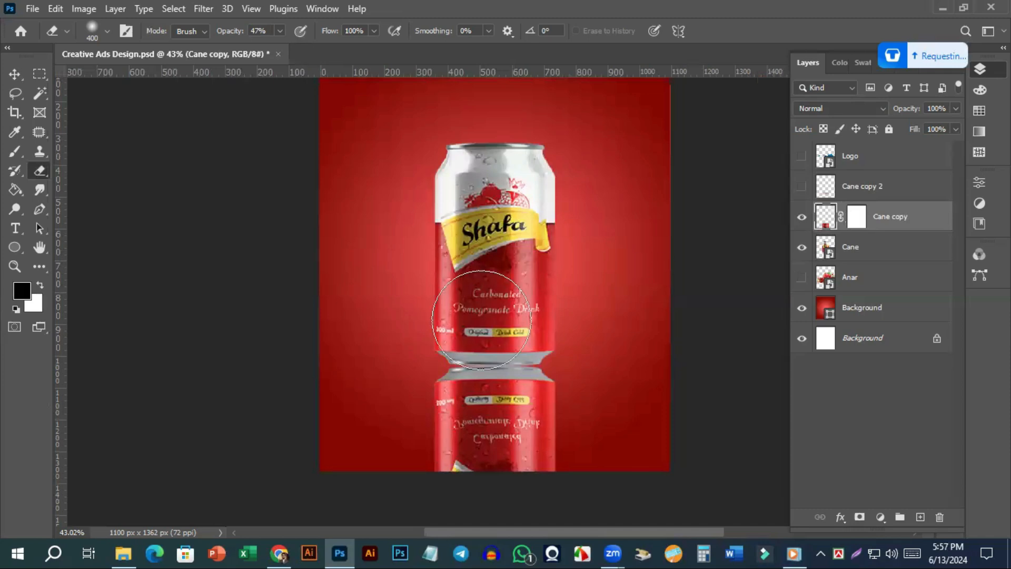
{"action": "left_click", "coordinate": [843, 221]}
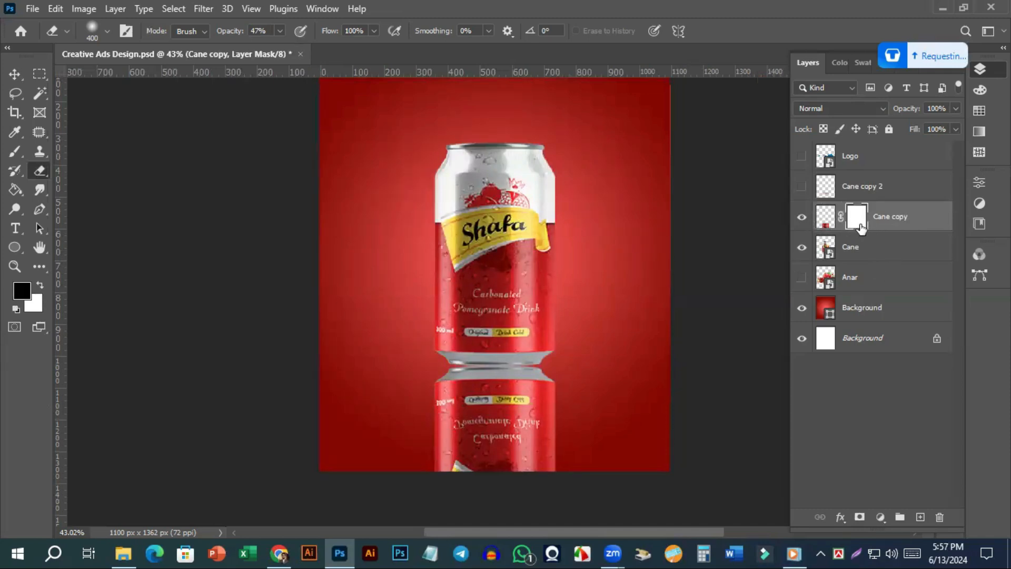
Switch to the Brush tool and enlarge its soft tip to 200 px for painting on the Cane copy mask
{"action": "left_click", "coordinate": [15, 151]}
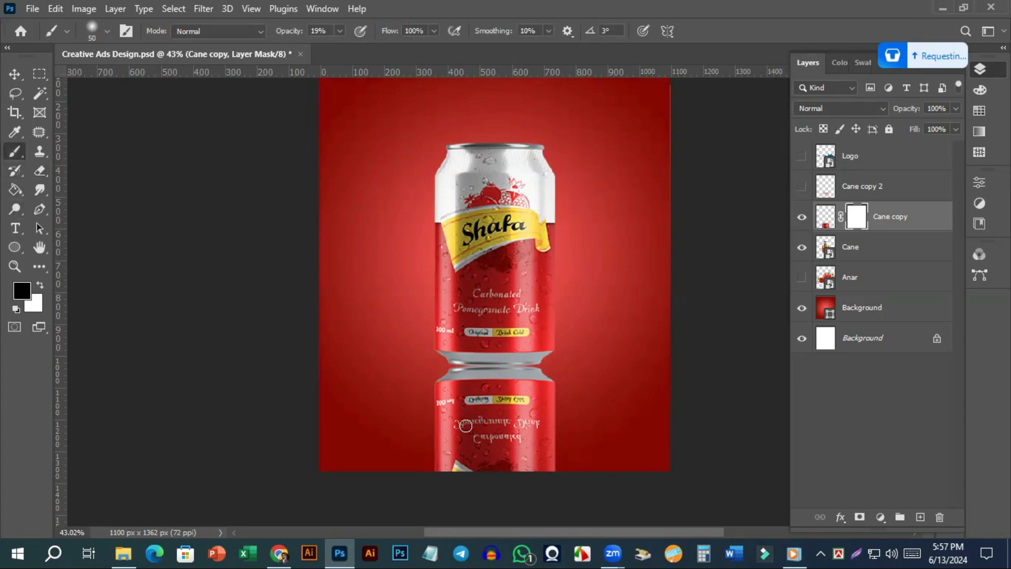
{"action": "key", "text": "bracketright"}
{"action": "key", "text": "bracketright"}
{"action": "key", "text": "bracketright"}
{"action": "key", "text": "bracketright"}
{"action": "key", "text": "bracketright"}
{"action": "key", "text": "bracketright"}
{"action": "key", "text": "bracketright"}
{"action": "key", "text": "bracketright"}
{"action": "key", "text": "bracketright"}
{"action": "scroll", "coordinate": [467, 337], "scroll_direction": "down", "scroll_amount": 2}
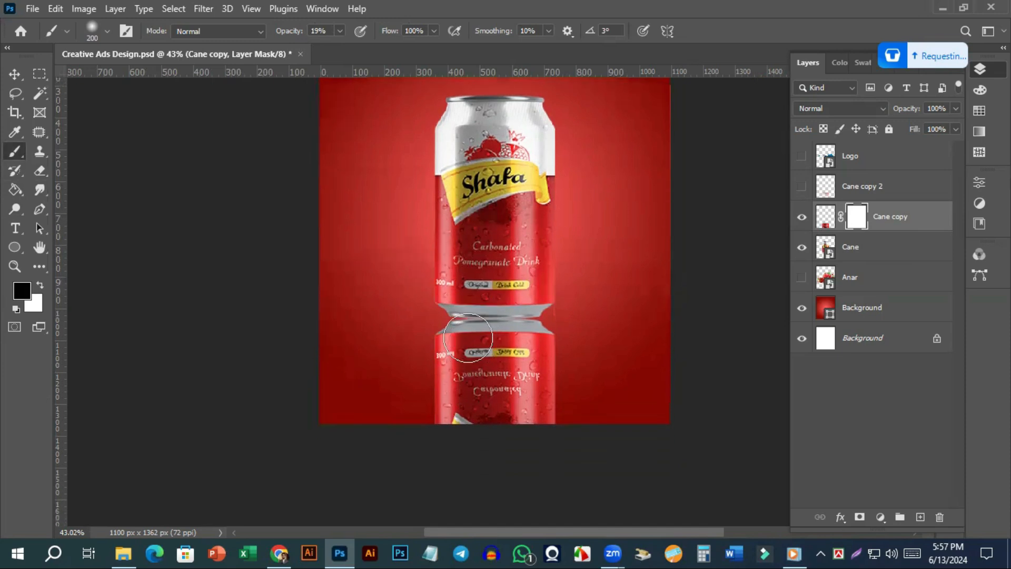
Set the foreground colour to black and the background colour to white, and target the Cane copy layer mask
{"action": "left_click", "coordinate": [23, 293]}
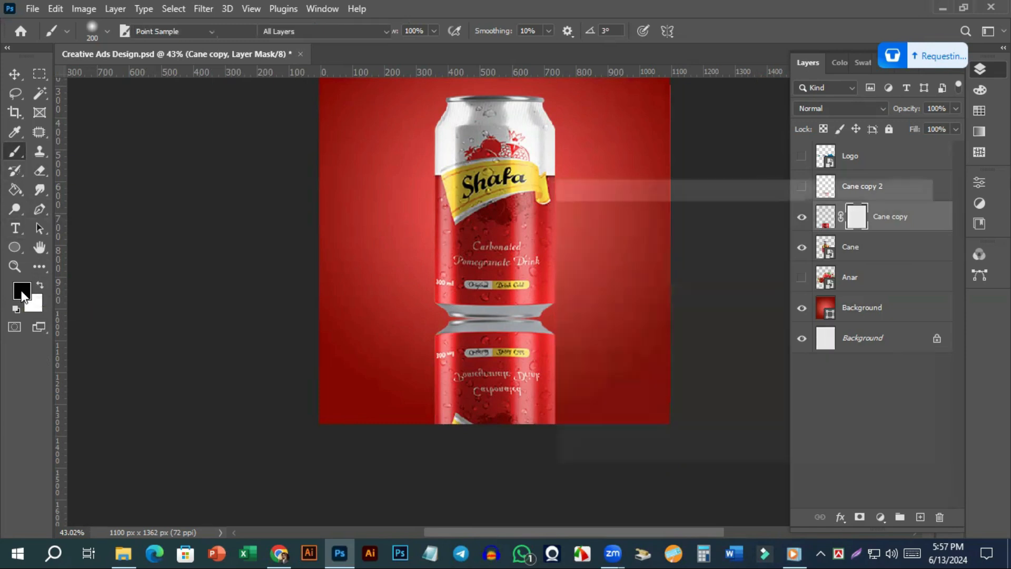
{"action": "left_click", "coordinate": [932, 184]}
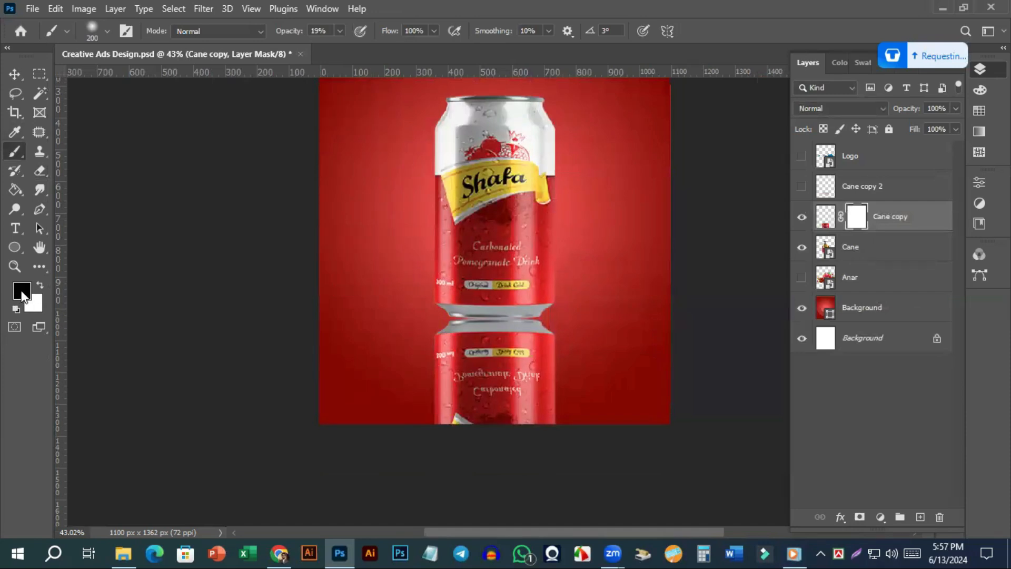
{"action": "left_click_drag", "start_coordinate": [564, 400], "coordinate": [528, 419]}
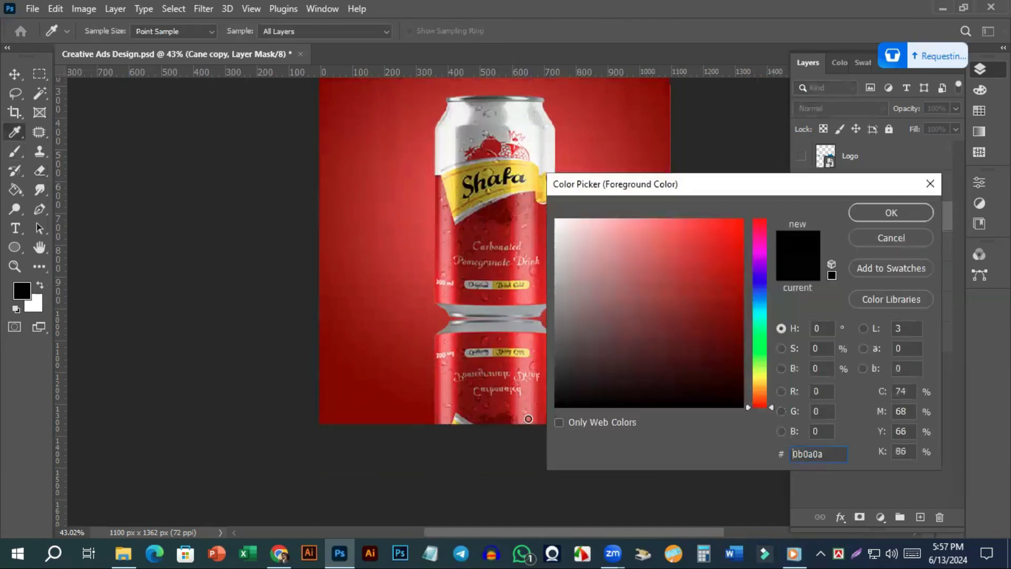
{"action": "left_click", "coordinate": [885, 213]}
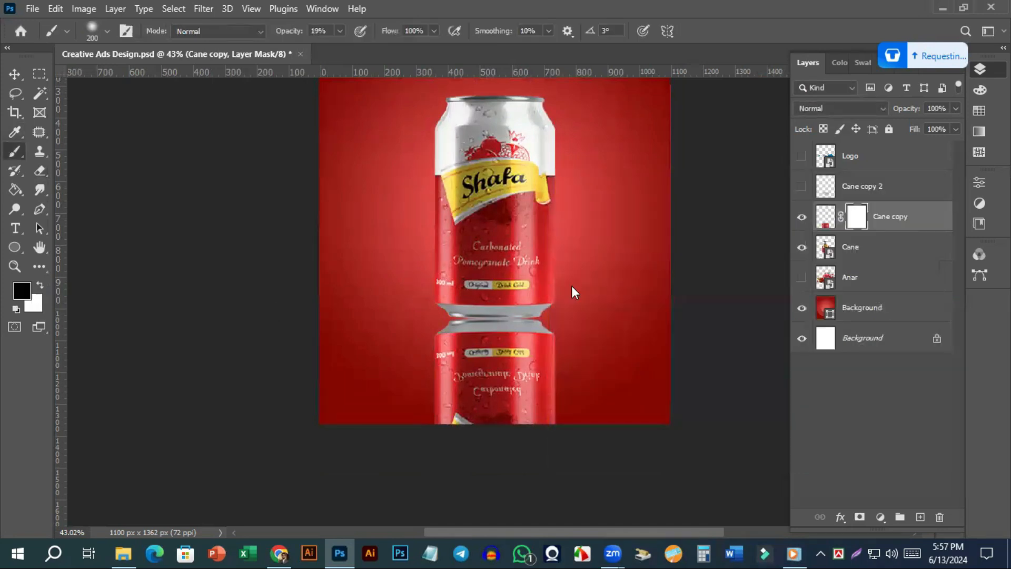
{"action": "left_click_drag", "start_coordinate": [564, 230], "coordinate": [551, 213]}
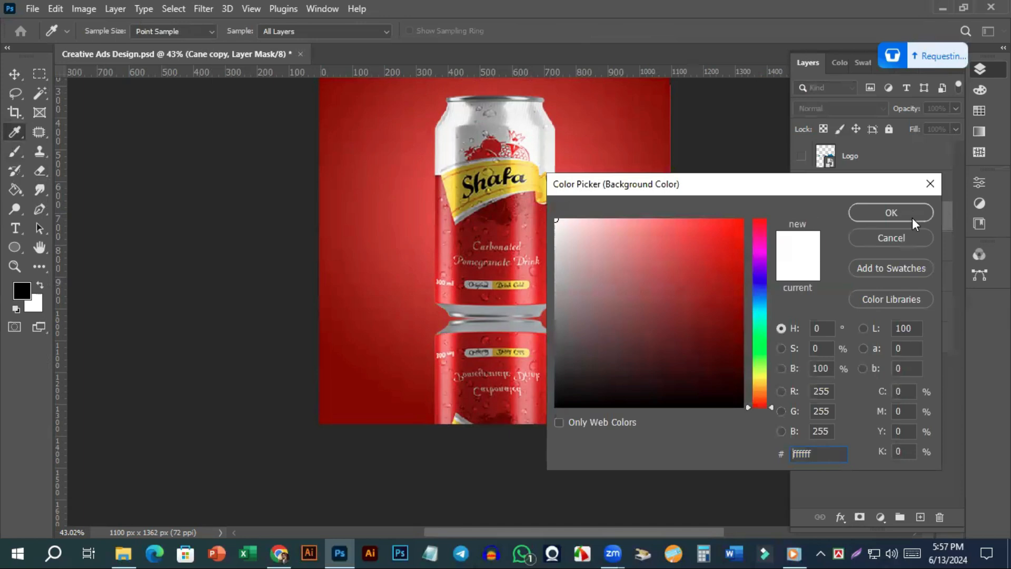
{"action": "left_click", "coordinate": [856, 216]}
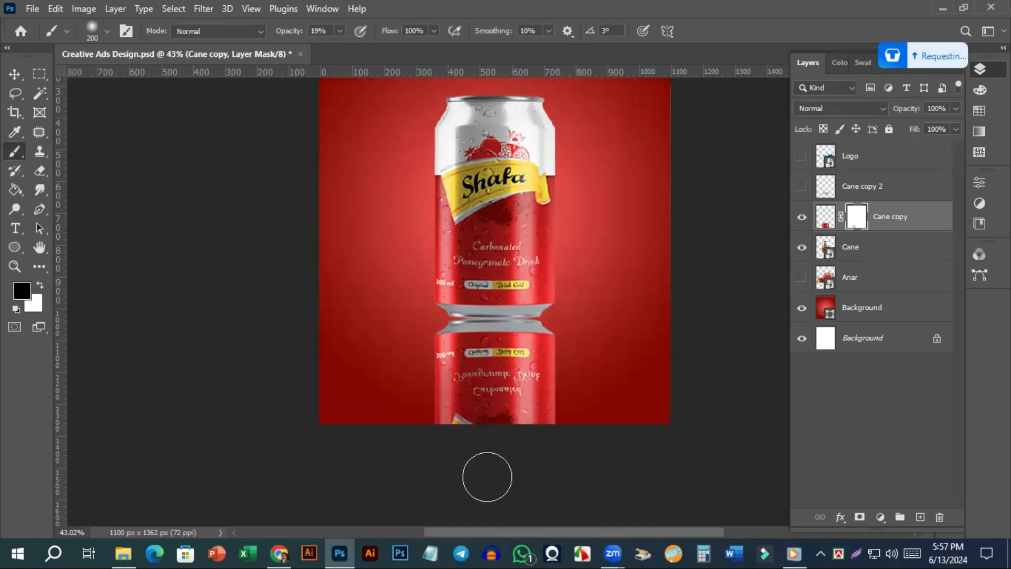
Raise the brush opacity to 100% and paint black on the Cane copy mask over the lower part of the can's reflection
{"action": "left_click", "coordinate": [340, 31]}
{"action": "left_click_drag", "start_coordinate": [340, 48], "coordinate": [396, 52]}
{"action": "mouse_move", "coordinate": [448, 383]}
{"action": "left_mouse_down"}
{"action": "mouse_move", "coordinate": [439, 459]}
{"action": "mouse_move", "coordinate": [459, 379]}
{"action": "mouse_move", "coordinate": [466, 403]}
{"action": "left_mouse_up"}
{"action": "left_click_drag", "start_coordinate": [557, 468], "coordinate": [556, 448]}
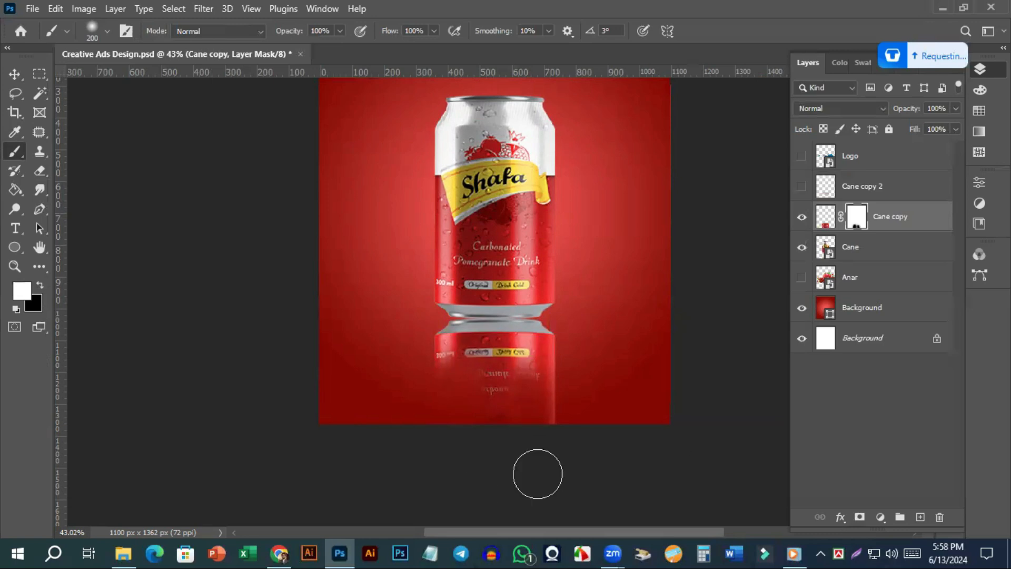
Paint white over the darkened areas of the Cane copy mask to reveal the whole can reflection again
{"action": "left_click_drag", "start_coordinate": [434, 444], "coordinate": [476, 372]}
{"action": "mouse_move", "coordinate": [518, 521]}
{"action": "left_mouse_down"}
{"action": "mouse_move", "coordinate": [541, 384]}
{"action": "mouse_move", "coordinate": [554, 512]}
{"action": "mouse_move", "coordinate": [483, 398]}
{"action": "mouse_move", "coordinate": [479, 471]}
{"action": "mouse_move", "coordinate": [522, 380]}
{"action": "mouse_move", "coordinate": [519, 450]}
{"action": "left_mouse_up"}
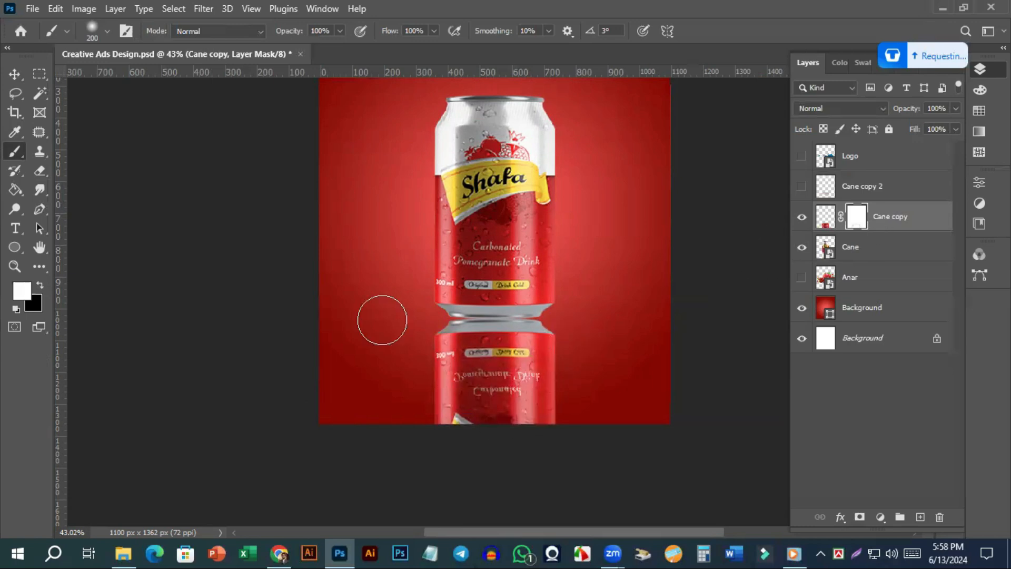
Set the foreground colour to black and the brush opacity to 46%, and paint over the lower reflection on the Cane copy mask
{"action": "left_click", "coordinate": [40, 287]}
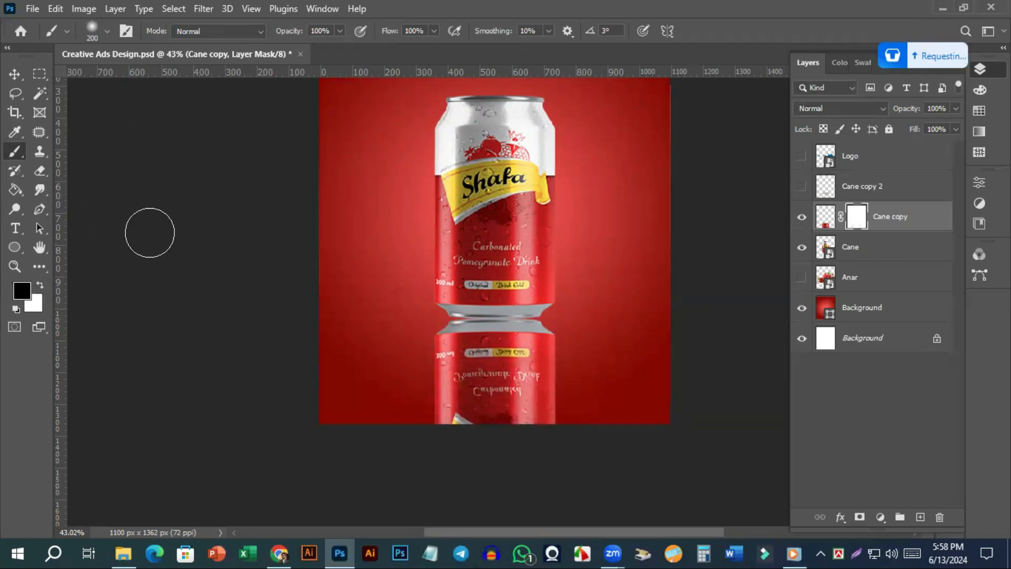
{"action": "left_click", "coordinate": [340, 31]}
{"action": "left_click_drag", "start_coordinate": [302, 49], "coordinate": [304, 49]}
{"action": "mouse_move", "coordinate": [453, 395]}
{"action": "left_mouse_down"}
{"action": "mouse_move", "coordinate": [546, 372]}
{"action": "mouse_move", "coordinate": [530, 474]}
{"action": "left_mouse_up"}
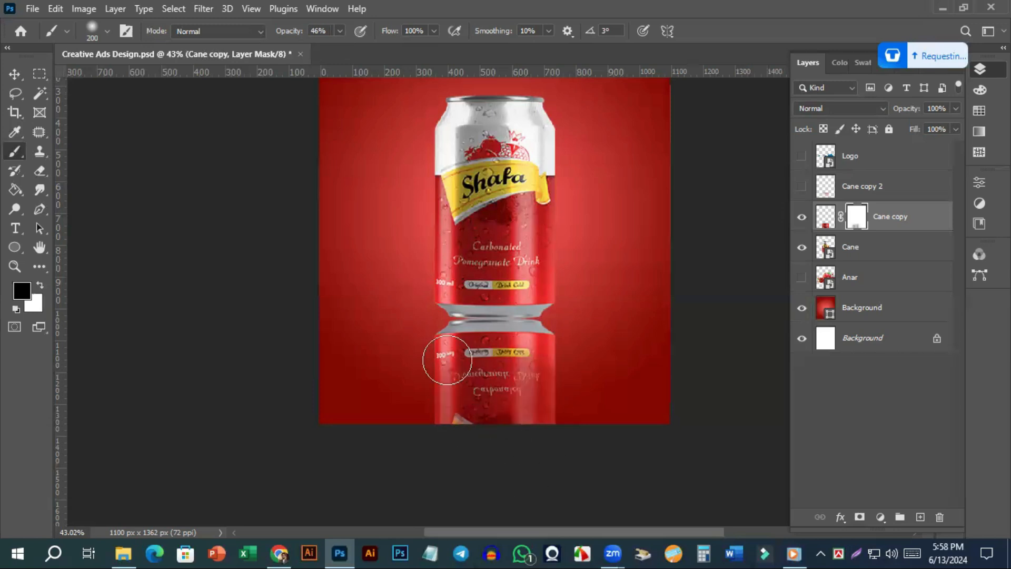
{"action": "left_click_drag", "start_coordinate": [437, 443], "coordinate": [446, 362]}
{"action": "left_click_drag", "start_coordinate": [529, 456], "coordinate": [529, 390]}
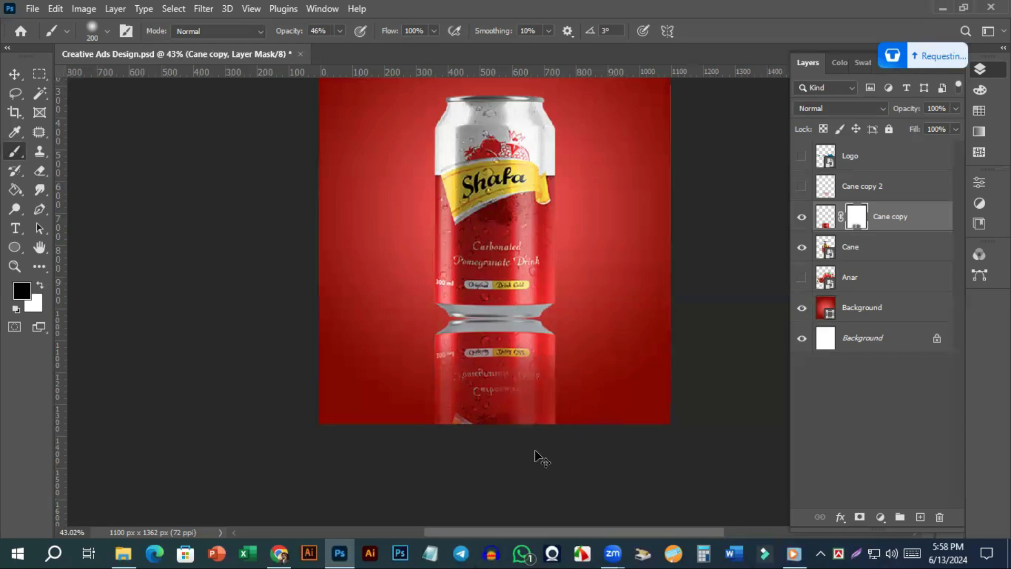
Undo the last brush strokes and remove the layer mask from Cane copy, leaving the layer unmasked
{"action": "key", "text": "ctrl+z"}
{"action": "key", "text": "ctrl+z"}
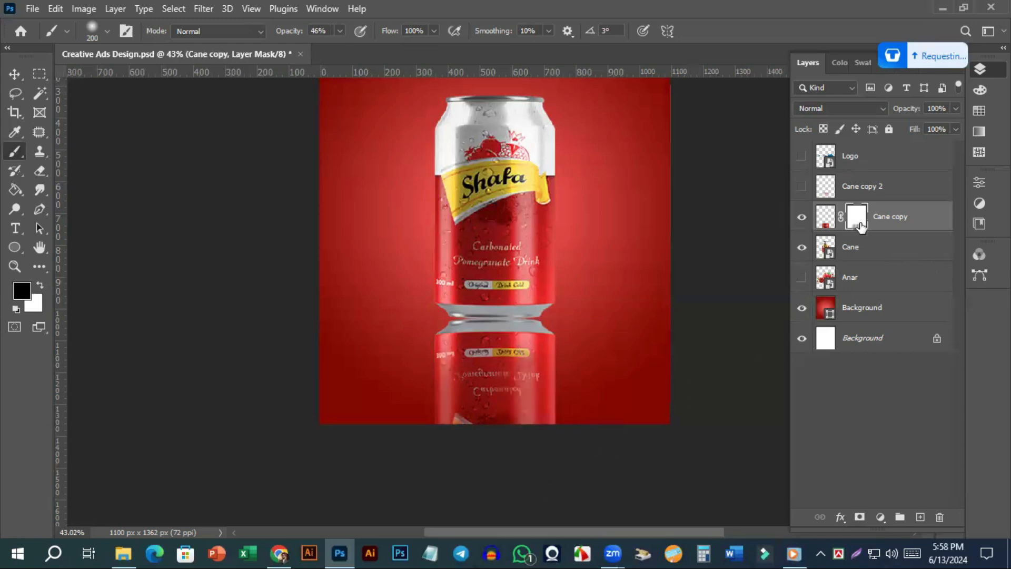
{"action": "key", "text": "Delete"}
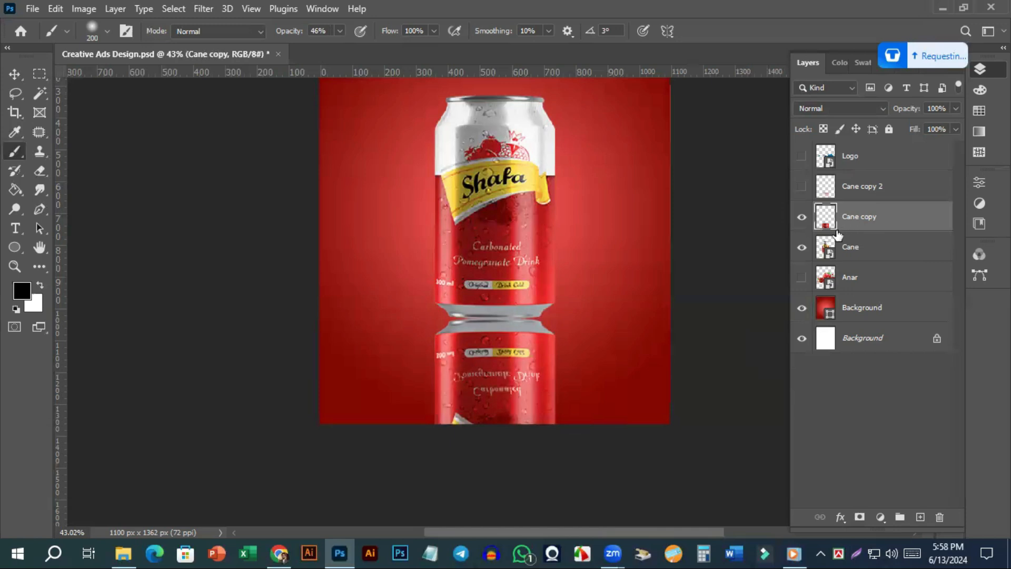
{"action": "left_click", "coordinate": [859, 517]}
{"action": "key", "text": "ctrl+z"}
Open the Customize Toolbar dialog and move it slightly closer to the toolbar
{"action": "left_click", "coordinate": [42, 266]}
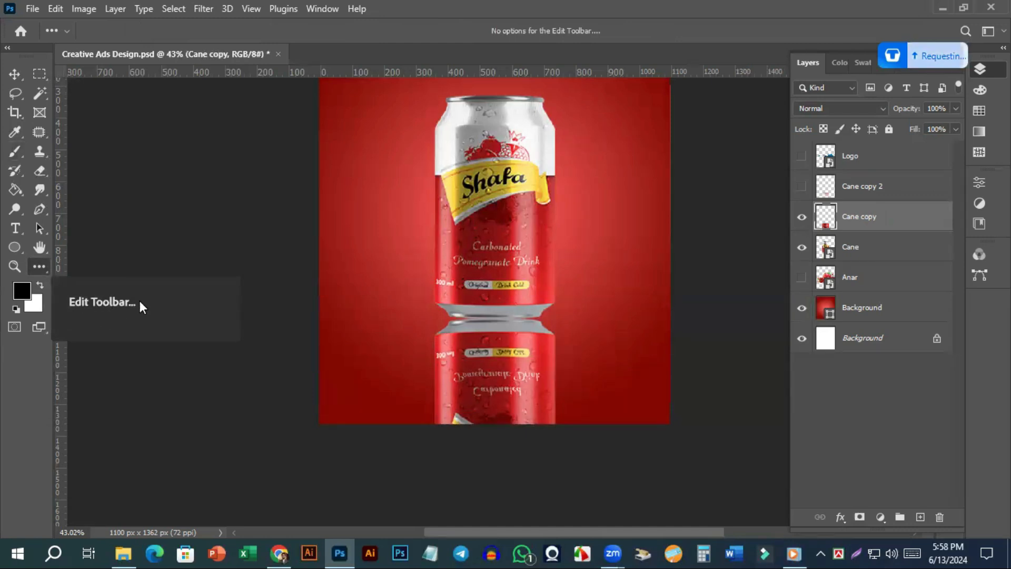
{"action": "left_click", "coordinate": [398, 54]}
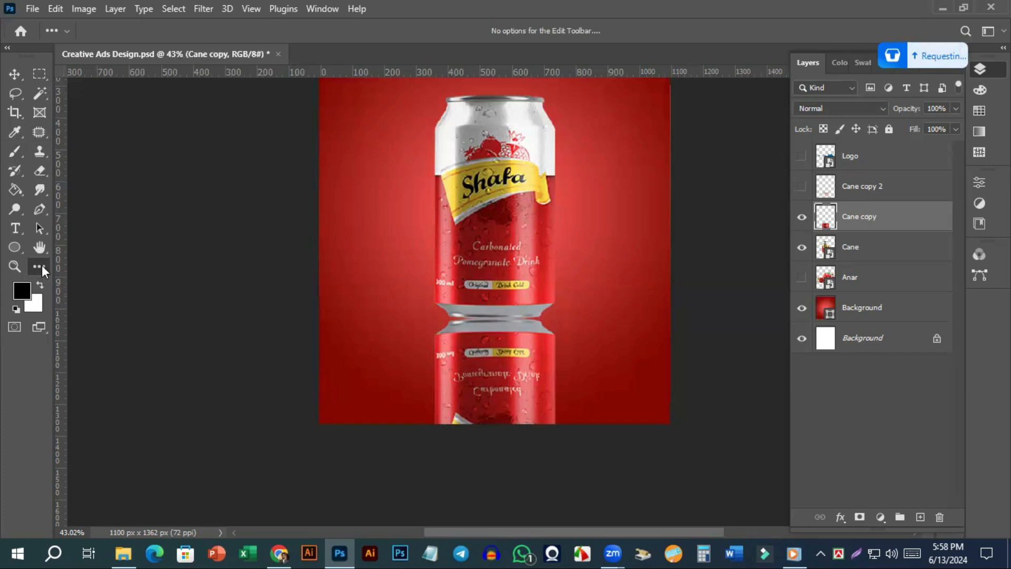
{"action": "left_click", "coordinate": [42, 270]}
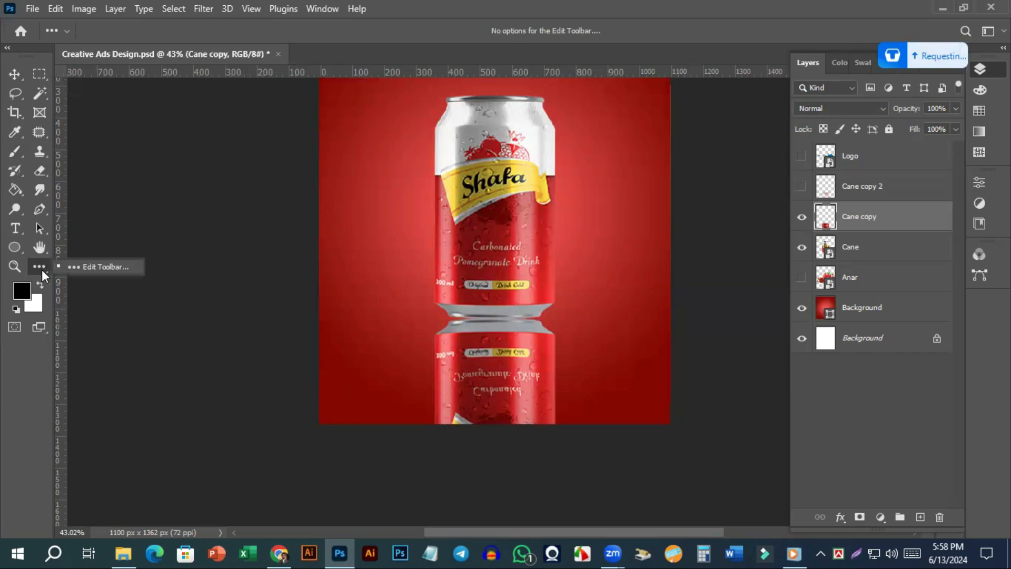
{"action": "left_click", "coordinate": [141, 256]}
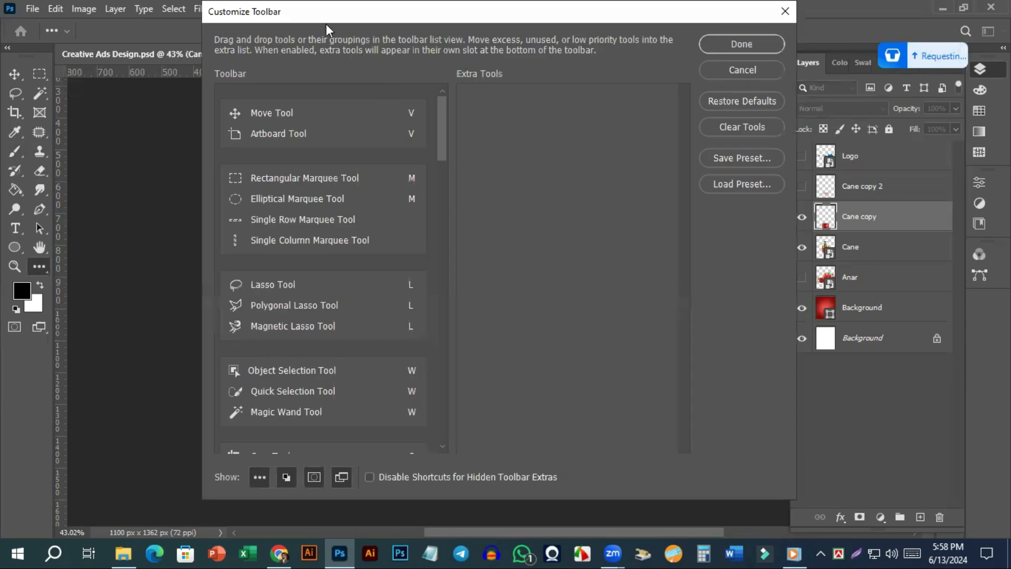
{"action": "left_click_drag", "start_coordinate": [326, 23], "coordinate": [280, 22]}
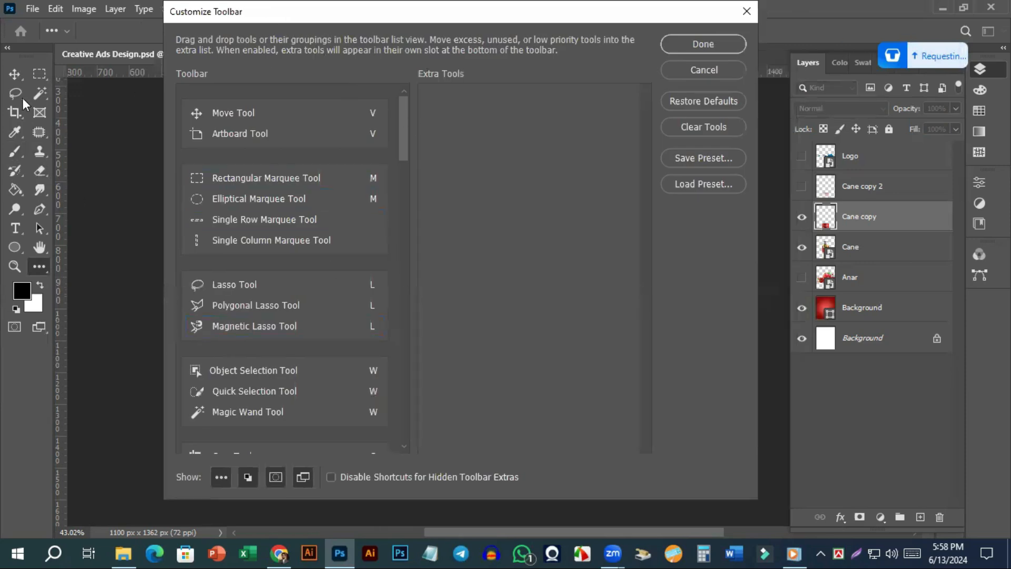
Examine the Eraser, Gradient, Blur and Dodge tool groups in the toolbar list, including the Gradient Tool's shortcut assignment
{"action": "mouse_move", "coordinate": [403, 117]}
{"action": "left_mouse_down"}
{"action": "mouse_move", "coordinate": [418, 192]}
{"action": "mouse_move", "coordinate": [420, 364]}
{"action": "mouse_move", "coordinate": [423, 291]}
{"action": "left_mouse_up"}
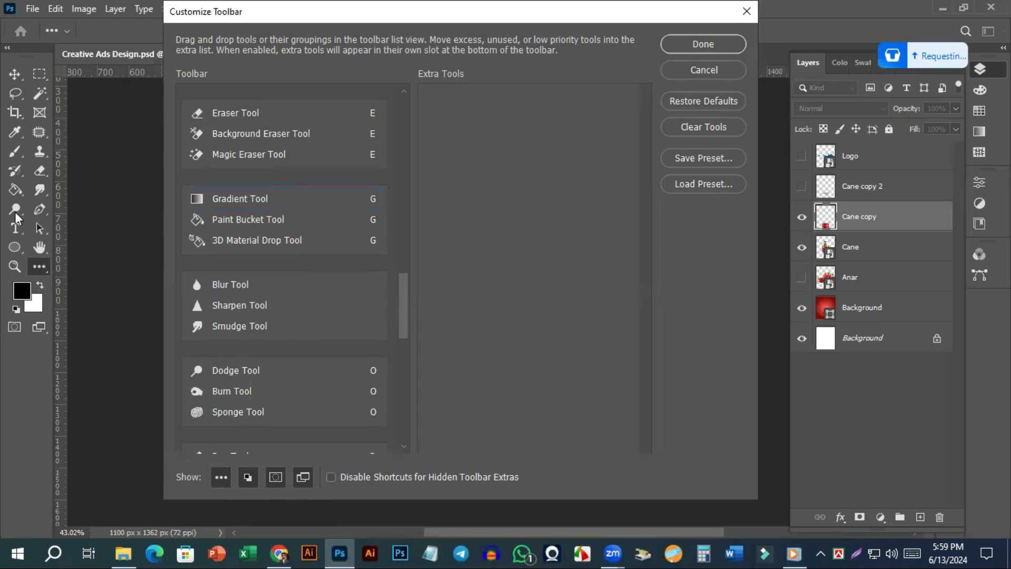
{"action": "left_click", "coordinate": [276, 194]}
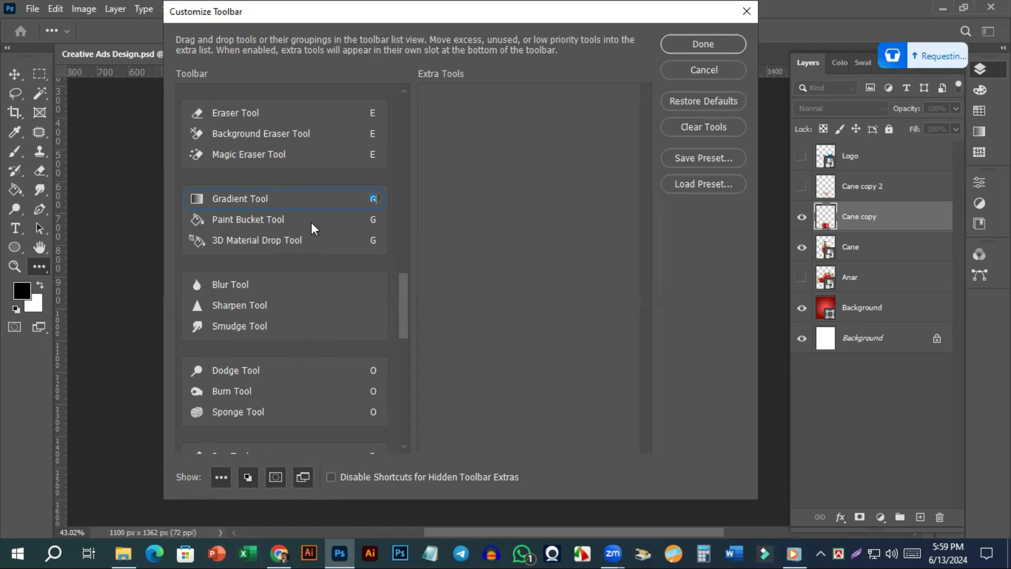
{"action": "left_click", "coordinate": [332, 163]}
{"action": "left_click", "coordinate": [403, 284]}
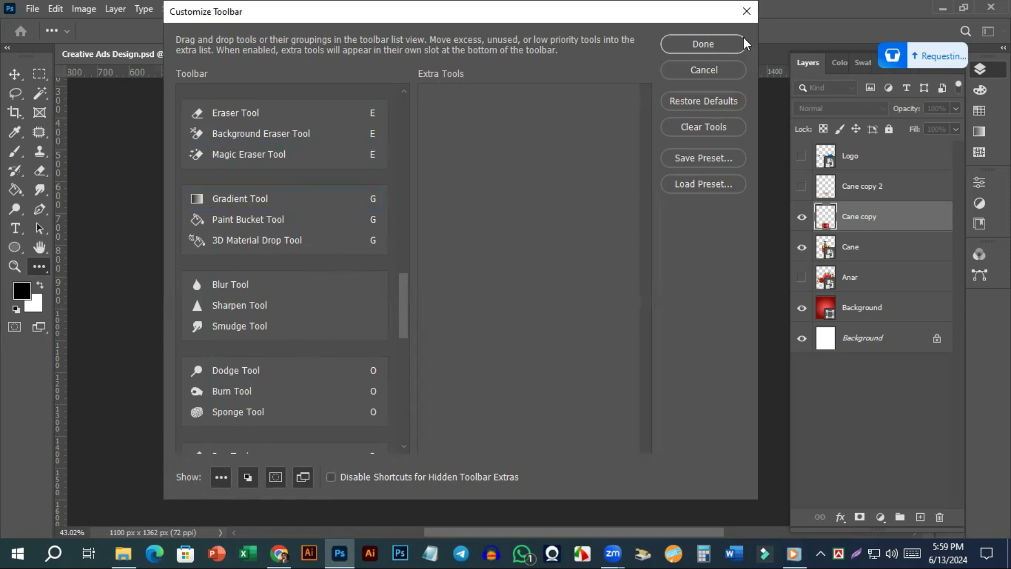
Close the toolbar customization without changes and make the Gradient tool active
{"action": "left_click", "coordinate": [746, 11]}
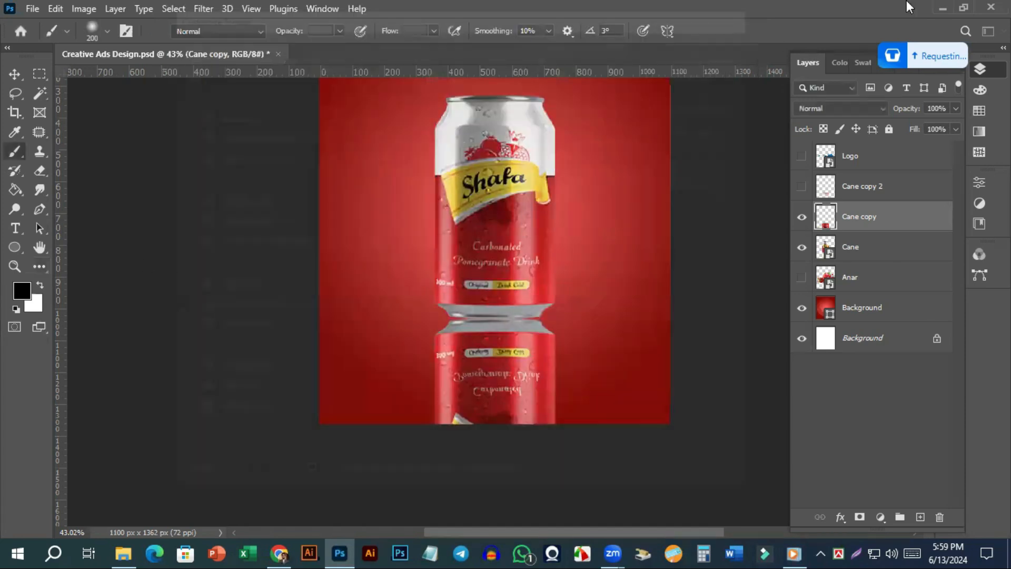
{"action": "left_click", "coordinate": [16, 190]}
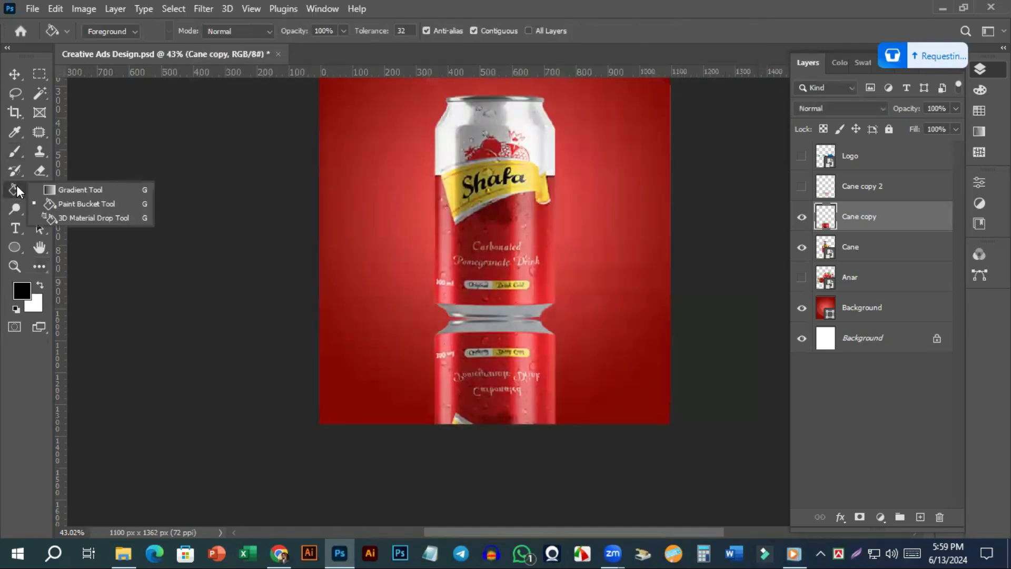
{"action": "left_click", "coordinate": [94, 190]}
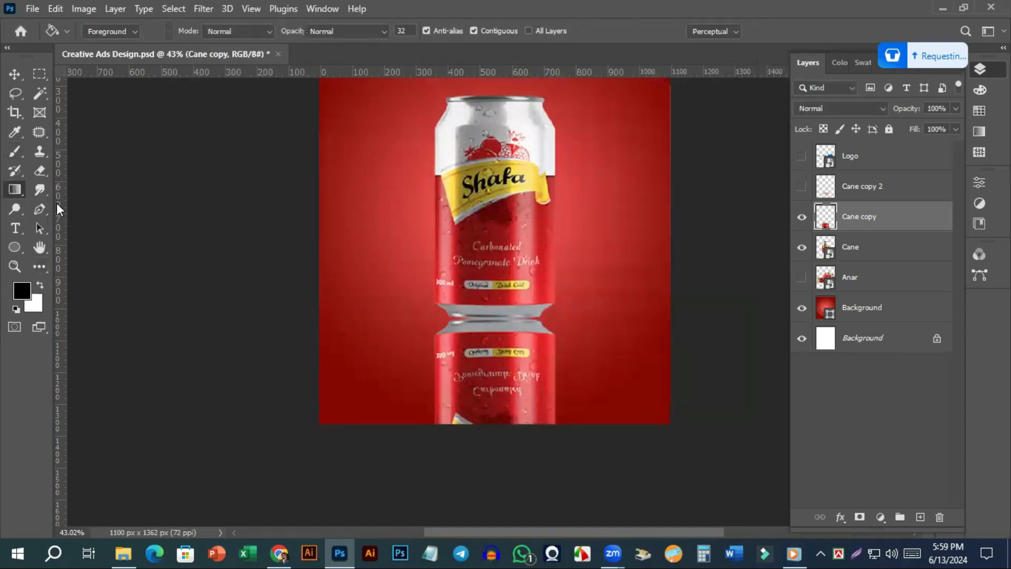
{"action": "left_click", "coordinate": [15, 188]}
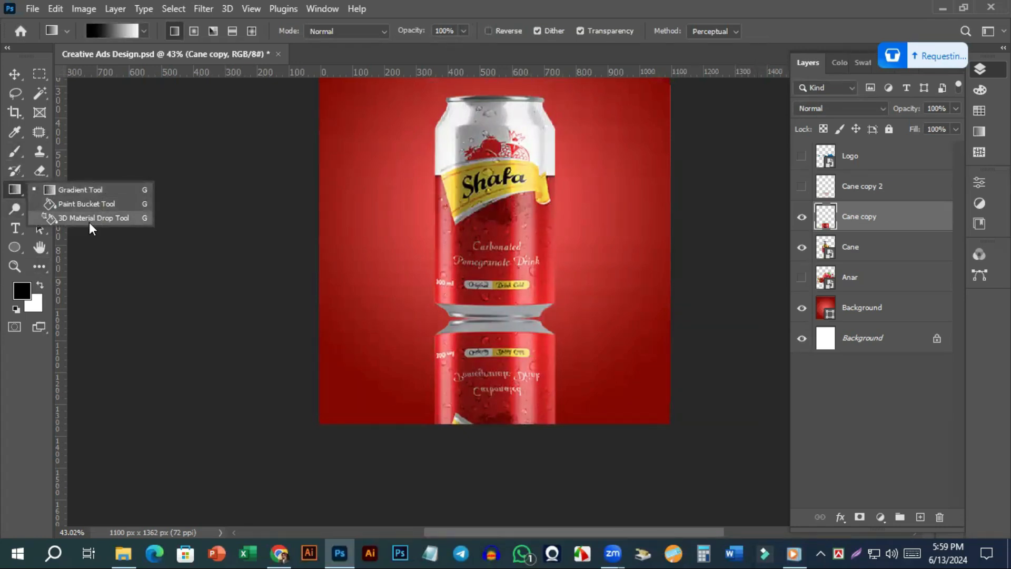
{"action": "left_click", "coordinate": [18, 185]}
{"action": "right_click", "coordinate": [18, 186]}
{"action": "left_click", "coordinate": [58, 188]}
{"action": "right_click", "coordinate": [24, 190]}
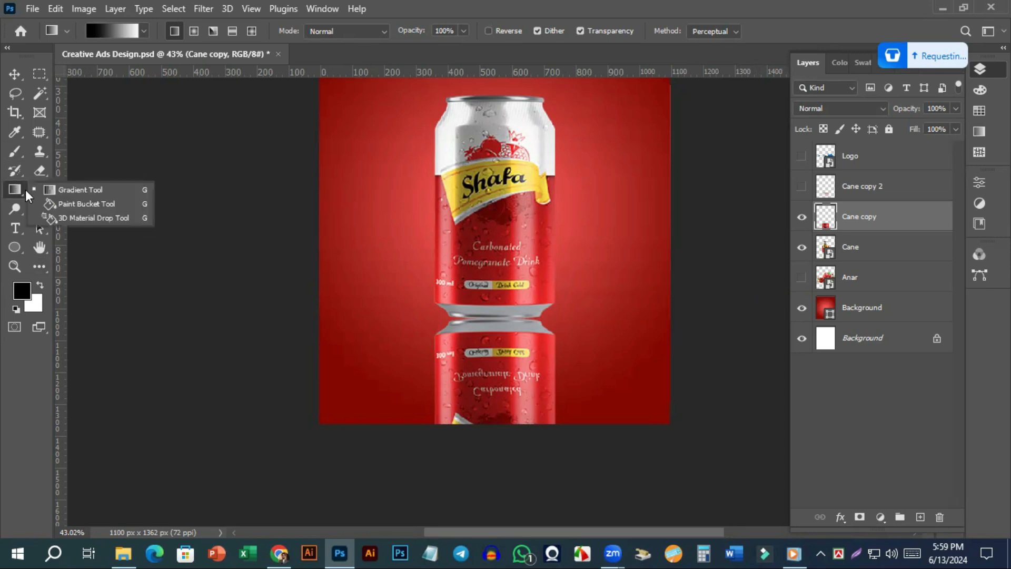
{"action": "left_click", "coordinate": [95, 204]}
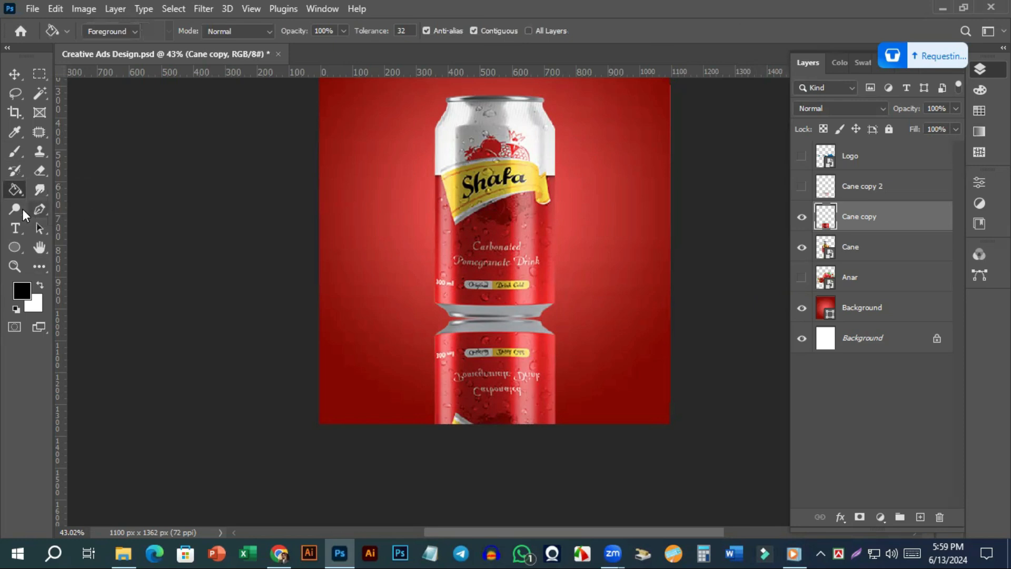
{"action": "right_click", "coordinate": [17, 191]}
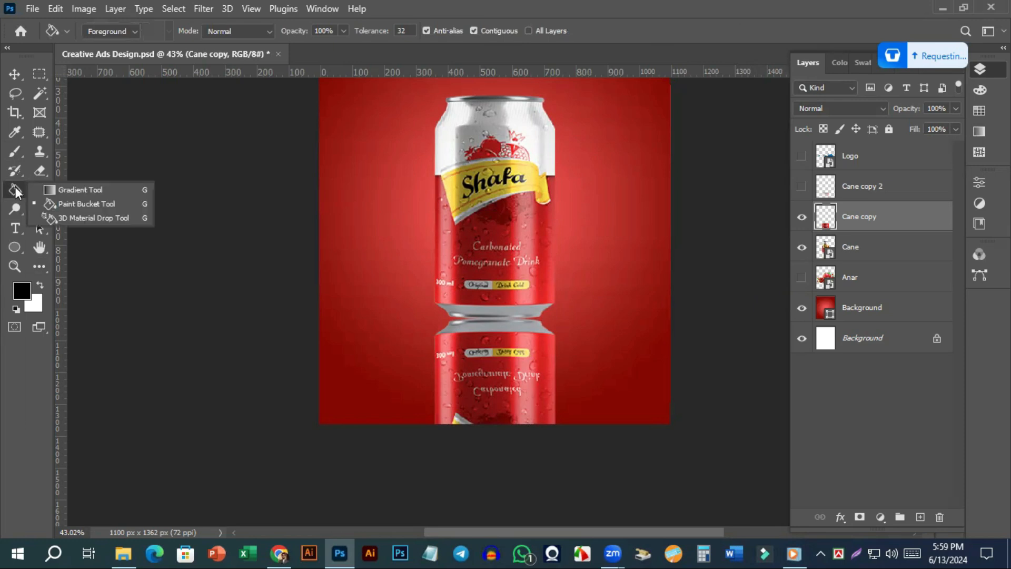
{"action": "left_click", "coordinate": [70, 189]}
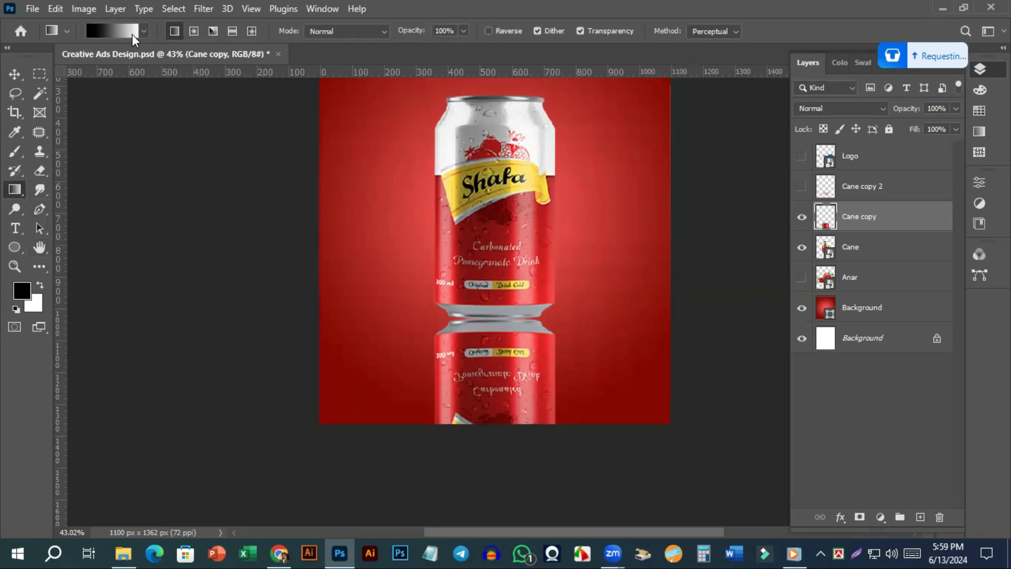
Open the gradient for editing and set its starting color stop to black
{"action": "left_click", "coordinate": [110, 30]}
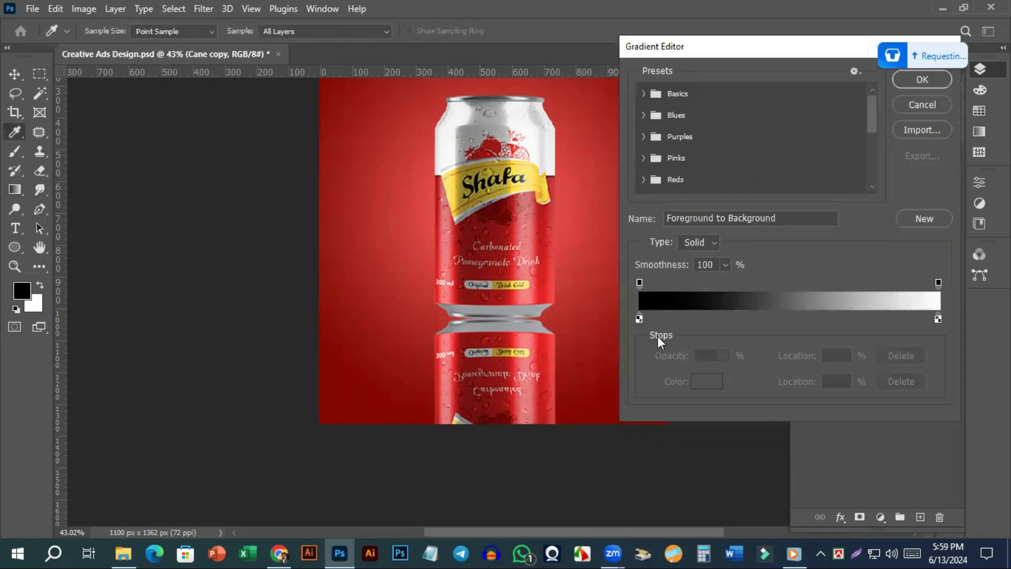
{"action": "left_click", "coordinate": [639, 318]}
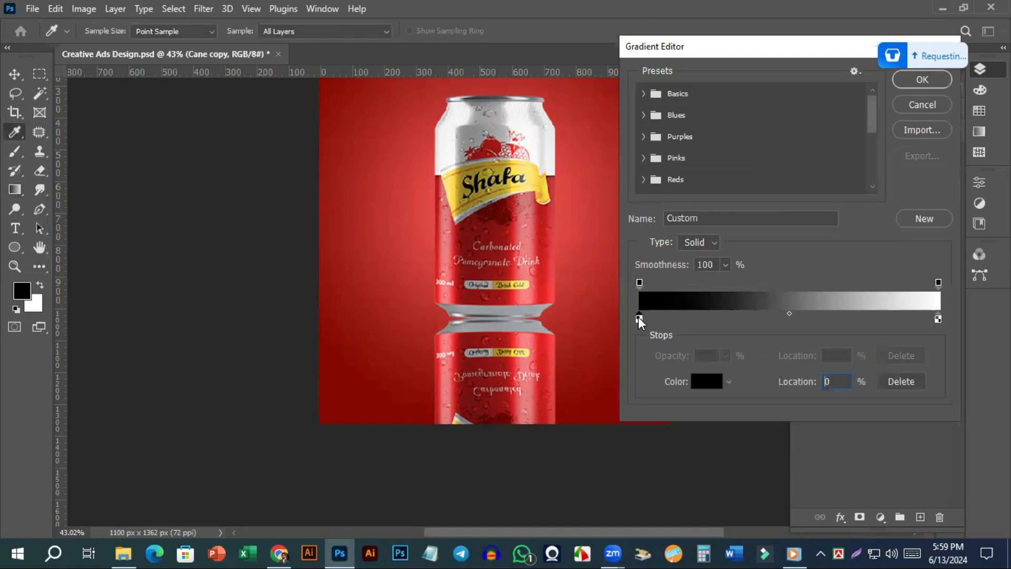
{"action": "left_click", "coordinate": [706, 381]}
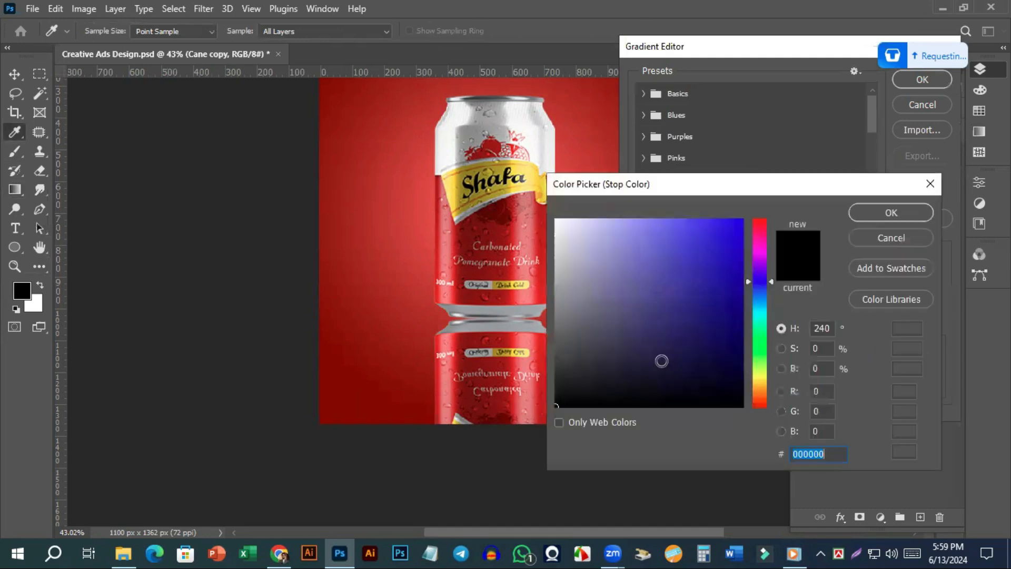
{"action": "left_click_drag", "start_coordinate": [562, 394], "coordinate": [550, 411]}
{"action": "left_click", "coordinate": [890, 211]}
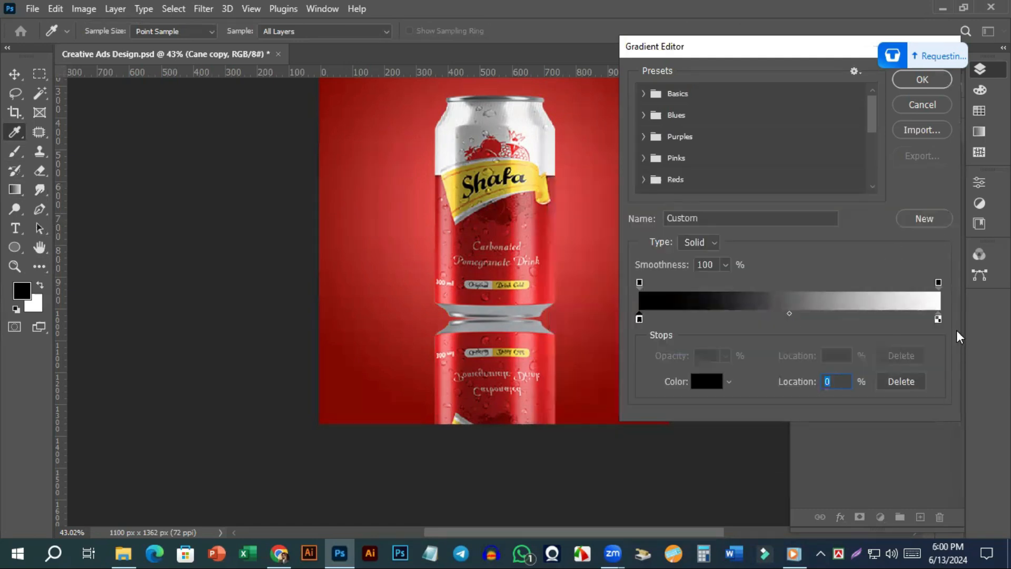
Set the gradient's ending color stop at 100% to white (ffffff)
{"action": "left_click", "coordinate": [937, 318]}
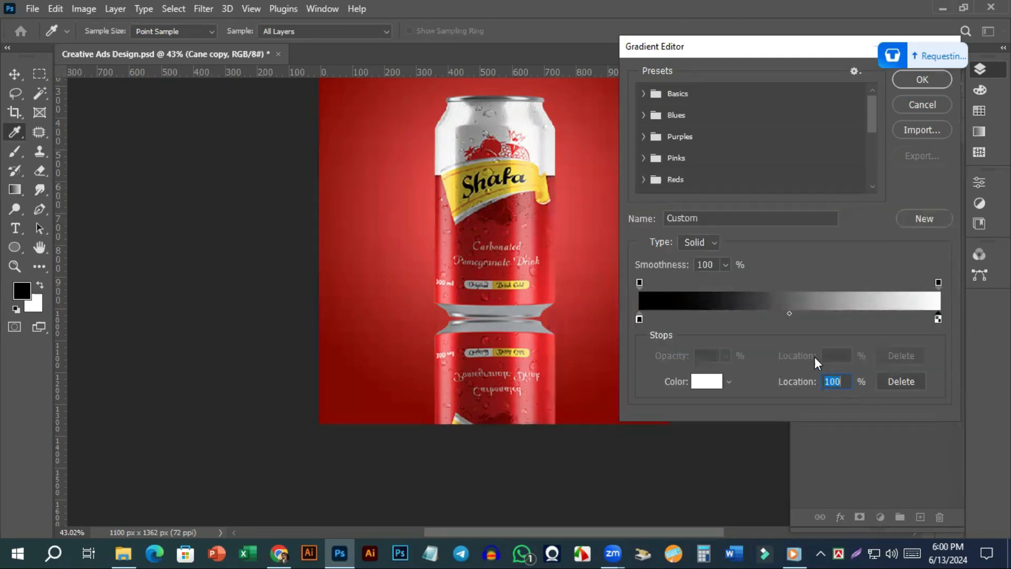
{"action": "left_click", "coordinate": [714, 381]}
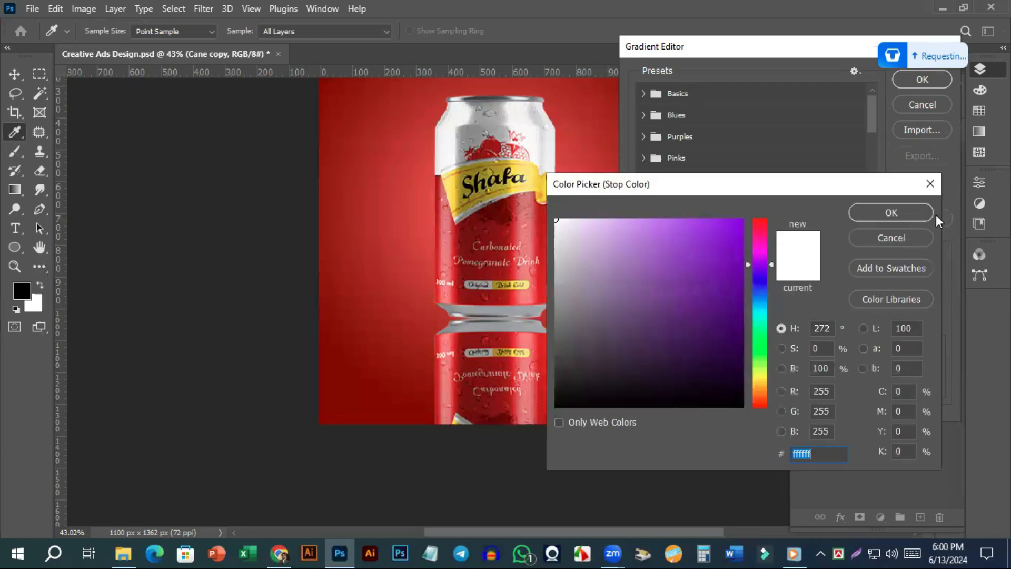
{"action": "left_click", "coordinate": [899, 209]}
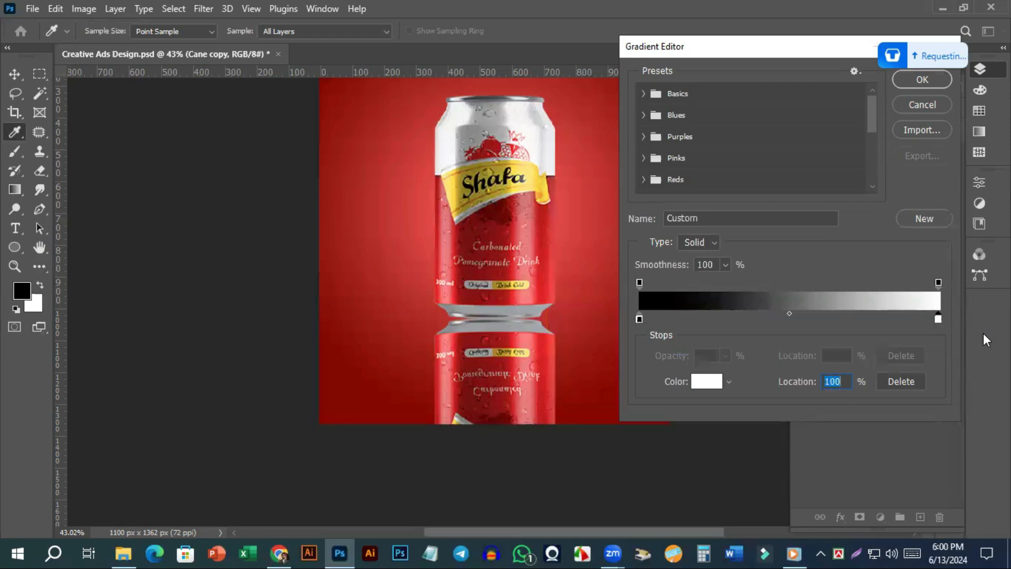
{"action": "double_click", "coordinate": [939, 319]}
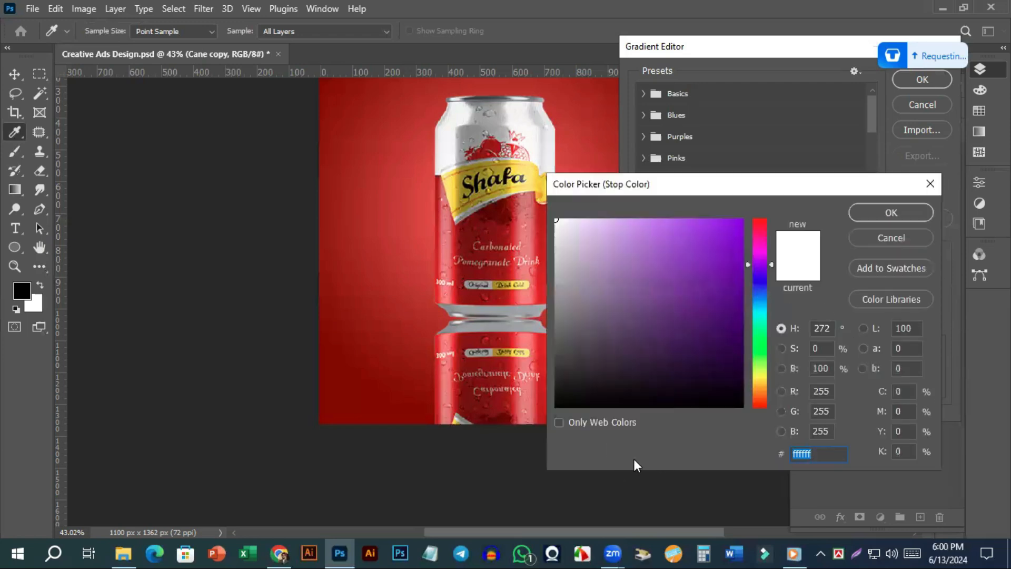
{"action": "left_click", "coordinate": [925, 185]}
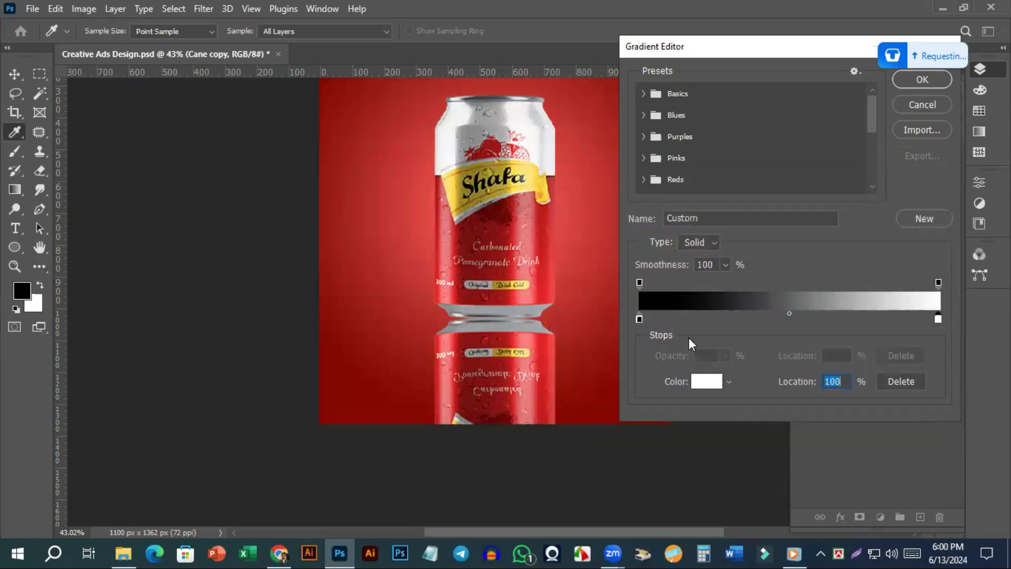
Try the gradient's smoothness at 0% and set it back to 100%
{"action": "left_click", "coordinate": [728, 266]}
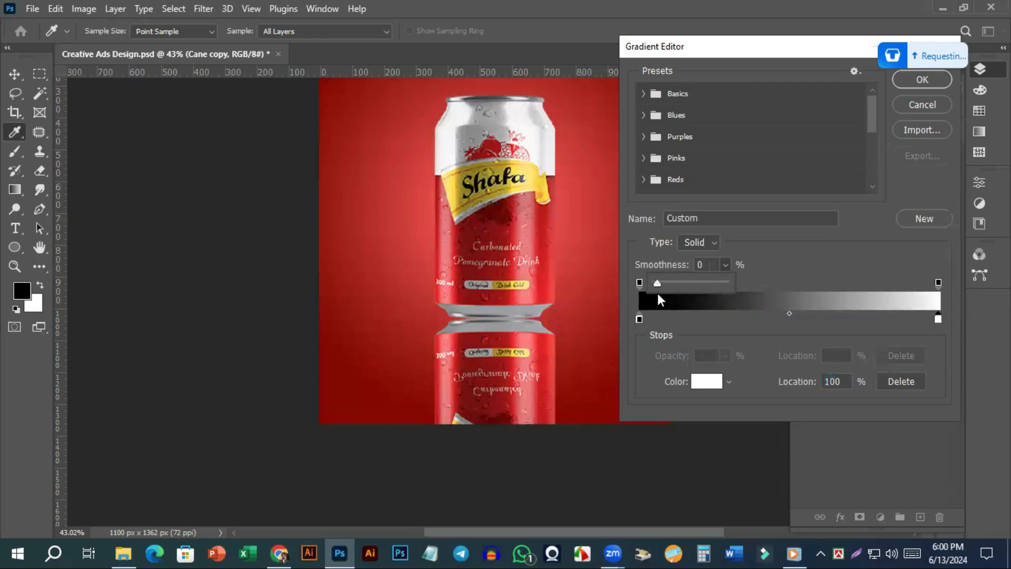
{"action": "left_click_drag", "start_coordinate": [657, 283], "coordinate": [806, 283]}
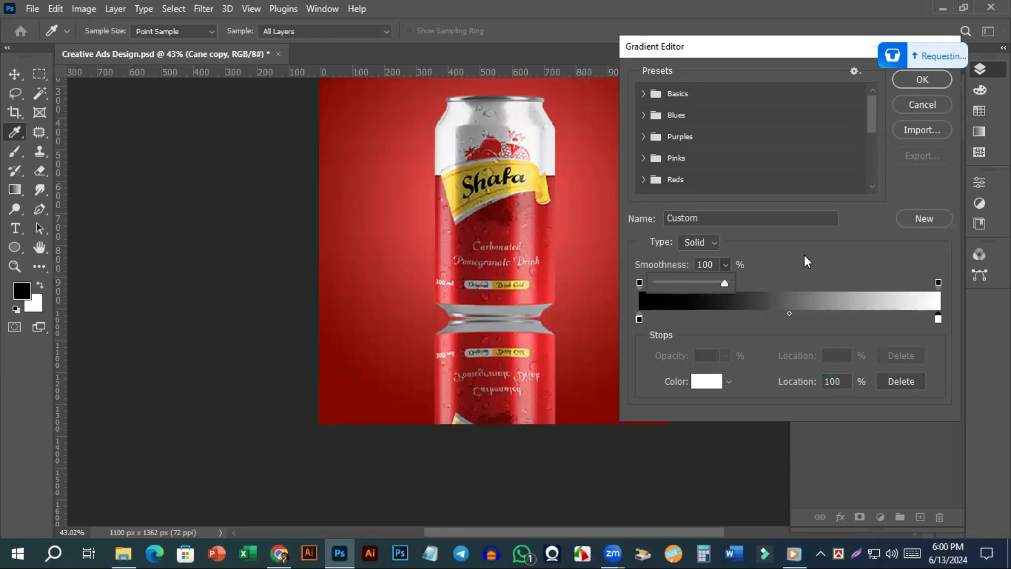
{"action": "left_click", "coordinate": [845, 381]}
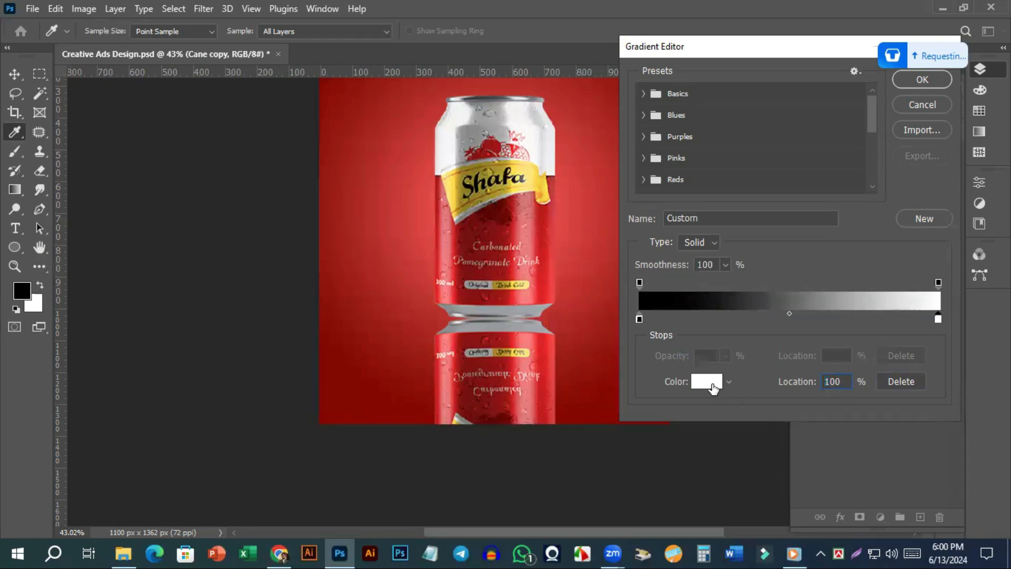
Set the opacity stop at the gradient's white end to 0% and accept the edited gradient
{"action": "left_click", "coordinate": [937, 284]}
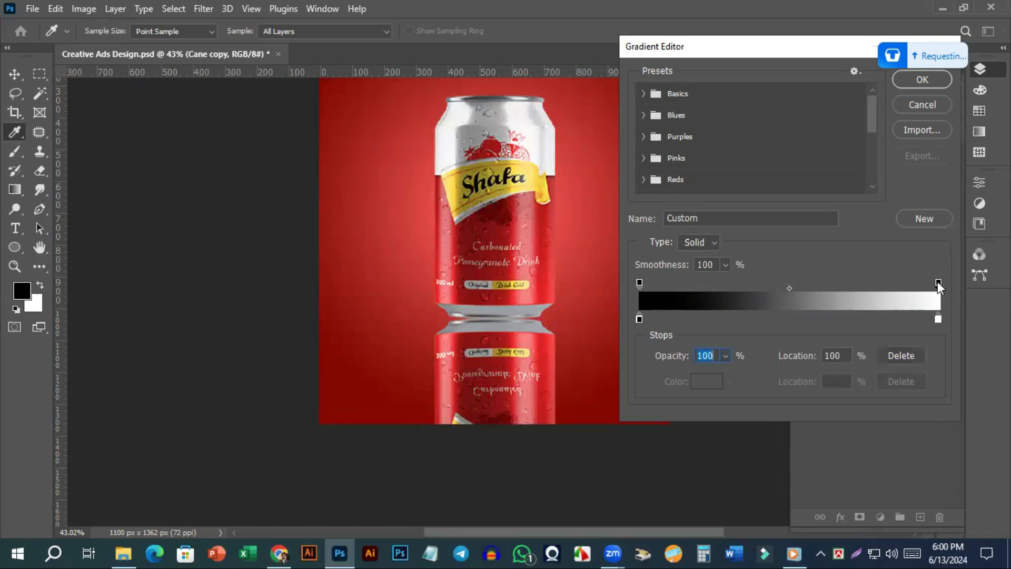
{"action": "left_click", "coordinate": [938, 319]}
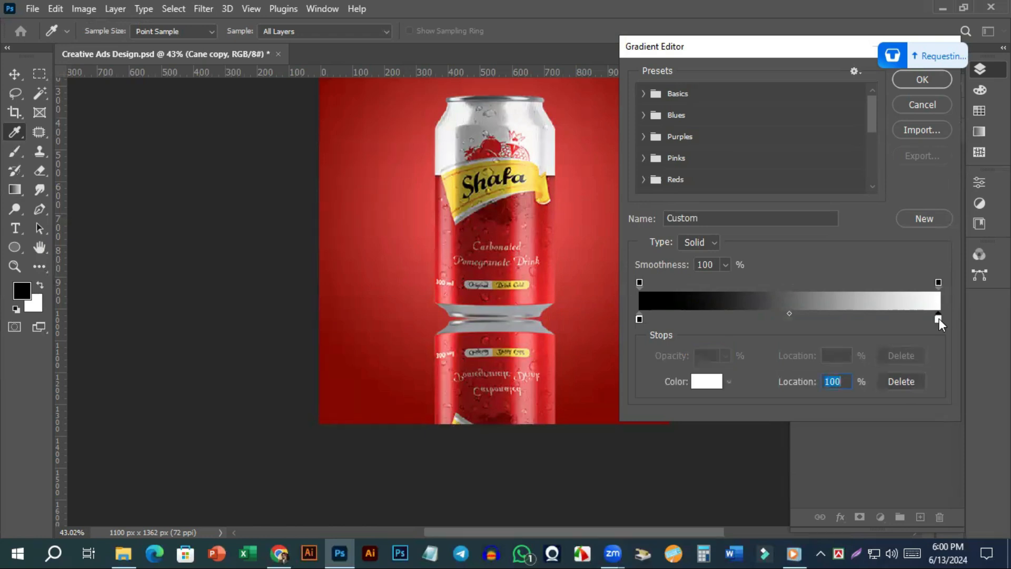
{"action": "left_click", "coordinate": [937, 284]}
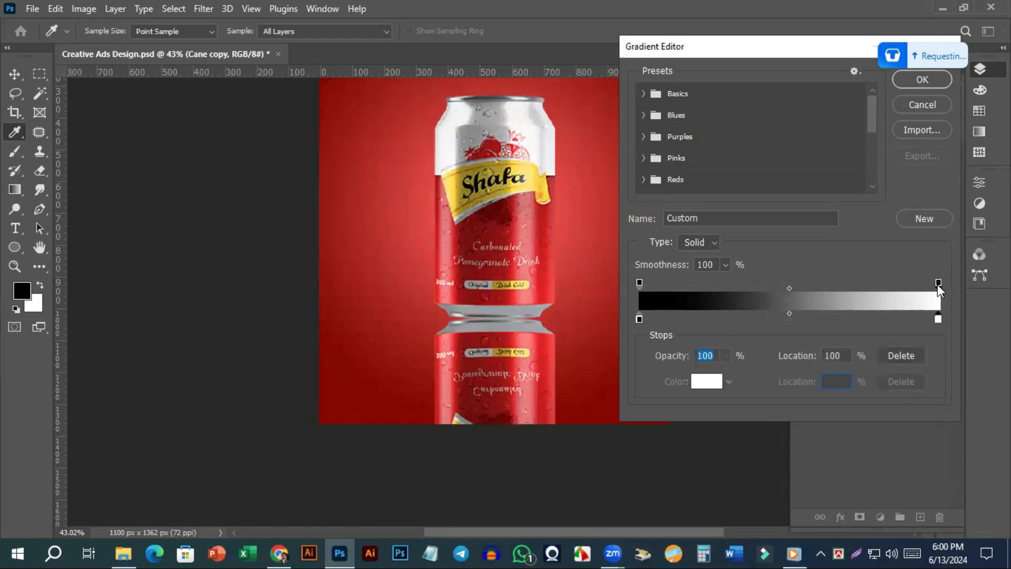
{"action": "left_click", "coordinate": [726, 356]}
{"action": "left_click_drag", "start_coordinate": [725, 376], "coordinate": [583, 393]}
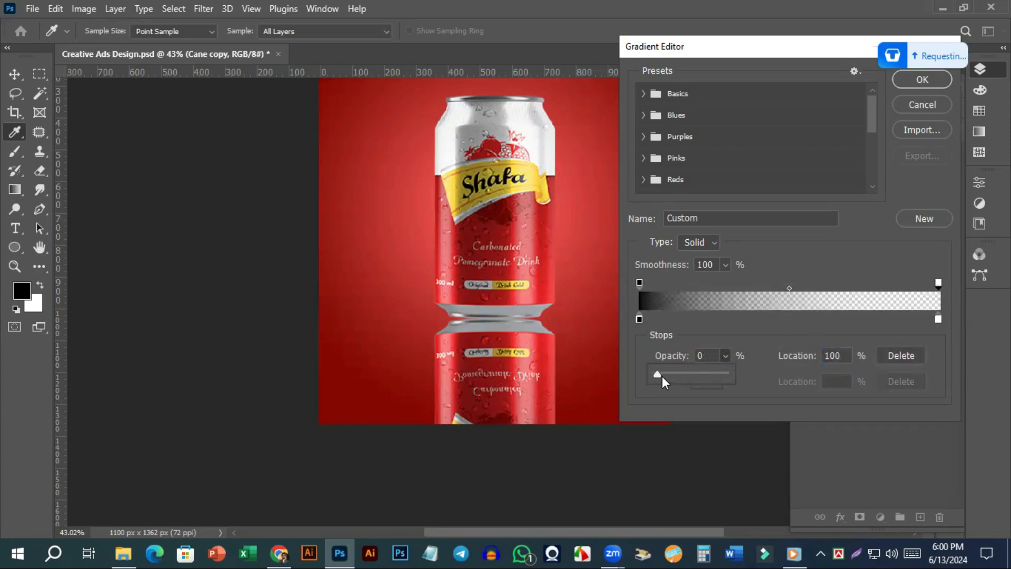
{"action": "left_click", "coordinate": [639, 319]}
{"action": "left_click", "coordinate": [639, 283]}
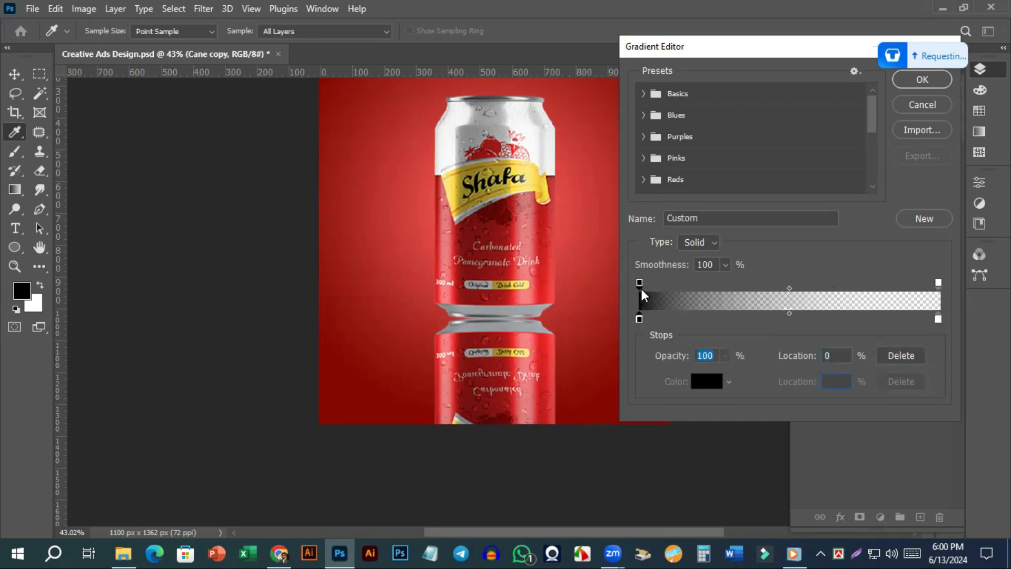
{"action": "left_click", "coordinate": [918, 80]}
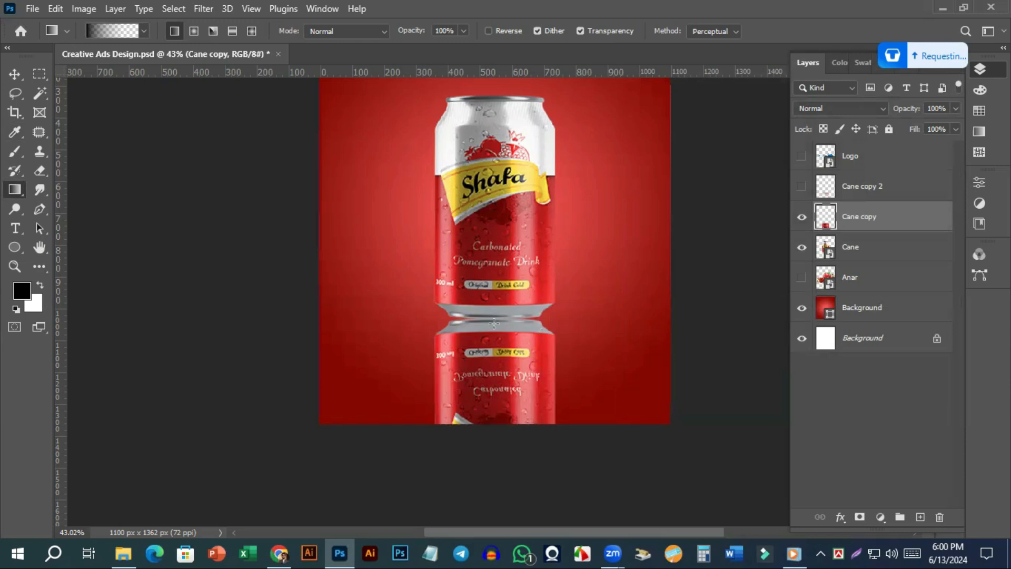
Try a downward black-to-transparent gradient over the unselected Cane copy layer and undo it
{"action": "left_click_drag", "start_coordinate": [490, 304], "coordinate": [491, 447]}
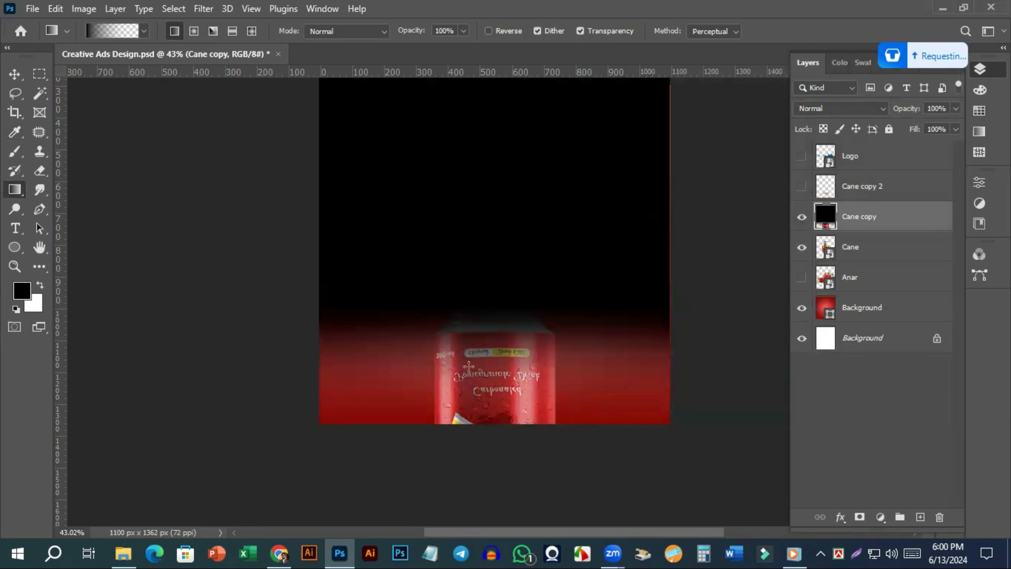
{"action": "key", "text": "ctrl+z"}
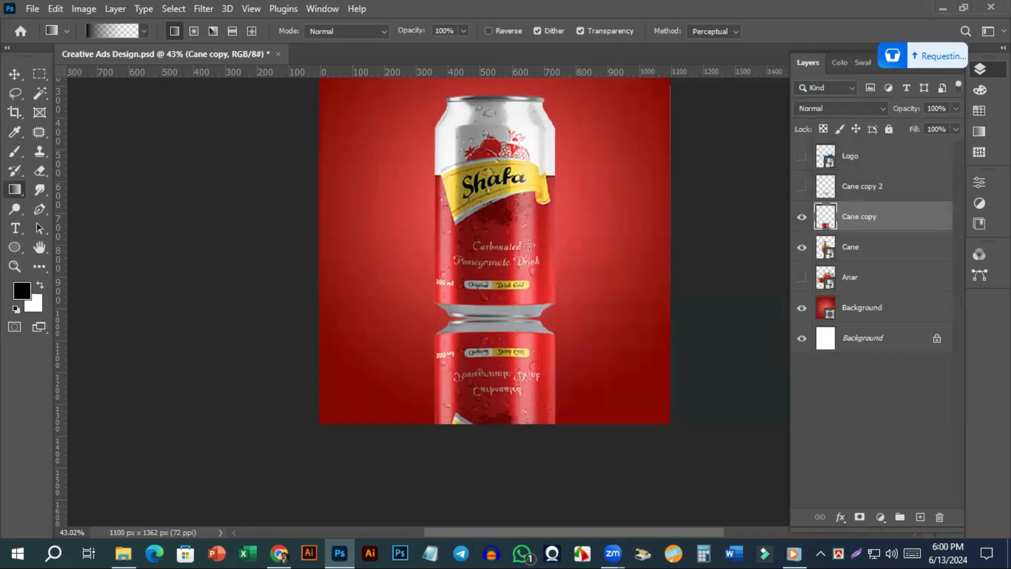
Load the Cane copy layer's pixels as a selection, try downward black-to-transparent gradients on the reflected can, and undo them
{"action": "left_click", "coordinate": [825, 227], "text": "ctrl"}
{"action": "left_click_drag", "start_coordinate": [496, 320], "coordinate": [487, 479]}
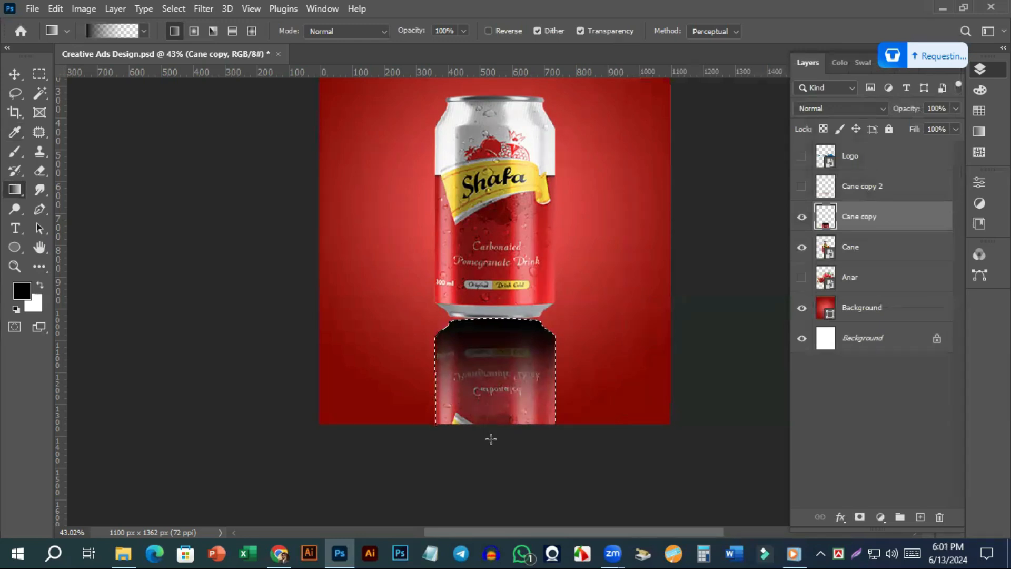
{"action": "left_click_drag", "start_coordinate": [497, 290], "coordinate": [495, 421]}
{"action": "left_click_drag", "start_coordinate": [503, 313], "coordinate": [498, 427]}
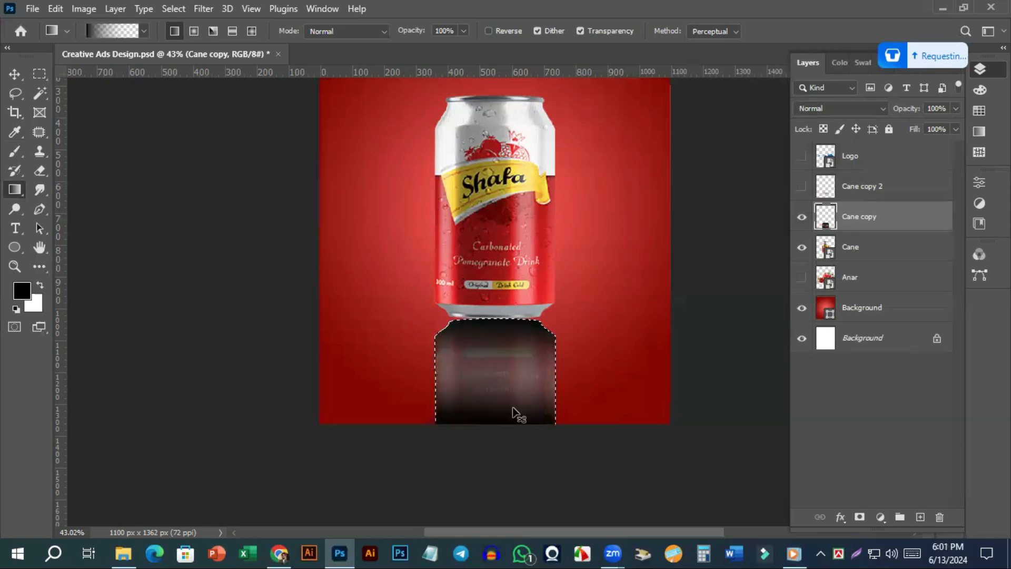
{"action": "key", "text": "ctrl+z"}
{"action": "key", "text": "ctrl+z"}
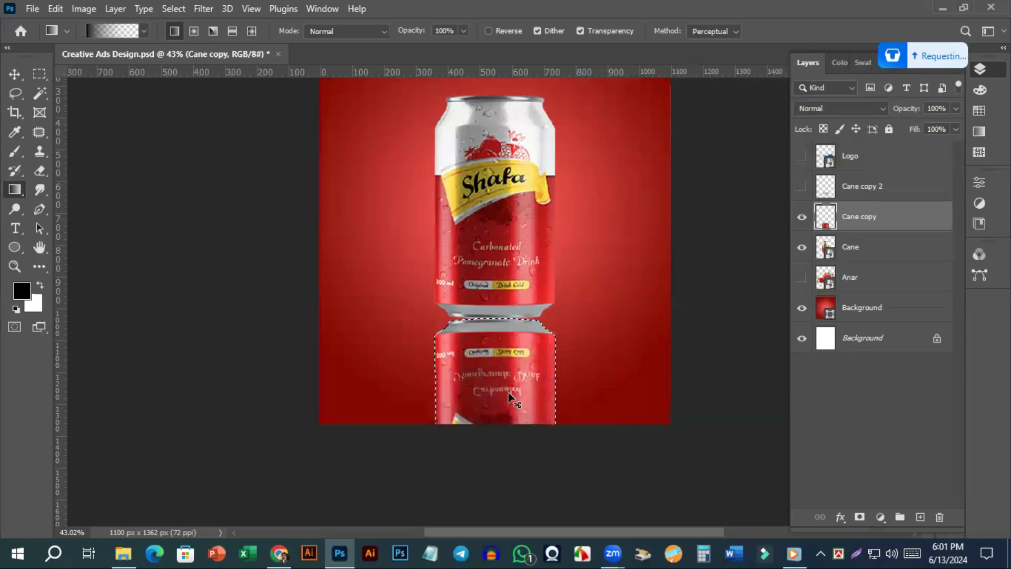
Darken the lower part of the selected can reflection with repeated black-to-transparent linear gradients drawn upward from its bottom edge
{"action": "left_click_drag", "start_coordinate": [506, 380], "coordinate": [502, 289]}
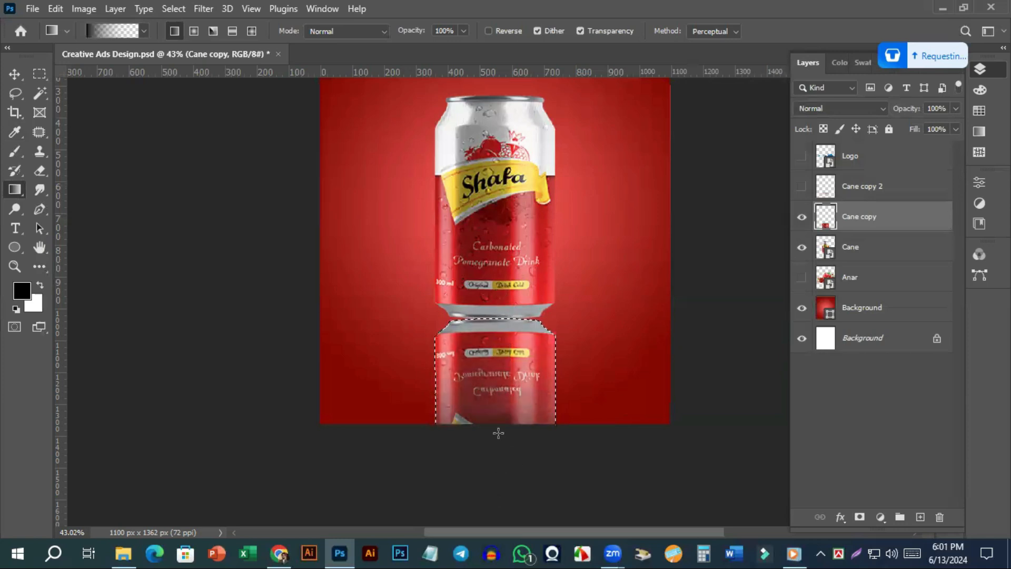
{"action": "scroll", "coordinate": [501, 316], "scroll_direction": "down", "scroll_amount": 1}
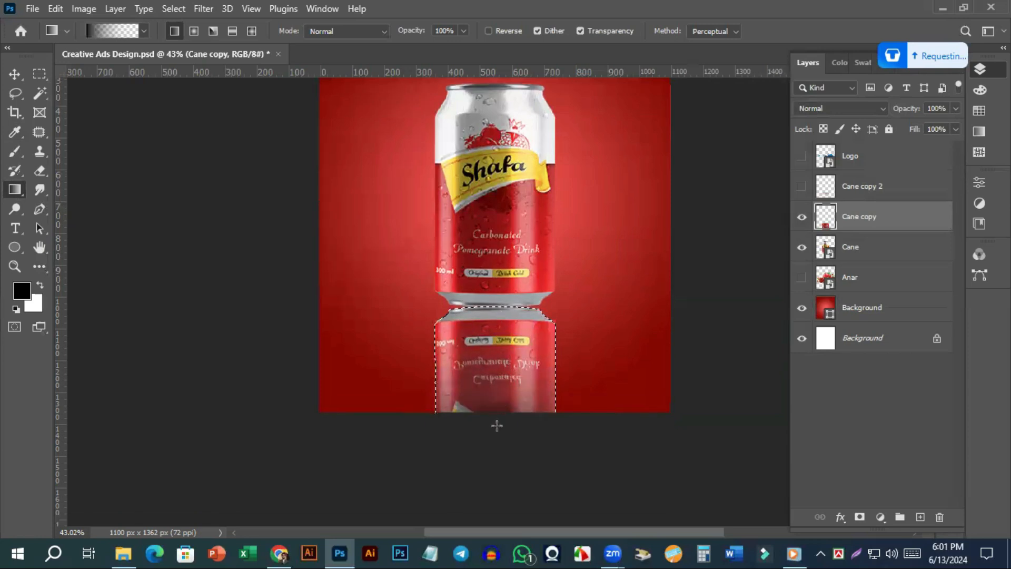
{"action": "left_click_drag", "start_coordinate": [500, 310], "coordinate": [491, 280]}
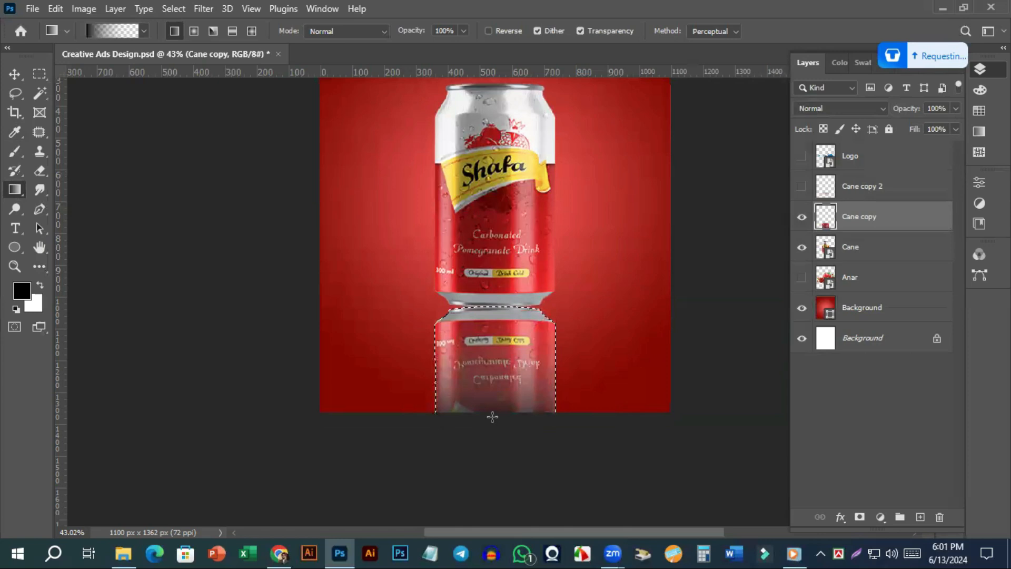
{"action": "left_click_drag", "start_coordinate": [497, 339], "coordinate": [494, 308]}
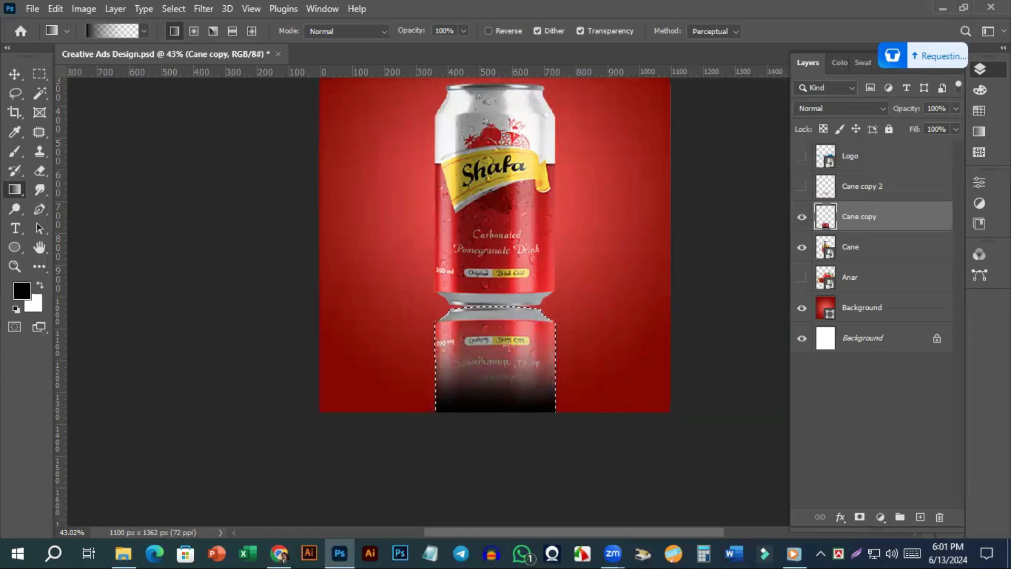
Try downward black-to-transparent gradients over the selected can reflection, undoing them together with the earlier upward gradients
{"action": "left_click_drag", "start_coordinate": [499, 308], "coordinate": [494, 474]}
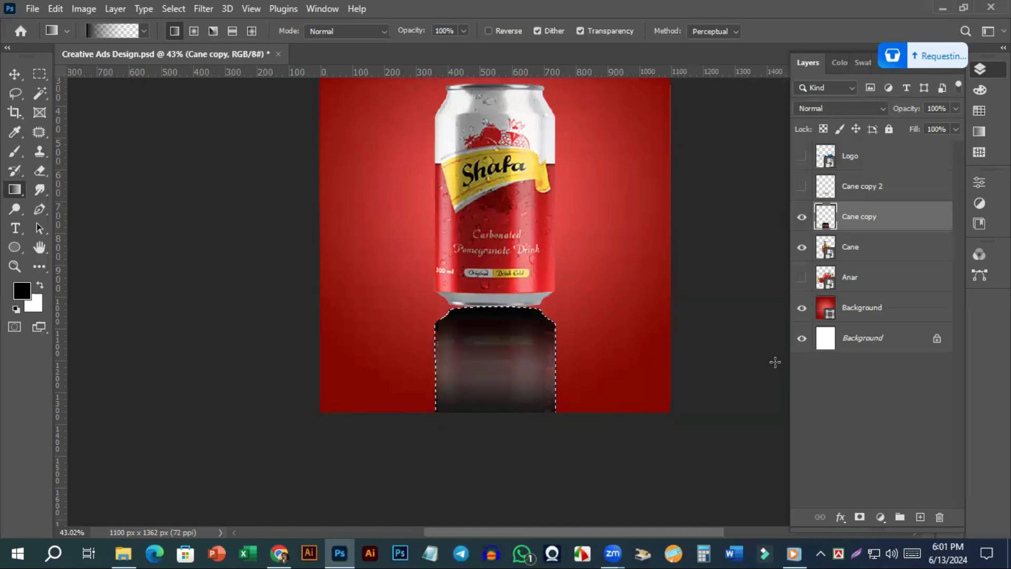
{"action": "key", "text": "ctrl+z"}
{"action": "key", "text": "ctrl+z"}
{"action": "key", "text": "ctrl+z"}
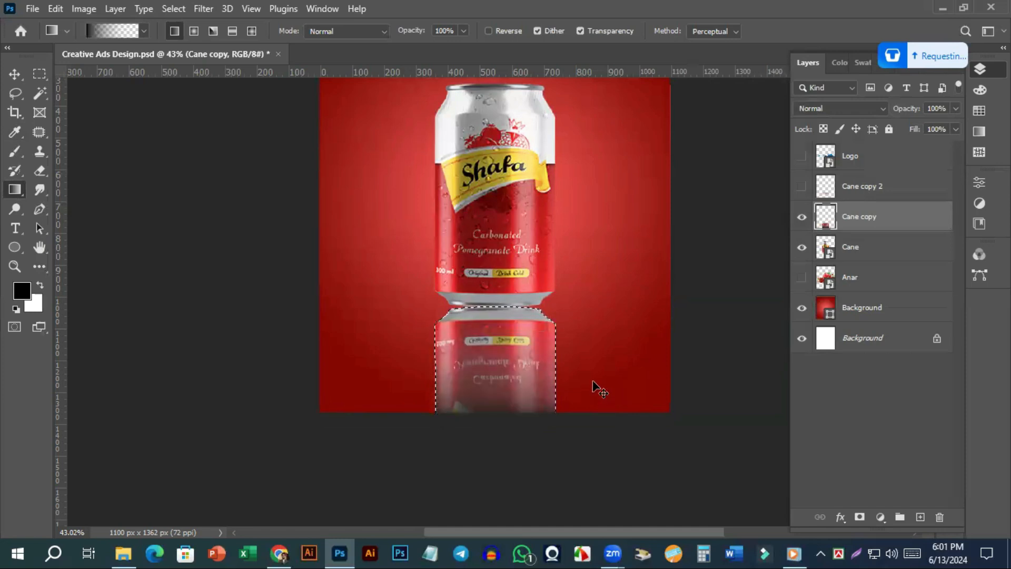
{"action": "key", "text": "ctrl+z"}
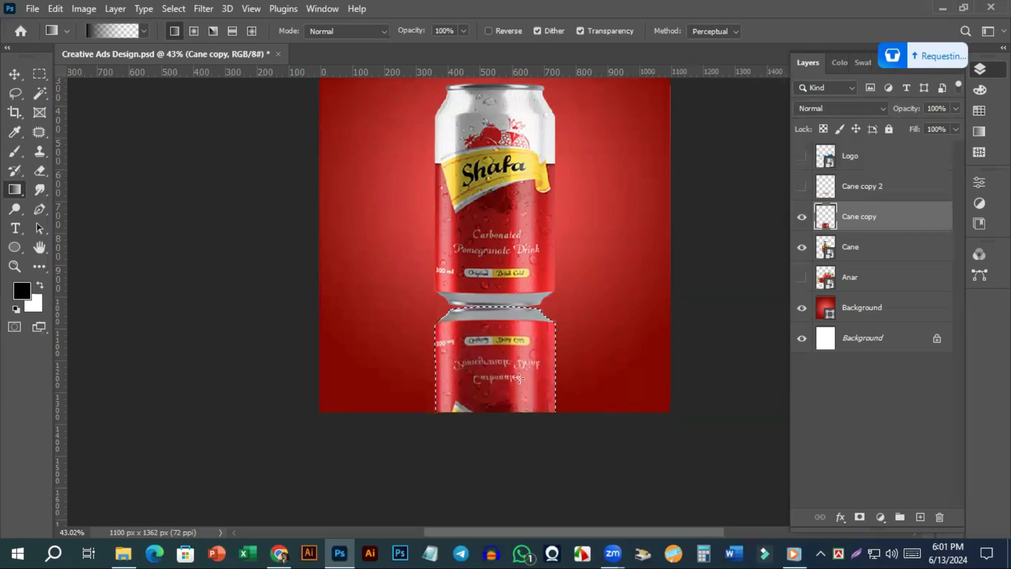
{"action": "left_click_drag", "start_coordinate": [496, 306], "coordinate": [501, 483]}
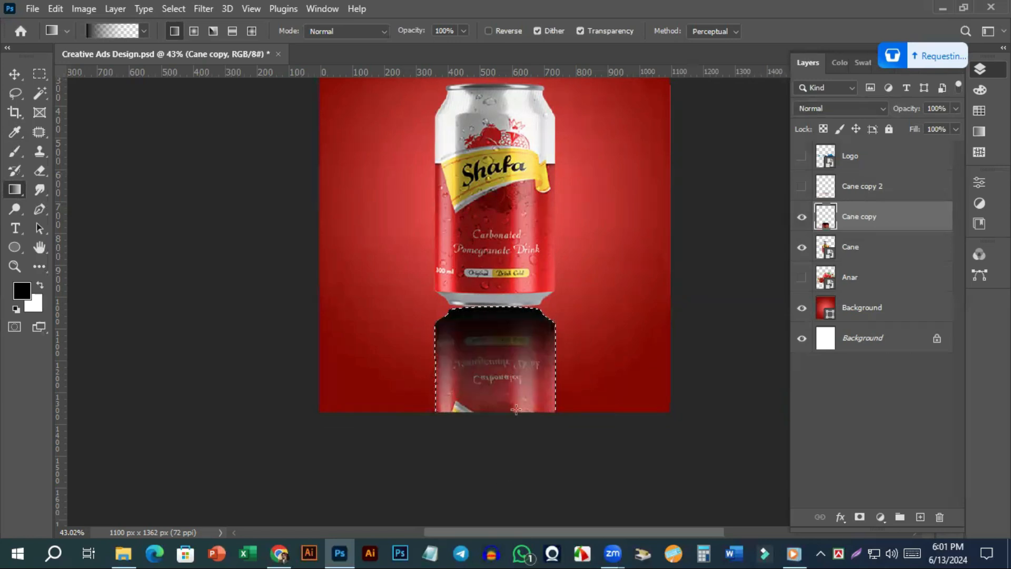
{"action": "key", "text": "ctrl+z"}
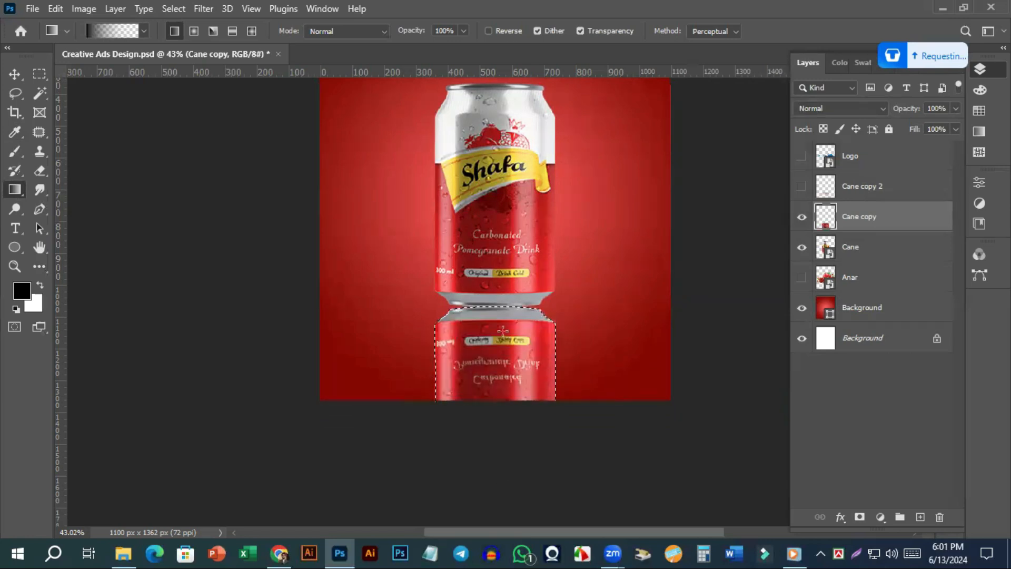
Darken the selected can reflection with repeated black-to-transparent gradients drawn upward, undoing the last short one across its middle
{"action": "scroll", "coordinate": [480, 279], "scroll_direction": "down", "scroll_amount": 2}
{"action": "scroll", "coordinate": [489, 396], "scroll_direction": "down", "scroll_amount": 2}
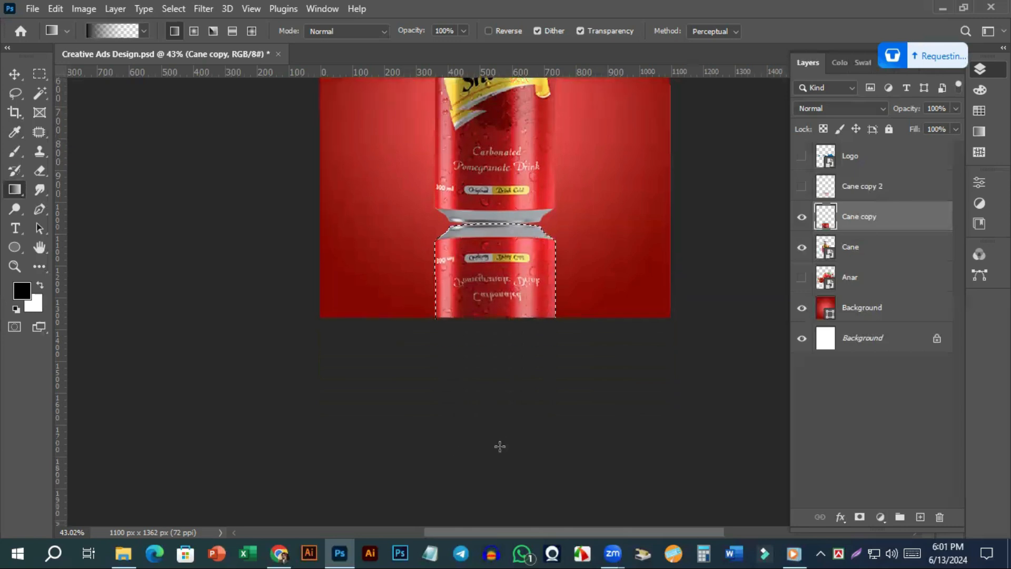
{"action": "left_click_drag", "start_coordinate": [497, 306], "coordinate": [499, 202]}
{"action": "left_click_drag", "start_coordinate": [486, 306], "coordinate": [492, 194]}
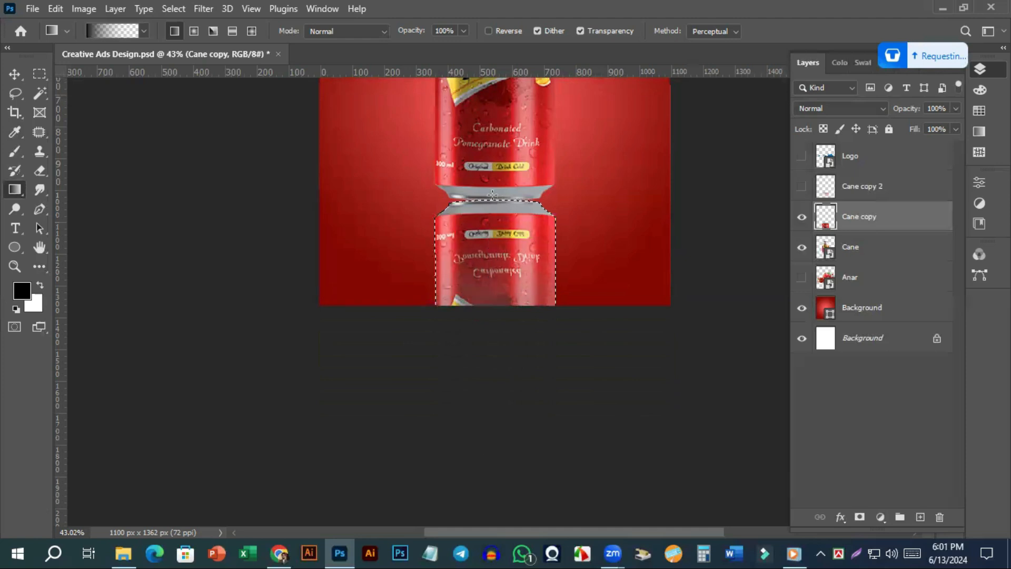
{"action": "left_click_drag", "start_coordinate": [487, 306], "coordinate": [489, 195]}
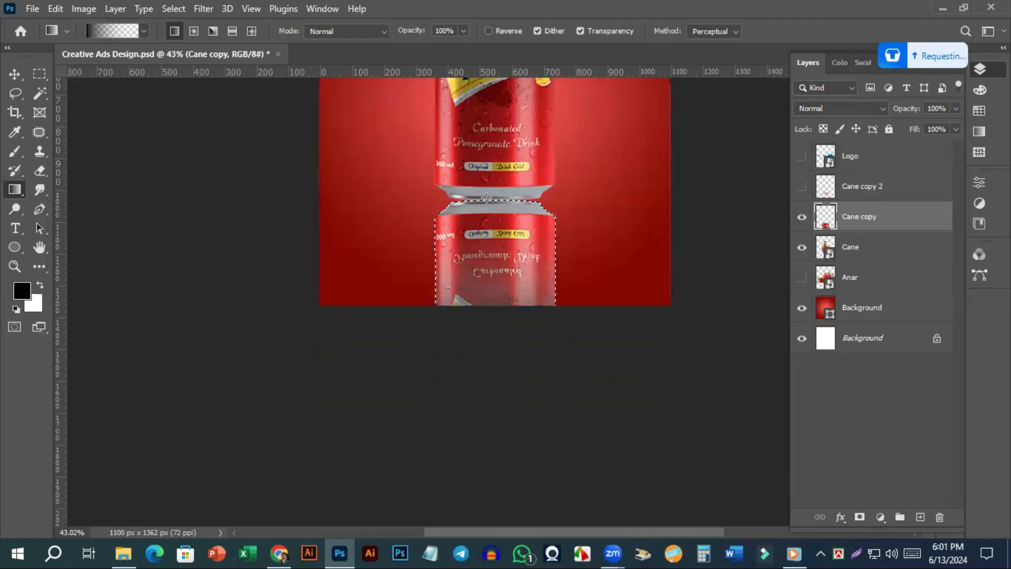
{"action": "left_click_drag", "start_coordinate": [514, 359], "coordinate": [510, 177]}
{"action": "left_click_drag", "start_coordinate": [492, 282], "coordinate": [492, 227]}
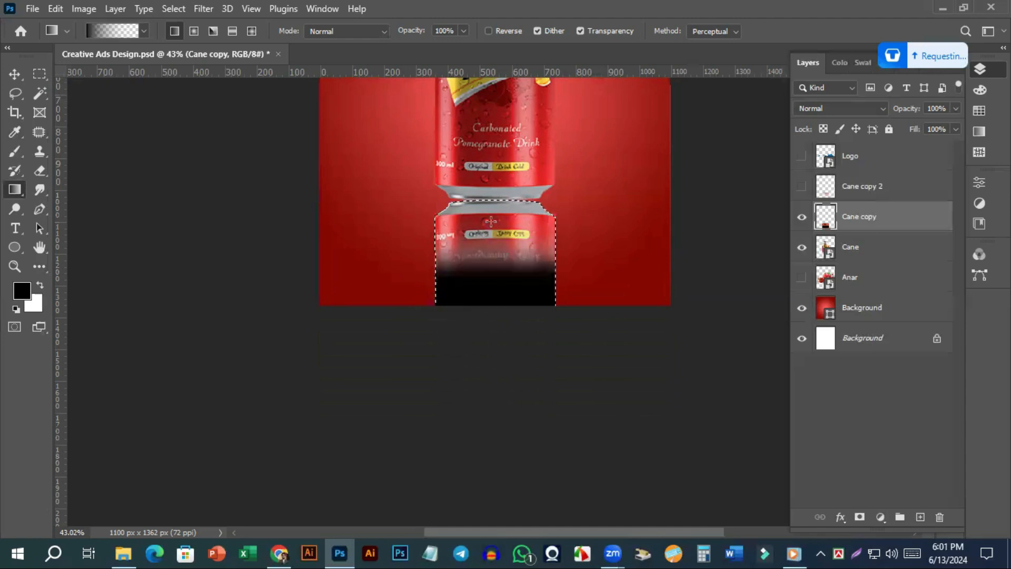
{"action": "key", "text": "ctrl+z"}
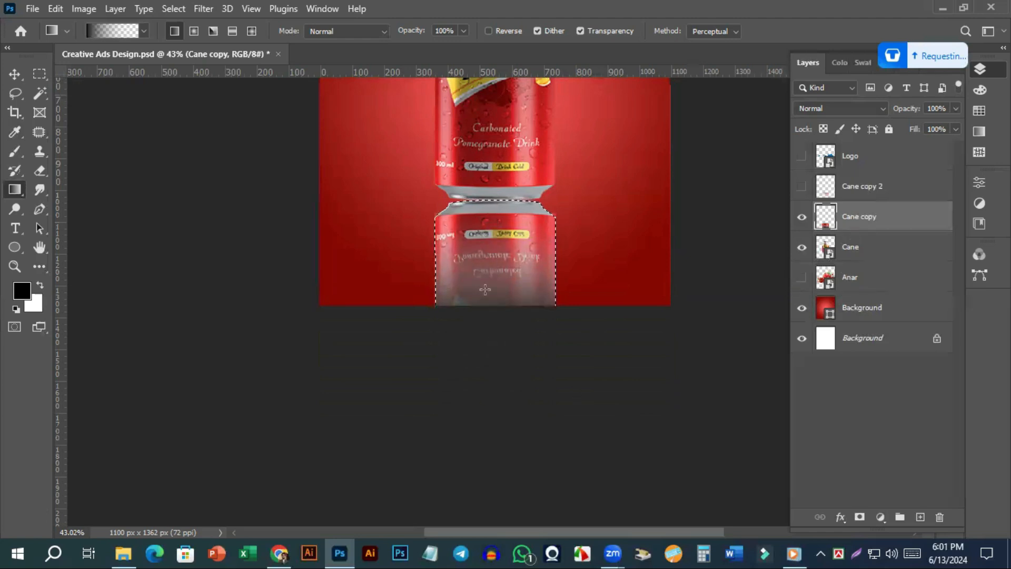
Deselect the reflection, then delete the Cane copy layer and show the Cane copy 2 layer in its place
{"action": "key", "text": "ctrl+d"}
{"action": "left_click", "coordinate": [802, 219]}
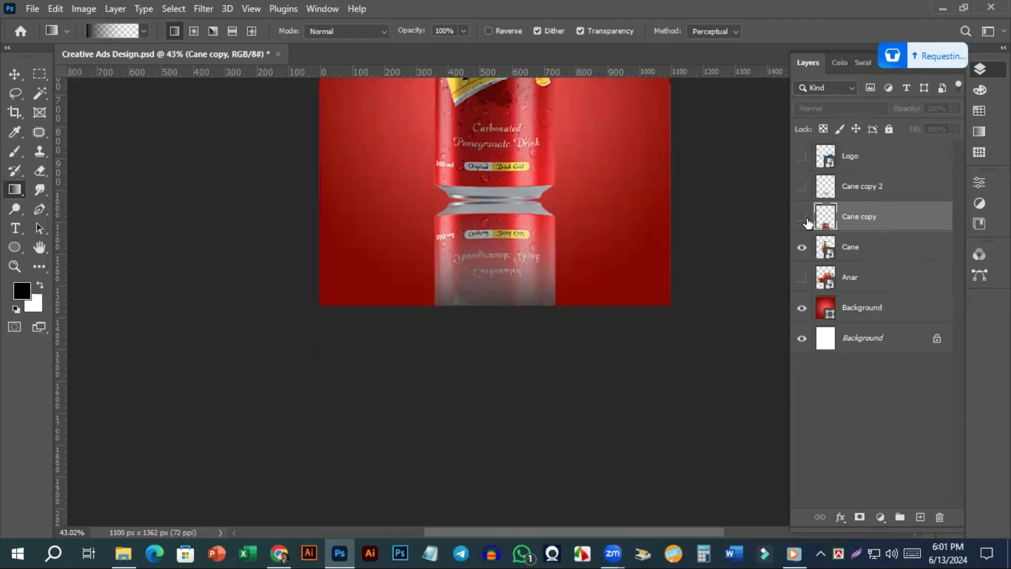
{"action": "key", "text": "Delete"}
{"action": "left_click", "coordinate": [842, 192]}
{"action": "left_click", "coordinate": [802, 186]}
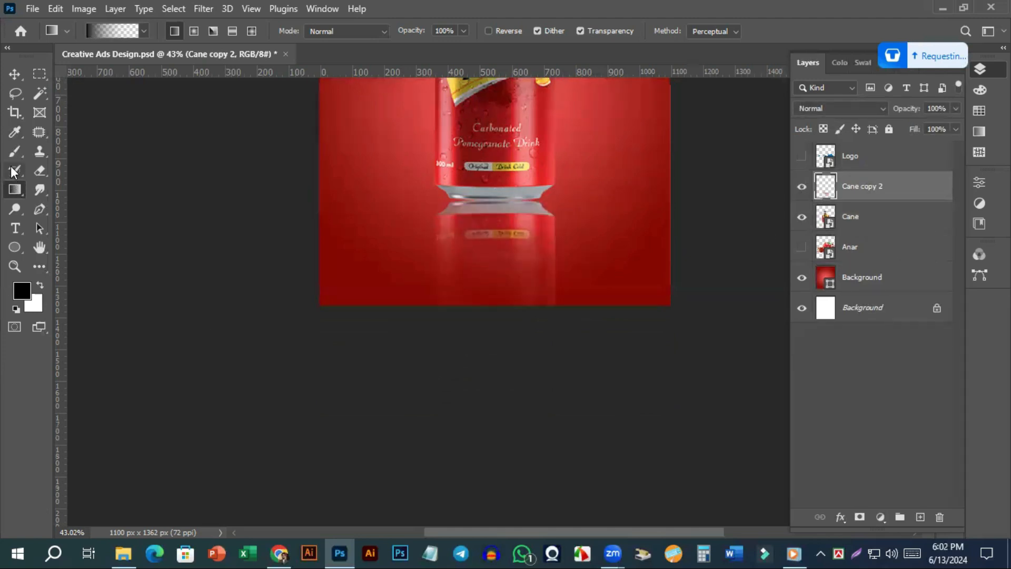
Toggle the Cane copy 2 reflection's visibility, try deleting that layer, and undo the deletions of both reflection layers
{"action": "scroll", "coordinate": [562, 300], "scroll_direction": "up", "scroll_amount": 2}
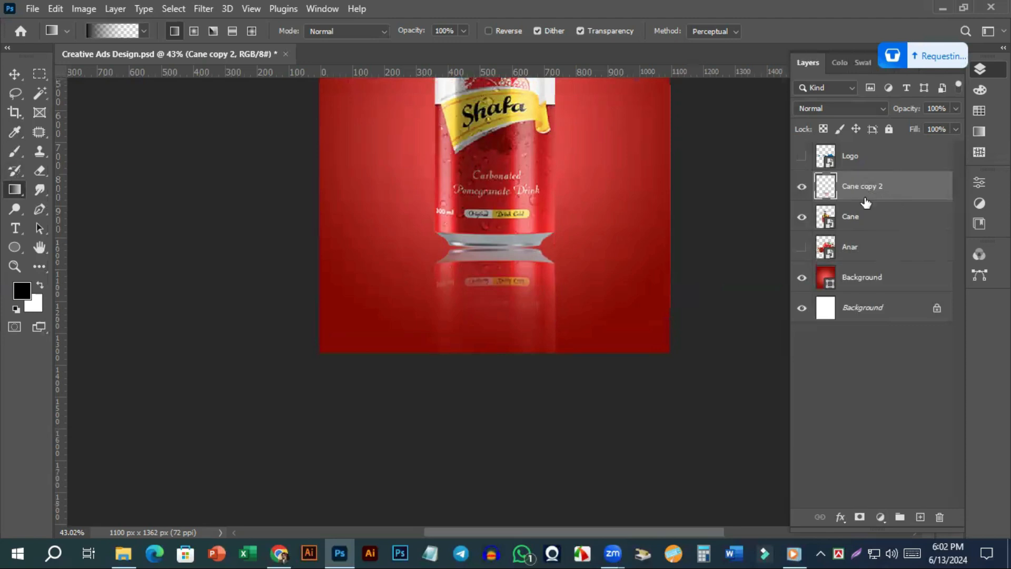
{"action": "left_click", "coordinate": [802, 187]}
{"action": "left_click", "coordinate": [802, 187]}
{"action": "key", "text": "Delete"}
{"action": "key", "text": "ctrl+z"}
{"action": "key", "text": "ctrl+z"}
{"action": "key", "text": "ctrl+z"}
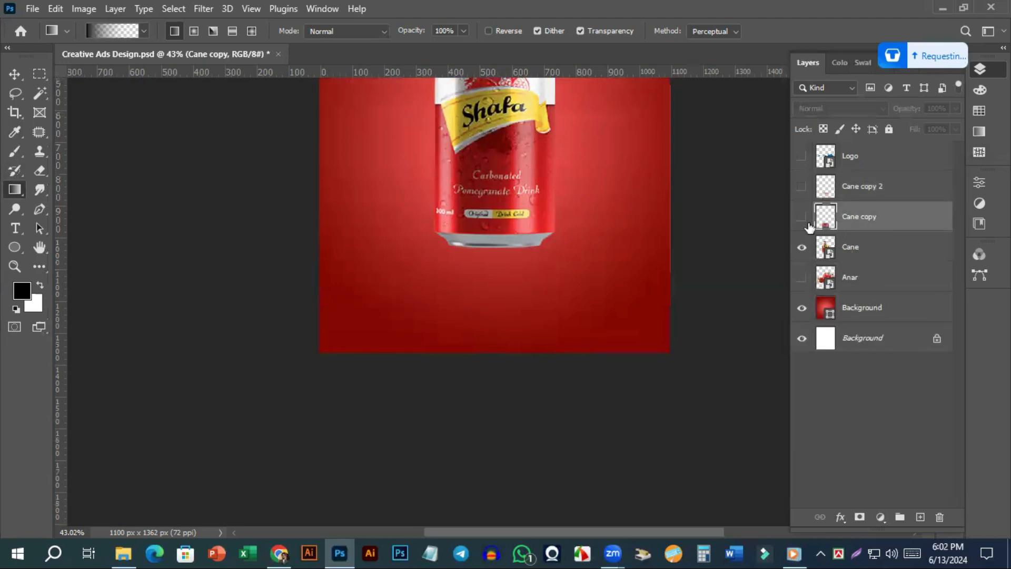
Compare the Cane copy and Cane copy 2 reflections, then undo the gradients on Cane copy and clear the selection
{"action": "left_click", "coordinate": [801, 216]}
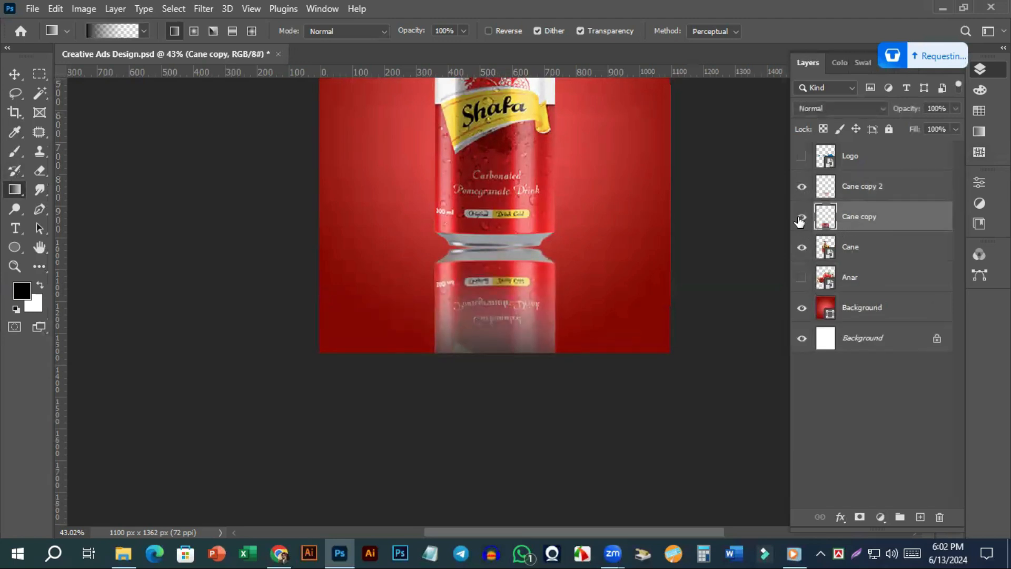
{"action": "key", "text": "ctrl+"}
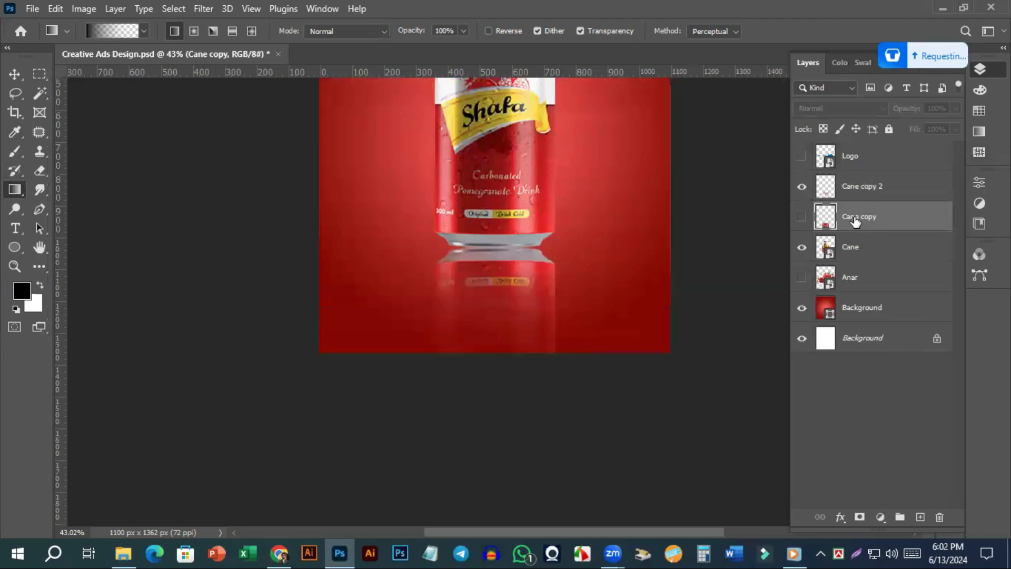
{"action": "key", "text": "ctrl+"}
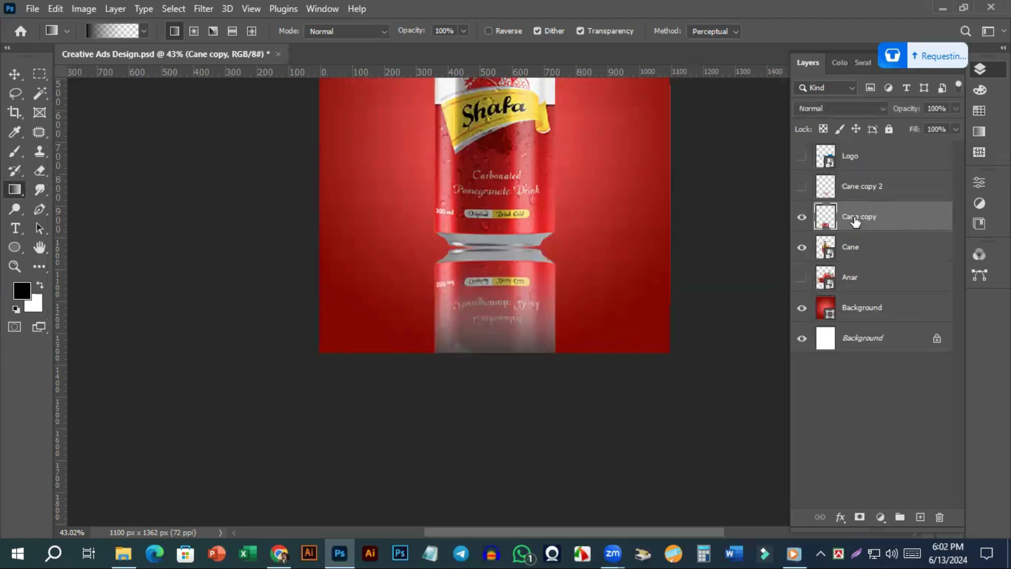
{"action": "key", "text": "ctrl+z"}
{"action": "key", "text": "ctrl+z"}
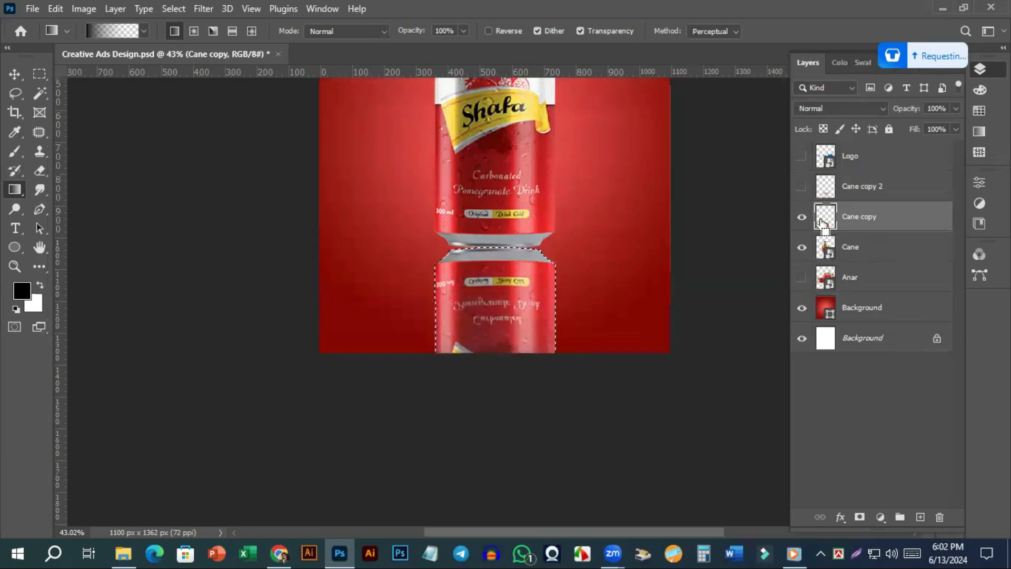
{"action": "key", "text": "ctrl+d"}
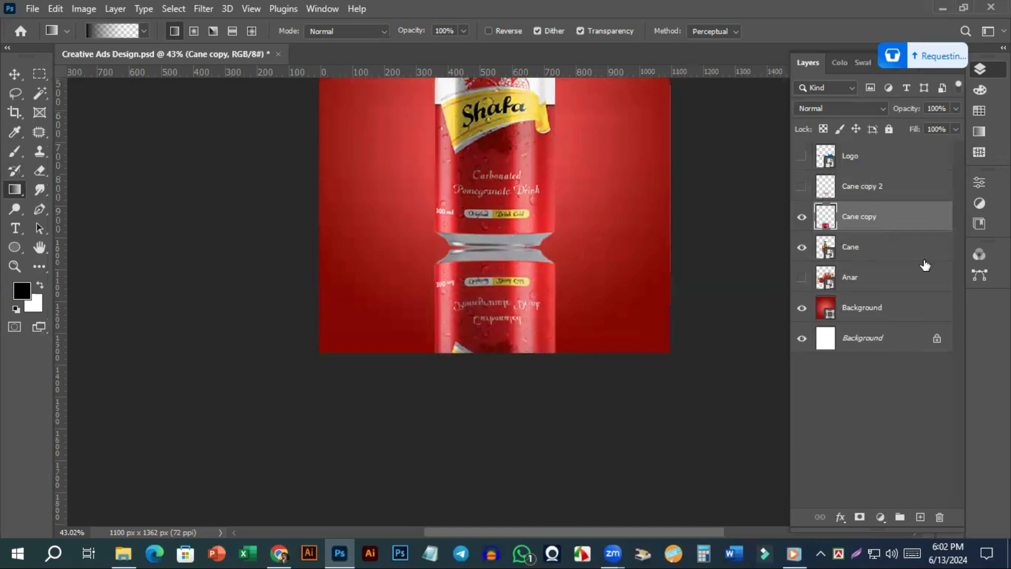
Delete the Cane copy 2 layer and add a layer mask to the Cane copy layer
{"action": "left_click", "coordinate": [869, 190]}
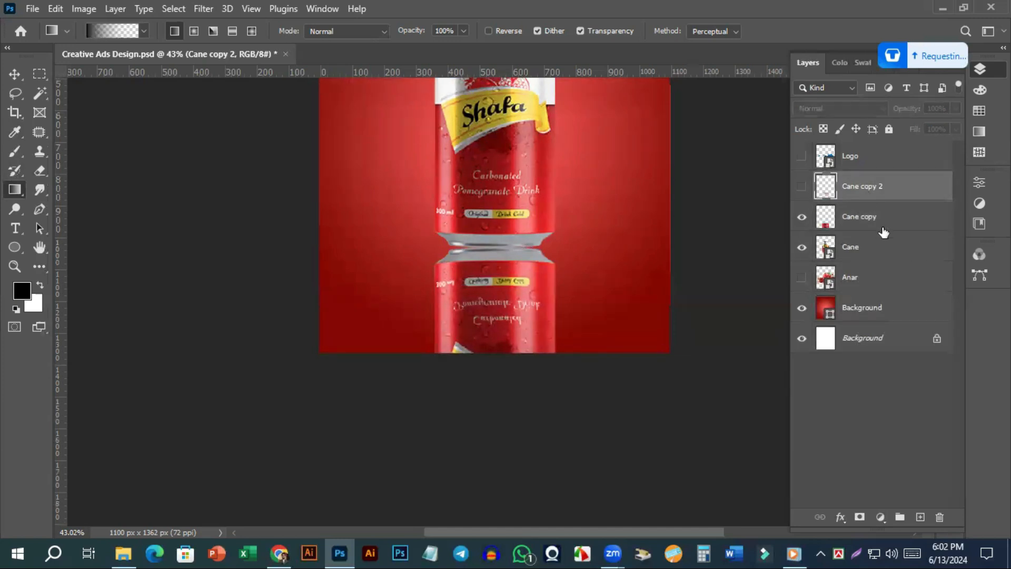
{"action": "key", "text": "Delete"}
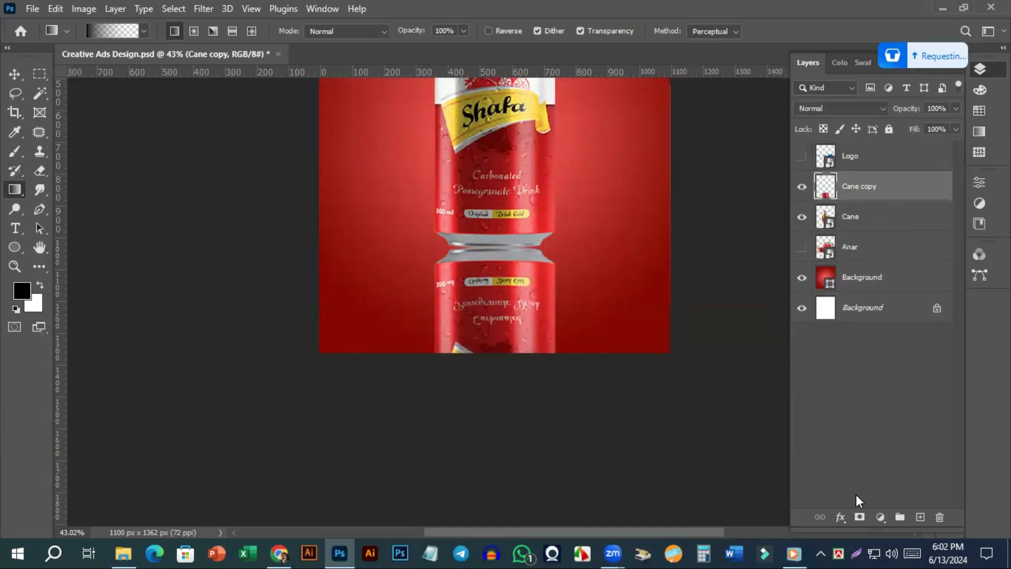
{"action": "left_click", "coordinate": [859, 516]}
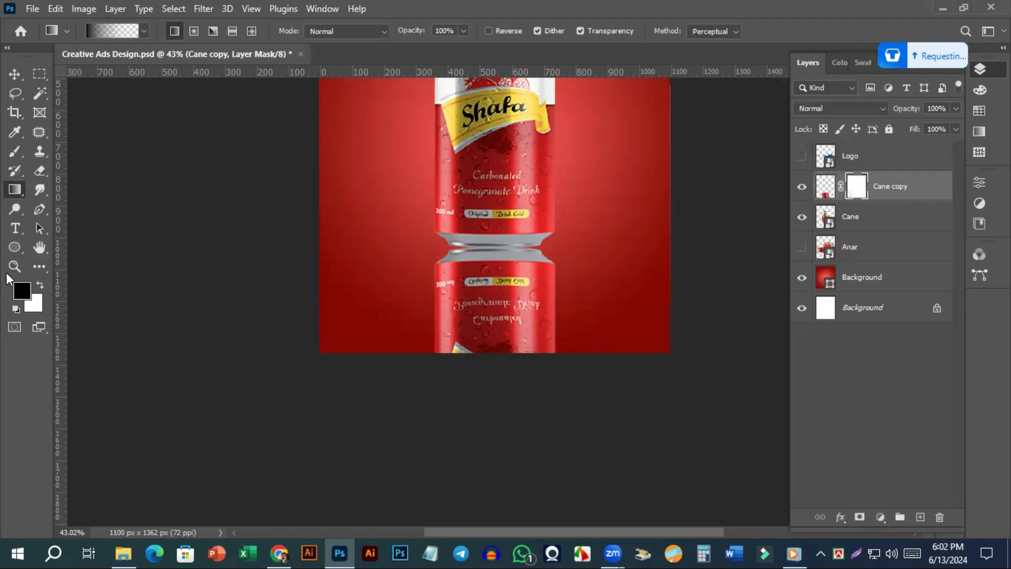
Try fading the reflection's lower part by erasing on the Cane copy mask at 14% opacity, with foreground and background colours swapped
{"action": "left_click_drag", "start_coordinate": [40, 169], "coordinate": [95, 170]}
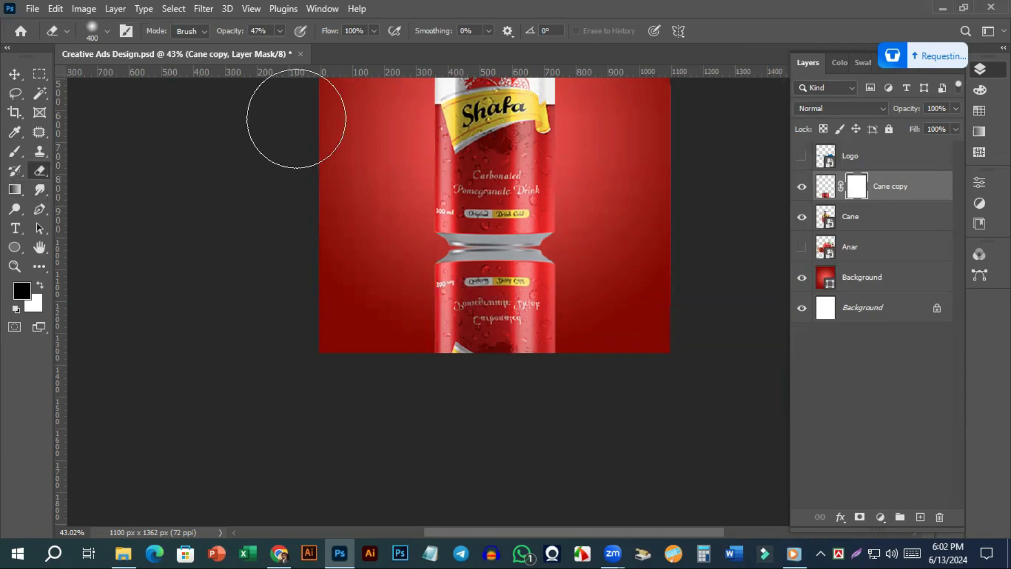
{"action": "left_click", "coordinate": [279, 30]}
{"action": "left_click_drag", "start_coordinate": [276, 49], "coordinate": [258, 49]}
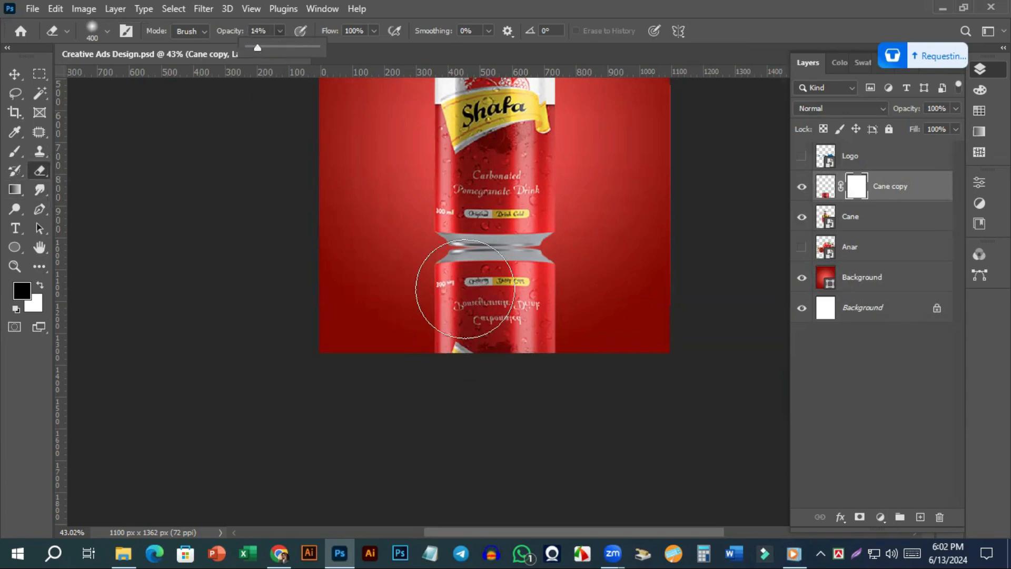
{"action": "left_click", "coordinate": [447, 401]}
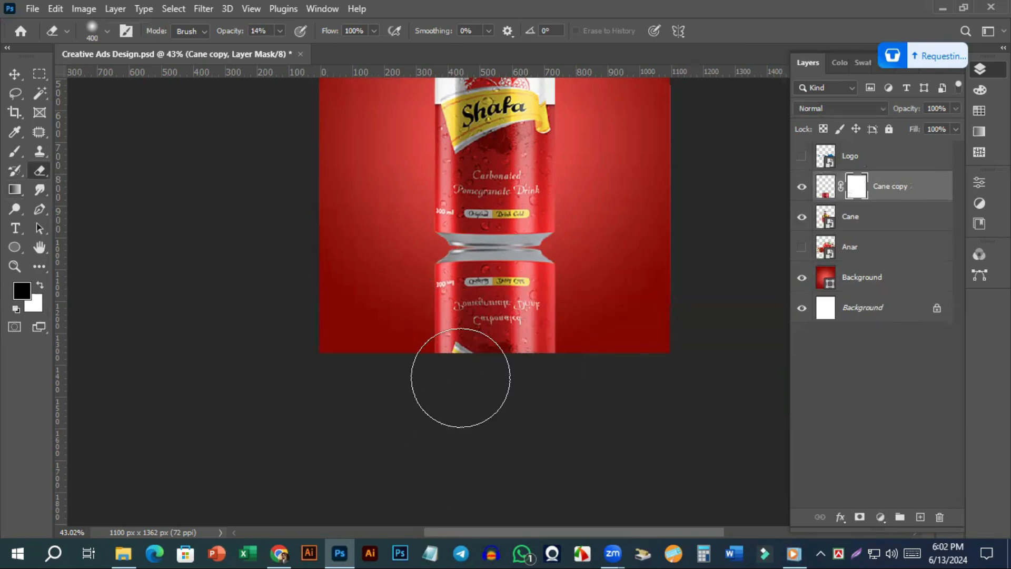
{"action": "left_click", "coordinate": [40, 285]}
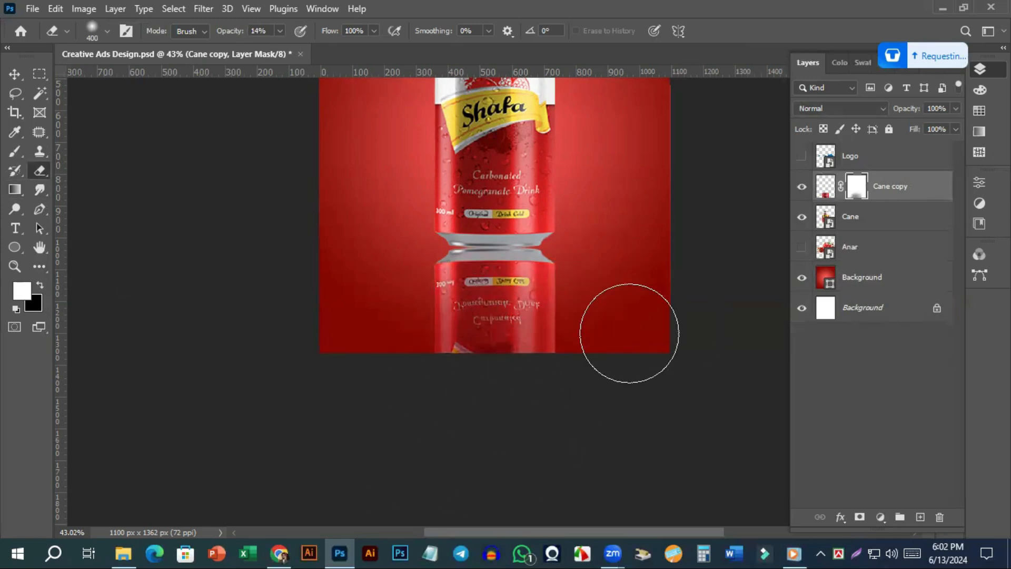
{"action": "left_click", "coordinate": [511, 292]}
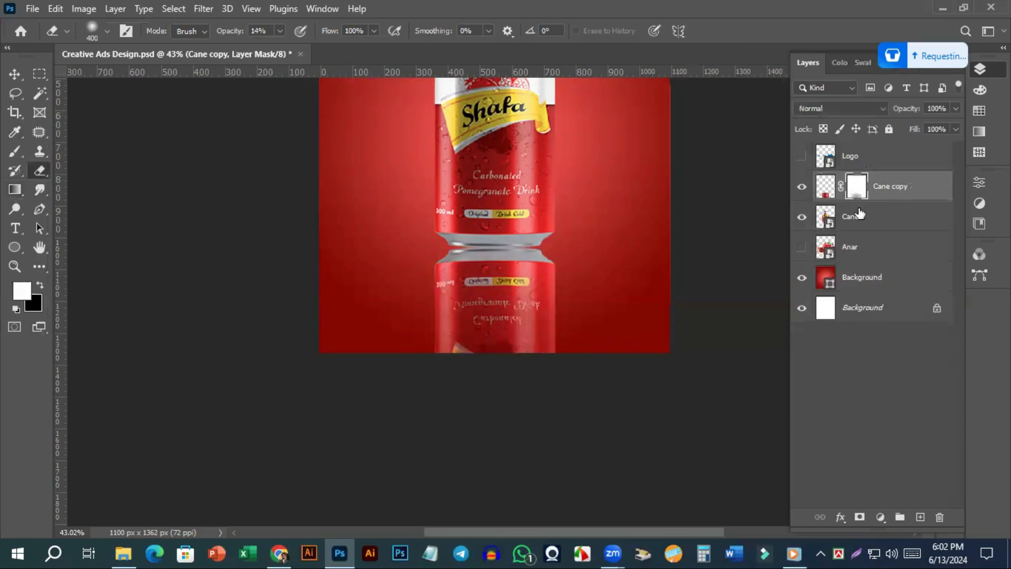
Fade the reflection's lower part by painting black on the Cane copy mask with a 500 px brush at 16% opacity
{"action": "left_click", "coordinate": [18, 153]}
{"action": "key", "text": "bracketright"}
{"action": "key", "text": "bracketright"}
{"action": "key", "text": "bracketright"}
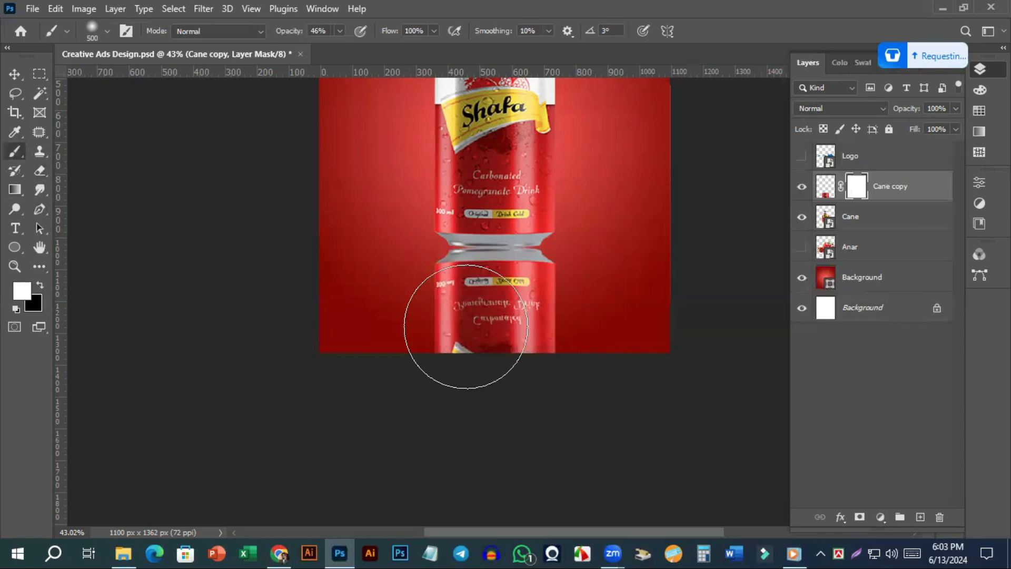
{"action": "left_click", "coordinate": [340, 30]}
{"action": "left_click_drag", "start_coordinate": [320, 48], "coordinate": [318, 49]}
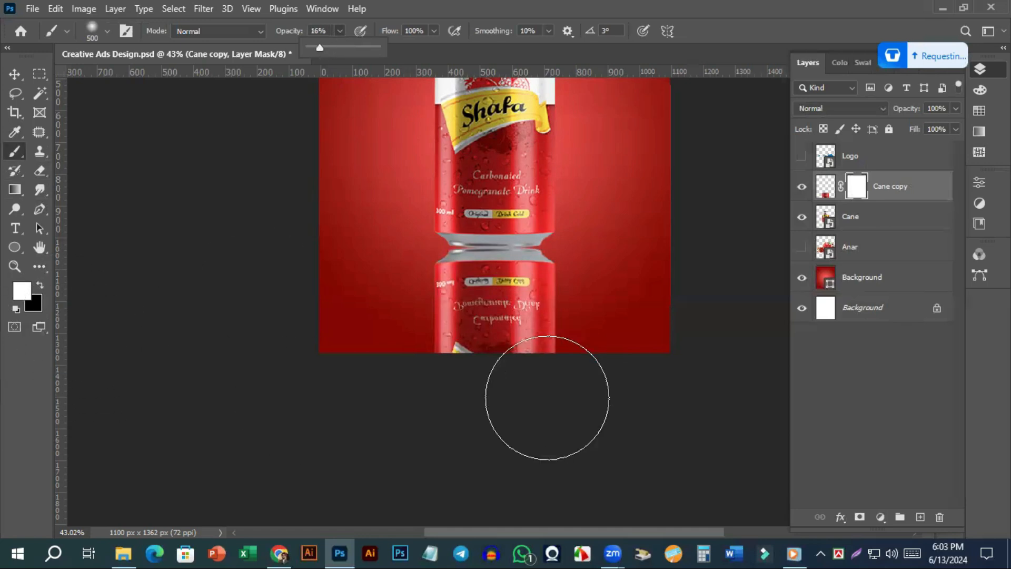
{"action": "left_click", "coordinate": [466, 328]}
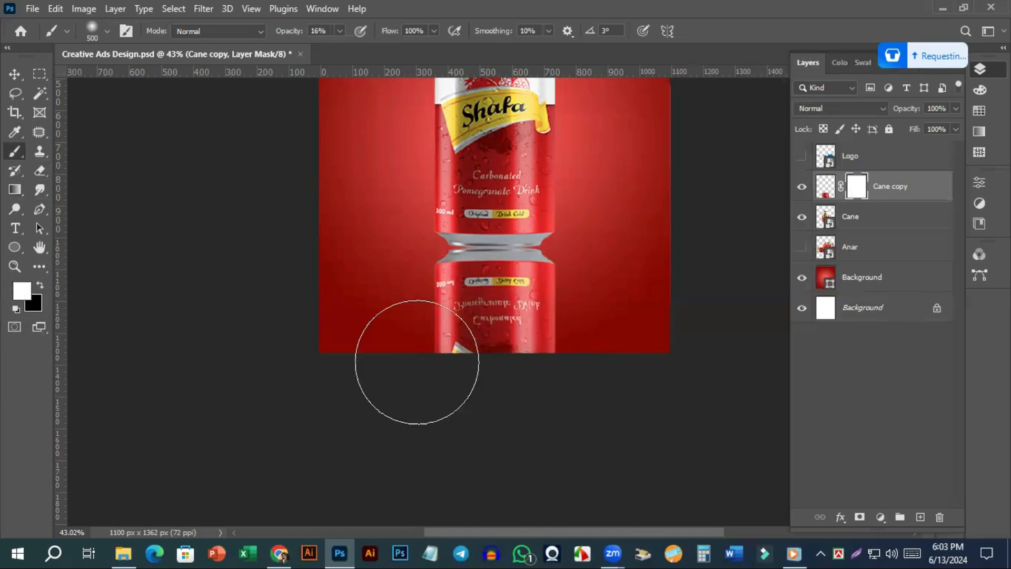
{"action": "left_click", "coordinate": [39, 286]}
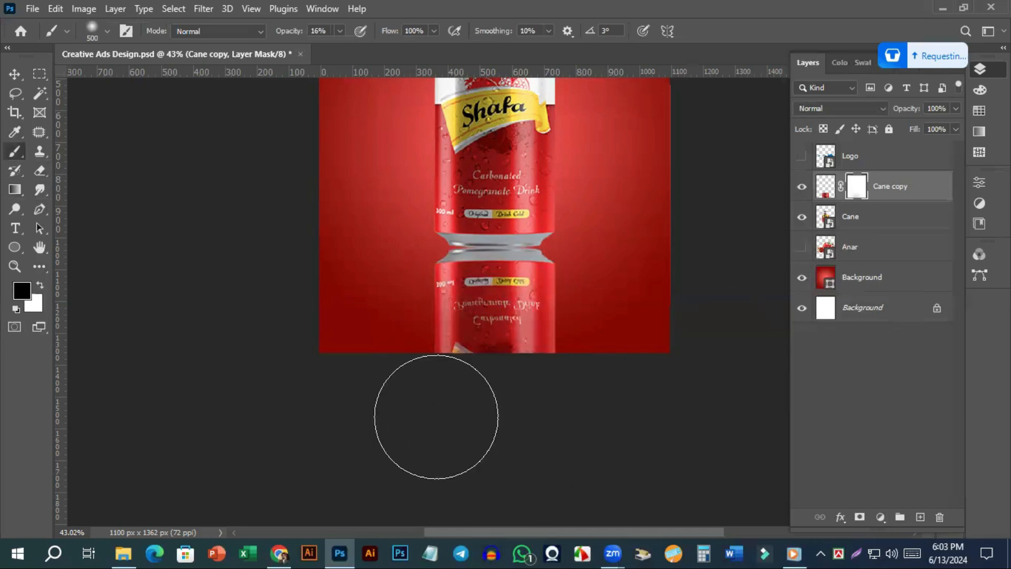
{"action": "mouse_move", "coordinate": [472, 308]}
{"action": "left_mouse_down"}
{"action": "mouse_move", "coordinate": [549, 312]}
{"action": "mouse_move", "coordinate": [490, 421]}
{"action": "mouse_move", "coordinate": [424, 457]}
{"action": "left_mouse_up"}
Refine the reflection's fade on the mask with smaller black brushes, reducing to 150 px and 5% opacity for the lettering area
{"action": "scroll", "coordinate": [472, 392], "scroll_direction": "down", "scroll_amount": 3}
{"action": "key", "text": "bracketleft"}
{"action": "key", "text": "bracketleft"}
{"action": "key", "text": "bracketleft"}
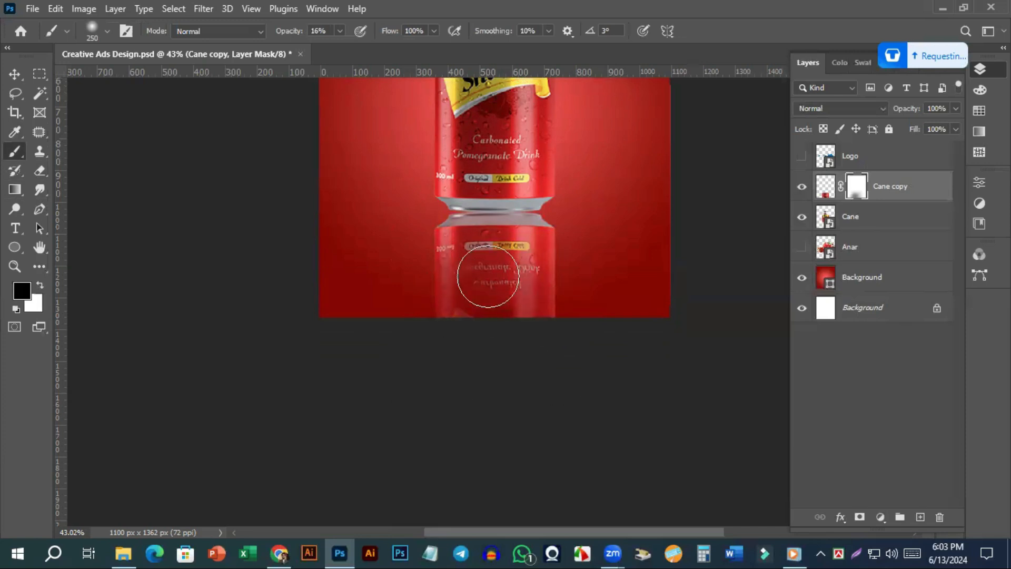
{"action": "key", "text": "bracketleft"}
{"action": "key", "text": "bracketleft"}
{"action": "key", "text": "bracketleft"}
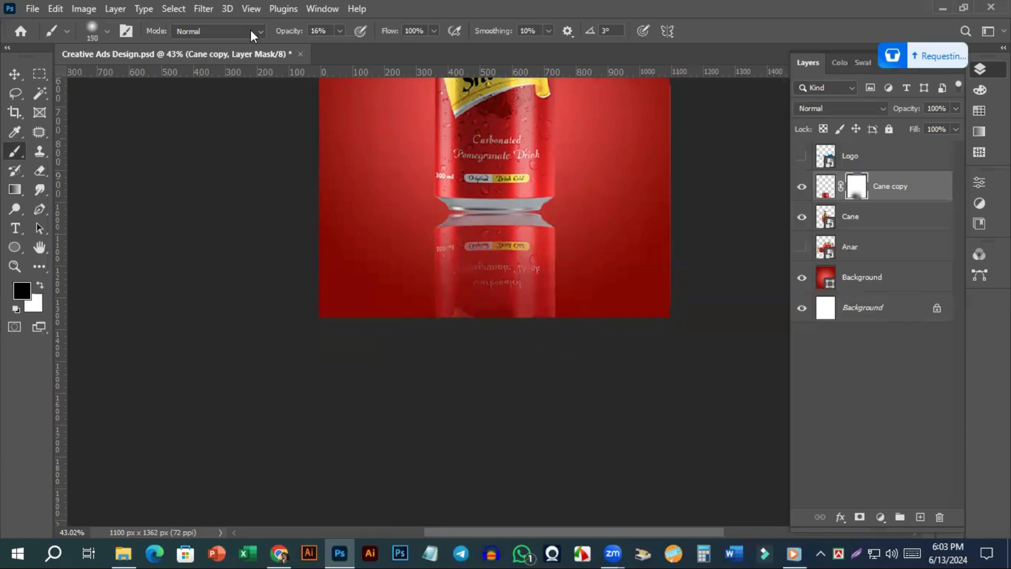
{"action": "left_click", "coordinate": [339, 31]}
{"action": "left_click_drag", "start_coordinate": [336, 47], "coordinate": [330, 47]}
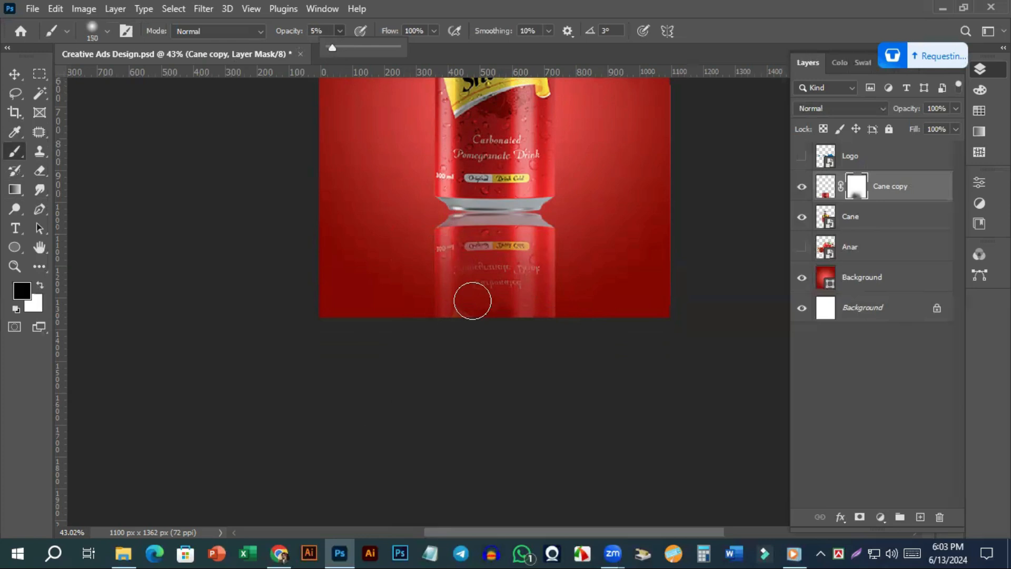
{"action": "left_click_drag", "start_coordinate": [446, 307], "coordinate": [530, 259]}
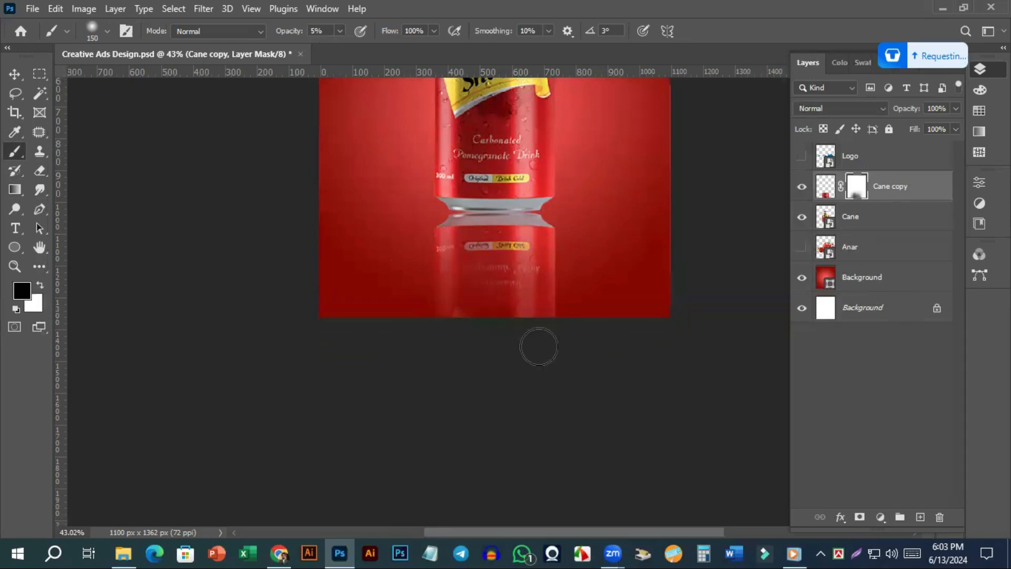
Soften the reflection's lettering area on the Cane copy mask with a 250 px black brush at 5% opacity
{"action": "key", "text": "bracketright"}
{"action": "key", "text": "bracketright"}
{"action": "key", "text": "bracketright"}
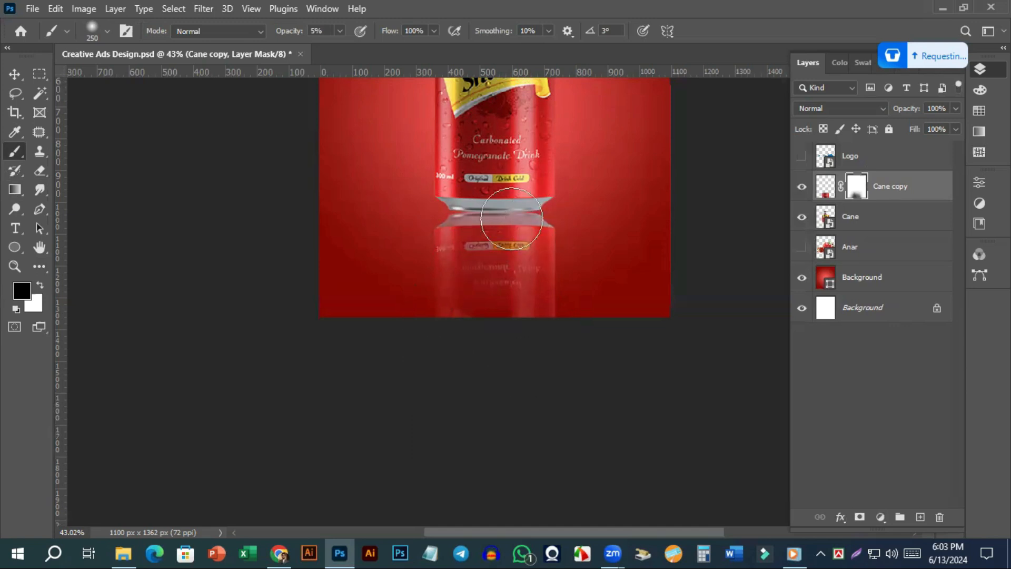
{"action": "scroll", "coordinate": [562, 312], "scroll_direction": "up", "scroll_amount": 1}
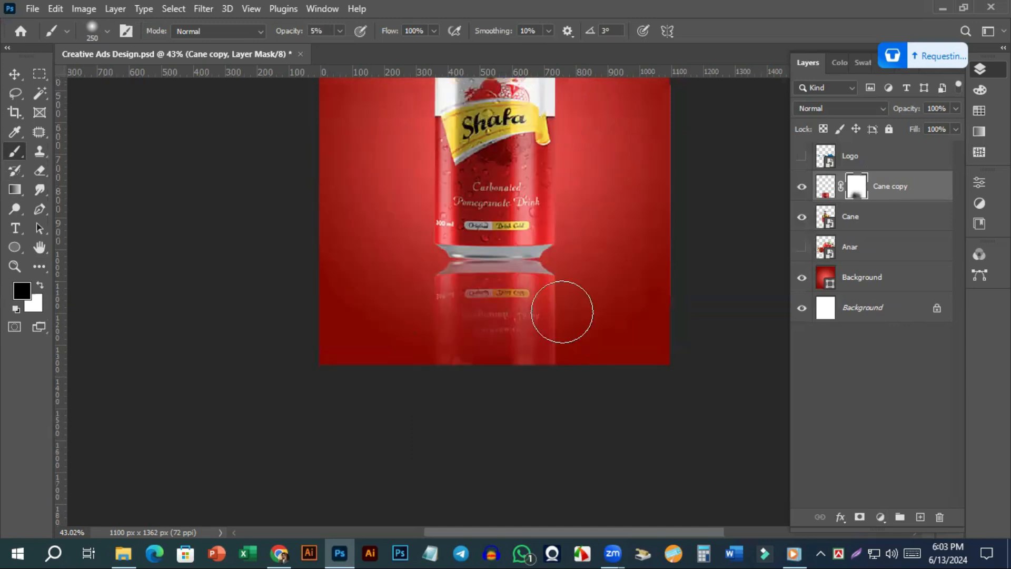
{"action": "scroll", "coordinate": [562, 311], "scroll_direction": "up", "scroll_amount": 4}
{"action": "scroll", "coordinate": [562, 311], "scroll_direction": "down", "scroll_amount": 3}
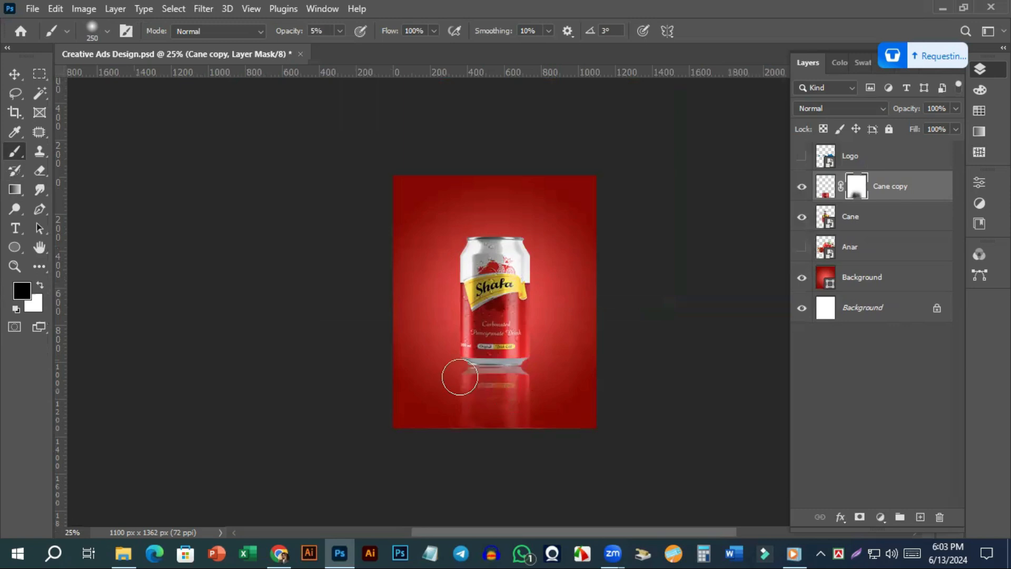
{"action": "scroll", "coordinate": [489, 452], "scroll_direction": "up", "scroll_amount": 1}
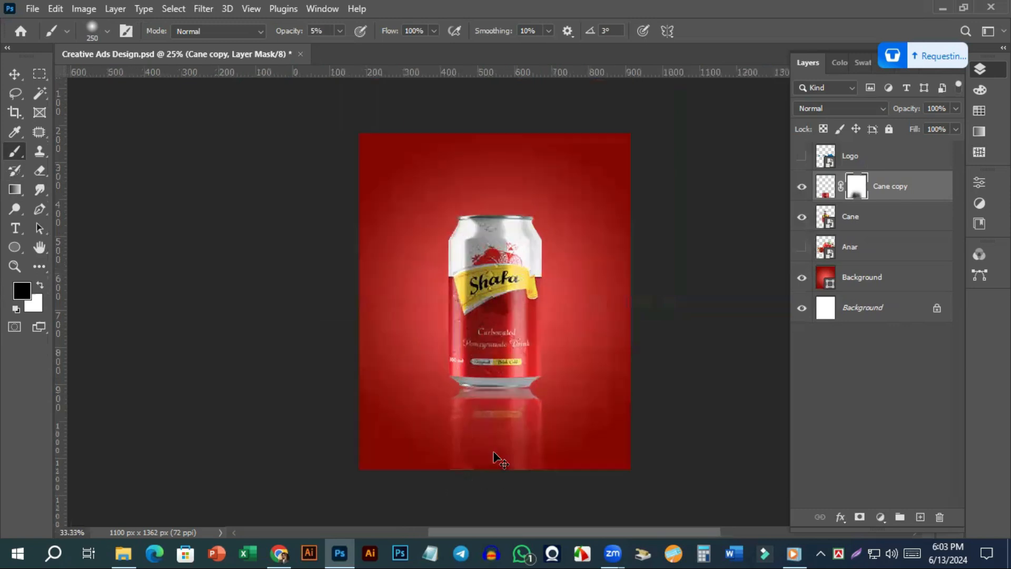
{"action": "scroll", "coordinate": [497, 459], "scroll_direction": "up", "scroll_amount": 1}
{"action": "scroll", "coordinate": [493, 452], "scroll_direction": "down", "scroll_amount": 1}
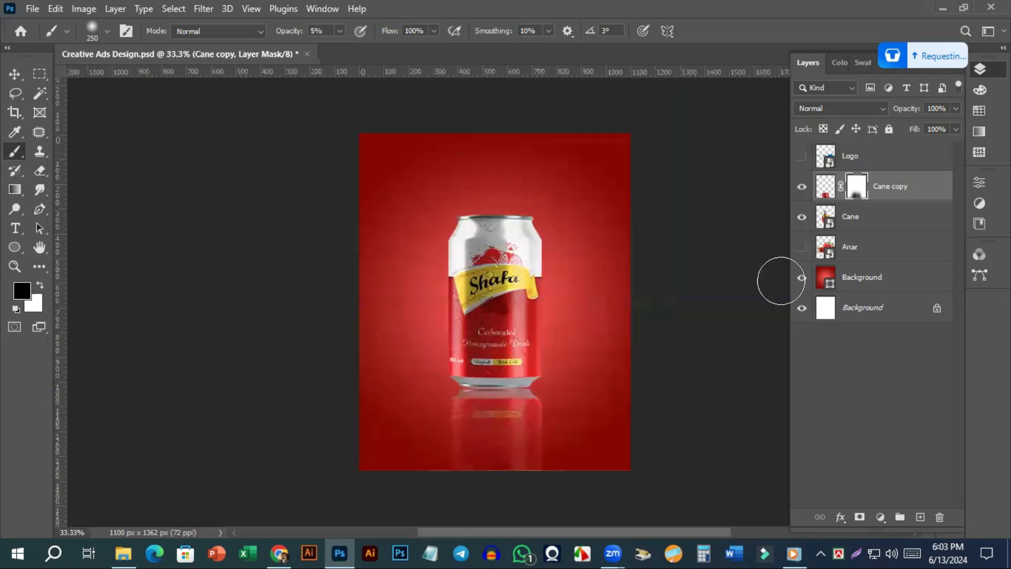
Rename the Cane copy layer as Cane Reflact
{"action": "double_click", "coordinate": [890, 186]}
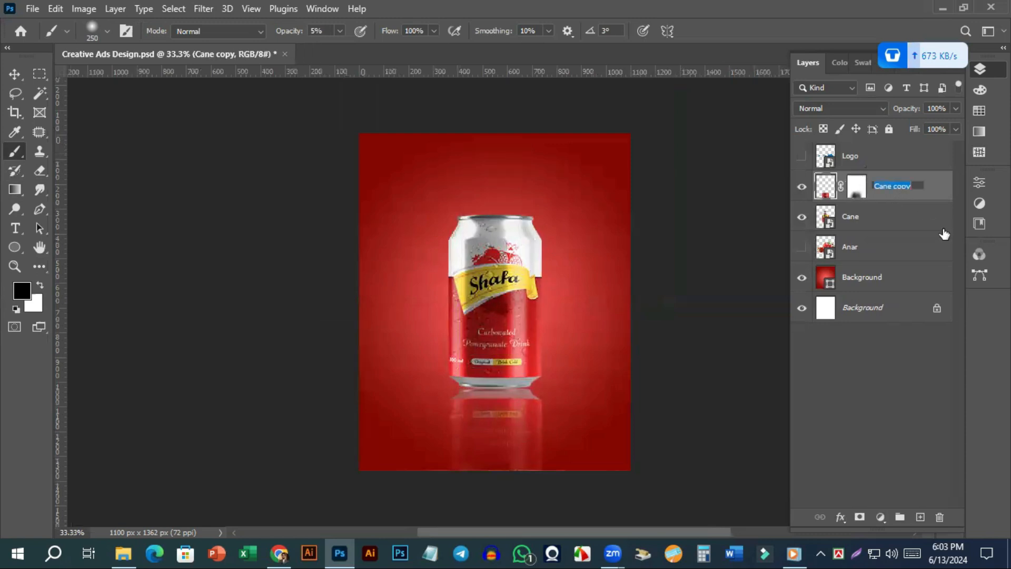
{"action": "key", "text": "Right"}
{"action": "type", "text": "Reflact"}
{"action": "key", "text": "Return"}
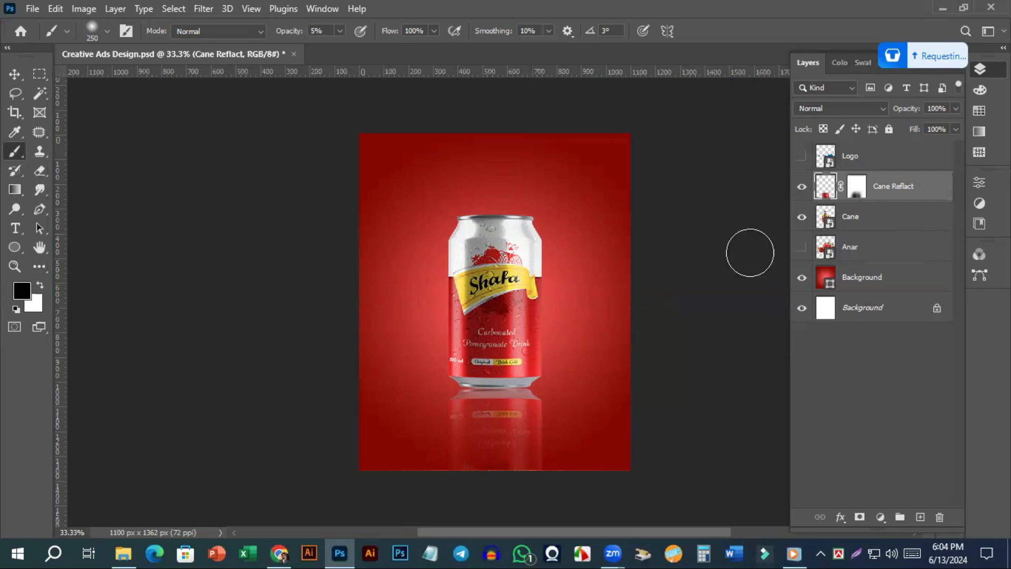
Add a new empty layer directly above the Anar layer, beneath the Cane layer
{"action": "left_click", "coordinate": [874, 161]}
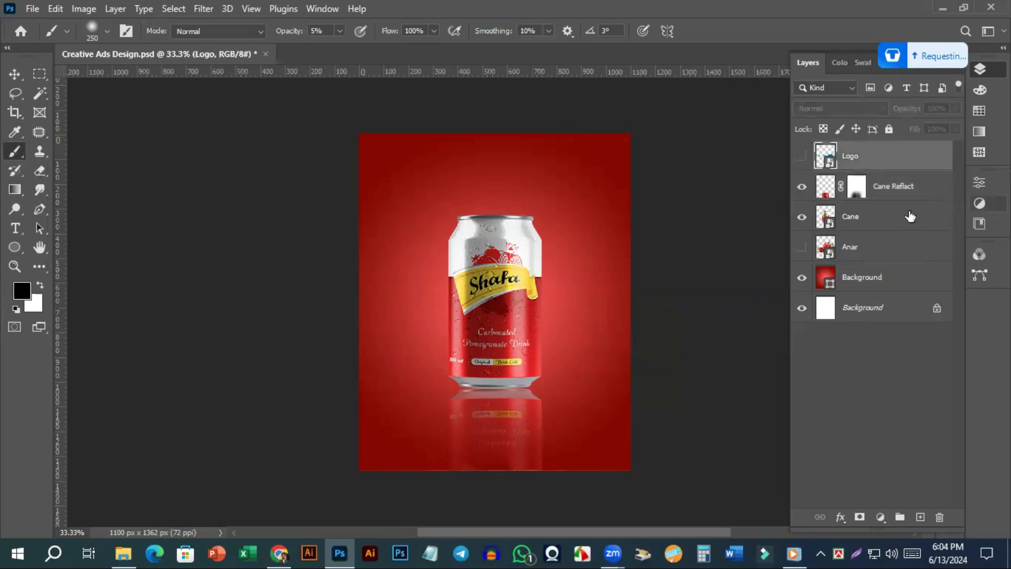
{"action": "left_click", "coordinate": [887, 196]}
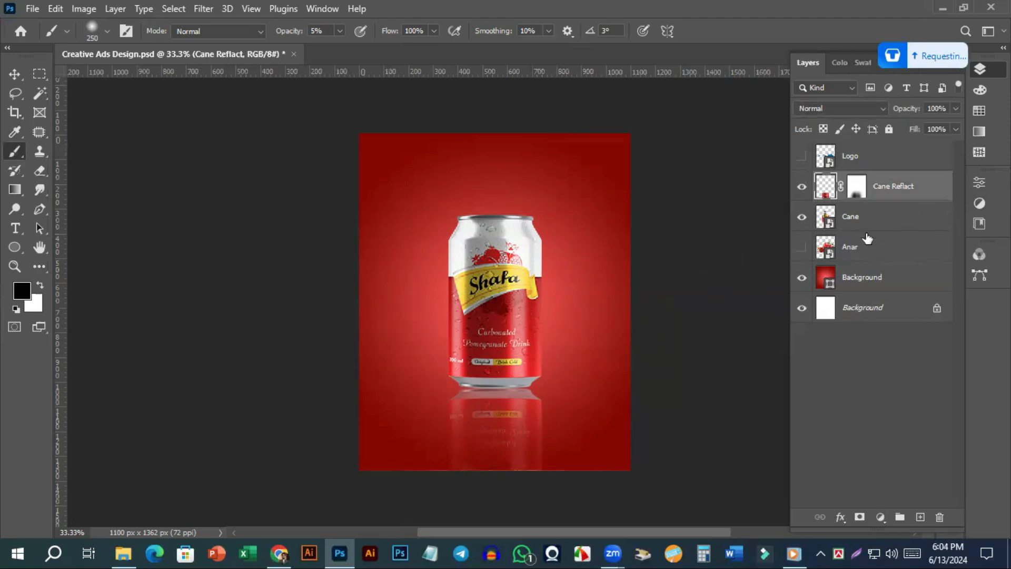
{"action": "key", "text": "alt+bracketleft"}
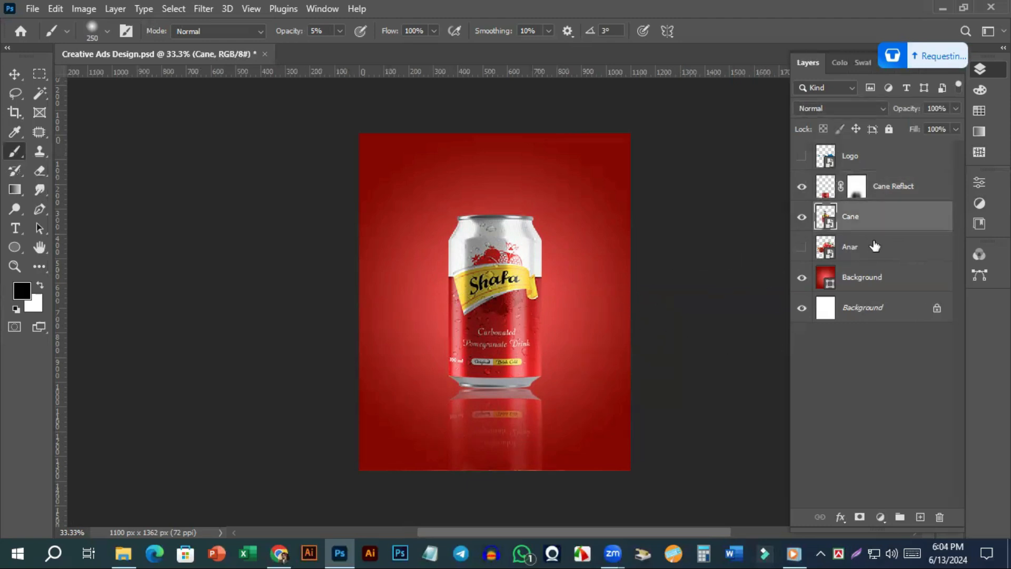
{"action": "left_click", "coordinate": [886, 189]}
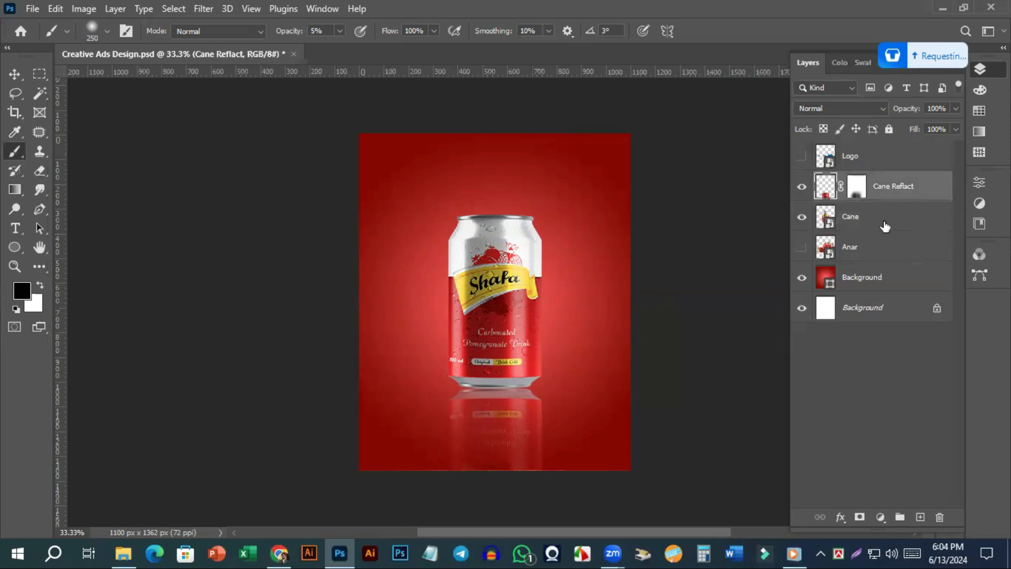
{"action": "left_click", "coordinate": [881, 252]}
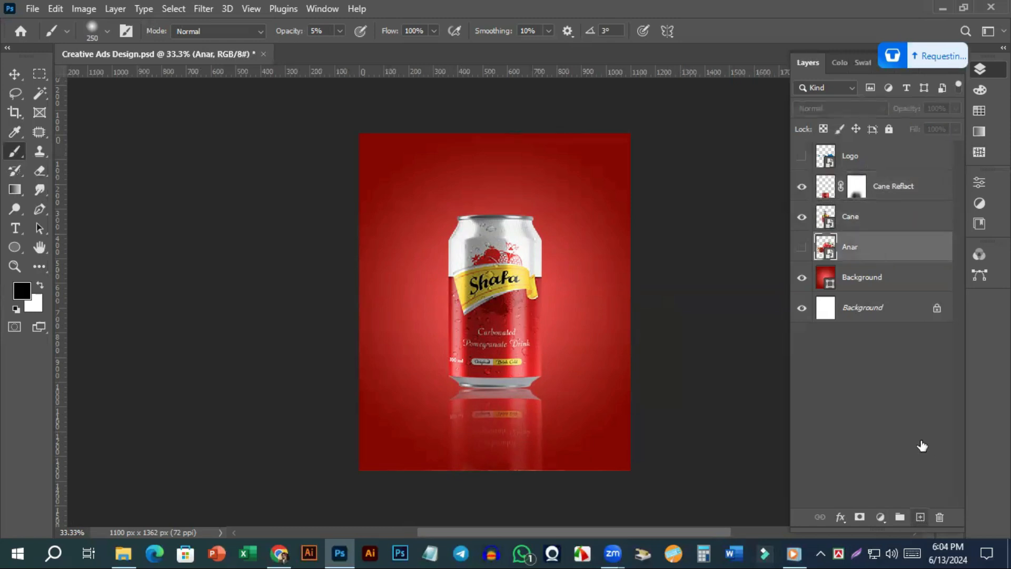
{"action": "left_click", "coordinate": [920, 517]}
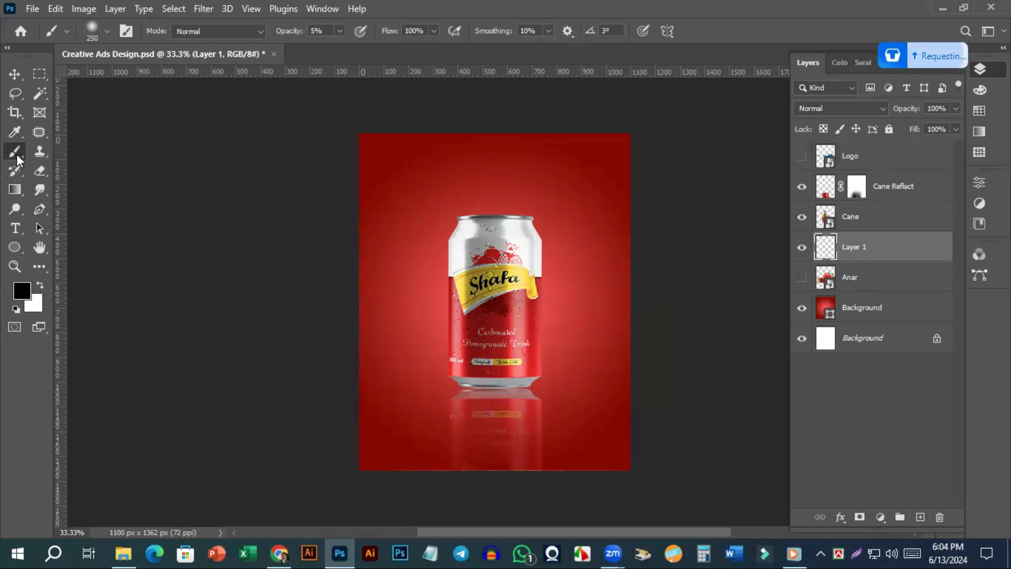
Configure a soft black brush for the shadow with 0% hardness, 700 px size and 100% opacity
{"action": "left_click", "coordinate": [108, 32]}
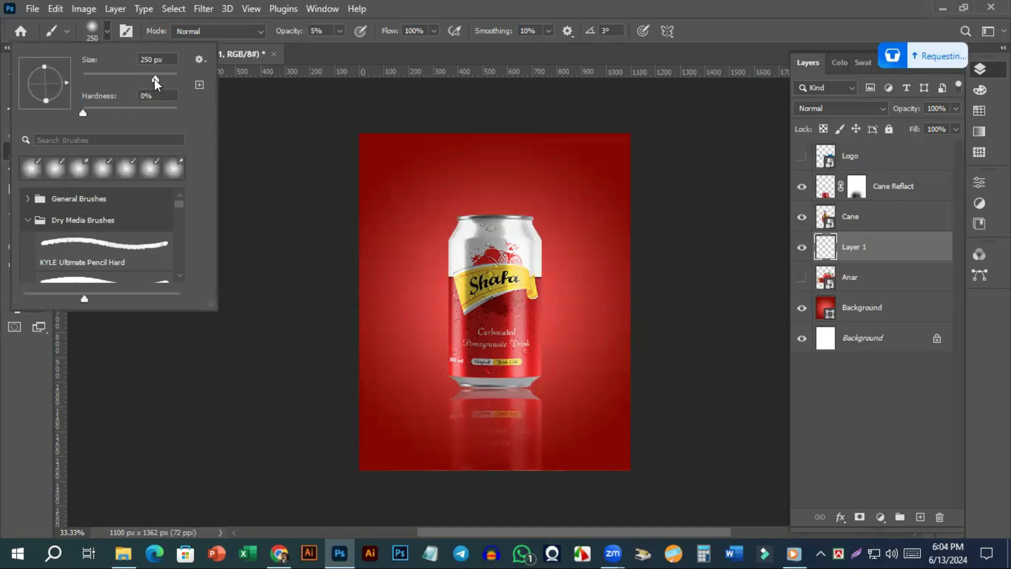
{"action": "mouse_move", "coordinate": [83, 113]}
{"action": "left_mouse_down"}
{"action": "mouse_move", "coordinate": [148, 113]}
{"action": "mouse_move", "coordinate": [41, 117]}
{"action": "left_mouse_up"}
{"action": "left_click", "coordinate": [341, 52]}
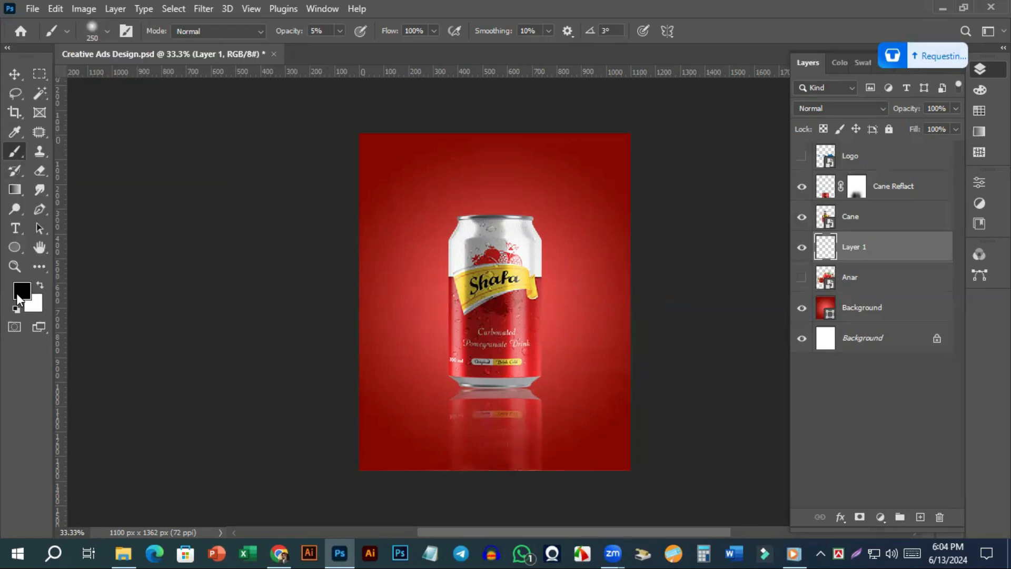
{"action": "key", "text": "bracketright"}
{"action": "key", "text": "bracketright"}
{"action": "key", "text": "bracketright"}
{"action": "key", "text": "bracketright"}
{"action": "key", "text": "bracketright"}
{"action": "key", "text": "bracketright"}
{"action": "key", "text": "bracketright"}
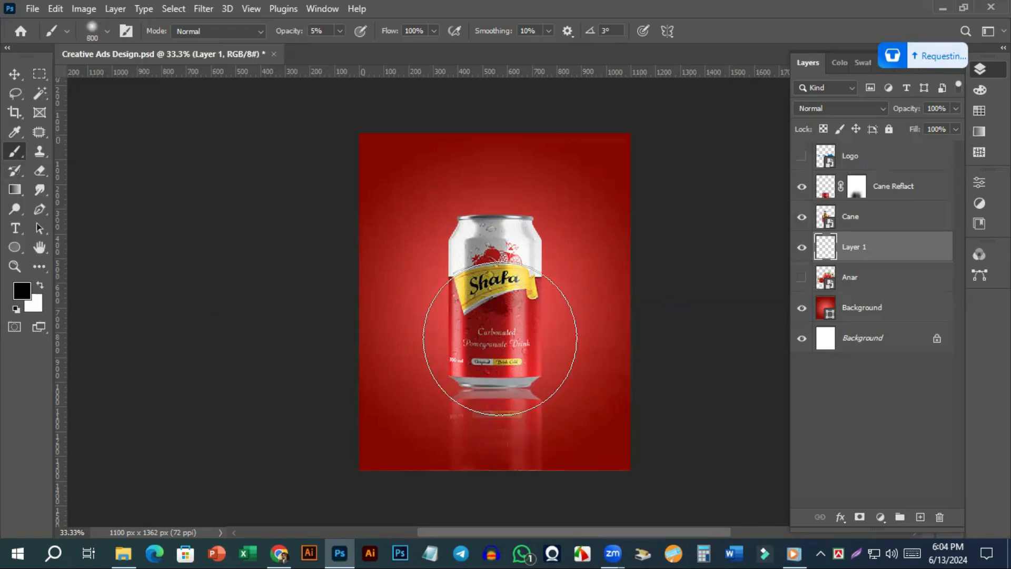
{"action": "key", "text": "bracketleft"}
{"action": "key", "text": "bracketleft"}
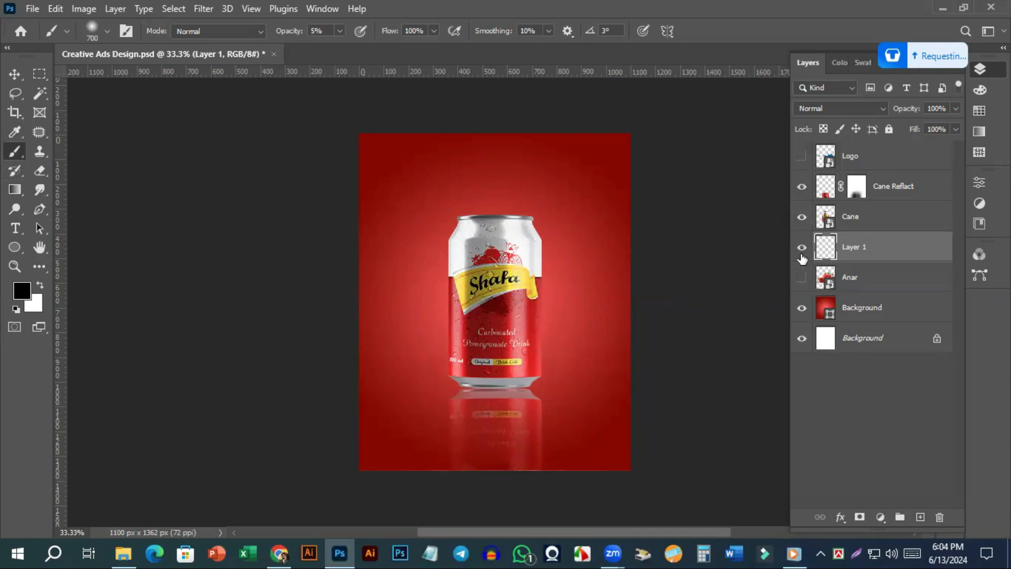
{"action": "left_click", "coordinate": [340, 32]}
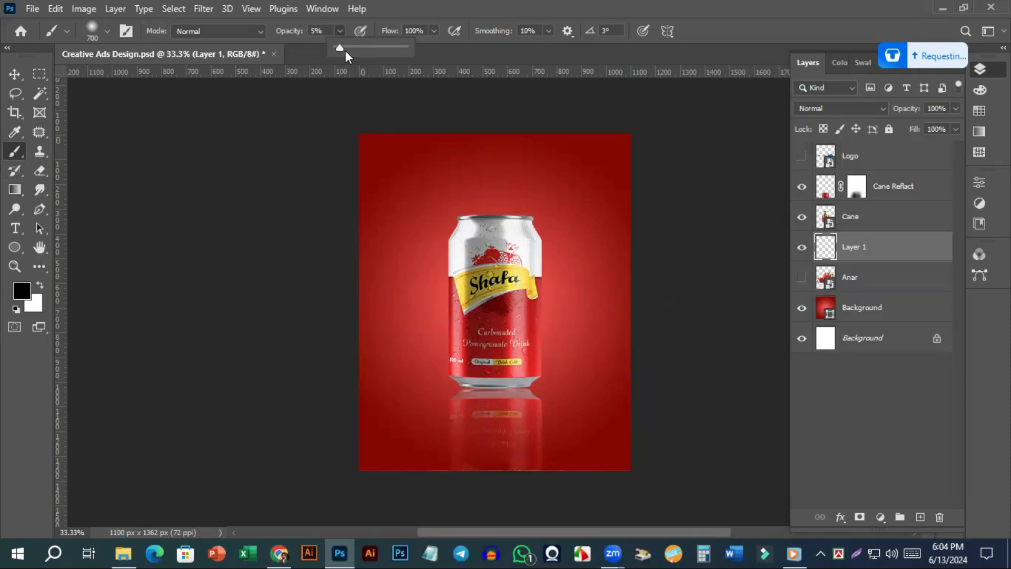
{"action": "left_click_drag", "start_coordinate": [398, 47], "coordinate": [404, 46]}
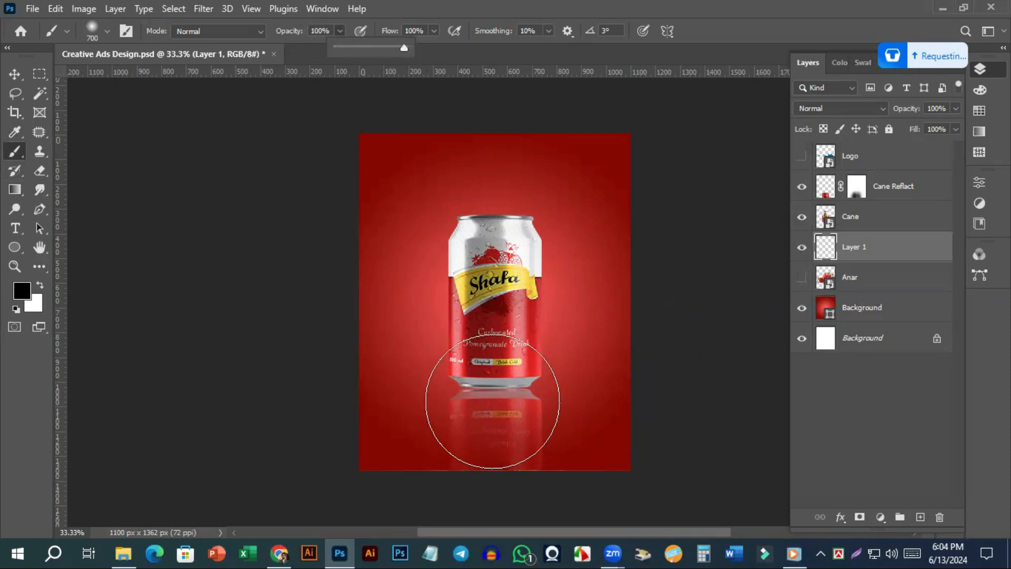
Try a single black shadow dab behind the can's lower part on Layer 1 with the 700 px brush
{"action": "left_click", "coordinate": [492, 366]}
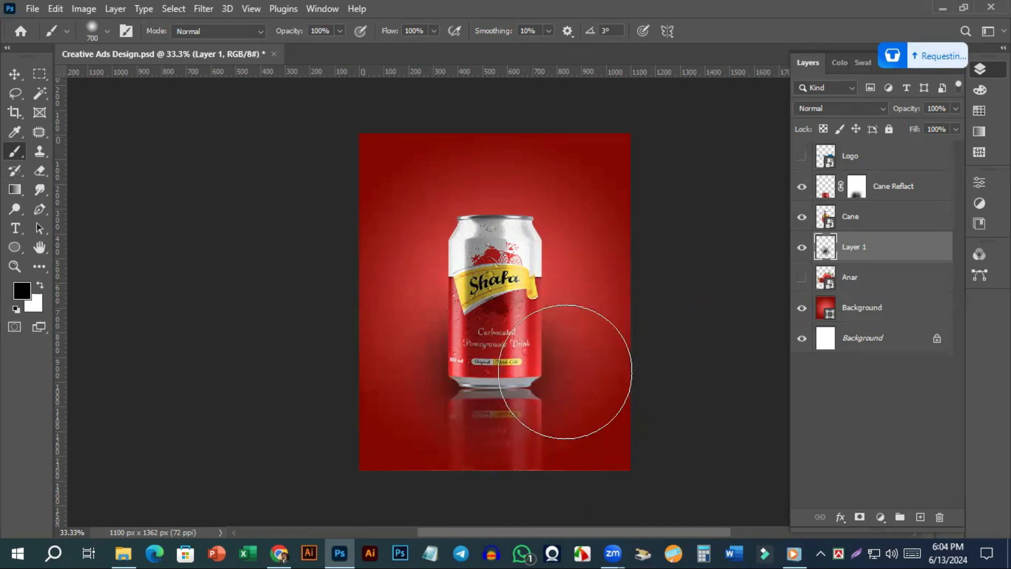
{"action": "key", "text": "ctrl+plus"}
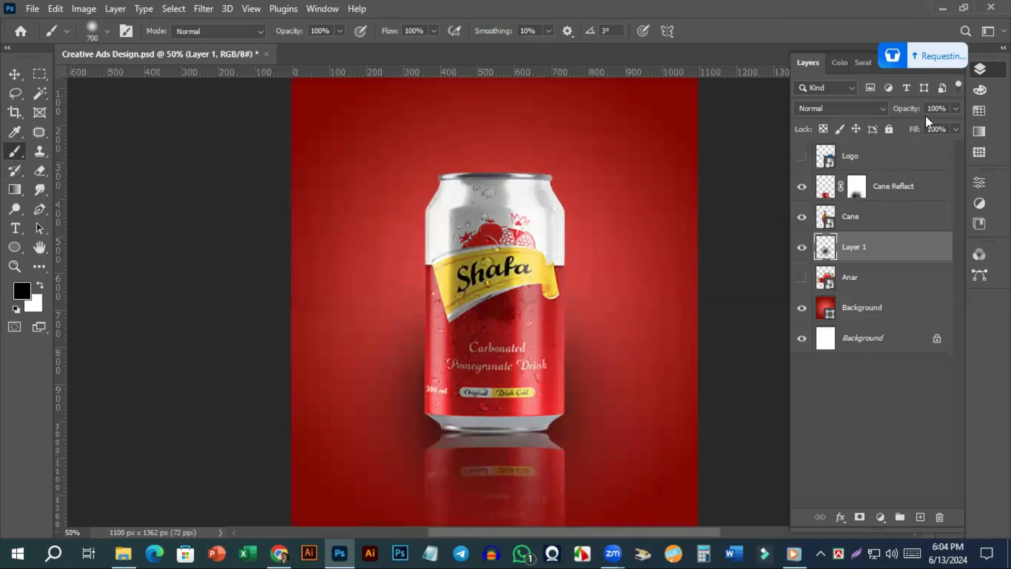
{"action": "key", "text": "ctrl+minus"}
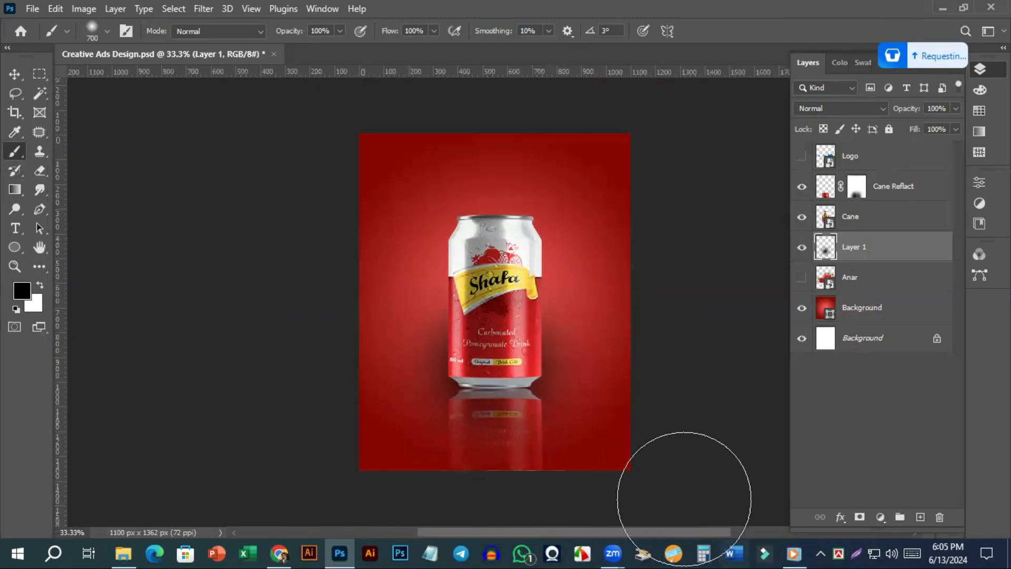
{"action": "key", "text": "ctrl+z"}
{"action": "key", "text": "ctrl+z"}
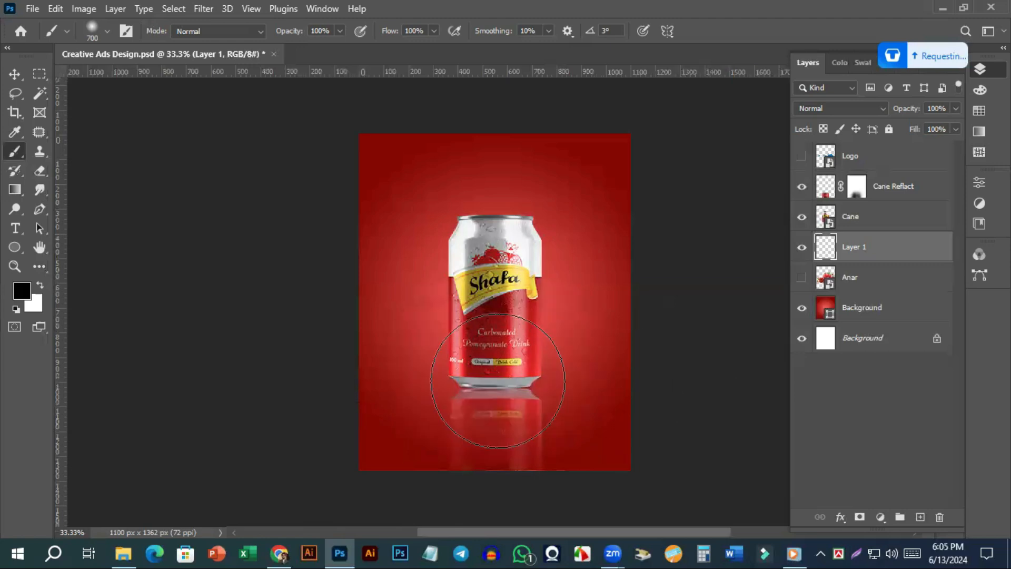
Paint a soft black shadow behind the can's base on Layer 1 with a 600 px brush, keeping the layer at 100% opacity
{"action": "key", "text": "bracketleft"}
{"action": "key", "text": "bracketleft"}
{"action": "key", "text": "bracketleft"}
{"action": "key", "text": "bracketright"}
{"action": "key", "text": "bracketright"}
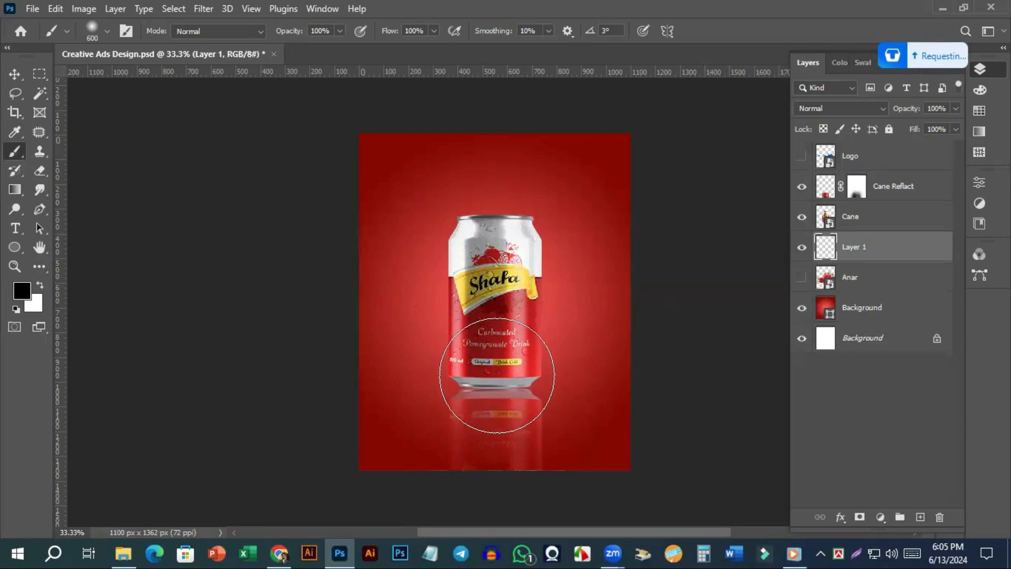
{"action": "left_click", "coordinate": [496, 374]}
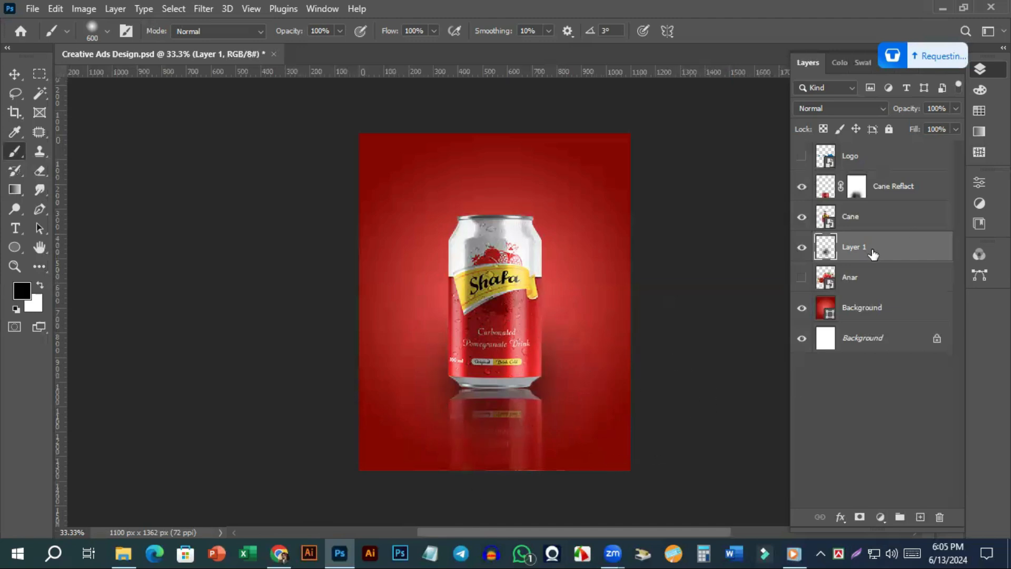
{"action": "key", "text": "ctrl+z"}
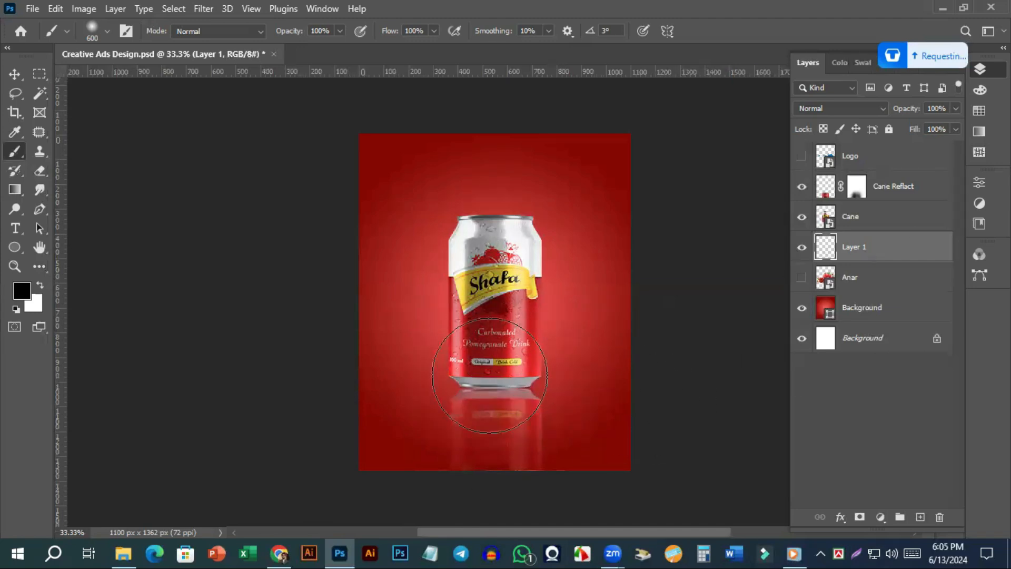
{"action": "left_click", "coordinate": [481, 376]}
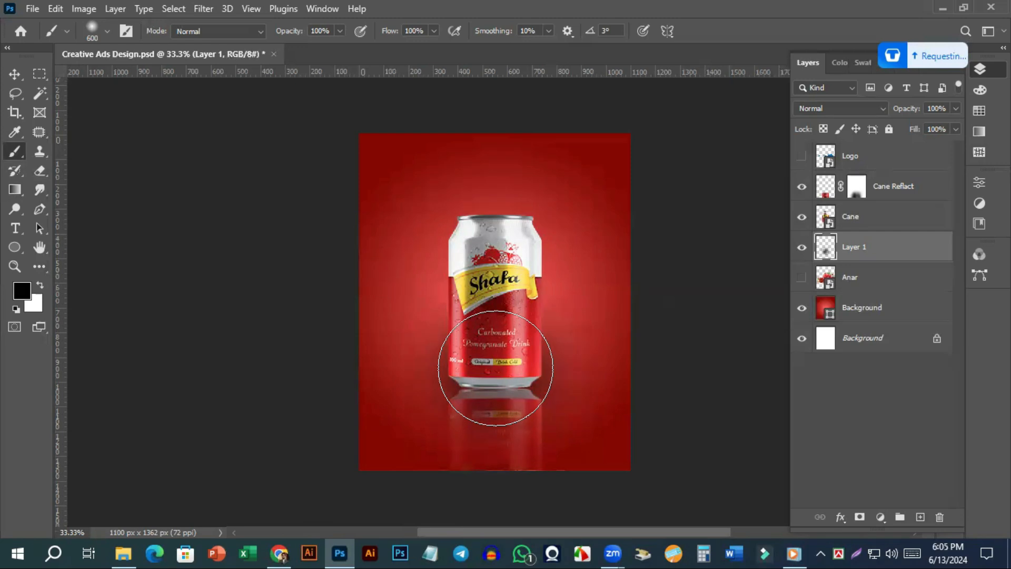
{"action": "left_click", "coordinate": [956, 109]}
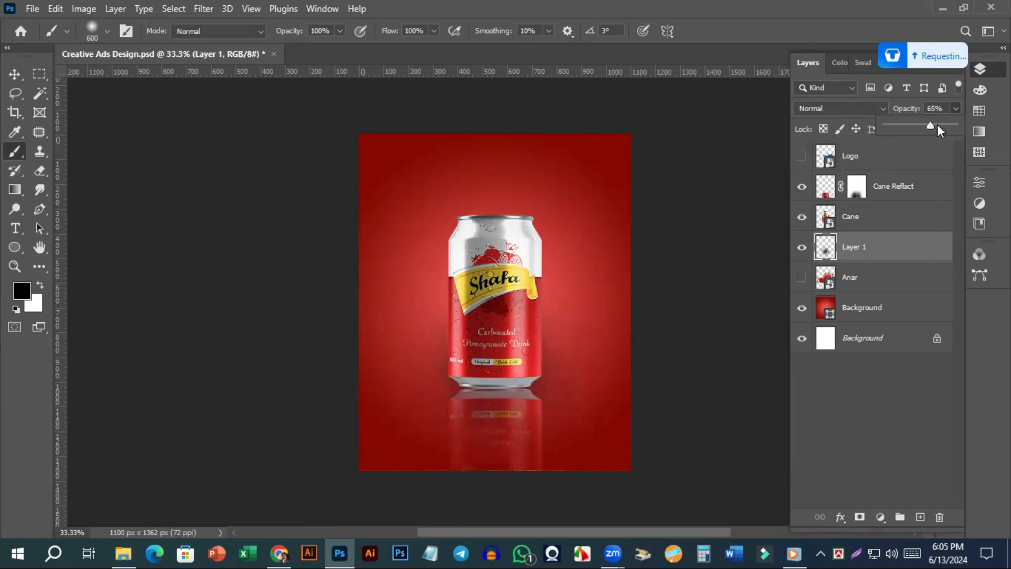
{"action": "left_click", "coordinate": [924, 258]}
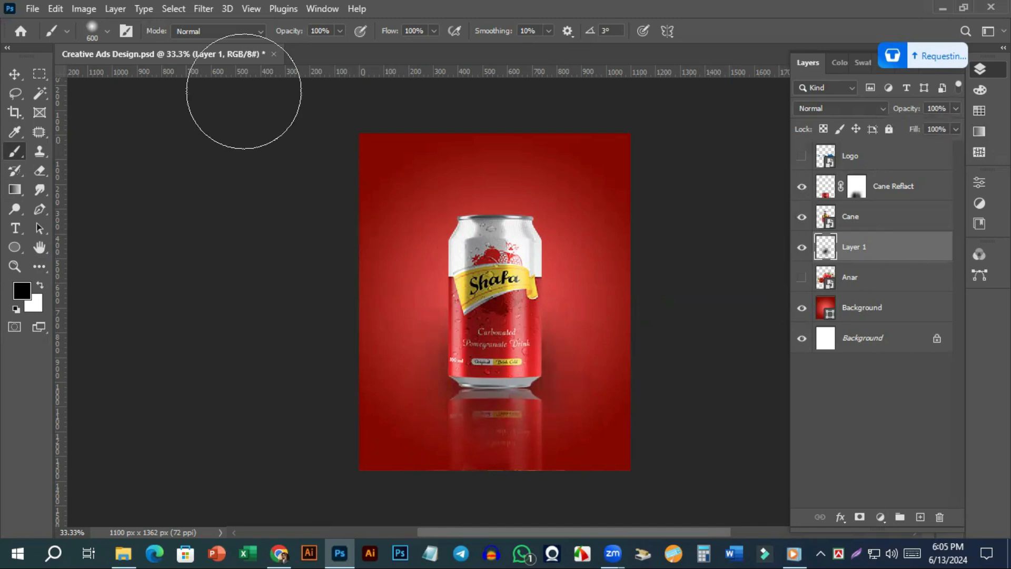
Apply a Gaussian Blur with a radius of 182 pixels to the shadow on Layer 1
{"action": "left_click", "coordinate": [203, 8]}
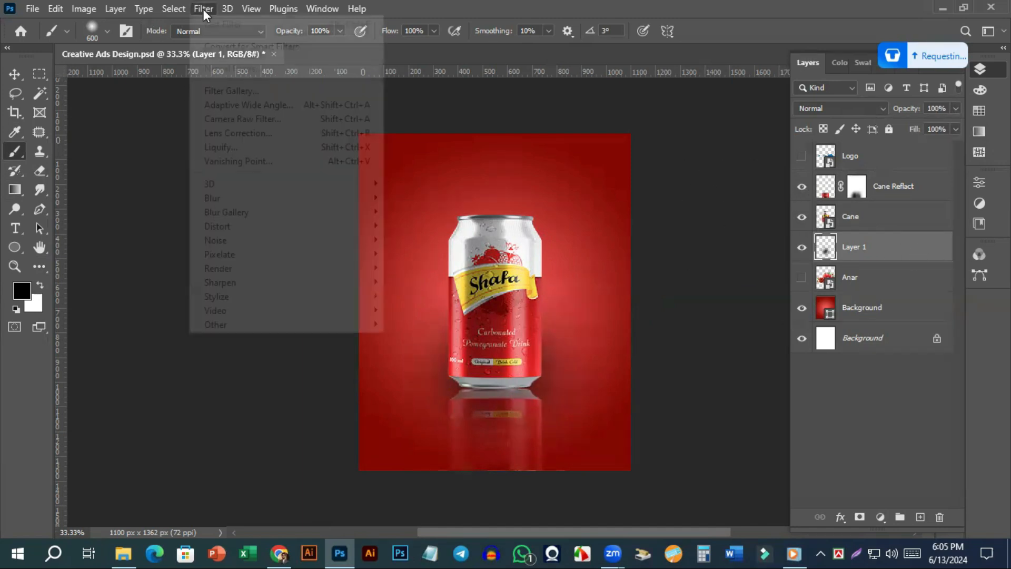
{"action": "mouse_move", "coordinate": [231, 198]}
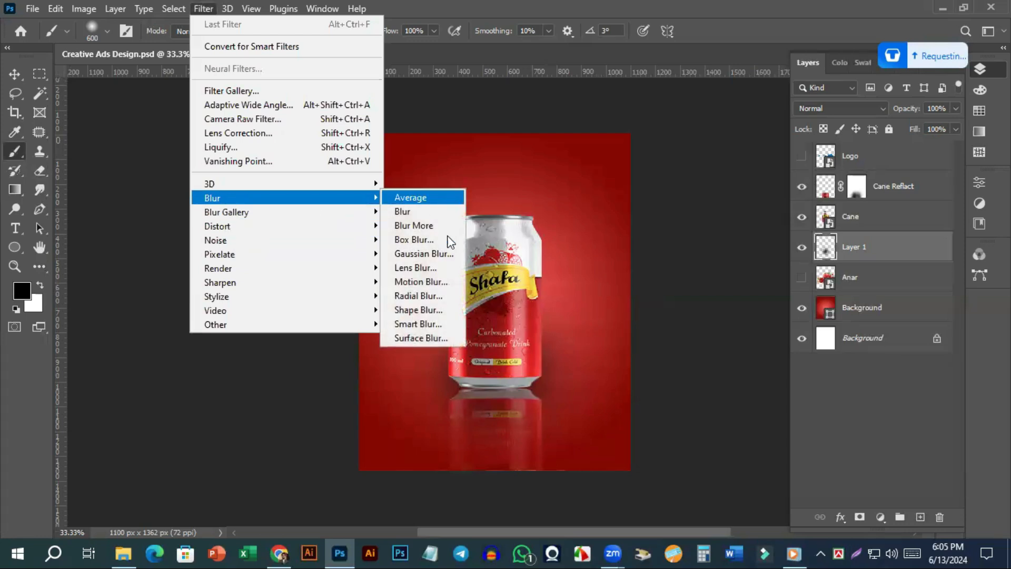
{"action": "left_click", "coordinate": [424, 254]}
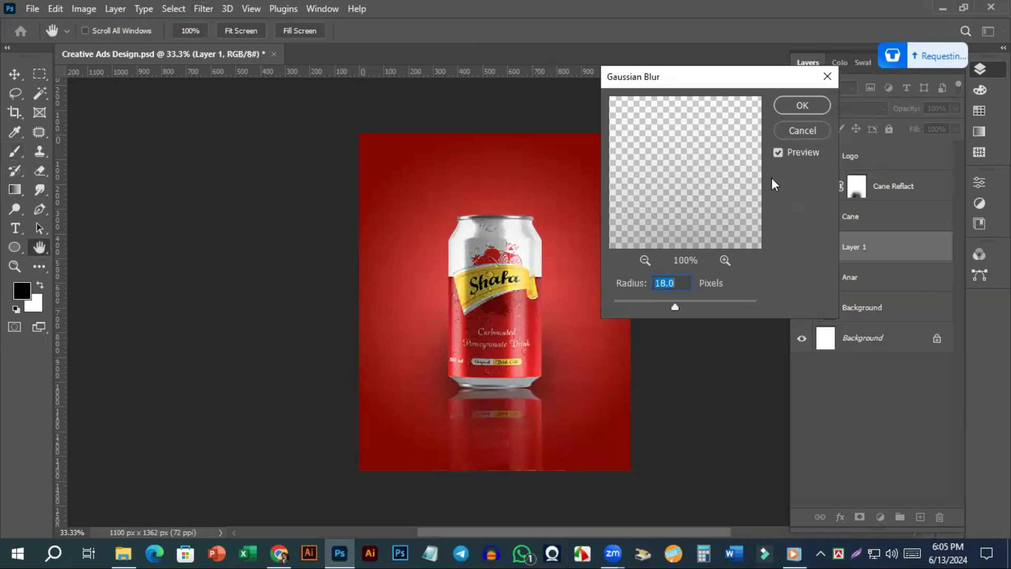
{"action": "left_click", "coordinate": [701, 308]}
{"action": "left_click_drag", "start_coordinate": [701, 308], "coordinate": [726, 309]}
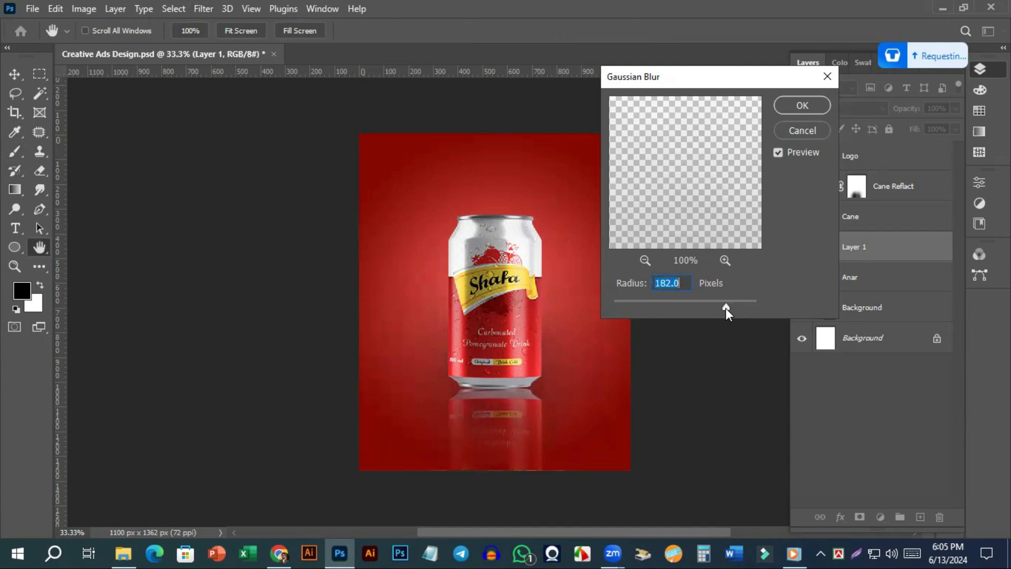
{"action": "left_click", "coordinate": [819, 111]}
{"action": "key", "text": "b"}
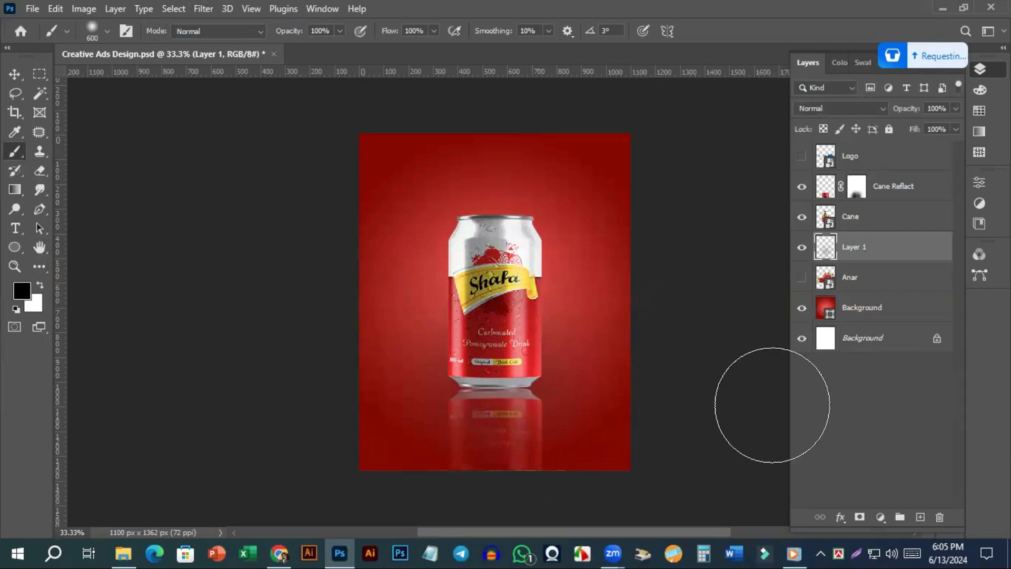
{"action": "key", "text": "ctrl+plus"}
{"action": "scroll", "coordinate": [685, 348], "scroll_direction": "down", "scroll_amount": 4}
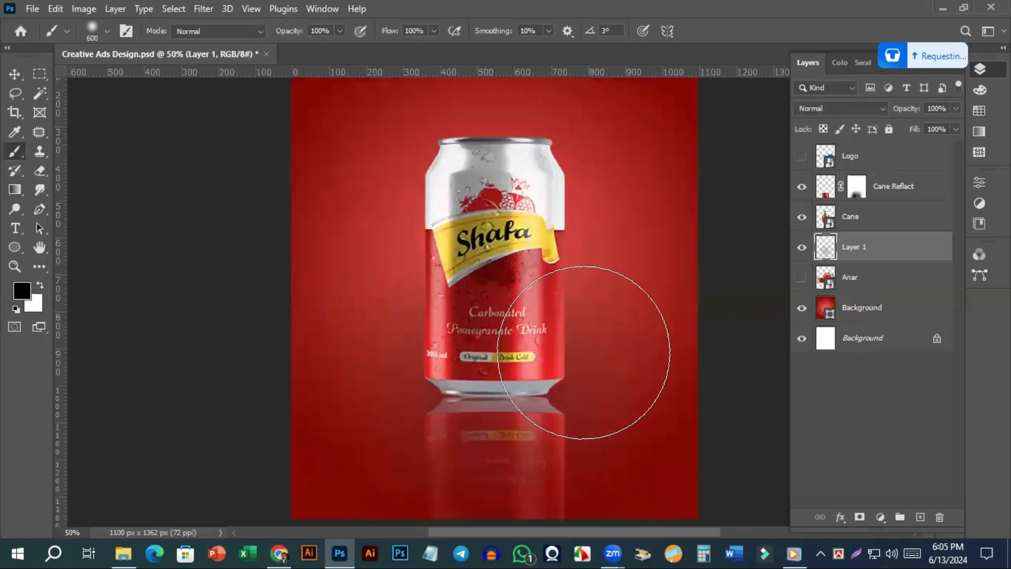
Add a new layer above Layer 1 and stamp one soft black 600 px brush dab at the can's base
{"action": "scroll", "coordinate": [495, 274], "scroll_direction": "down", "scroll_amount": 2}
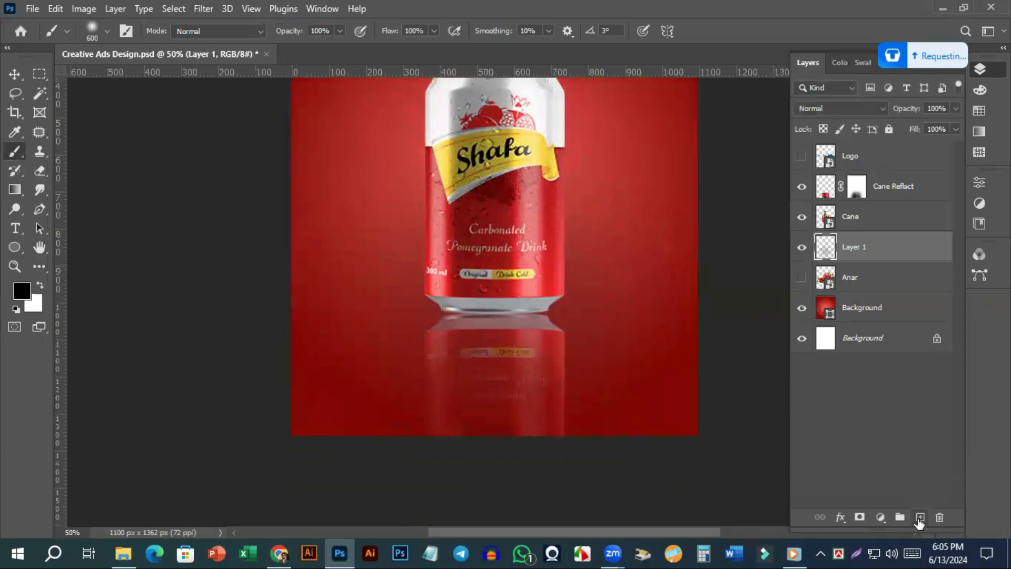
{"action": "key", "text": "bracketright"}
{"action": "key", "text": "bracketright"}
{"action": "key", "text": "bracketleft"}
{"action": "key", "text": "bracketleft"}
{"action": "key", "text": "bracketleft"}
{"action": "key", "text": "bracketright"}
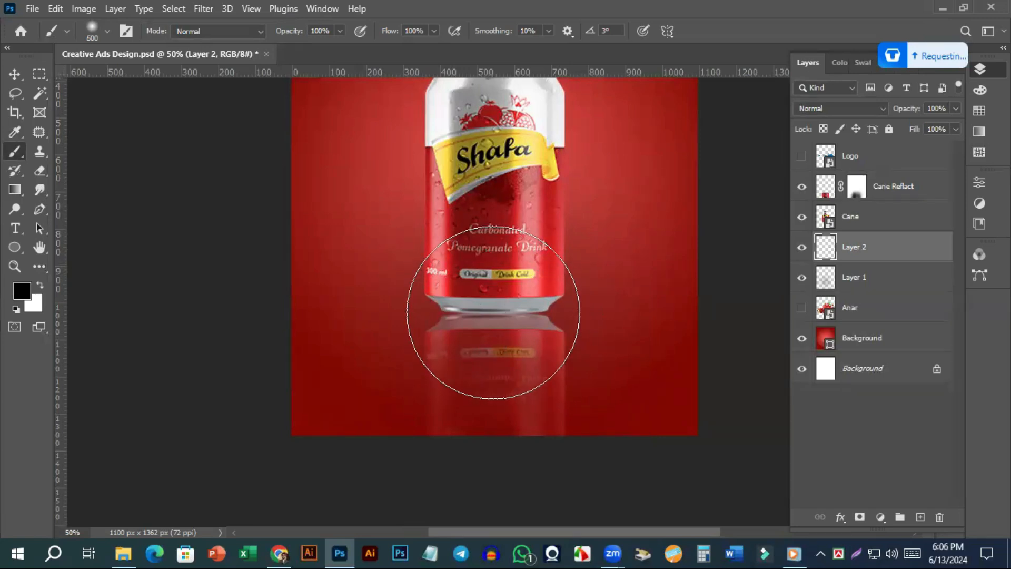
{"action": "left_click", "coordinate": [493, 312]}
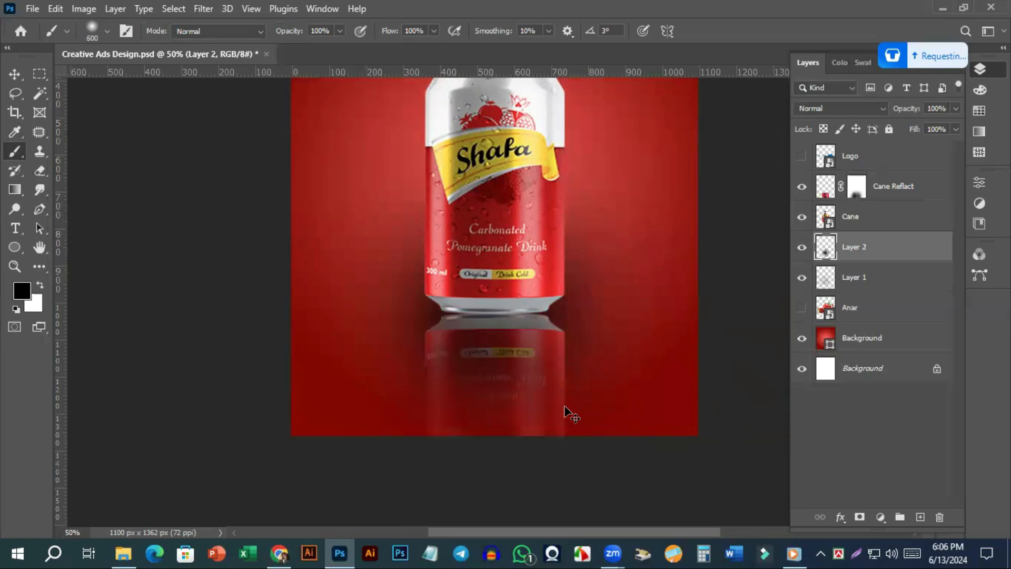
Squash the black dab on Layer 2 into a thin contact shadow under the can, about 84% width and 6% height
{"action": "key", "text": "ctrl+t"}
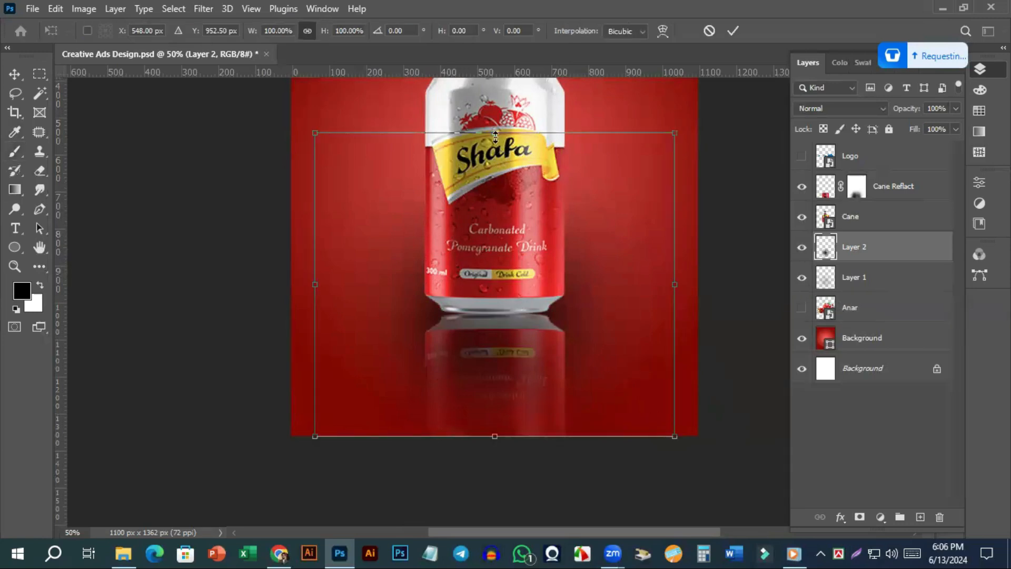
{"action": "left_click_drag", "start_coordinate": [496, 132], "coordinate": [499, 172]}
{"action": "key", "text": "ctrl+z"}
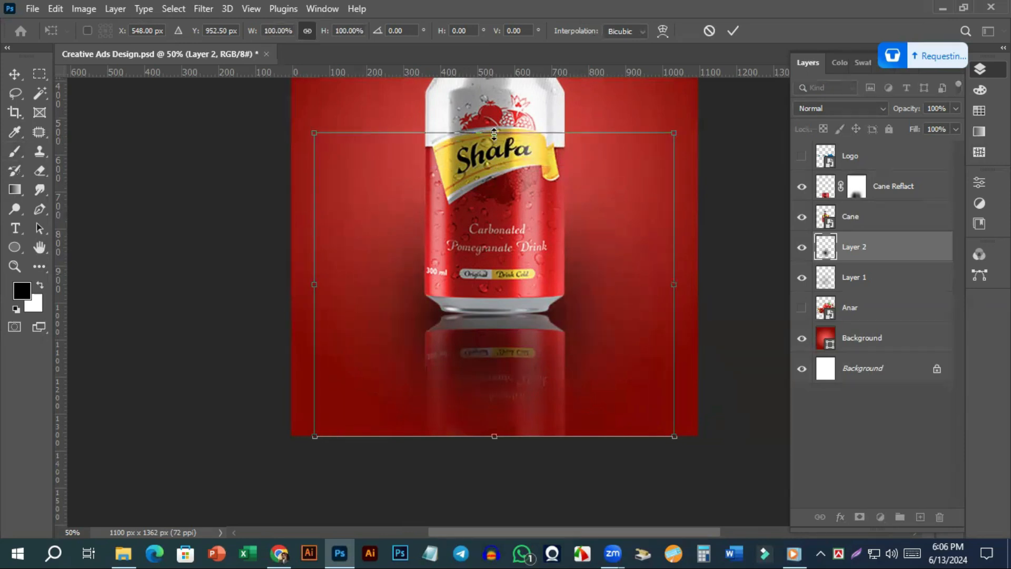
{"action": "left_click_drag", "start_coordinate": [494, 133], "coordinate": [494, 166]}
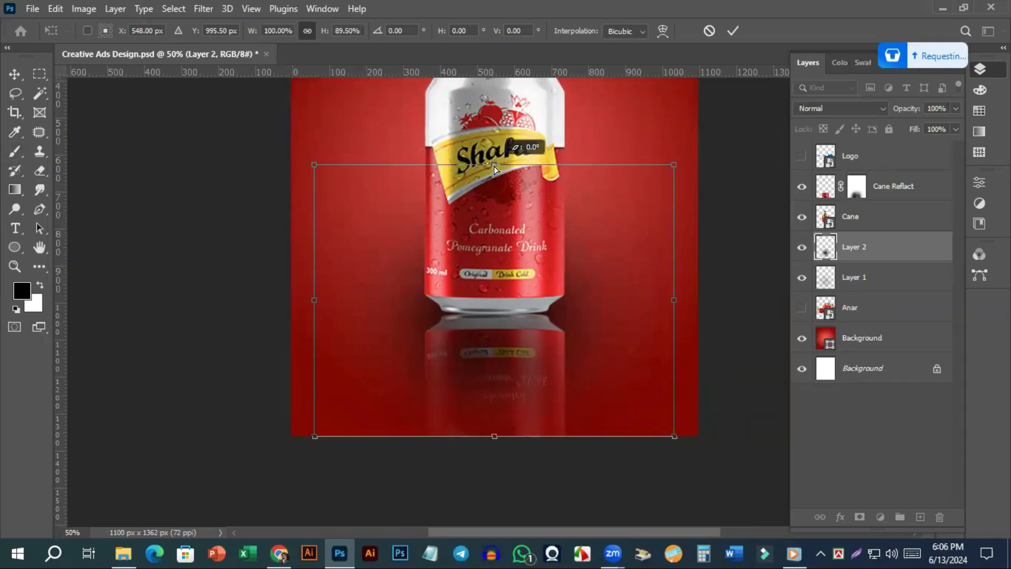
{"action": "left_click_drag", "start_coordinate": [494, 166], "coordinate": [487, 363]}
{"action": "left_click_drag", "start_coordinate": [496, 133], "coordinate": [515, 307]}
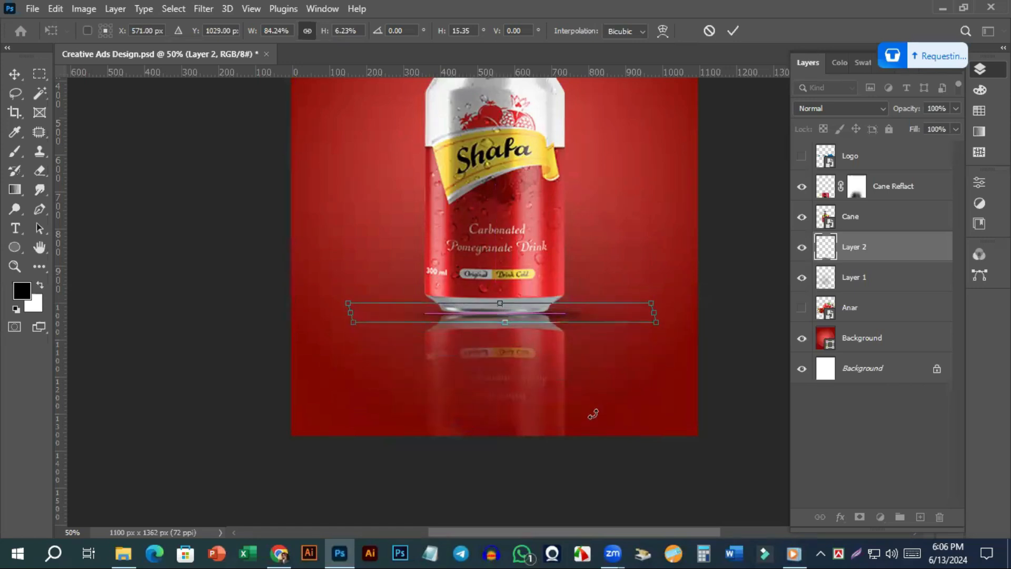
Nudge the flattened shadow up 4 px against the can's base and apply the transform
{"action": "key", "text": "Up"}
{"action": "key", "text": "Up"}
{"action": "key", "text": "Up"}
{"action": "key", "text": "Up"}
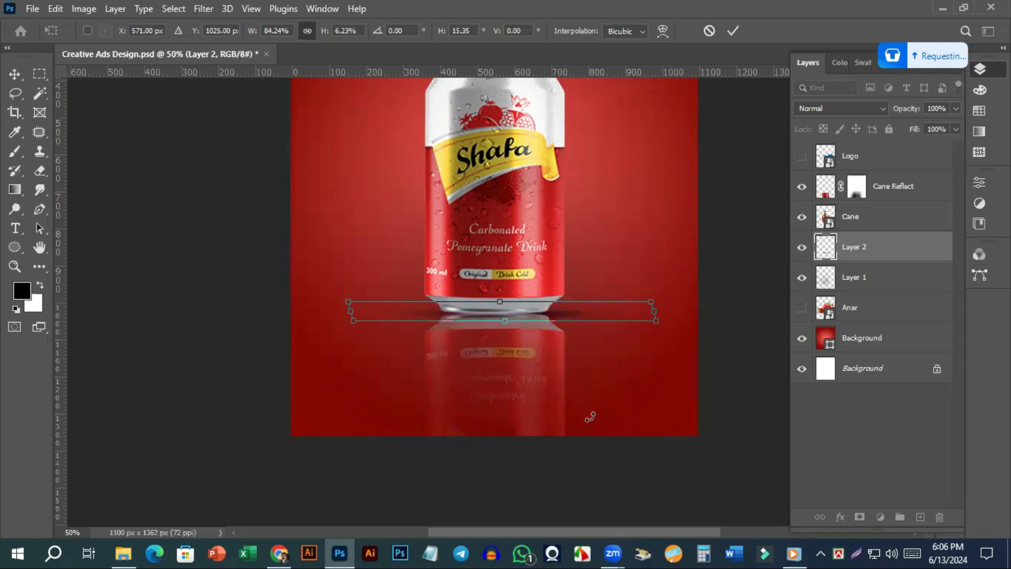
{"action": "key", "text": "Return"}
{"action": "key", "text": "b"}
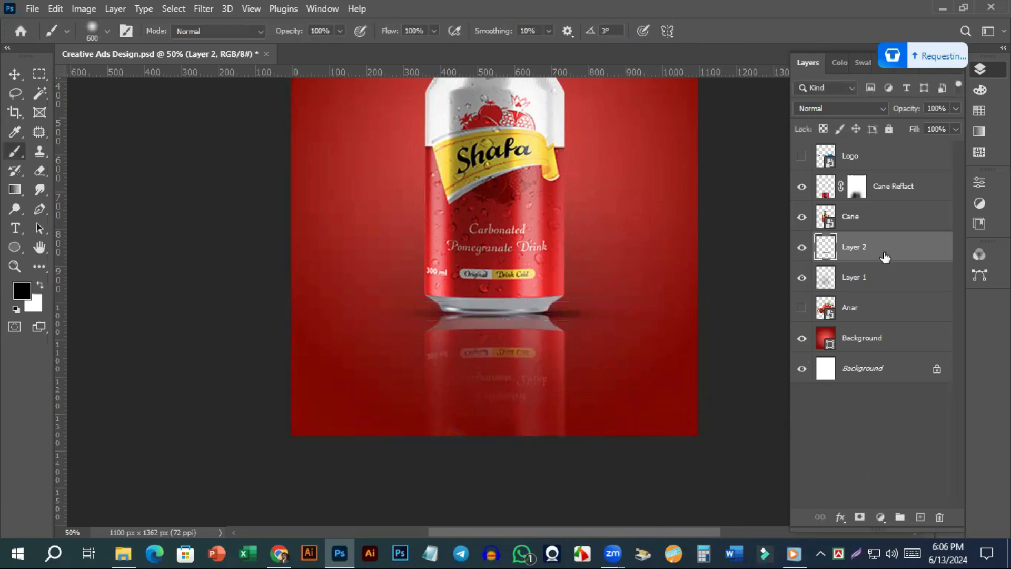
Reduce the opacity of the contact shadow on Layer 2 to 47%
{"action": "key", "text": "alt+]"}
{"action": "left_click", "coordinate": [900, 252]}
{"action": "left_click", "coordinate": [957, 107]}
{"action": "left_click_drag", "start_coordinate": [930, 124], "coordinate": [925, 125]}
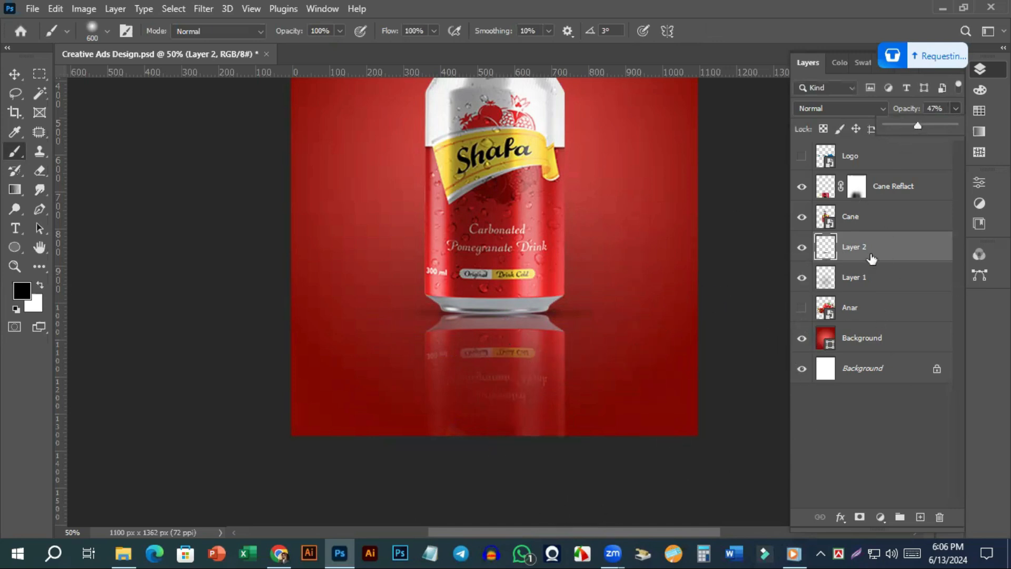
{"action": "key", "text": "ctrl+a"}
{"action": "left_click", "coordinate": [20, 76]}
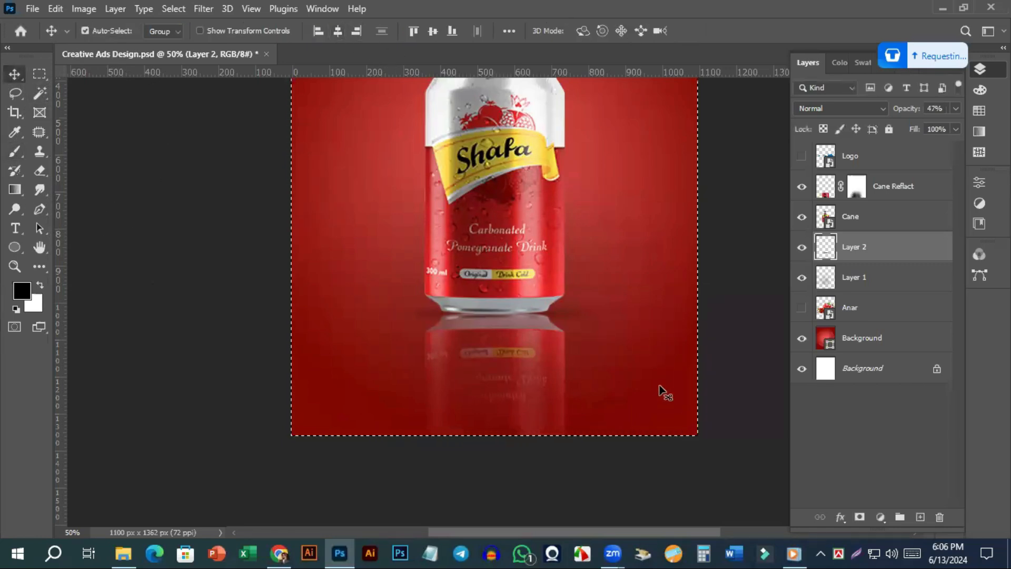
{"action": "key", "text": "ctrl+plus"}
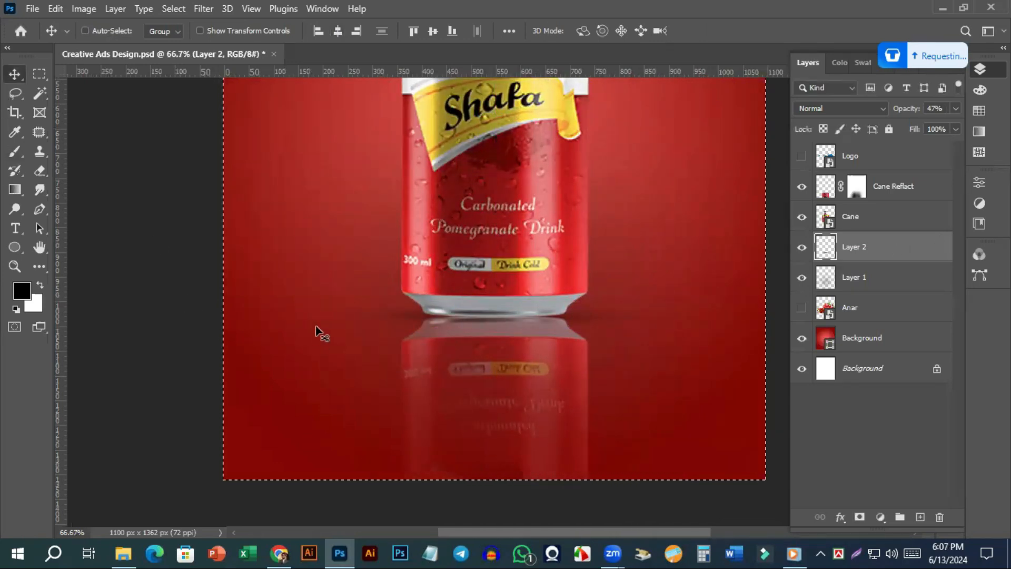
{"action": "key", "text": "ctrl+d"}
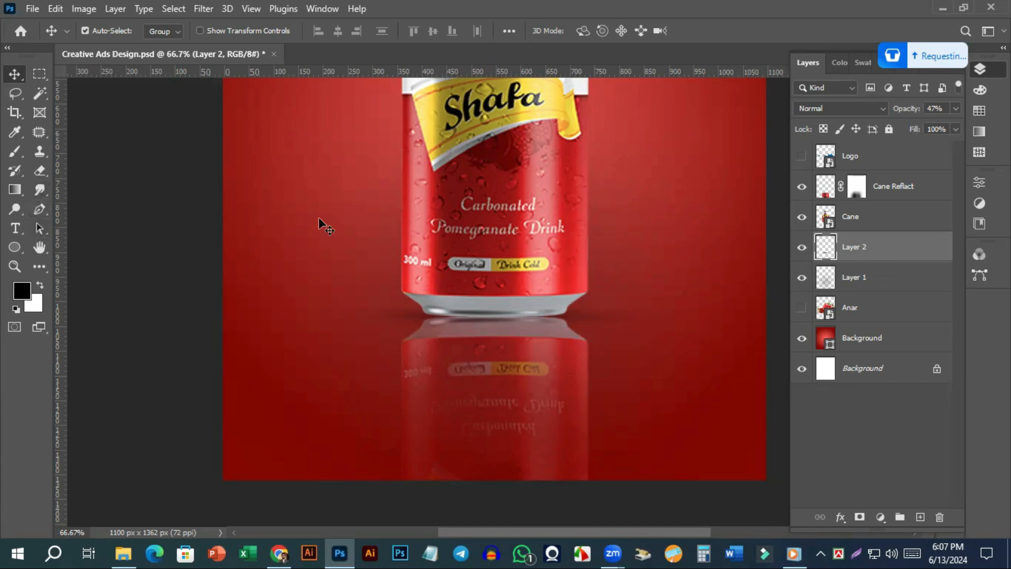
Fade the end of the contact shadow on Layer 2 beside the can with a 200 px eraser at 41% opacity
{"action": "left_click", "coordinate": [40, 163]}
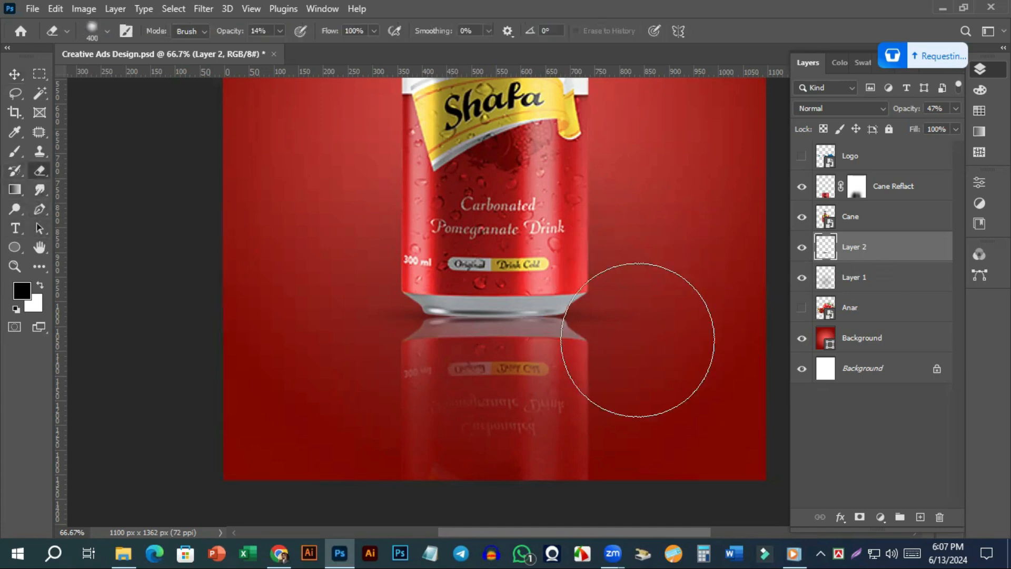
{"action": "key", "text": "bracketleft"}
{"action": "key", "text": "bracketleft"}
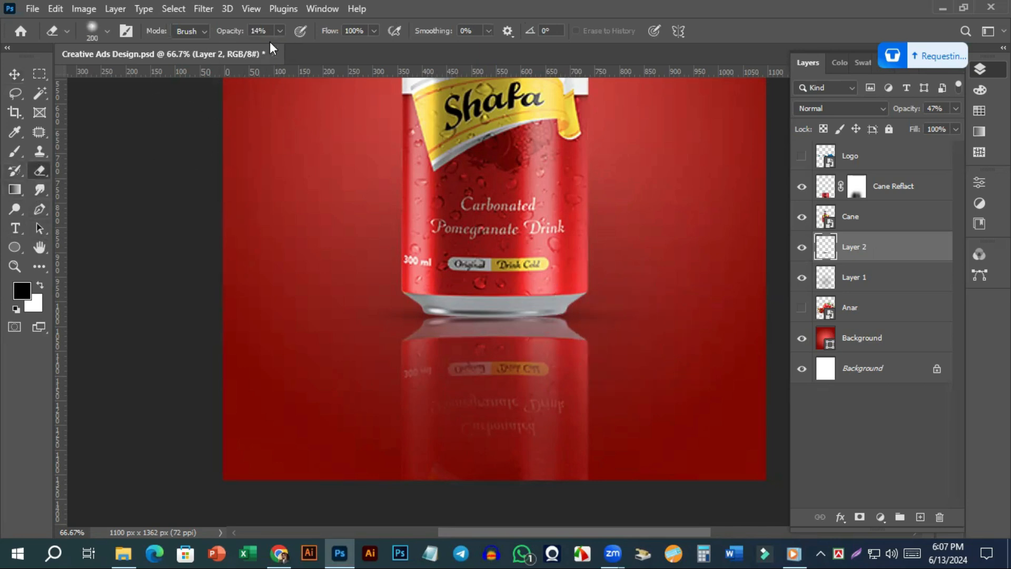
{"action": "left_click", "coordinate": [280, 30]}
{"action": "left_click_drag", "start_coordinate": [290, 46], "coordinate": [298, 46]}
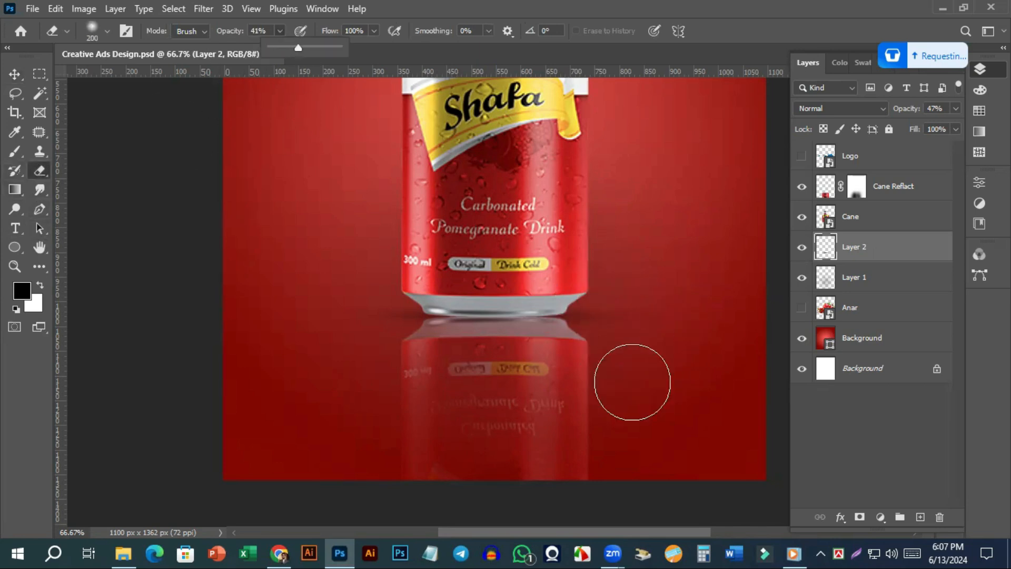
{"action": "left_click", "coordinate": [634, 289]}
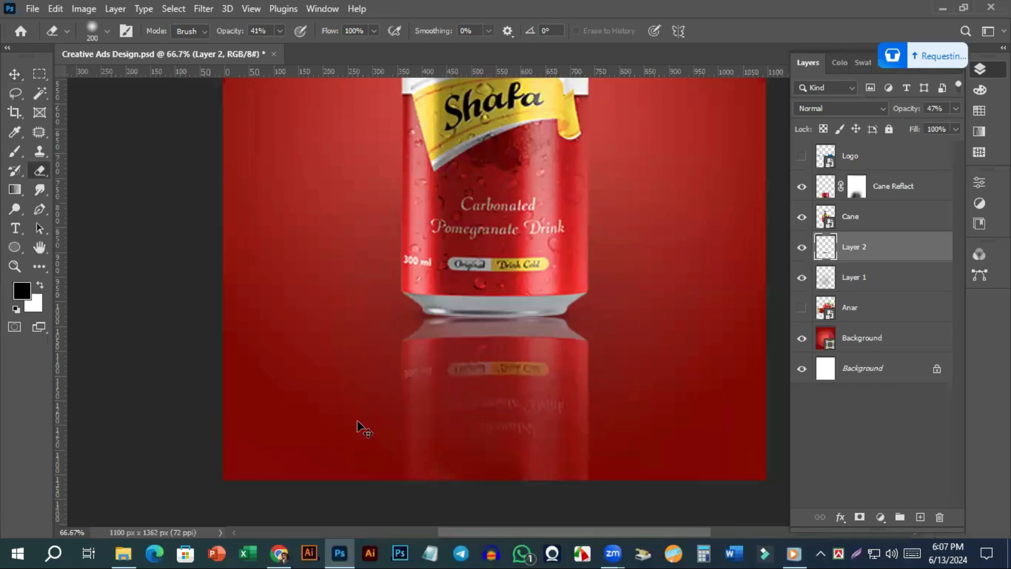
Compare the can's base with and without the Layer 2 shadow and inspect the contact area at different magnifications
{"action": "key", "text": "ctrl+1"}
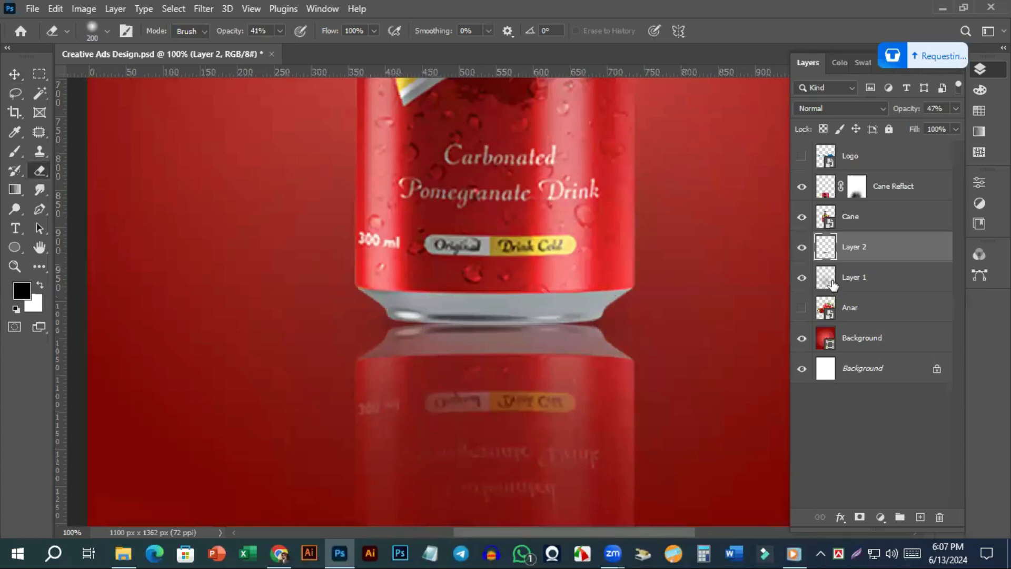
{"action": "left_click", "coordinate": [802, 249]}
{"action": "left_click", "coordinate": [802, 248]}
{"action": "key", "text": "ctrl+minus"}
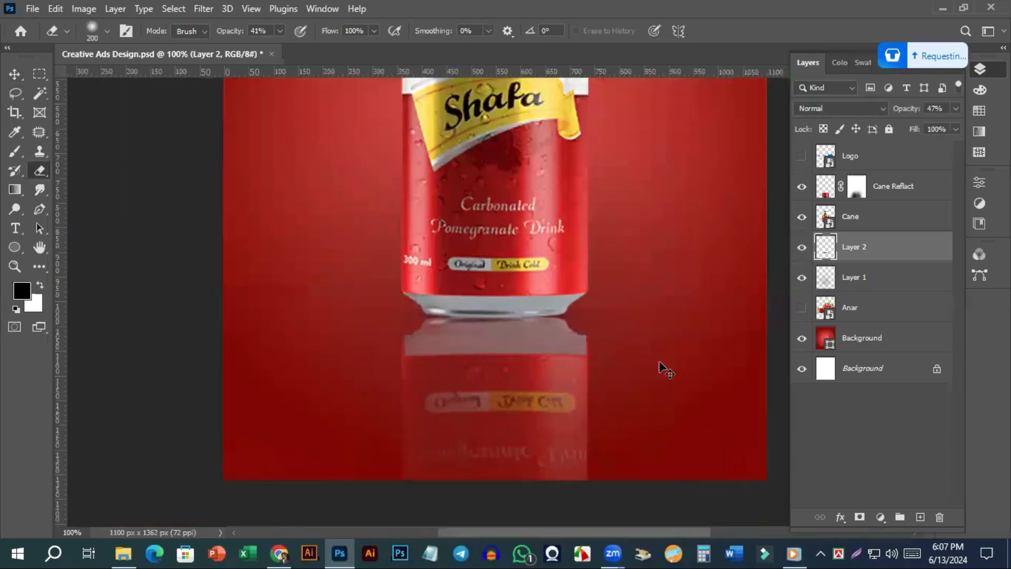
{"action": "key", "text": "ctrl+minus"}
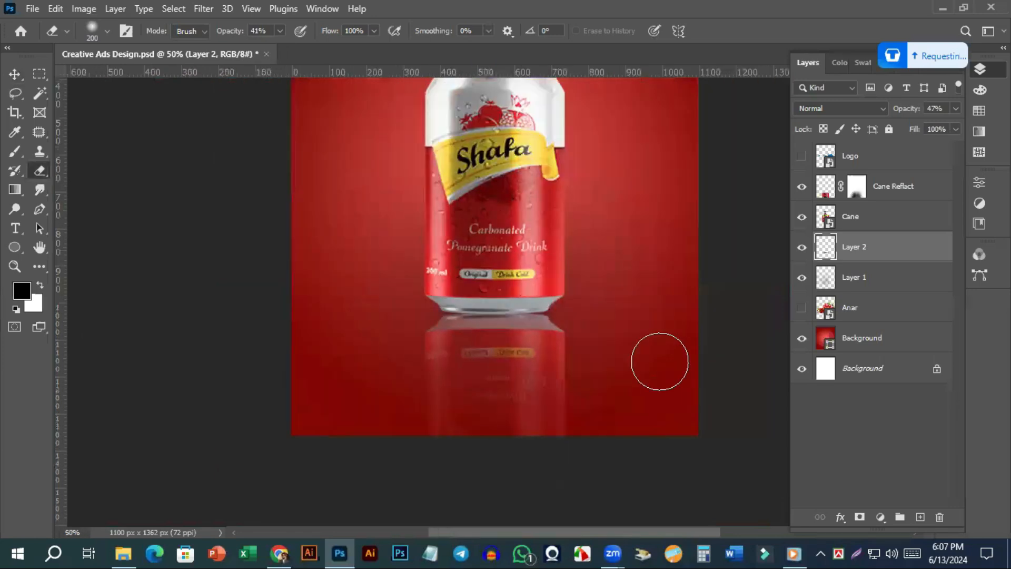
{"action": "key", "text": "ctrl+plus"}
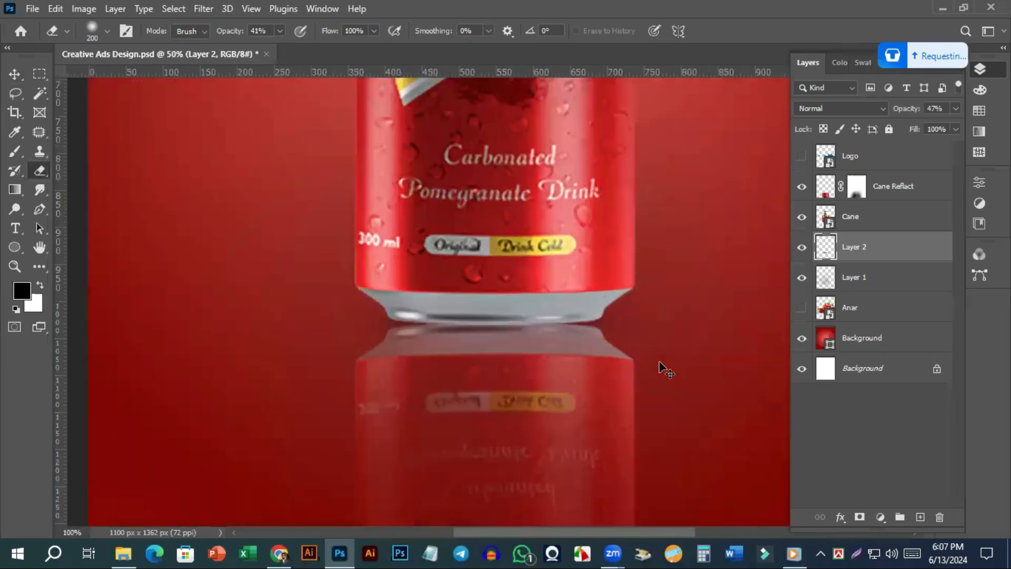
{"action": "key", "text": "ctrl+plus"}
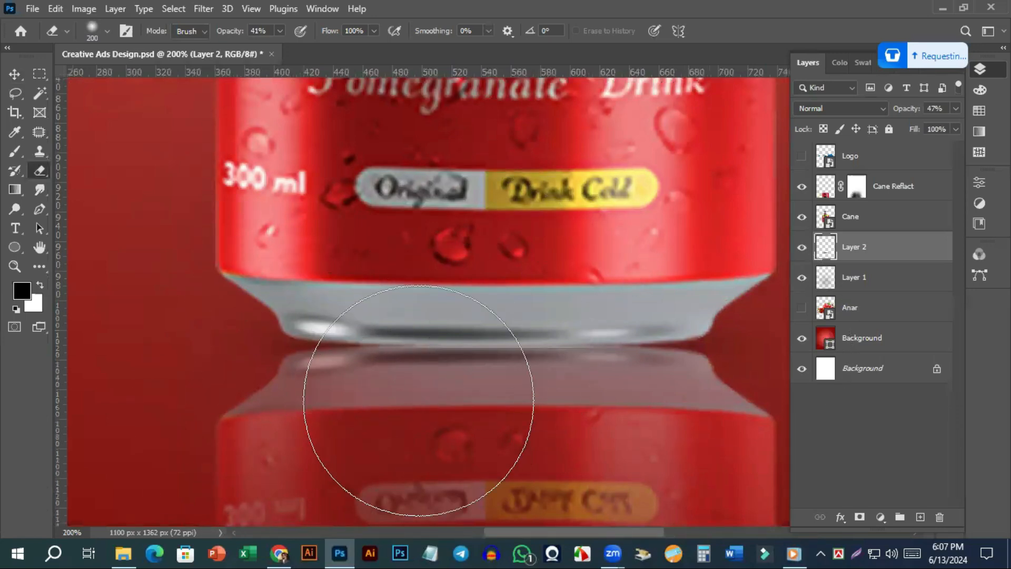
Load the Cane Reflact layer's pixels as a selection and switch to the Smudge tool
{"action": "left_click", "coordinate": [15, 73]}
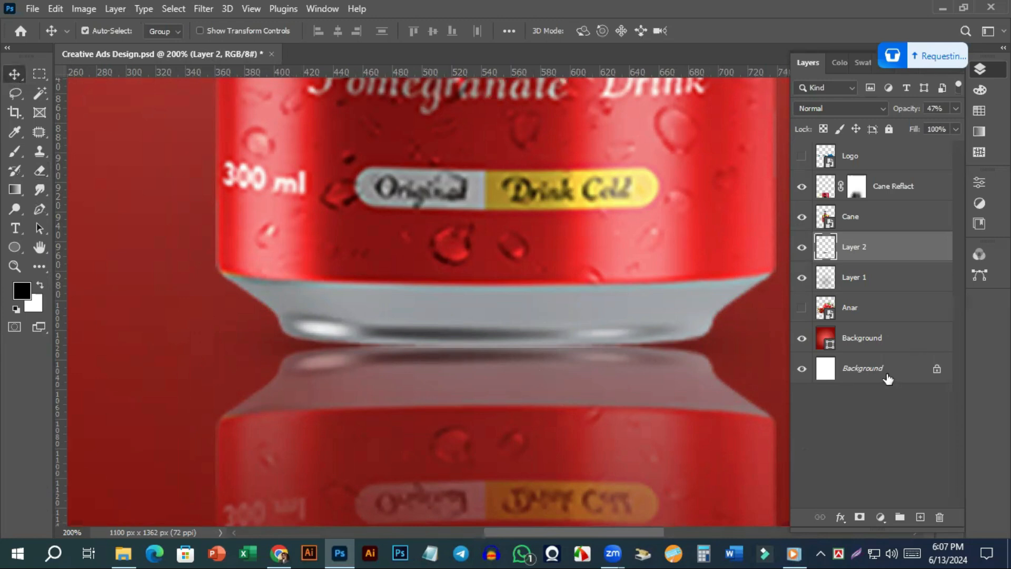
{"action": "left_click", "coordinate": [714, 353]}
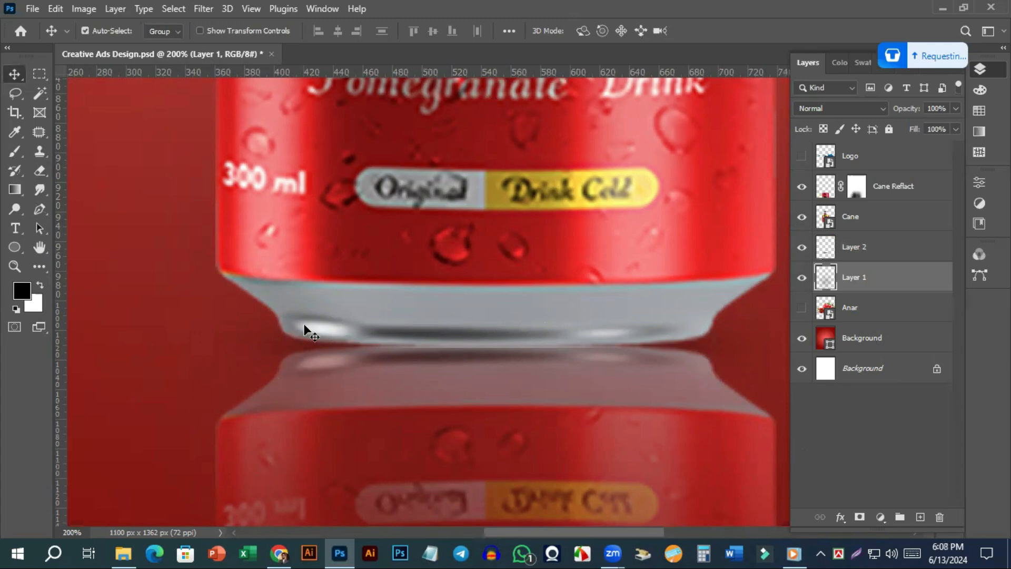
{"action": "left_click", "coordinate": [854, 250]}
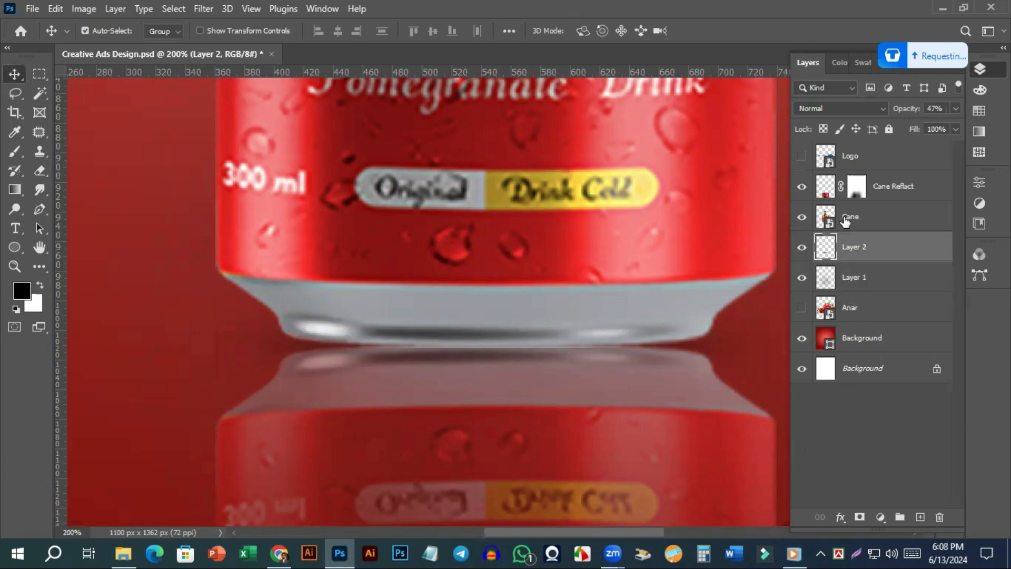
{"action": "left_click", "coordinate": [819, 191]}
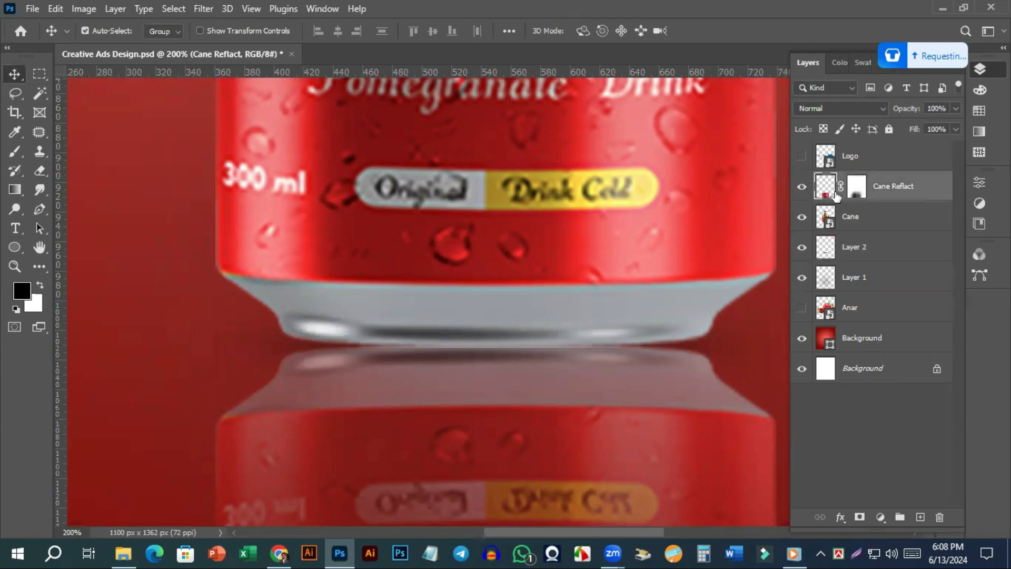
{"action": "left_click", "coordinate": [825, 198], "text": "ctrl"}
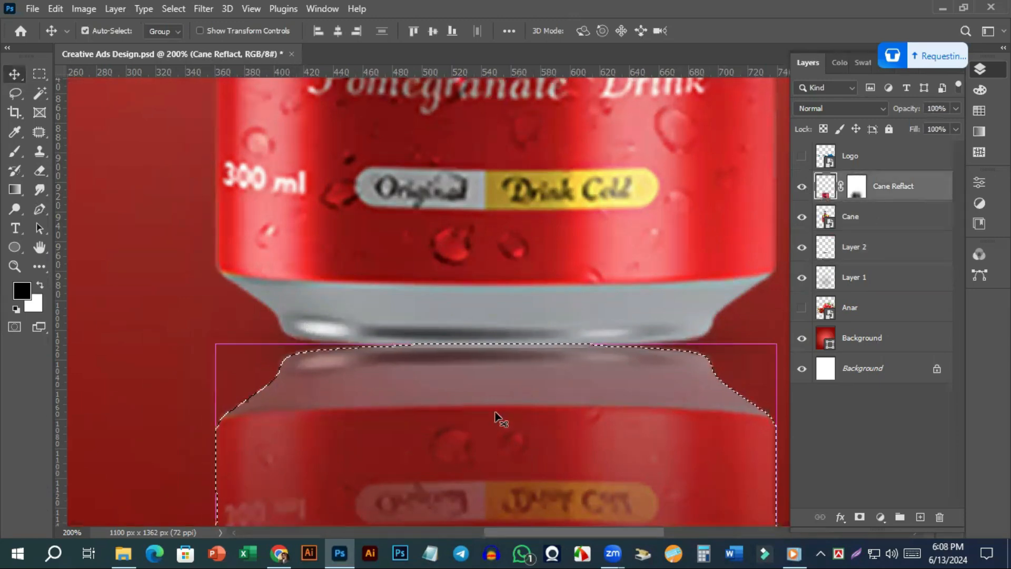
{"action": "left_click", "coordinate": [44, 191]}
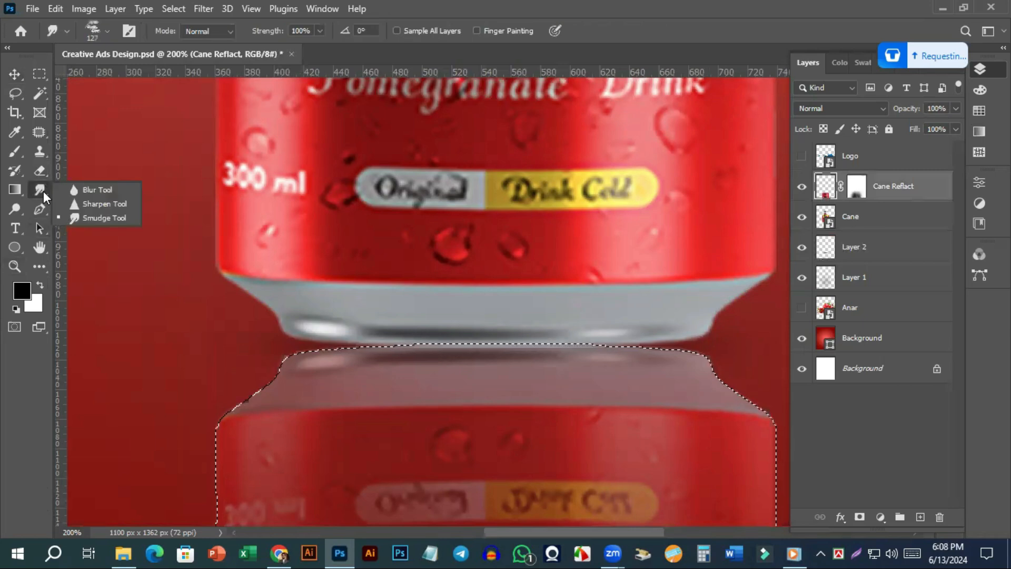
{"action": "left_click", "coordinate": [113, 219]}
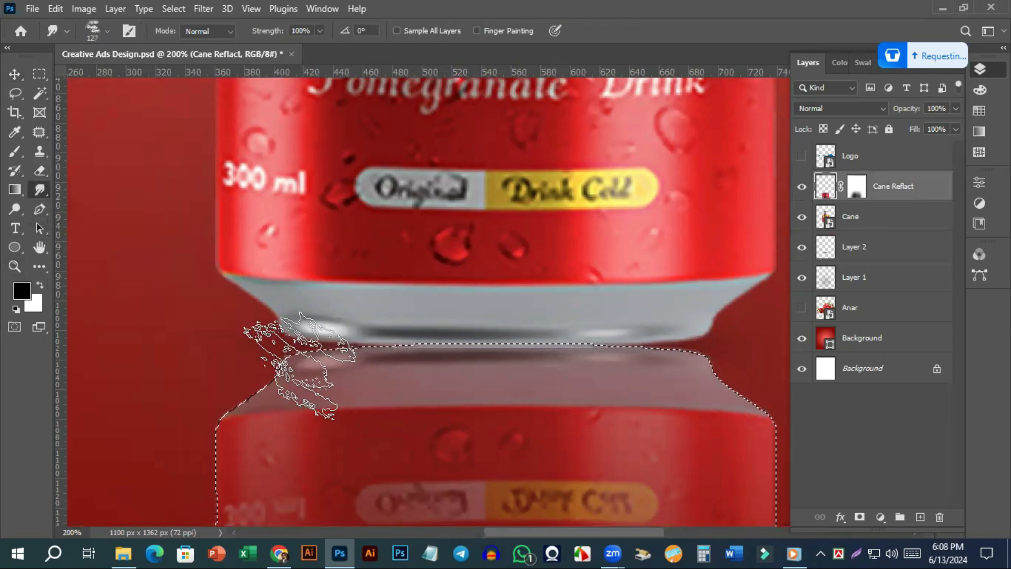
{"action": "left_click", "coordinate": [108, 32]}
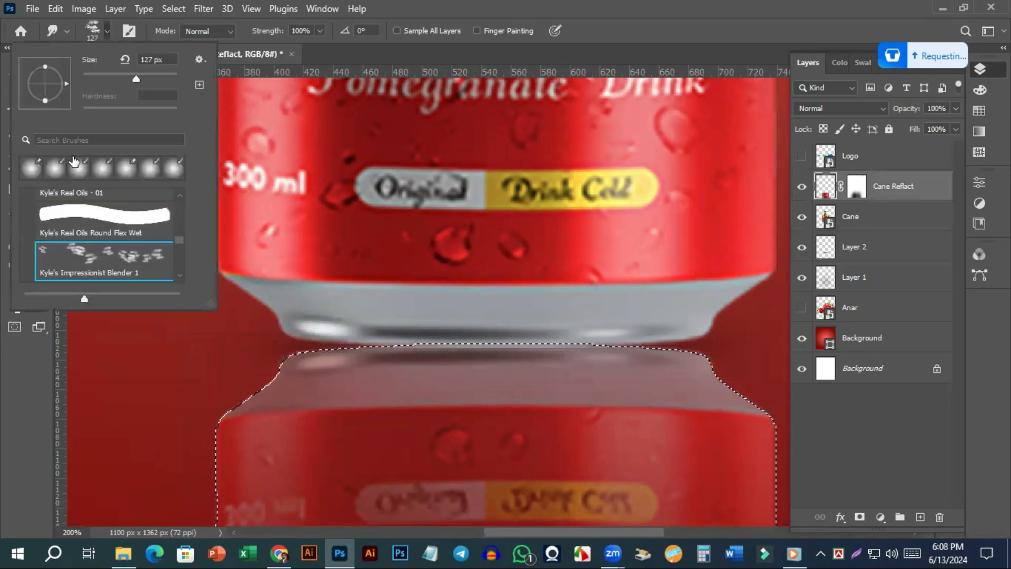
{"action": "left_click", "coordinate": [32, 169]}
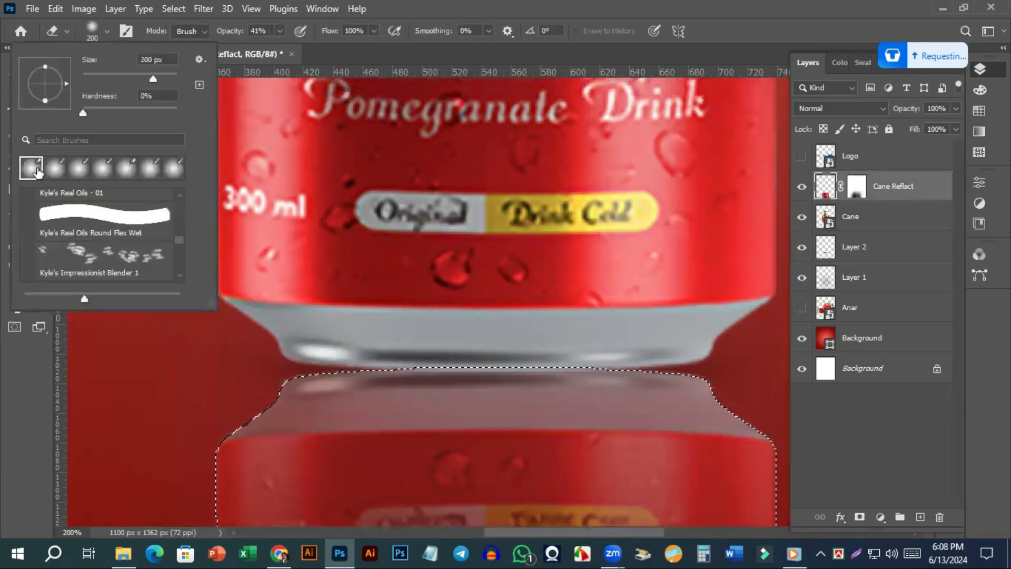
{"action": "left_click", "coordinate": [279, 213]}
{"action": "left_click", "coordinate": [40, 191]}
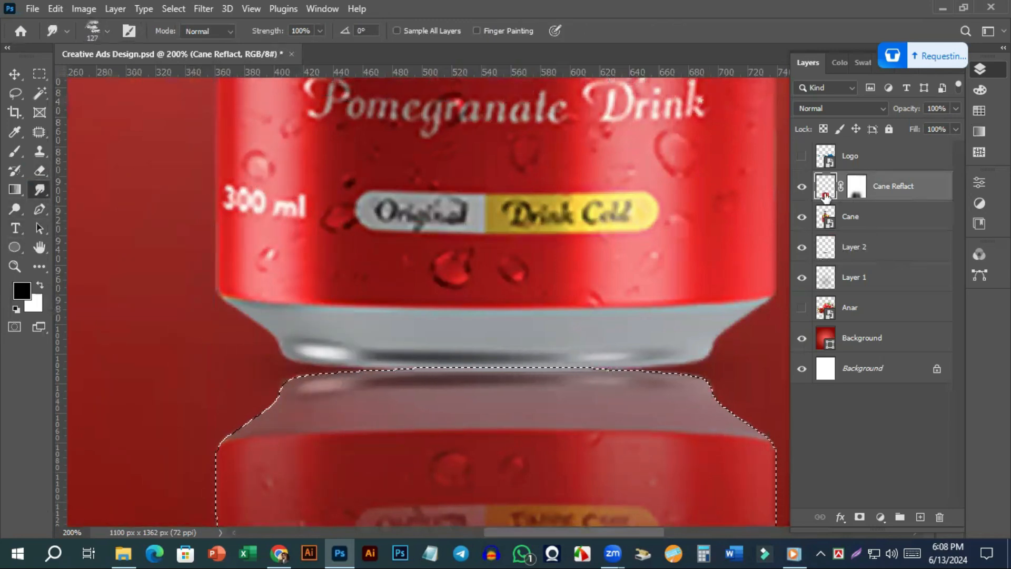
Clear the selection and give the Smudge tool the soft round 30 px brush tip
{"action": "key", "text": "ctrl+d"}
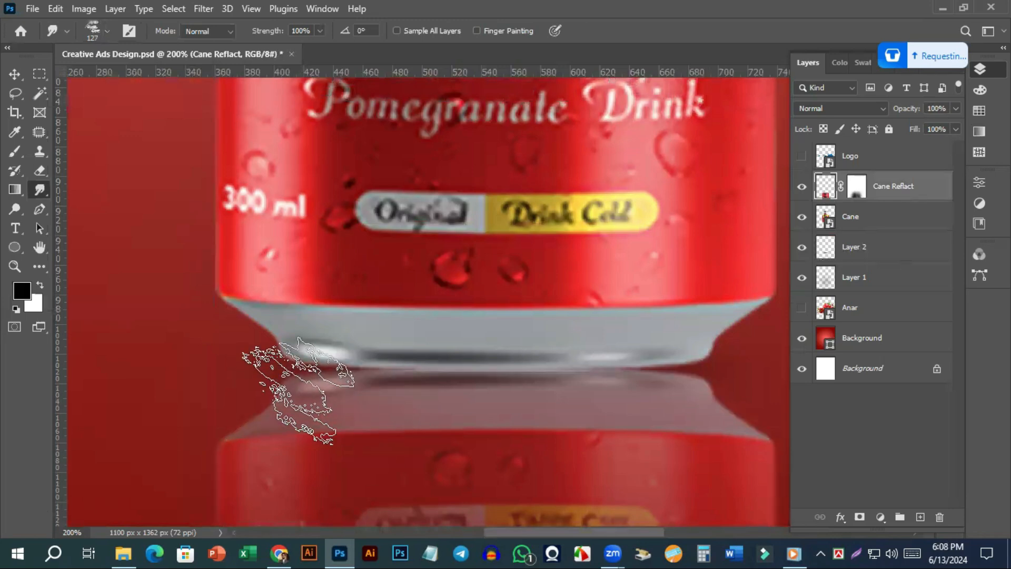
{"action": "scroll", "coordinate": [181, 181], "scroll_direction": "down", "scroll_amount": 5}
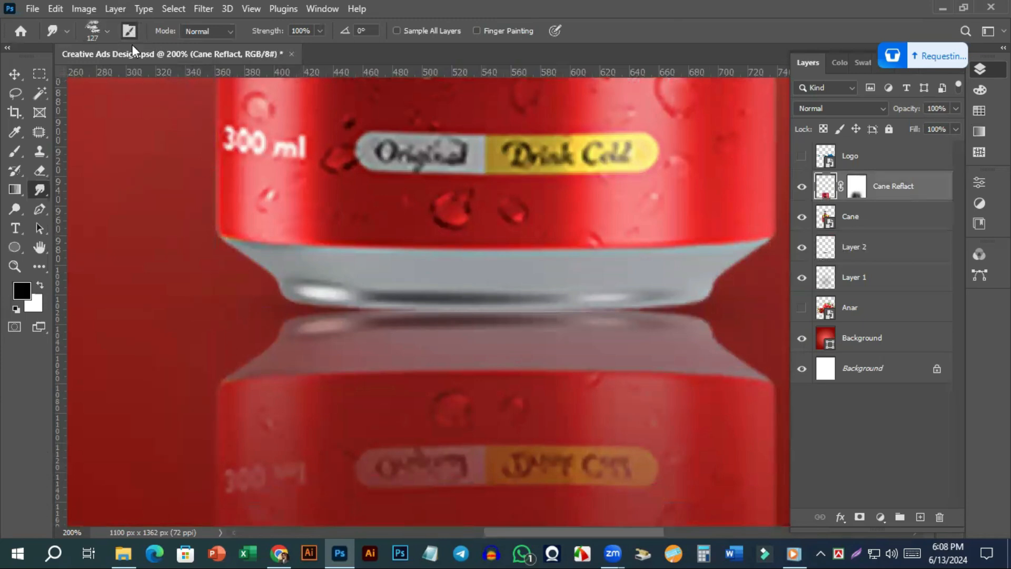
{"action": "left_click", "coordinate": [129, 30]}
{"action": "left_click", "coordinate": [789, 166]}
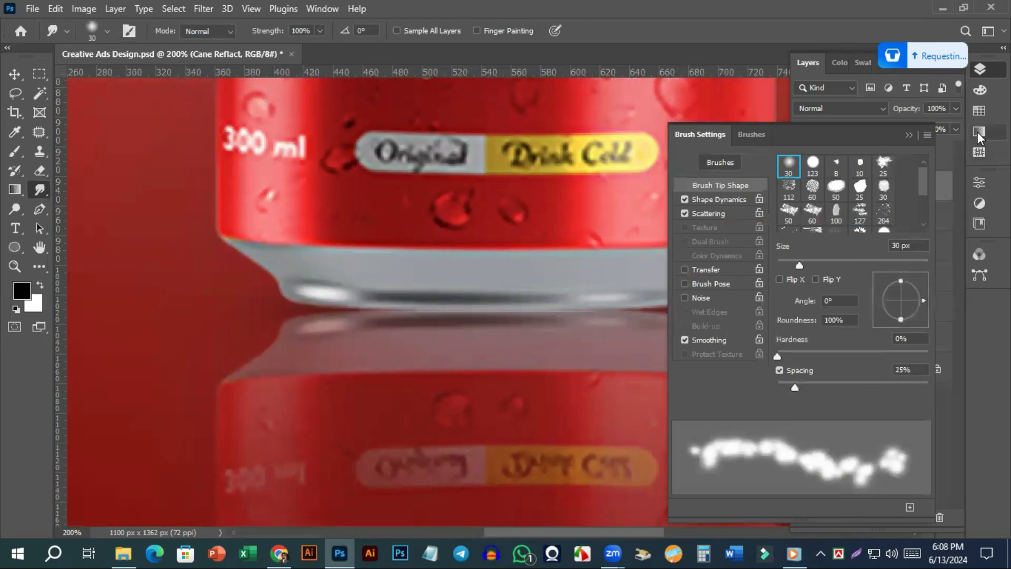
Try to smudge the left end of the reflected base inside the Cane Reflact selection with the 30 px tip
{"action": "left_click", "coordinate": [979, 73]}
{"action": "left_click", "coordinate": [978, 71]}
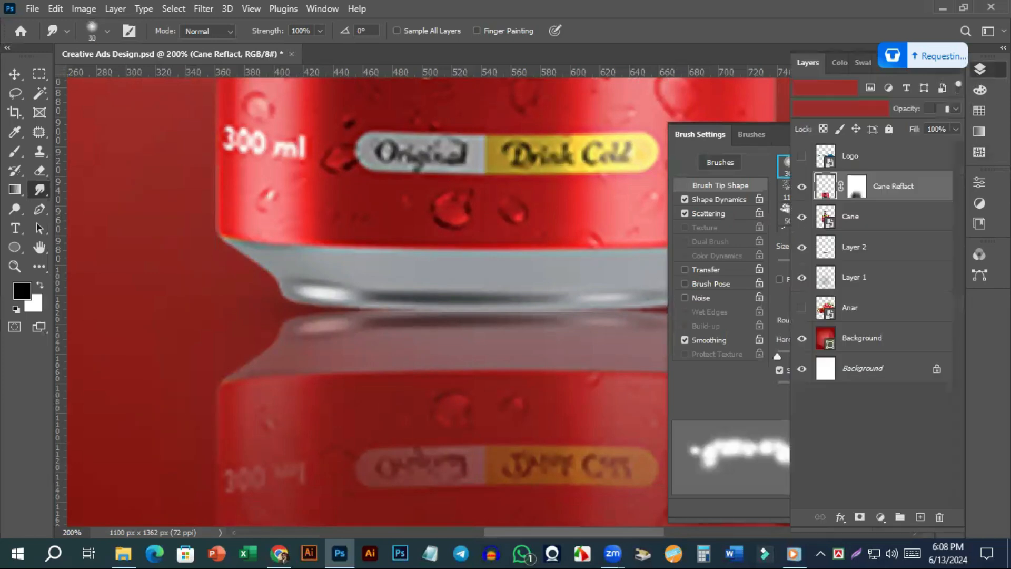
{"action": "double_click", "coordinate": [706, 134]}
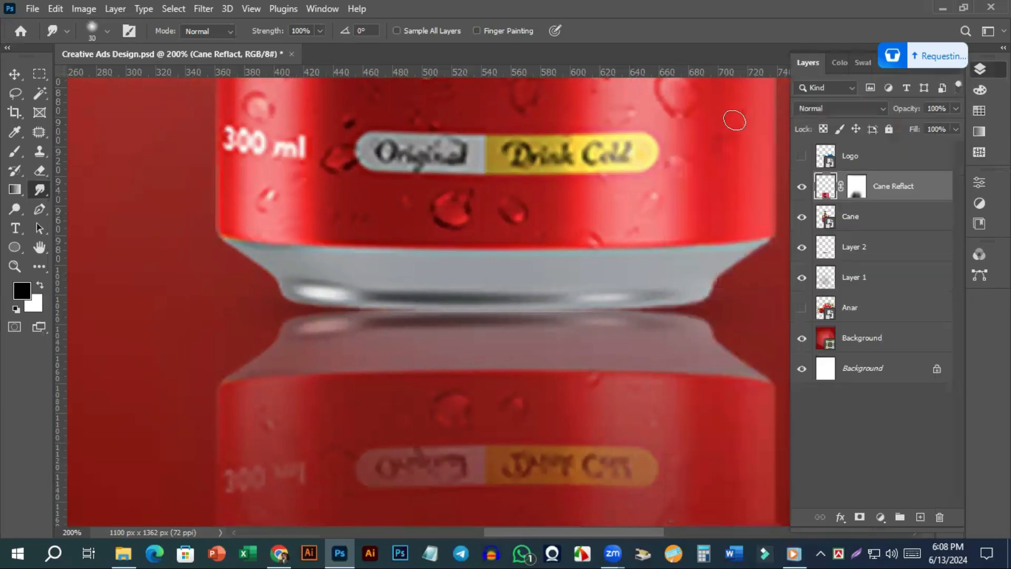
{"action": "left_click", "coordinate": [825, 190], "text": "ctrl"}
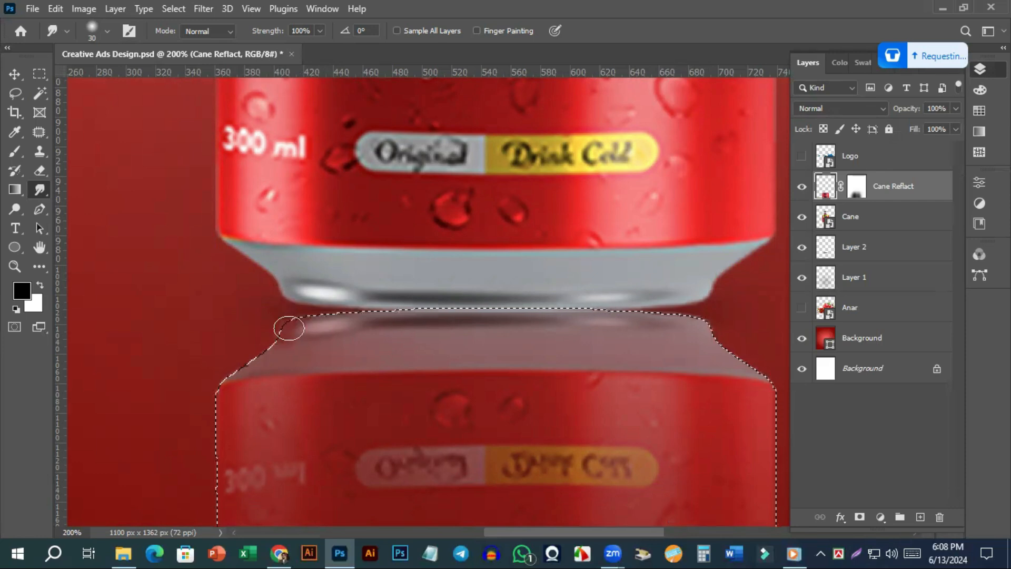
{"action": "left_click_drag", "start_coordinate": [289, 319], "coordinate": [296, 366]}
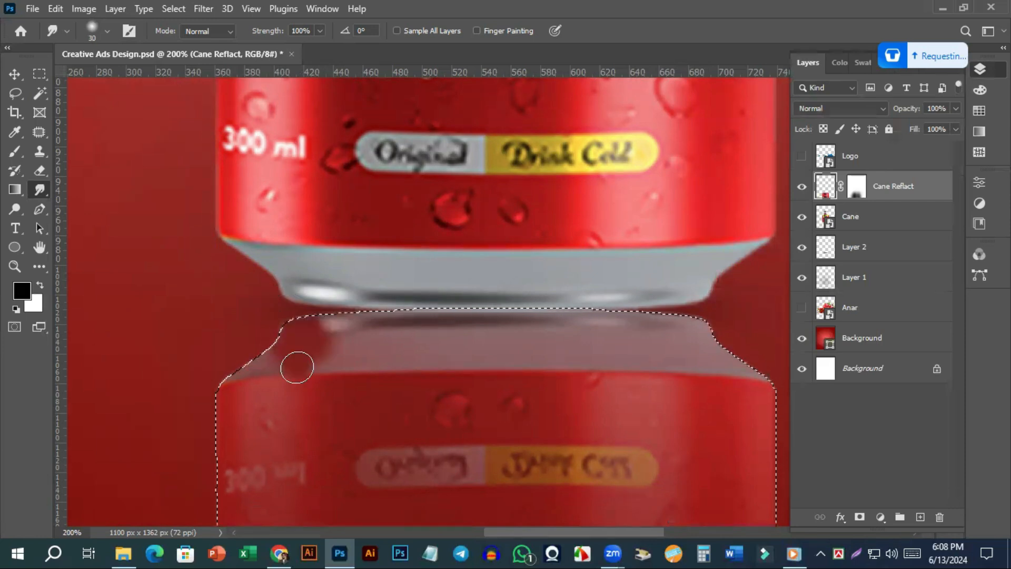
{"action": "key", "text": "ctrl+z"}
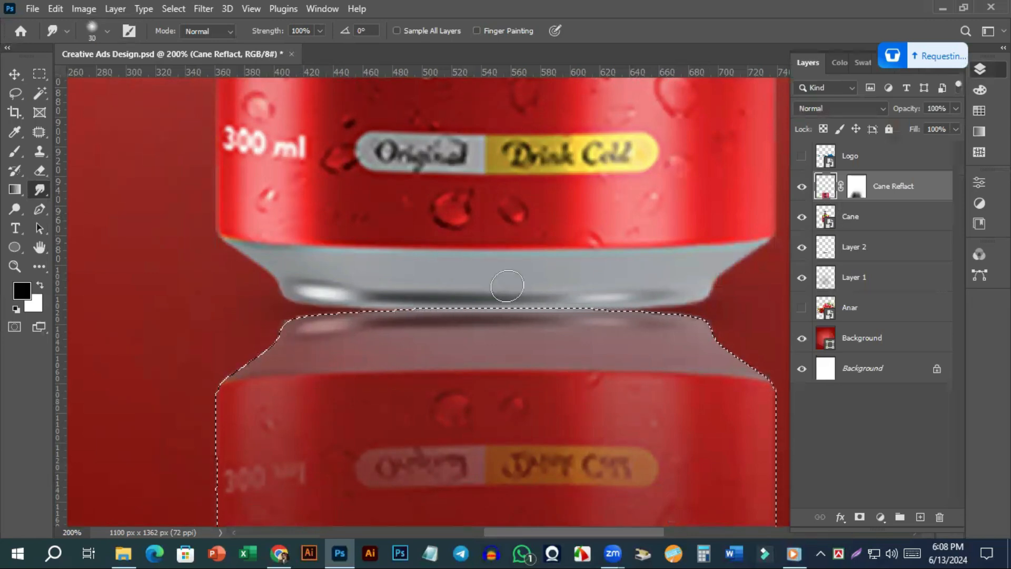
{"action": "key", "text": "ctrl+d"}
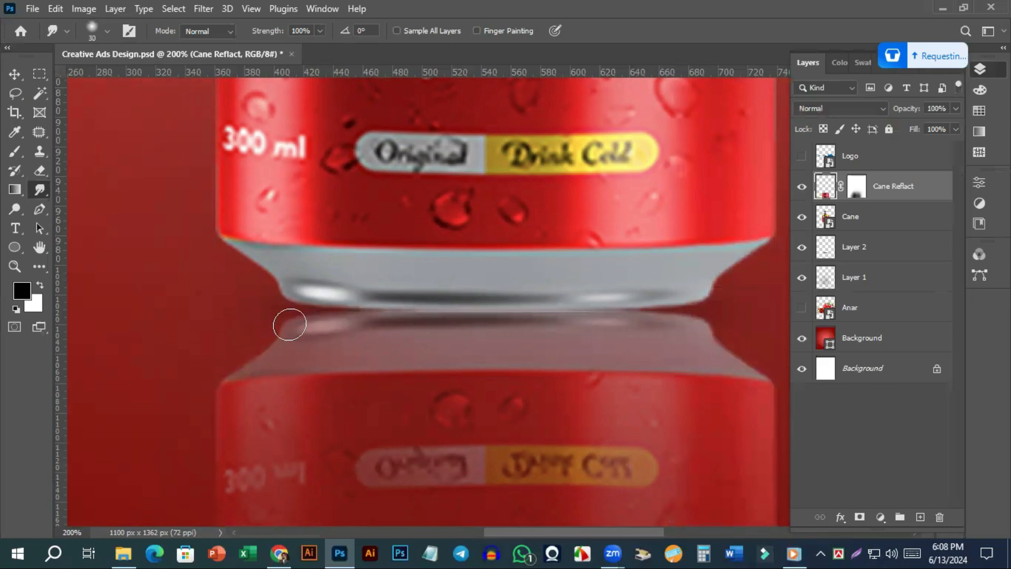
Try to smudge the left corner of the reflected base without restricting the strokes to a selection
{"action": "mouse_move", "coordinate": [284, 318]}
{"action": "left_mouse_down"}
{"action": "mouse_move", "coordinate": [277, 296]}
{"action": "mouse_move", "coordinate": [293, 346]}
{"action": "left_mouse_up"}
{"action": "key", "text": "ctrl+shift+d"}
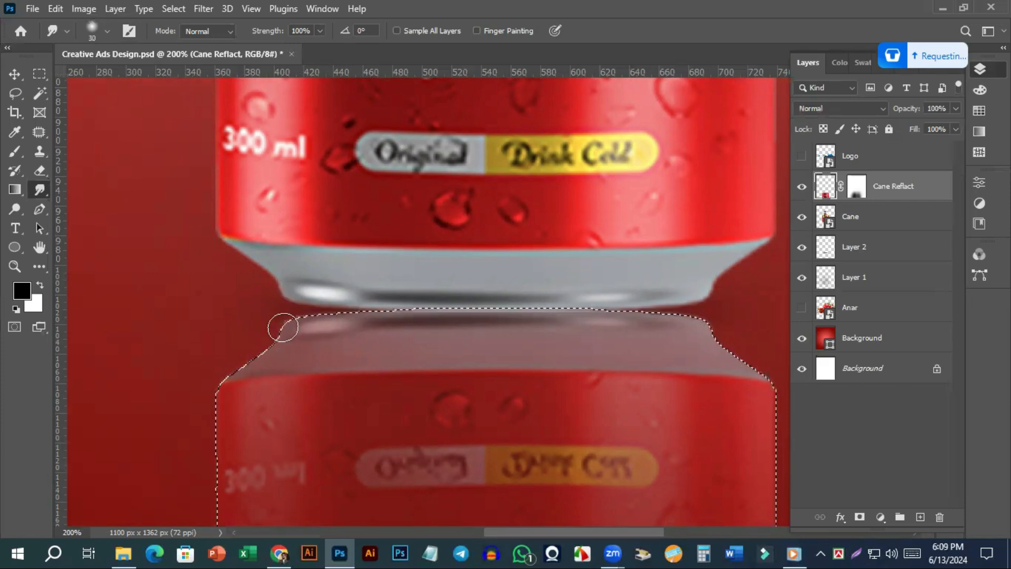
{"action": "key", "text": "ctrl+d"}
{"action": "left_click_drag", "start_coordinate": [285, 311], "coordinate": [296, 326]}
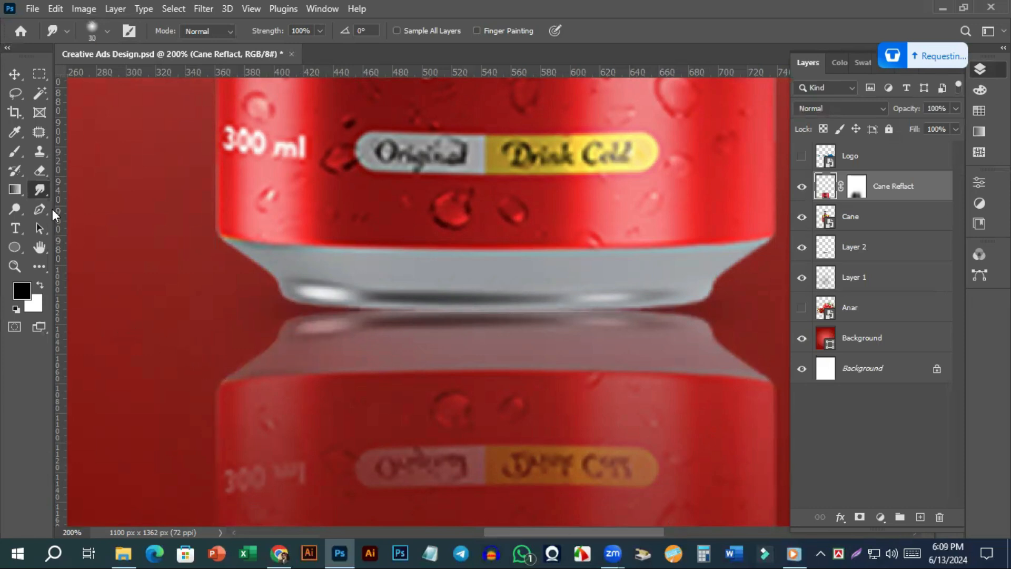
{"action": "right_click", "coordinate": [39, 191]}
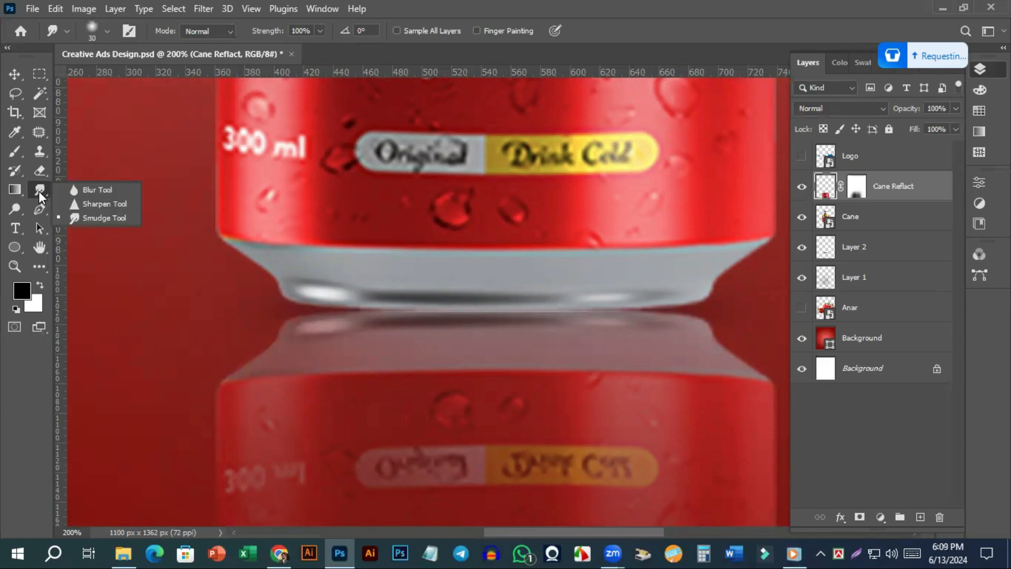
{"action": "left_click", "coordinate": [108, 220]}
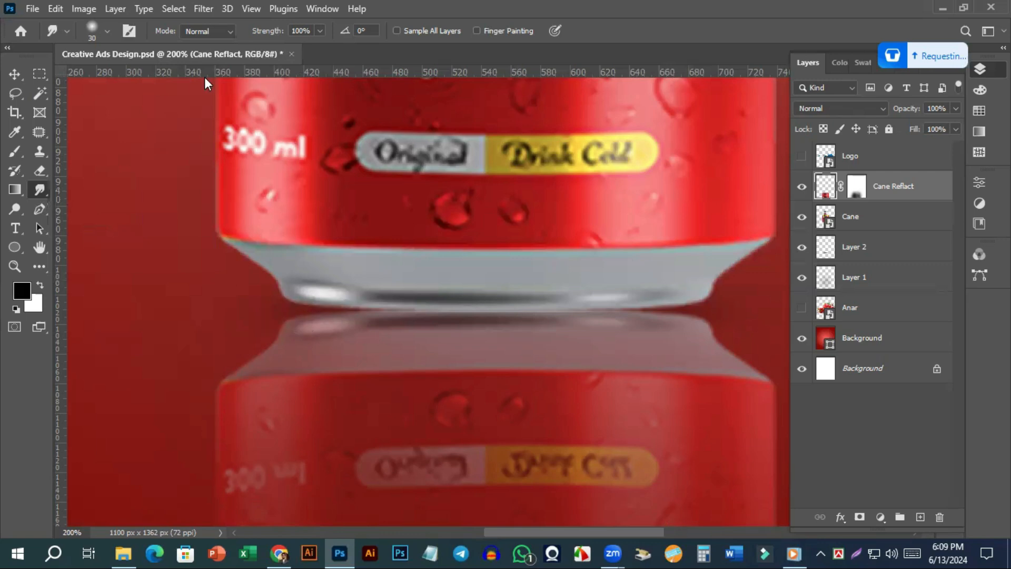
{"action": "left_click", "coordinate": [93, 28]}
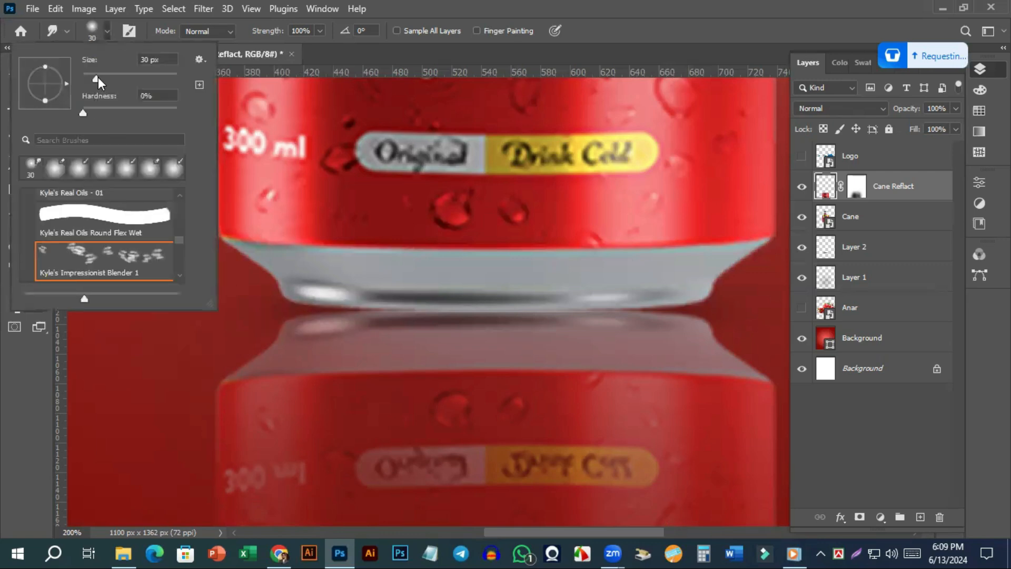
{"action": "left_click_drag", "start_coordinate": [96, 76], "coordinate": [80, 77]}
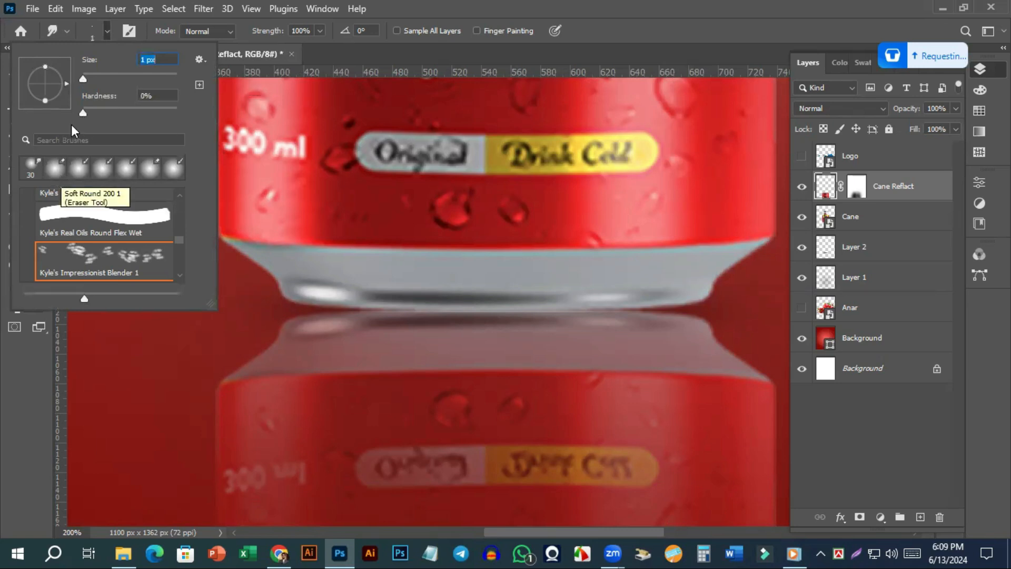
{"action": "left_click", "coordinate": [53, 175]}
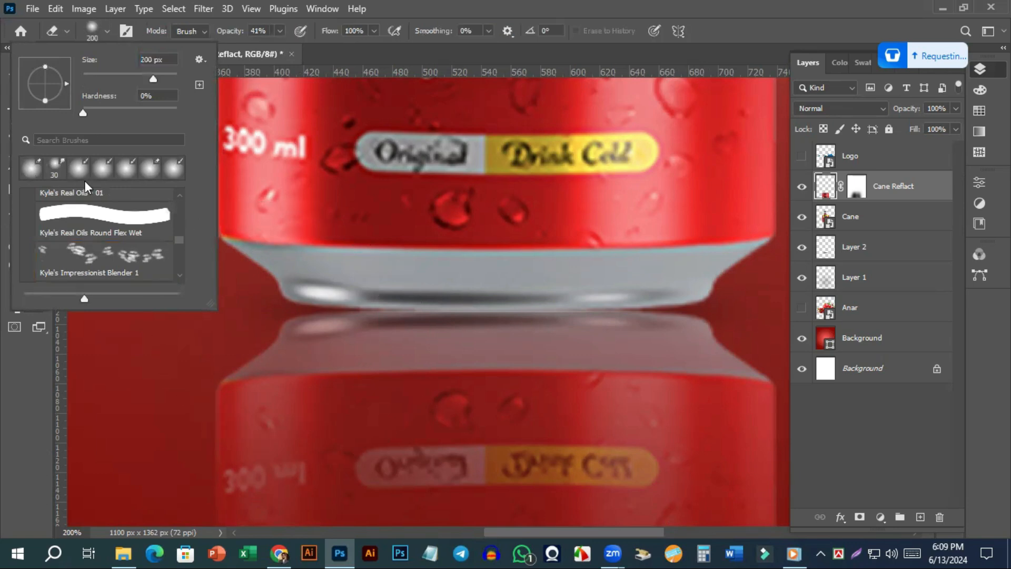
{"action": "left_click_drag", "start_coordinate": [367, 323], "coordinate": [279, 343]}
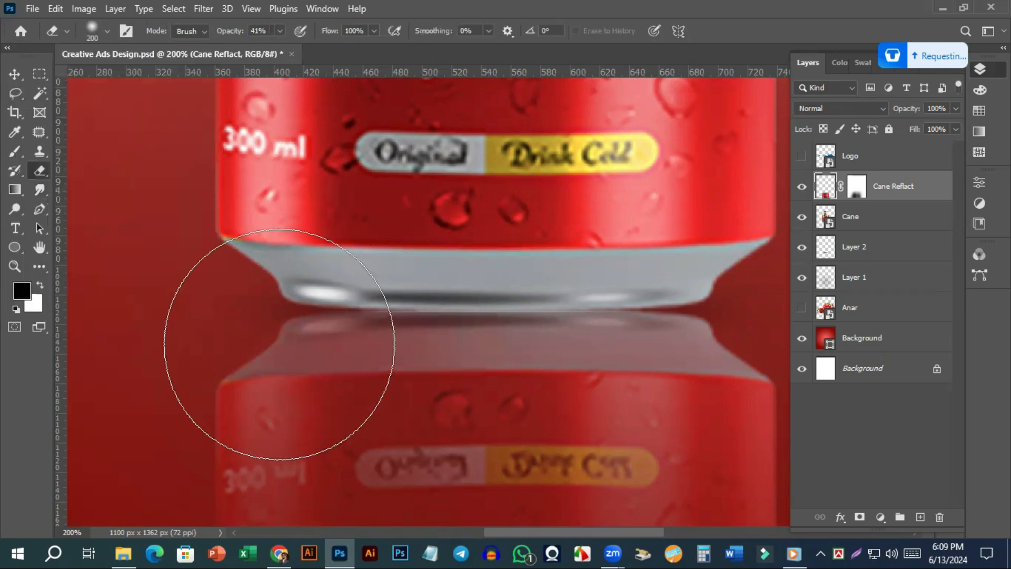
{"action": "left_click", "coordinate": [38, 191]}
{"action": "left_click", "coordinate": [20, 209]}
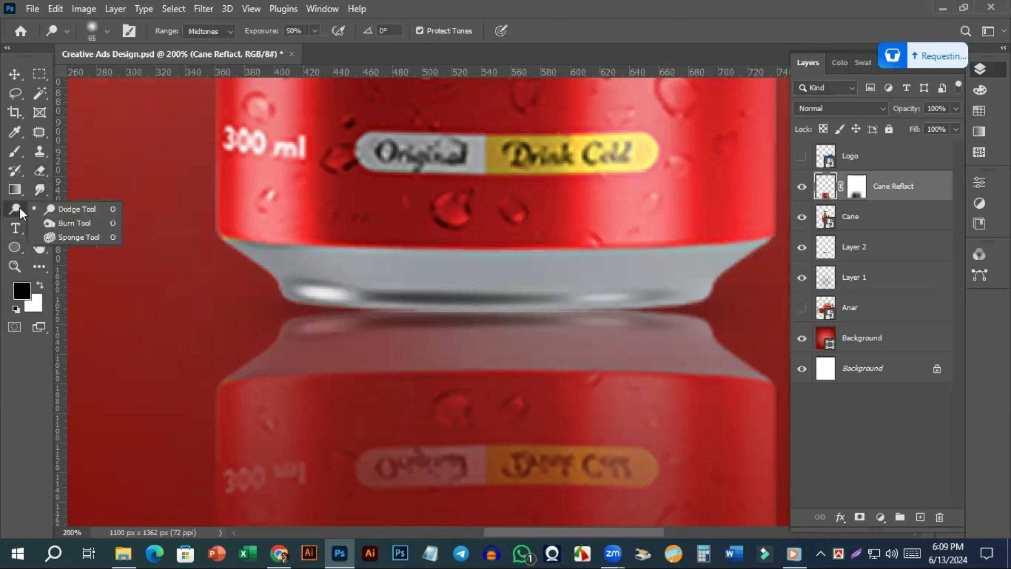
{"action": "left_click", "coordinate": [45, 188]}
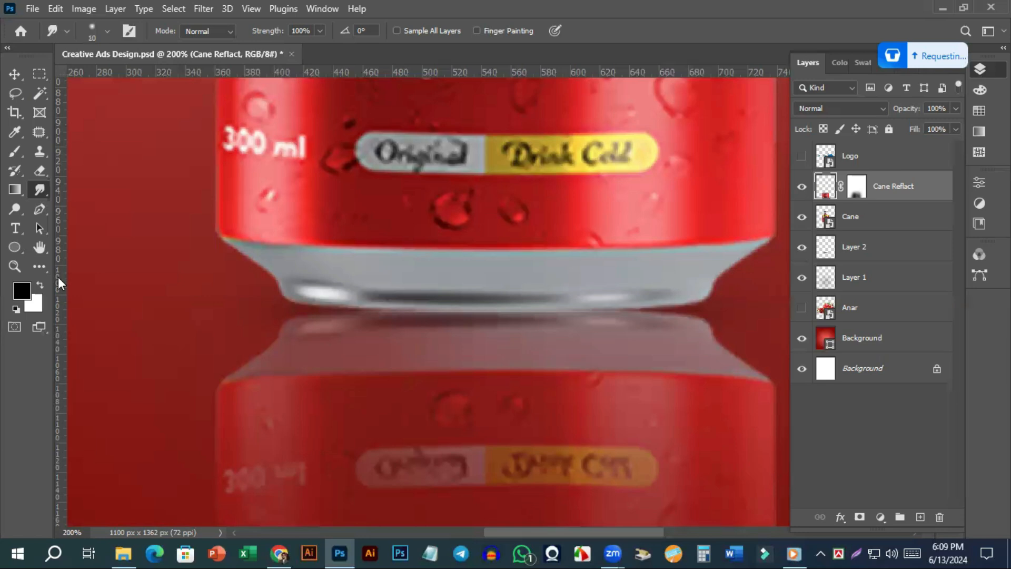
Switch to the Brush tool and reduce its soft tip to 90 px
{"action": "left_click", "coordinate": [16, 149]}
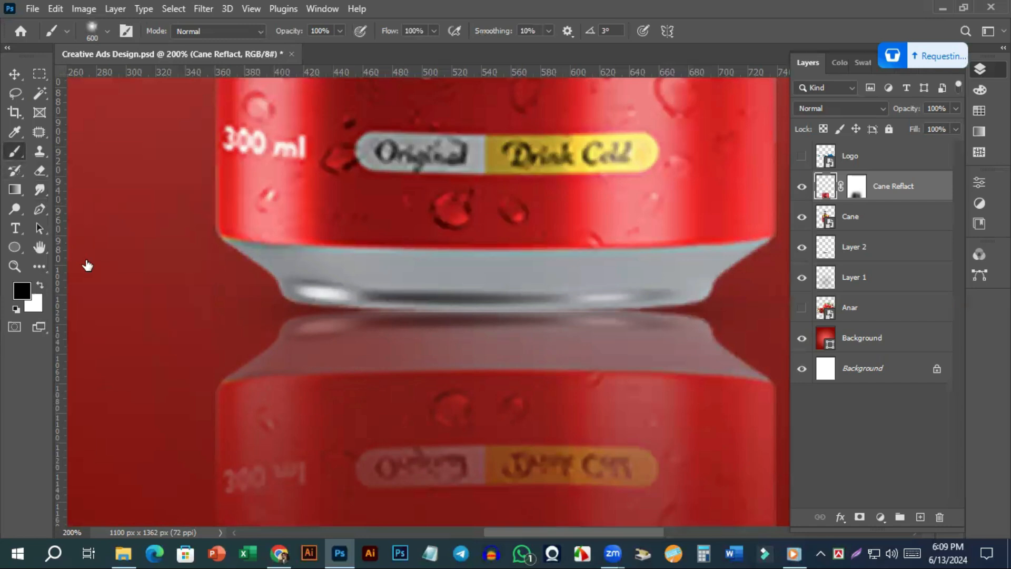
{"action": "key", "text": "bracketleft"}
{"action": "key", "text": "bracketleft"}
{"action": "key", "text": "bracketleft"}
{"action": "key", "text": "bracketleft"}
{"action": "key", "text": "bracketleft"}
{"action": "key", "text": "bracketleft"}
{"action": "key", "text": "bracketleft"}
{"action": "key", "text": "bracketleft"}
{"action": "key", "text": "bracketleft"}
{"action": "key", "text": "bracketleft"}
Duplicate the Cane Reflact layer and delete the layer mask from the copy
{"action": "left_click", "coordinate": [851, 221]}
{"action": "left_click", "coordinate": [834, 195]}
{"action": "left_click_drag", "start_coordinate": [855, 226], "coordinate": [854, 224]}
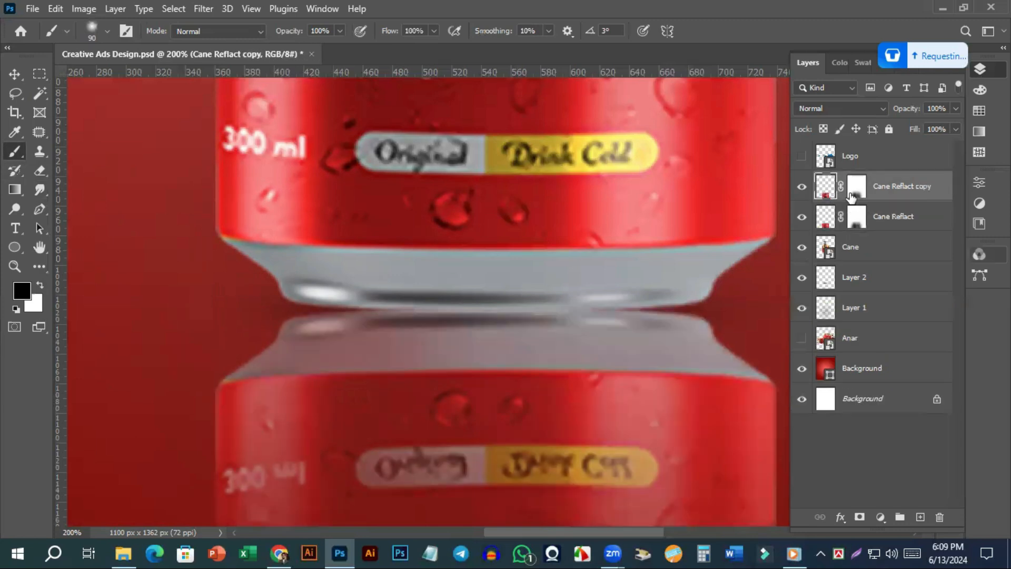
{"action": "left_click", "coordinate": [856, 188]}
{"action": "key", "text": "Delete"}
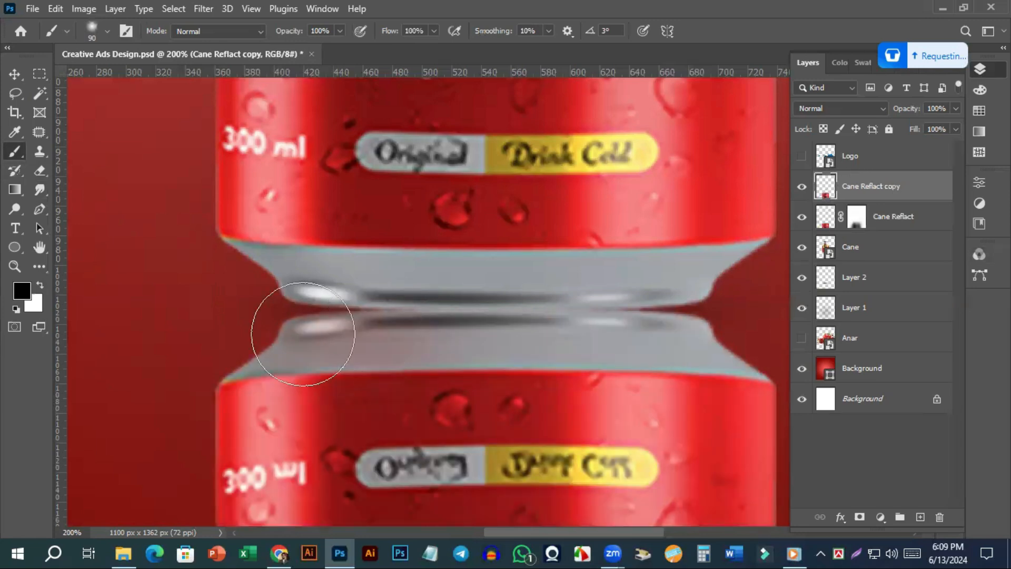
Set the brush to 45 px and 35% opacity and sample the muted grey from the left end of the reflected base
{"action": "key", "text": "bracketleft"}
{"action": "key", "text": "bracketleft"}
{"action": "key", "text": "bracketleft"}
{"action": "key", "text": "bracketleft"}
{"action": "key", "text": "bracketleft"}
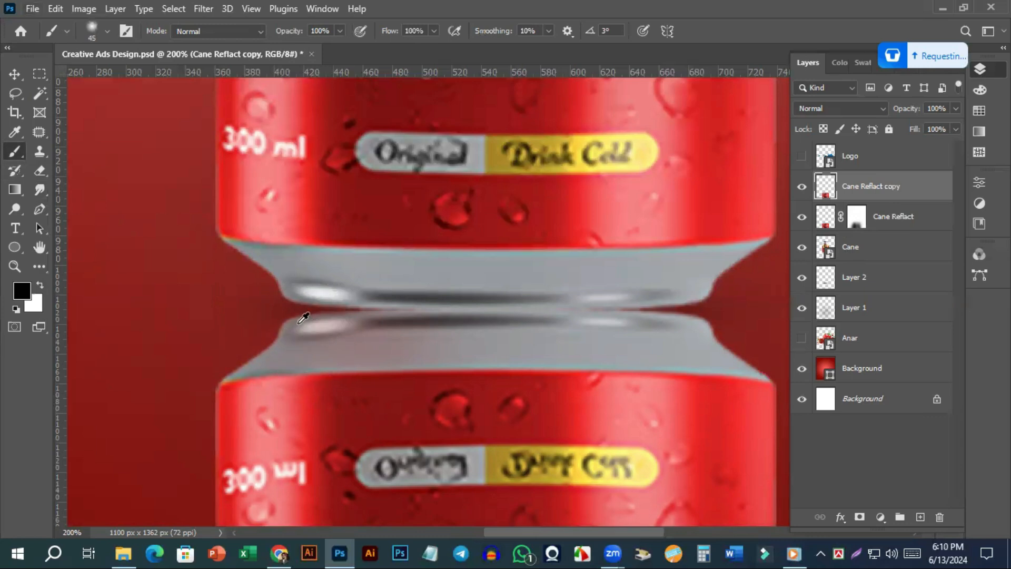
{"action": "left_click", "coordinate": [294, 330], "text": "alt"}
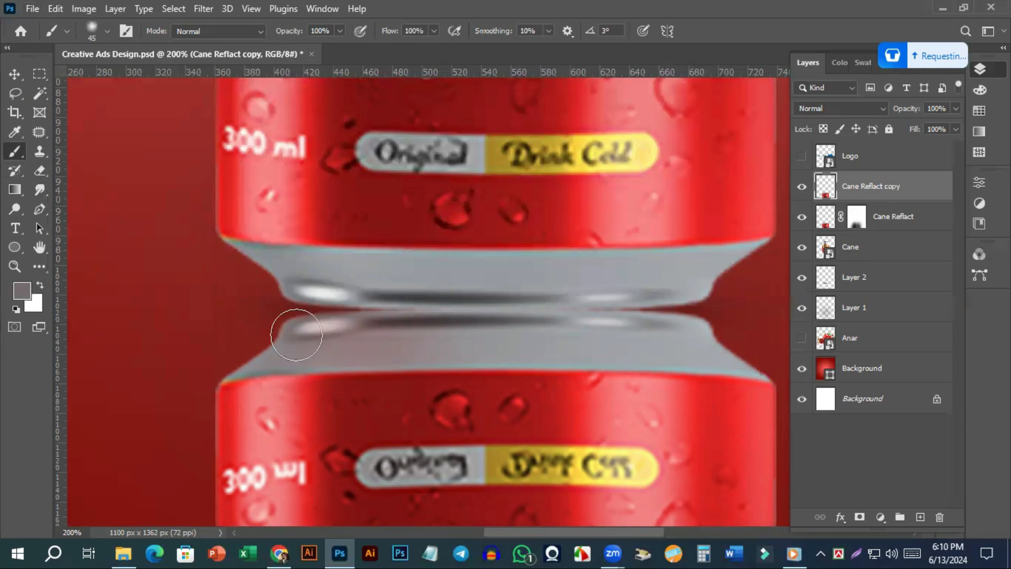
{"action": "left_click", "coordinate": [341, 30]}
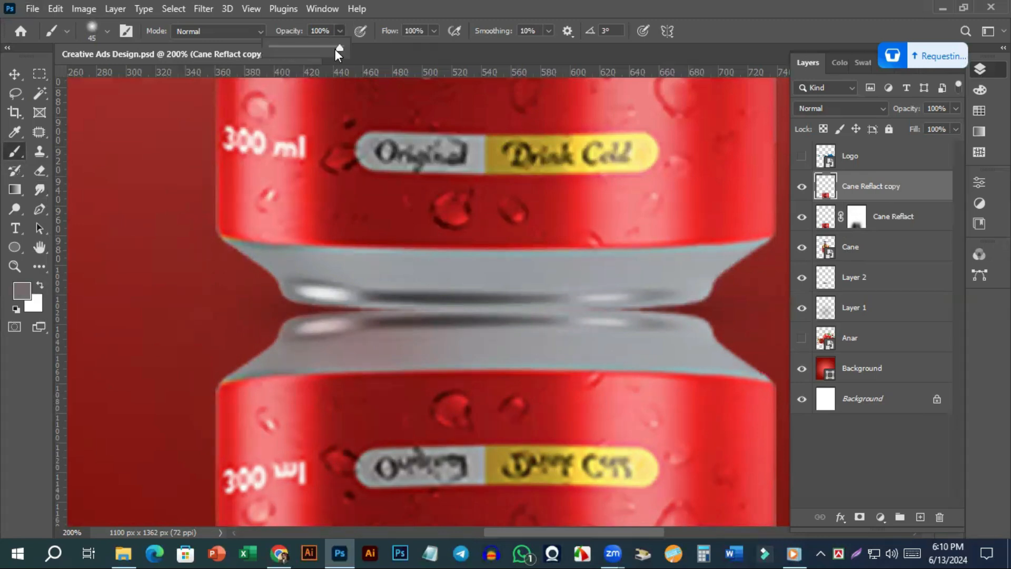
{"action": "left_click", "coordinate": [296, 48]}
Paint the sampled grey over the left end of the gap between the can's base and its reflection
{"action": "key", "text": "ctrl+plus"}
{"action": "left_click", "coordinate": [215, 321]}
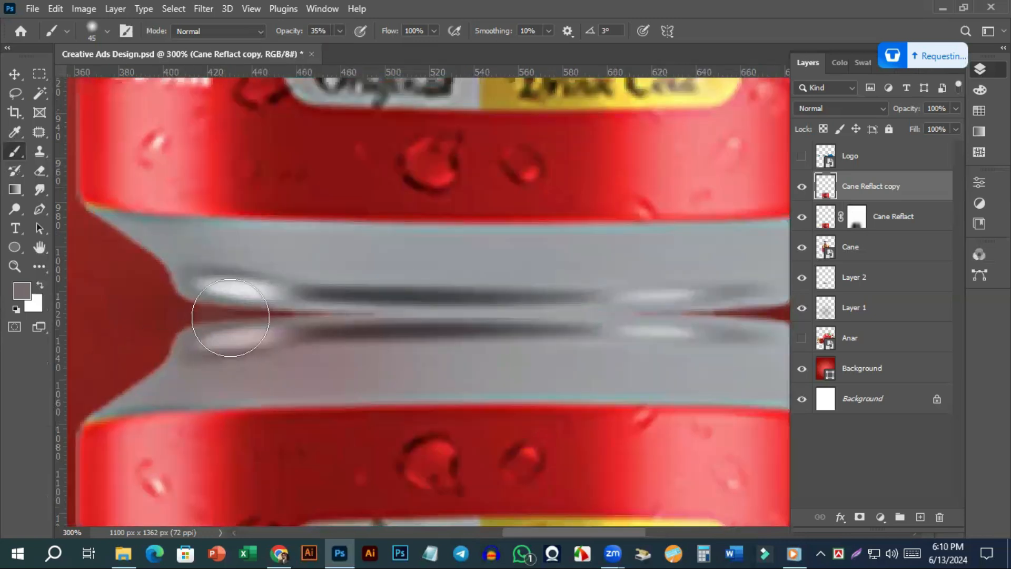
{"action": "left_click_drag", "start_coordinate": [307, 314], "coordinate": [276, 317]}
Blend the seam between the can and its reflection with 15 px grey strokes along the middle and towards the right
{"action": "key", "text": "bracketleft"}
{"action": "key", "text": "bracketleft"}
{"action": "key", "text": "bracketleft"}
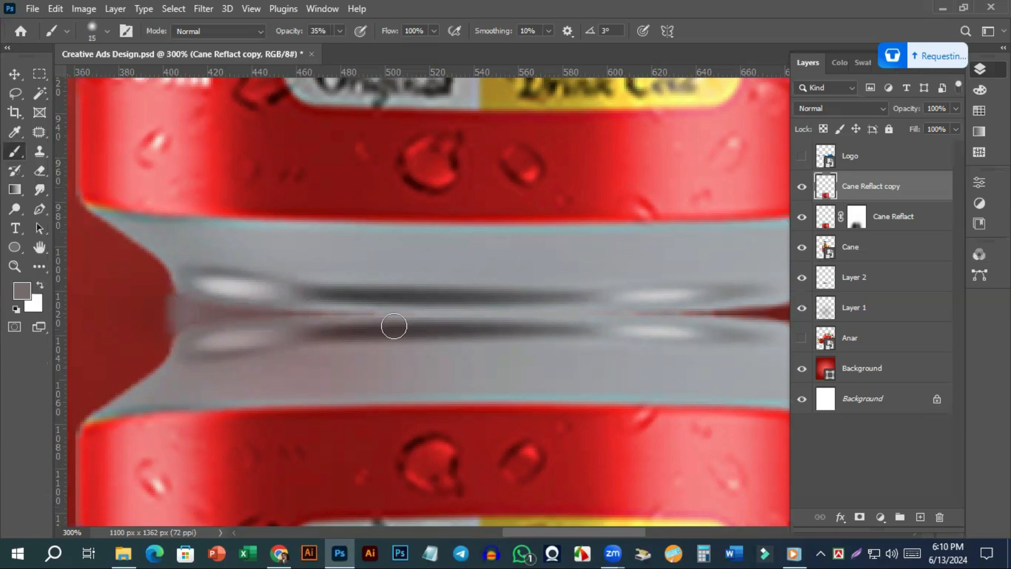
{"action": "mouse_move", "coordinate": [378, 308]}
{"action": "left_mouse_down"}
{"action": "mouse_move", "coordinate": [355, 309]}
{"action": "mouse_move", "coordinate": [413, 316]}
{"action": "left_mouse_up"}
{"action": "mouse_move", "coordinate": [534, 331]}
{"action": "left_mouse_down"}
{"action": "mouse_move", "coordinate": [267, 305]}
{"action": "mouse_move", "coordinate": [212, 318]}
{"action": "left_mouse_up"}
{"action": "left_click", "coordinate": [217, 308]}
{"action": "key", "text": "space"}
{"action": "left_click_drag", "start_coordinate": [384, 349], "coordinate": [296, 350]}
{"action": "left_click_drag", "start_coordinate": [606, 308], "coordinate": [530, 307]}
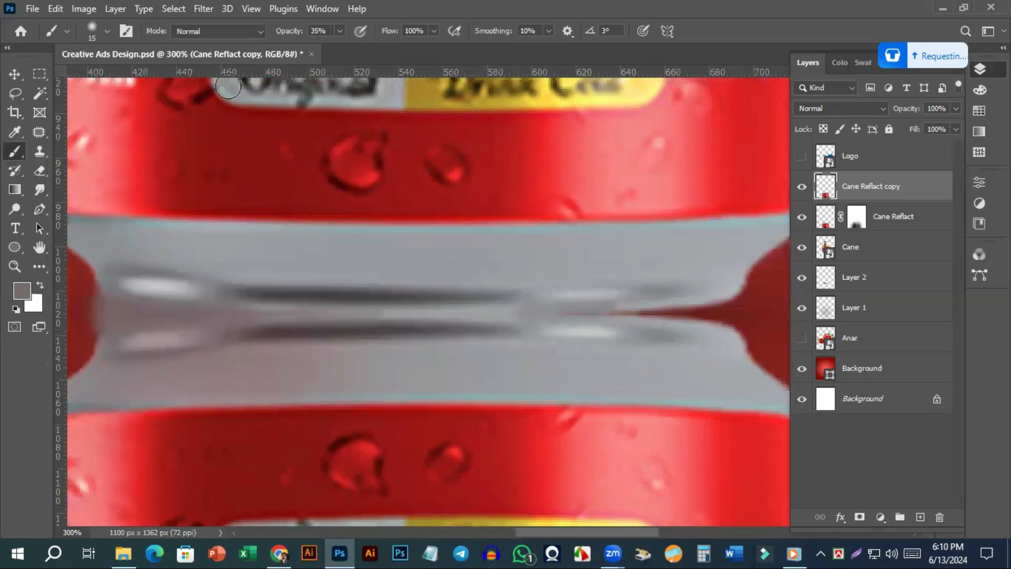
Lower the brush opacity to 19% and paint over the thin red gap towards the right of the seam
{"action": "left_click", "coordinate": [263, 33]}
{"action": "left_click", "coordinate": [339, 31]}
{"action": "left_click", "coordinate": [340, 30]}
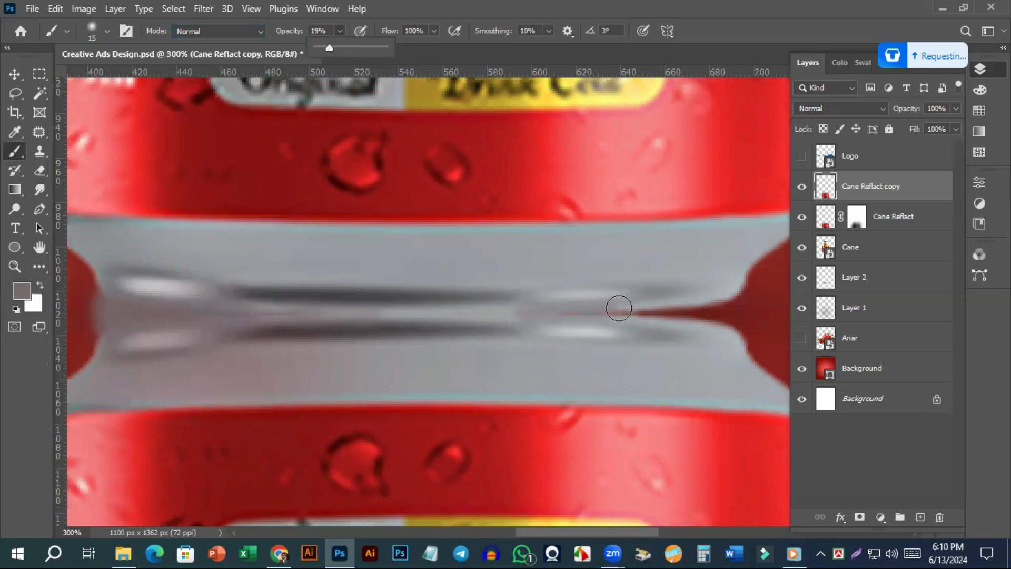
{"action": "left_click", "coordinate": [619, 308]}
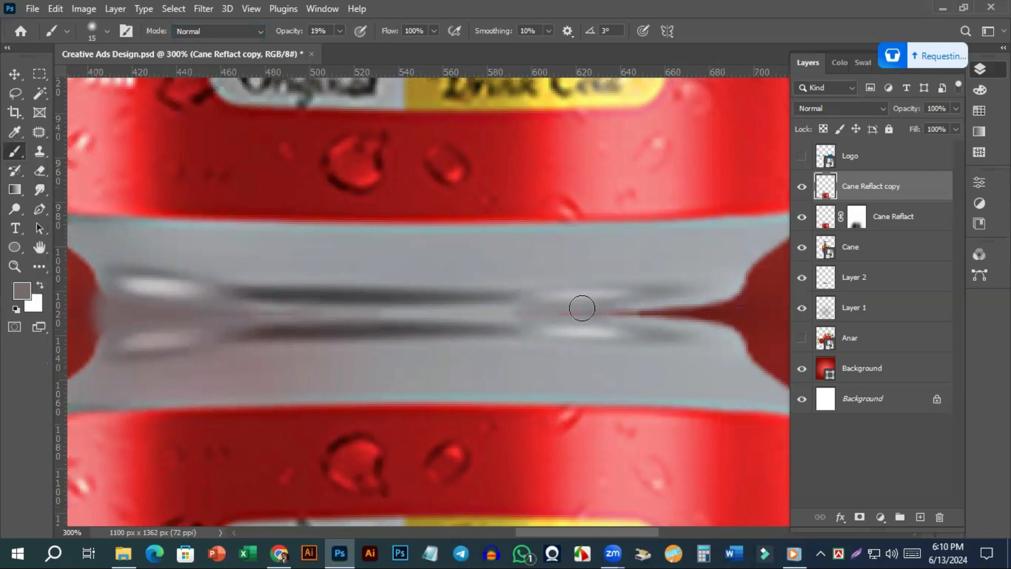
Sample the lighter grey of the reflected base and fill the right end of the gap using 15 px and 8 px tips
{"action": "left_click", "coordinate": [707, 333], "text": "alt"}
{"action": "mouse_move", "coordinate": [728, 301]}
{"action": "left_mouse_down"}
{"action": "mouse_move", "coordinate": [723, 327]}
{"action": "mouse_move", "coordinate": [723, 317]}
{"action": "mouse_move", "coordinate": [675, 316]}
{"action": "mouse_move", "coordinate": [711, 306]}
{"action": "mouse_move", "coordinate": [560, 314]}
{"action": "mouse_move", "coordinate": [638, 317]}
{"action": "mouse_move", "coordinate": [506, 311]}
{"action": "left_mouse_up"}
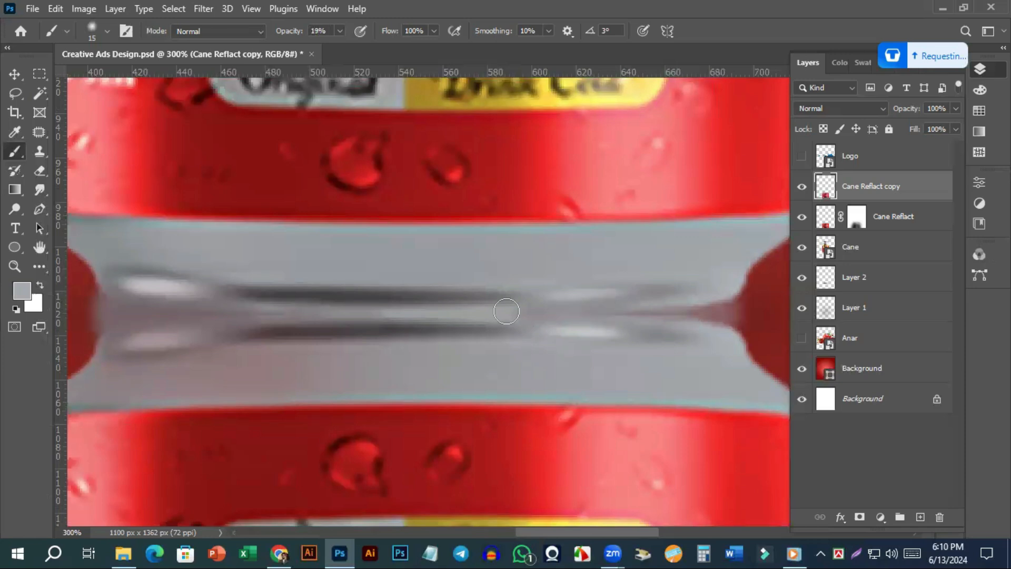
{"action": "mouse_move", "coordinate": [724, 321]}
{"action": "left_mouse_down"}
{"action": "mouse_move", "coordinate": [728, 332]}
{"action": "mouse_move", "coordinate": [737, 315]}
{"action": "mouse_move", "coordinate": [734, 335]}
{"action": "left_mouse_up"}
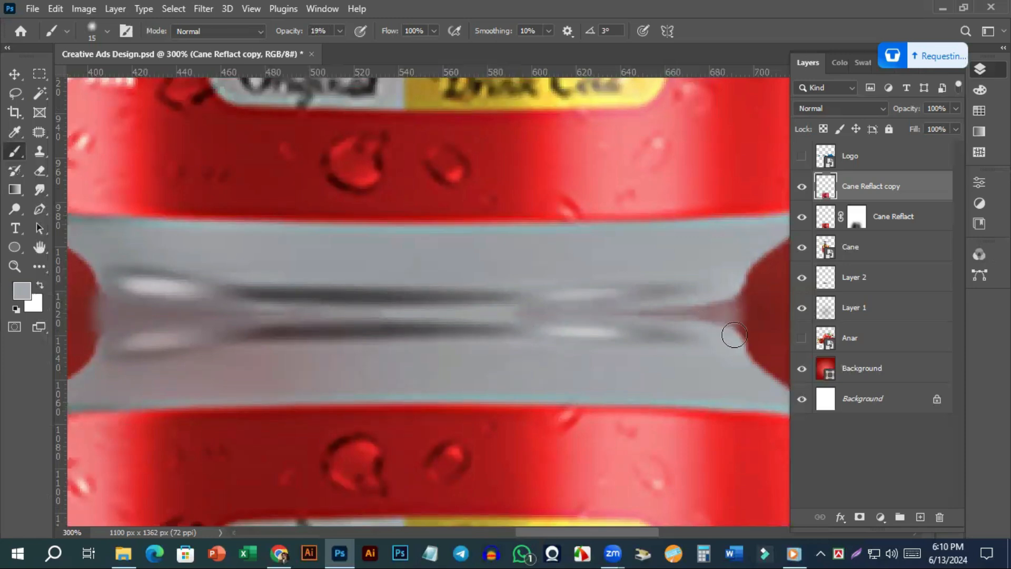
{"action": "left_click_drag", "start_coordinate": [727, 279], "coordinate": [736, 340]}
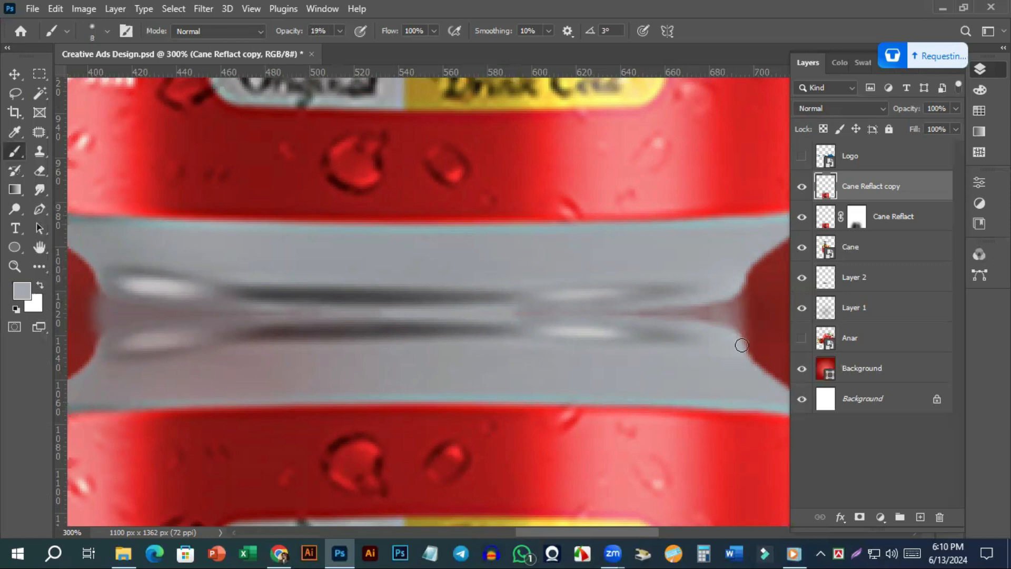
{"action": "left_click_drag", "start_coordinate": [725, 326], "coordinate": [703, 308]}
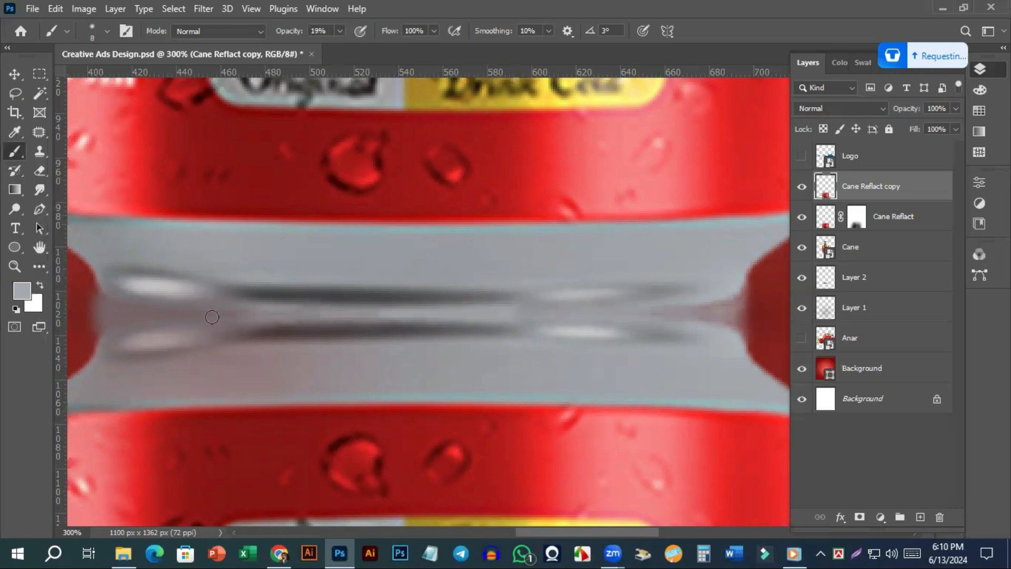
Enlarge the brush to 35 px and soften the dark bands along the seam with light grey strokes
{"action": "left_click_drag", "start_coordinate": [261, 348], "coordinate": [429, 343]}
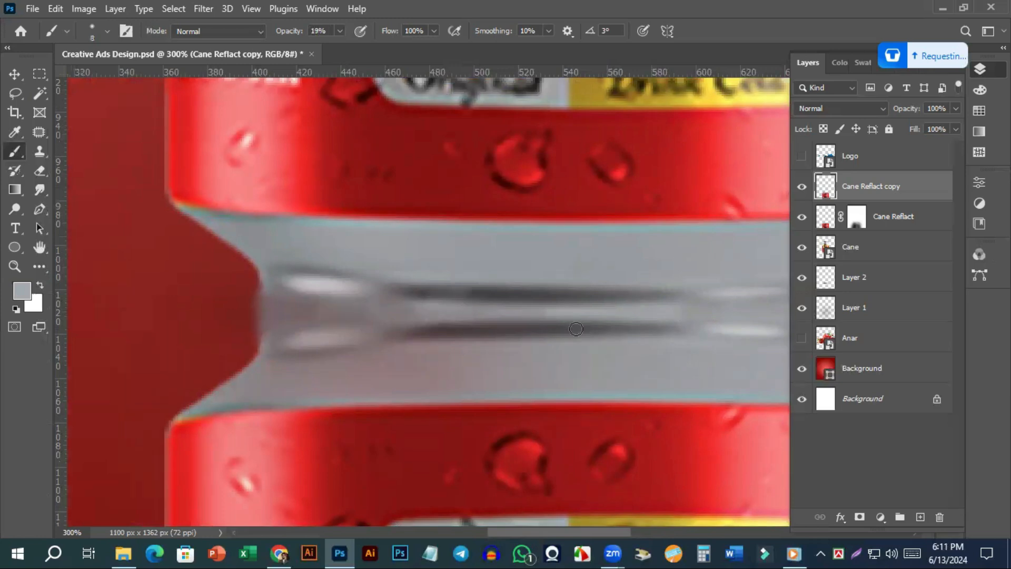
{"action": "key", "text": "bracketright"}
{"action": "key", "text": "bracketright"}
{"action": "key", "text": "bracketright"}
{"action": "key", "text": "bracketright"}
{"action": "key", "text": "bracketright"}
{"action": "key", "text": "bracketright"}
{"action": "key", "text": "bracketright"}
{"action": "mouse_move", "coordinate": [487, 303]}
{"action": "left_mouse_down"}
{"action": "mouse_move", "coordinate": [603, 301]}
{"action": "mouse_move", "coordinate": [655, 316]}
{"action": "left_mouse_up"}
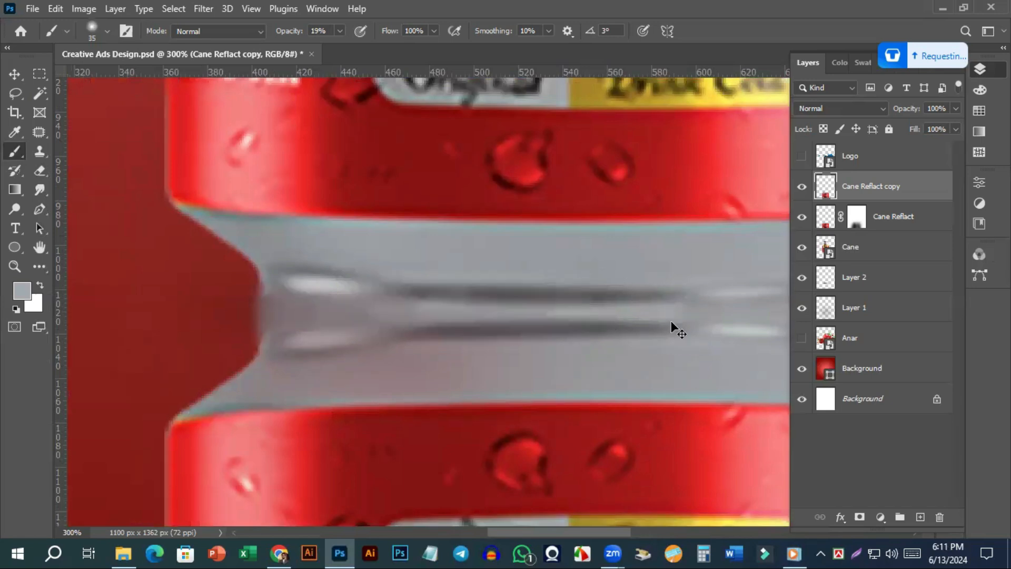
Check the painted join between the can and its reflection against the whole design
{"action": "key", "text": "ctrl+0"}
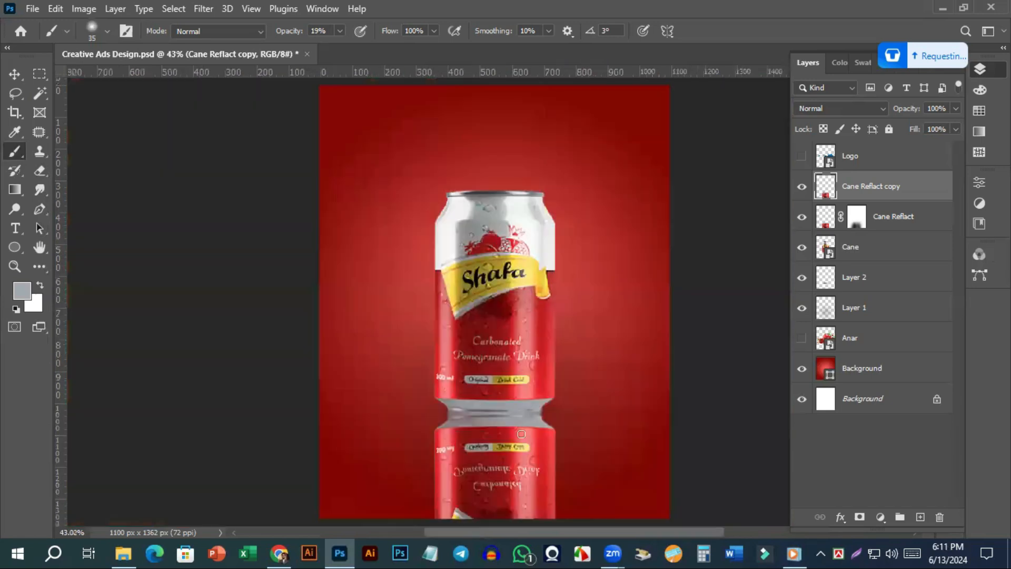
{"action": "key", "text": "ctrl+plus"}
{"action": "key", "text": "ctrl+plus"}
{"action": "key", "text": "ctrl+plus"}
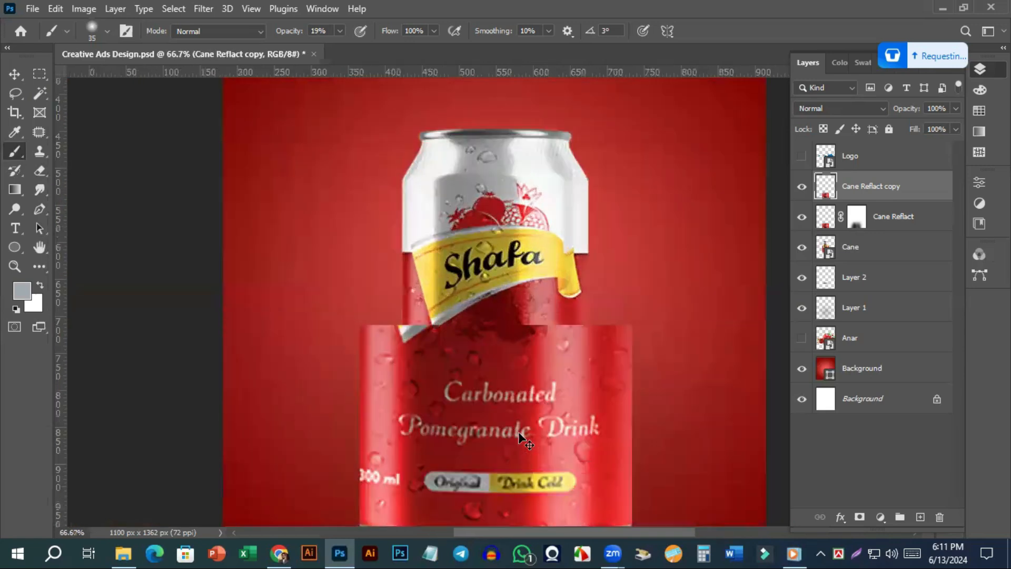
Compare the join between the can and its reflection with the Cane Reflact copy layer hidden and shown
{"action": "scroll", "coordinate": [546, 379], "scroll_direction": "down", "scroll_amount": 2}
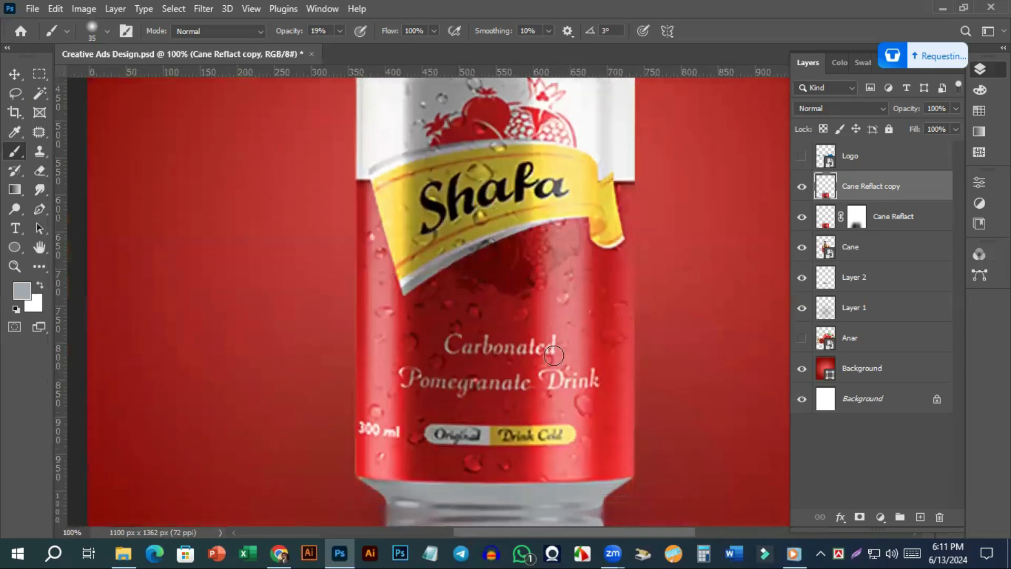
{"action": "scroll", "coordinate": [558, 364], "scroll_direction": "right", "scroll_amount": 5}
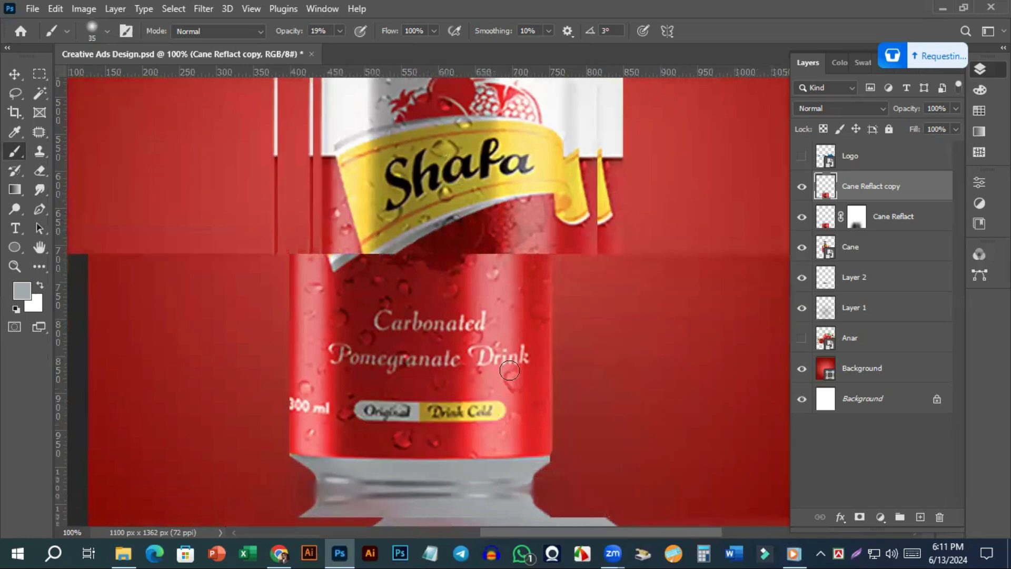
{"action": "scroll", "coordinate": [479, 335], "scroll_direction": "right", "scroll_amount": 3}
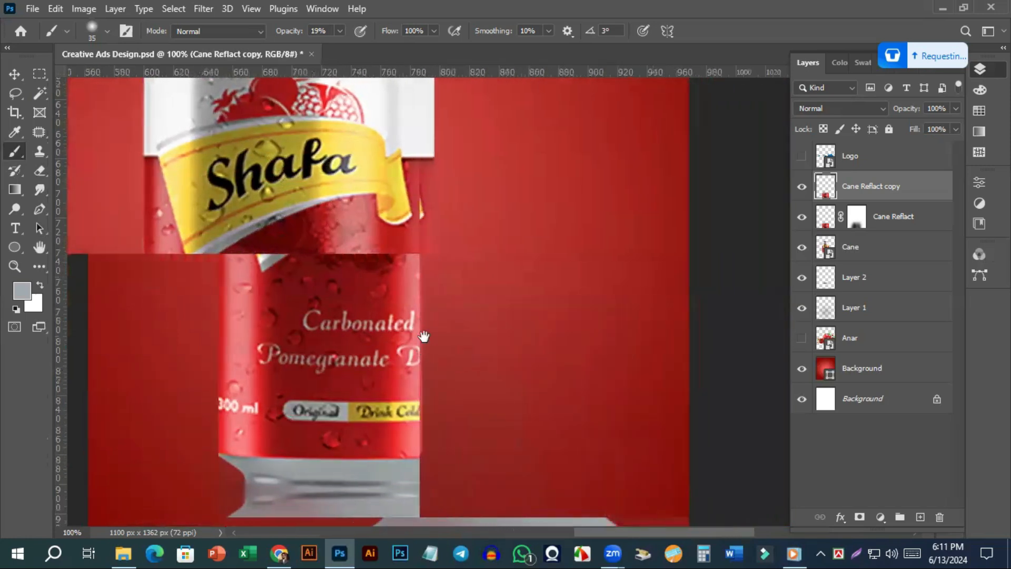
{"action": "key", "text": "ctrl+plus"}
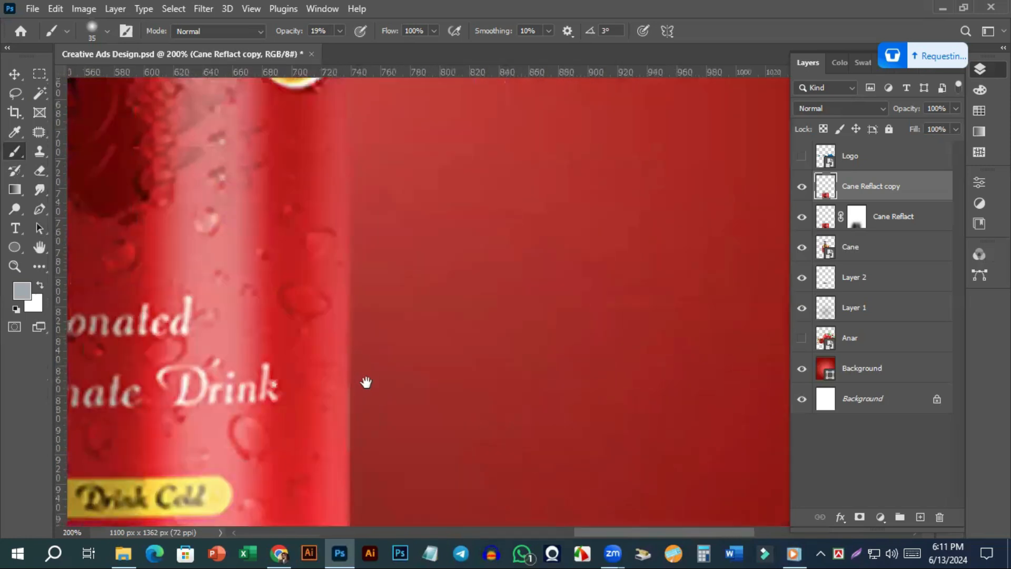
{"action": "left_click_drag", "start_coordinate": [615, 196], "coordinate": [685, 84]}
{"action": "mouse_move", "coordinate": [528, 386]}
{"action": "left_mouse_down"}
{"action": "mouse_move", "coordinate": [596, 311]}
{"action": "mouse_move", "coordinate": [701, 271]}
{"action": "left_mouse_up"}
{"action": "key", "text": "bracketleft"}
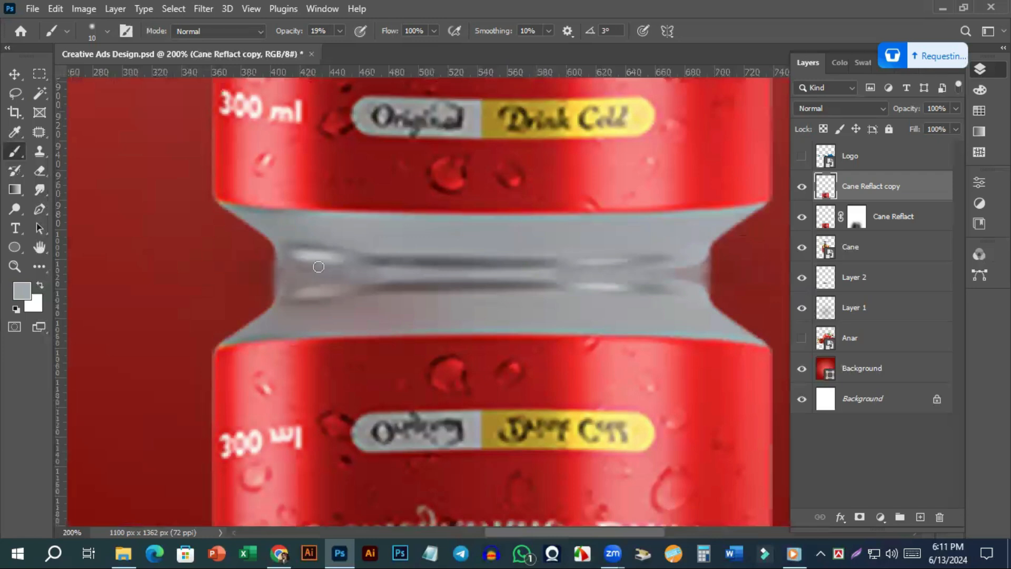
{"action": "scroll", "coordinate": [428, 335], "scroll_direction": "up", "scroll_amount": 2}
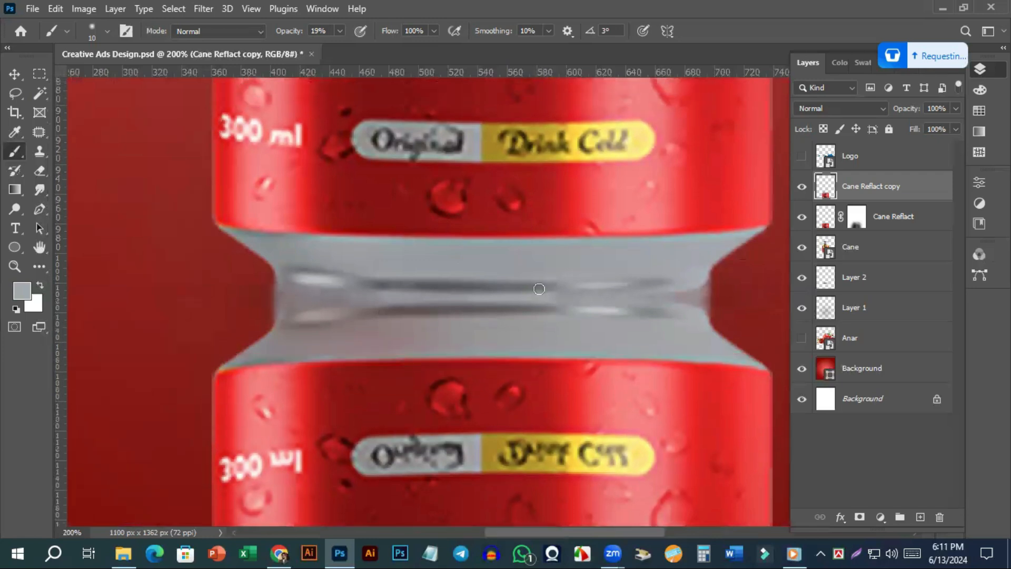
{"action": "left_click", "coordinate": [802, 188]}
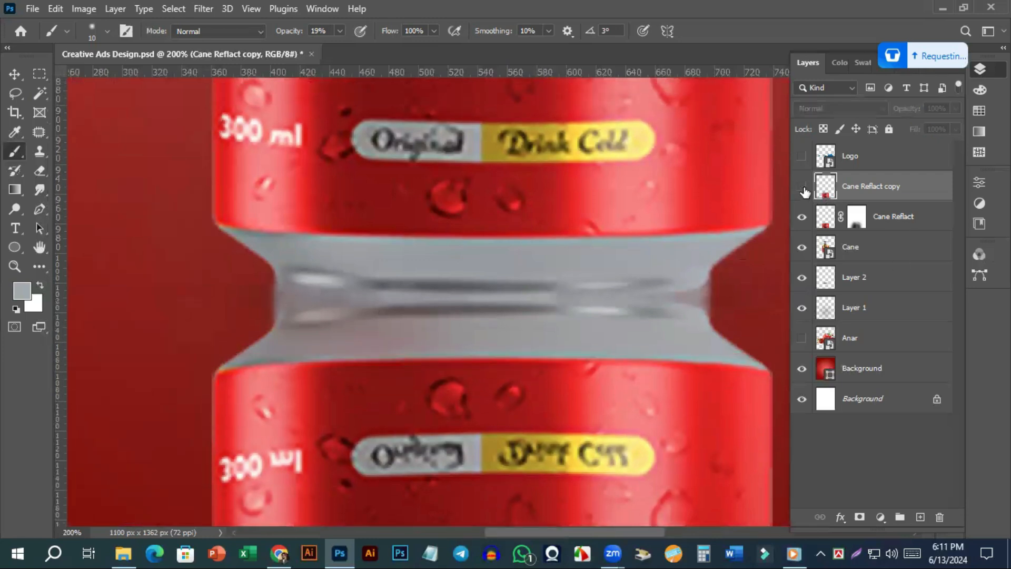
{"action": "left_click", "coordinate": [802, 188]}
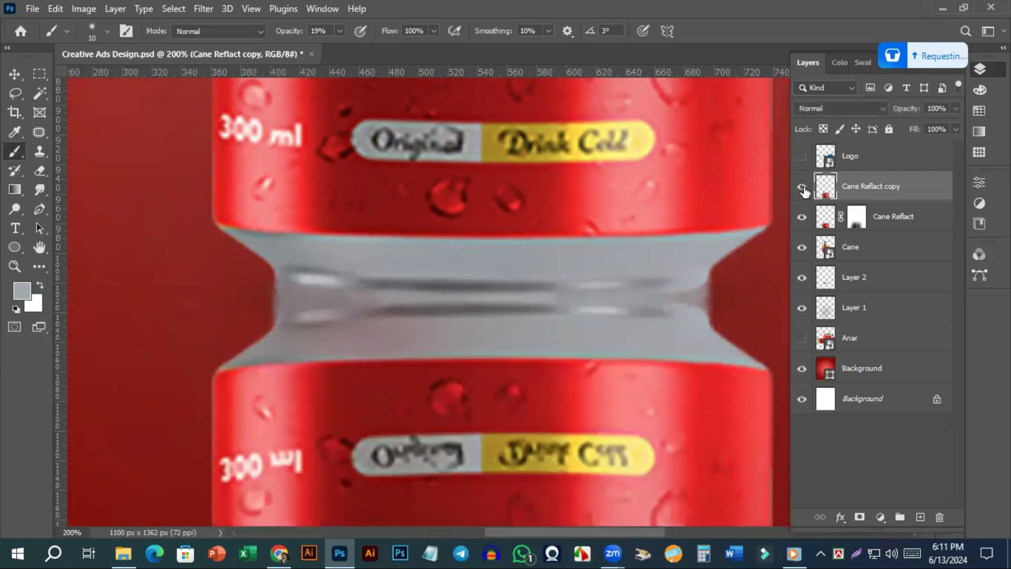
{"action": "left_click", "coordinate": [802, 188]}
{"action": "left_click", "coordinate": [802, 188]}
Hide Cane Reflact copy, sample the muted red from the faded reflection's base, and show and reselect the copy layer
{"action": "left_click", "coordinate": [802, 188]}
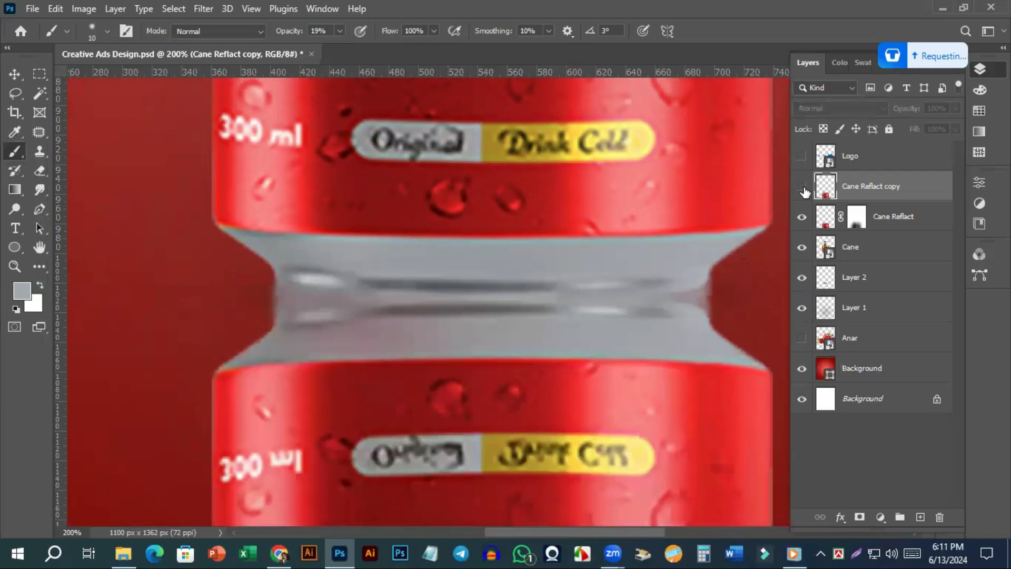
{"action": "left_click", "coordinate": [831, 227]}
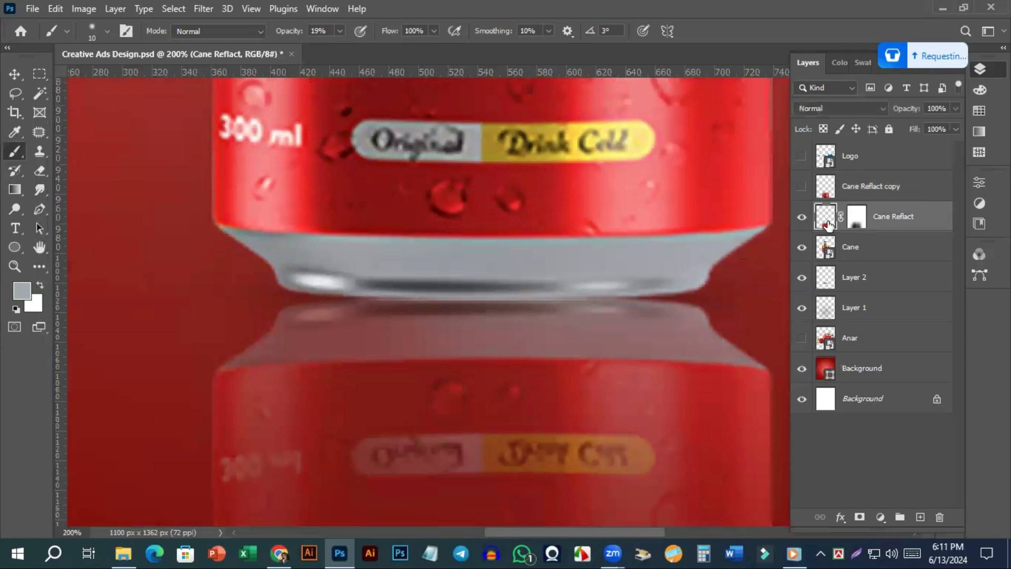
{"action": "left_click", "coordinate": [403, 328], "text": "alt"}
{"action": "left_click", "coordinate": [800, 191]}
{"action": "left_click", "coordinate": [800, 189]}
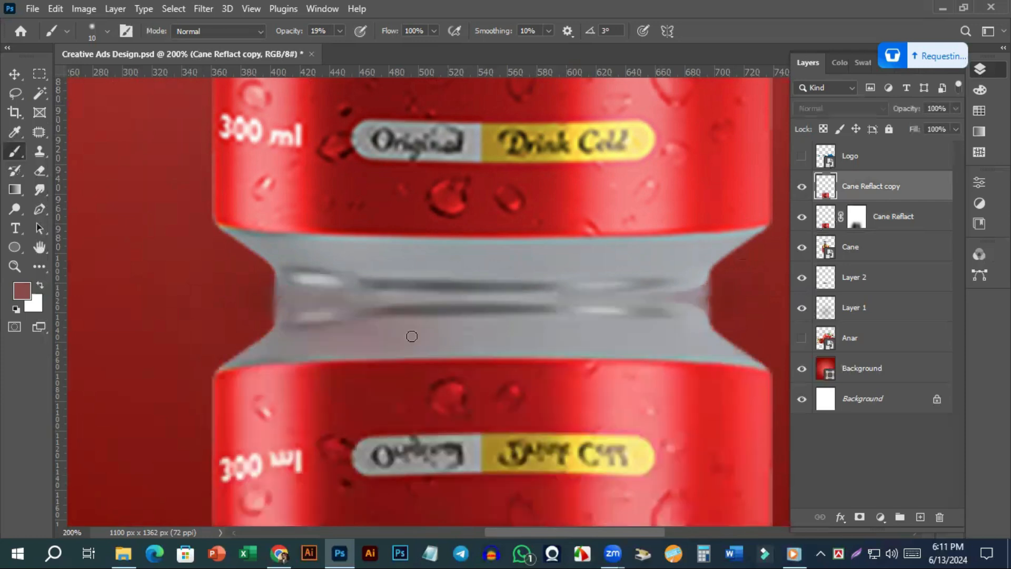
Brush the muted red over the grey metal above and below the seam, enlarging the tip to 45 px
{"action": "key", "text": "bracketright"}
{"action": "key", "text": "bracketright"}
{"action": "key", "text": "bracketright"}
{"action": "mouse_move", "coordinate": [501, 325]}
{"action": "left_mouse_down"}
{"action": "mouse_move", "coordinate": [472, 343]}
{"action": "mouse_move", "coordinate": [379, 338]}
{"action": "left_mouse_up"}
{"action": "key", "text": "bracketright"}
{"action": "key", "text": "bracketright"}
{"action": "key", "text": "bracketright"}
{"action": "key", "text": "bracketright"}
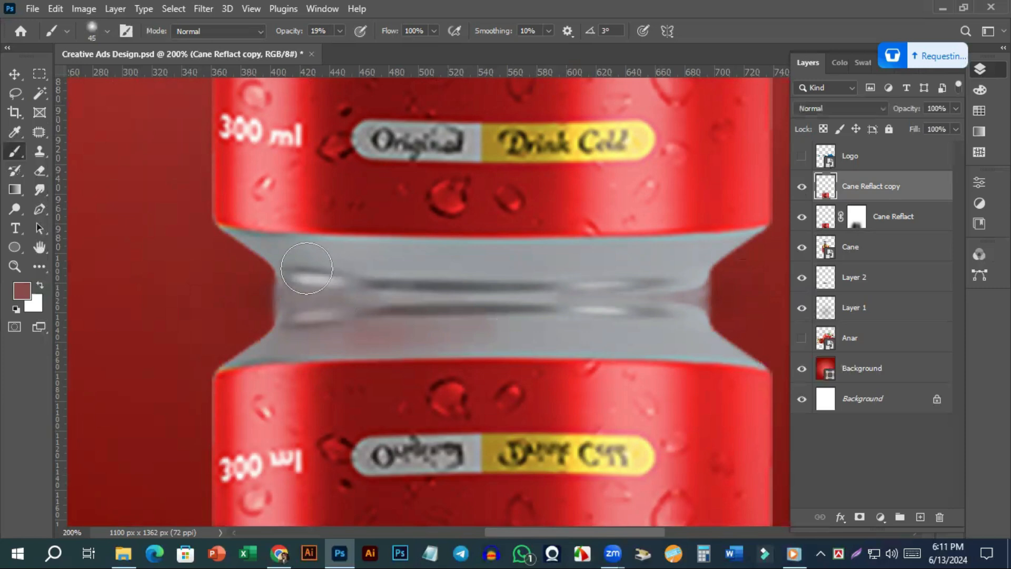
{"action": "mouse_move", "coordinate": [490, 266]}
{"action": "left_mouse_down"}
{"action": "mouse_move", "coordinate": [407, 266]}
{"action": "mouse_move", "coordinate": [620, 260]}
{"action": "mouse_move", "coordinate": [589, 271]}
{"action": "mouse_move", "coordinate": [690, 255]}
{"action": "mouse_move", "coordinate": [667, 265]}
{"action": "mouse_move", "coordinate": [682, 265]}
{"action": "mouse_move", "coordinate": [687, 284]}
{"action": "mouse_move", "coordinate": [648, 298]}
{"action": "mouse_move", "coordinate": [681, 261]}
{"action": "mouse_move", "coordinate": [515, 302]}
{"action": "mouse_move", "coordinate": [570, 301]}
{"action": "mouse_move", "coordinate": [423, 295]}
{"action": "mouse_move", "coordinate": [633, 289]}
{"action": "left_mouse_up"}
Load the Cane layer's outline as a selection, tint the can's grey base muted red inside it, and deselect
{"action": "left_click", "coordinate": [825, 223], "text": "ctrl"}
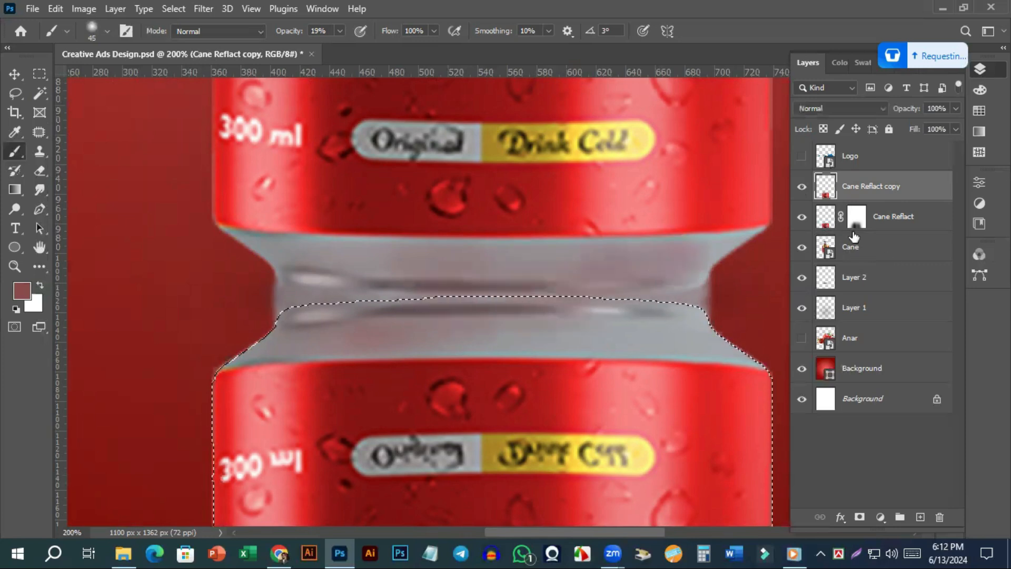
{"action": "left_click", "coordinate": [824, 257], "text": "ctrl"}
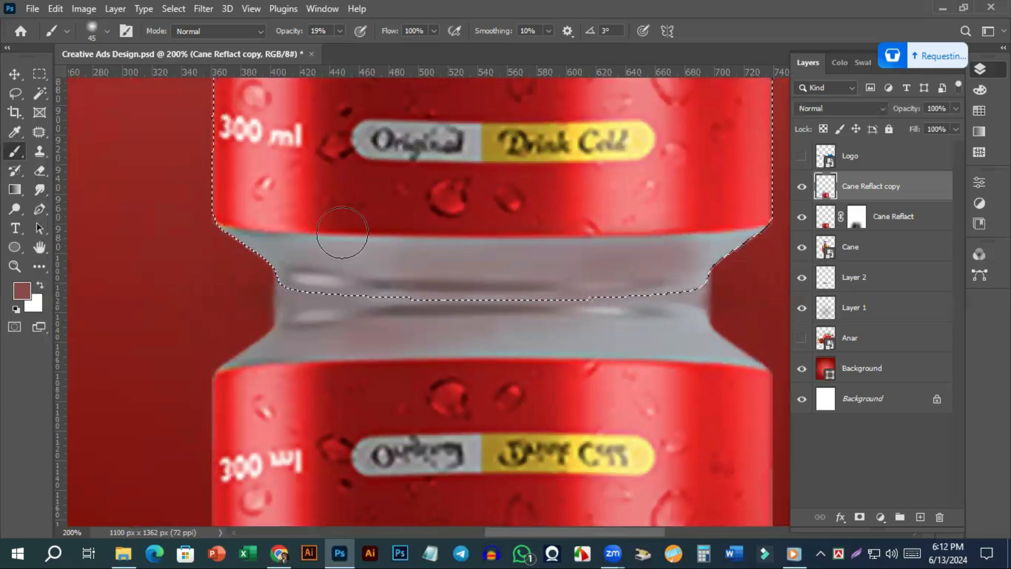
{"action": "mouse_move", "coordinate": [228, 221]}
{"action": "left_mouse_down"}
{"action": "mouse_move", "coordinate": [311, 244]}
{"action": "mouse_move", "coordinate": [291, 243]}
{"action": "mouse_move", "coordinate": [577, 244]}
{"action": "mouse_move", "coordinate": [487, 241]}
{"action": "mouse_move", "coordinate": [756, 235]}
{"action": "mouse_move", "coordinate": [723, 235]}
{"action": "mouse_move", "coordinate": [784, 223]}
{"action": "mouse_move", "coordinate": [707, 243]}
{"action": "mouse_move", "coordinate": [522, 255]}
{"action": "left_mouse_up"}
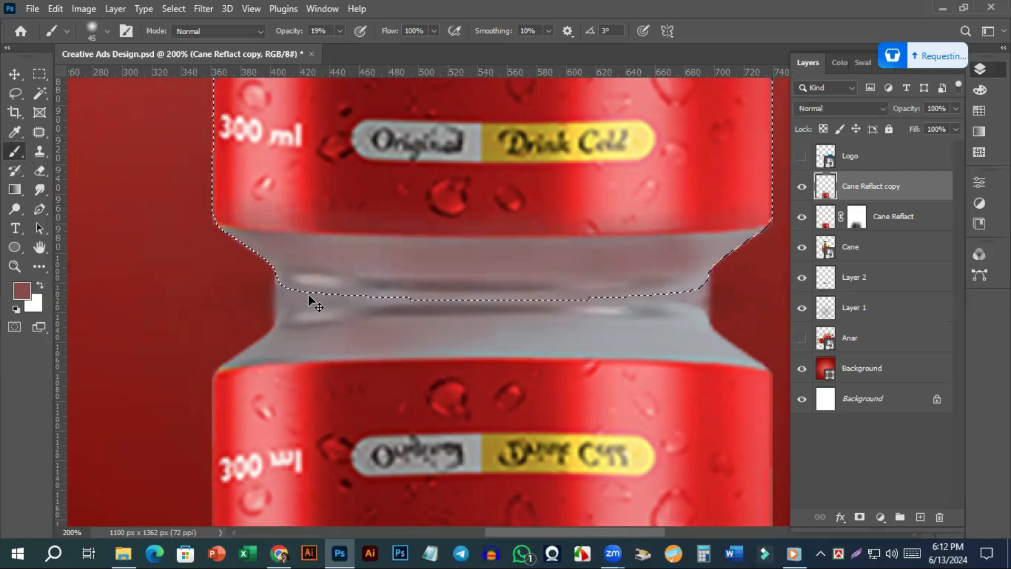
{"action": "key", "text": "ctrl+d"}
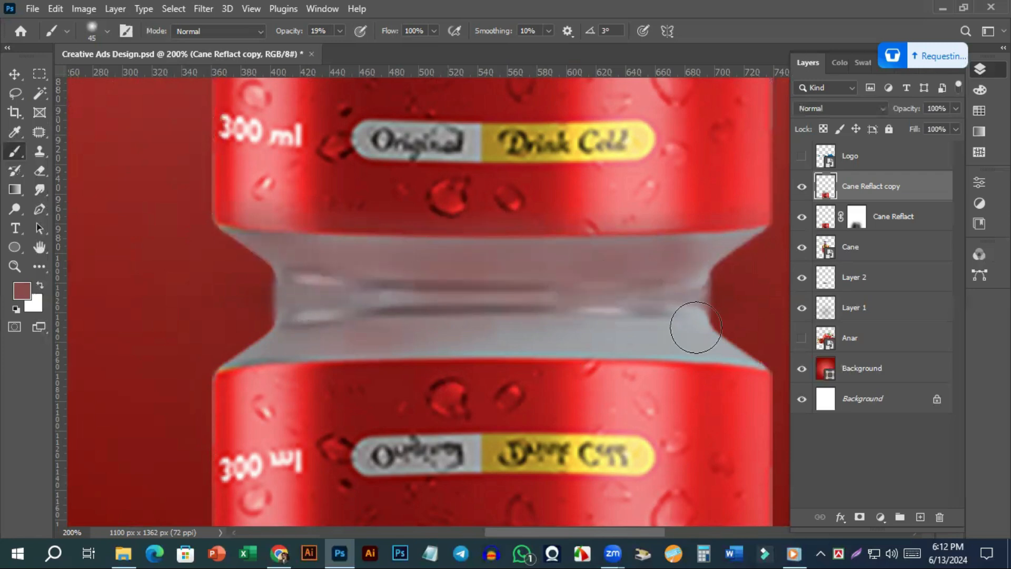
Tint the remaining grey of the seam and the reflected base with muted red, clearing the loaded reflection selection
{"action": "left_click", "coordinate": [846, 213], "text": "ctrl"}
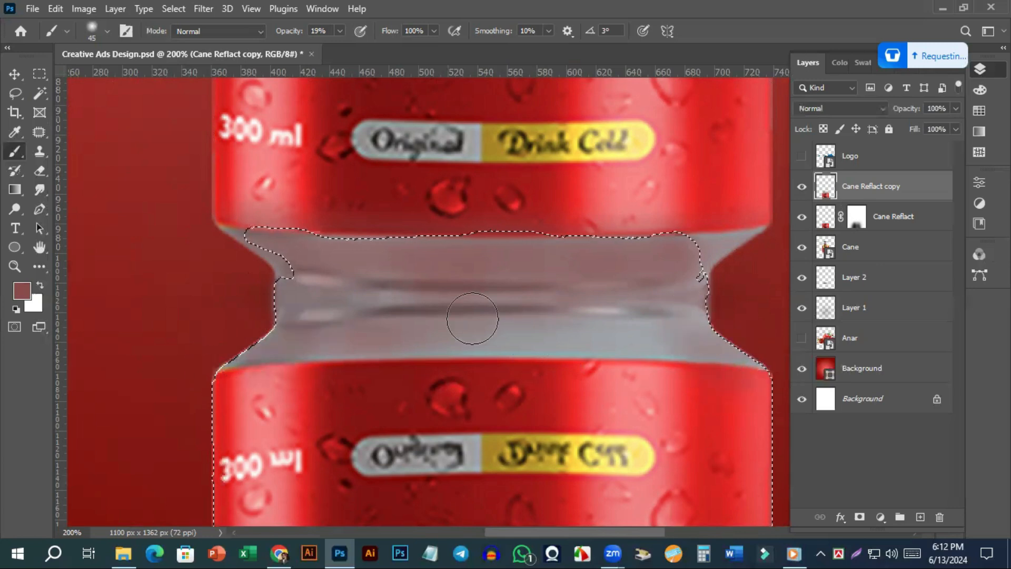
{"action": "key", "text": "ctrl+d"}
{"action": "mouse_move", "coordinate": [291, 262]}
{"action": "left_mouse_down"}
{"action": "mouse_move", "coordinate": [301, 342]}
{"action": "mouse_move", "coordinate": [302, 283]}
{"action": "mouse_move", "coordinate": [299, 347]}
{"action": "mouse_move", "coordinate": [345, 302]}
{"action": "mouse_move", "coordinate": [657, 320]}
{"action": "mouse_move", "coordinate": [726, 364]}
{"action": "mouse_move", "coordinate": [648, 343]}
{"action": "mouse_move", "coordinate": [513, 350]}
{"action": "mouse_move", "coordinate": [438, 342]}
{"action": "mouse_move", "coordinate": [622, 354]}
{"action": "mouse_move", "coordinate": [625, 316]}
{"action": "mouse_move", "coordinate": [545, 312]}
{"action": "mouse_move", "coordinate": [689, 303]}
{"action": "left_mouse_up"}
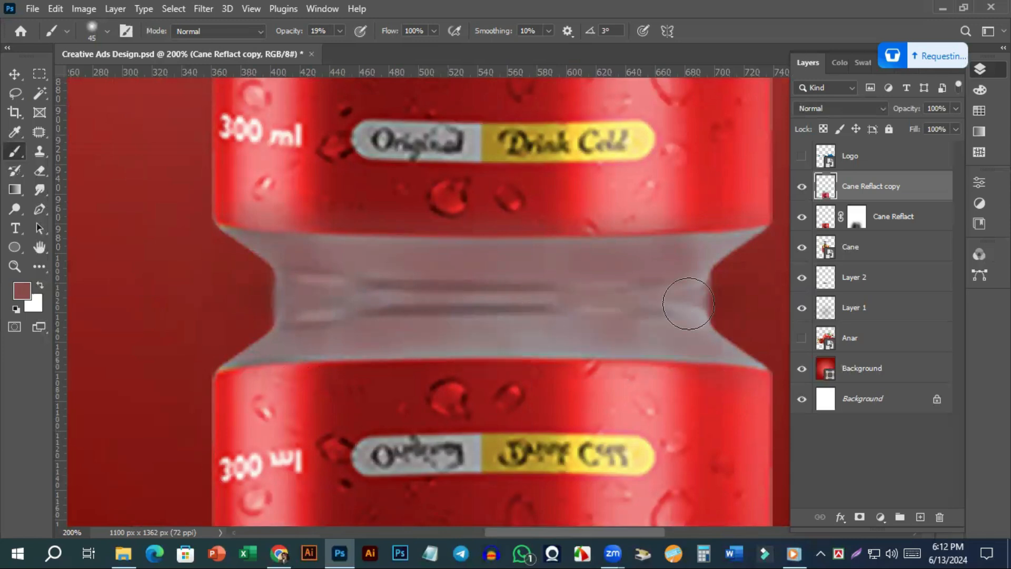
Check the whole design with Cane Reflact copy hidden and shown, and lower that layer's opacity to 76%
{"action": "key", "text": "ctrl+0"}
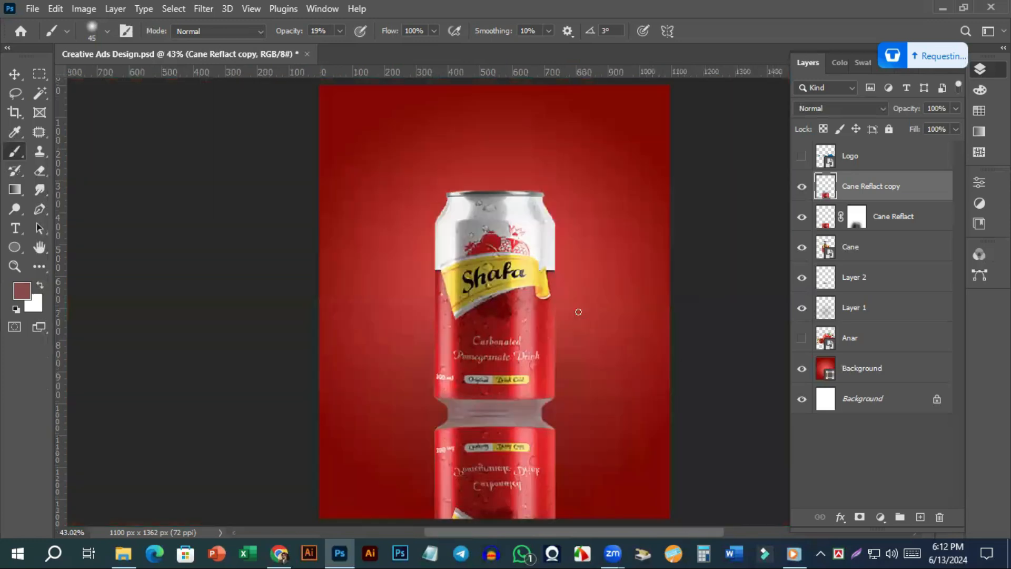
{"action": "key", "text": "ctrl+minus"}
{"action": "key", "text": "ctrl+minus"}
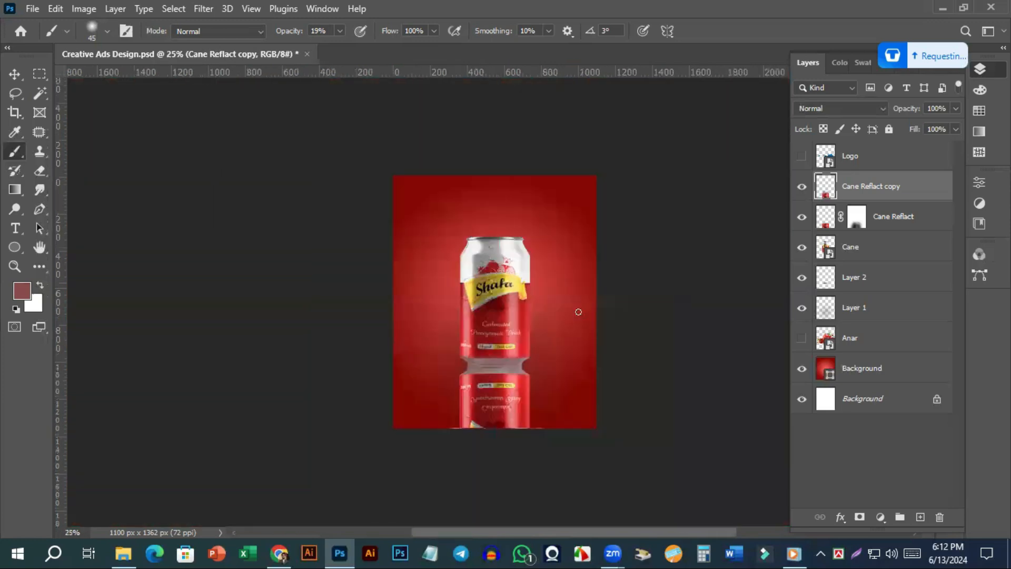
{"action": "left_click", "coordinate": [802, 189]}
{"action": "left_click", "coordinate": [802, 187]}
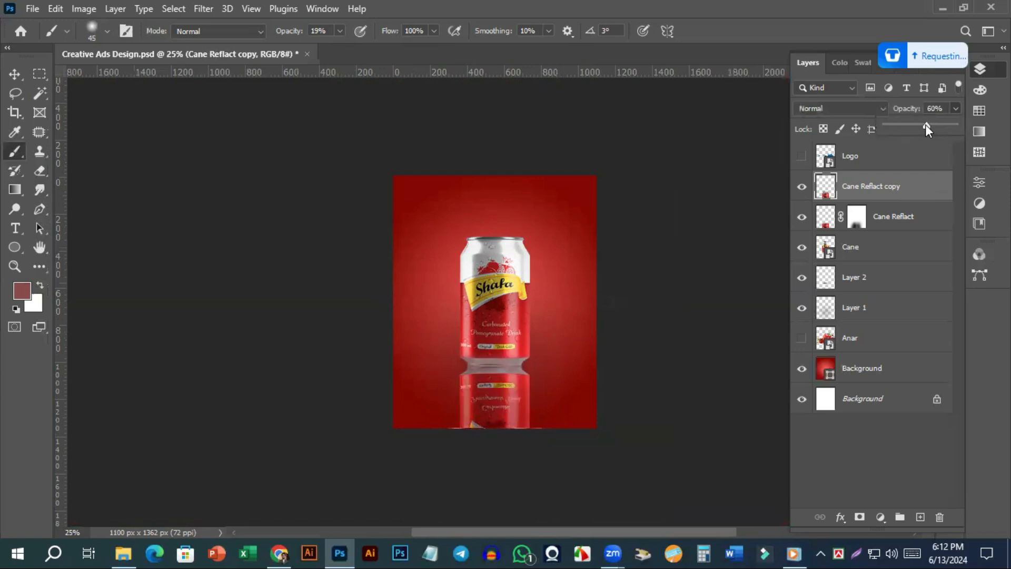
{"action": "left_click_drag", "start_coordinate": [917, 124], "coordinate": [914, 125]}
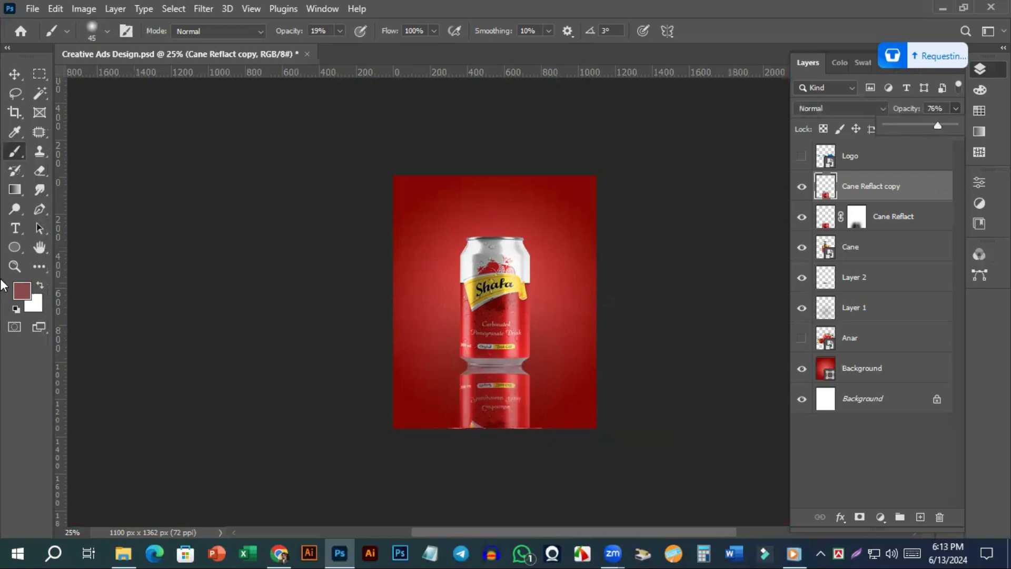
Fade the copied reflection below the can with the Eraser tool at 17% opacity and a 400 px tip
{"action": "left_click", "coordinate": [36, 174]}
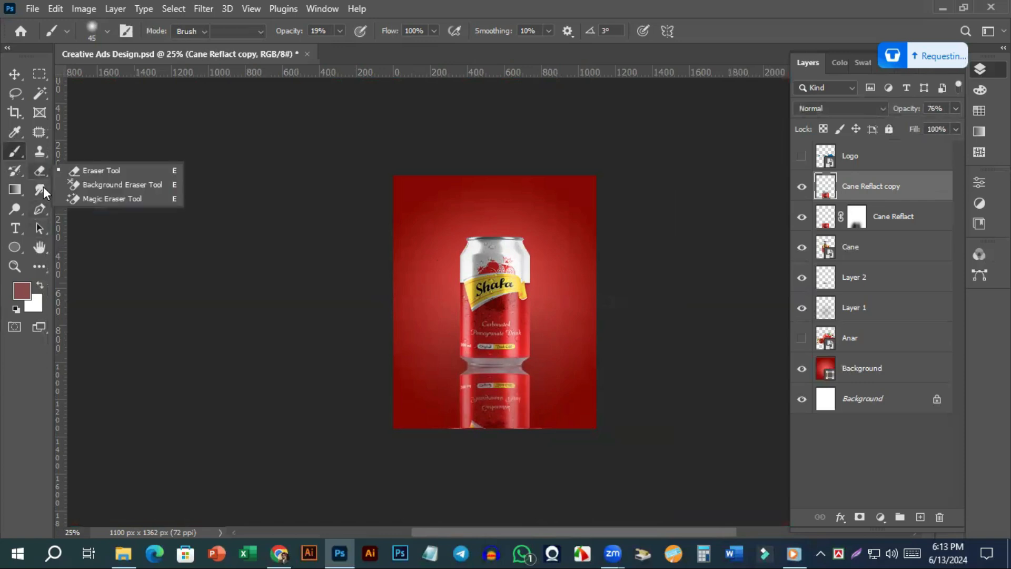
{"action": "left_click", "coordinate": [104, 172]}
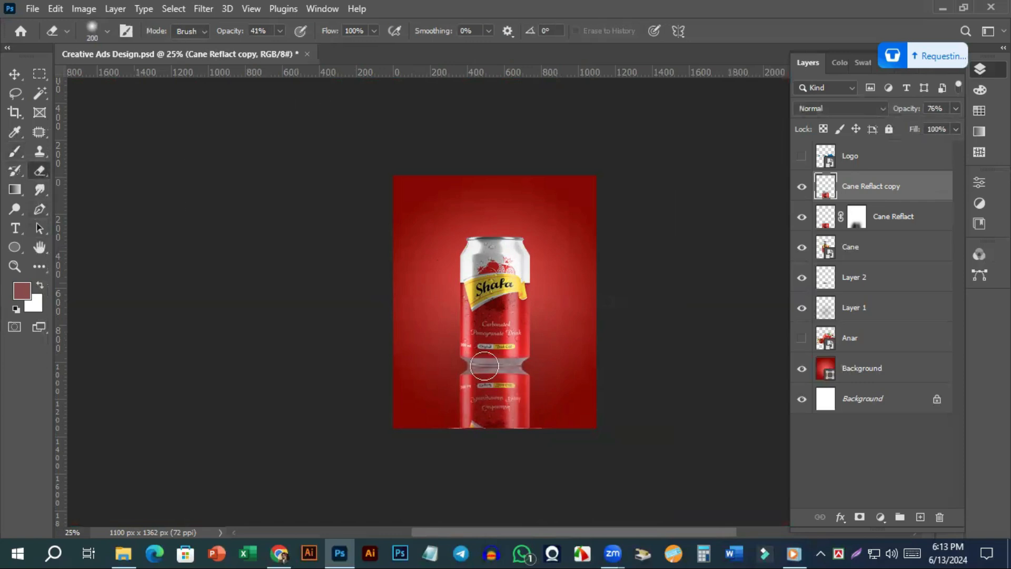
{"action": "left_click", "coordinate": [280, 31]}
{"action": "left_click_drag", "start_coordinate": [266, 47], "coordinate": [264, 48]}
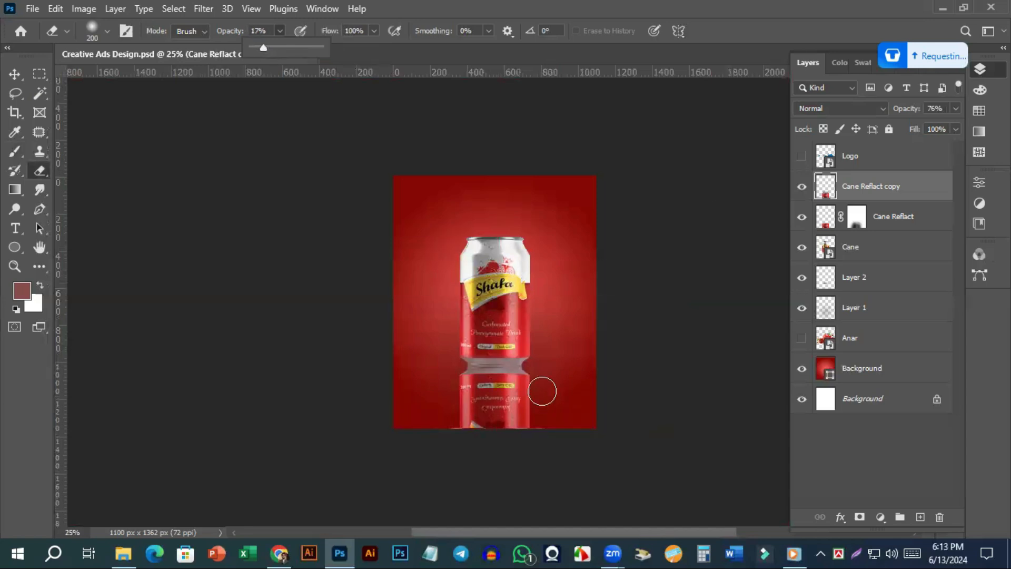
{"action": "key", "text": "bracketright"}
{"action": "key", "text": "bracketright"}
{"action": "key", "text": "bracketright"}
{"action": "mouse_move", "coordinate": [474, 402]}
{"action": "left_mouse_down"}
{"action": "mouse_move", "coordinate": [465, 457]}
{"action": "mouse_move", "coordinate": [502, 404]}
{"action": "mouse_move", "coordinate": [523, 422]}
{"action": "mouse_move", "coordinate": [526, 474]}
{"action": "left_mouse_up"}
{"action": "mouse_move", "coordinate": [491, 378]}
{"action": "left_mouse_down"}
{"action": "mouse_move", "coordinate": [447, 459]}
{"action": "mouse_move", "coordinate": [467, 462]}
{"action": "mouse_move", "coordinate": [489, 429]}
{"action": "mouse_move", "coordinate": [474, 366]}
{"action": "mouse_move", "coordinate": [485, 443]}
{"action": "mouse_move", "coordinate": [498, 403]}
{"action": "mouse_move", "coordinate": [521, 404]}
{"action": "mouse_move", "coordinate": [496, 397]}
{"action": "mouse_move", "coordinate": [467, 406]}
{"action": "mouse_move", "coordinate": [452, 479]}
{"action": "mouse_move", "coordinate": [458, 411]}
{"action": "mouse_move", "coordinate": [461, 464]}
{"action": "mouse_move", "coordinate": [495, 399]}
{"action": "mouse_move", "coordinate": [524, 470]}
{"action": "mouse_move", "coordinate": [469, 449]}
{"action": "mouse_move", "coordinate": [452, 480]}
{"action": "mouse_move", "coordinate": [461, 434]}
{"action": "mouse_move", "coordinate": [476, 428]}
{"action": "mouse_move", "coordinate": [499, 460]}
{"action": "mouse_move", "coordinate": [542, 484]}
{"action": "mouse_move", "coordinate": [532, 438]}
{"action": "mouse_move", "coordinate": [431, 440]}
{"action": "mouse_move", "coordinate": [532, 437]}
{"action": "mouse_move", "coordinate": [438, 432]}
{"action": "mouse_move", "coordinate": [520, 429]}
{"action": "mouse_move", "coordinate": [460, 423]}
{"action": "mouse_move", "coordinate": [557, 423]}
{"action": "mouse_move", "coordinate": [539, 413]}
{"action": "mouse_move", "coordinate": [442, 408]}
{"action": "mouse_move", "coordinate": [528, 395]}
{"action": "mouse_move", "coordinate": [459, 399]}
{"action": "mouse_move", "coordinate": [567, 412]}
{"action": "mouse_move", "coordinate": [533, 383]}
{"action": "mouse_move", "coordinate": [432, 465]}
{"action": "mouse_move", "coordinate": [497, 397]}
{"action": "mouse_move", "coordinate": [523, 417]}
{"action": "left_mouse_up"}
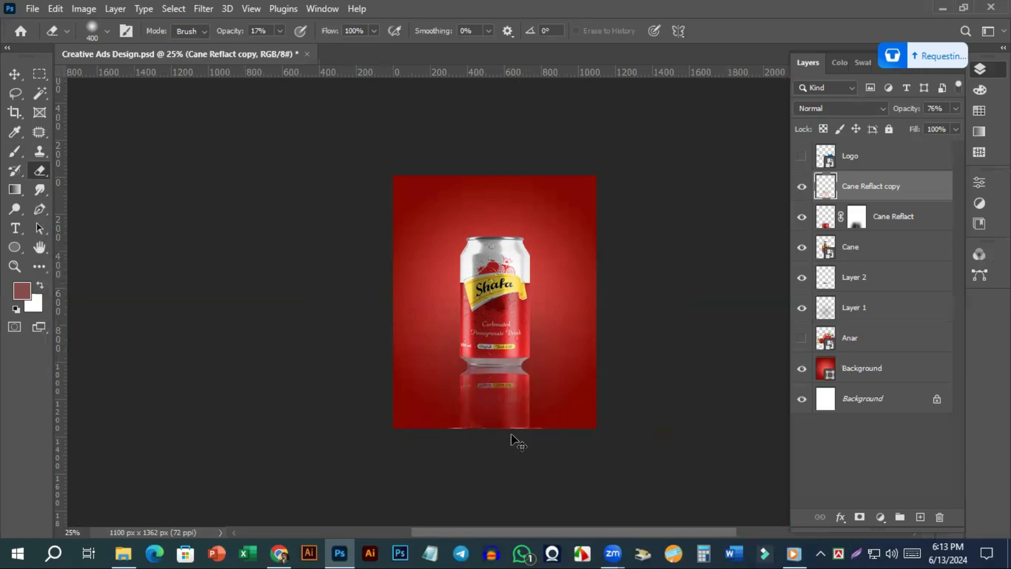
{"action": "key", "text": "ctrl+plus"}
{"action": "scroll", "coordinate": [463, 388], "scroll_direction": "down", "scroll_amount": 1}
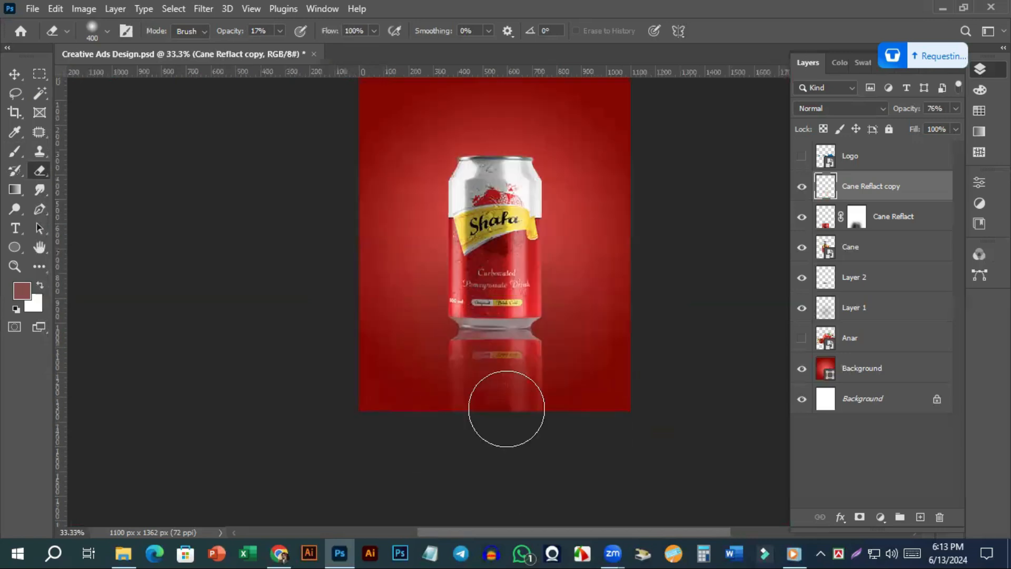
Compare the faded reflection with the Cane Reflact copy layer hidden and shown
{"action": "left_click", "coordinate": [802, 187]}
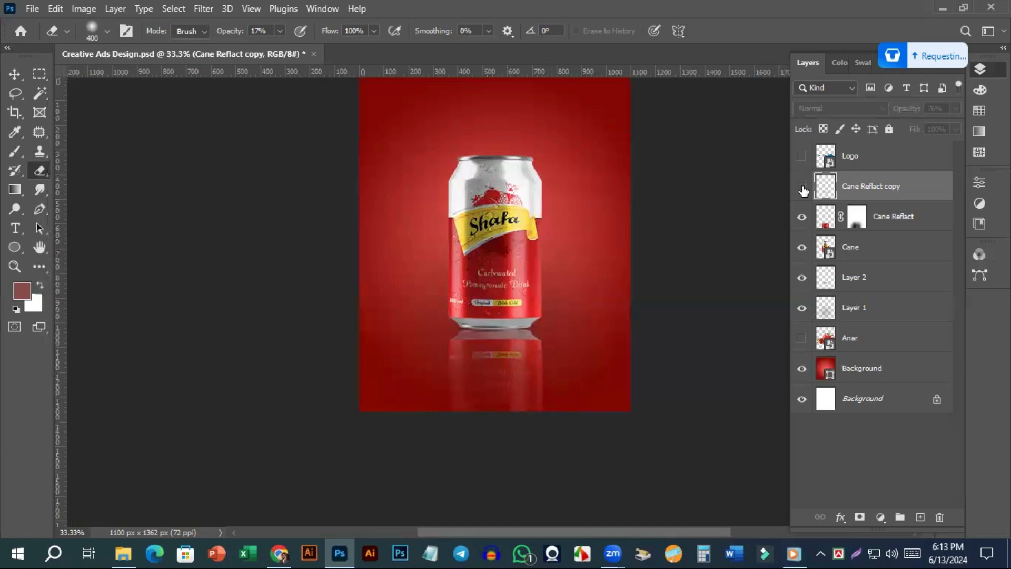
{"action": "left_click", "coordinate": [802, 188]}
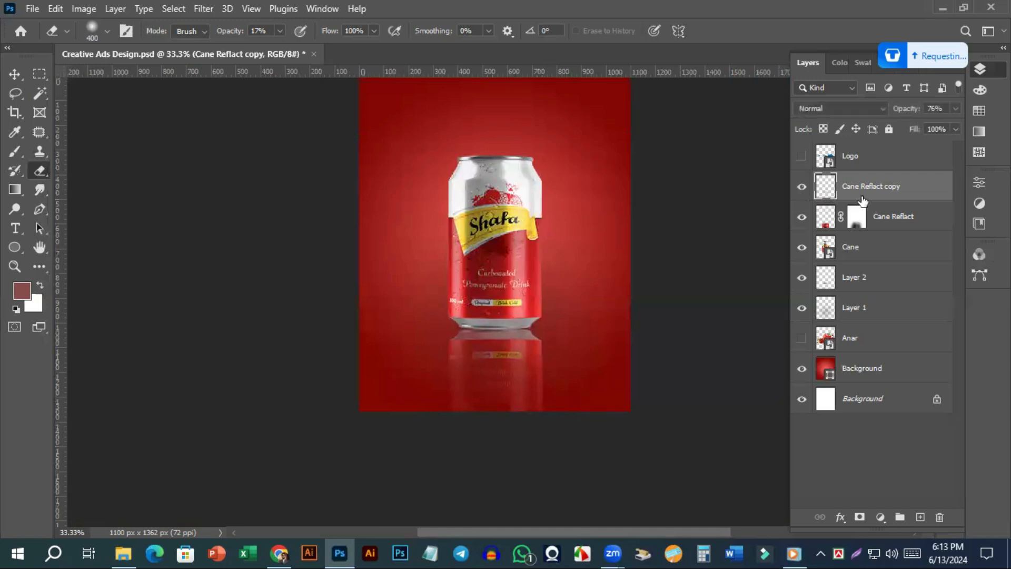
{"action": "left_click", "coordinate": [828, 228]}
{"action": "left_click", "coordinate": [832, 195]}
{"action": "left_click", "coordinate": [802, 189]}
{"action": "left_click", "coordinate": [802, 188]}
{"action": "left_click", "coordinate": [802, 189]}
{"action": "left_click", "coordinate": [803, 189]}
Examine how Cane Reflact and its copy each contribute to the reflection by switching their visibility off and on
{"action": "left_click", "coordinate": [802, 217]}
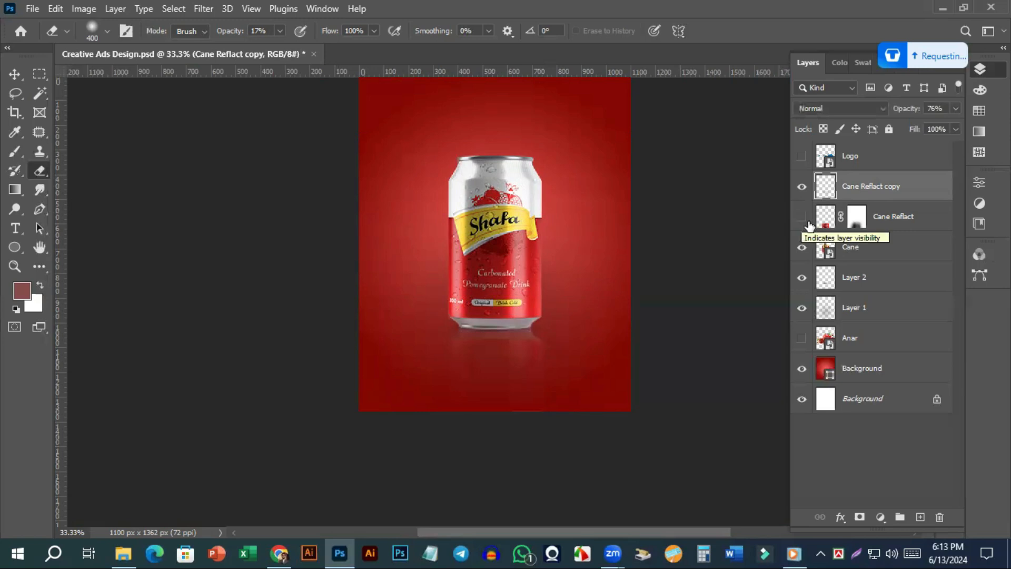
{"action": "left_click", "coordinate": [803, 187]}
{"action": "left_click", "coordinate": [802, 187]}
{"action": "left_click", "coordinate": [803, 187]}
{"action": "left_click", "coordinate": [802, 187]}
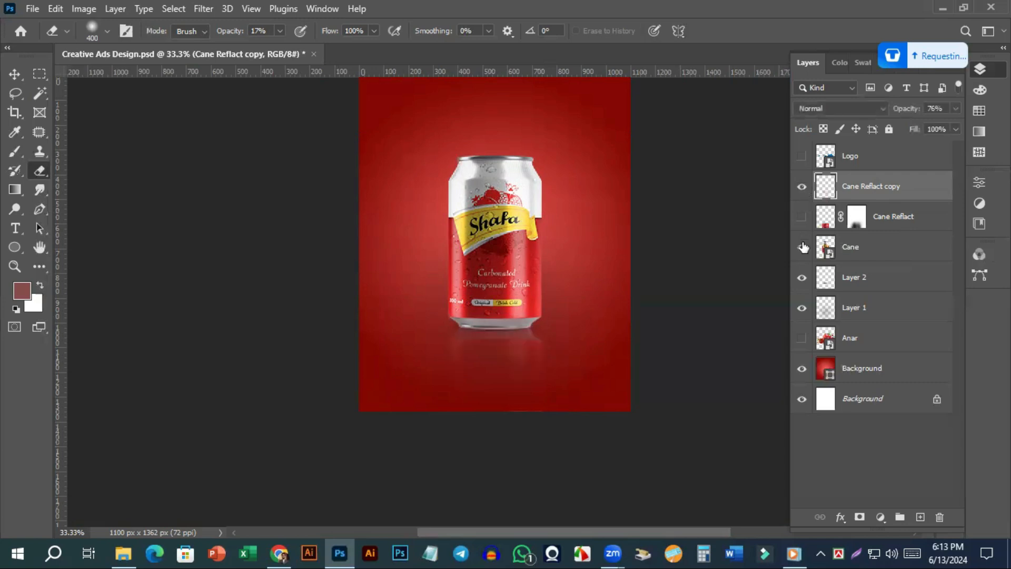
{"action": "left_click", "coordinate": [801, 217]}
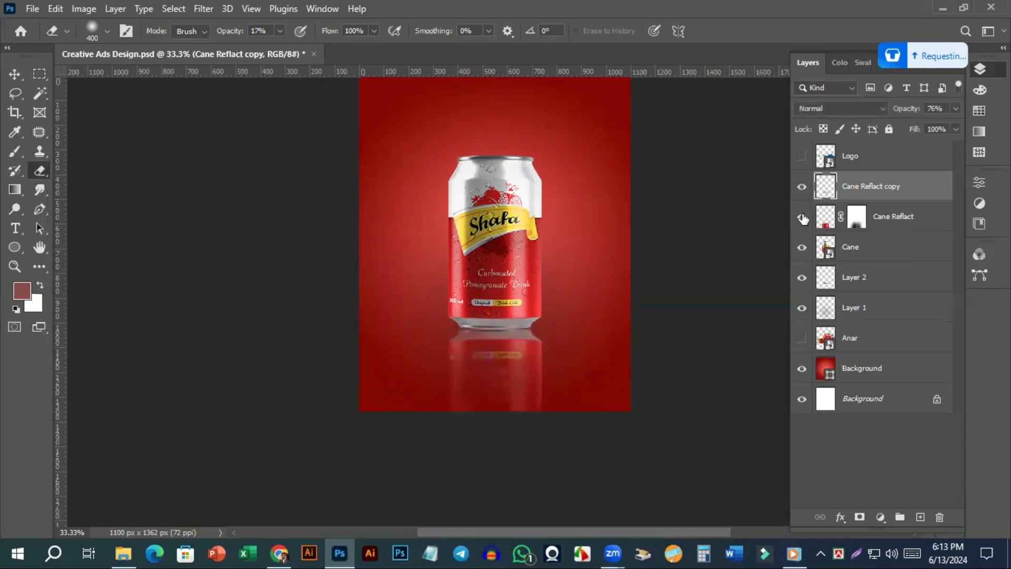
{"action": "left_click", "coordinate": [801, 220]}
{"action": "left_click", "coordinate": [801, 222]}
{"action": "left_click", "coordinate": [800, 221]}
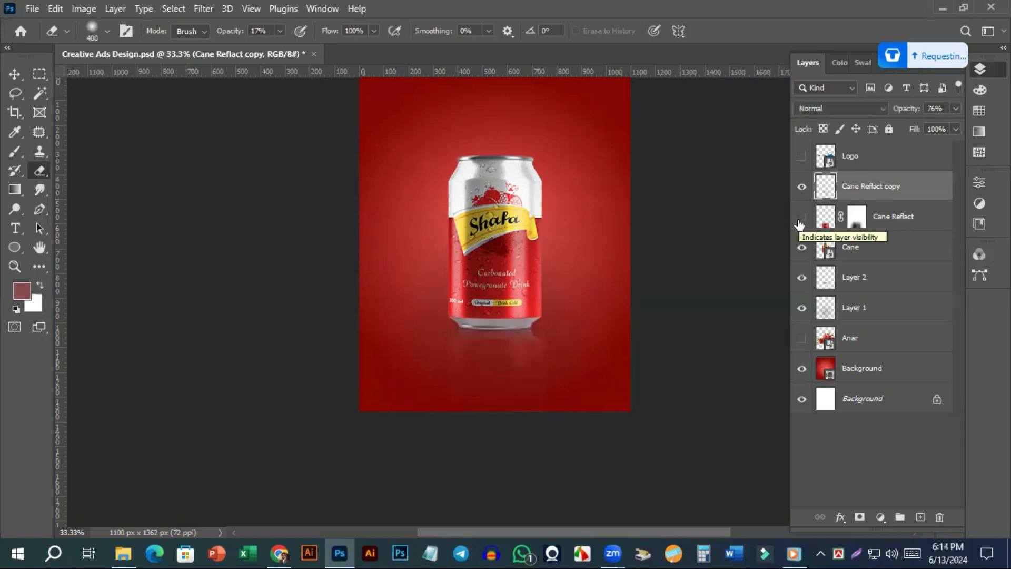
{"action": "left_click", "coordinate": [800, 222]}
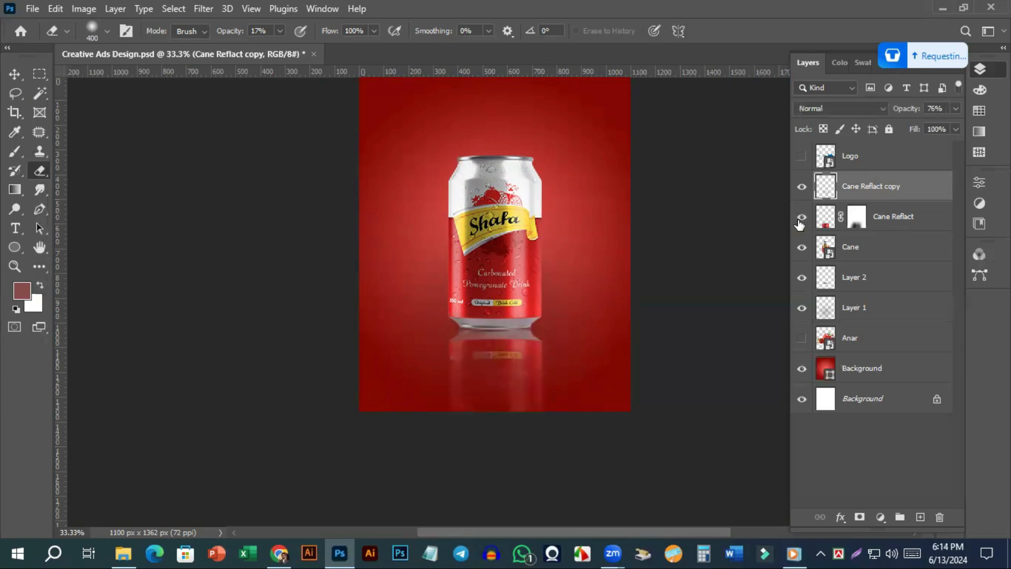
Paint black on the Cane Reflact layer mask to fade the lower reflection further, using a 200 px brush at 19% opacity
{"action": "left_click", "coordinate": [856, 217]}
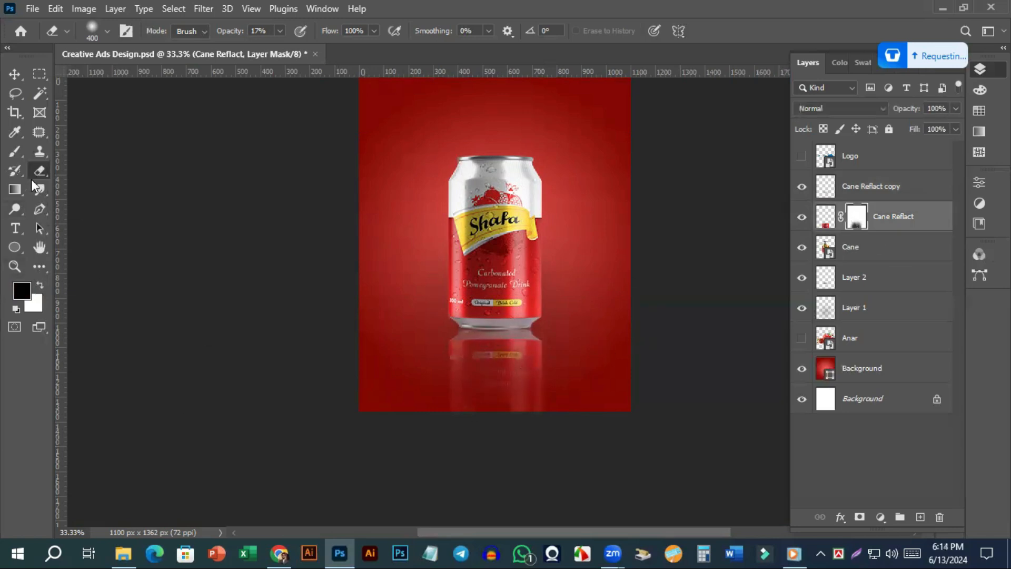
{"action": "left_click", "coordinate": [15, 152]}
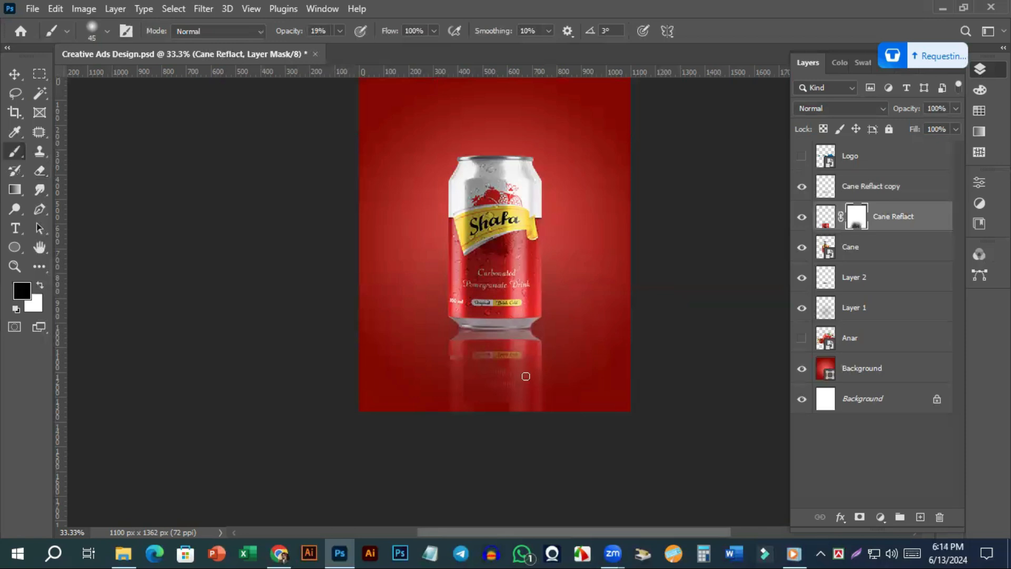
{"action": "key", "text": "bracketright"}
{"action": "key", "text": "bracketright"}
{"action": "key", "text": "bracketright"}
{"action": "key", "text": "bracketright"}
{"action": "key", "text": "bracketright"}
{"action": "key", "text": "bracketright"}
{"action": "key", "text": "bracketright"}
{"action": "key", "text": "bracketright"}
{"action": "key", "text": "bracketright"}
{"action": "mouse_move", "coordinate": [463, 378]}
{"action": "left_mouse_down"}
{"action": "mouse_move", "coordinate": [447, 429]}
{"action": "mouse_move", "coordinate": [464, 392]}
{"action": "mouse_move", "coordinate": [523, 396]}
{"action": "mouse_move", "coordinate": [491, 466]}
{"action": "mouse_move", "coordinate": [536, 412]}
{"action": "mouse_move", "coordinate": [537, 438]}
{"action": "mouse_move", "coordinate": [479, 421]}
{"action": "mouse_move", "coordinate": [474, 442]}
{"action": "left_mouse_up"}
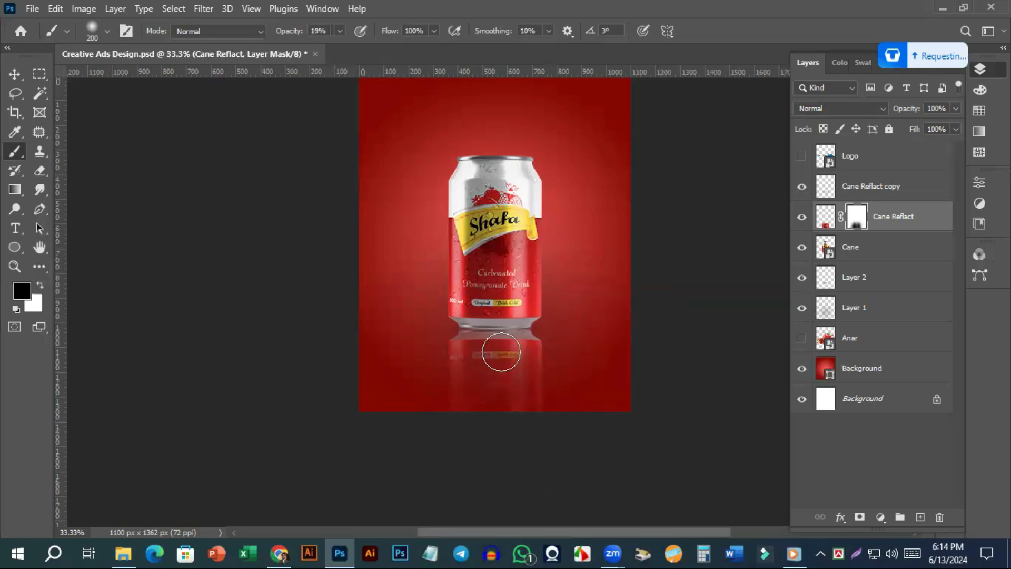
Set the Cane Reflact copy layer's opacity to 100%
{"action": "key", "text": "ctrl+plus"}
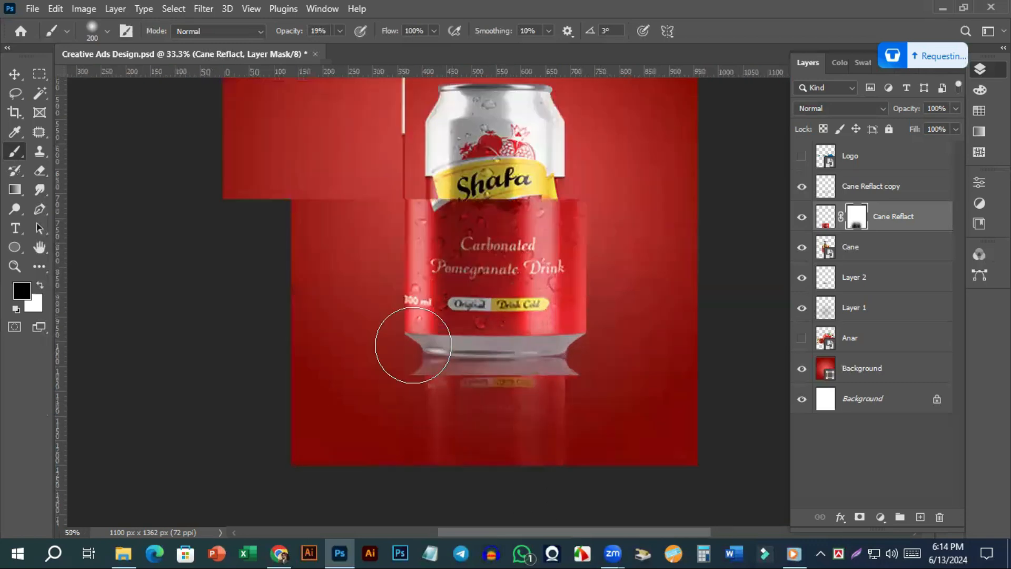
{"action": "left_click", "coordinate": [899, 195]}
{"action": "left_click_drag", "start_coordinate": [955, 108], "coordinate": [975, 132]}
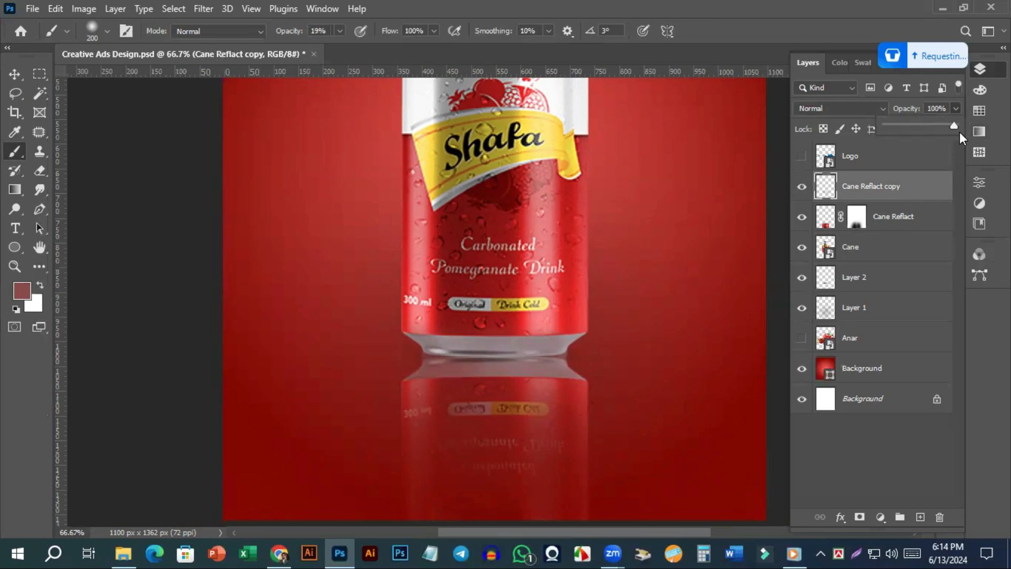
Smooth the can's metal base on Cane Reflact copy by painting with a 40 px brush at 19% opacity
{"action": "key", "text": "ctrl+plus"}
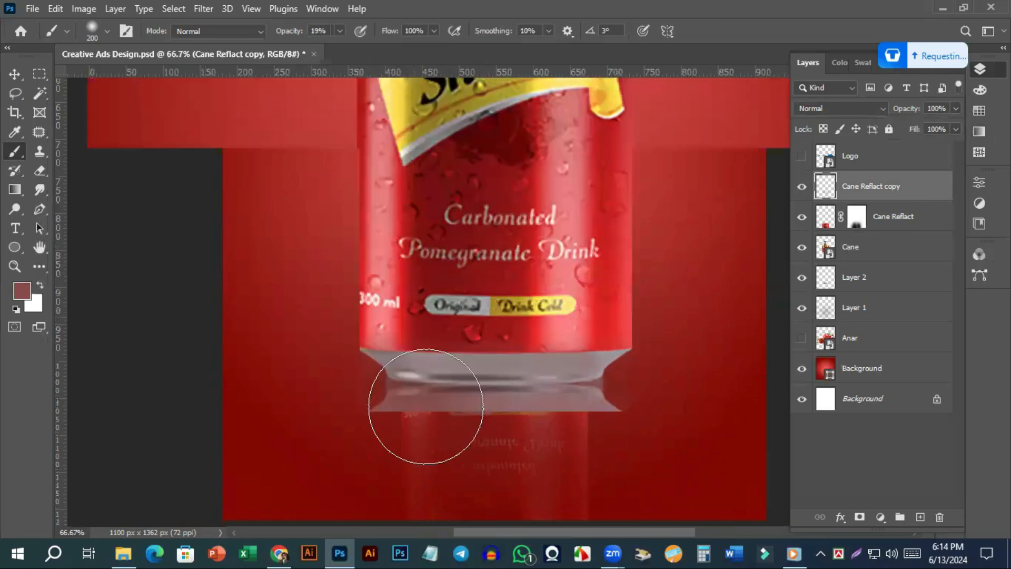
{"action": "key", "text": "ctrl+plus"}
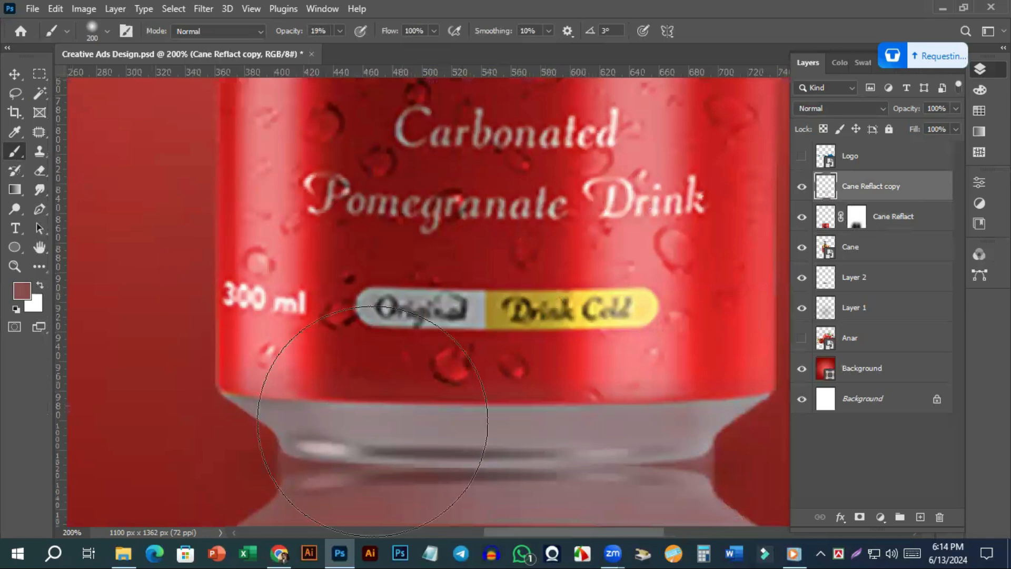
{"action": "key", "text": "bracketleft"}
{"action": "key", "text": "bracketleft"}
{"action": "key", "text": "bracketleft"}
{"action": "key", "text": "bracketleft"}
{"action": "key", "text": "bracketleft"}
{"action": "key", "text": "bracketleft"}
{"action": "key", "text": "bracketleft"}
{"action": "key", "text": "bracketleft"}
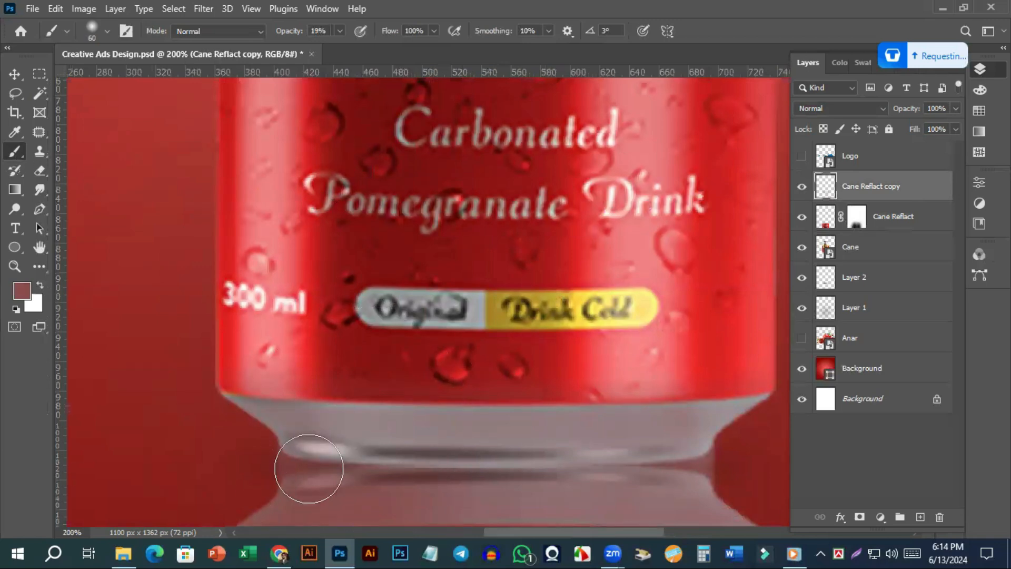
{"action": "scroll", "coordinate": [342, 437], "scroll_direction": "down", "scroll_amount": 1}
{"action": "scroll", "coordinate": [345, 440], "scroll_direction": "down", "scroll_amount": 1}
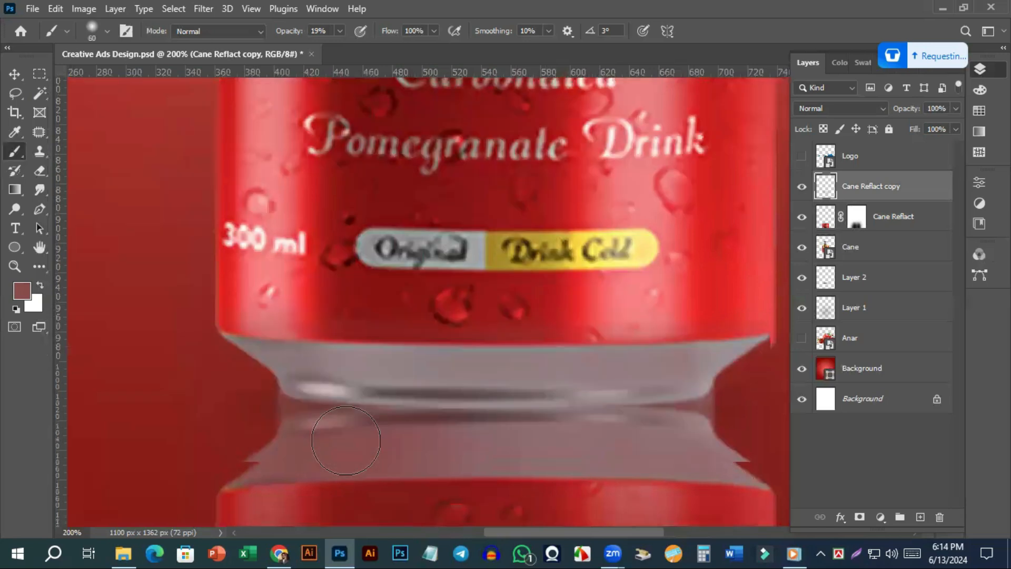
{"action": "scroll", "coordinate": [346, 441], "scroll_direction": "down", "scroll_amount": 1}
{"action": "key", "text": "bracketleft"}
{"action": "key", "text": "bracketleft"}
{"action": "scroll", "coordinate": [354, 349], "scroll_direction": "down", "scroll_amount": 1}
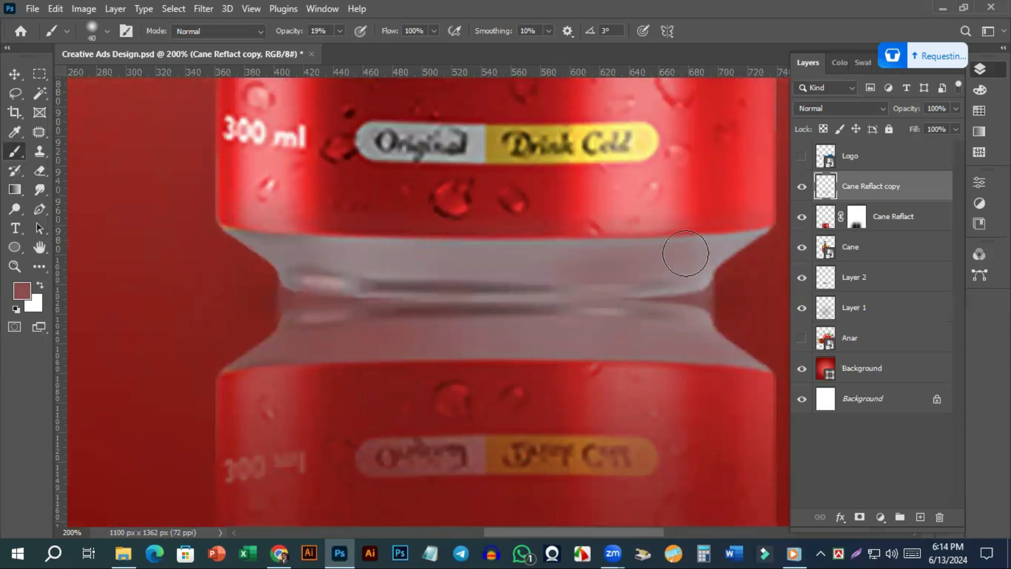
{"action": "left_click_drag", "start_coordinate": [703, 251], "coordinate": [716, 249]}
{"action": "left_click_drag", "start_coordinate": [482, 275], "coordinate": [535, 272]}
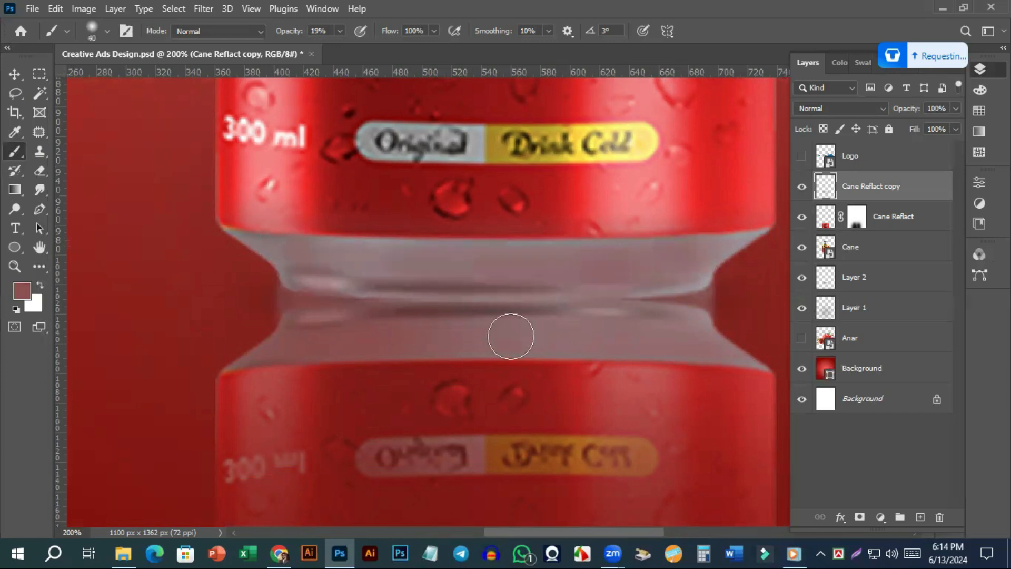
Blend the gap between the can's base and its reflection by painting sampled nearby tones with a brush of 15 px or smaller
{"action": "left_click", "coordinate": [497, 311], "text": "alt"}
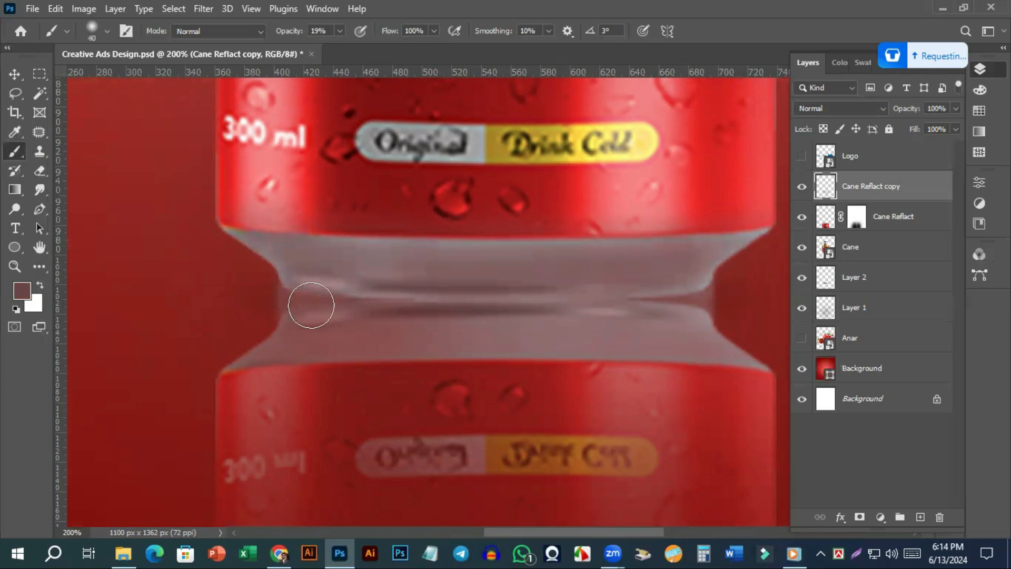
{"action": "key", "text": "bracketleft"}
{"action": "key", "text": "bracketleft"}
{"action": "key", "text": "bracketleft"}
{"action": "key", "text": "bracketleft"}
{"action": "key", "text": "bracketleft"}
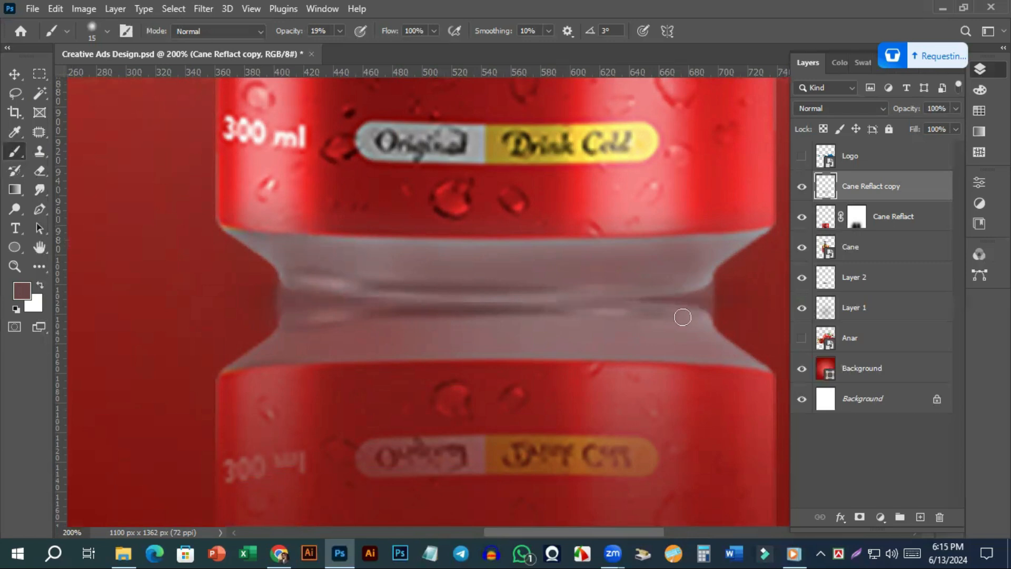
{"action": "left_click", "coordinate": [698, 300], "text": "alt"}
{"action": "mouse_move", "coordinate": [704, 299]}
{"action": "left_mouse_down"}
{"action": "mouse_move", "coordinate": [688, 298]}
{"action": "mouse_move", "coordinate": [705, 323]}
{"action": "left_mouse_up"}
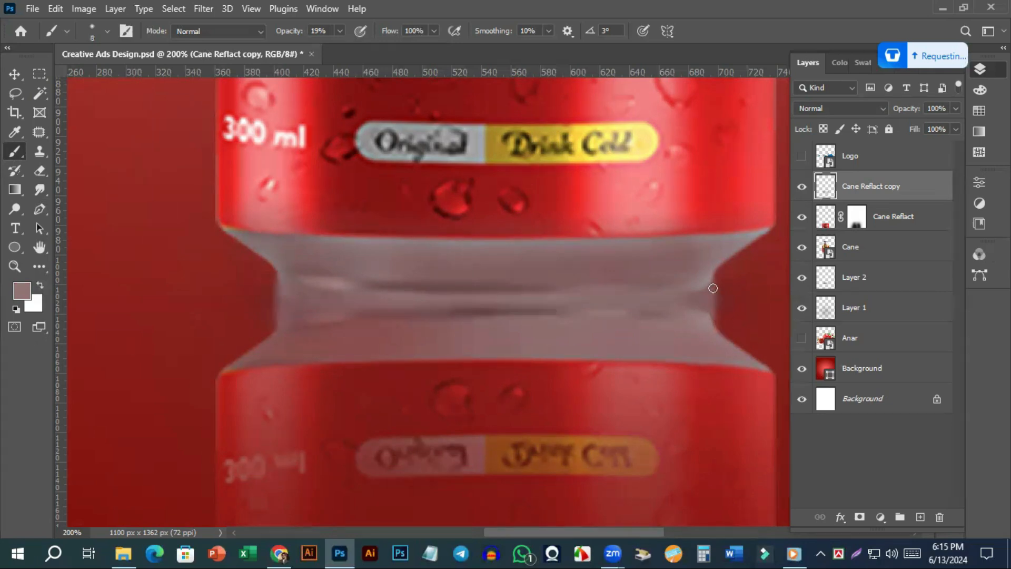
Clean the paint spill at both side edges of the can's base with a 10 px Eraser at 68% opacity
{"action": "left_click", "coordinate": [40, 172]}
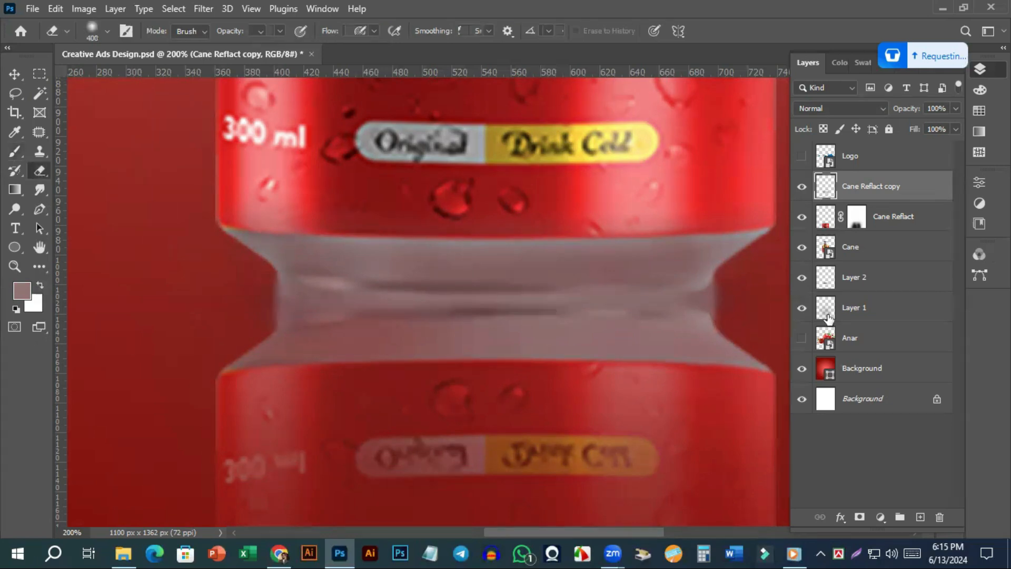
{"action": "key", "text": "bracketleft"}
{"action": "key", "text": "bracketleft"}
{"action": "key", "text": "bracketleft"}
{"action": "key", "text": "bracketleft"}
{"action": "key", "text": "bracketleft"}
{"action": "key", "text": "bracketleft"}
{"action": "key", "text": "bracketleft"}
{"action": "key", "text": "bracketleft"}
{"action": "key", "text": "bracketleft"}
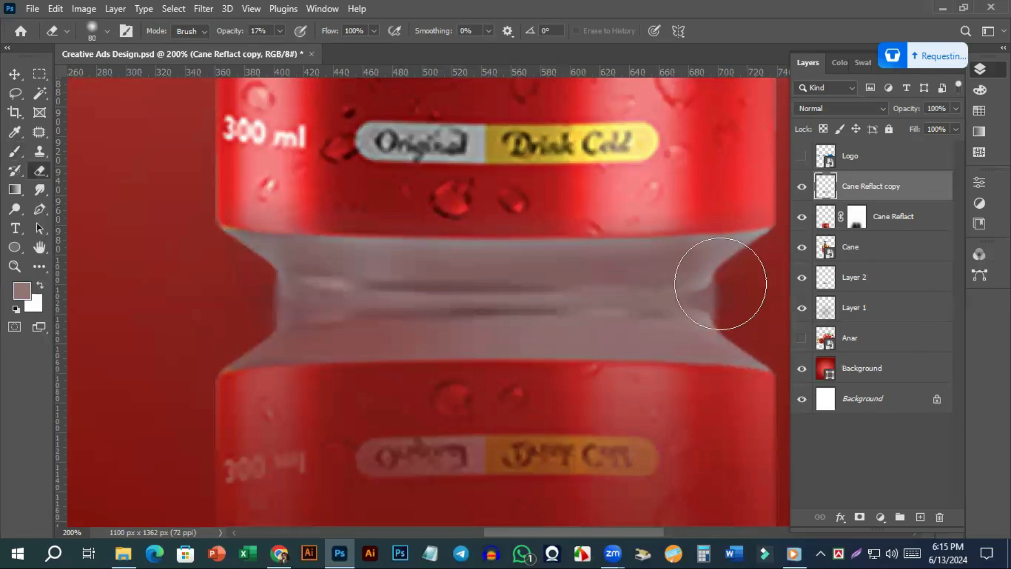
{"action": "key", "text": "bracketleft"}
{"action": "key", "text": "bracketleft"}
{"action": "key", "text": "bracketleft"}
{"action": "key", "text": "bracketleft"}
{"action": "key", "text": "bracketleft"}
{"action": "key", "text": "bracketleft"}
{"action": "key", "text": "bracketleft"}
{"action": "key", "text": "bracketleft"}
{"action": "key", "text": "bracketleft"}
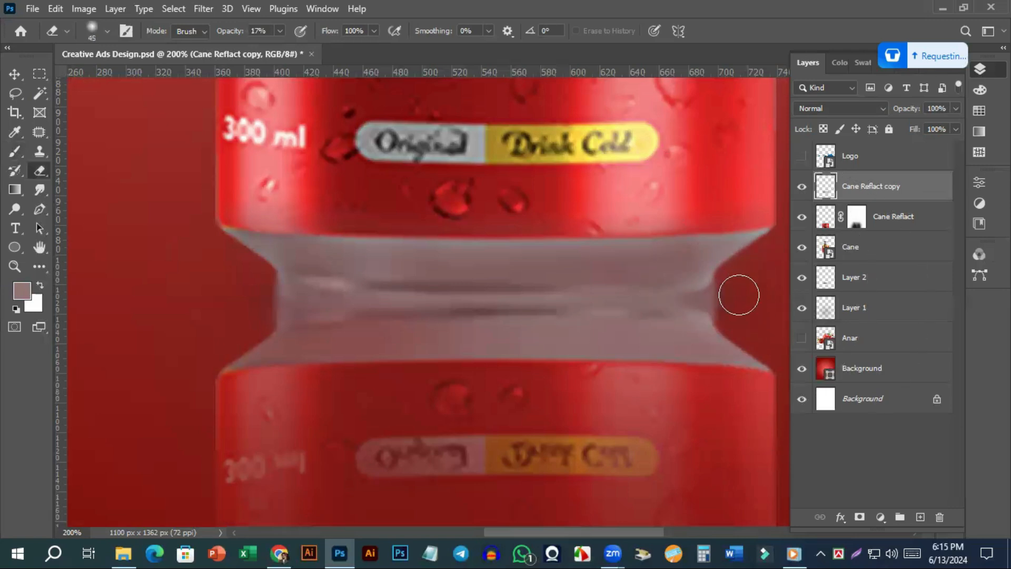
{"action": "key", "text": "bracketleft"}
{"action": "key", "text": "bracketleft"}
{"action": "left_click", "coordinate": [280, 31]}
{"action": "mouse_move", "coordinate": [679, 326]}
{"action": "left_mouse_down"}
{"action": "mouse_move", "coordinate": [720, 287]}
{"action": "mouse_move", "coordinate": [720, 318]}
{"action": "left_mouse_up"}
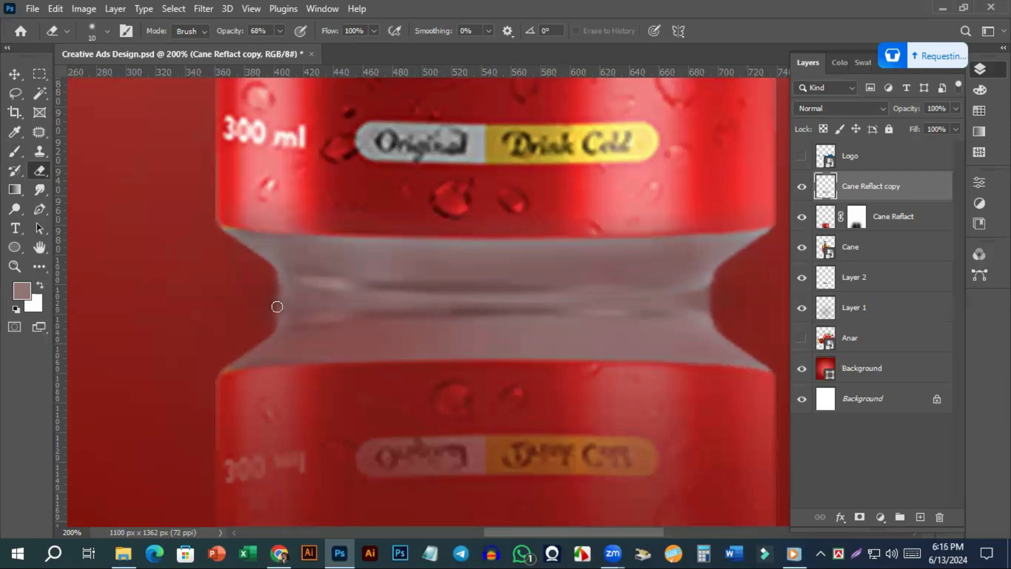
{"action": "left_click_drag", "start_coordinate": [274, 318], "coordinate": [262, 320]}
Group the layers from Cane Reflact copy through Layer 1 and name the group Cane
{"action": "key", "text": "ctrl+0"}
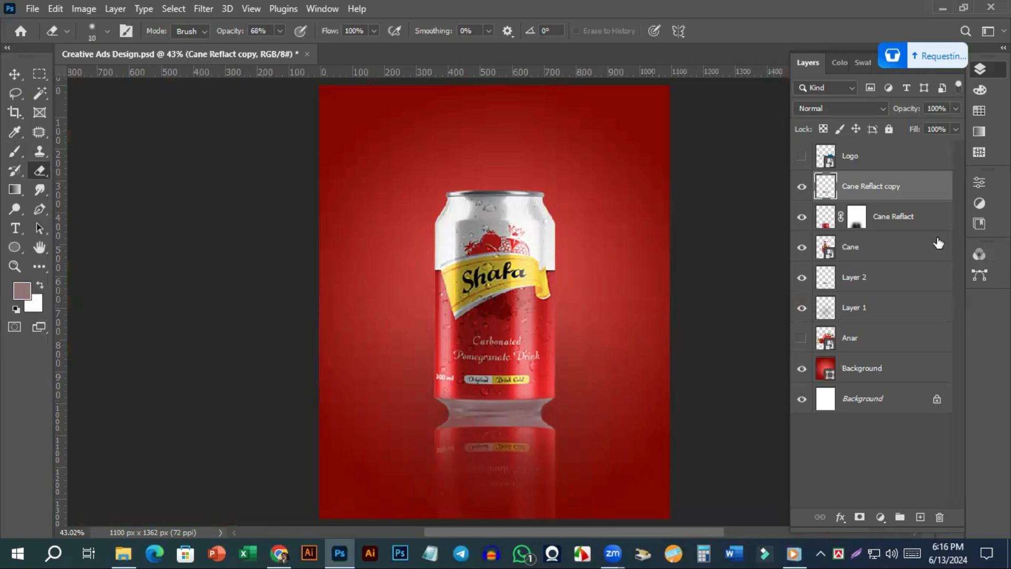
{"action": "left_click", "coordinate": [883, 258], "text": "shift"}
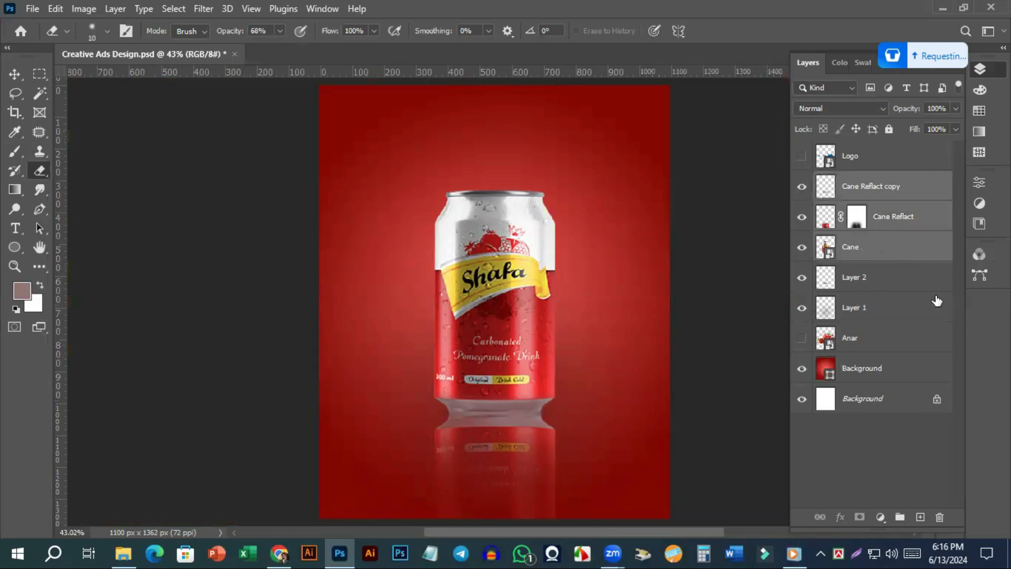
{"action": "left_click", "coordinate": [889, 285], "text": "shift"}
{"action": "left_click", "coordinate": [887, 311], "text": "shift"}
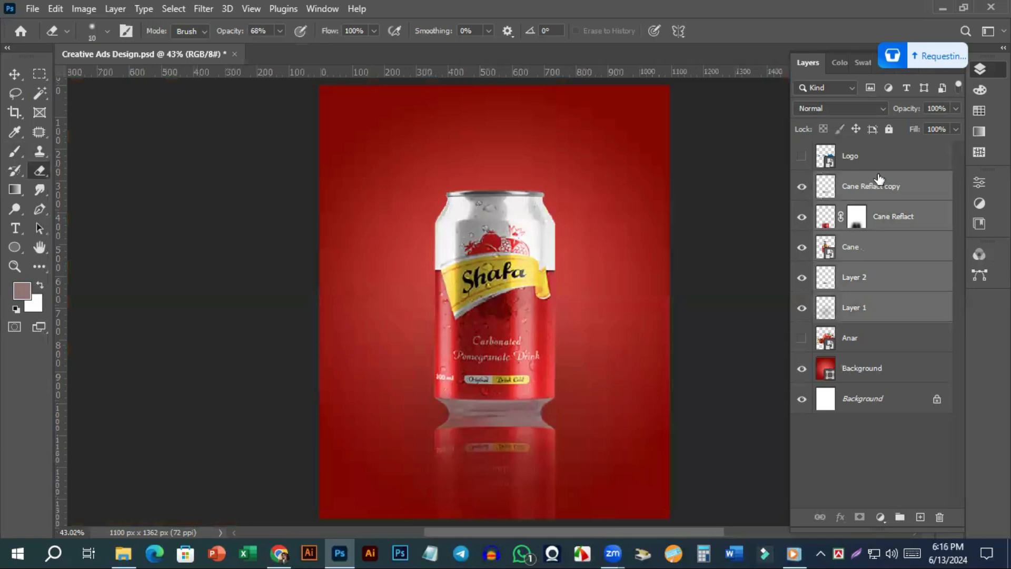
{"action": "left_click", "coordinate": [896, 518]}
{"action": "double_click", "coordinate": [855, 180]}
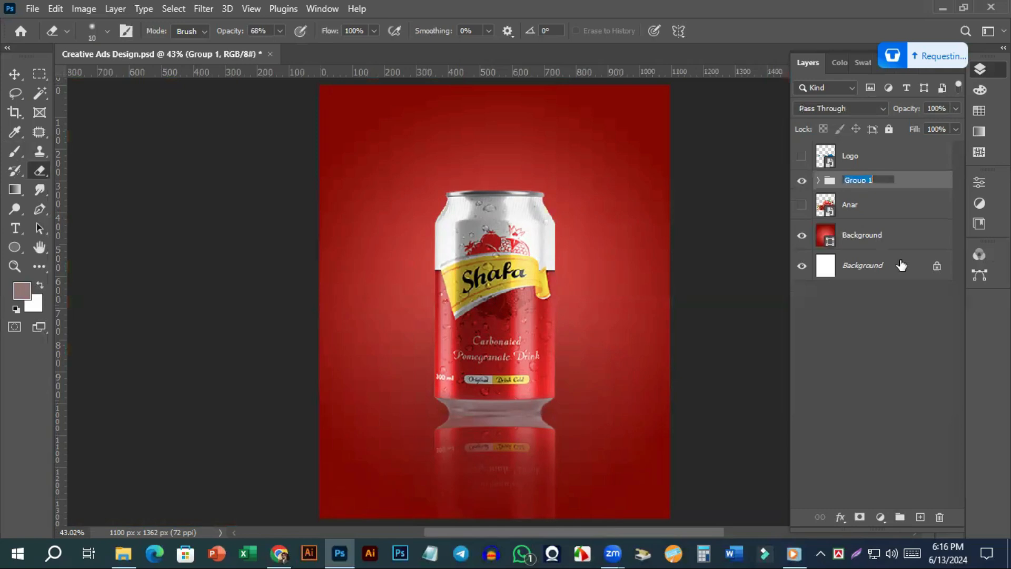
{"action": "type", "text": "C"}
{"action": "key", "text": "Return"}
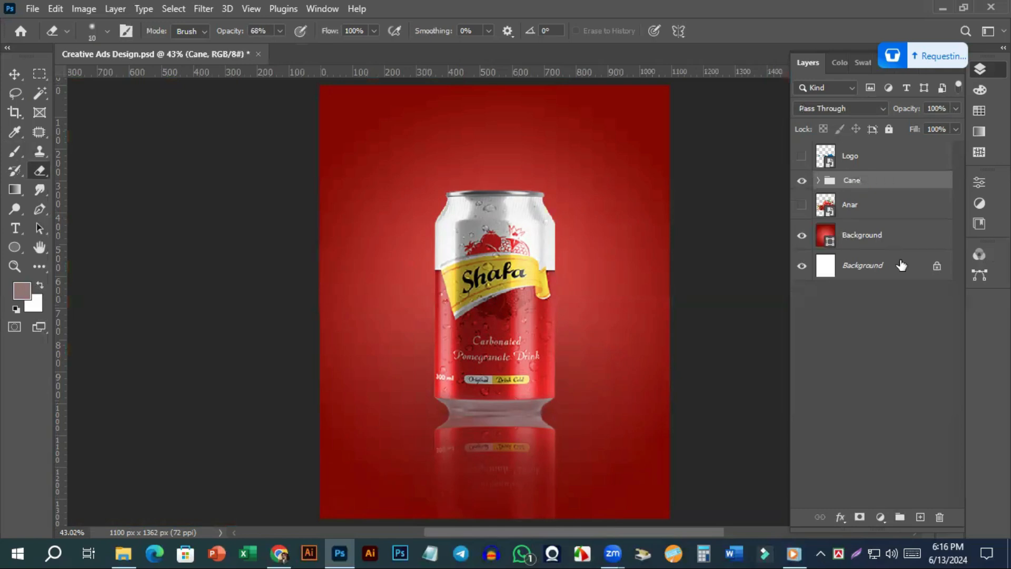
Check the Cane group hidden and shown, and make the Anar pomegranate layer visible
{"action": "left_click", "coordinate": [802, 180]}
{"action": "left_click", "coordinate": [802, 181]}
{"action": "left_click", "coordinate": [802, 209]}
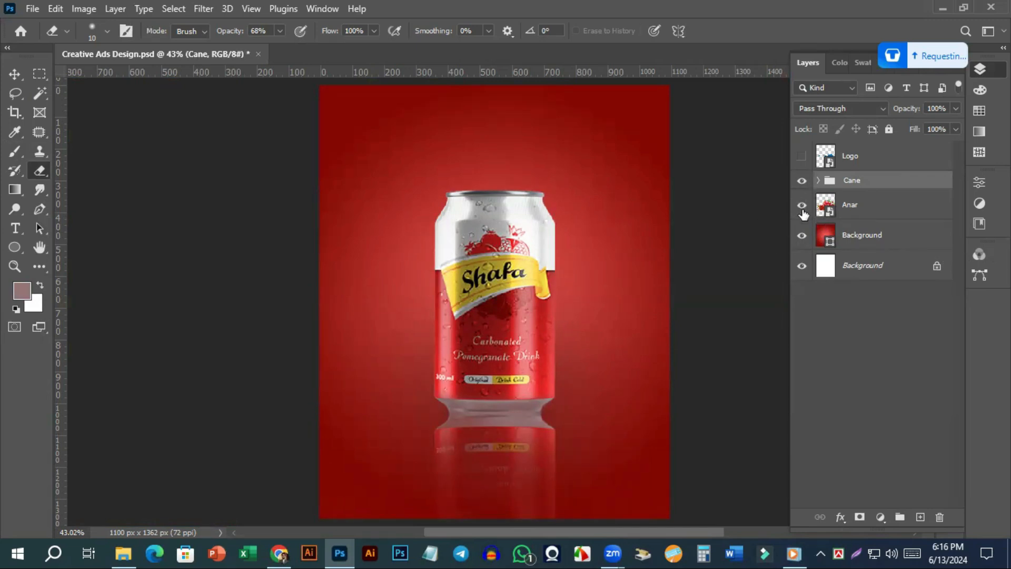
Duplicate the Anar layer and flip the copy vertically
{"action": "left_click", "coordinate": [882, 216]}
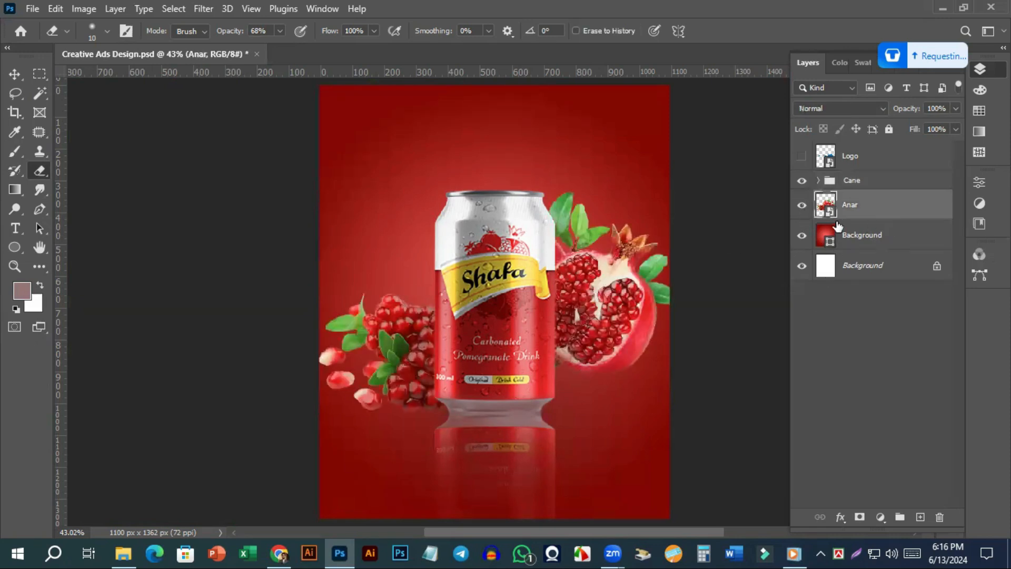
{"action": "key", "text": "ctrl+j"}
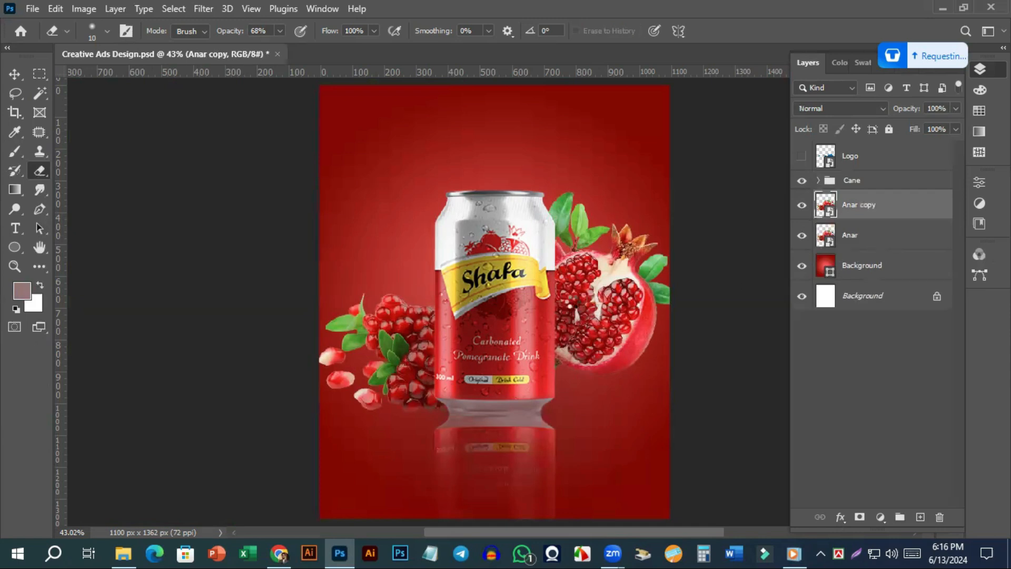
{"action": "key", "text": "ctrl+t"}
{"action": "right_click", "coordinate": [570, 305]}
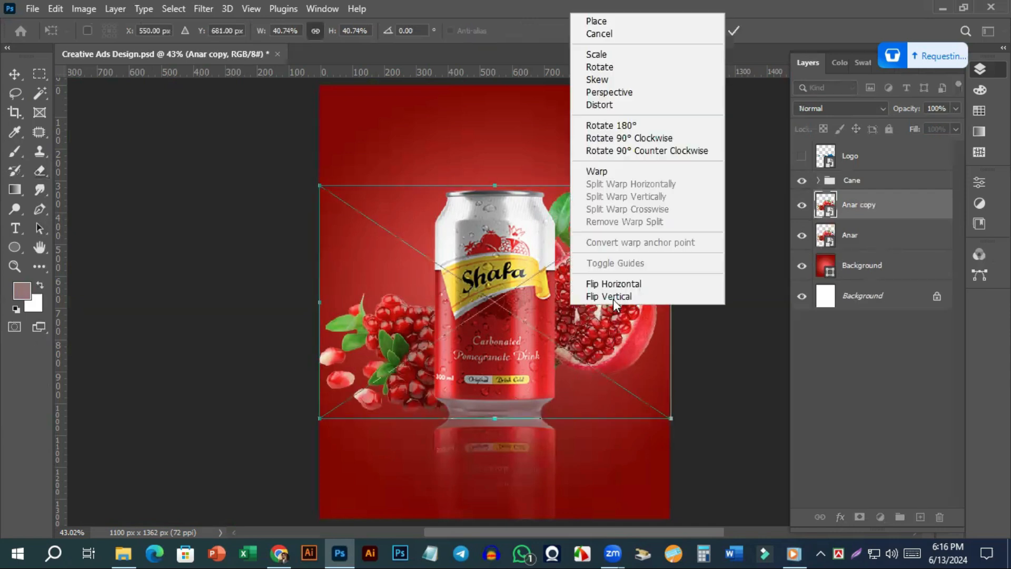
{"action": "left_click", "coordinate": [612, 297]}
Move the flipped pomegranate copy straight down to Y 1148.12 px so it mirrors the fruit beneath the original
{"action": "scroll", "coordinate": [607, 295], "scroll_direction": "down", "scroll_amount": 8}
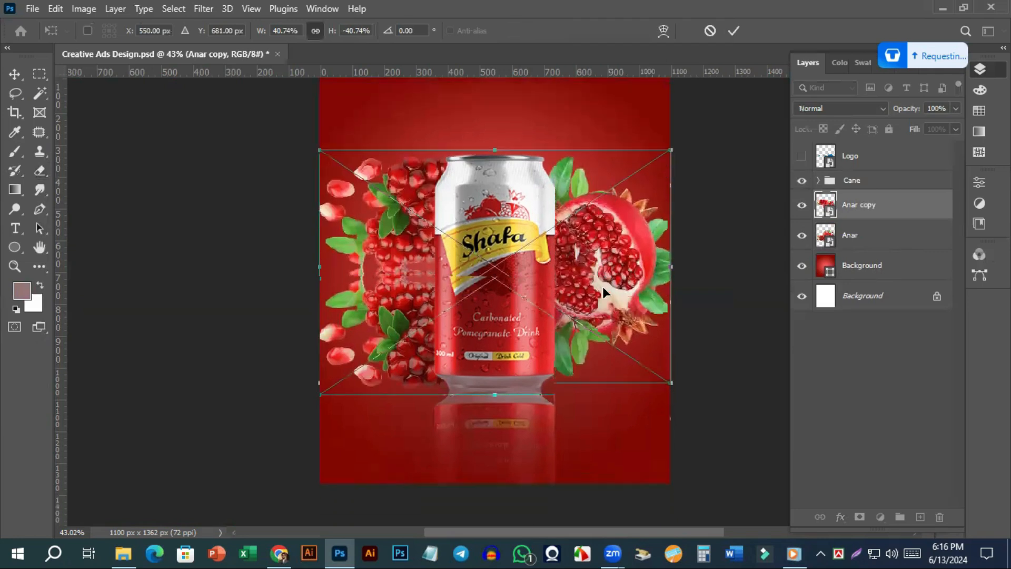
{"action": "scroll", "coordinate": [605, 205], "scroll_direction": "down", "scroll_amount": 5}
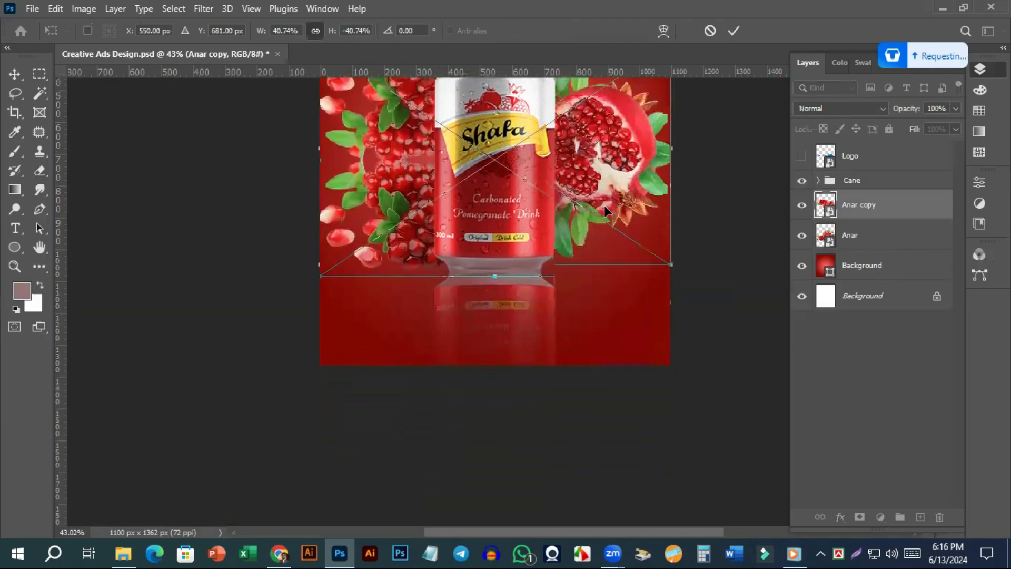
{"action": "scroll", "coordinate": [599, 256], "scroll_direction": "up", "scroll_amount": 6}
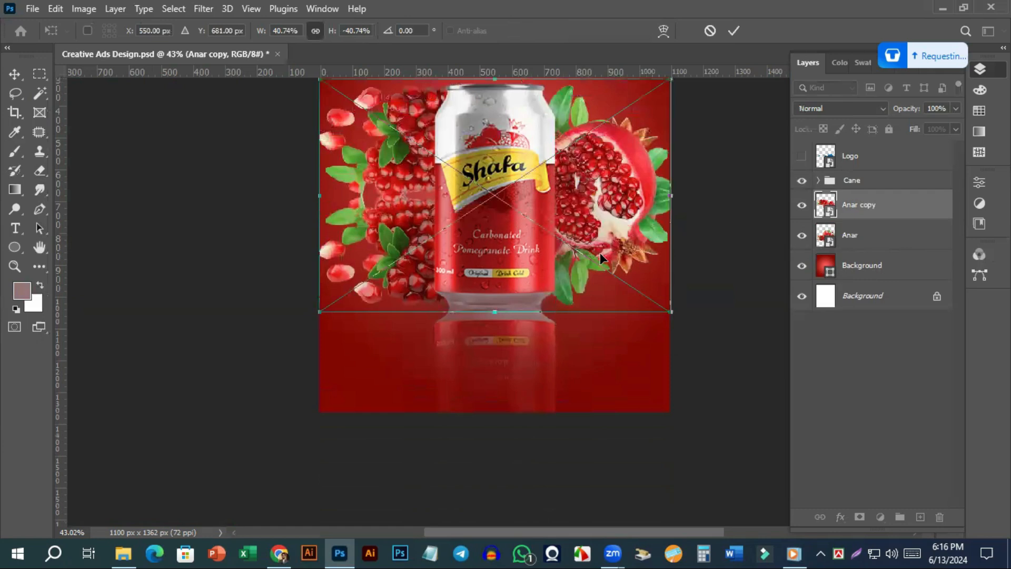
{"action": "left_click_drag", "start_coordinate": [602, 200], "coordinate": [602, 331]}
{"action": "scroll", "coordinate": [536, 390], "scroll_direction": "up", "scroll_amount": 1}
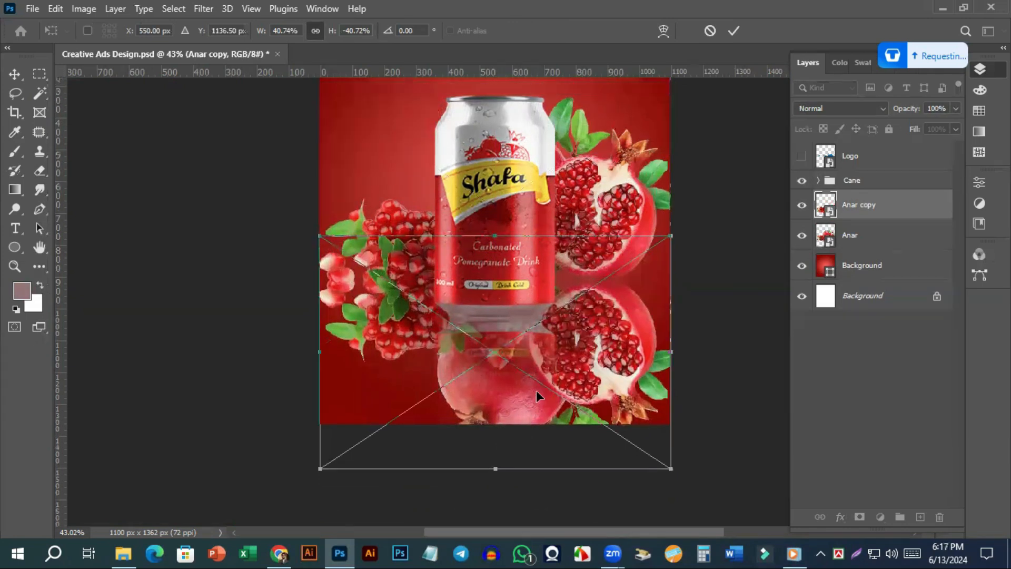
{"action": "scroll", "coordinate": [538, 386], "scroll_direction": "up", "scroll_amount": 1}
{"action": "key", "text": "Down"}
{"action": "key", "text": "Down"}
{"action": "key", "text": "Down"}
{"action": "key", "text": "Down"}
{"action": "key", "text": "Down"}
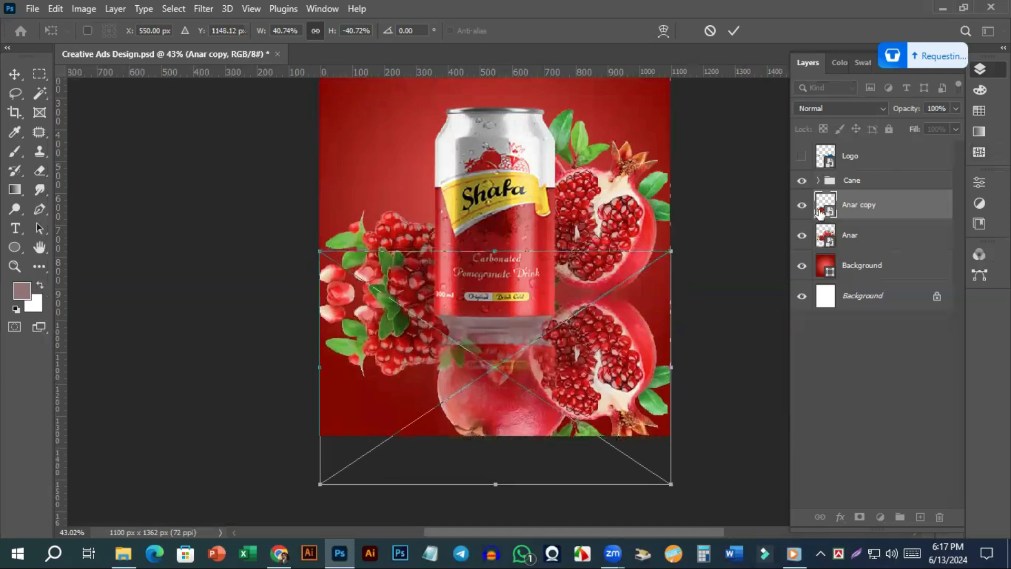
Compare the design with the Anar copy layer hidden and shown
{"action": "left_click", "coordinate": [801, 207]}
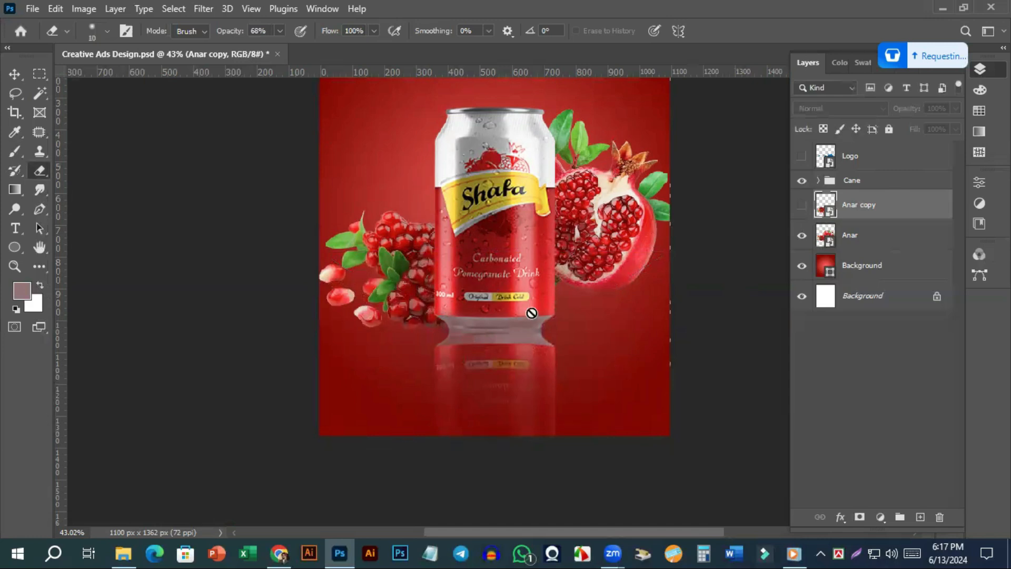
{"action": "left_click", "coordinate": [802, 205]}
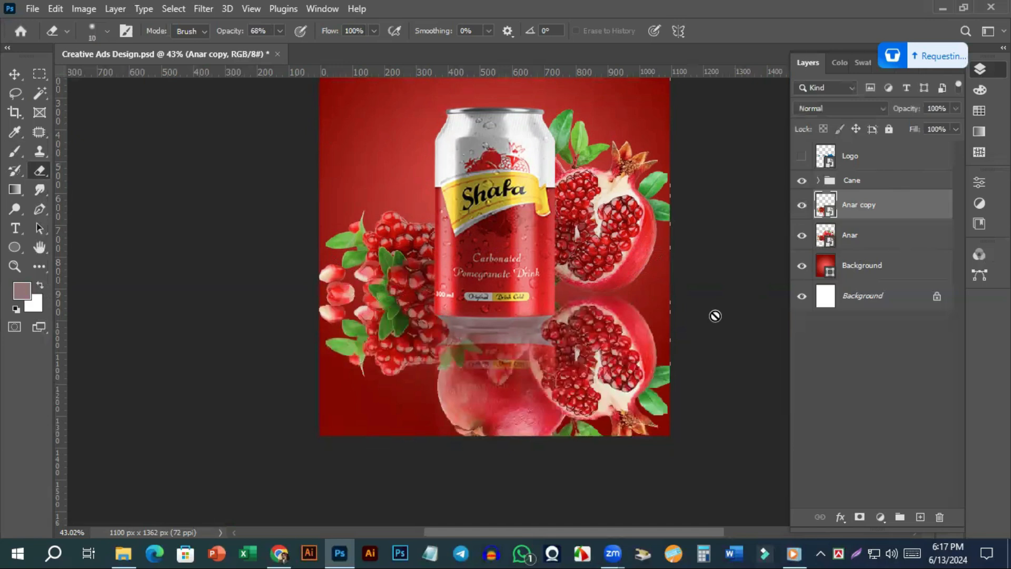
{"action": "key", "text": "ctrl+plus"}
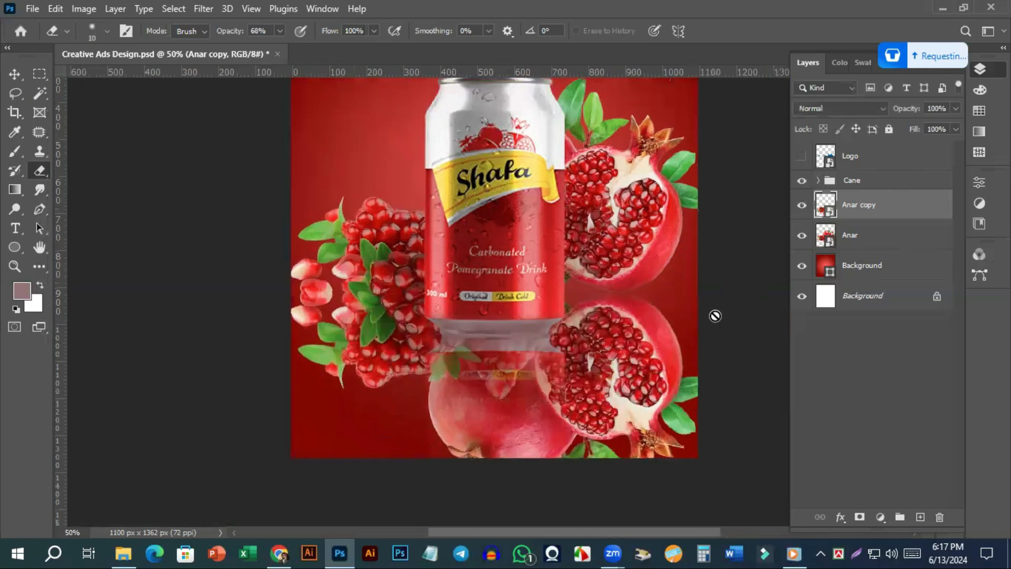
Examine how the mirrored pomegranate pieces meet the originals and overlap the can's reflection
{"action": "key", "text": "ctrl+plus"}
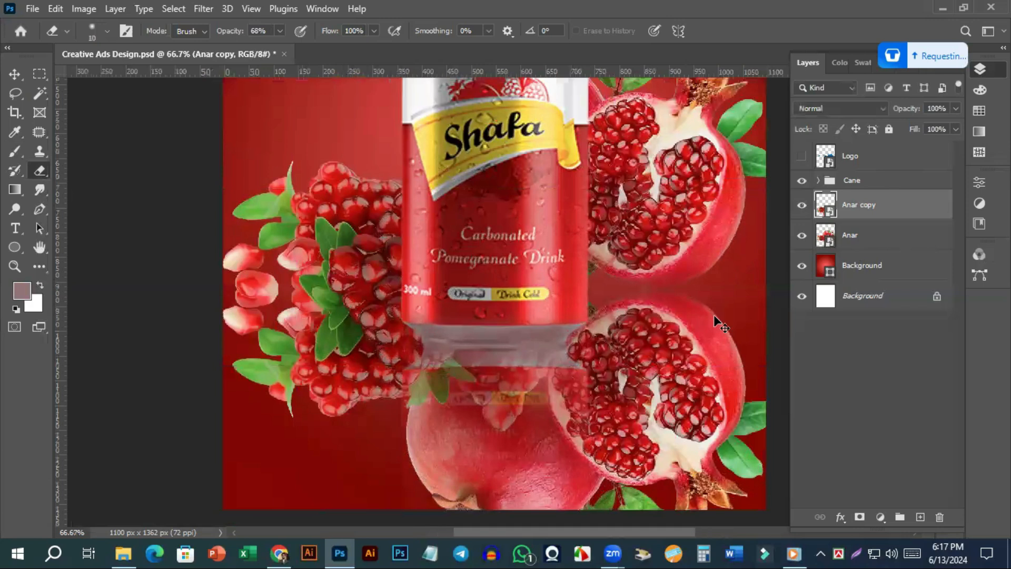
{"action": "key", "text": "ctrl+plus"}
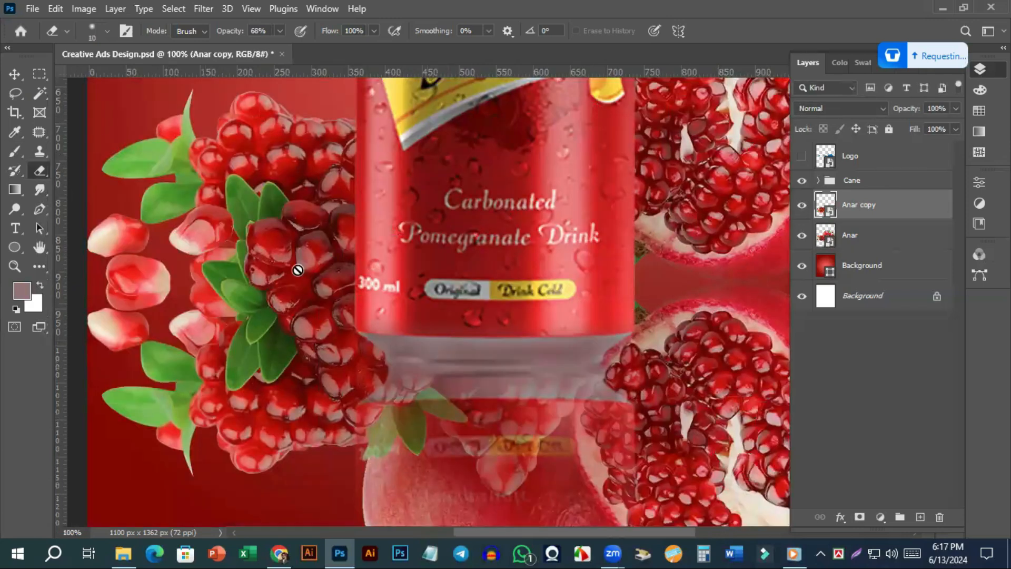
{"action": "left_click", "coordinate": [20, 77]}
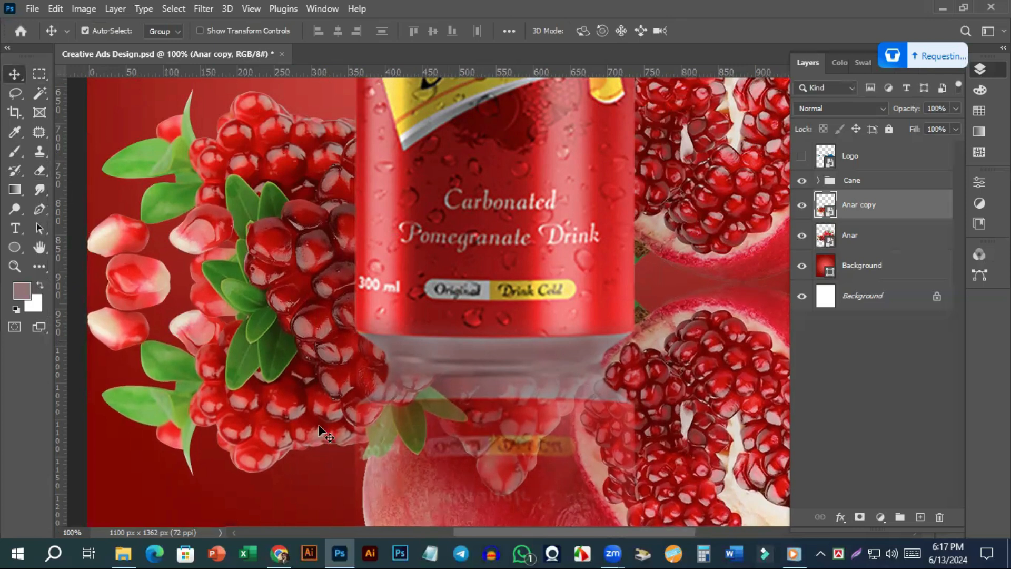
{"action": "key", "text": "ctrl+minus"}
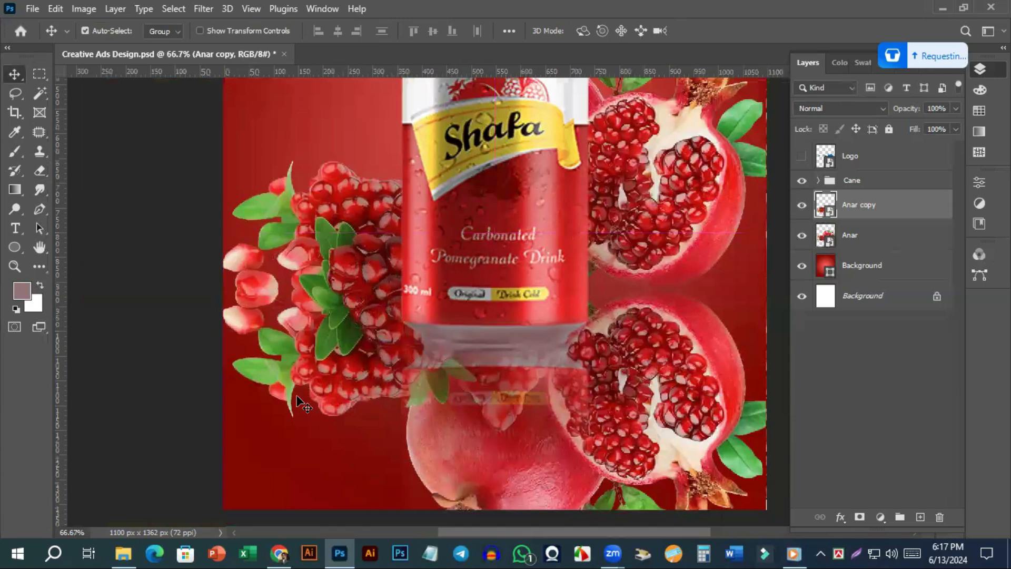
{"action": "scroll", "coordinate": [414, 416], "scroll_direction": "down", "scroll_amount": 3}
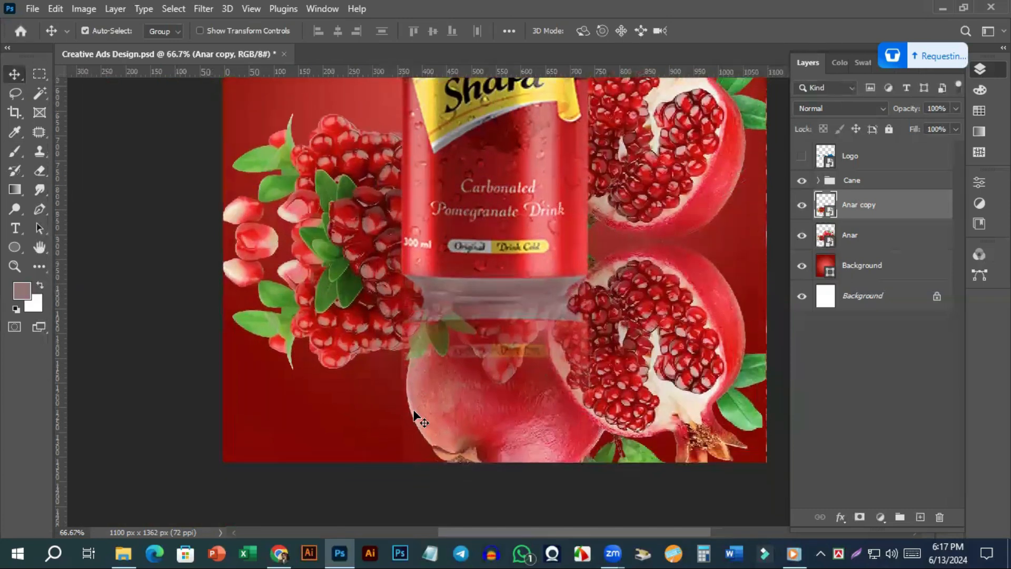
{"action": "key", "text": "ctrl+minus"}
{"action": "key", "text": "ctrl+minus"}
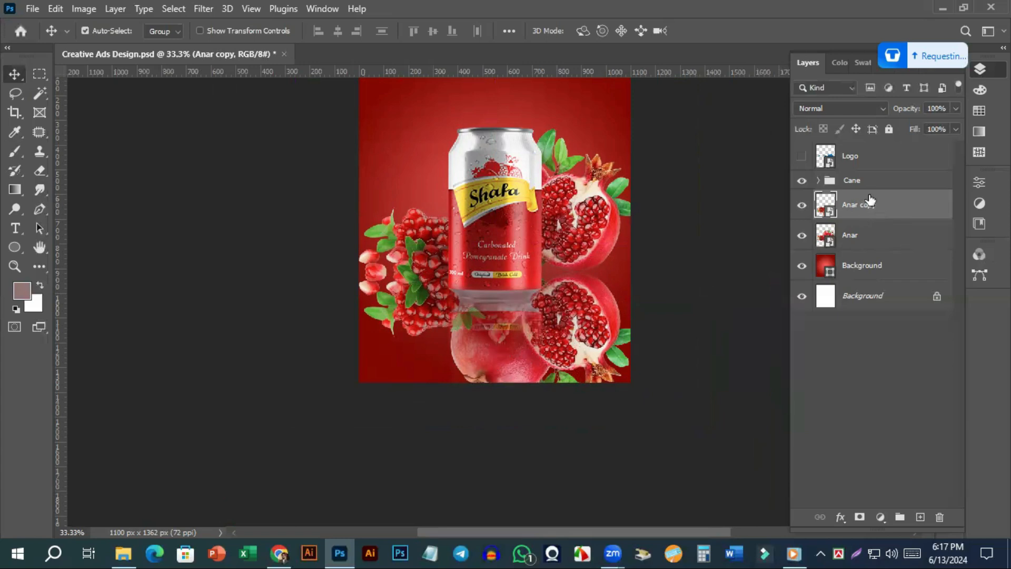
Rename the Anar layer as Anar Top
{"action": "left_click", "coordinate": [832, 246]}
{"action": "double_click", "coordinate": [873, 239]}
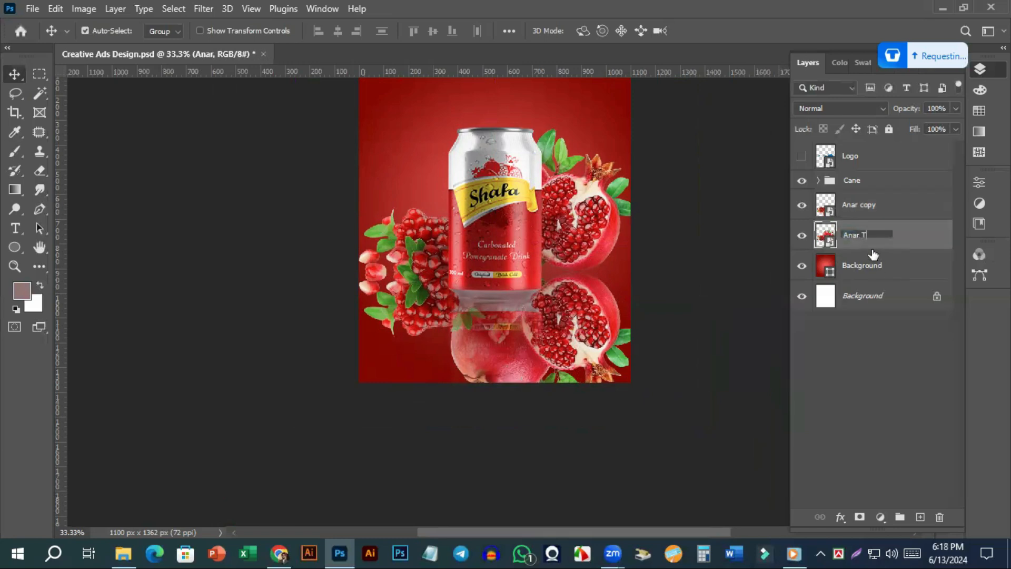
{"action": "type", "text": "Anar Top"}
{"action": "key", "text": "Return"}
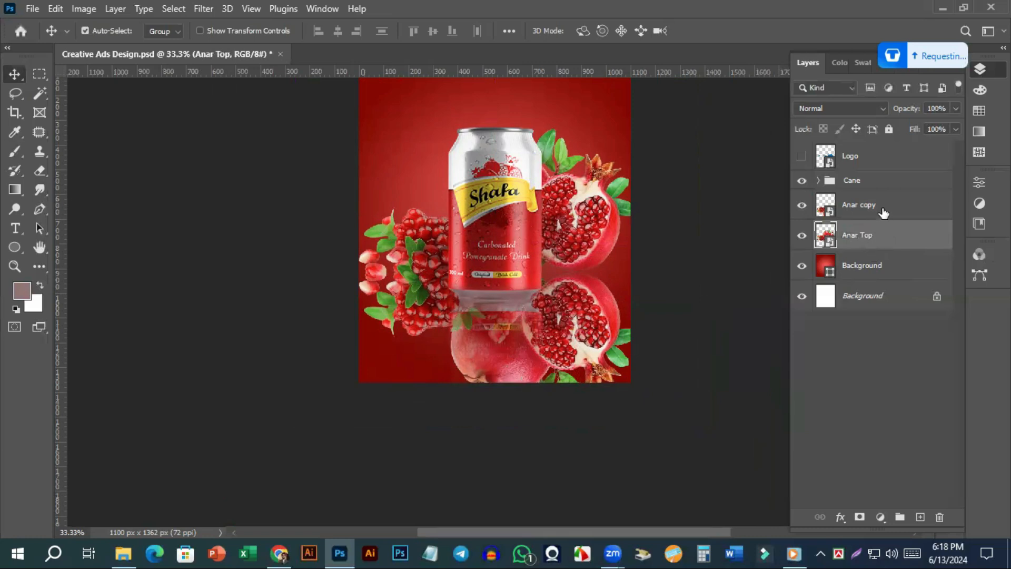
Place the Anar copy layer beneath Anar Top and rename it R1
{"action": "left_click", "coordinate": [917, 220]}
{"action": "left_click_drag", "start_coordinate": [916, 222], "coordinate": [920, 256]}
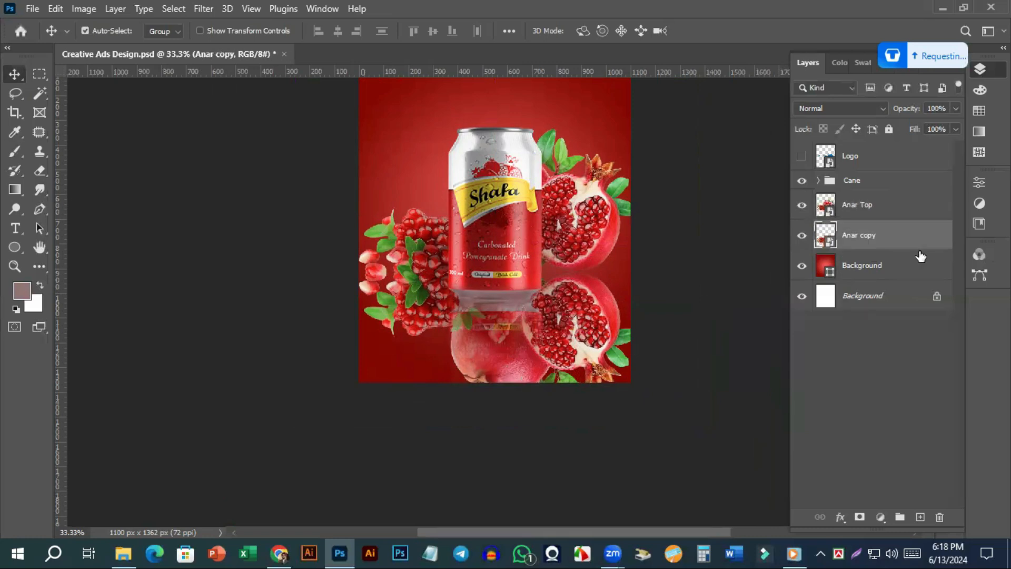
{"action": "double_click", "coordinate": [861, 236]}
{"action": "type", "text": "R1"}
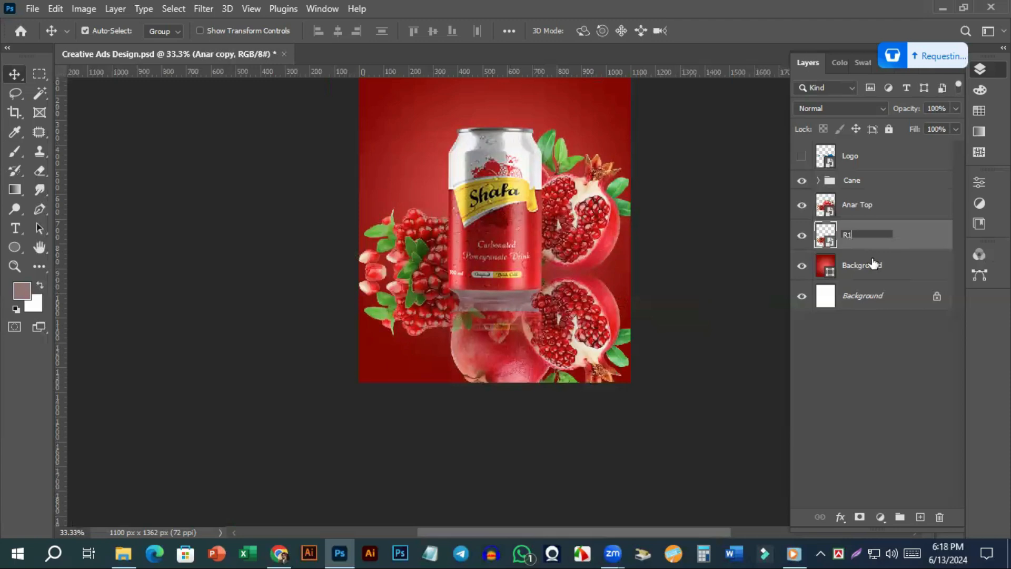
{"action": "key", "text": "Return"}
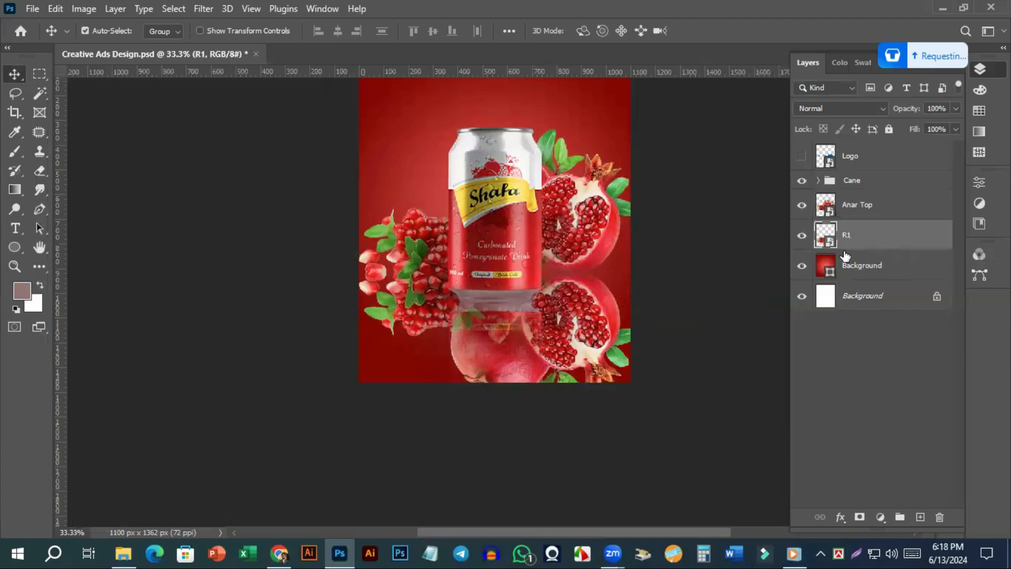
Duplicate the R1 reflection layer, name the copy L, and rename the original R
{"action": "key", "text": "ctrl+j"}
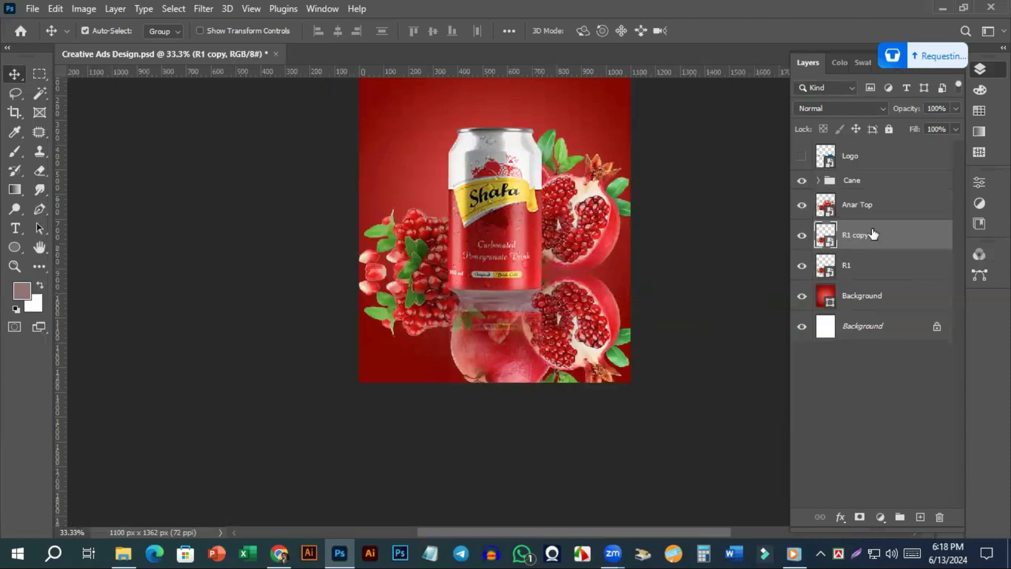
{"action": "double_click", "coordinate": [853, 236]}
{"action": "left_click_drag", "start_coordinate": [877, 236], "coordinate": [821, 241]}
{"action": "type", "text": "L"}
{"action": "key", "text": "Return"}
{"action": "double_click", "coordinate": [845, 266]}
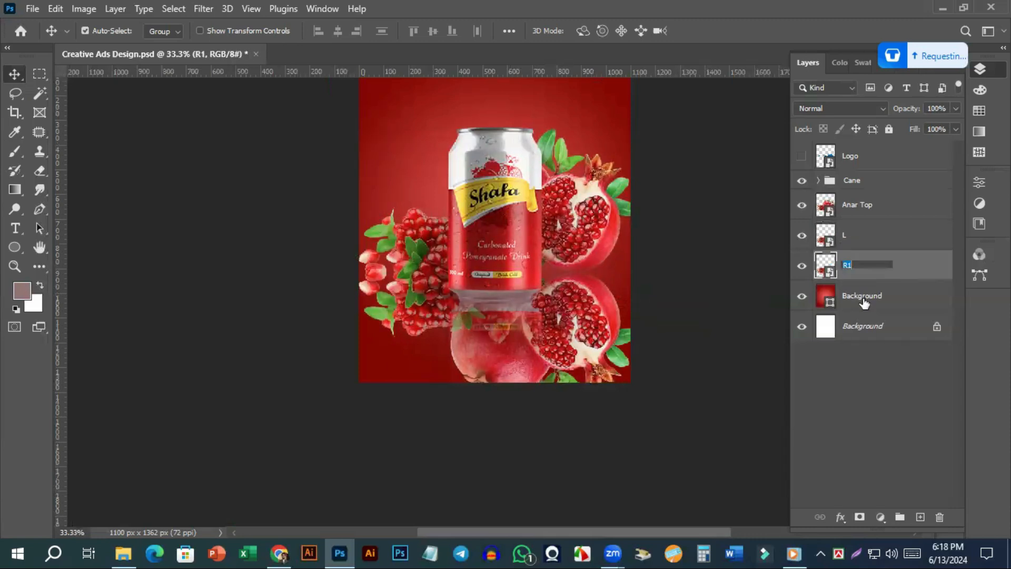
{"action": "key", "text": "Return"}
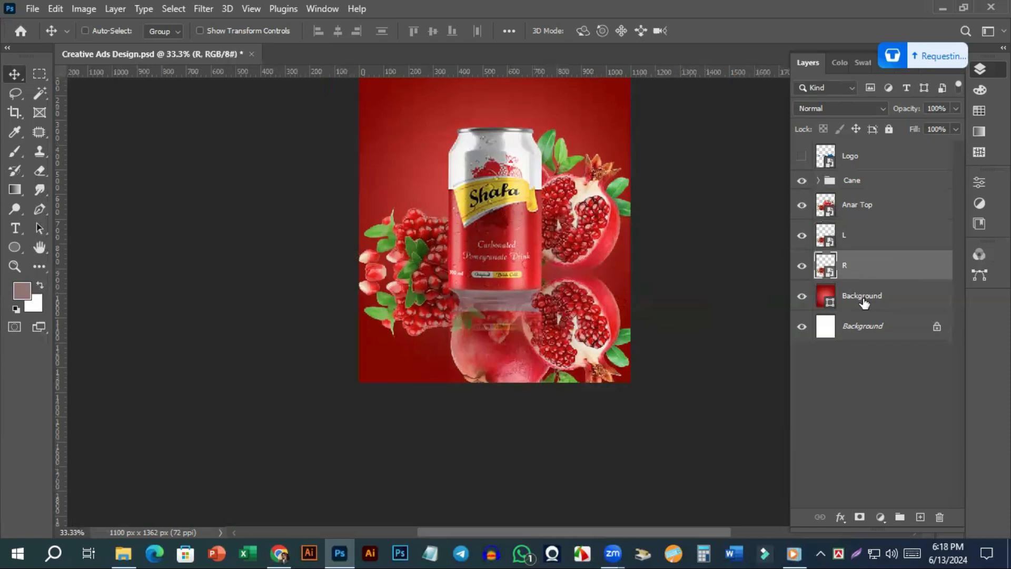
Keep R beneath L in the layer order, hide L, and check the R reflection hidden and shown
{"action": "key", "text": "ctrl+bracketright"}
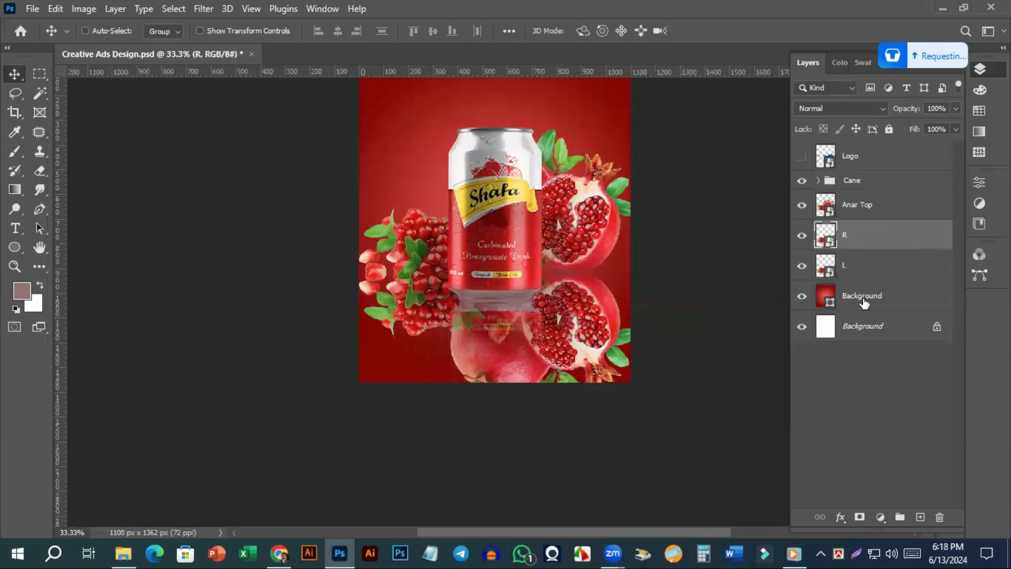
{"action": "key", "text": "ctrl+bracketleft"}
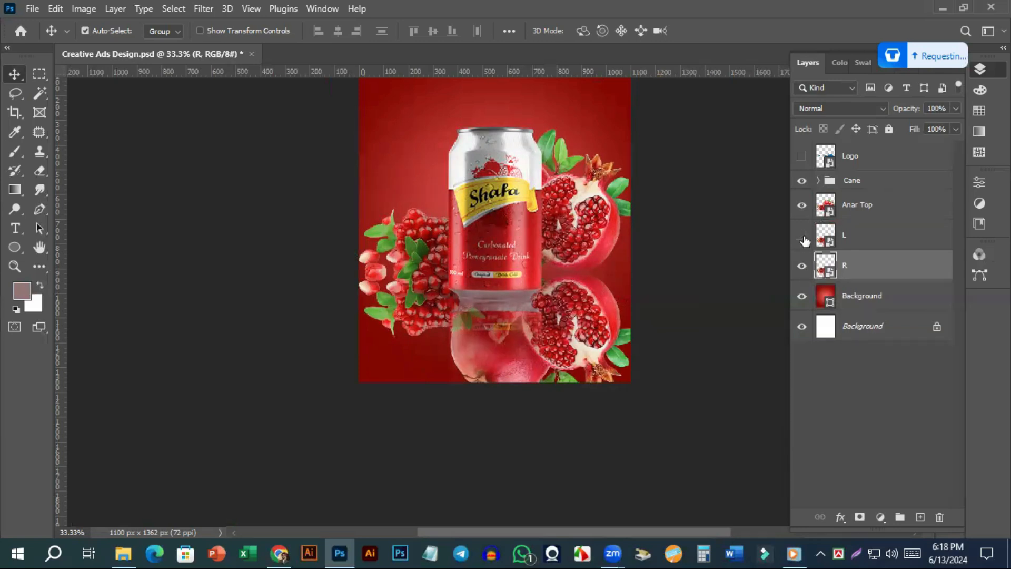
{"action": "left_click", "coordinate": [869, 241]}
{"action": "left_click", "coordinate": [862, 273]}
{"action": "left_click", "coordinate": [802, 267]}
{"action": "left_click", "coordinate": [802, 267]}
{"action": "left_click", "coordinate": [802, 267]}
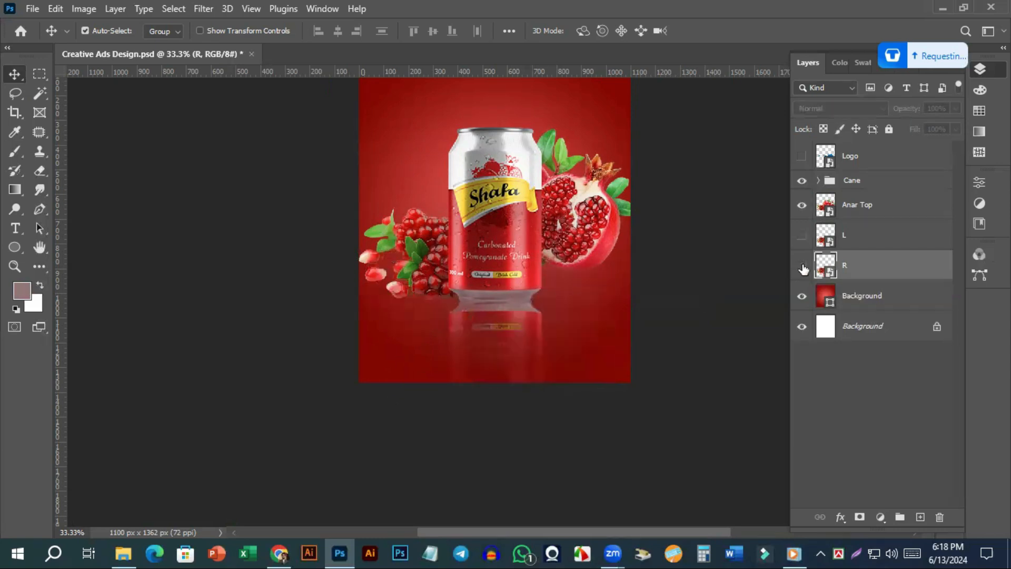
{"action": "left_click", "coordinate": [801, 266]}
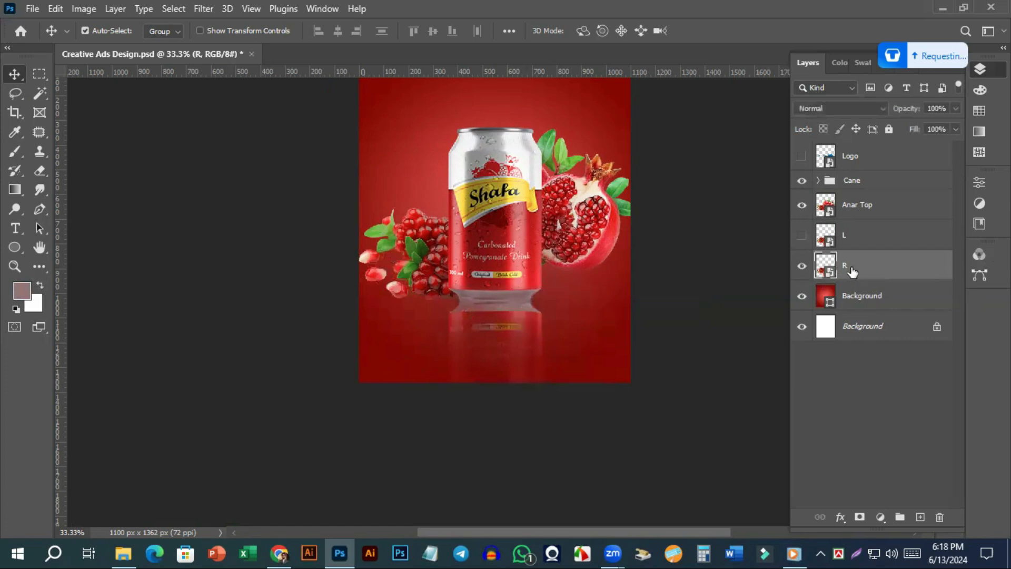
Add a layer mask to the R layer and enlarge the black brush to 700 px for masking
{"action": "left_click", "coordinate": [860, 517]}
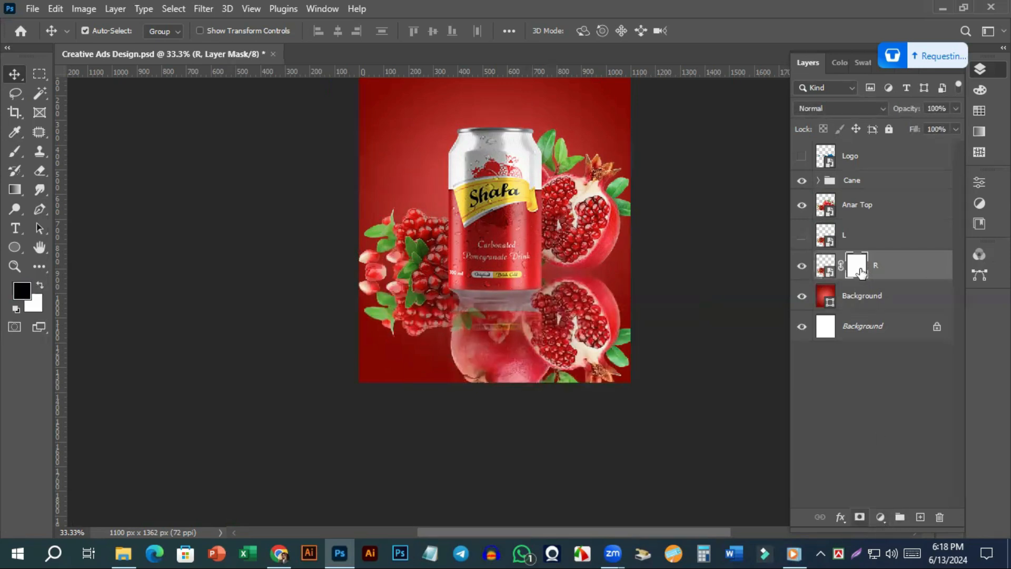
{"action": "left_click", "coordinate": [16, 152]}
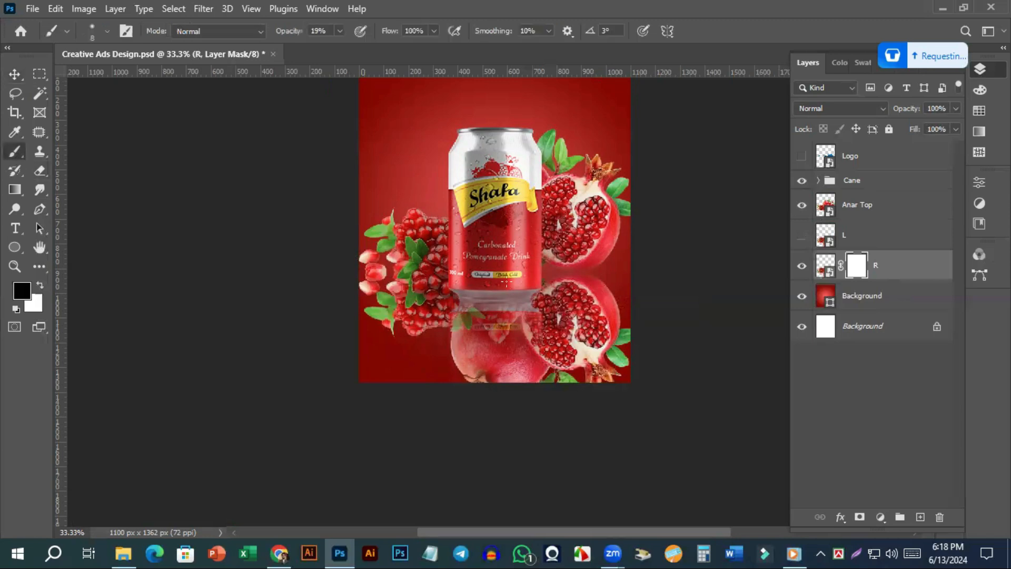
{"action": "key", "text": "bracketright"}
{"action": "key", "text": "bracketright"}
{"action": "key", "text": "bracketright"}
{"action": "key", "text": "bracketright"}
{"action": "key", "text": "bracketright"}
{"action": "key", "text": "bracketright"}
{"action": "key", "text": "bracketright"}
{"action": "key", "text": "bracketright"}
{"action": "key", "text": "bracketright"}
{"action": "key", "text": "bracketright"}
{"action": "key", "text": "bracketright"}
{"action": "key", "text": "bracketright"}
{"action": "key", "text": "bracketright"}
{"action": "key", "text": "bracketright"}
{"action": "key", "text": "bracketright"}
{"action": "key", "text": "bracketright"}
{"action": "key", "text": "bracketright"}
{"action": "key", "text": "bracketright"}
{"action": "key", "text": "bracketright"}
{"action": "key", "text": "bracketright"}
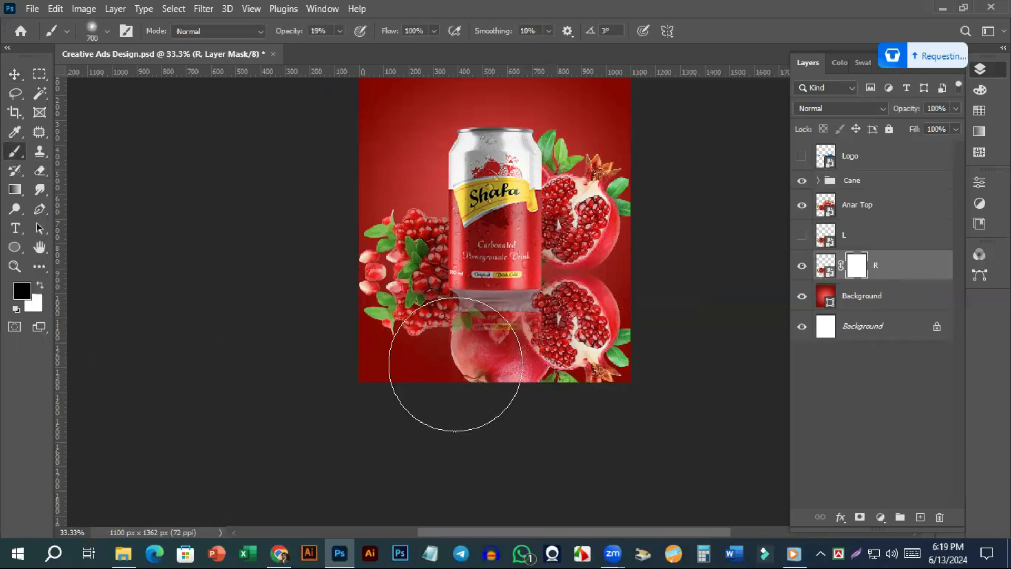
Paint black at 100% opacity on the R mask to hide the mirrored seeds on the left
{"action": "left_click", "coordinate": [339, 34]}
{"action": "left_click_drag", "start_coordinate": [374, 46], "coordinate": [418, 49]}
{"action": "left_click", "coordinate": [401, 292]}
{"action": "mouse_move", "coordinate": [402, 330]}
{"action": "left_mouse_down"}
{"action": "mouse_move", "coordinate": [388, 422]}
{"action": "mouse_move", "coordinate": [356, 402]}
{"action": "mouse_move", "coordinate": [361, 349]}
{"action": "mouse_move", "coordinate": [452, 361]}
{"action": "mouse_move", "coordinate": [454, 384]}
{"action": "left_mouse_up"}
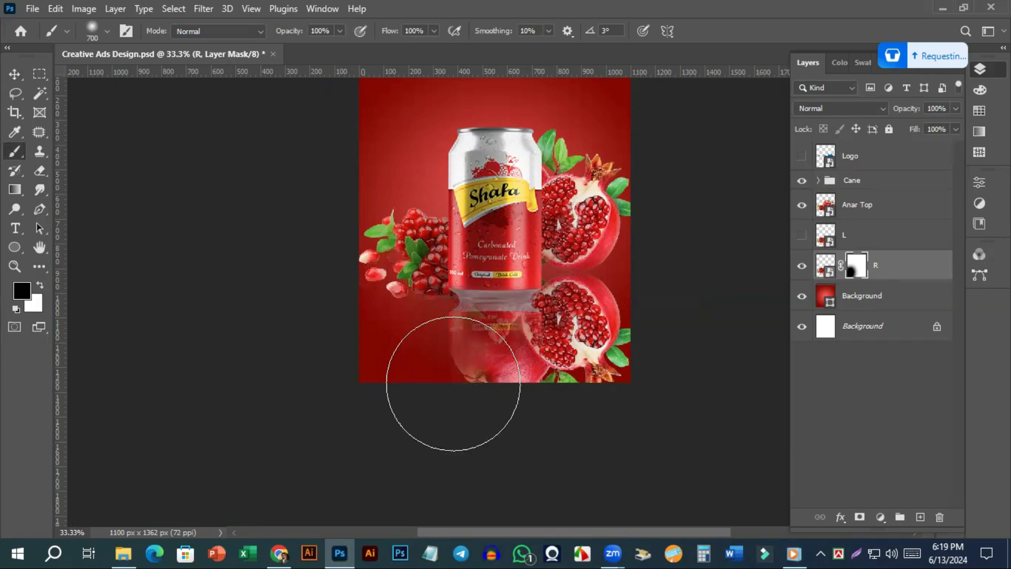
Paint more black on the R layer's mask to hide the mirrored whole pomegranate beneath the can
{"action": "left_click", "coordinate": [856, 186]}
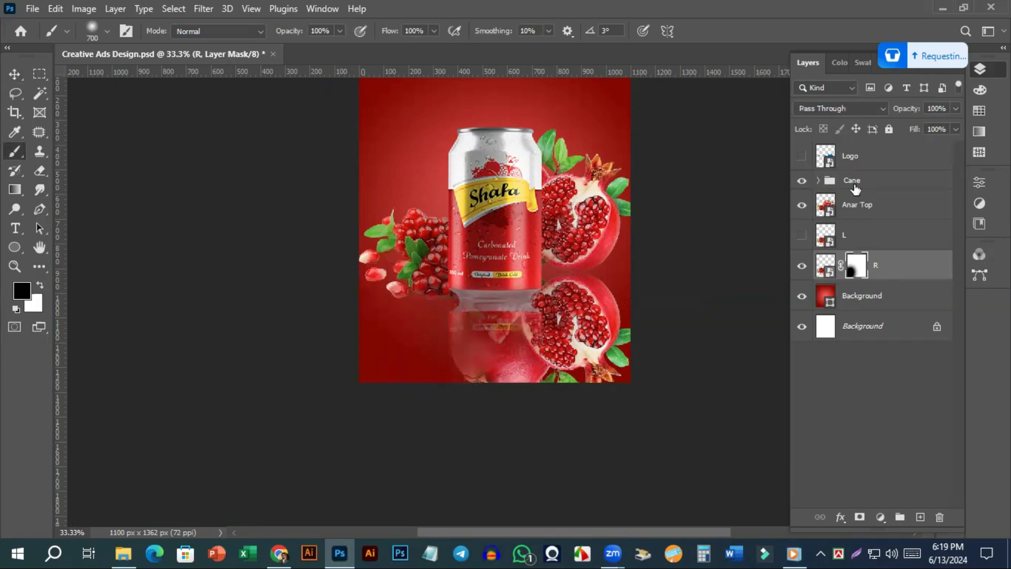
{"action": "left_click", "coordinate": [801, 181]}
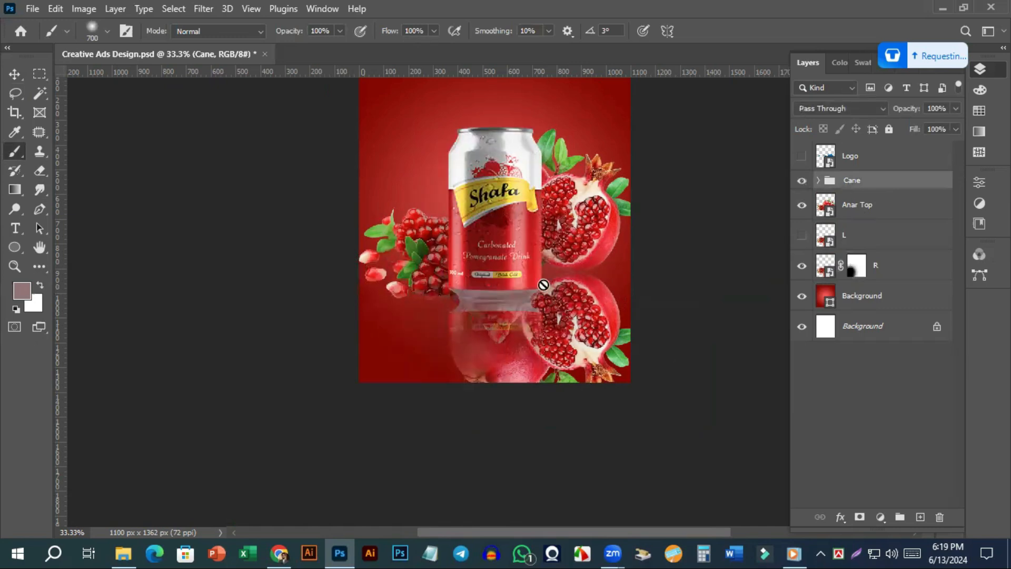
{"action": "key", "text": "ctrl+plus"}
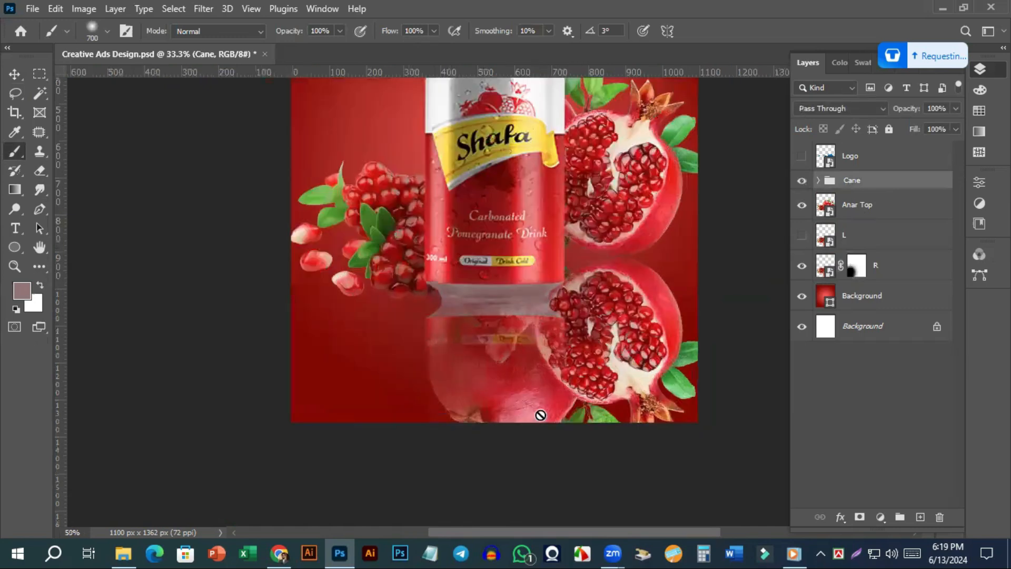
{"action": "left_click", "coordinate": [876, 217]}
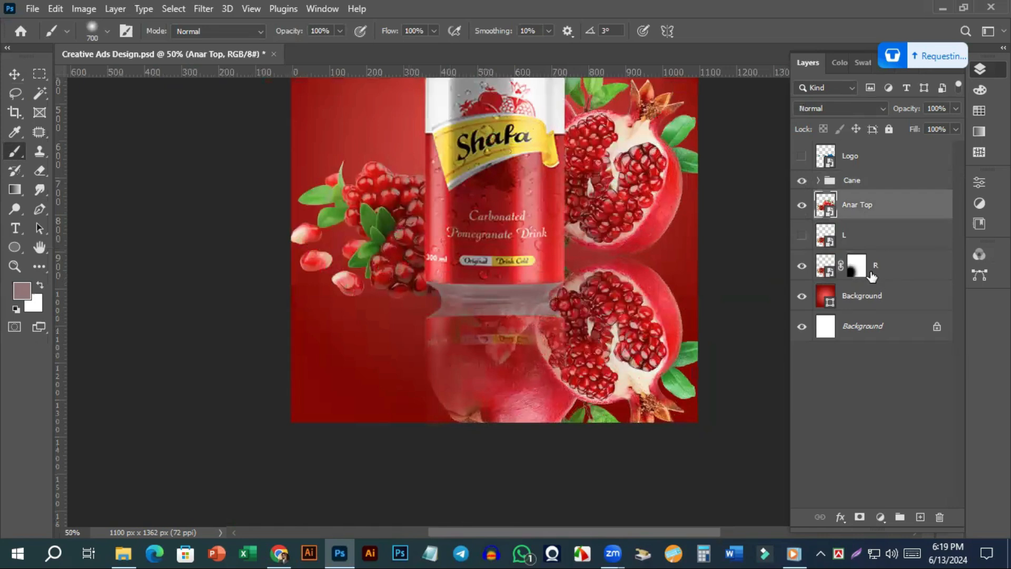
{"action": "left_click", "coordinate": [856, 266]}
{"action": "key", "text": "d"}
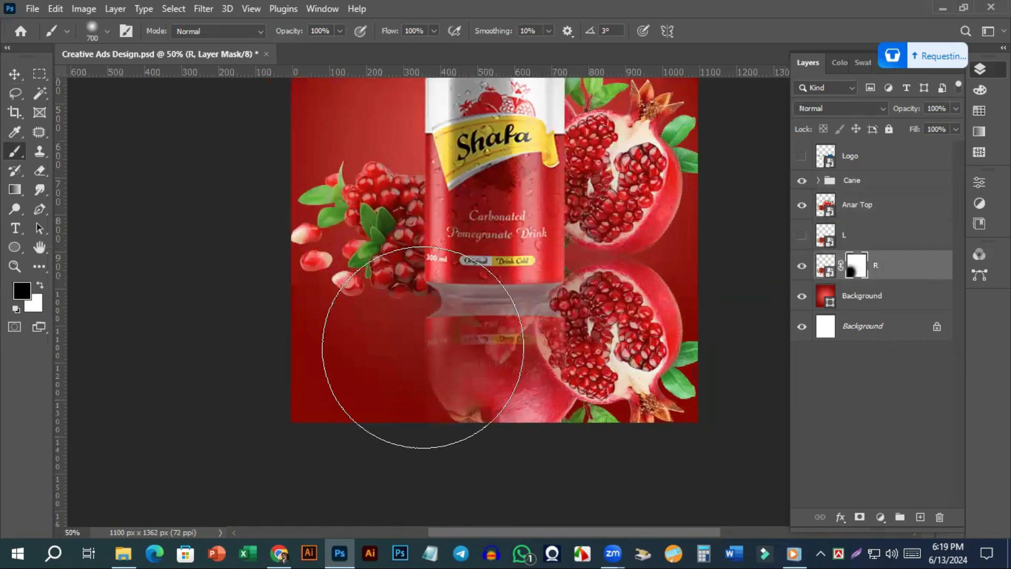
{"action": "mouse_move", "coordinate": [420, 459]}
{"action": "left_mouse_down"}
{"action": "mouse_move", "coordinate": [425, 349]}
{"action": "mouse_move", "coordinate": [399, 466]}
{"action": "left_mouse_up"}
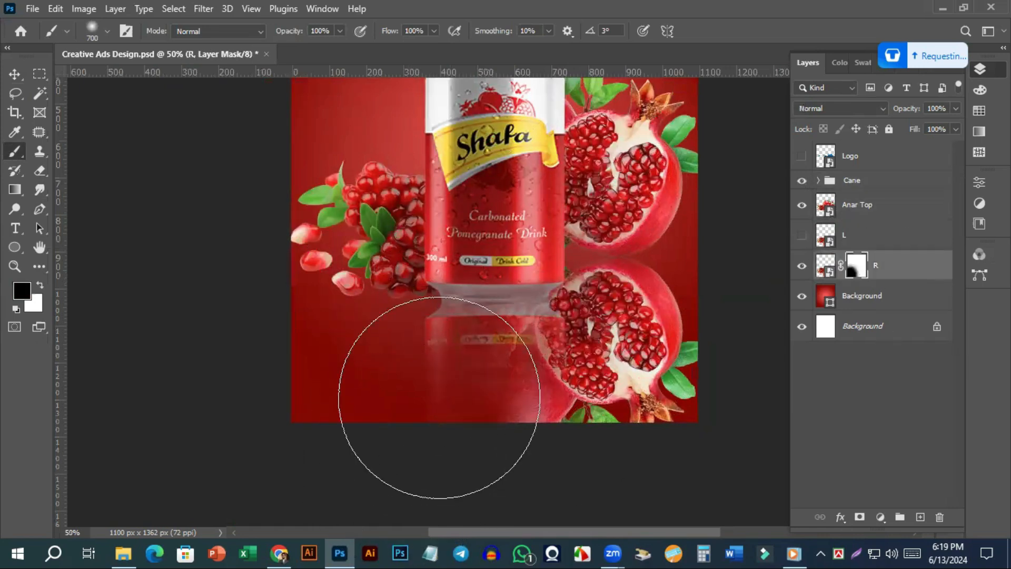
Reduce the brush to 150 px and mask the leftover fruit along the right edge of the can's reflection
{"action": "key", "text": "bracketleft"}
{"action": "key", "text": "bracketleft"}
{"action": "key", "text": "bracketleft"}
{"action": "key", "text": "bracketleft"}
{"action": "key", "text": "bracketleft"}
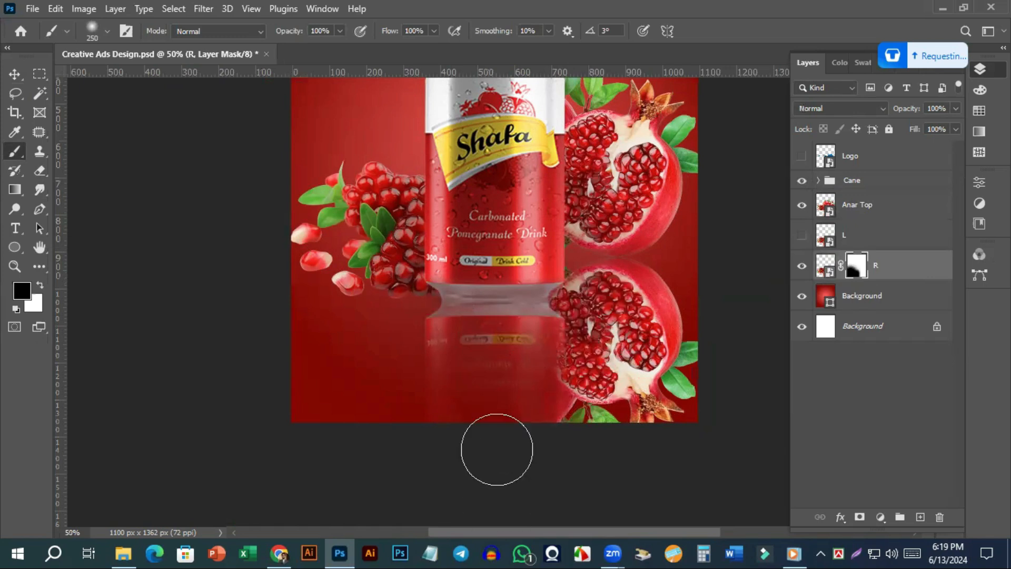
{"action": "key", "text": "bracketleft"}
{"action": "key", "text": "bracketleft"}
{"action": "key", "text": "bracketleft"}
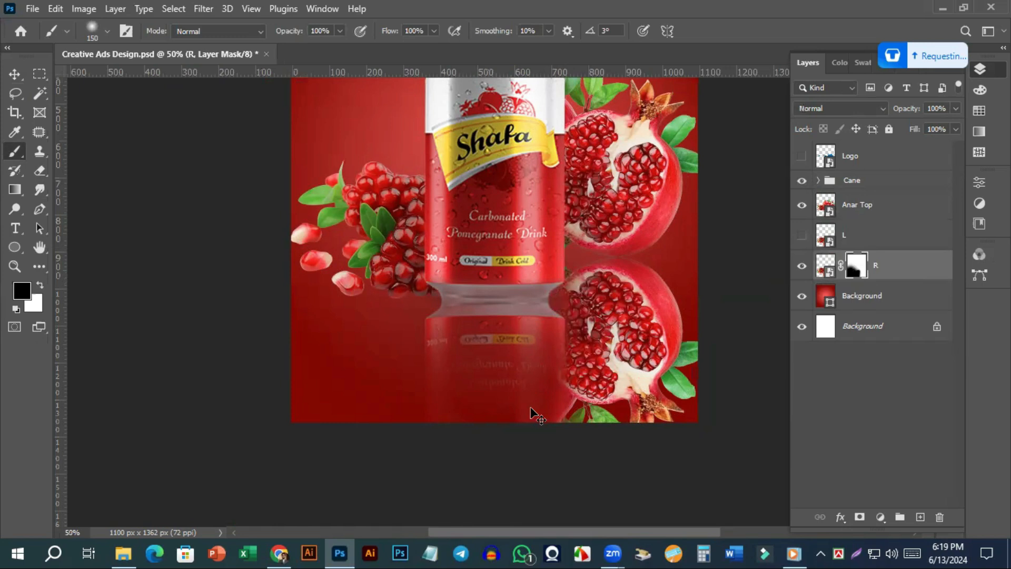
Paint white on the R mask with a 70 px brush to restore the mirrored seeds beside the can's base and reflection
{"action": "scroll", "coordinate": [529, 409], "scroll_direction": "up", "scroll_amount": 1}
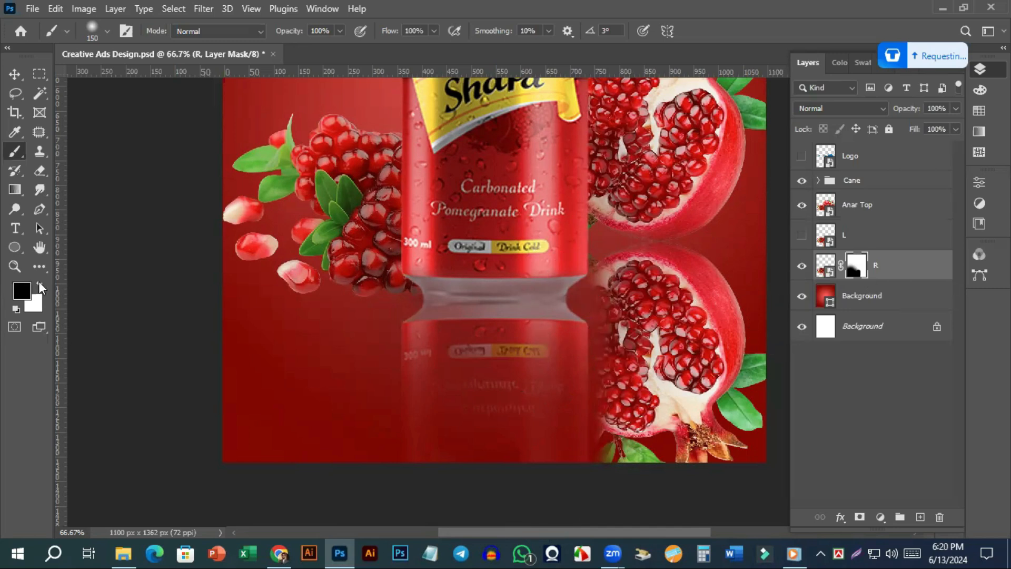
{"action": "key", "text": "x"}
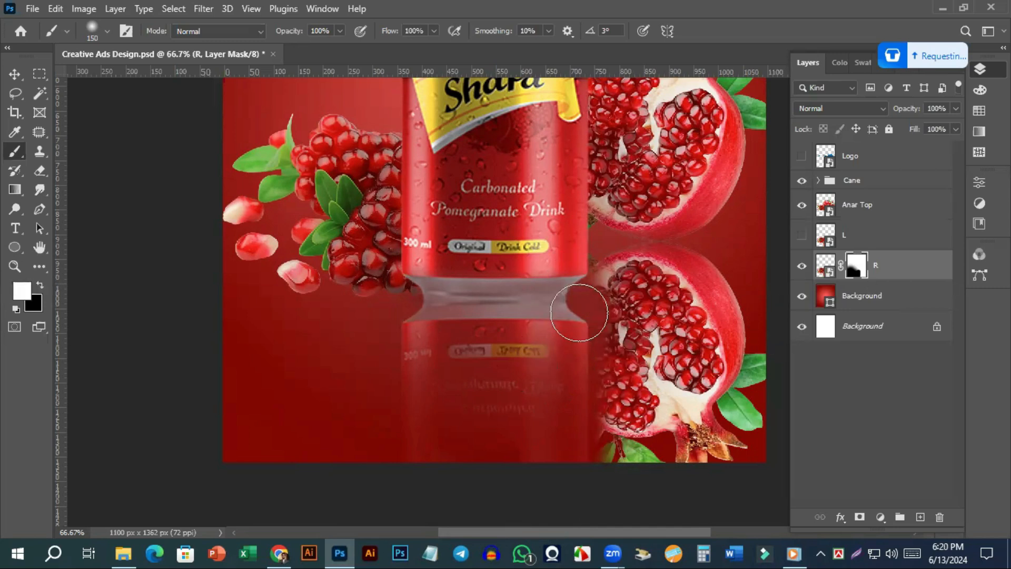
{"action": "scroll", "coordinate": [585, 324], "scroll_direction": "up", "scroll_amount": 1}
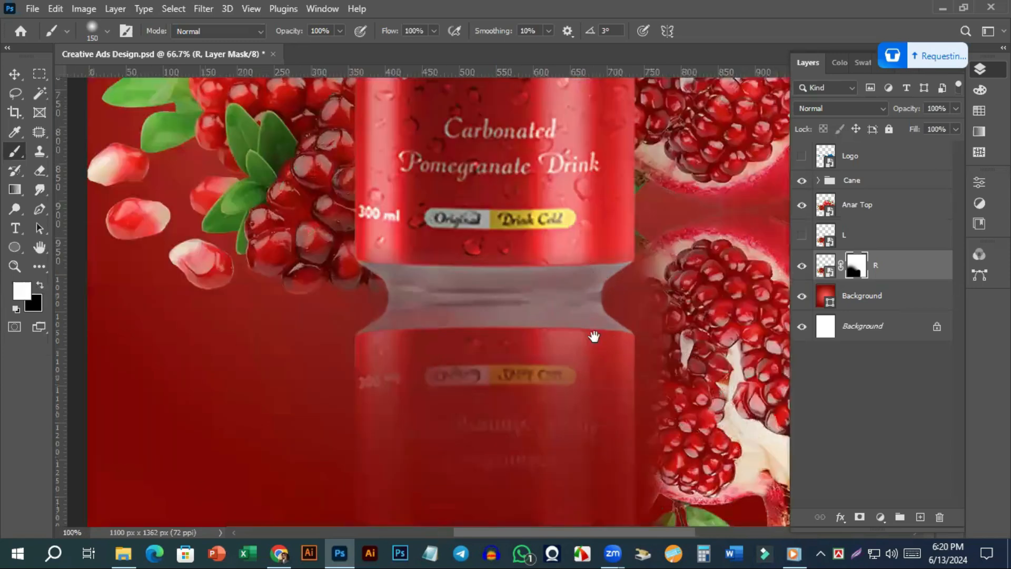
{"action": "left_click_drag", "start_coordinate": [520, 348], "coordinate": [386, 363]}
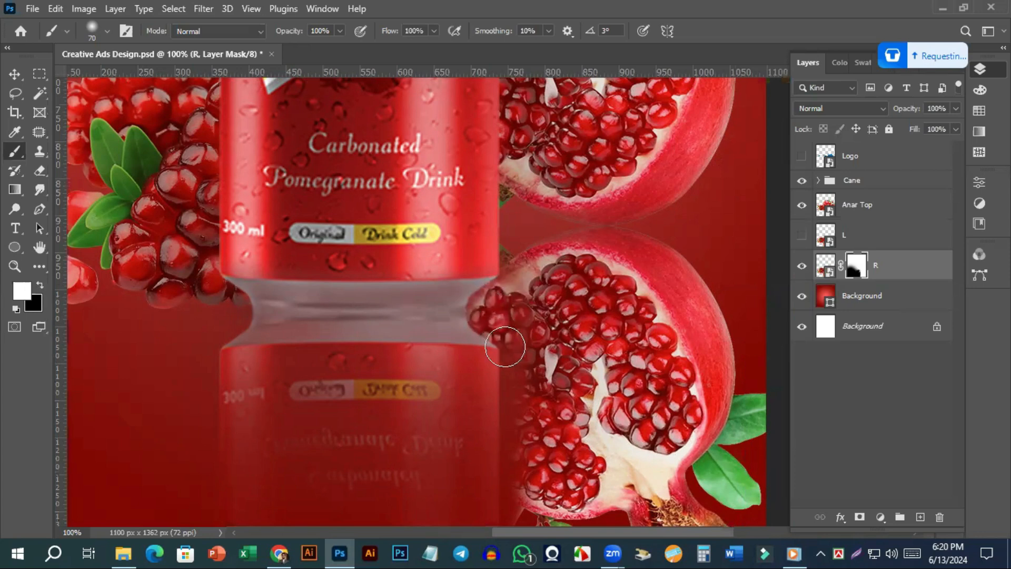
{"action": "scroll", "coordinate": [509, 339], "scroll_direction": "down", "scroll_amount": 5}
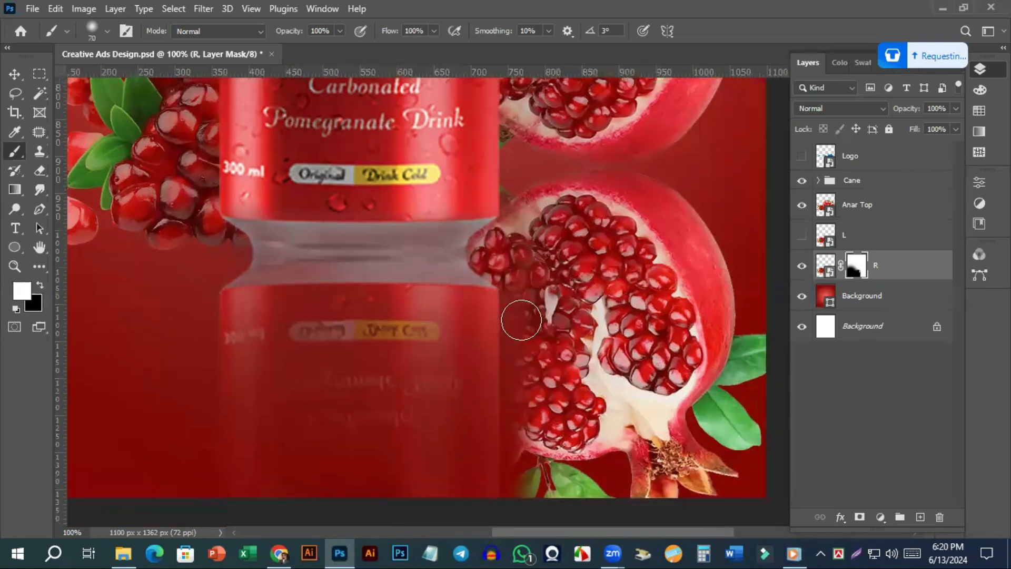
{"action": "scroll", "coordinate": [518, 312], "scroll_direction": "down", "scroll_amount": 1}
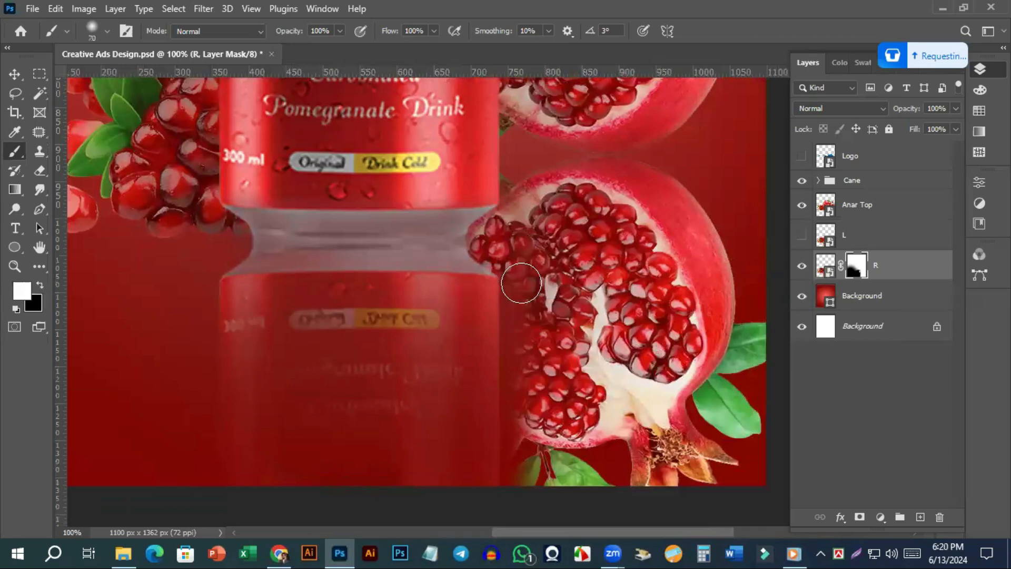
{"action": "left_click_drag", "start_coordinate": [522, 367], "coordinate": [533, 320]}
{"action": "scroll", "coordinate": [528, 324], "scroll_direction": "down", "scroll_amount": 3}
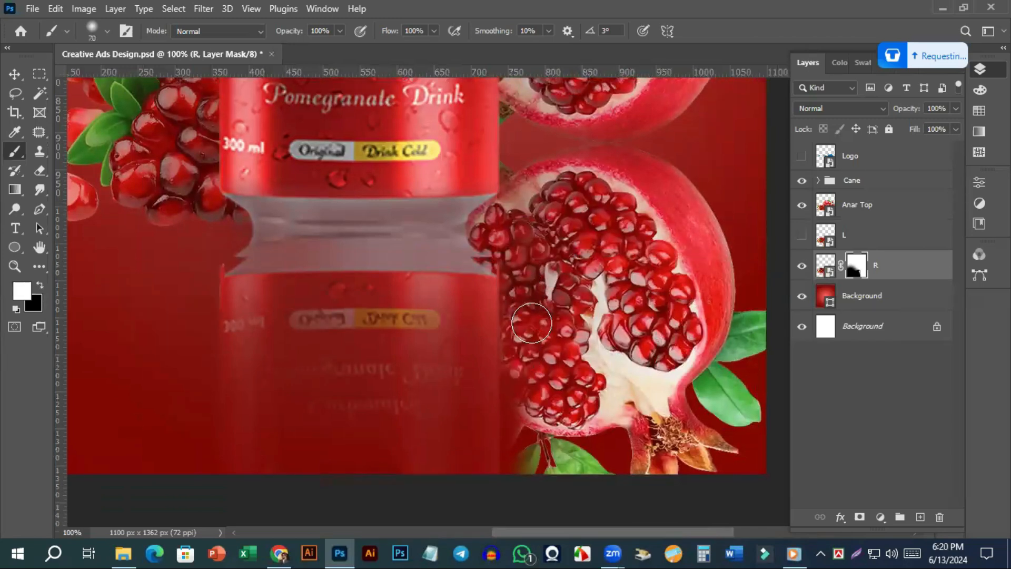
{"action": "scroll", "coordinate": [545, 347], "scroll_direction": "down", "scroll_amount": 5}
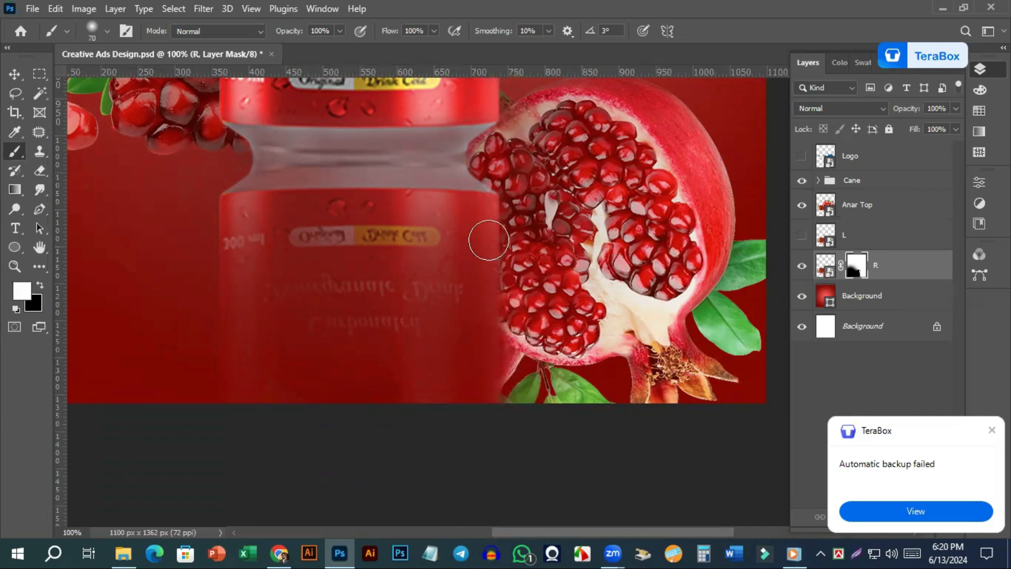
Fade the right pomegranate's reflection on layer R's mask, painting black with an enlarged soft brush of about 200 px at 30% opacity
{"action": "scroll", "coordinate": [579, 264], "scroll_direction": "up", "scroll_amount": 2}
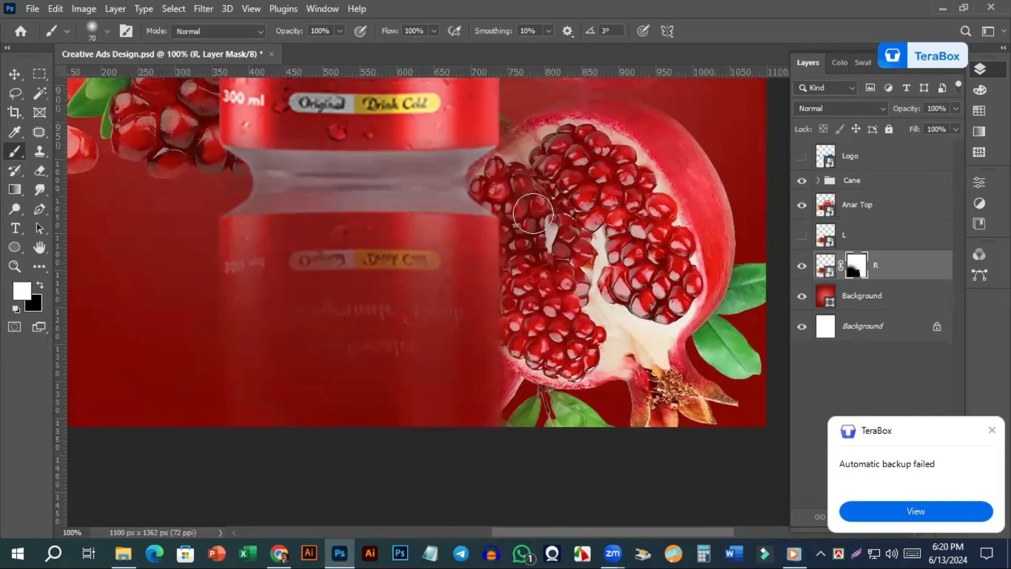
{"action": "key", "text": "ctrl+minus"}
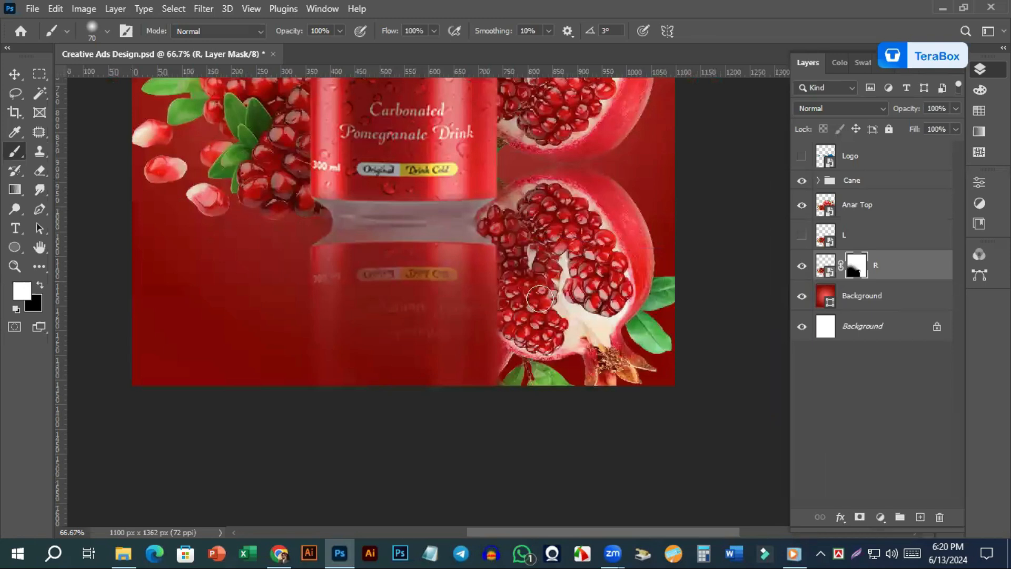
{"action": "key", "text": "ctrl+minus"}
{"action": "key", "text": "ctrl+minus"}
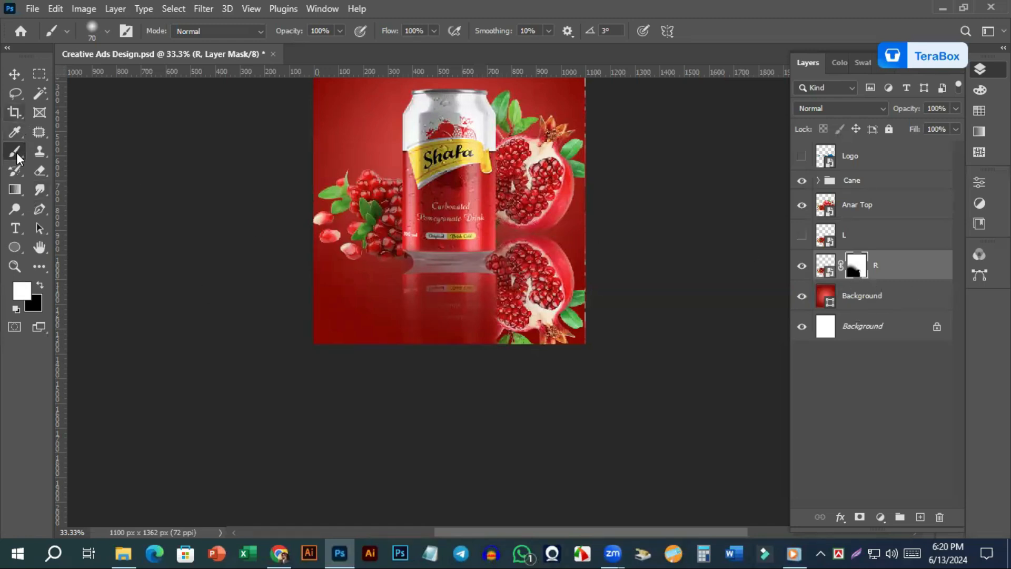
{"action": "left_click", "coordinate": [40, 285]}
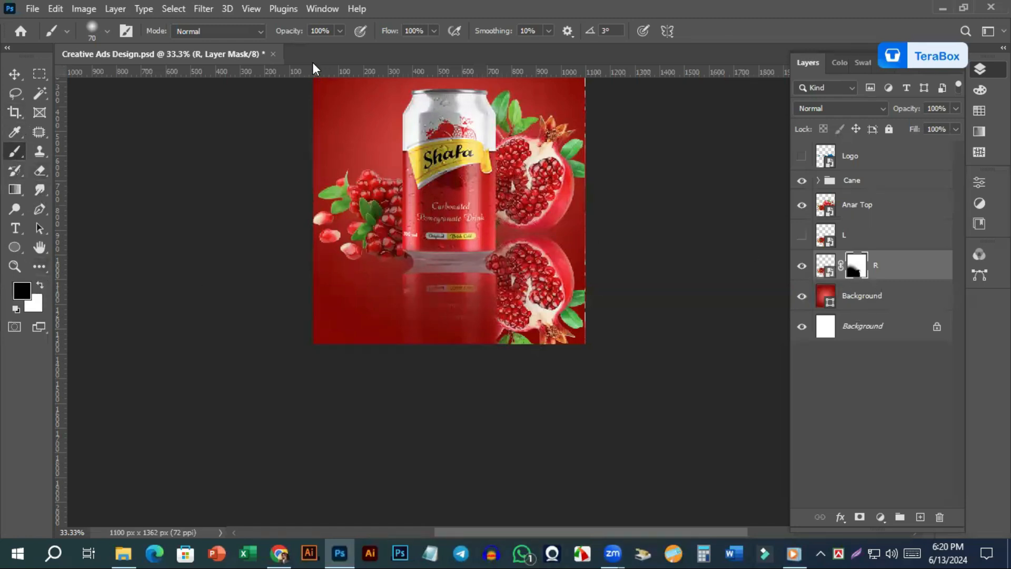
{"action": "left_click", "coordinate": [340, 30]}
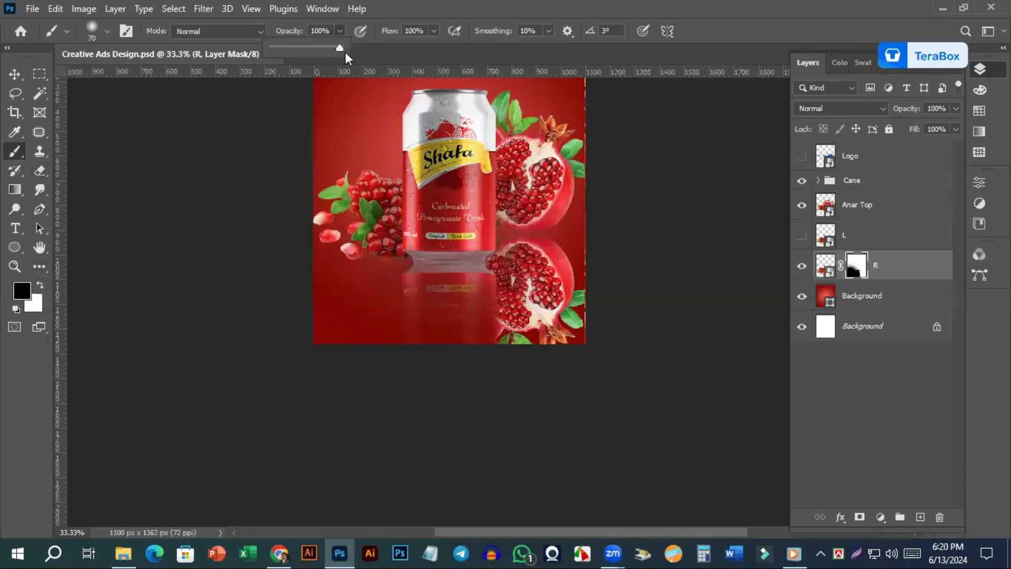
{"action": "left_click", "coordinate": [518, 282]}
{"action": "key", "text": "bracketright"}
{"action": "key", "text": "bracketright"}
{"action": "key", "text": "bracketright"}
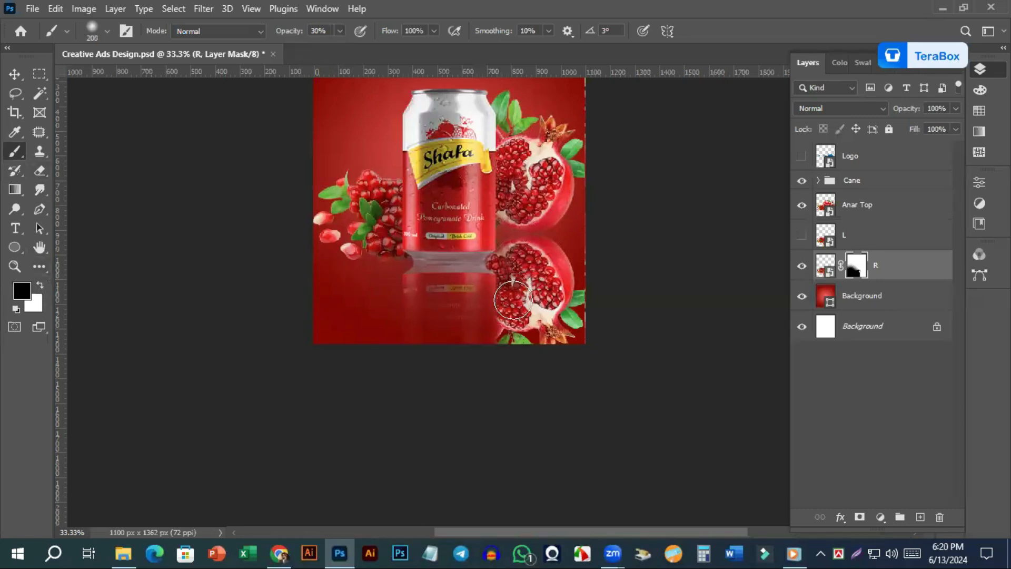
{"action": "mouse_move", "coordinate": [530, 304]}
{"action": "left_mouse_down"}
{"action": "mouse_move", "coordinate": [550, 293]}
{"action": "mouse_move", "coordinate": [557, 322]}
{"action": "mouse_move", "coordinate": [568, 289]}
{"action": "mouse_move", "coordinate": [561, 266]}
{"action": "mouse_move", "coordinate": [587, 377]}
{"action": "mouse_move", "coordinate": [546, 275]}
{"action": "mouse_move", "coordinate": [538, 368]}
{"action": "mouse_move", "coordinate": [517, 346]}
{"action": "mouse_move", "coordinate": [524, 290]}
{"action": "mouse_move", "coordinate": [514, 368]}
{"action": "mouse_move", "coordinate": [520, 280]}
{"action": "mouse_move", "coordinate": [522, 335]}
{"action": "mouse_move", "coordinate": [513, 274]}
{"action": "mouse_move", "coordinate": [541, 330]}
{"action": "mouse_move", "coordinate": [555, 295]}
{"action": "mouse_move", "coordinate": [588, 367]}
{"action": "mouse_move", "coordinate": [579, 303]}
{"action": "mouse_move", "coordinate": [591, 380]}
{"action": "mouse_move", "coordinate": [551, 256]}
{"action": "mouse_move", "coordinate": [586, 363]}
{"action": "mouse_move", "coordinate": [529, 283]}
{"action": "mouse_move", "coordinate": [504, 300]}
{"action": "mouse_move", "coordinate": [504, 321]}
{"action": "mouse_move", "coordinate": [492, 270]}
{"action": "mouse_move", "coordinate": [545, 368]}
{"action": "mouse_move", "coordinate": [527, 282]}
{"action": "mouse_move", "coordinate": [564, 359]}
{"action": "mouse_move", "coordinate": [583, 328]}
{"action": "mouse_move", "coordinate": [580, 289]}
{"action": "mouse_move", "coordinate": [582, 341]}
{"action": "left_mouse_up"}
{"action": "mouse_move", "coordinate": [502, 370]}
{"action": "left_mouse_down"}
{"action": "mouse_move", "coordinate": [528, 359]}
{"action": "mouse_move", "coordinate": [496, 367]}
{"action": "mouse_move", "coordinate": [504, 333]}
{"action": "mouse_move", "coordinate": [520, 365]}
{"action": "mouse_move", "coordinate": [561, 384]}
{"action": "mouse_move", "coordinate": [576, 369]}
{"action": "mouse_move", "coordinate": [574, 298]}
{"action": "mouse_move", "coordinate": [541, 348]}
{"action": "mouse_move", "coordinate": [518, 328]}
{"action": "mouse_move", "coordinate": [534, 399]}
{"action": "mouse_move", "coordinate": [537, 361]}
{"action": "mouse_move", "coordinate": [517, 298]}
{"action": "left_mouse_up"}
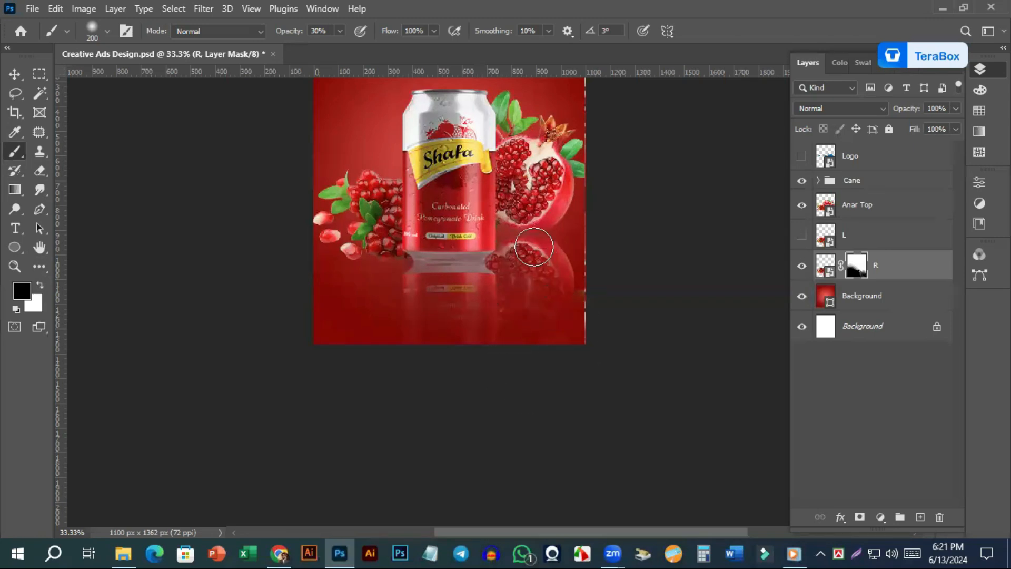
Soften the upper part of the right pomegranate's reflection on the mask using a 400 px black brush at 24% opacity
{"action": "key", "text": "bracketright"}
{"action": "key", "text": "bracketright"}
{"action": "key", "text": "bracketright"}
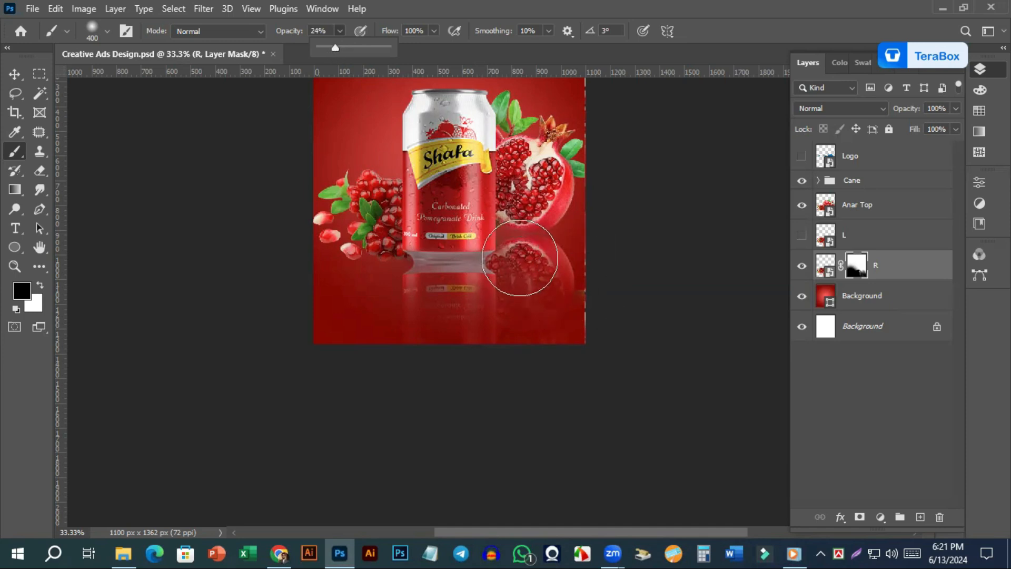
{"action": "left_click", "coordinate": [537, 266]}
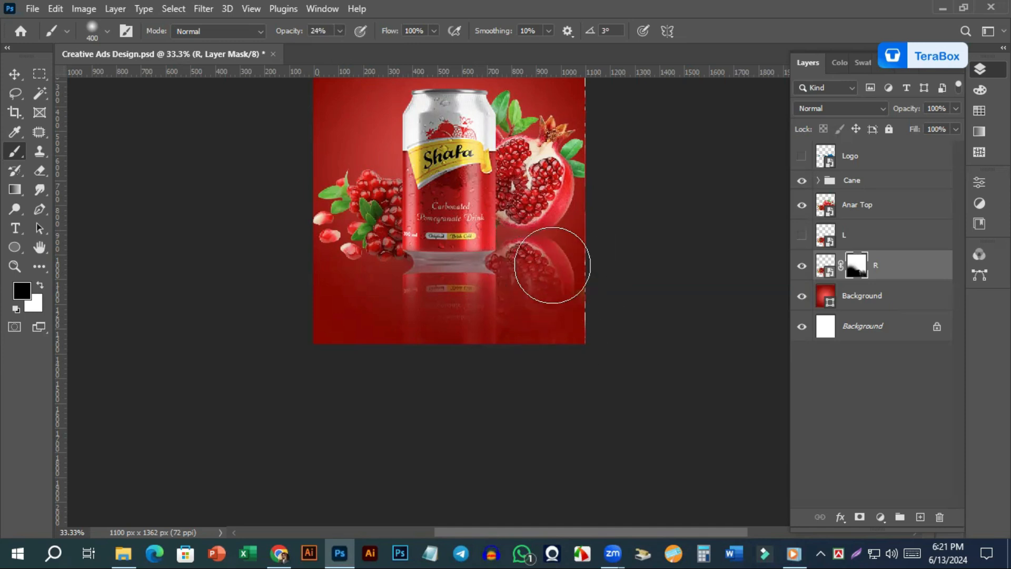
{"action": "mouse_move", "coordinate": [528, 263]}
{"action": "left_mouse_down"}
{"action": "mouse_move", "coordinate": [542, 294]}
{"action": "mouse_move", "coordinate": [526, 263]}
{"action": "mouse_move", "coordinate": [521, 273]}
{"action": "mouse_move", "coordinate": [538, 279]}
{"action": "left_mouse_up"}
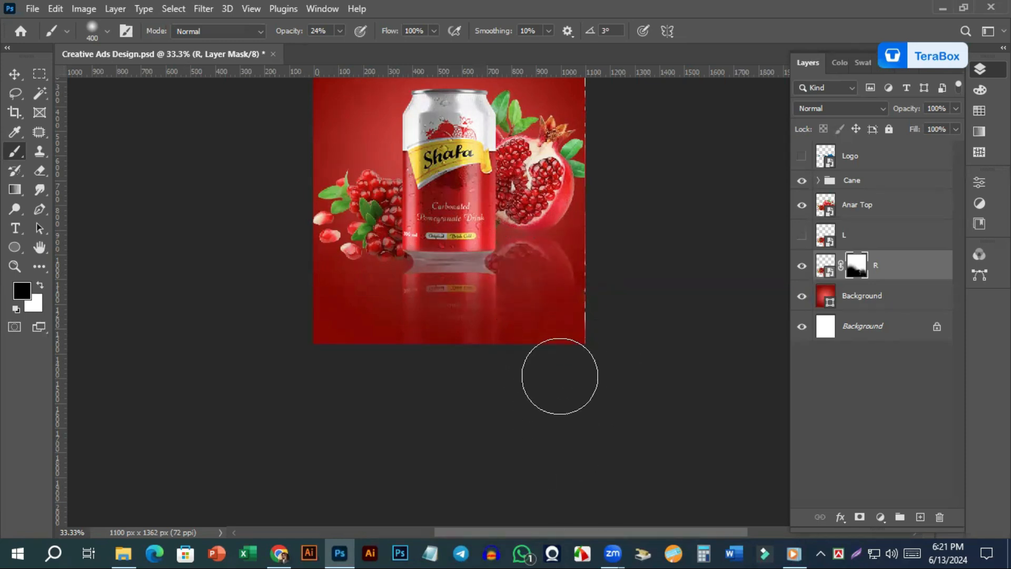
Touch up the reflected seeds beside the can's base on layer R's mask with a smaller brush, reduced to 90 px
{"action": "key", "text": "ctrl+plus"}
{"action": "key", "text": "ctrl+plus"}
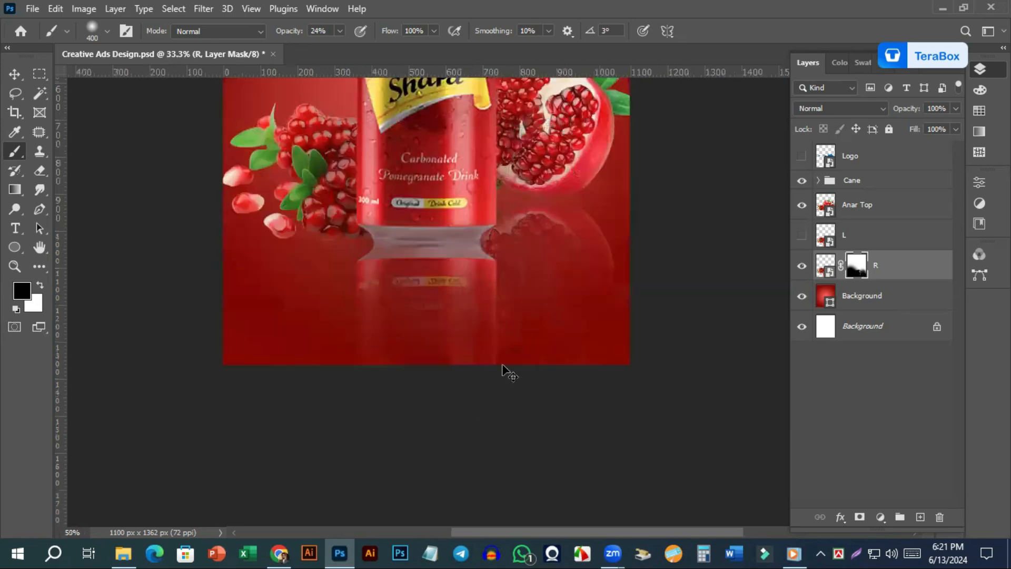
{"action": "key", "text": "bracketleft"}
{"action": "key", "text": "bracketleft"}
{"action": "key", "text": "bracketleft"}
{"action": "key", "text": "bracketleft"}
{"action": "key", "text": "bracketleft"}
{"action": "key", "text": "bracketleft"}
{"action": "key", "text": "bracketleft"}
{"action": "key", "text": "bracketleft"}
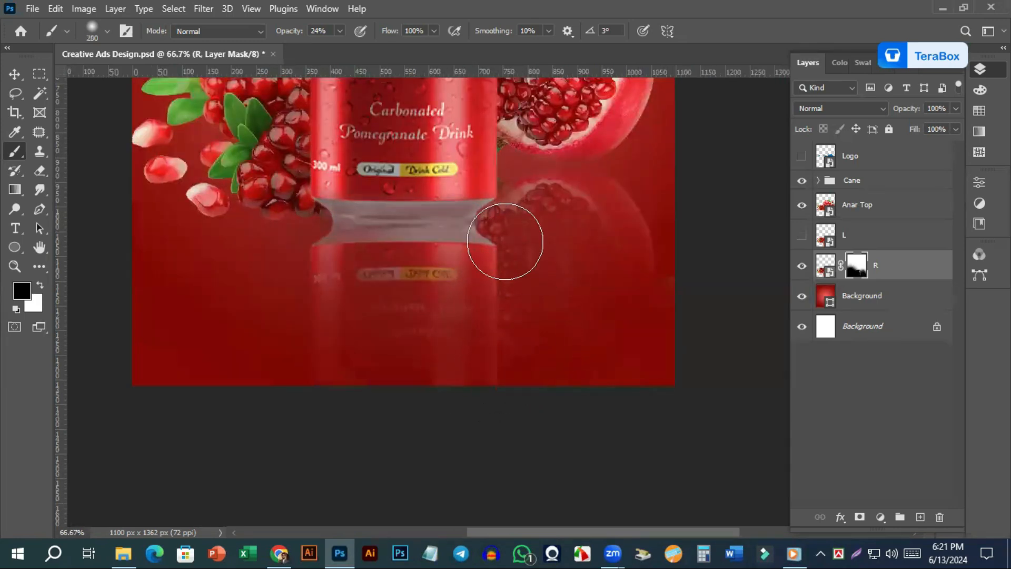
{"action": "left_click_drag", "start_coordinate": [498, 219], "coordinate": [492, 223]}
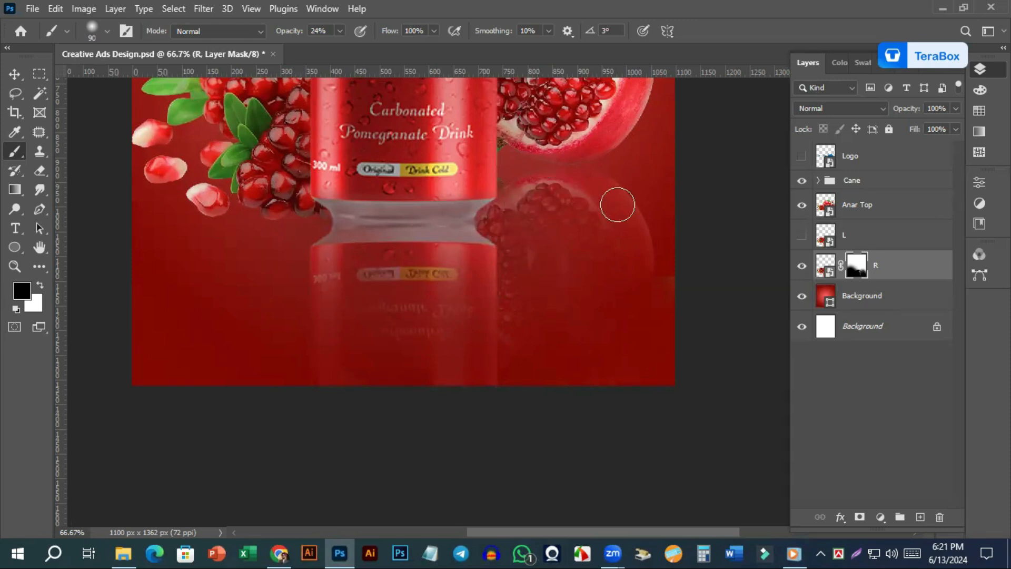
{"action": "key", "text": "ctrl+minus"}
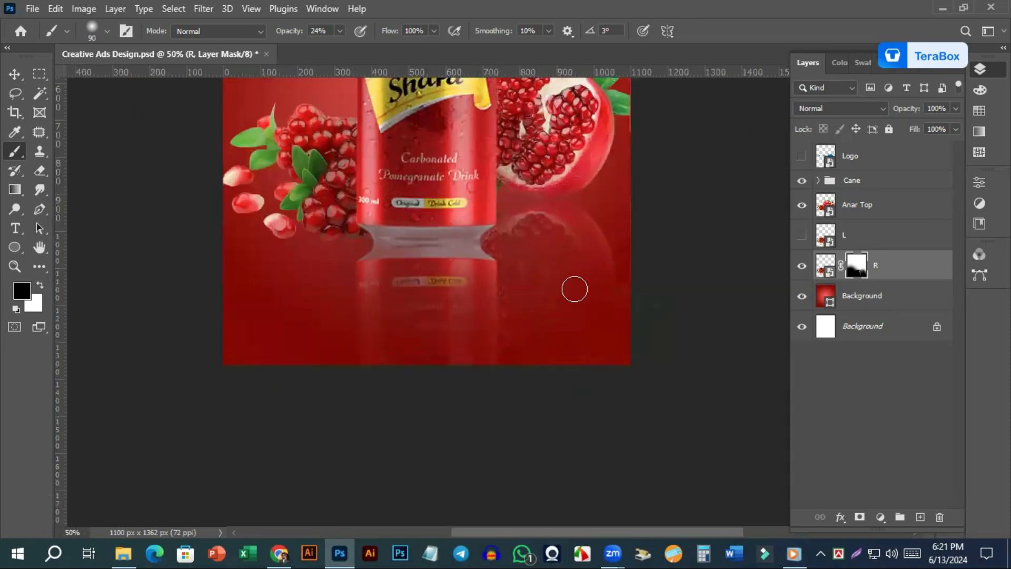
Show layer L and add a layer mask to it
{"action": "left_click", "coordinate": [817, 241]}
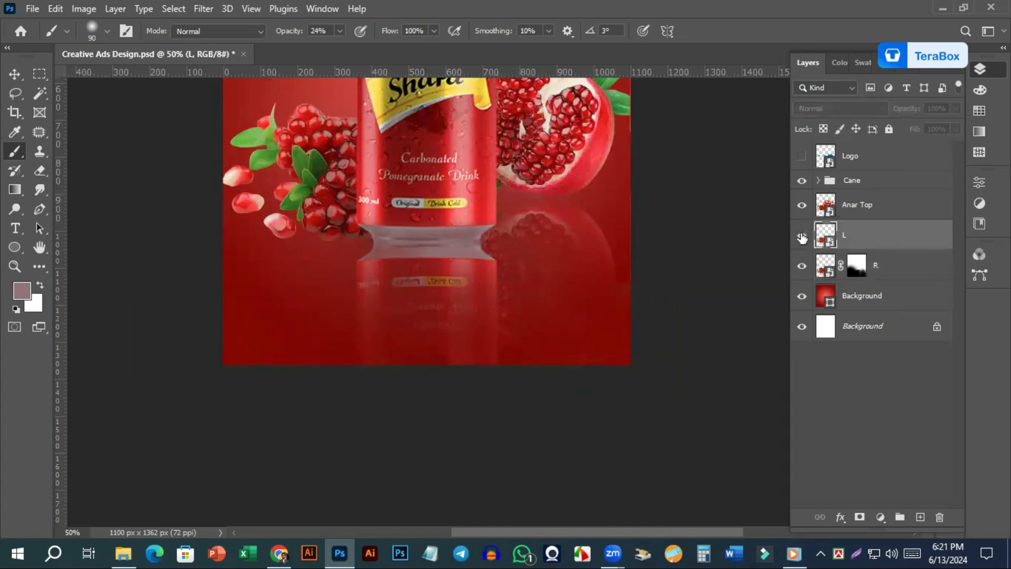
{"action": "left_click", "coordinate": [802, 237]}
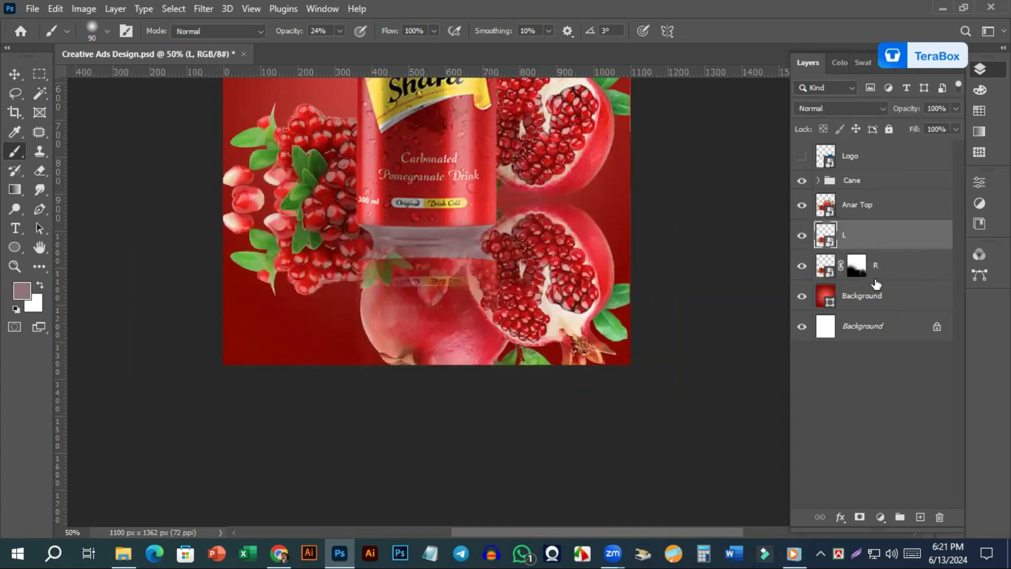
{"action": "left_click", "coordinate": [860, 517]}
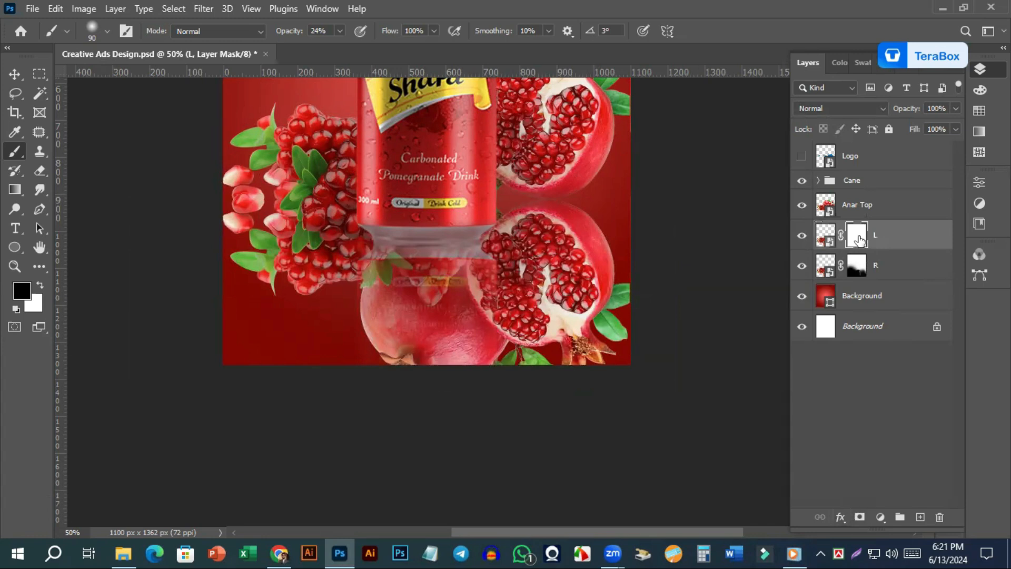
Mask out the pomegranates on layer L beneath and beside the can, painting black at 100% opacity with brush sizes from 400 down to 125 px
{"action": "left_click", "coordinate": [42, 287]}
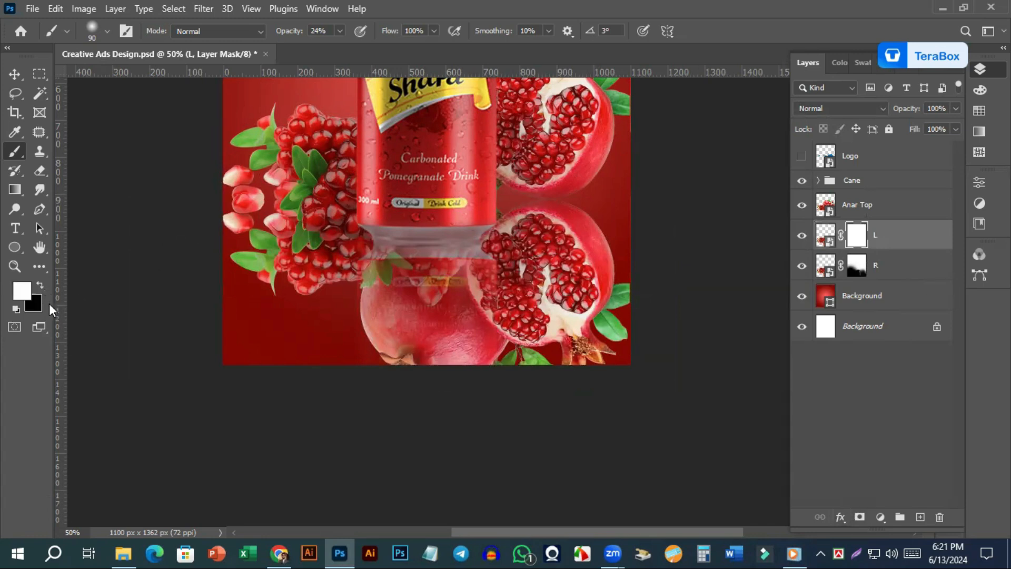
{"action": "left_click", "coordinate": [40, 290]}
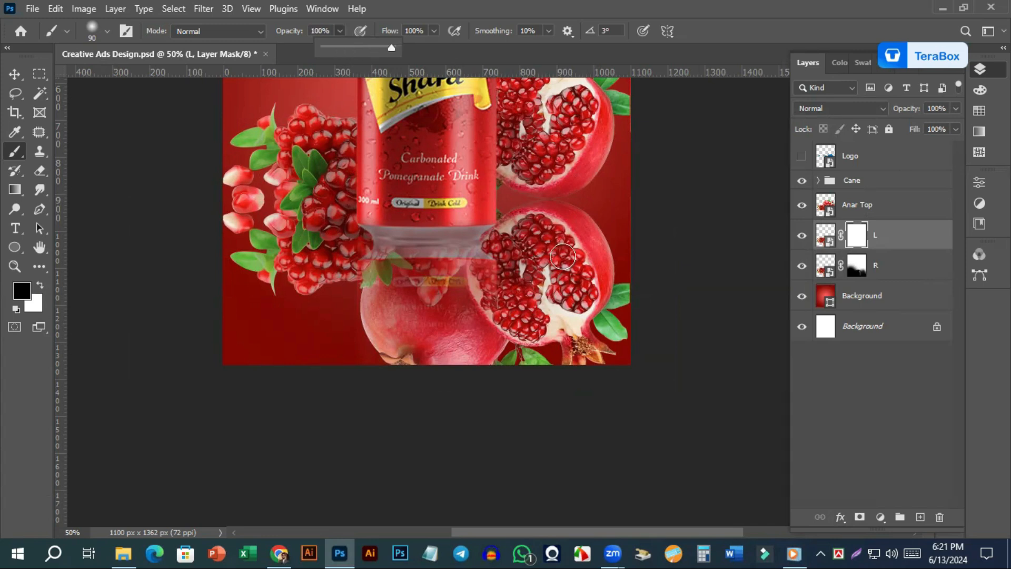
{"action": "key", "text": "bracketright"}
{"action": "key", "text": "bracketright"}
{"action": "key", "text": "bracketright"}
{"action": "key", "text": "bracketright"}
{"action": "key", "text": "bracketright"}
{"action": "key", "text": "bracketright"}
{"action": "key", "text": "bracketright"}
{"action": "key", "text": "bracketright"}
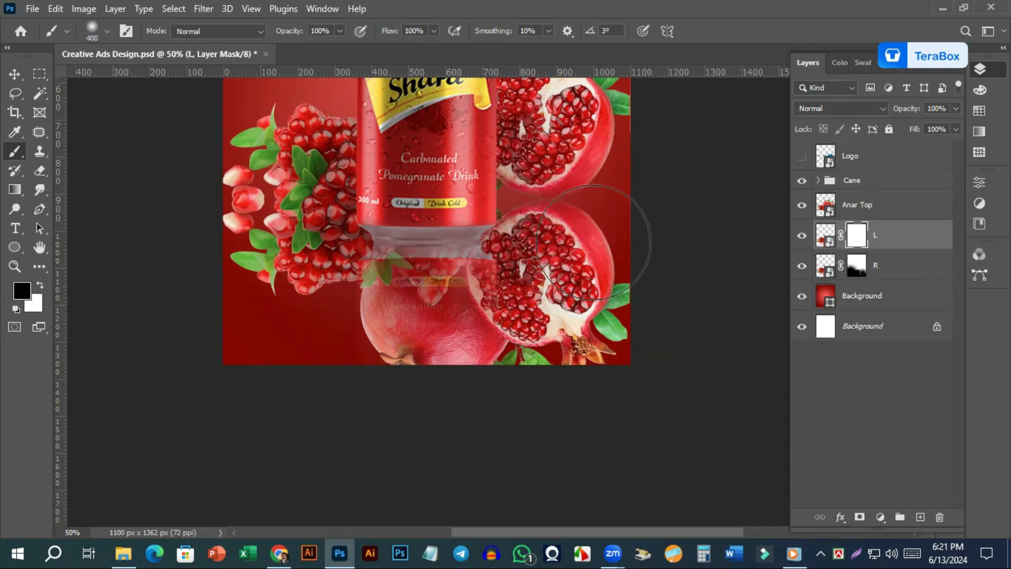
{"action": "mouse_move", "coordinate": [583, 357]}
{"action": "left_mouse_down"}
{"action": "mouse_move", "coordinate": [576, 242]}
{"action": "mouse_move", "coordinate": [570, 399]}
{"action": "mouse_move", "coordinate": [578, 266]}
{"action": "mouse_move", "coordinate": [562, 208]}
{"action": "mouse_move", "coordinate": [567, 361]}
{"action": "mouse_move", "coordinate": [575, 374]}
{"action": "mouse_move", "coordinate": [579, 223]}
{"action": "mouse_move", "coordinate": [608, 255]}
{"action": "mouse_move", "coordinate": [614, 375]}
{"action": "mouse_move", "coordinate": [553, 235]}
{"action": "mouse_move", "coordinate": [543, 394]}
{"action": "mouse_move", "coordinate": [509, 250]}
{"action": "mouse_move", "coordinate": [503, 391]}
{"action": "mouse_move", "coordinate": [492, 247]}
{"action": "mouse_move", "coordinate": [465, 425]}
{"action": "mouse_move", "coordinate": [456, 288]}
{"action": "mouse_move", "coordinate": [429, 398]}
{"action": "mouse_move", "coordinate": [426, 263]}
{"action": "mouse_move", "coordinate": [414, 421]}
{"action": "mouse_move", "coordinate": [425, 256]}
{"action": "mouse_move", "coordinate": [435, 264]}
{"action": "mouse_move", "coordinate": [420, 376]}
{"action": "left_mouse_up"}
{"action": "key", "text": "bracketleft"}
{"action": "key", "text": "bracketleft"}
{"action": "key", "text": "bracketleft"}
{"action": "key", "text": "bracketleft"}
{"action": "key", "text": "bracketleft"}
{"action": "key", "text": "bracketleft"}
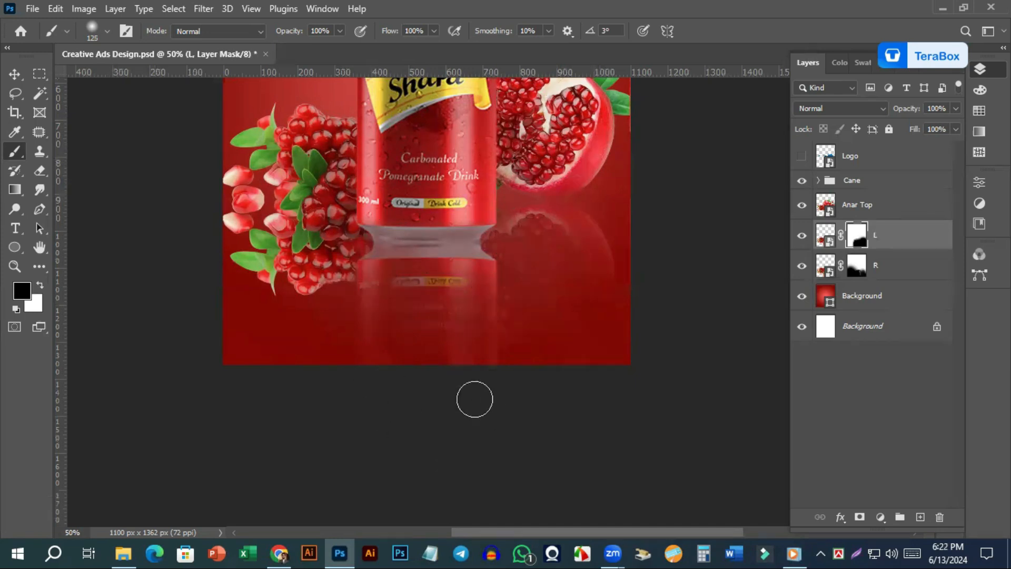
Move layer L's flipped seed cluster down so it mirrors the left seeds directly beneath them
{"action": "left_click", "coordinate": [802, 238]}
{"action": "left_click", "coordinate": [19, 77]}
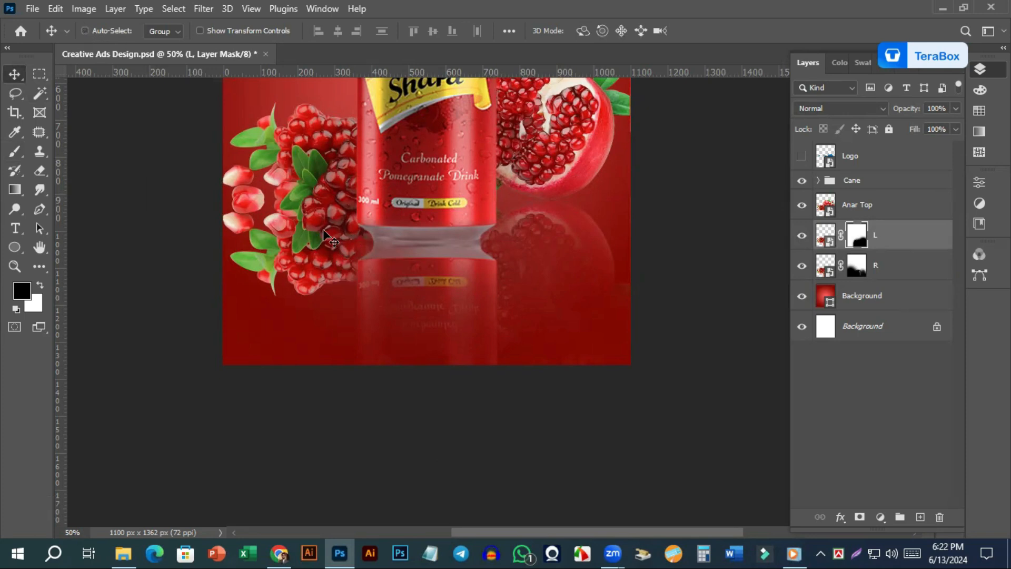
{"action": "left_click_drag", "start_coordinate": [322, 233], "coordinate": [321, 317]}
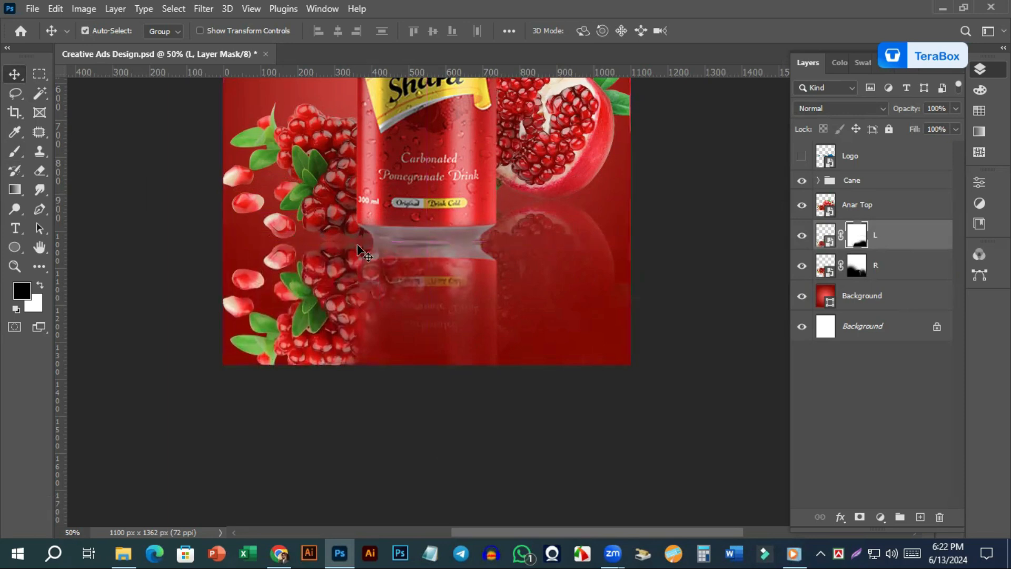
{"action": "key", "text": "ctrl+plus"}
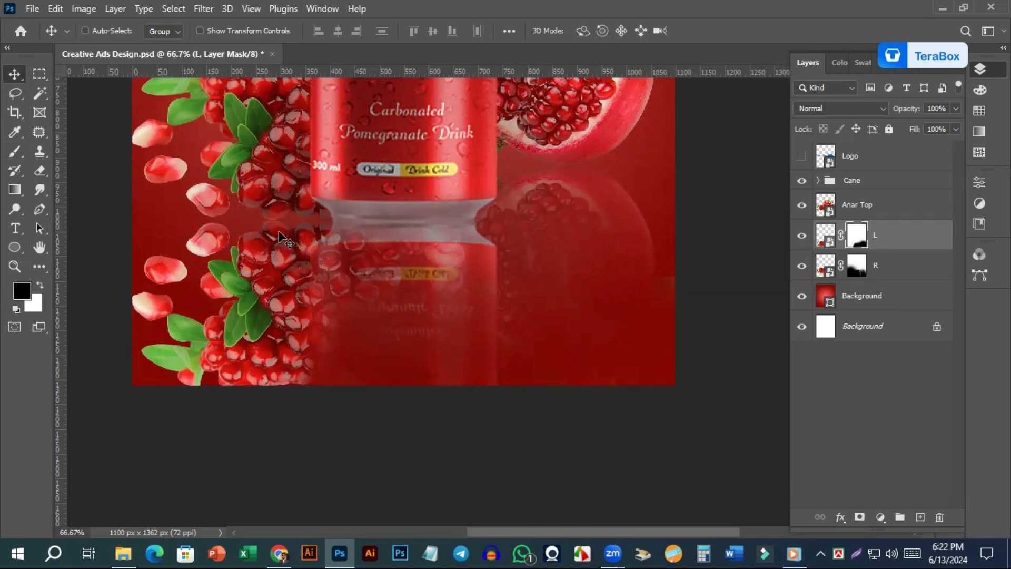
{"action": "key", "text": "ctrl+minus"}
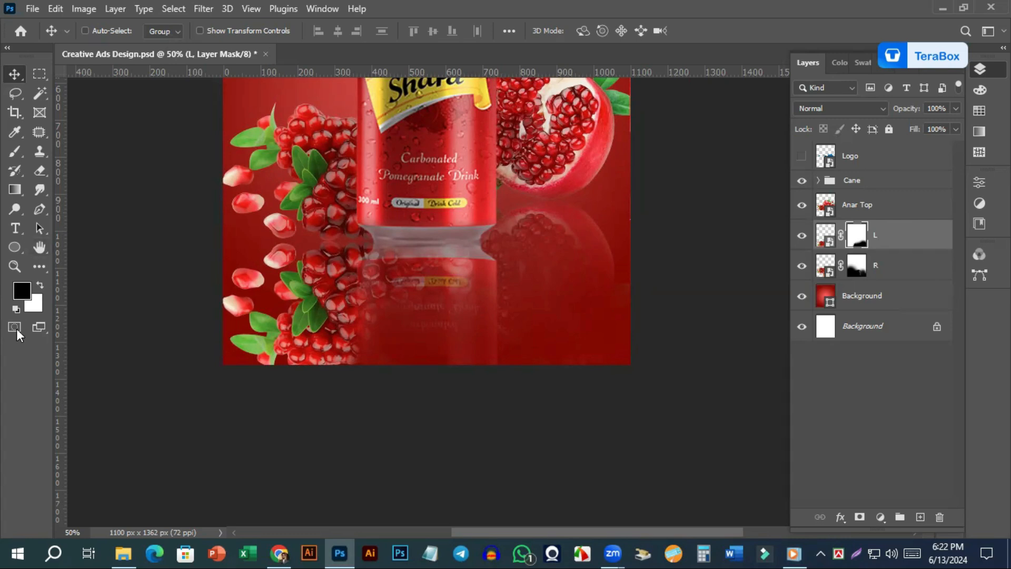
Paint black on layer L's mask to remove the leftover seeds overlapping the can's reflection, using a 125 px brush at 100% opacity
{"action": "left_click", "coordinate": [15, 152]}
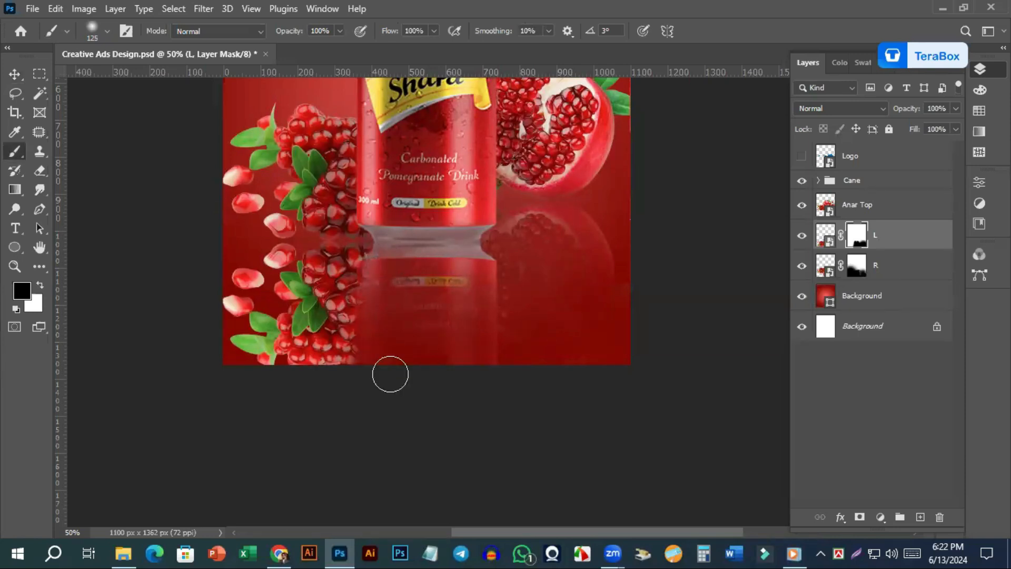
{"action": "left_click_drag", "start_coordinate": [398, 244], "coordinate": [377, 278]}
{"action": "left_click_drag", "start_coordinate": [372, 342], "coordinate": [381, 401]}
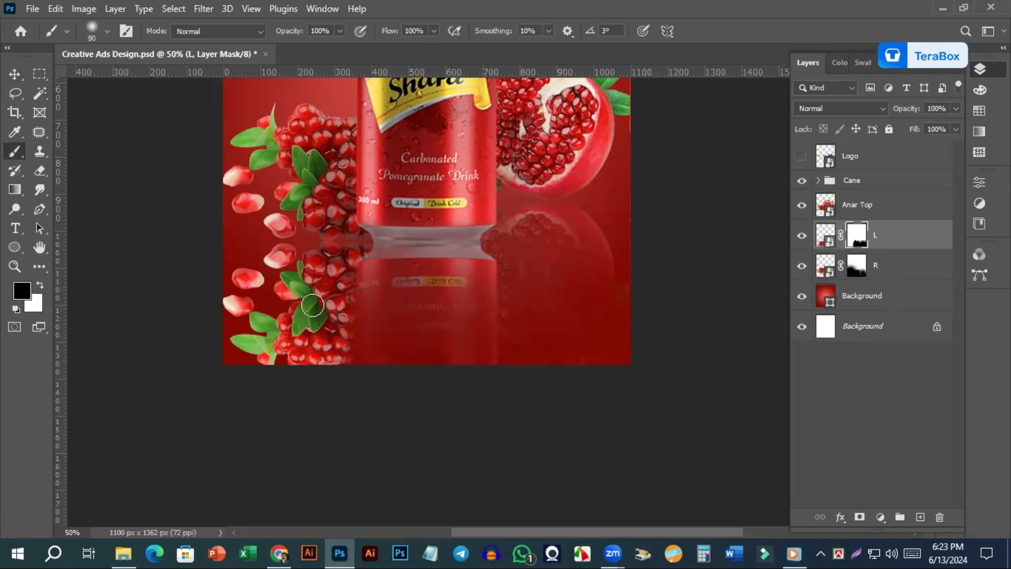
Set the mask brush to 150 px with 18% opacity
{"action": "key", "text": "bracketright"}
{"action": "key", "text": "bracketright"}
{"action": "key", "text": "bracketright"}
{"action": "left_click", "coordinate": [339, 30]}
{"action": "left_click_drag", "start_coordinate": [286, 51], "coordinate": [284, 51]}
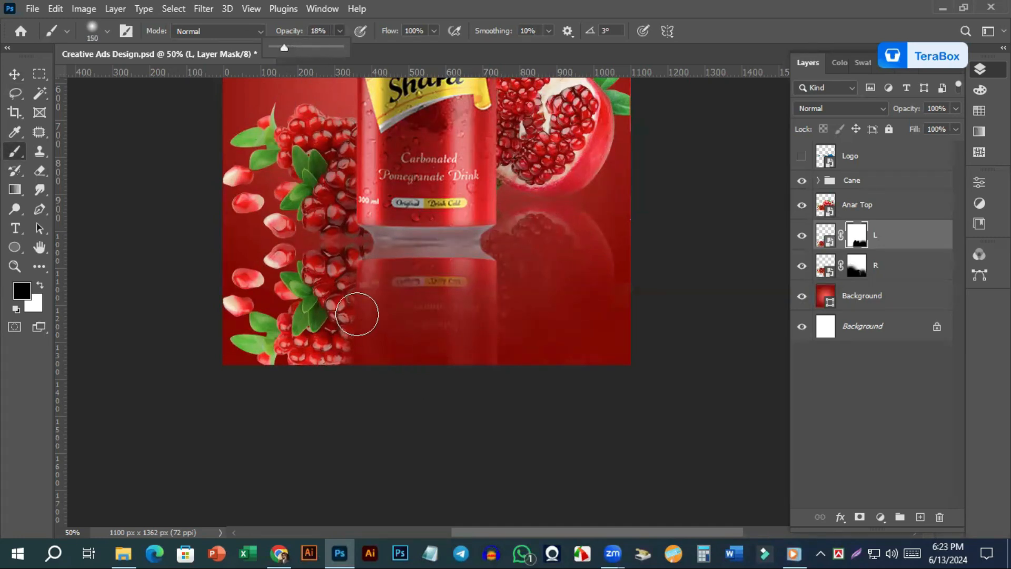
{"action": "key", "text": "x"}
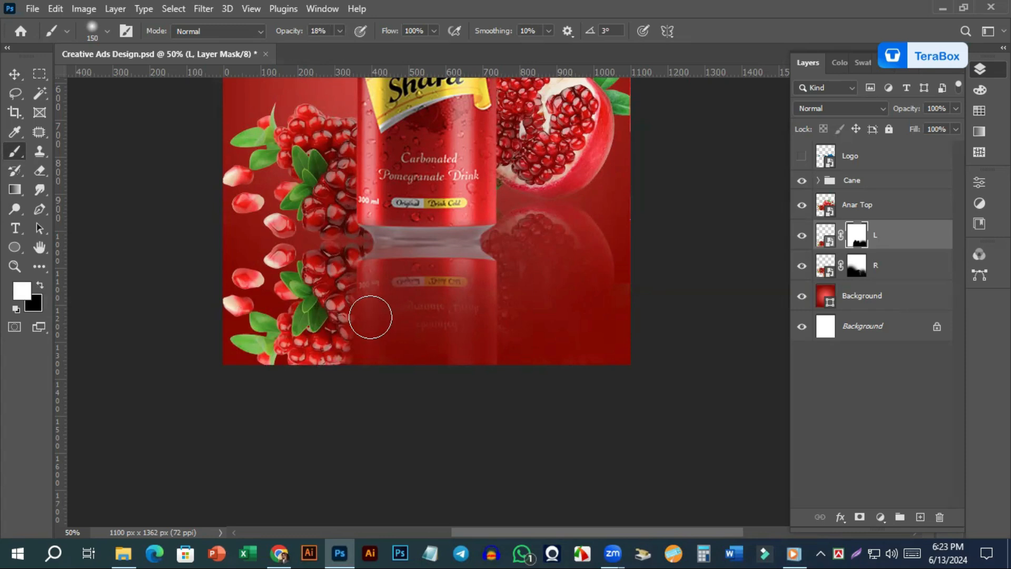
{"action": "key", "text": "bracketleft"}
{"action": "key", "text": "bracketleft"}
{"action": "key", "text": "bracketleft"}
{"action": "left_click", "coordinate": [339, 31]}
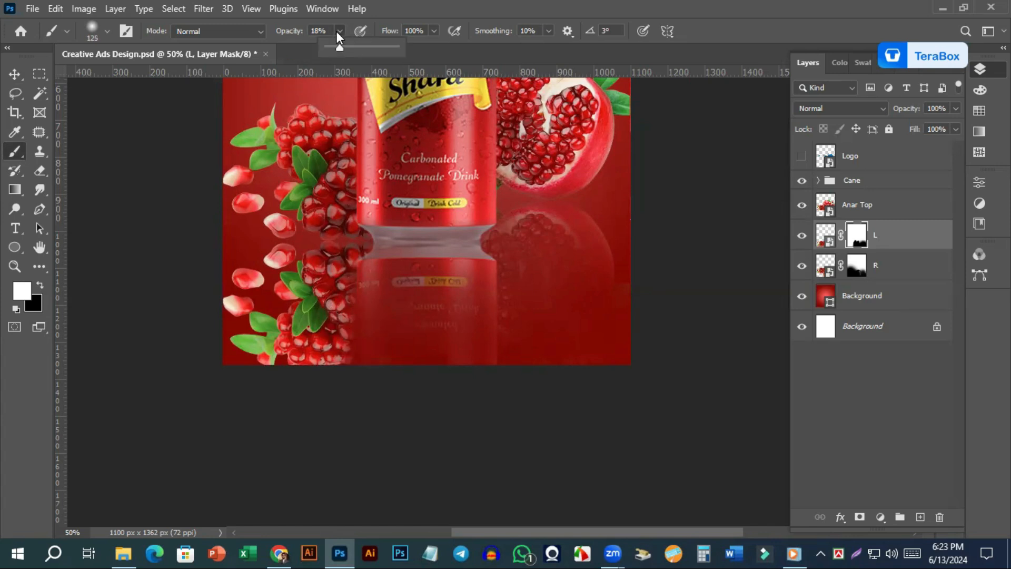
{"action": "left_click", "coordinate": [41, 285]}
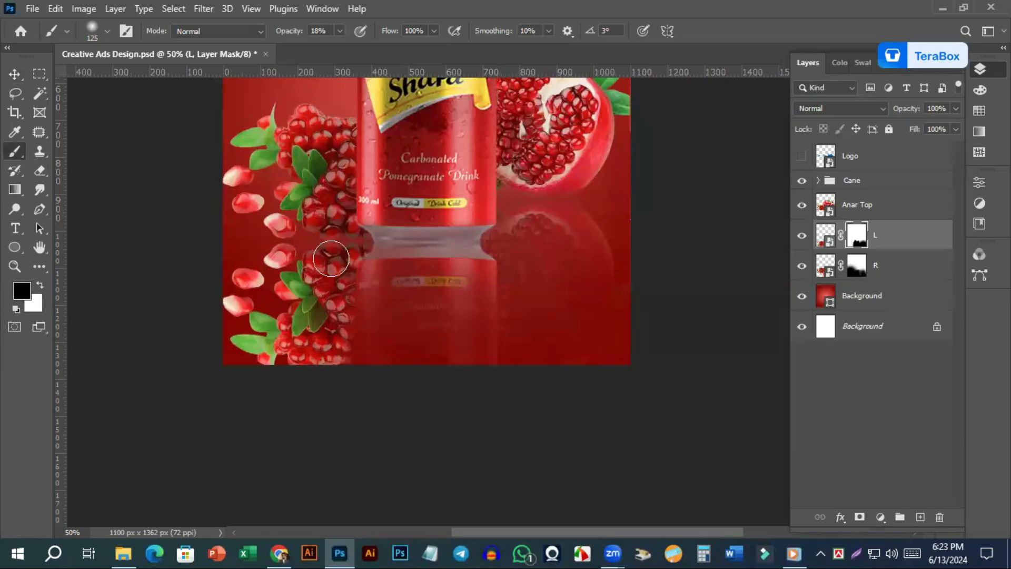
Fade the left seed cluster's reflection on layer L's mask with a 300 px black brush at 18% opacity
{"action": "key", "text": "bracketright"}
{"action": "key", "text": "bracketright"}
{"action": "key", "text": "bracketright"}
{"action": "key", "text": "bracketright"}
{"action": "key", "text": "bracketright"}
{"action": "mouse_move", "coordinate": [215, 468]}
{"action": "left_mouse_down"}
{"action": "mouse_move", "coordinate": [255, 297]}
{"action": "mouse_move", "coordinate": [221, 383]}
{"action": "mouse_move", "coordinate": [259, 267]}
{"action": "mouse_move", "coordinate": [217, 393]}
{"action": "mouse_move", "coordinate": [261, 266]}
{"action": "mouse_move", "coordinate": [188, 390]}
{"action": "mouse_move", "coordinate": [244, 297]}
{"action": "mouse_move", "coordinate": [281, 287]}
{"action": "mouse_move", "coordinate": [286, 315]}
{"action": "mouse_move", "coordinate": [302, 283]}
{"action": "mouse_move", "coordinate": [278, 388]}
{"action": "mouse_move", "coordinate": [319, 298]}
{"action": "mouse_move", "coordinate": [318, 270]}
{"action": "left_mouse_up"}
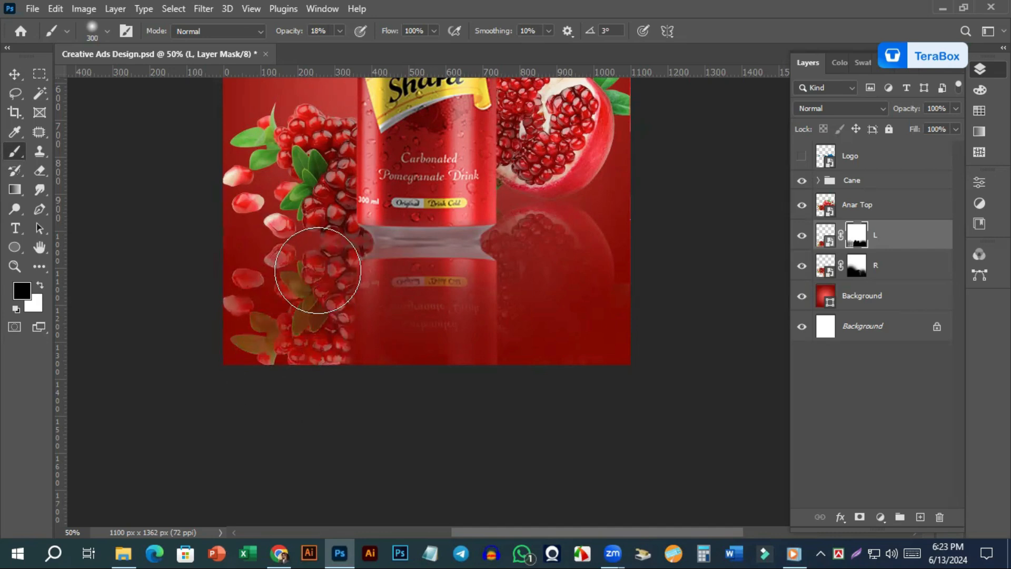
Fade the reflected seeds just below the left cluster further on layer L's mask with a smaller 125 px brush
{"action": "key", "text": "bracketleft"}
{"action": "key", "text": "bracketleft"}
{"action": "key", "text": "bracketleft"}
{"action": "key", "text": "bracketleft"}
{"action": "key", "text": "bracketleft"}
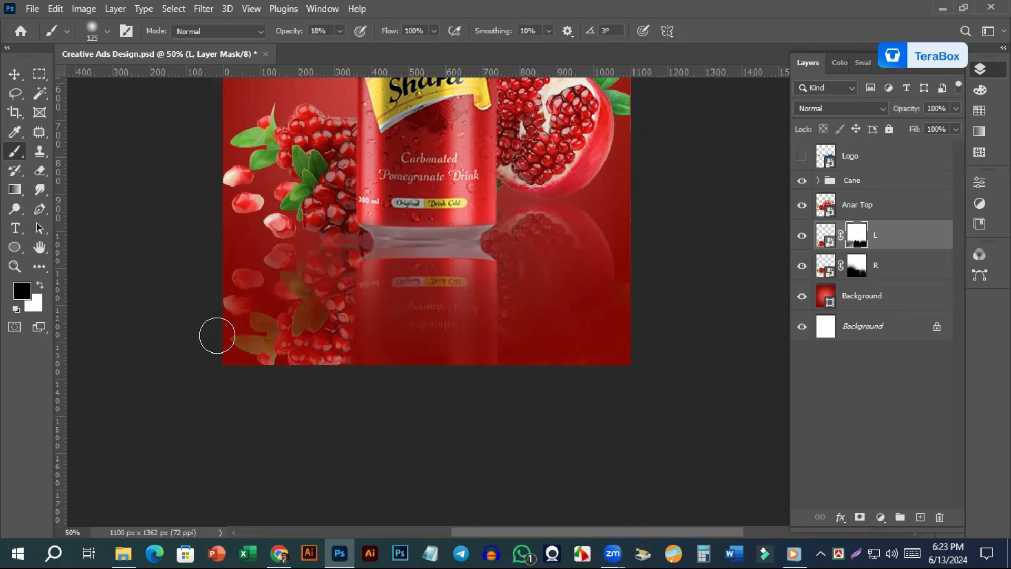
{"action": "mouse_move", "coordinate": [328, 256]}
{"action": "left_mouse_down"}
{"action": "mouse_move", "coordinate": [338, 267]}
{"action": "mouse_move", "coordinate": [311, 390]}
{"action": "mouse_move", "coordinate": [352, 244]}
{"action": "left_mouse_up"}
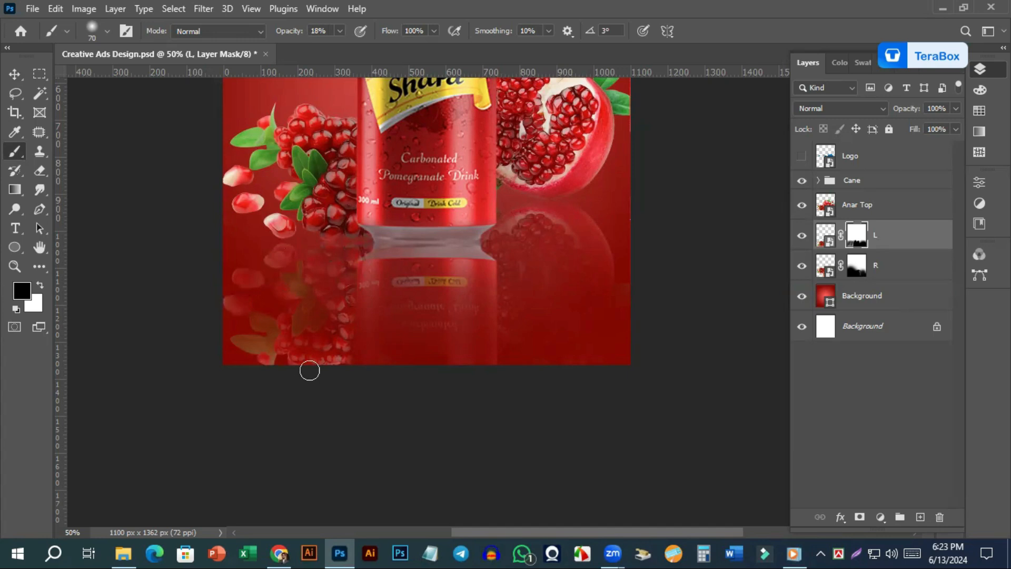
Fade the lower part of the left seed cluster's reflection on layer L's mask with a 250 px black brush at 18% opacity
{"action": "key", "text": "bracketright"}
{"action": "key", "text": "bracketright"}
{"action": "key", "text": "bracketright"}
{"action": "key", "text": "bracketright"}
{"action": "key", "text": "bracketright"}
{"action": "key", "text": "bracketright"}
{"action": "key", "text": "bracketright"}
{"action": "key", "text": "bracketright"}
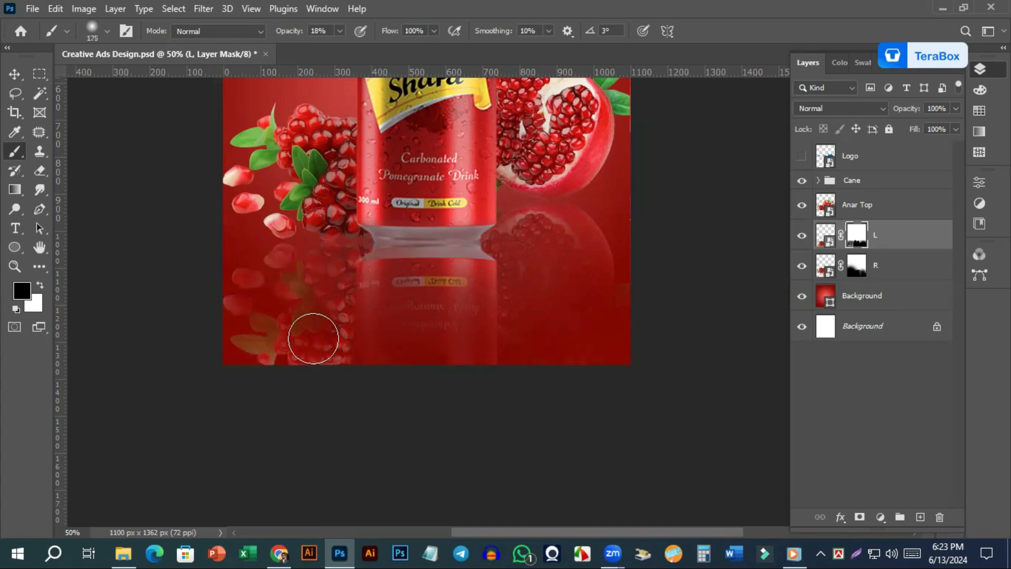
{"action": "mouse_move", "coordinate": [269, 297]}
{"action": "left_mouse_down"}
{"action": "mouse_move", "coordinate": [285, 380]}
{"action": "mouse_move", "coordinate": [309, 345]}
{"action": "mouse_move", "coordinate": [333, 337]}
{"action": "mouse_move", "coordinate": [286, 412]}
{"action": "mouse_move", "coordinate": [282, 390]}
{"action": "mouse_move", "coordinate": [209, 423]}
{"action": "mouse_move", "coordinate": [214, 331]}
{"action": "mouse_move", "coordinate": [232, 375]}
{"action": "mouse_move", "coordinate": [244, 341]}
{"action": "mouse_move", "coordinate": [275, 341]}
{"action": "mouse_move", "coordinate": [279, 414]}
{"action": "mouse_move", "coordinate": [322, 306]}
{"action": "mouse_move", "coordinate": [309, 405]}
{"action": "mouse_move", "coordinate": [313, 377]}
{"action": "mouse_move", "coordinate": [328, 374]}
{"action": "mouse_move", "coordinate": [334, 326]}
{"action": "mouse_move", "coordinate": [269, 450]}
{"action": "mouse_move", "coordinate": [282, 340]}
{"action": "mouse_move", "coordinate": [270, 410]}
{"action": "mouse_move", "coordinate": [248, 405]}
{"action": "mouse_move", "coordinate": [324, 319]}
{"action": "mouse_move", "coordinate": [308, 376]}
{"action": "mouse_move", "coordinate": [325, 296]}
{"action": "mouse_move", "coordinate": [266, 276]}
{"action": "mouse_move", "coordinate": [223, 327]}
{"action": "left_mouse_up"}
{"action": "key", "text": "ctrl+0"}
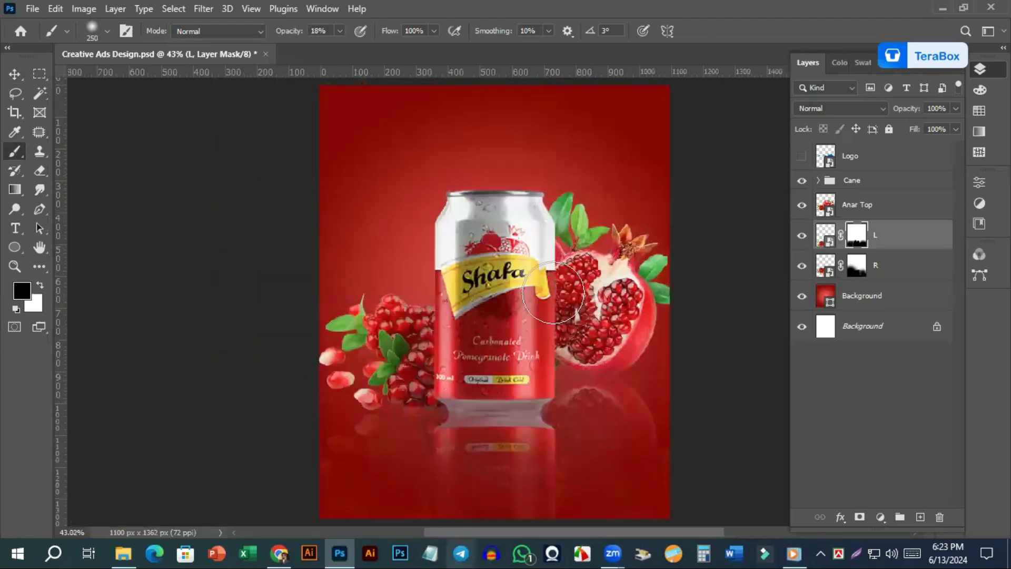
Partly restore the reflection under the left seeds on layer L's mask with a 100 px white brush at 18% opacity
{"action": "scroll", "coordinate": [474, 401], "scroll_direction": "down", "scroll_amount": 3}
{"action": "scroll", "coordinate": [377, 455], "scroll_direction": "down", "scroll_amount": 2}
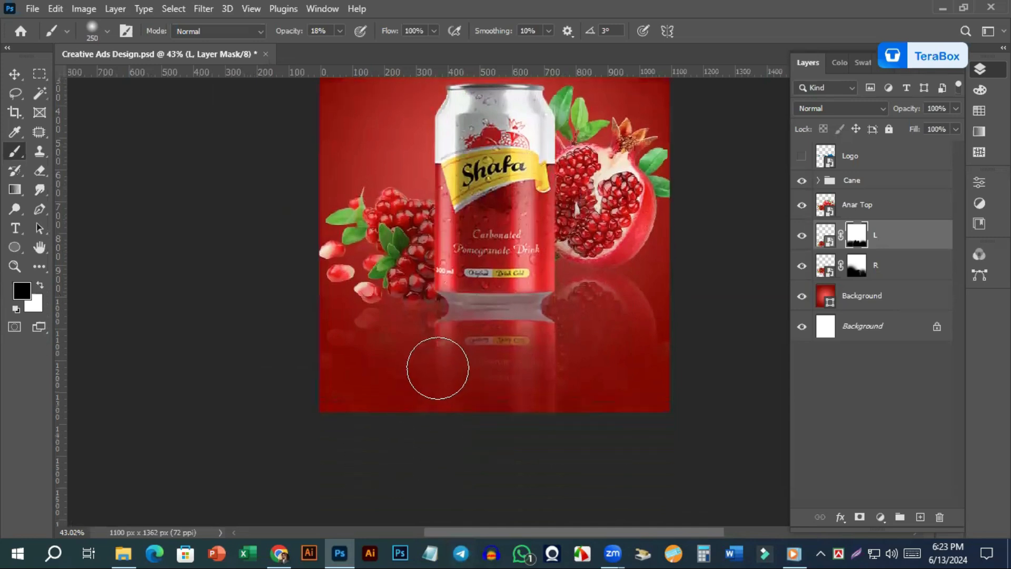
{"action": "key", "text": "bracketleft"}
{"action": "key", "text": "bracketleft"}
{"action": "key", "text": "bracketleft"}
{"action": "key", "text": "bracketleft"}
{"action": "key", "text": "bracketleft"}
{"action": "left_click", "coordinate": [40, 284]}
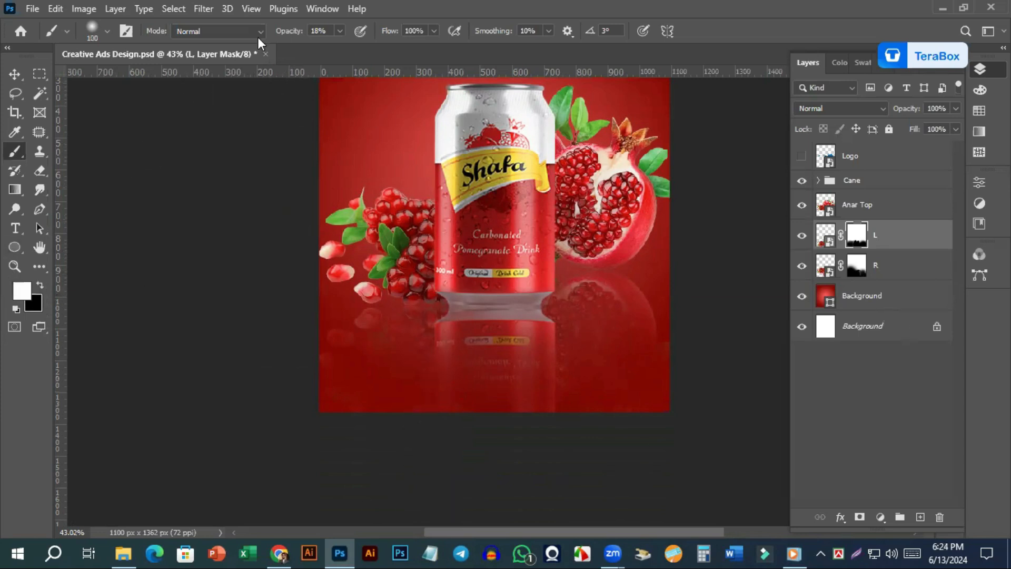
Bring back a faint trace of the lower seed reflections on layer L's mask with a 250 px white brush at 6% opacity
{"action": "left_click", "coordinate": [337, 33]}
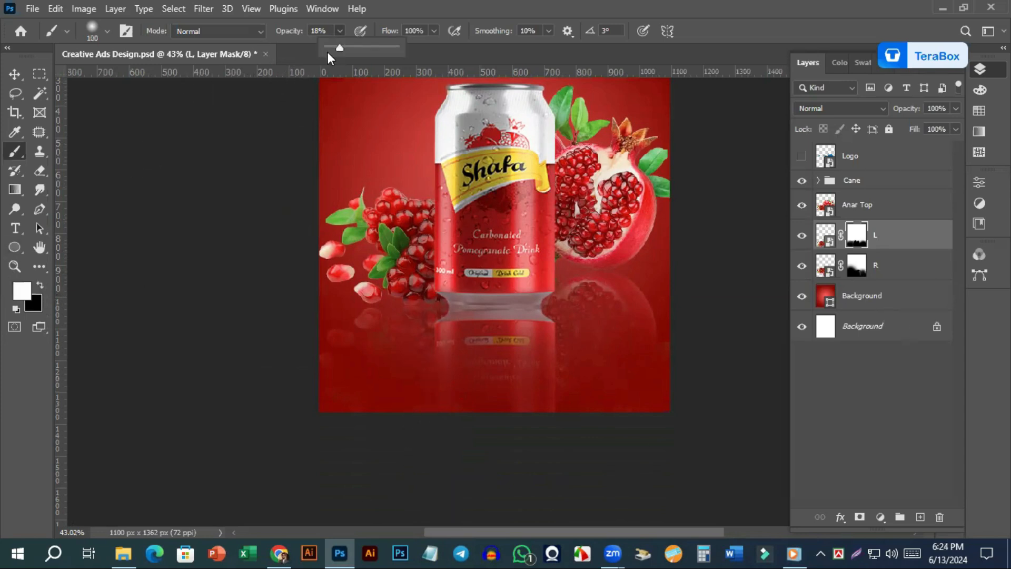
{"action": "left_click", "coordinate": [388, 380]}
{"action": "key", "text": "bracketright"}
{"action": "key", "text": "bracketright"}
{"action": "key", "text": "bracketright"}
{"action": "key", "text": "bracketright"}
{"action": "key", "text": "bracketright"}
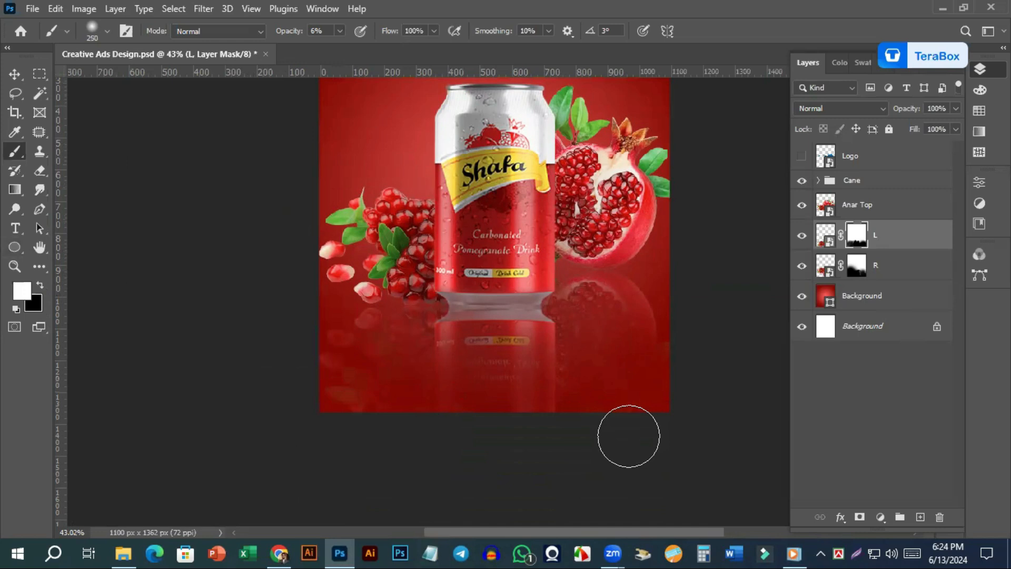
{"action": "key", "text": "ctrl+minus"}
{"action": "key", "text": "ctrl+minus"}
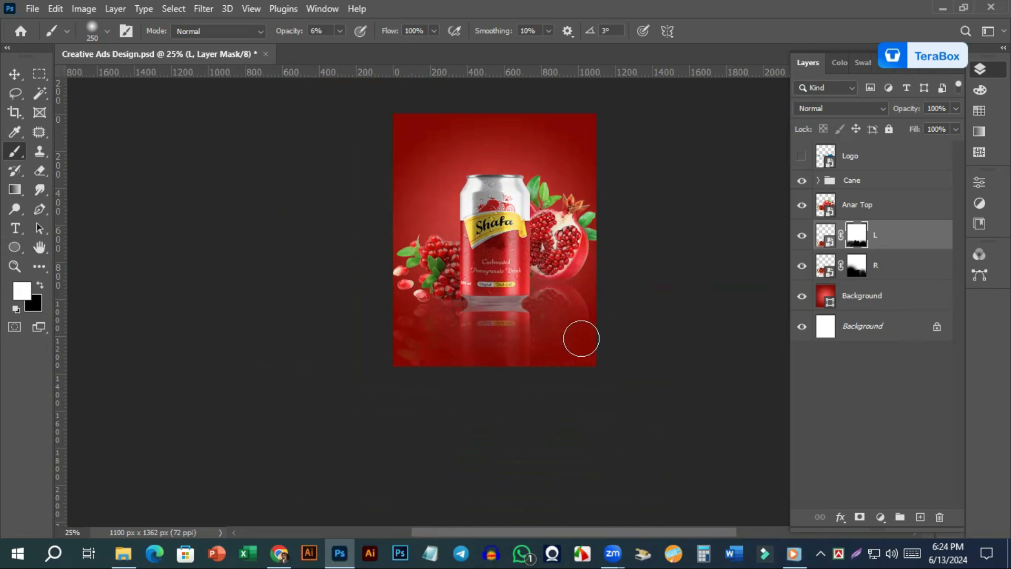
Select the Anar Top layer and toggle its visibility to check which pomegranate artwork it holds
{"action": "left_click", "coordinate": [902, 215]}
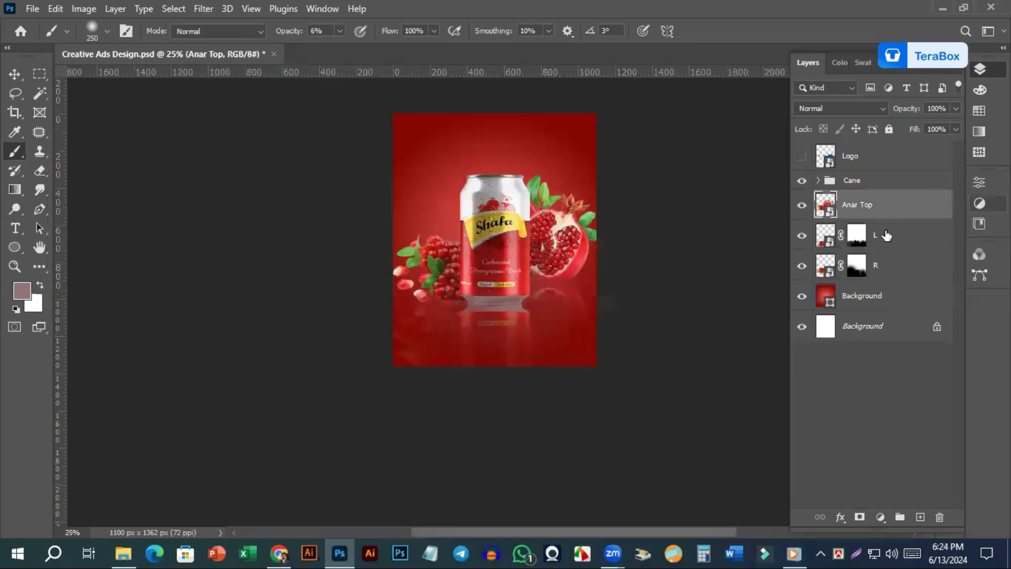
{"action": "key", "text": "ctrl+plus"}
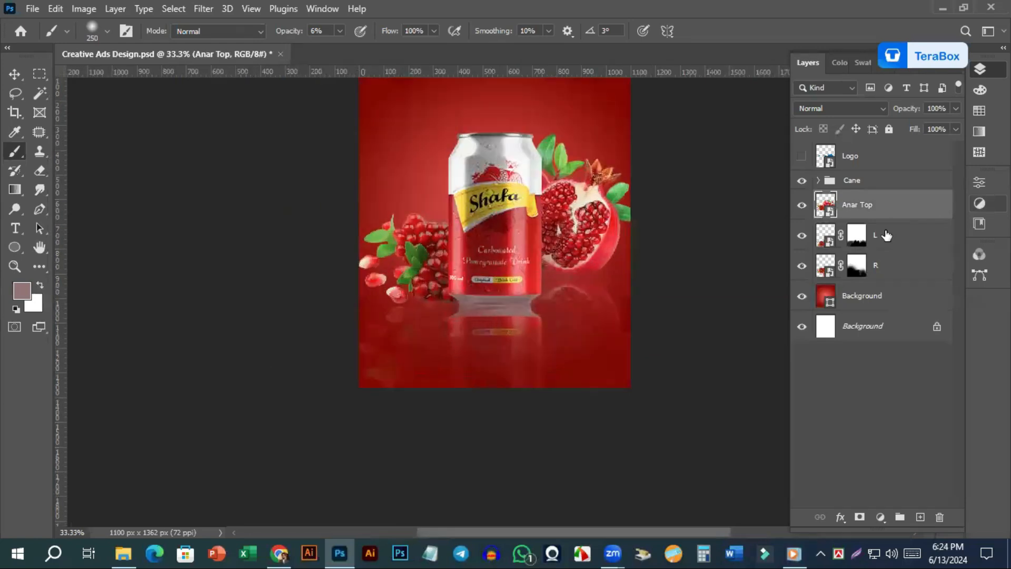
{"action": "key", "text": "ctrl+plus"}
{"action": "scroll", "coordinate": [583, 289], "scroll_direction": "up", "scroll_amount": 1}
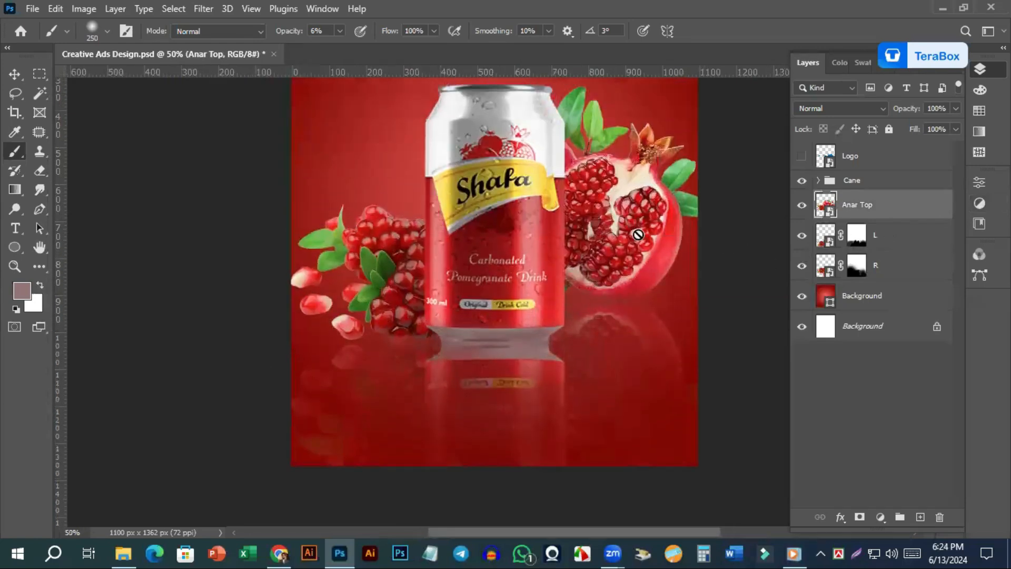
{"action": "scroll", "coordinate": [463, 361], "scroll_direction": "up", "scroll_amount": 1}
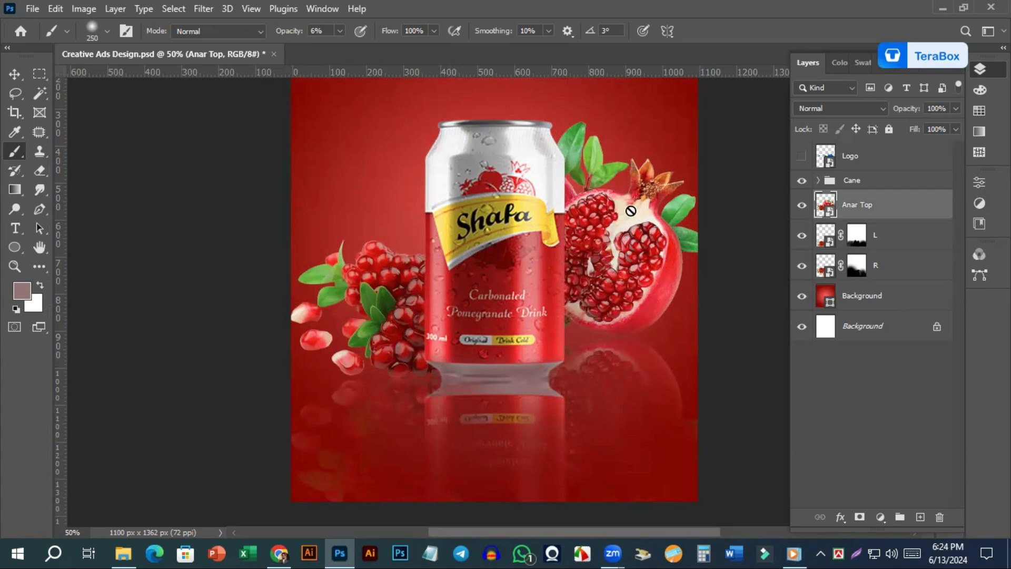
{"action": "left_click", "coordinate": [893, 235]}
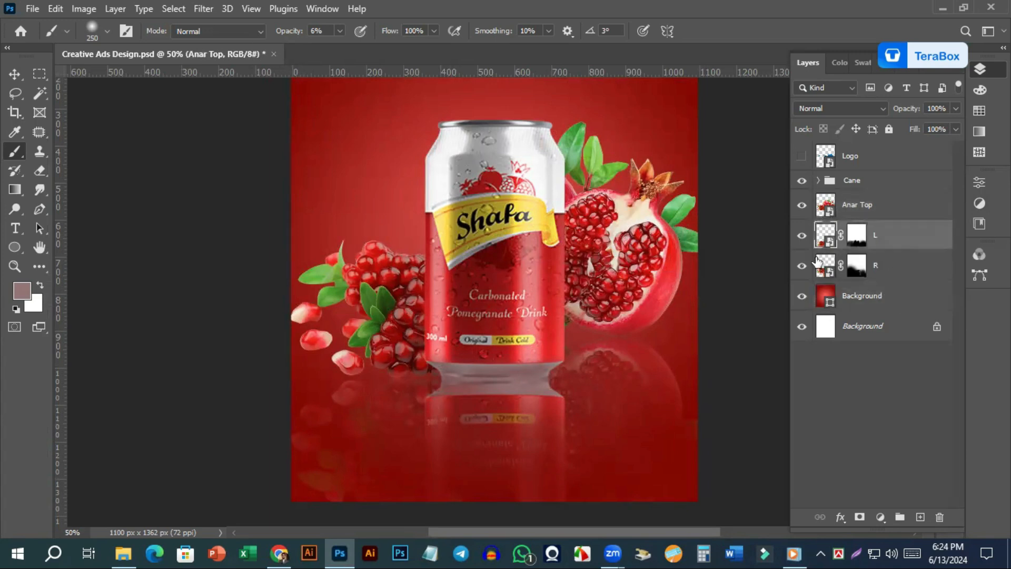
{"action": "left_click", "coordinate": [858, 209]}
{"action": "left_click", "coordinate": [803, 206]}
{"action": "left_click", "coordinate": [802, 206]}
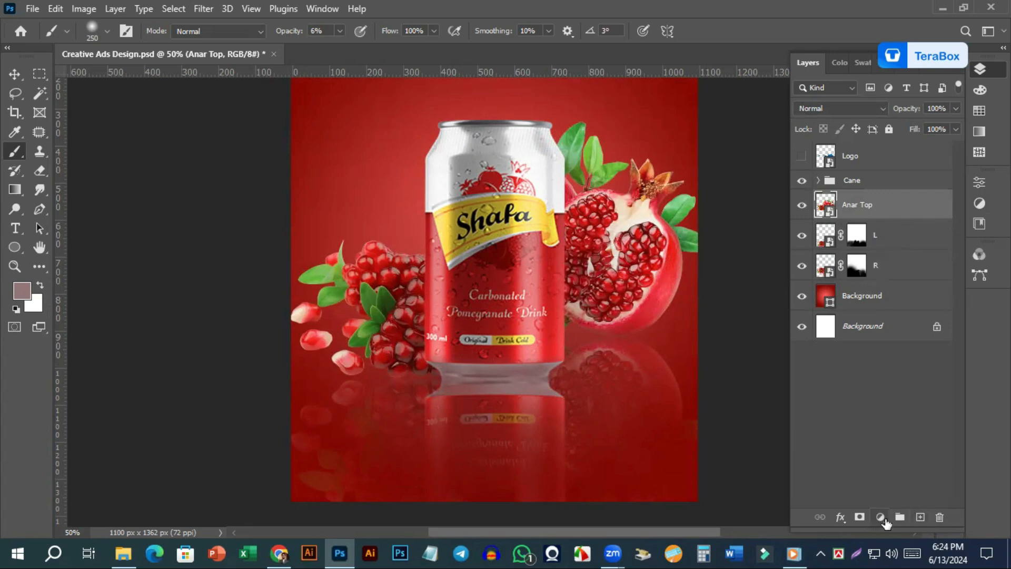
Add a Curves adjustment clipped to the Anar Top layer, with the curve's highlight end lowered to about half output
{"action": "left_click", "coordinate": [885, 521]}
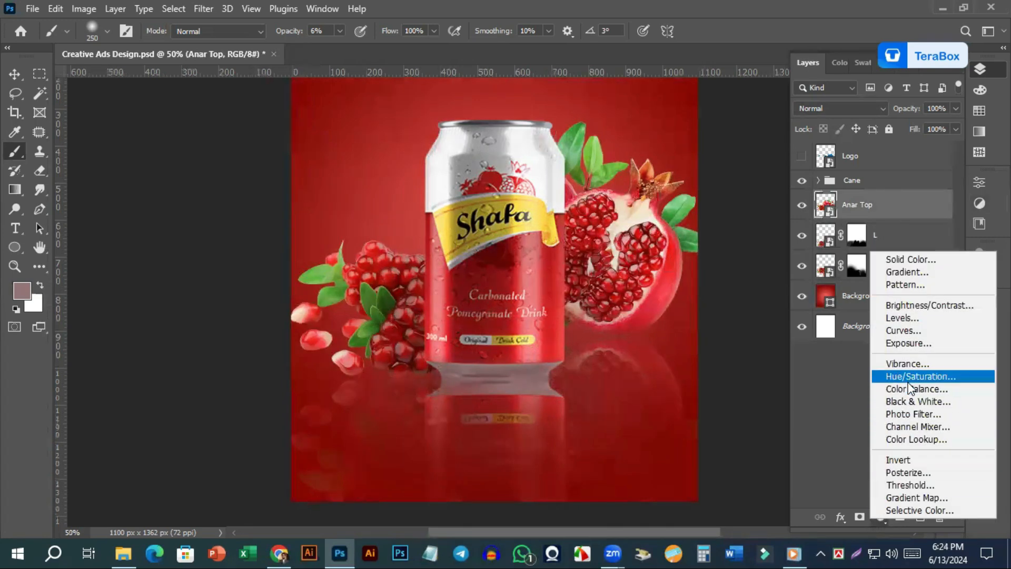
{"action": "left_click", "coordinate": [923, 333]}
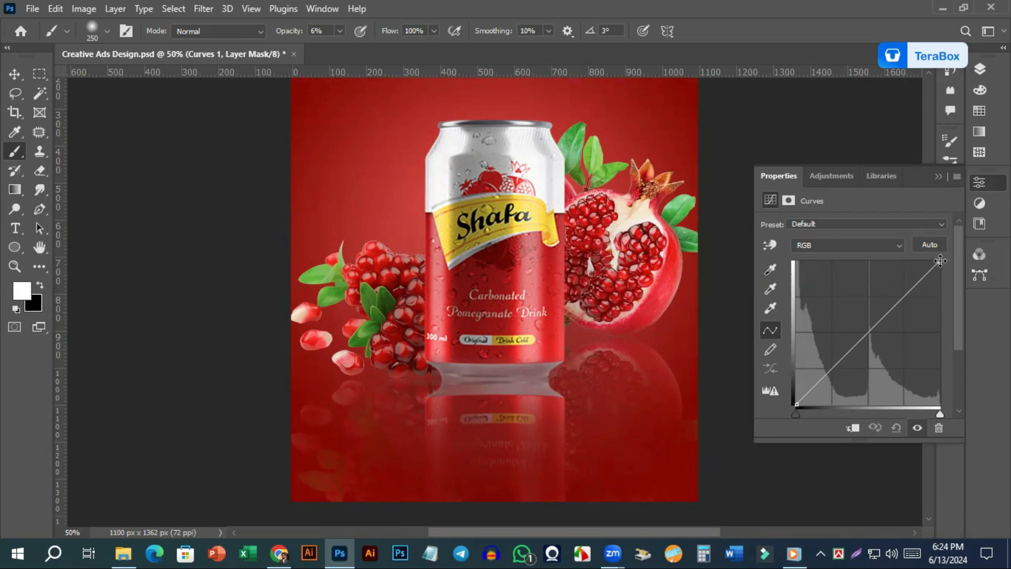
{"action": "left_click_drag", "start_coordinate": [941, 261], "coordinate": [944, 331]}
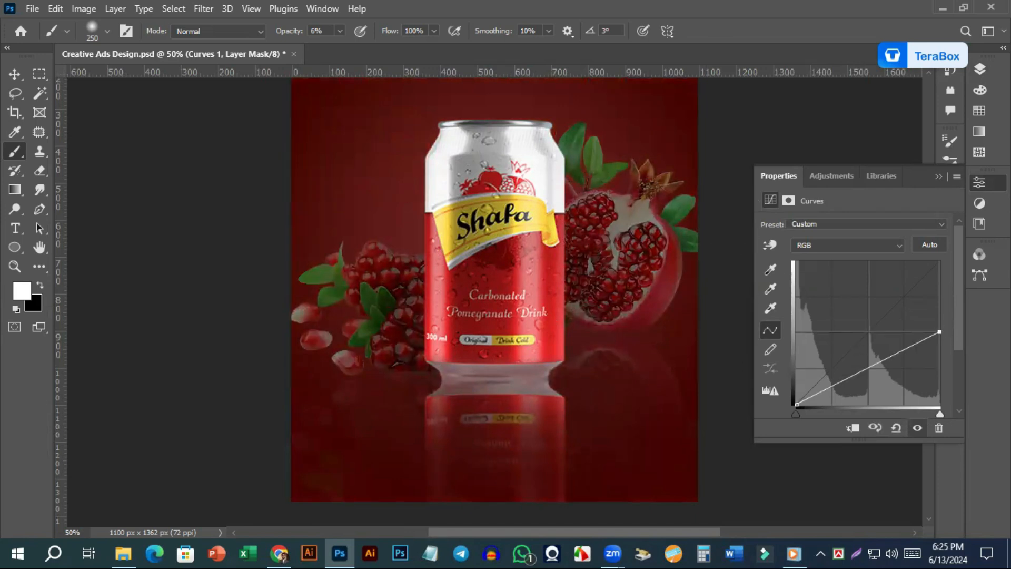
{"action": "left_click", "coordinate": [980, 182]}
{"action": "left_click", "coordinate": [979, 69]}
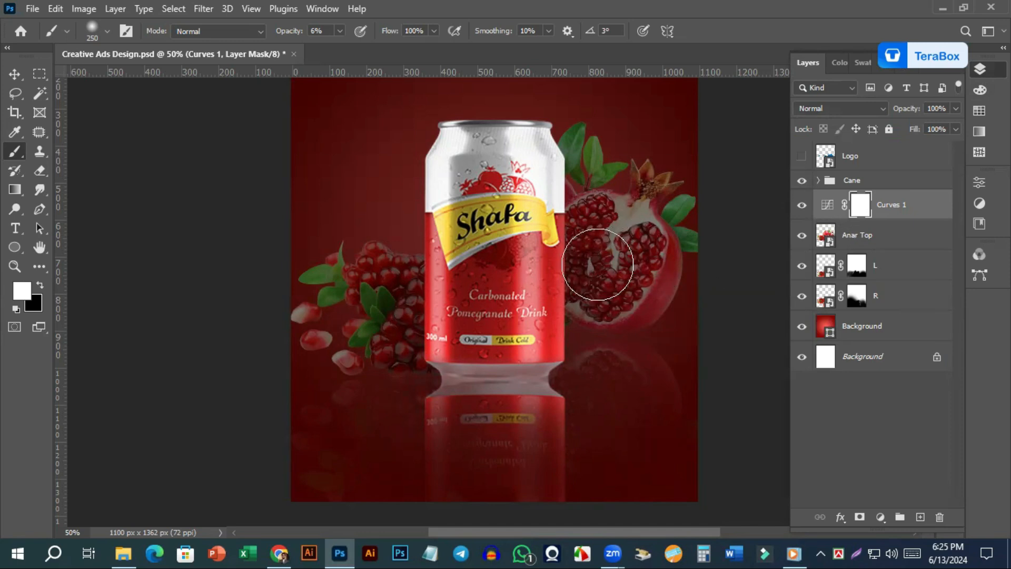
{"action": "left_click", "coordinate": [845, 218], "text": "alt"}
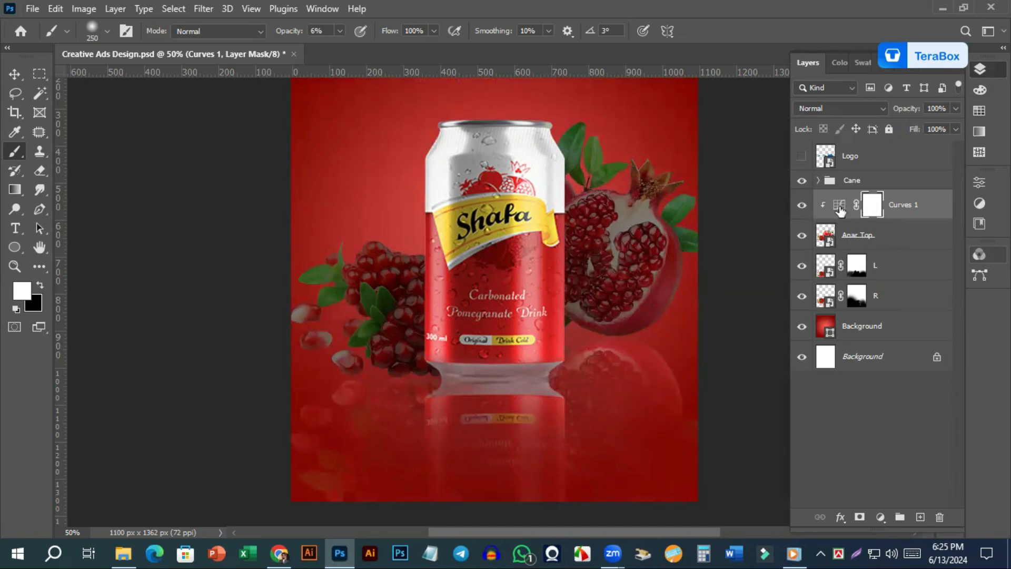
Set the highlight end of the Curves 1 adjustment to about three-quarters output for a milder darkening of the pomegranates
{"action": "double_click", "coordinate": [874, 209]}
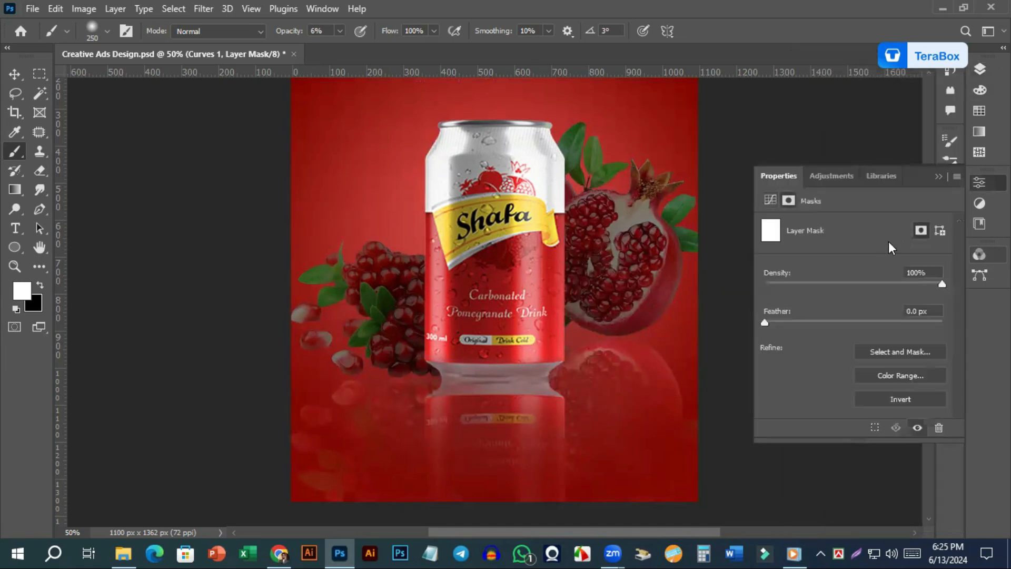
{"action": "left_click", "coordinate": [979, 183]}
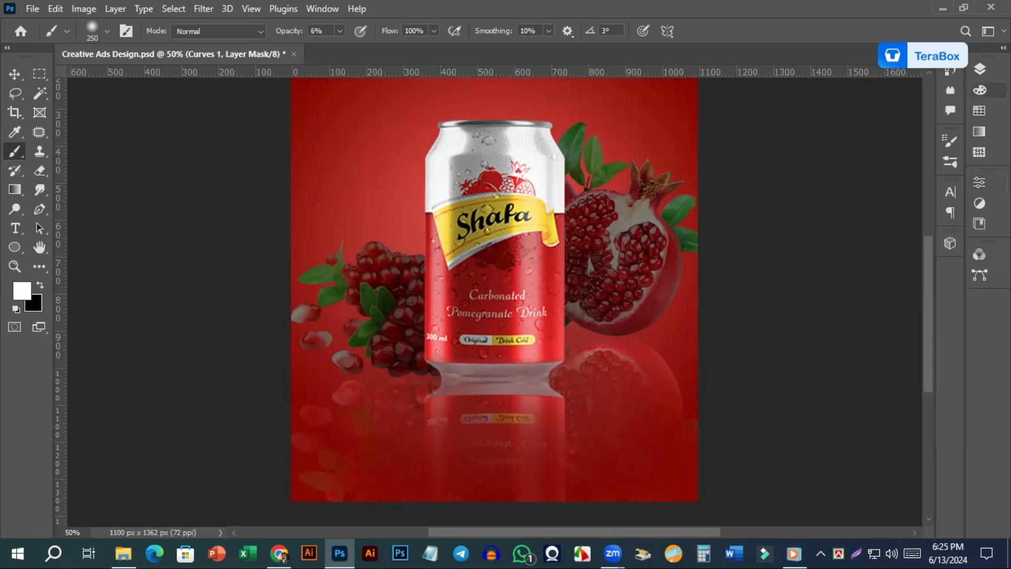
{"action": "left_click", "coordinate": [979, 69]}
{"action": "double_click", "coordinate": [839, 206]}
{"action": "left_click_drag", "start_coordinate": [942, 262], "coordinate": [945, 299]}
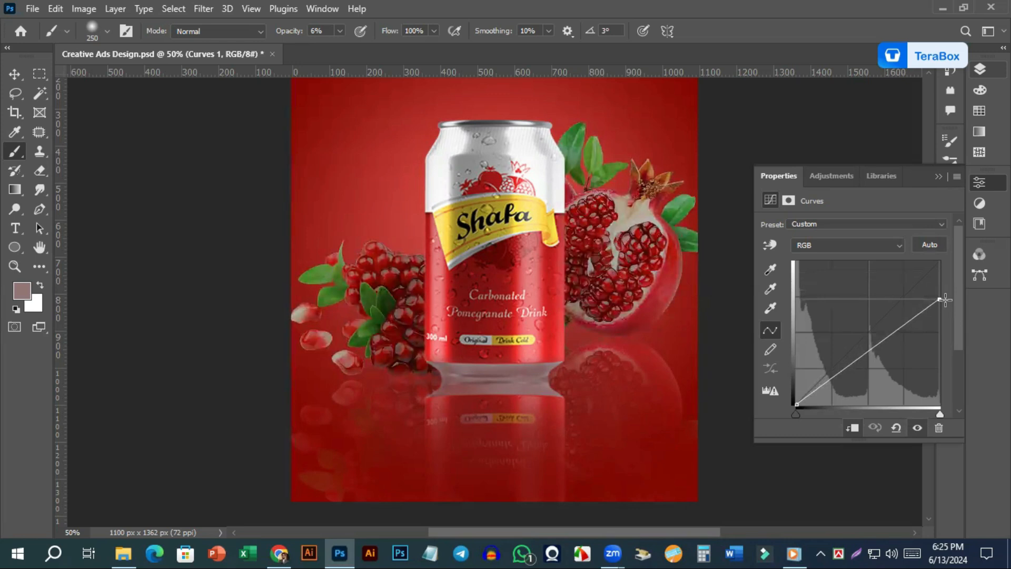
{"action": "left_click", "coordinate": [979, 183]}
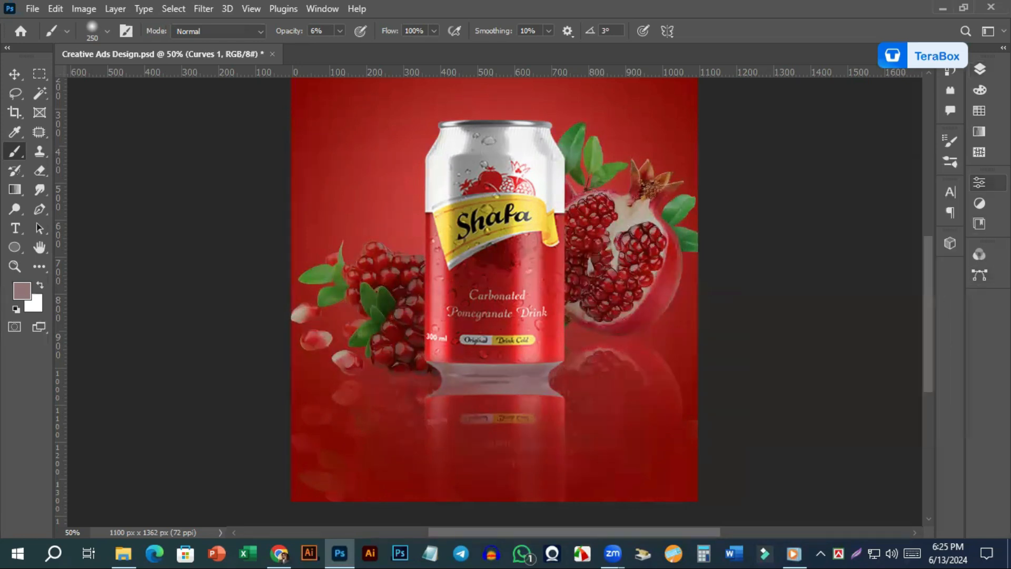
{"action": "left_click", "coordinate": [979, 69]}
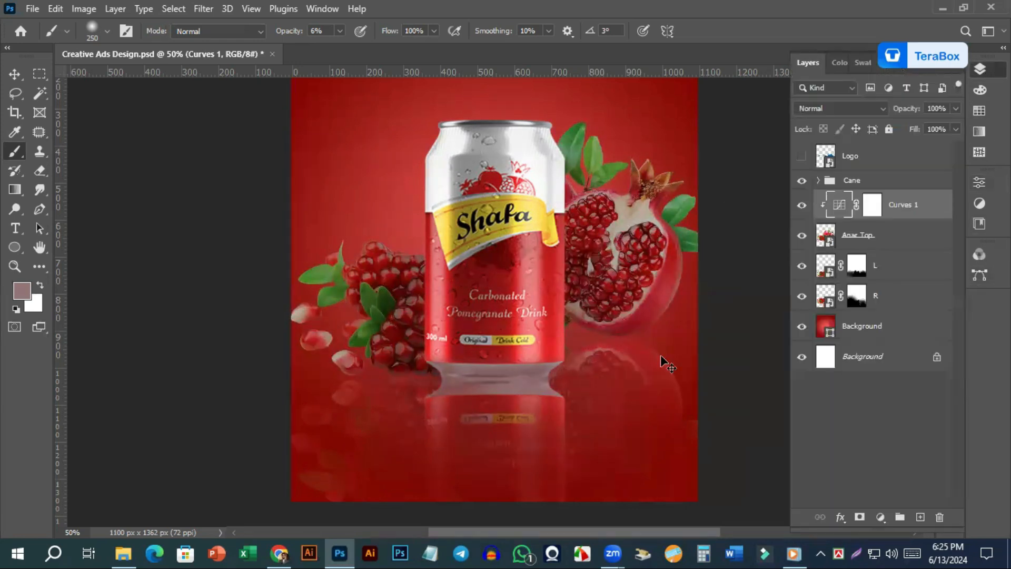
Check the whole composition and save Creative Ads Design.psd
{"action": "key", "text": "ctrl+minus"}
{"action": "key", "text": "ctrl+minus"}
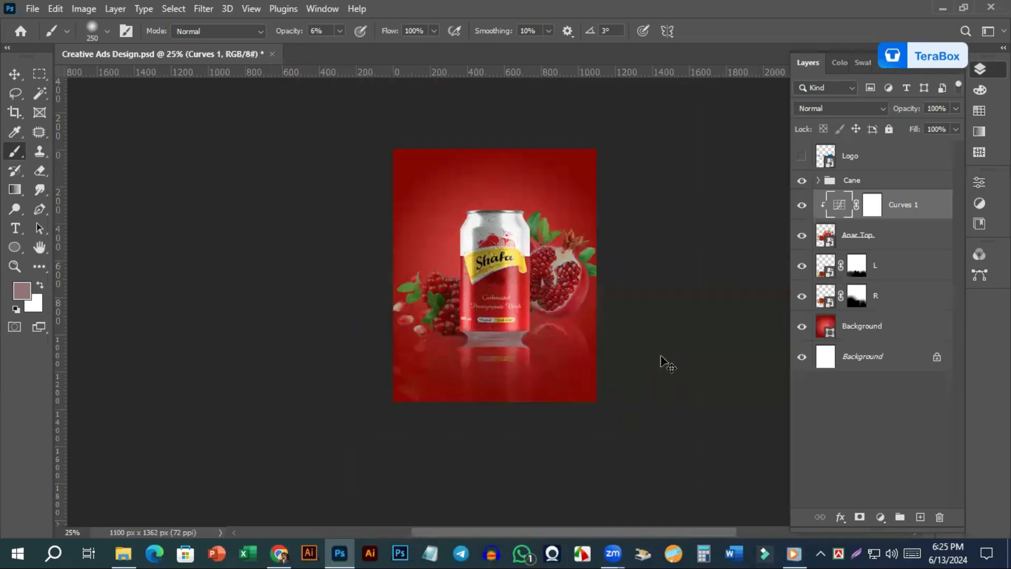
{"action": "key", "text": "ctrl+plus"}
{"action": "key", "text": "ctrl+plus"}
{"action": "key", "text": "ctrl+minus"}
{"action": "left_click", "coordinate": [32, 9]}
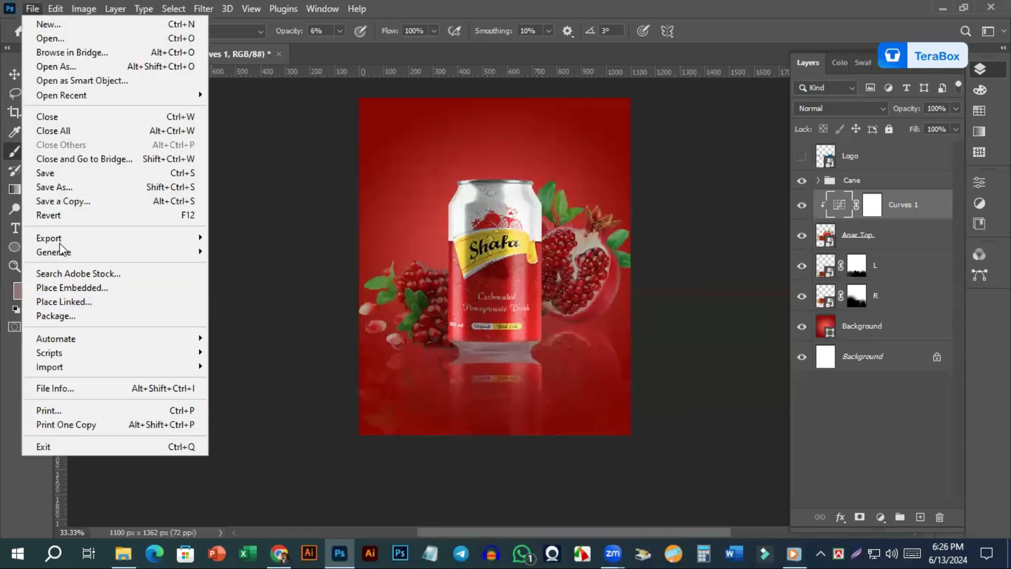
{"action": "left_click", "coordinate": [68, 171]}
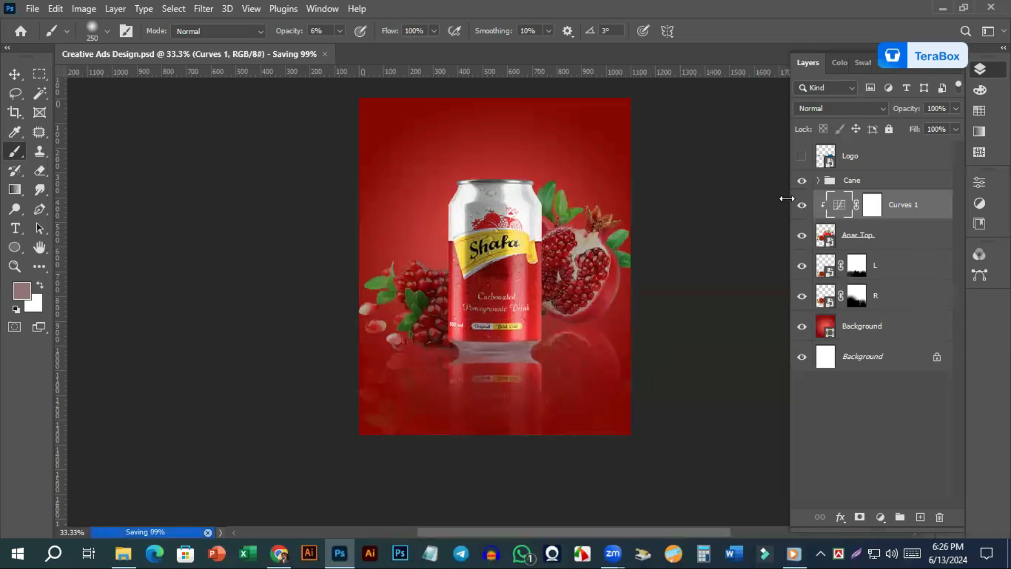
Add a Color Balance adjustment layer directly above the Cane layer inside the Cane group, leaving its sliders at 0
{"action": "left_click", "coordinate": [902, 241]}
{"action": "left_click", "coordinate": [896, 270]}
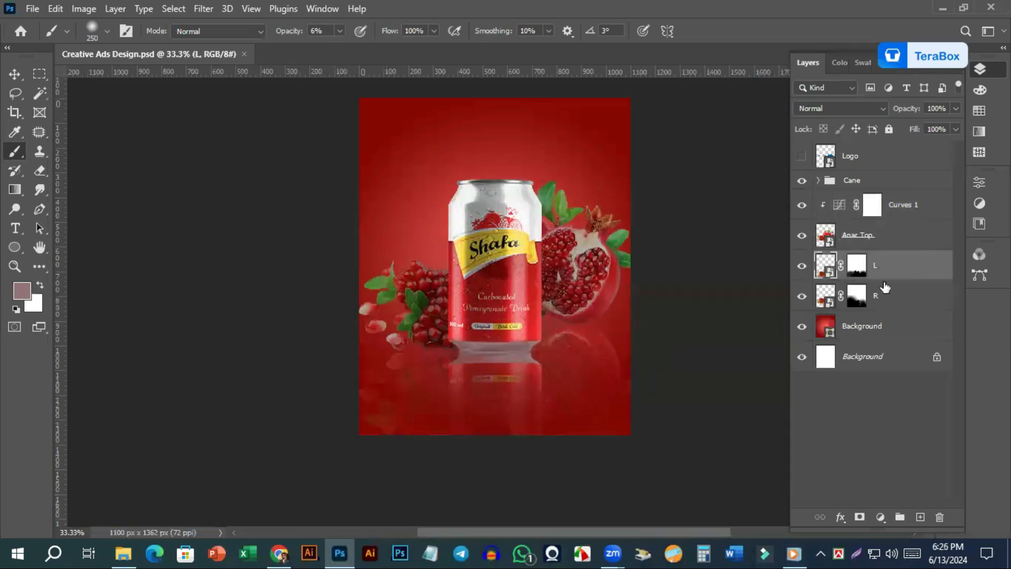
{"action": "left_click", "coordinate": [890, 311]}
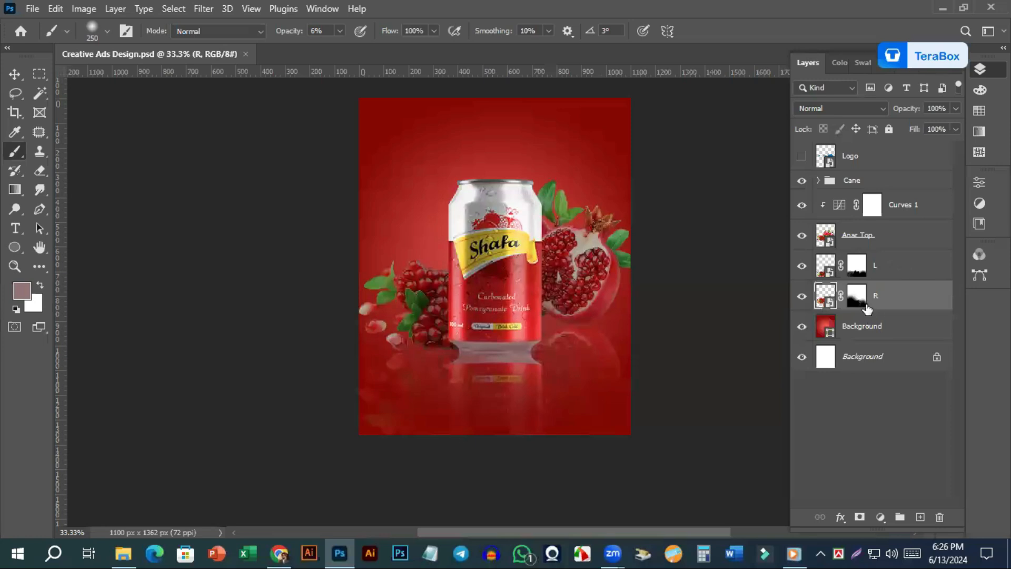
{"action": "left_click", "coordinate": [818, 180]}
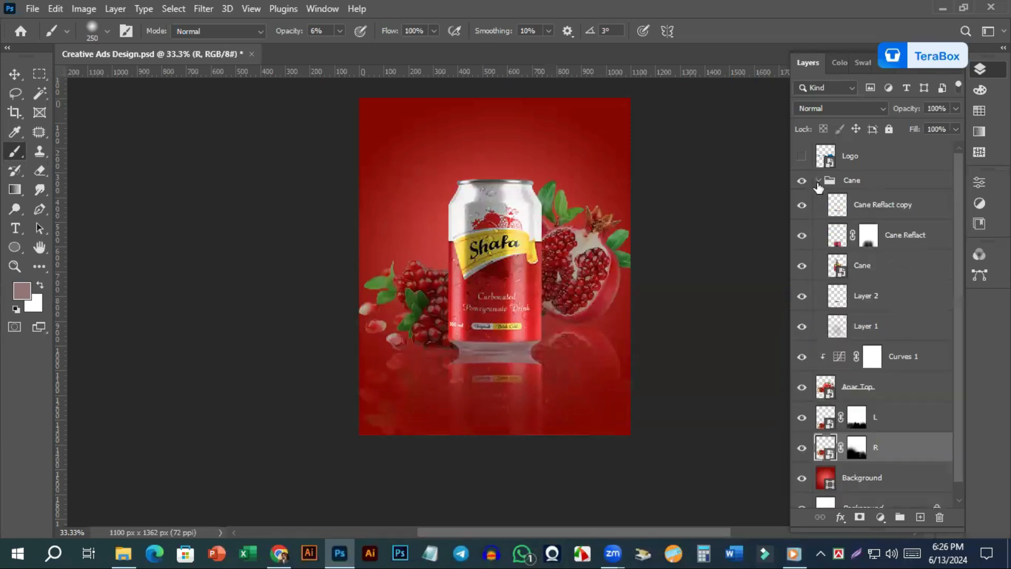
{"action": "left_click", "coordinate": [908, 209]}
{"action": "left_click", "coordinate": [893, 331]}
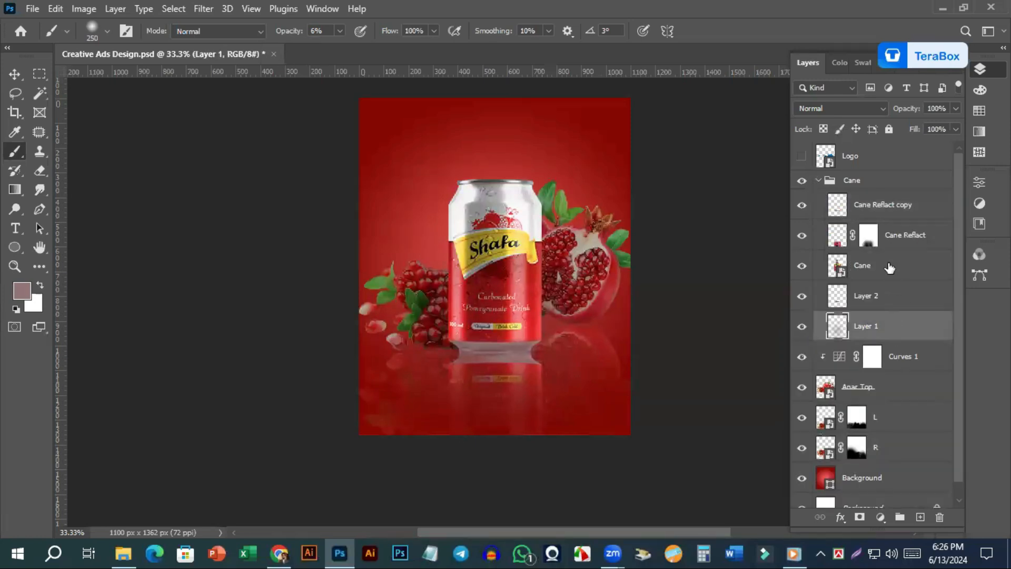
{"action": "left_click", "coordinate": [891, 268]}
{"action": "left_click", "coordinate": [801, 267]}
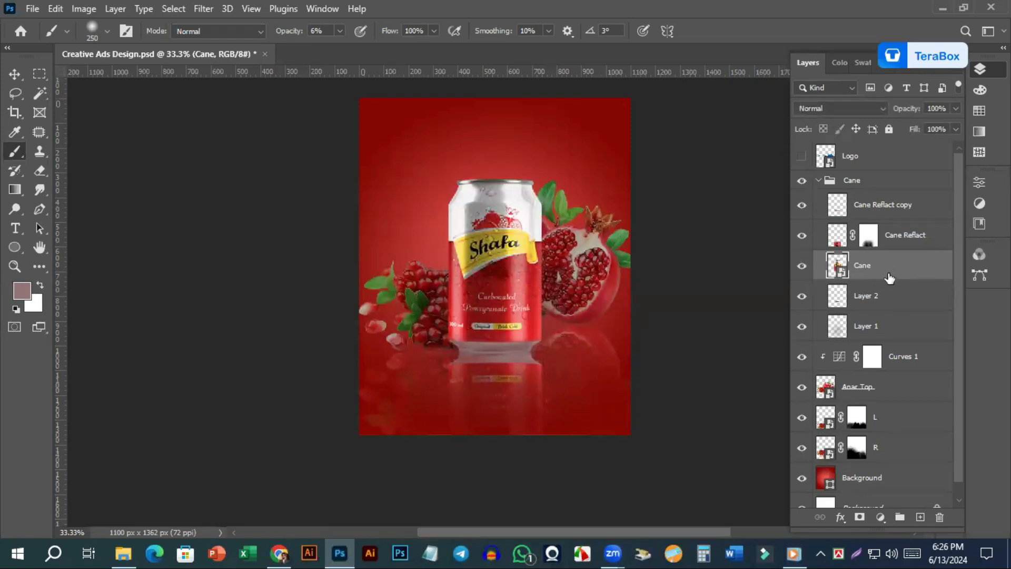
{"action": "left_click", "coordinate": [882, 522]}
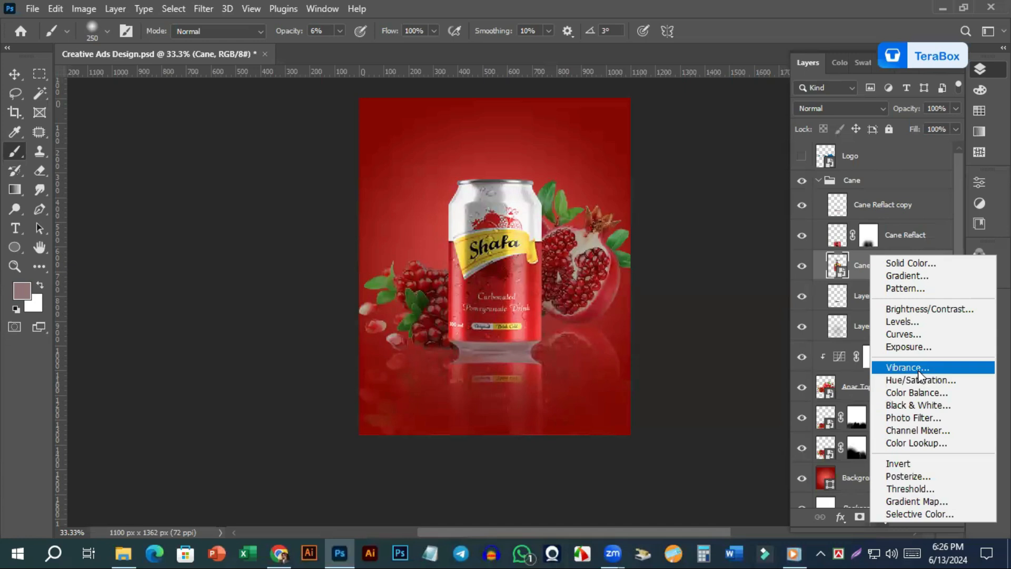
{"action": "left_click", "coordinate": [919, 394]}
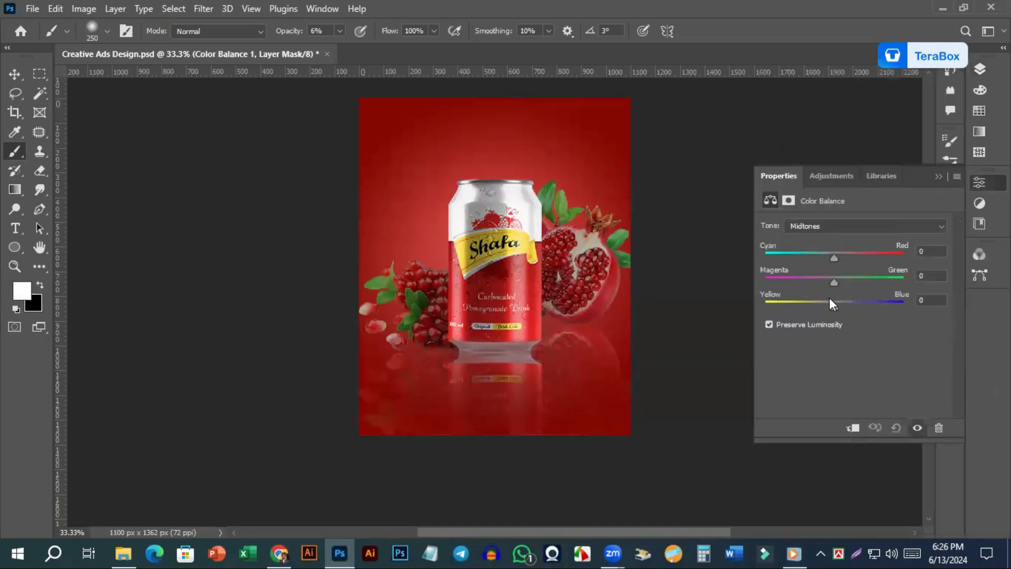
{"action": "left_click", "coordinate": [980, 182]}
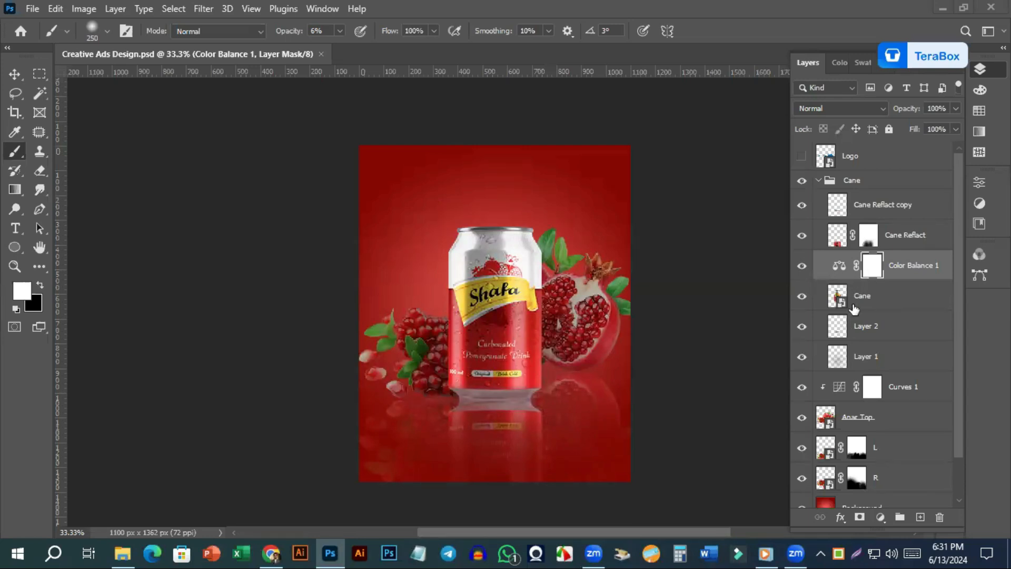
{"action": "key", "text": "v"}
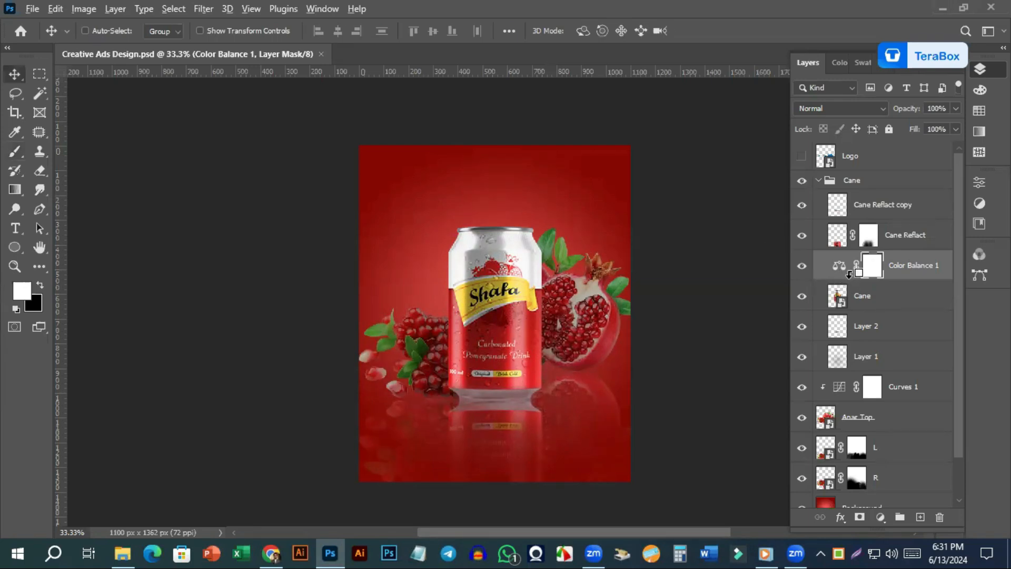
Clip the Color Balance adjustment to the Cane layer and compare the can with the adjustment hidden and shown
{"action": "left_click", "coordinate": [848, 272], "text": "alt"}
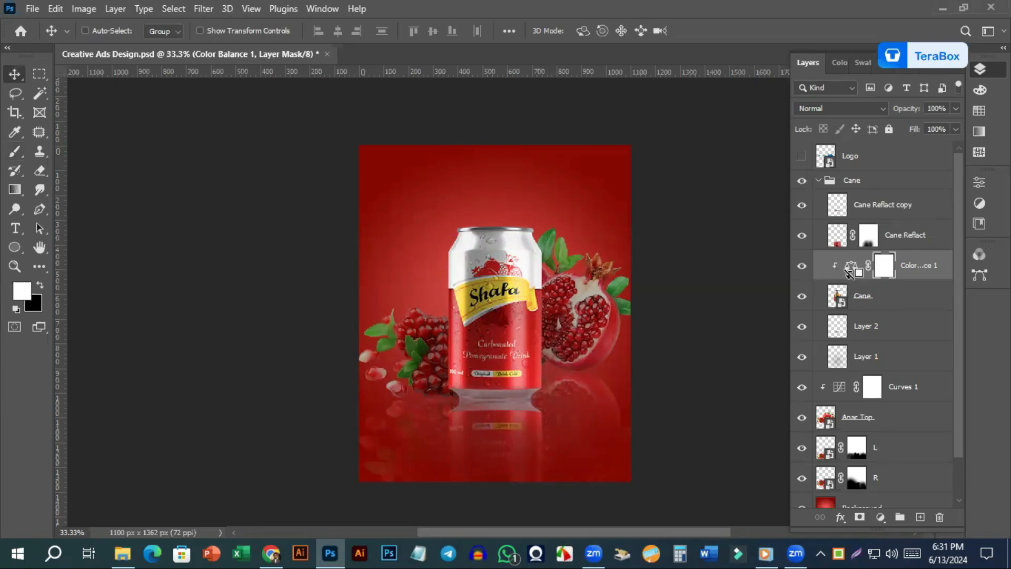
{"action": "left_click", "coordinate": [802, 266]}
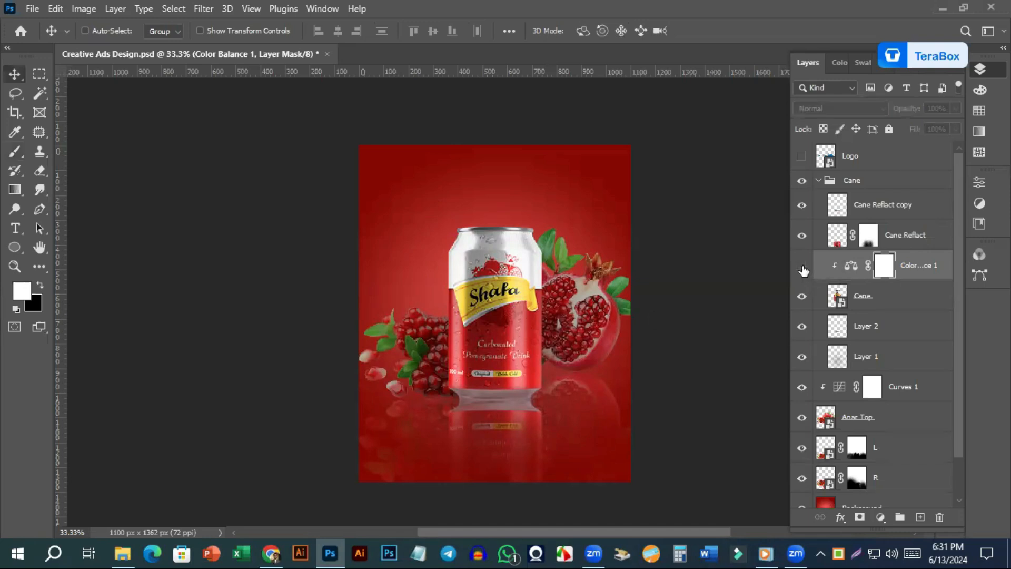
{"action": "left_click", "coordinate": [802, 266]}
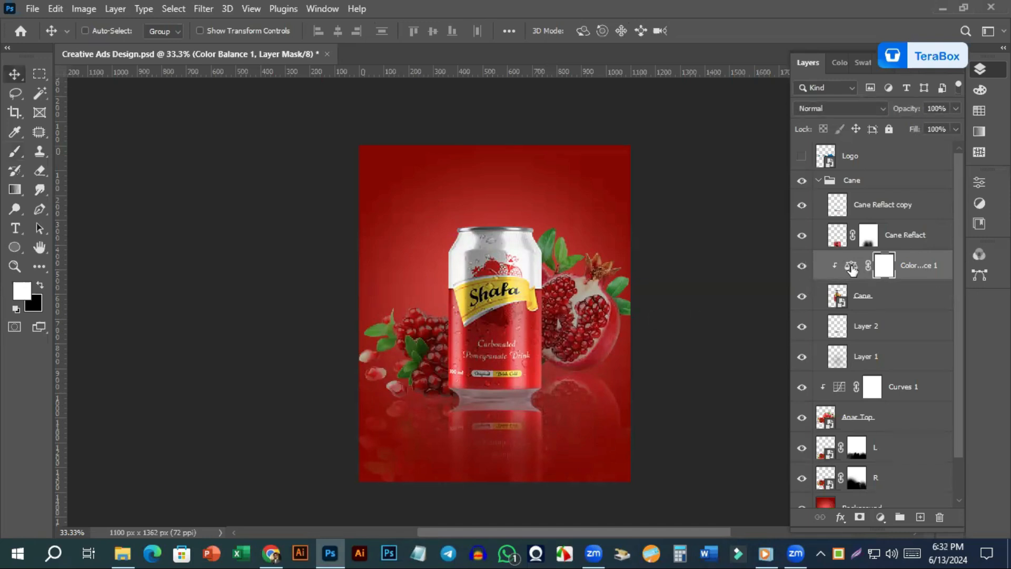
Try midtone Color Balance on the can with red +100, magenta -100 and yellow -100, easing red and magenta back toward neutral
{"action": "double_click", "coordinate": [851, 267]}
{"action": "left_click_drag", "start_coordinate": [833, 256], "coordinate": [893, 260]}
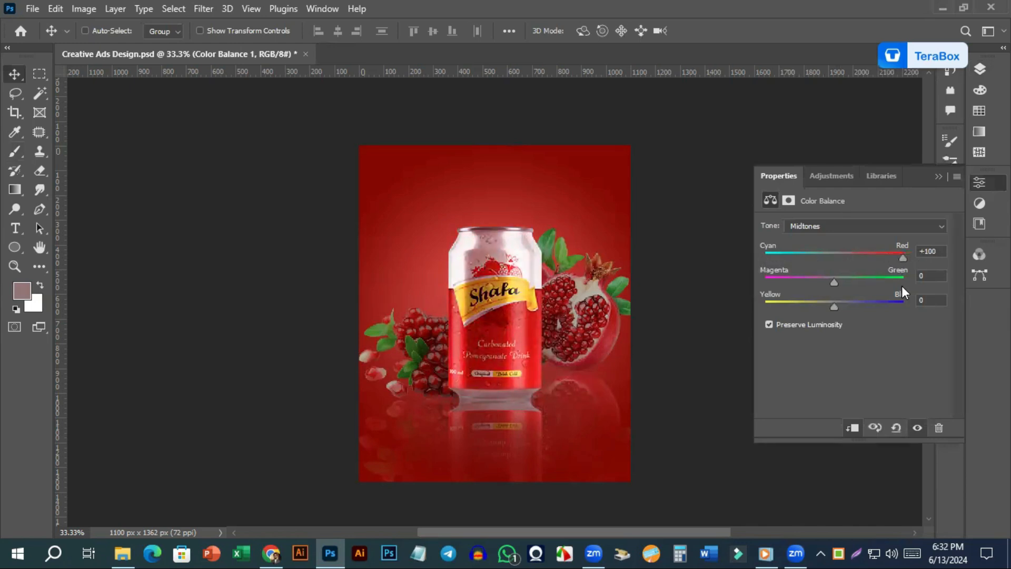
{"action": "left_click_drag", "start_coordinate": [833, 279], "coordinate": [752, 285]}
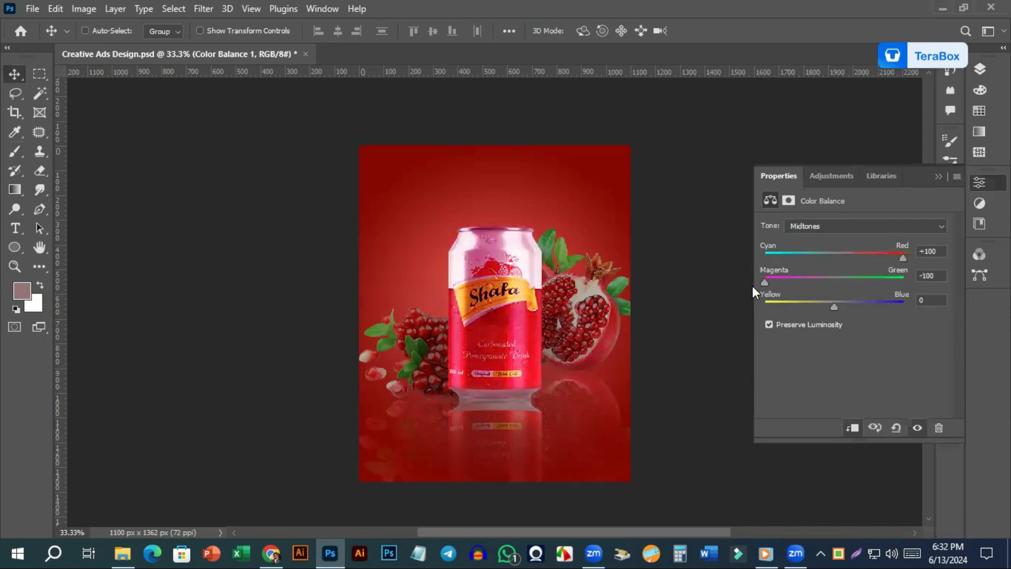
{"action": "left_click_drag", "start_coordinate": [833, 305], "coordinate": [764, 304]}
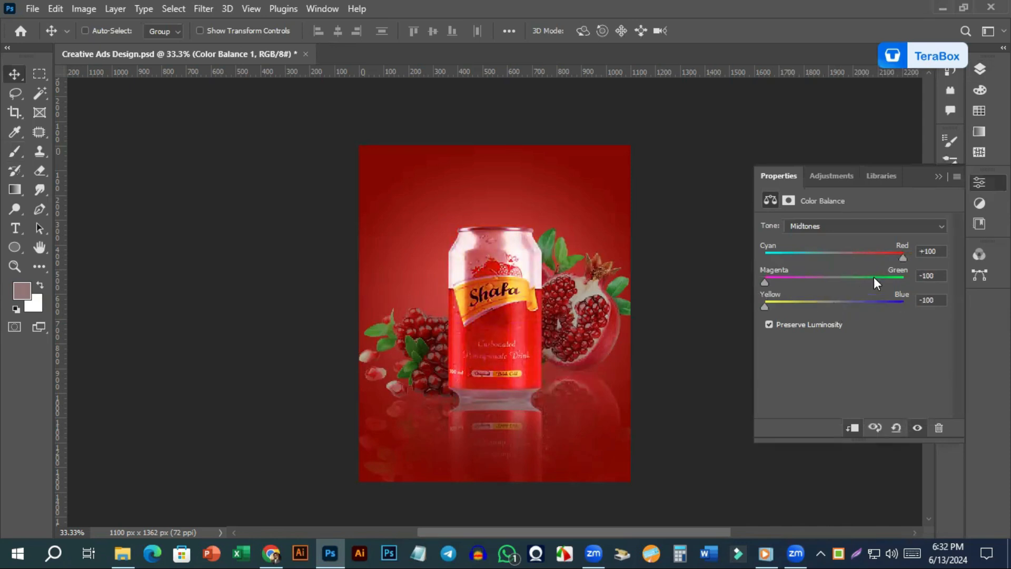
{"action": "left_click_drag", "start_coordinate": [903, 258], "coordinate": [847, 264]}
{"action": "left_click_drag", "start_coordinate": [783, 282], "coordinate": [828, 281]}
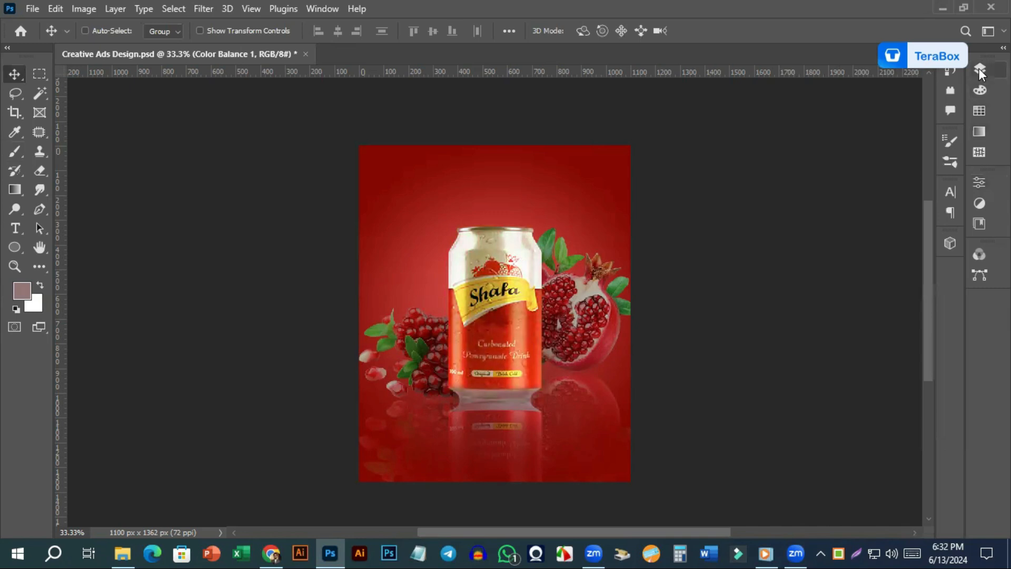
Delete the Color Balance adjustment from the Cane group and collapse the group
{"action": "left_click", "coordinate": [980, 69]}
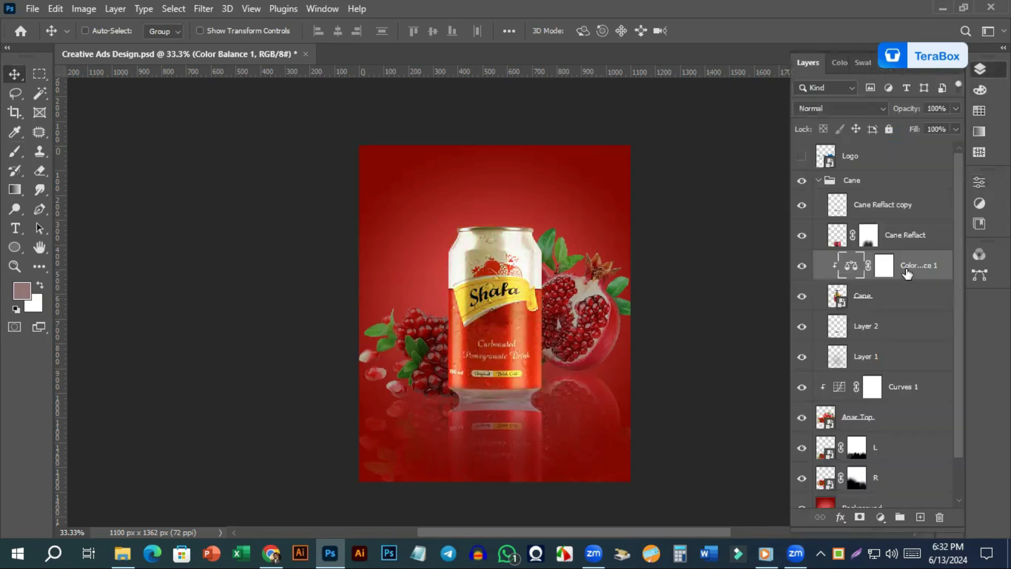
{"action": "key", "text": "Delete"}
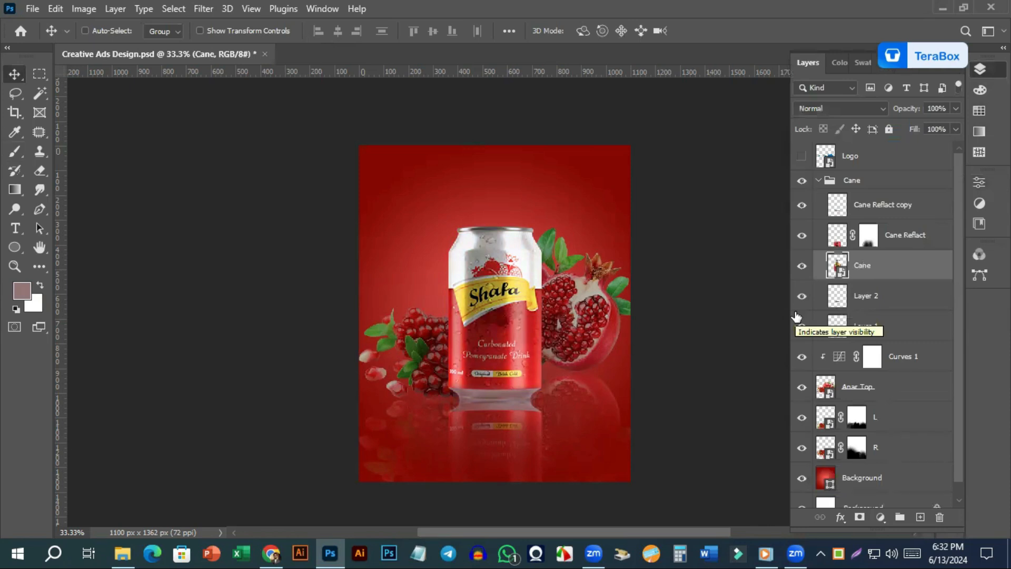
{"action": "left_click", "coordinate": [820, 181]}
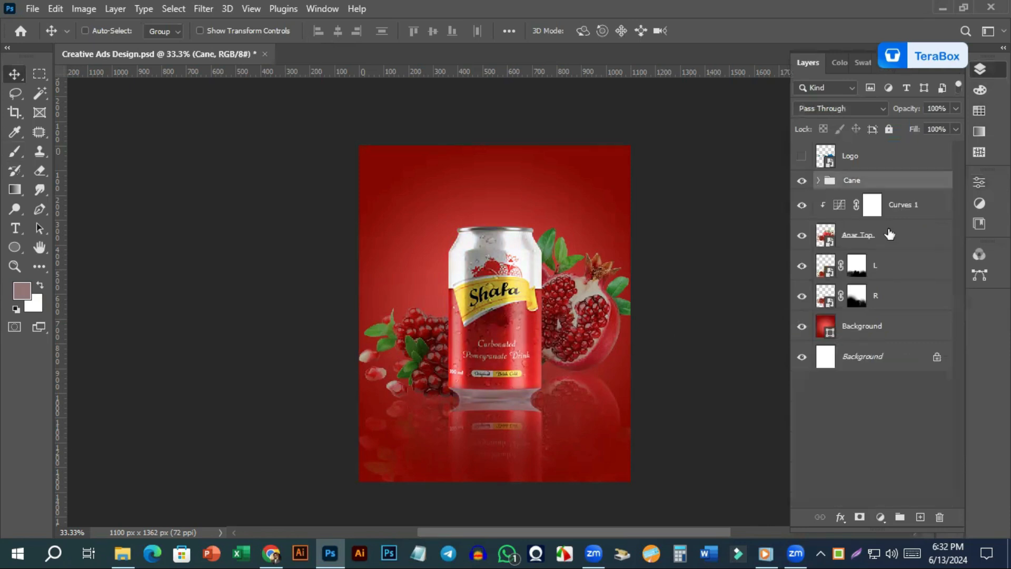
Group the Curves 1, Anar Top, L and R layers and name the group Anar
{"action": "left_click", "coordinate": [916, 211]}
{"action": "left_click", "coordinate": [895, 298], "text": "shift"}
{"action": "key", "text": "ctrl+g"}
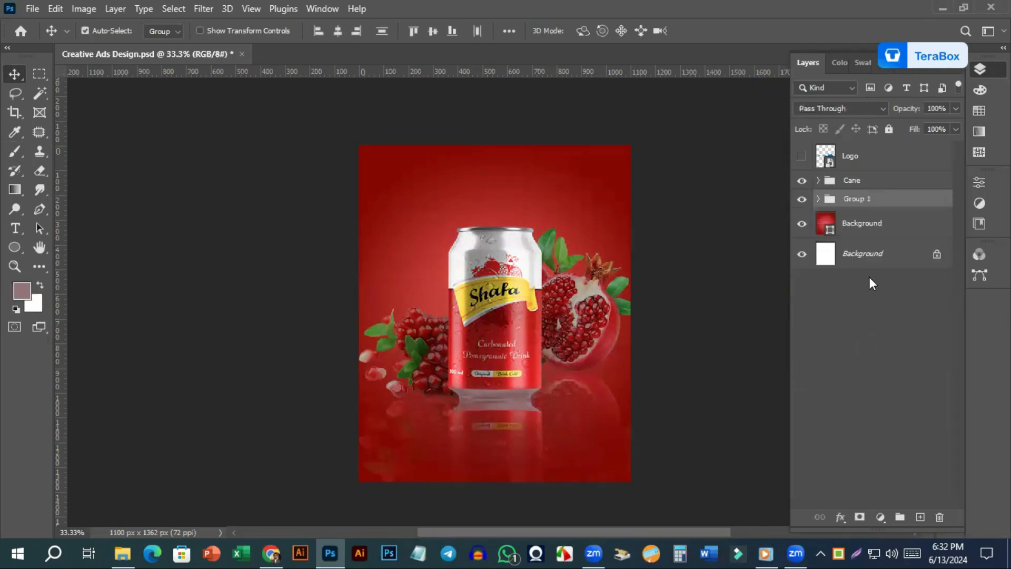
{"action": "key", "text": "F2"}
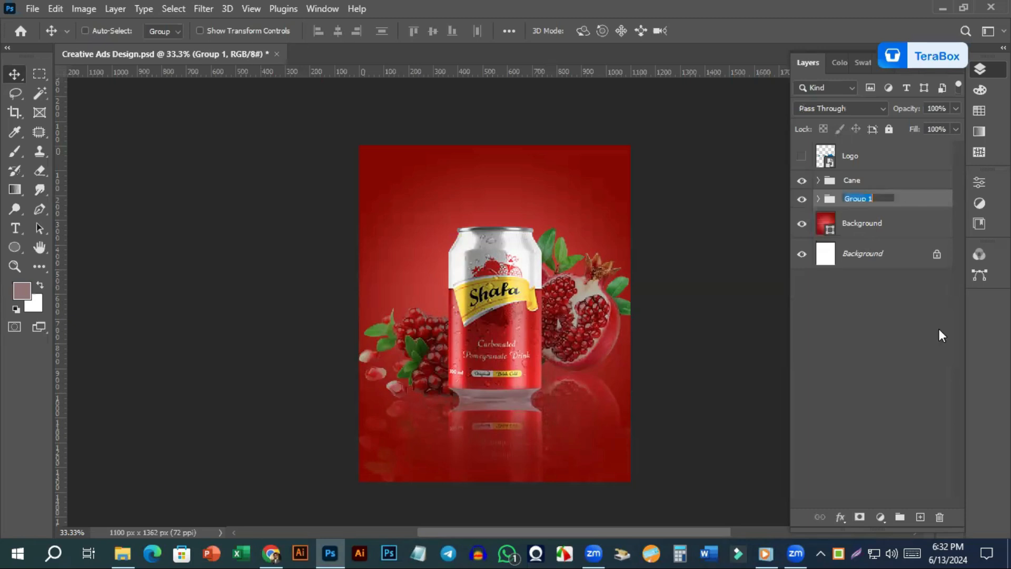
{"action": "type", "text": "র"}
{"action": "key", "text": "ctrl"}
{"action": "key", "text": "ctrl+a"}
{"action": "type", "text": "Anar"}
{"action": "key", "text": "Return"}
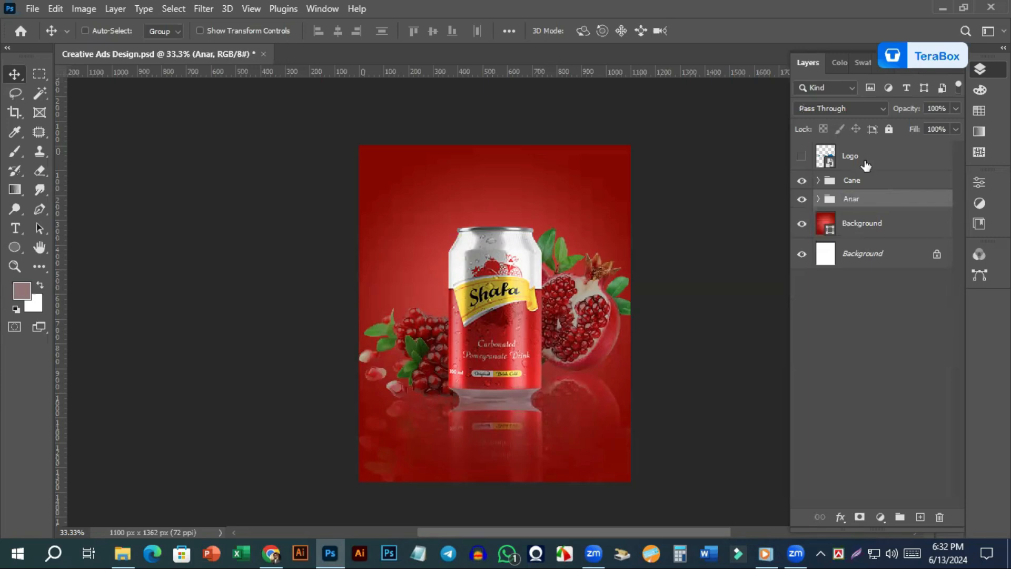
Show the Logo layer and move the logo up to the top edge of the canvas, above the can
{"action": "left_click", "coordinate": [799, 161]}
{"action": "left_click", "coordinate": [800, 158]}
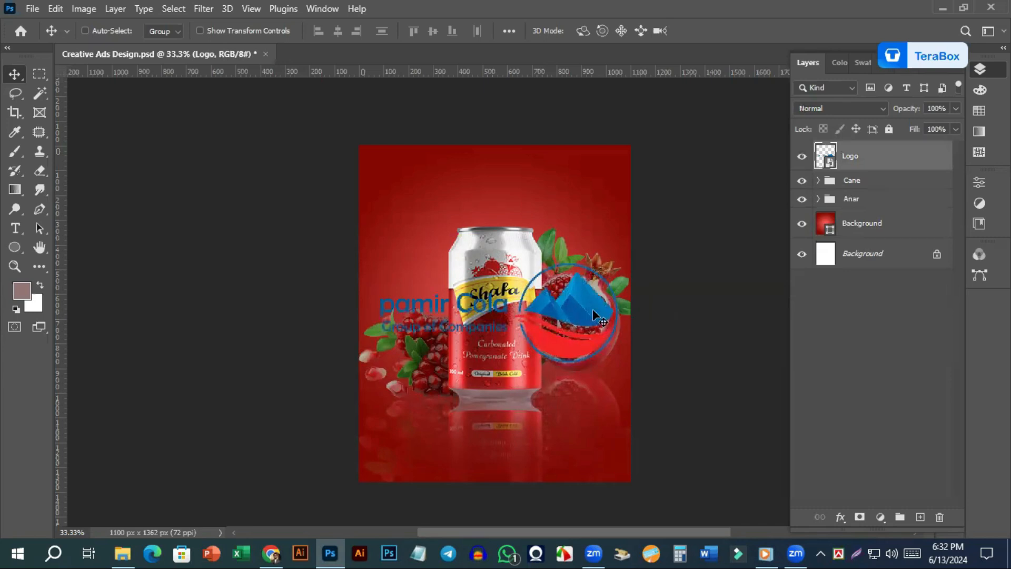
{"action": "left_click_drag", "start_coordinate": [587, 312], "coordinate": [574, 215]}
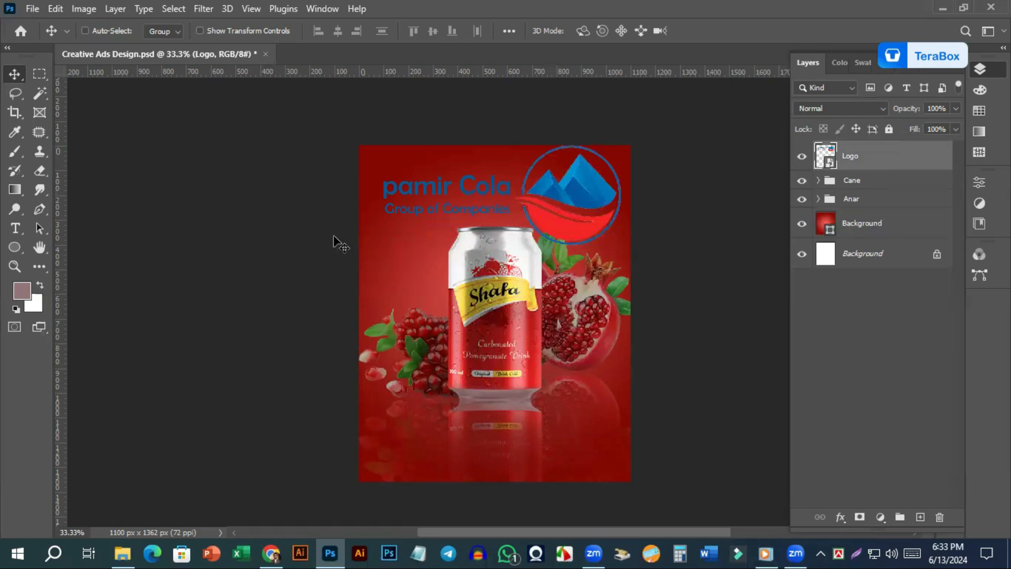
Rasterize the Logo layer and delete its "pamir Cola Group of Companies" text using a rectangular selection, leaving only the round emblem
{"action": "right_click", "coordinate": [854, 156]}
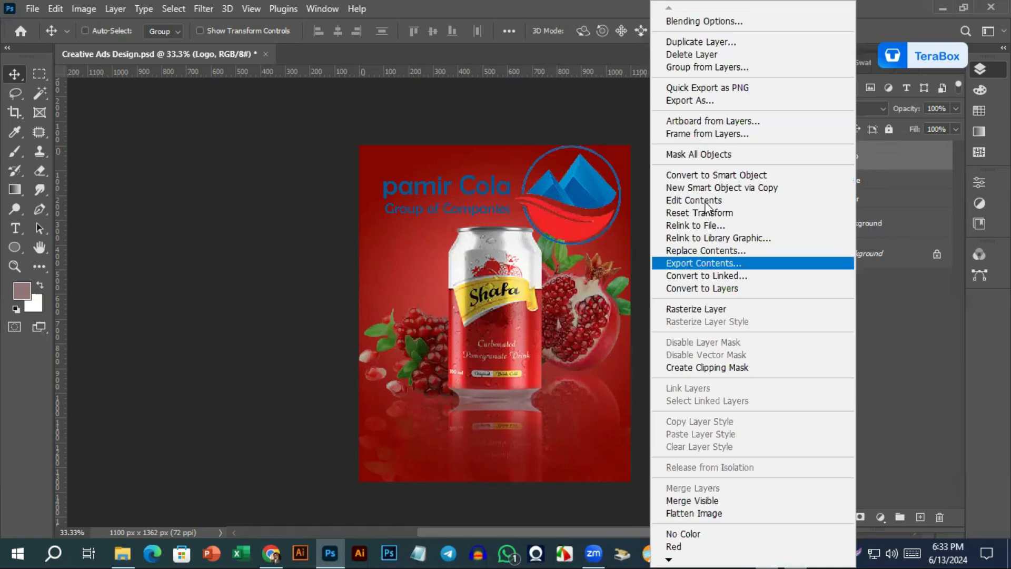
{"action": "left_click", "coordinate": [708, 310]}
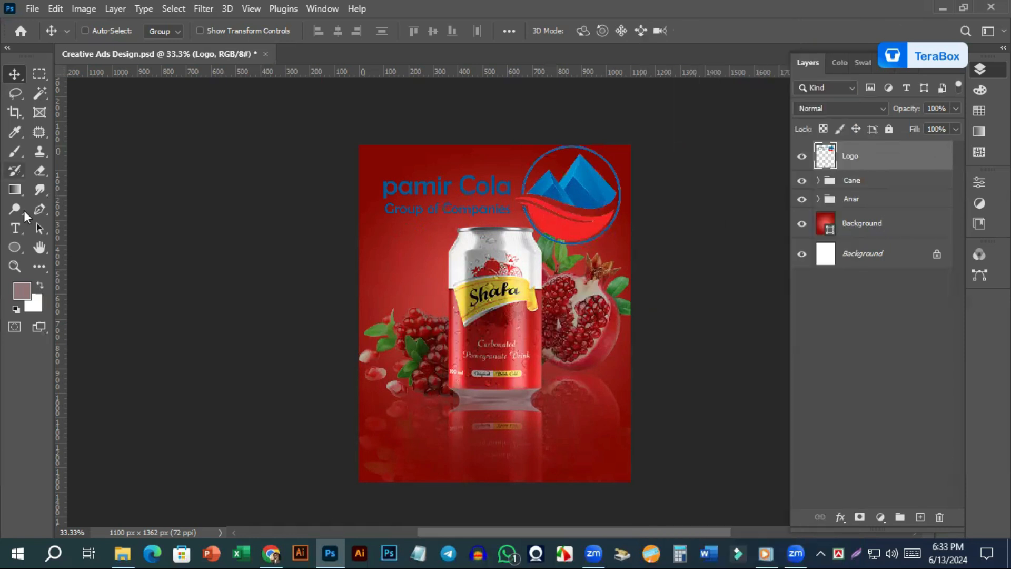
{"action": "left_click", "coordinate": [37, 74]}
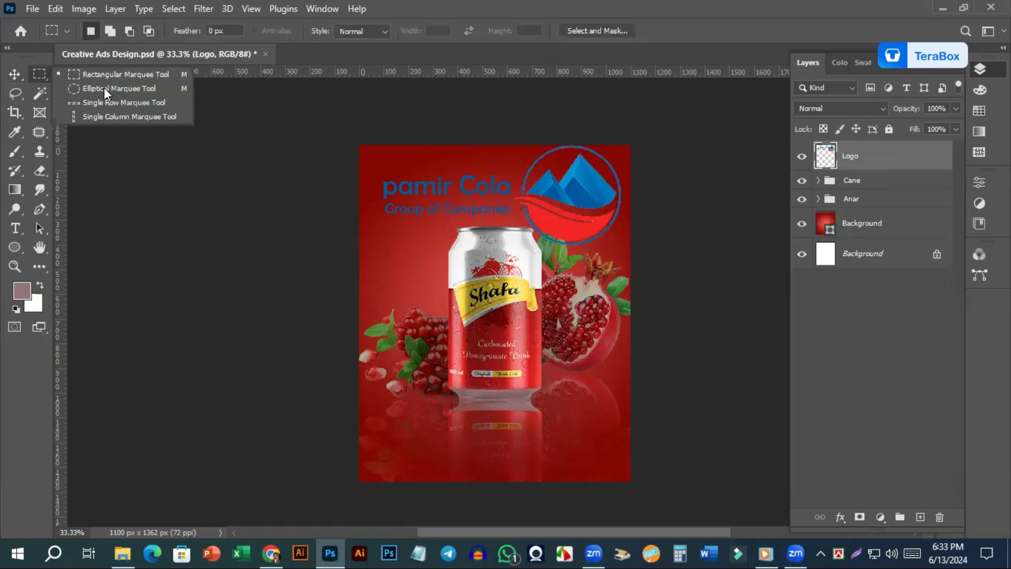
{"action": "left_click", "coordinate": [101, 75]}
{"action": "left_click_drag", "start_coordinate": [368, 164], "coordinate": [513, 220]}
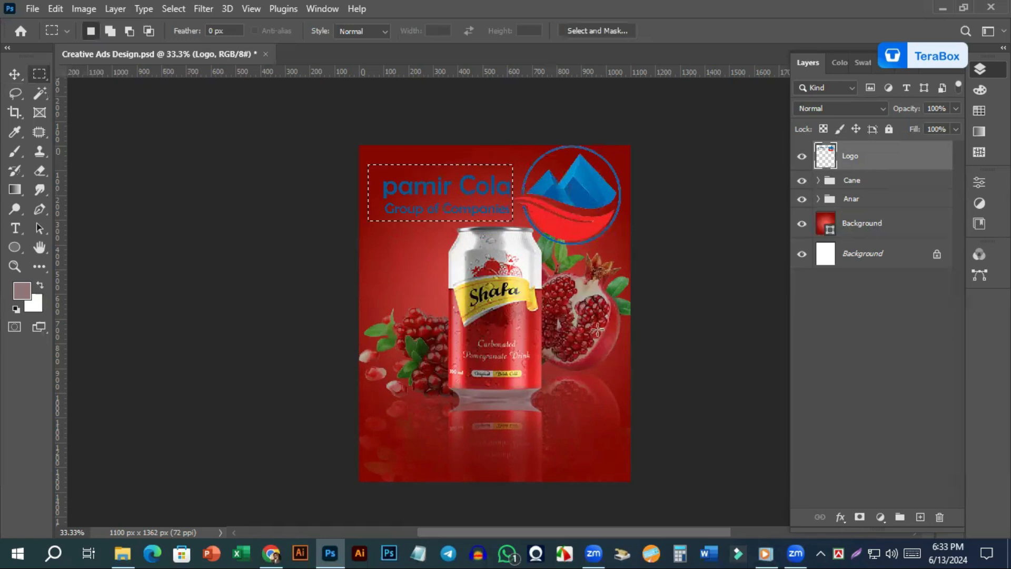
{"action": "key", "text": "Delete"}
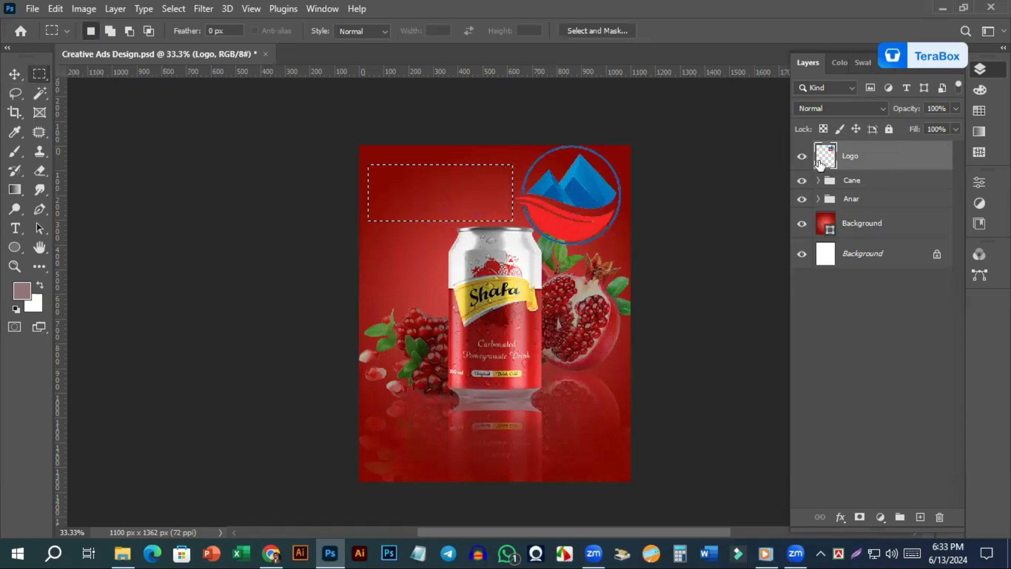
{"action": "left_click", "coordinate": [420, 245]}
Try isolating the round logo emblem with an elliptical selection, invert the selection and back, and deselect
{"action": "left_click_drag", "start_coordinate": [46, 78], "coordinate": [90, 89]}
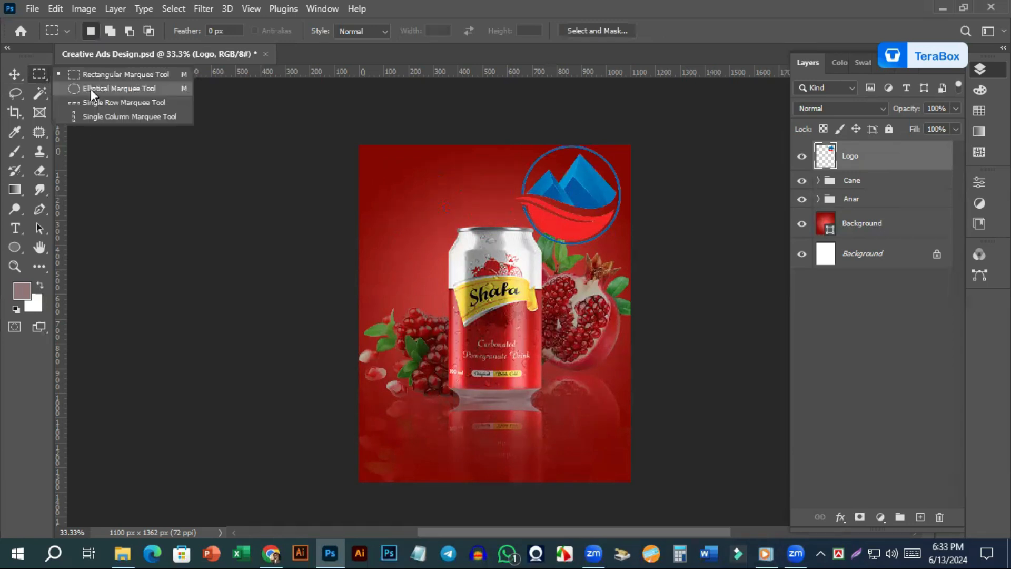
{"action": "left_click_drag", "start_coordinate": [569, 192], "coordinate": [650, 247]}
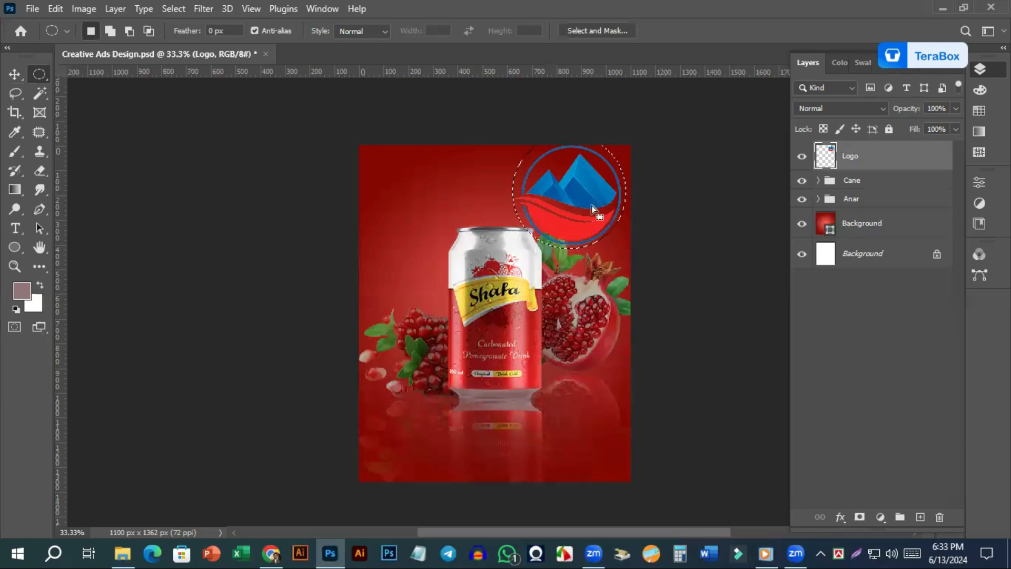
{"action": "key", "text": "ctrl+shift+i"}
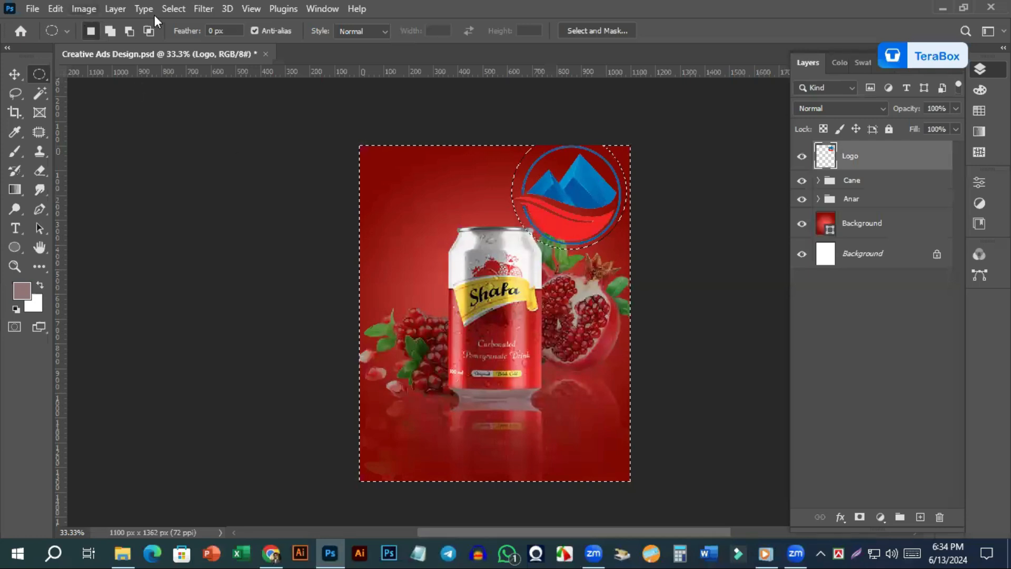
{"action": "left_click", "coordinate": [173, 9]}
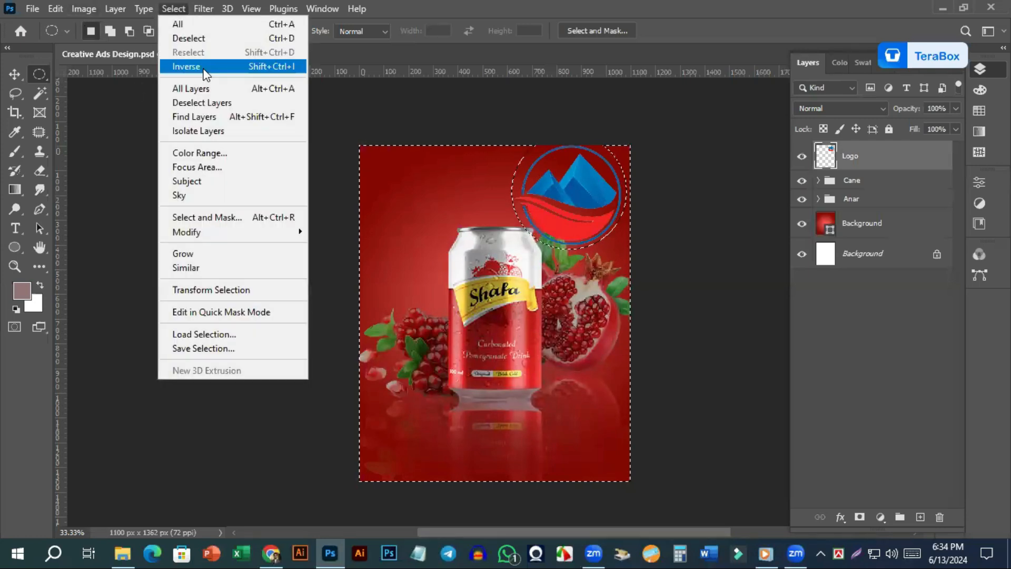
{"action": "left_click", "coordinate": [270, 74]}
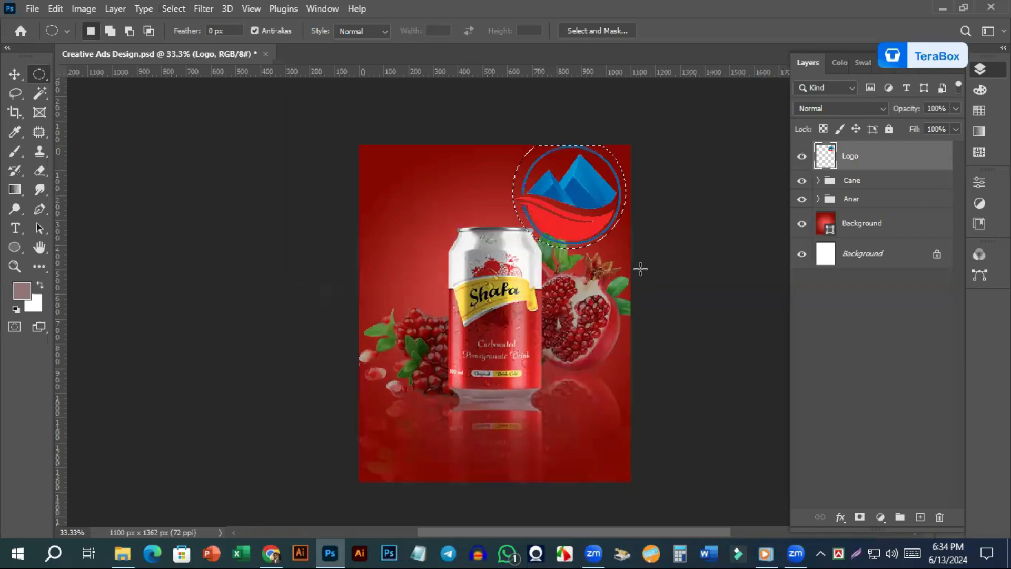
{"action": "key", "text": "ctrl+d"}
Convert the Logo layer to a smart object and scale the emblem to 37.58% in the canvas's upper-right corner
{"action": "right_click", "coordinate": [860, 160]}
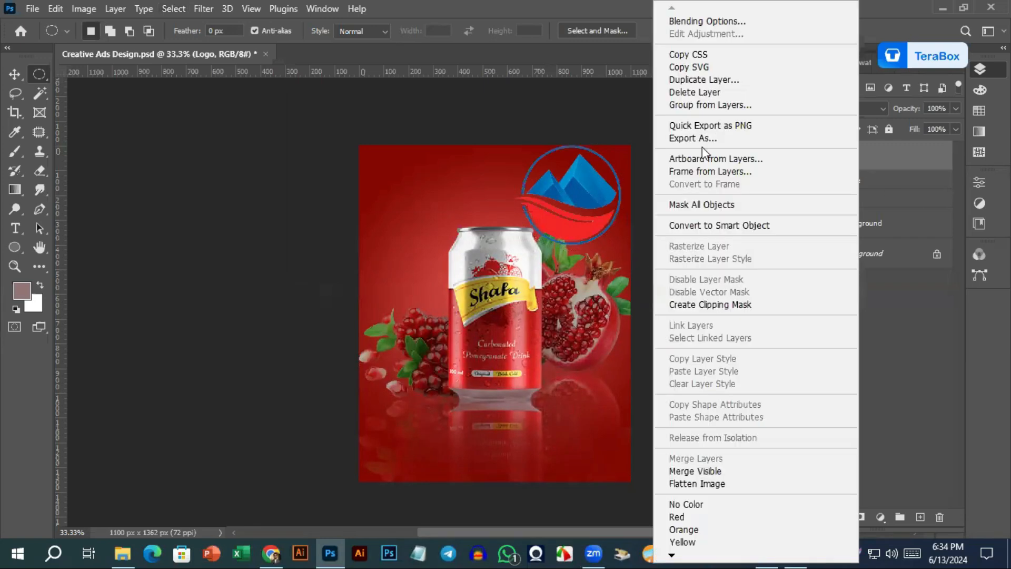
{"action": "left_click", "coordinate": [720, 223]}
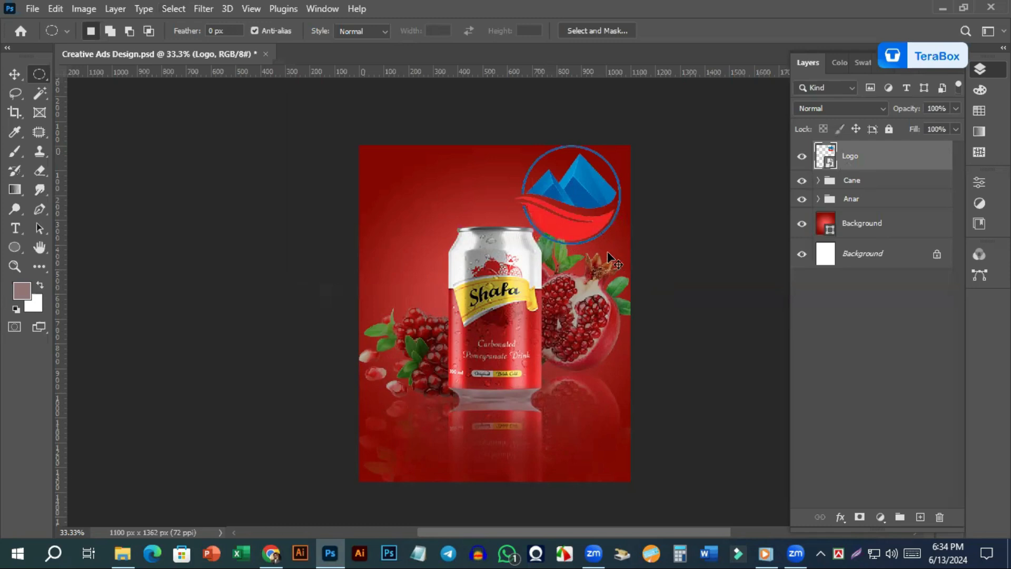
{"action": "key", "text": "ctrl+t"}
{"action": "left_click_drag", "start_coordinate": [513, 246], "coordinate": [584, 193]}
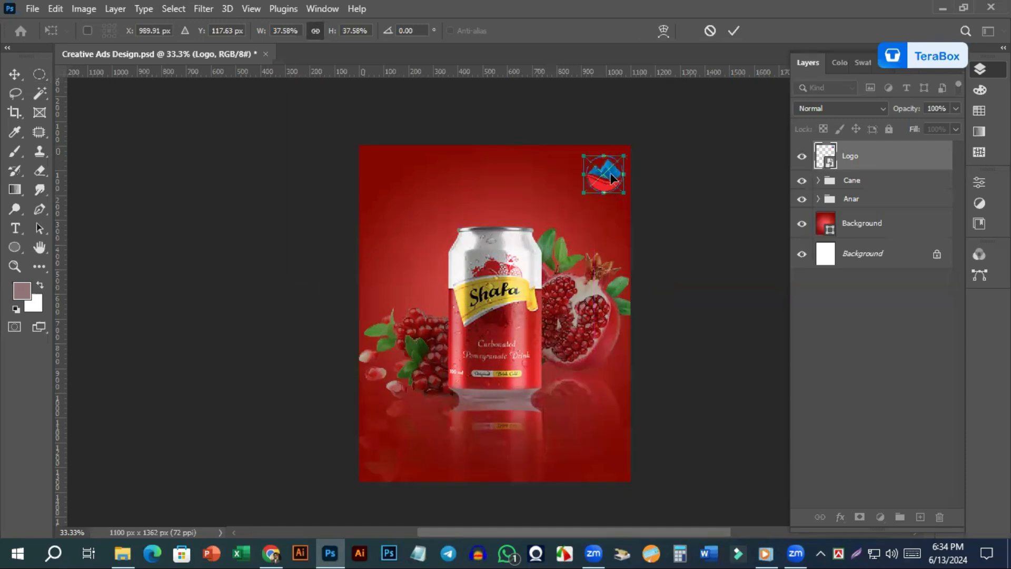
{"action": "key", "text": "Left"}
{"action": "key", "text": "Left"}
{"action": "key", "text": "Left"}
{"action": "key", "text": "Left"}
{"action": "key", "text": "Up"}
{"action": "key", "text": "Return"}
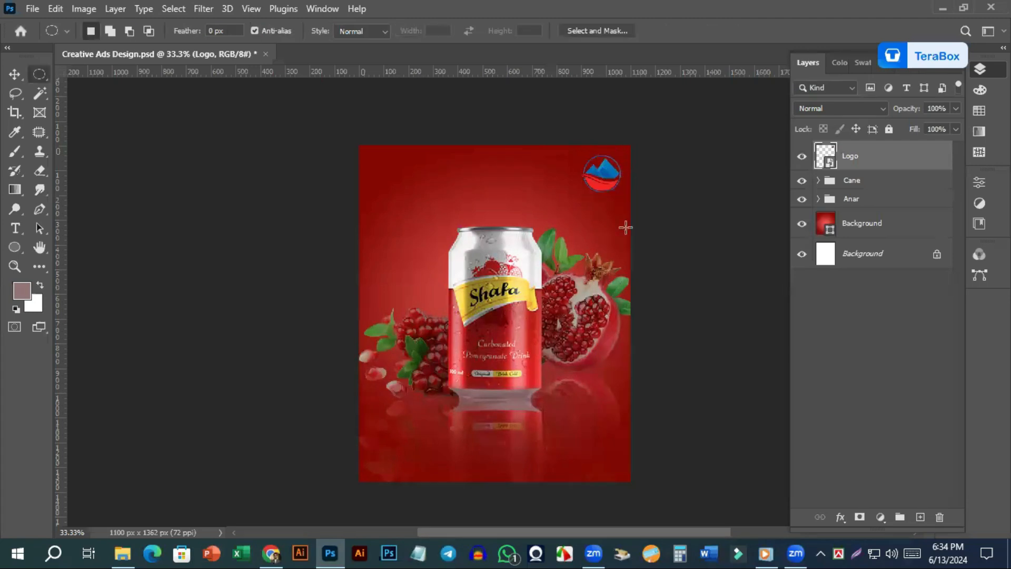
Nudge the logo 10 px left and fine-tune its vertical position to even its margins in the canvas corner
{"action": "key", "text": "v"}
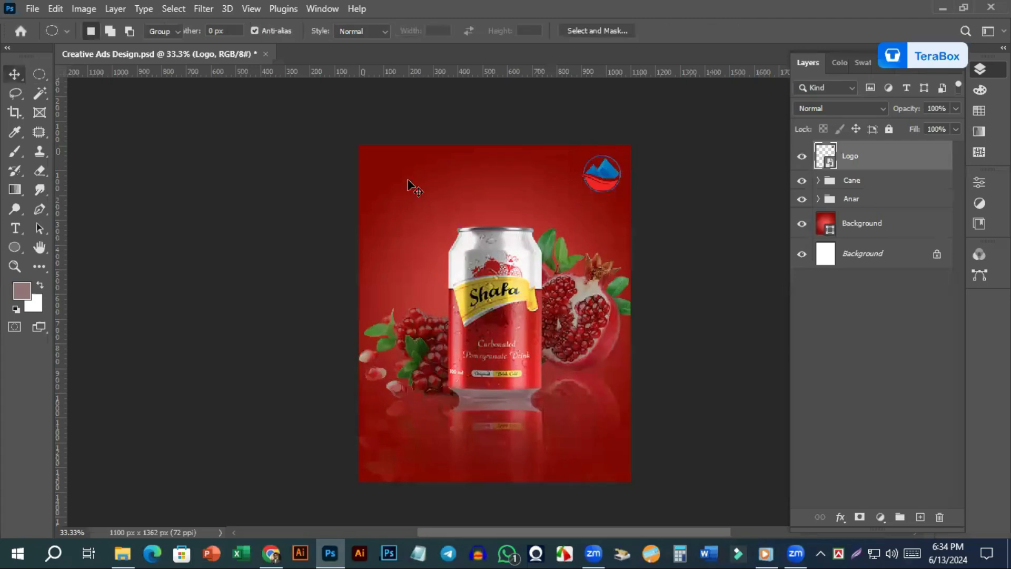
{"action": "key", "text": "Up"}
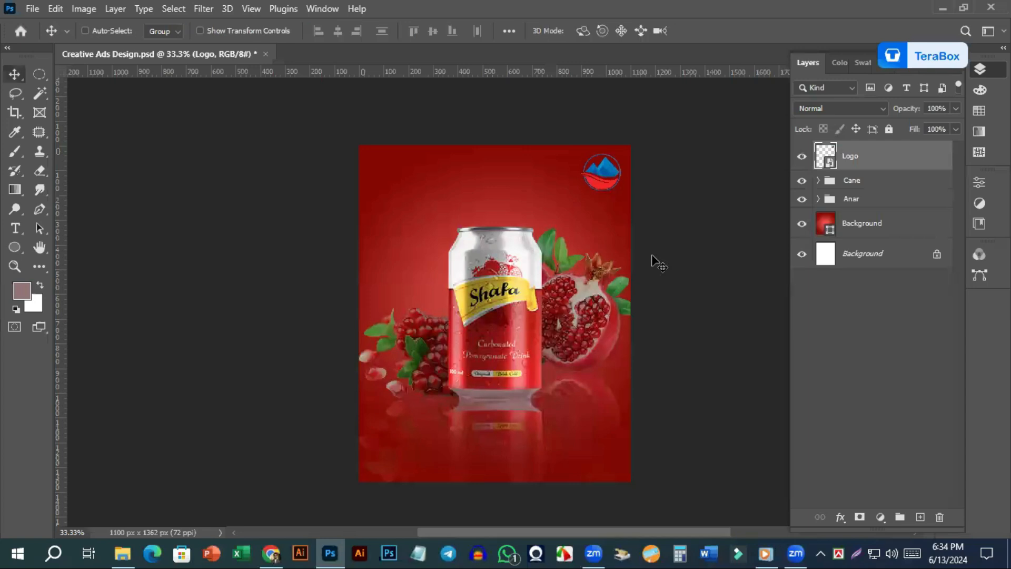
{"action": "key", "text": "shift+Left"}
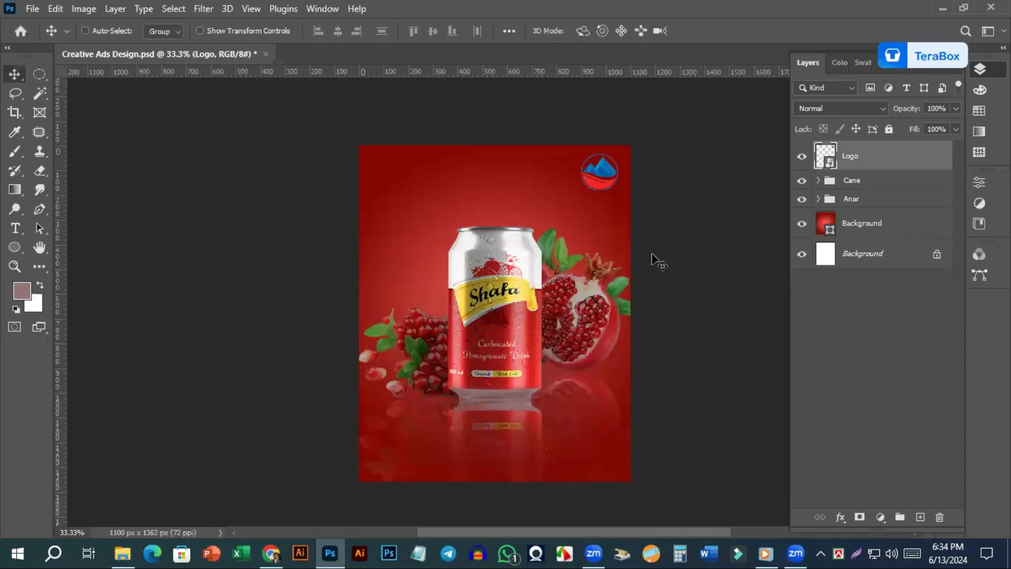
{"action": "key", "text": "shift+Down"}
{"action": "key", "text": "ctrl"}
Inspect the advertisement with the placed logo and save Creative Ads Design.psd
{"action": "scroll", "coordinate": [605, 358], "scroll_direction": "up", "scroll_amount": 2}
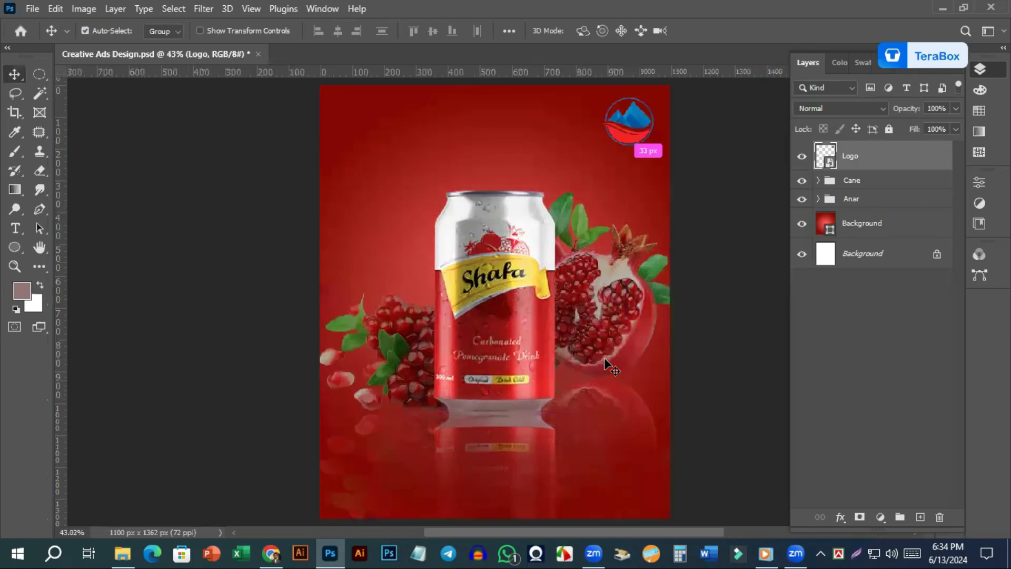
{"action": "scroll", "coordinate": [604, 358], "scroll_direction": "down", "scroll_amount": 2}
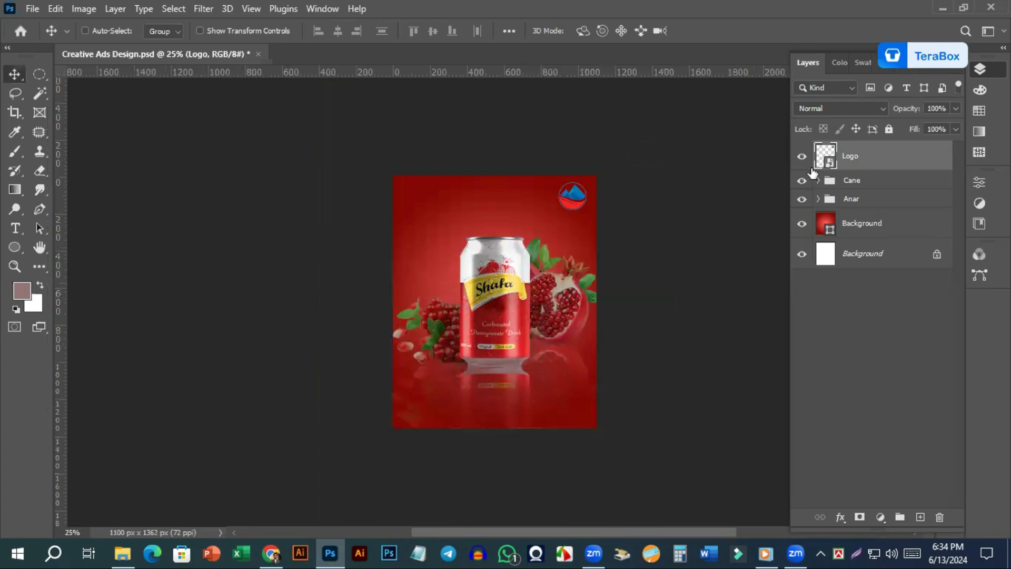
{"action": "key", "text": "ctrl+s"}
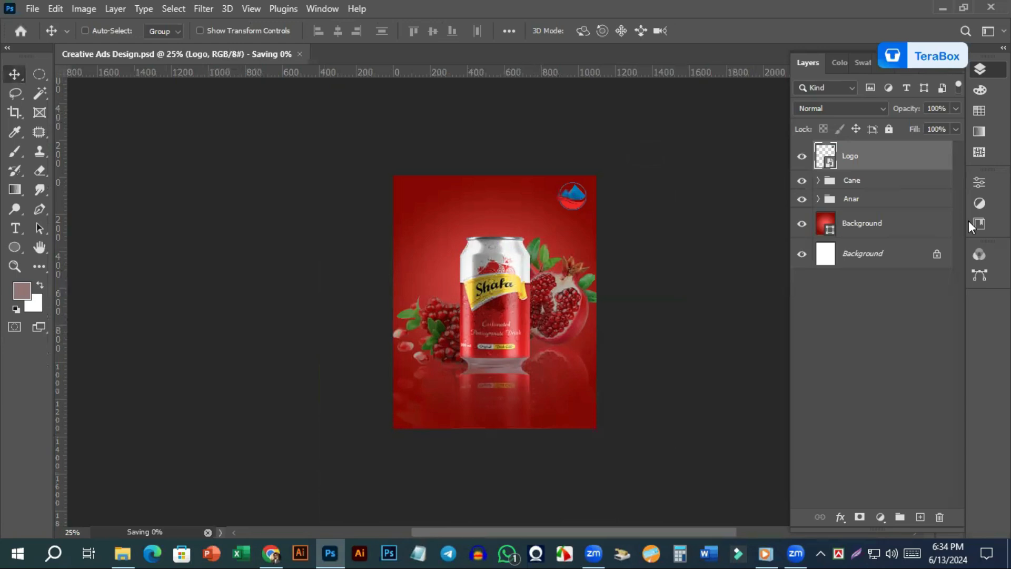
Select the Cane group in the layer stack and activate the Brush tool
{"action": "left_click", "coordinate": [885, 203]}
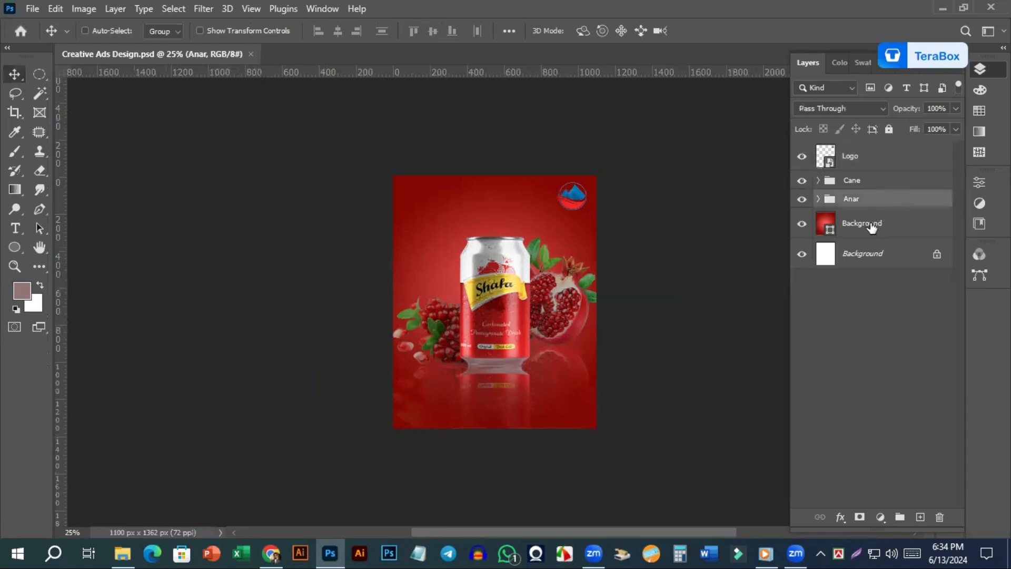
{"action": "left_click", "coordinate": [871, 226]}
{"action": "left_click", "coordinate": [873, 203]}
{"action": "left_click", "coordinate": [876, 182]}
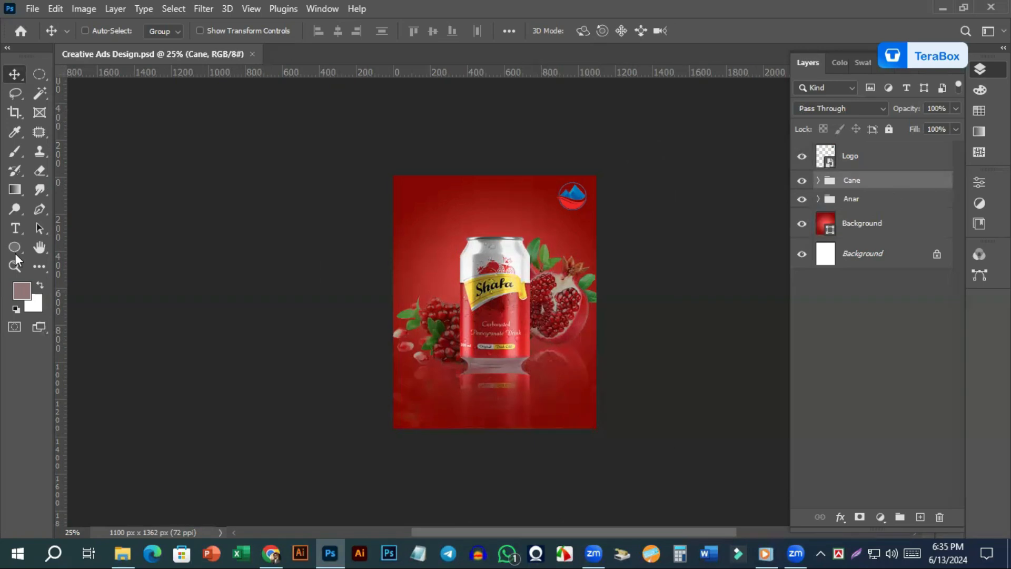
{"action": "left_click", "coordinate": [16, 151]}
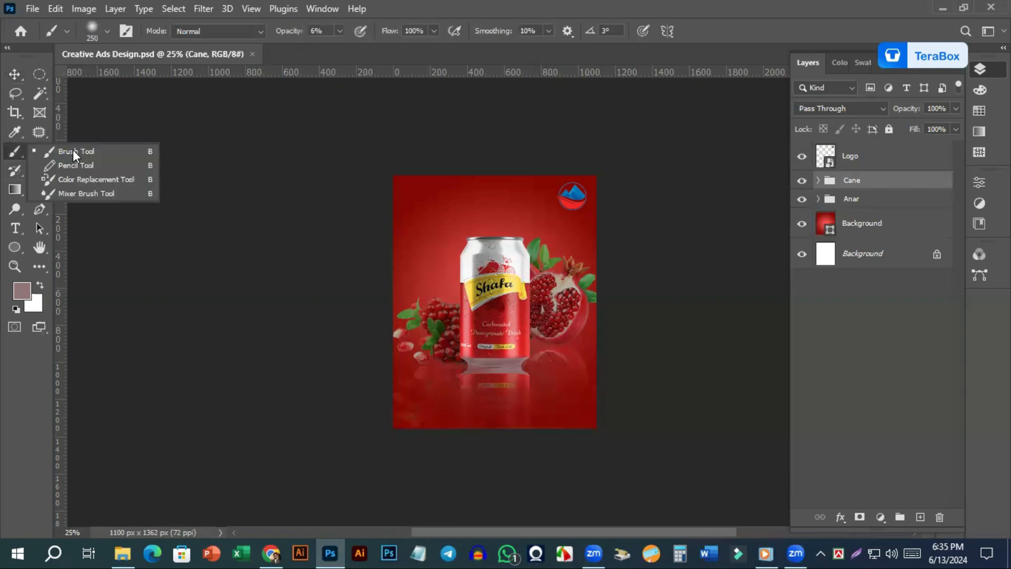
{"action": "left_click", "coordinate": [80, 151]}
Look through the General, Dry Media, Wet Media and Special Effects brush preset groups
{"action": "left_click", "coordinate": [107, 31]}
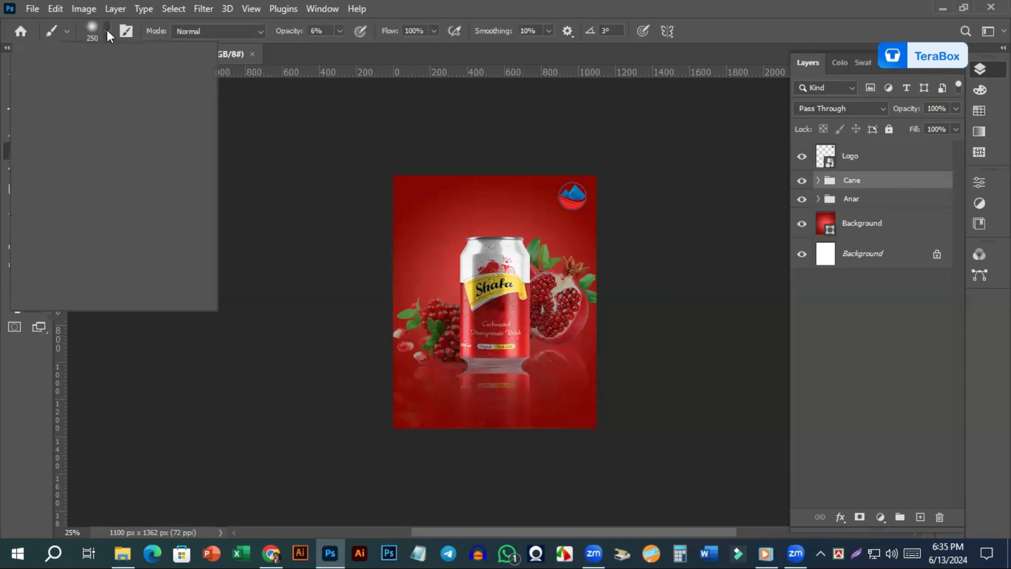
{"action": "left_click_drag", "start_coordinate": [179, 241], "coordinate": [184, 178]}
{"action": "left_click", "coordinate": [31, 220]}
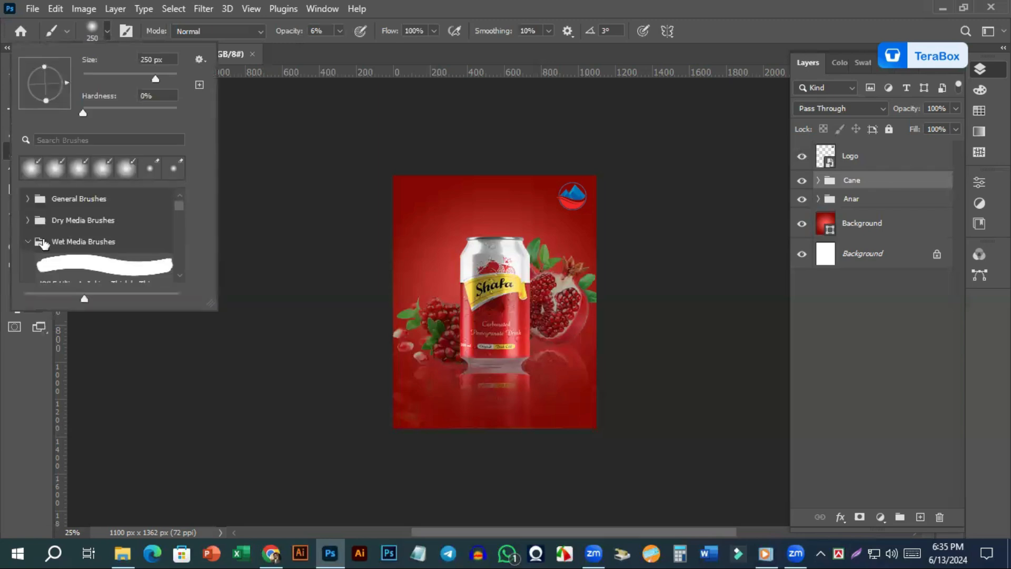
{"action": "left_click", "coordinate": [28, 242]}
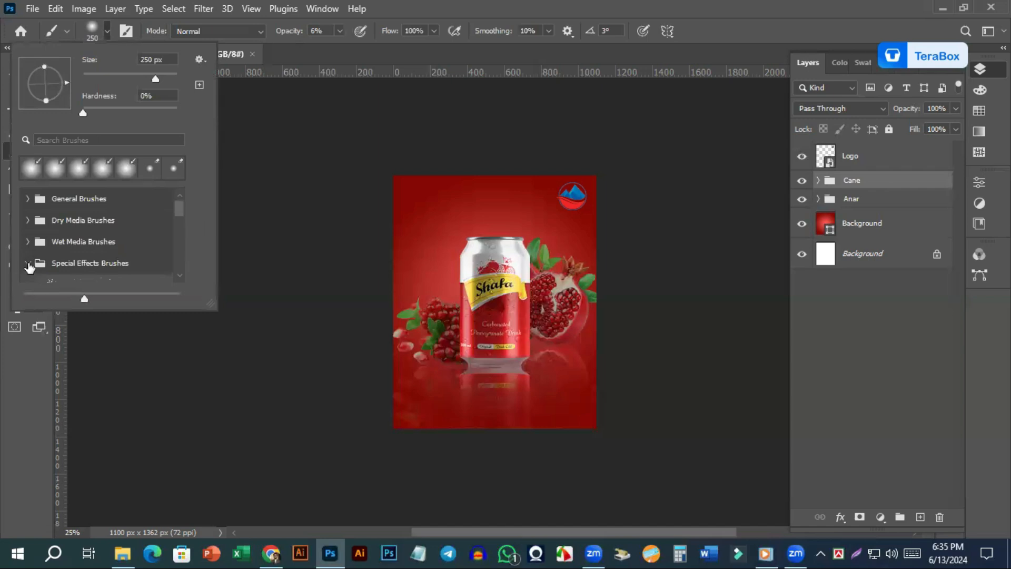
{"action": "left_click", "coordinate": [79, 264]}
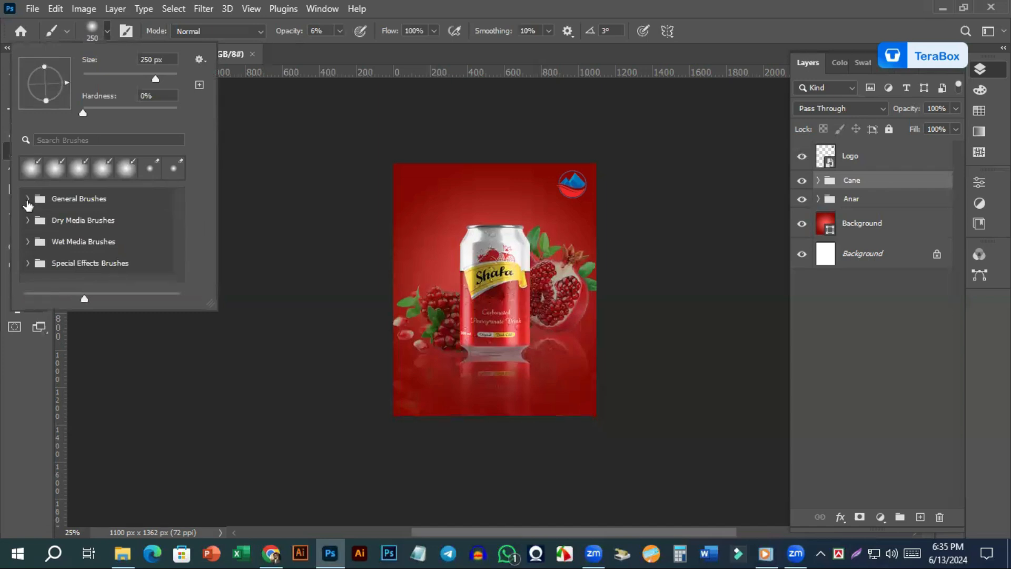
{"action": "left_click", "coordinate": [30, 199]}
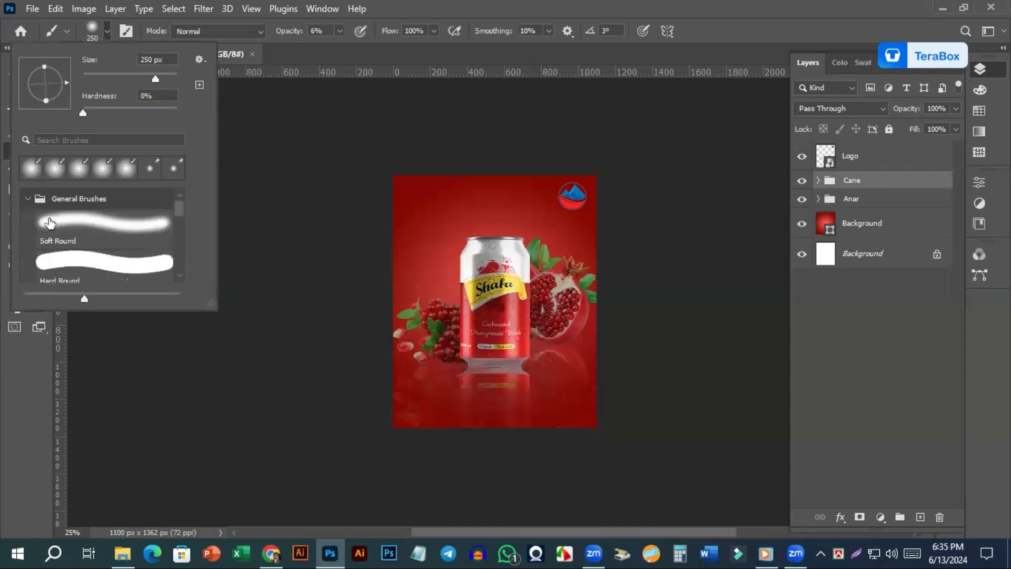
{"action": "left_click", "coordinate": [28, 198]}
{"action": "scroll", "coordinate": [68, 255], "scroll_direction": "down", "scroll_amount": 1}
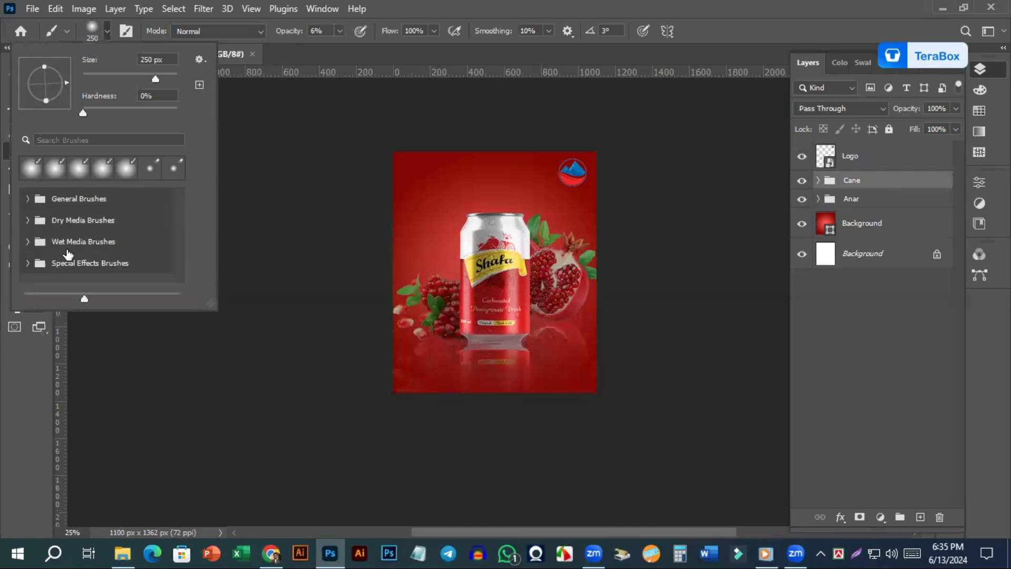
{"action": "scroll", "coordinate": [69, 223], "scroll_direction": "down", "scroll_amount": 1}
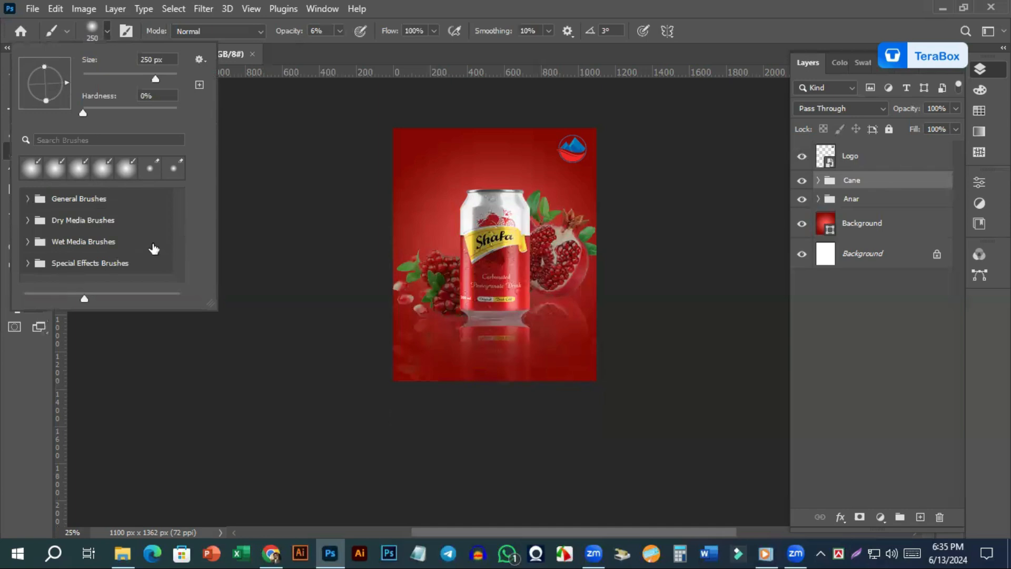
{"action": "scroll", "coordinate": [174, 203], "scroll_direction": "down", "scroll_amount": 1}
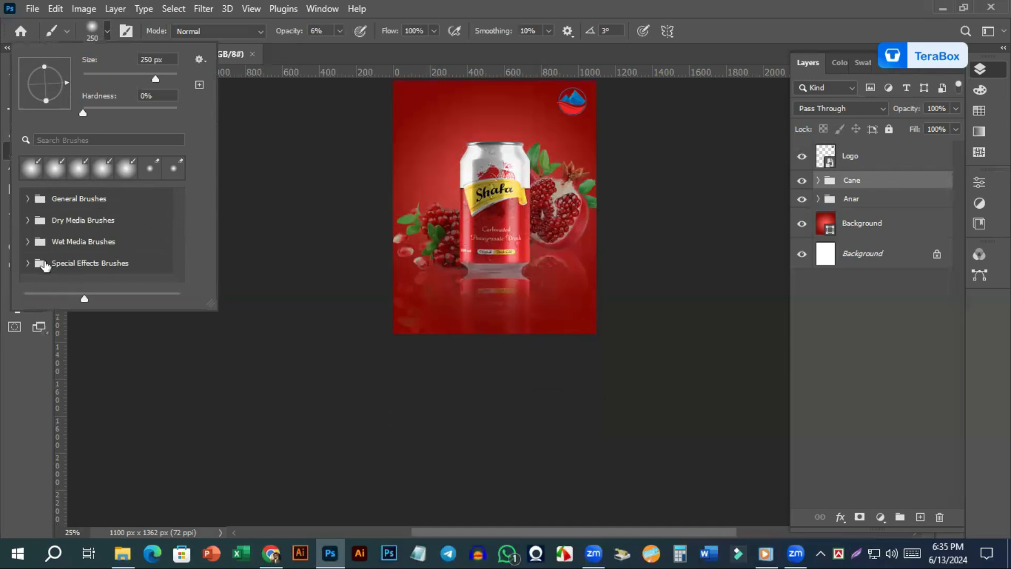
Browse the presets inside Special Effects Brushes, check Wet Media Brushes again, and close the brush picker
{"action": "left_click", "coordinate": [102, 257]}
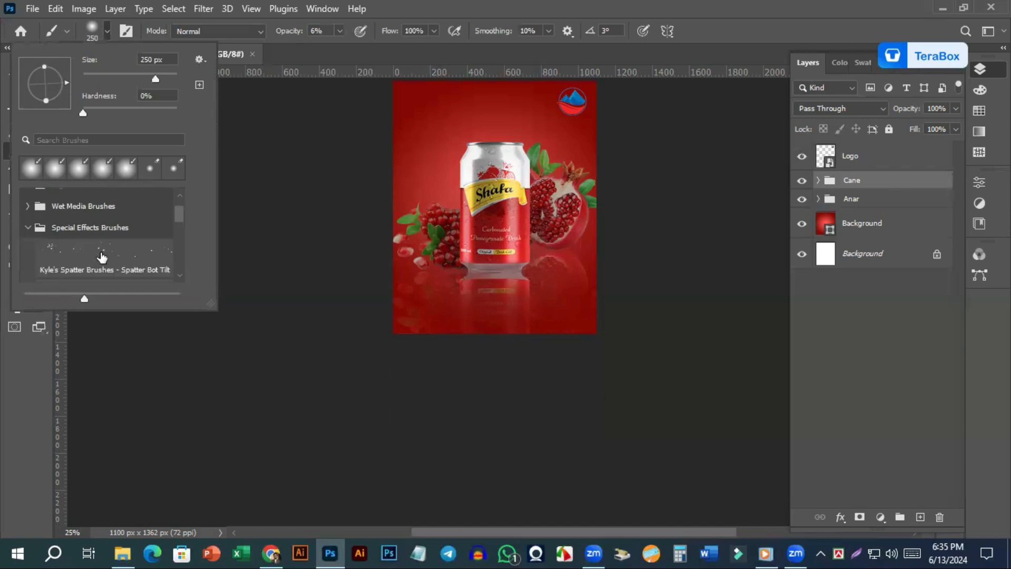
{"action": "scroll", "coordinate": [162, 259], "scroll_direction": "down", "scroll_amount": 3}
{"action": "left_click_drag", "start_coordinate": [181, 251], "coordinate": [181, 267]}
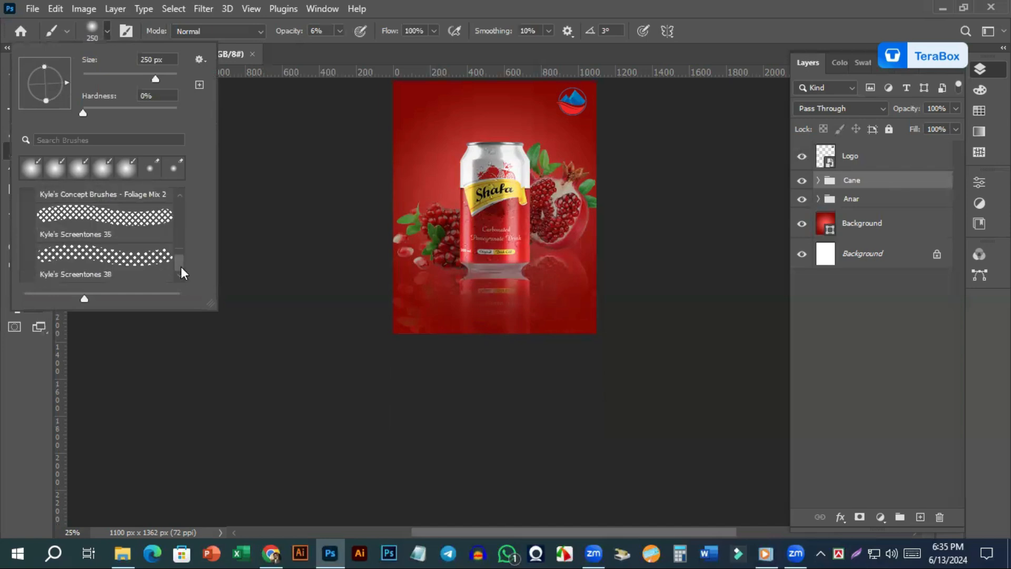
{"action": "scroll", "coordinate": [181, 217], "scroll_direction": "up", "scroll_amount": 10}
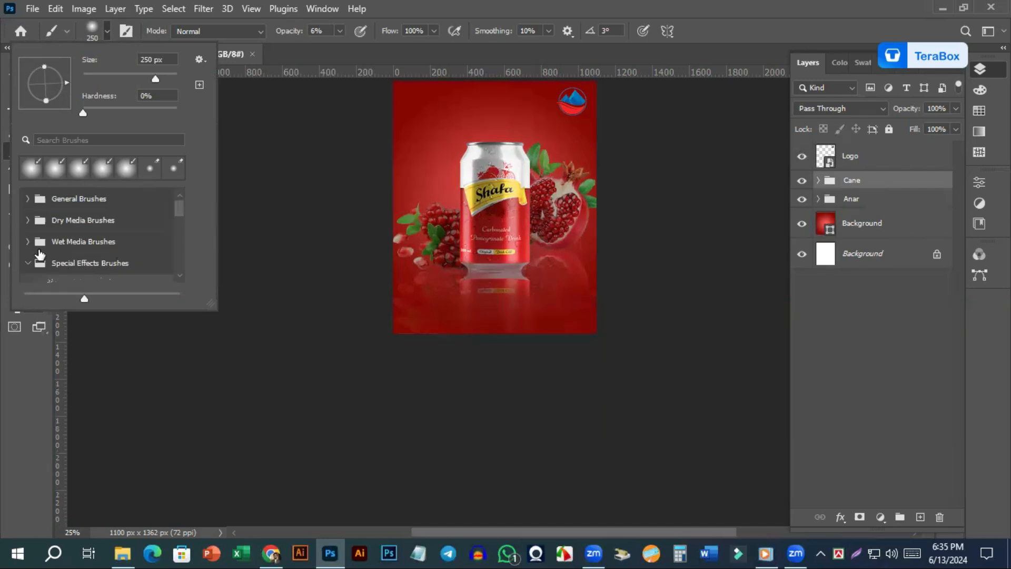
{"action": "left_click", "coordinate": [26, 241]}
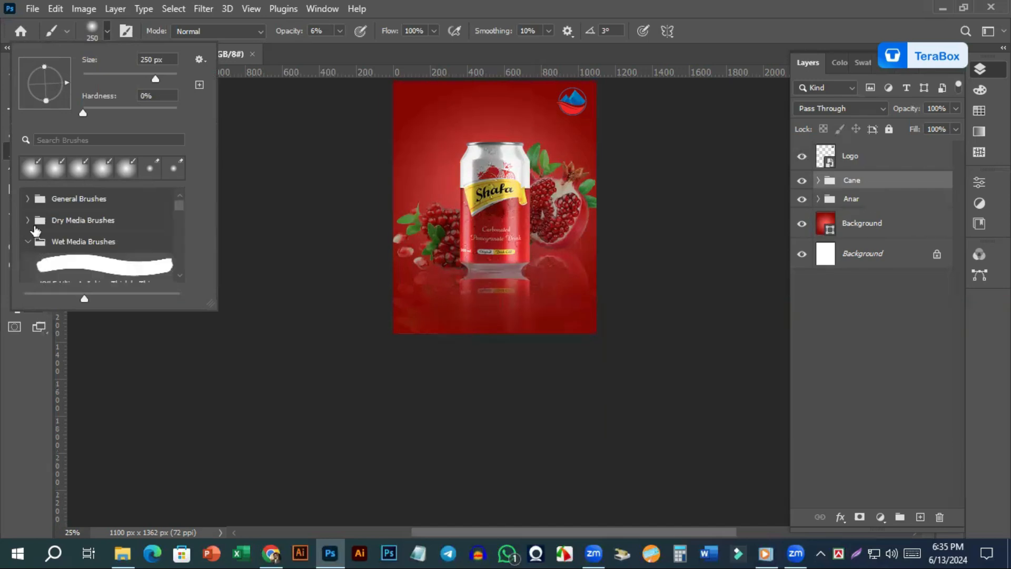
{"action": "left_click_drag", "start_coordinate": [25, 218], "coordinate": [286, 68]}
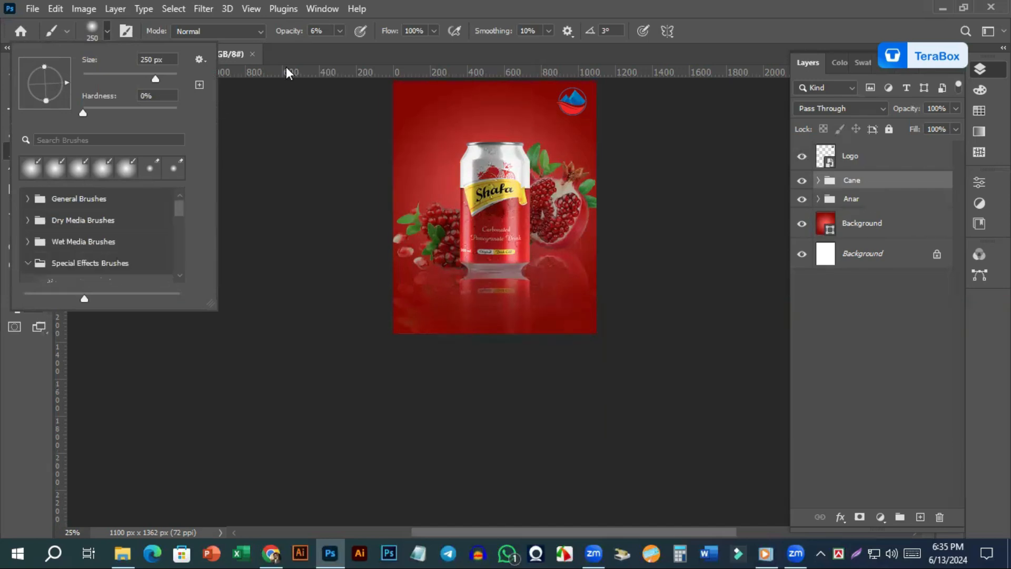
{"action": "left_click", "coordinate": [291, 53]}
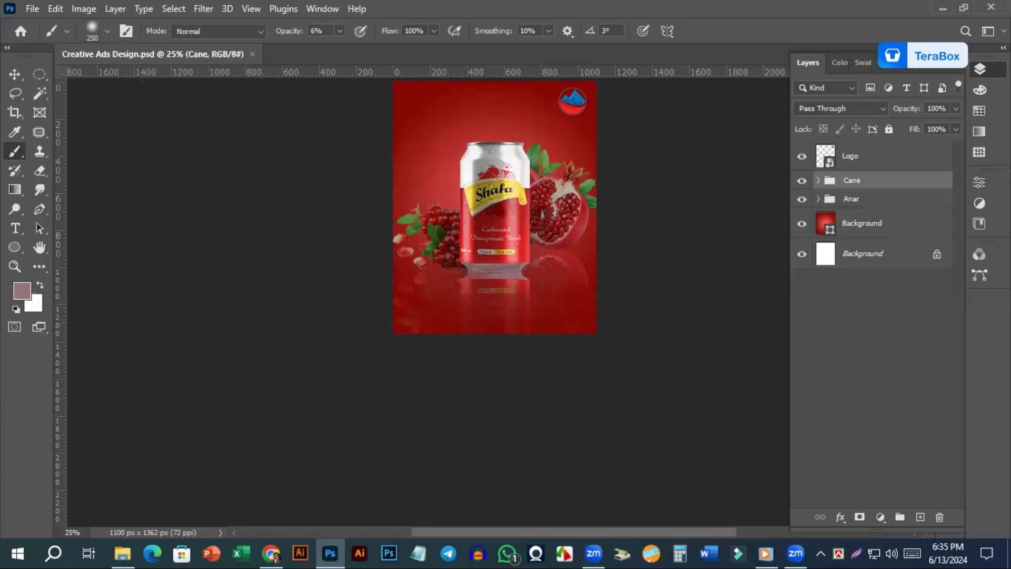
Switch from Essentials to the saved custom workspace, check the list of available panels, and shift the Navigator panel slightly
{"action": "left_click", "coordinate": [988, 30]}
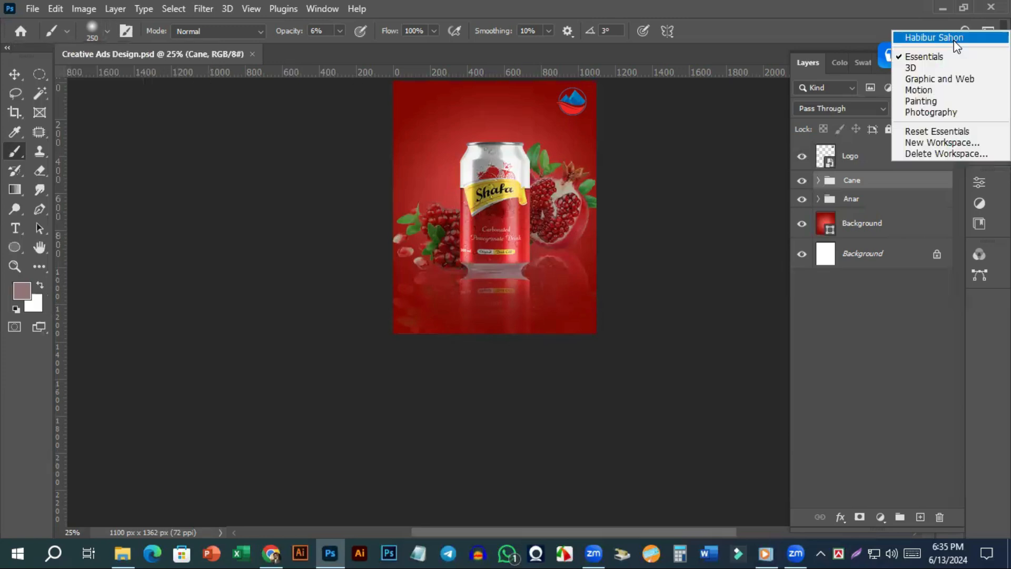
{"action": "left_click", "coordinate": [952, 38]}
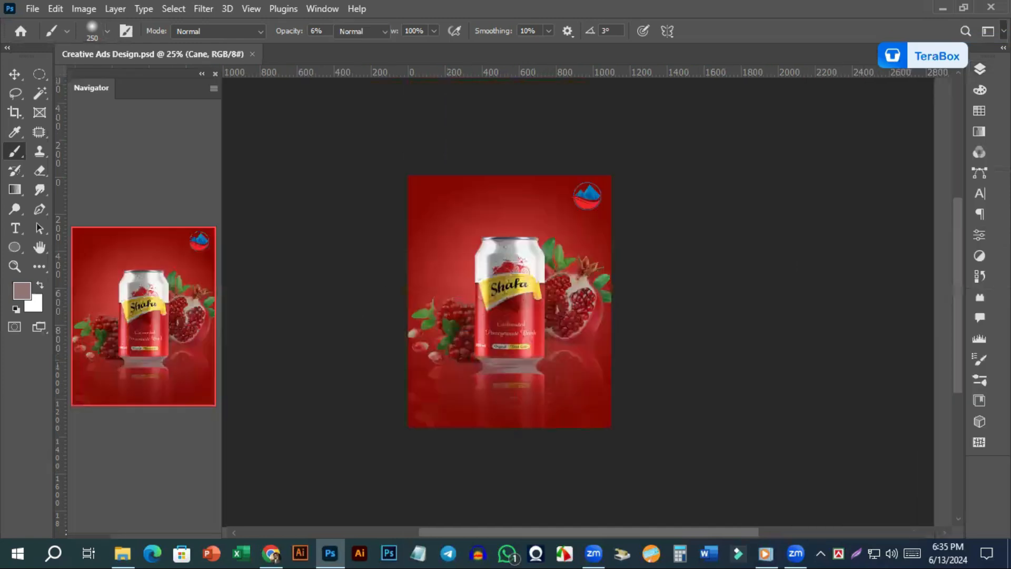
{"action": "left_click", "coordinate": [988, 31]}
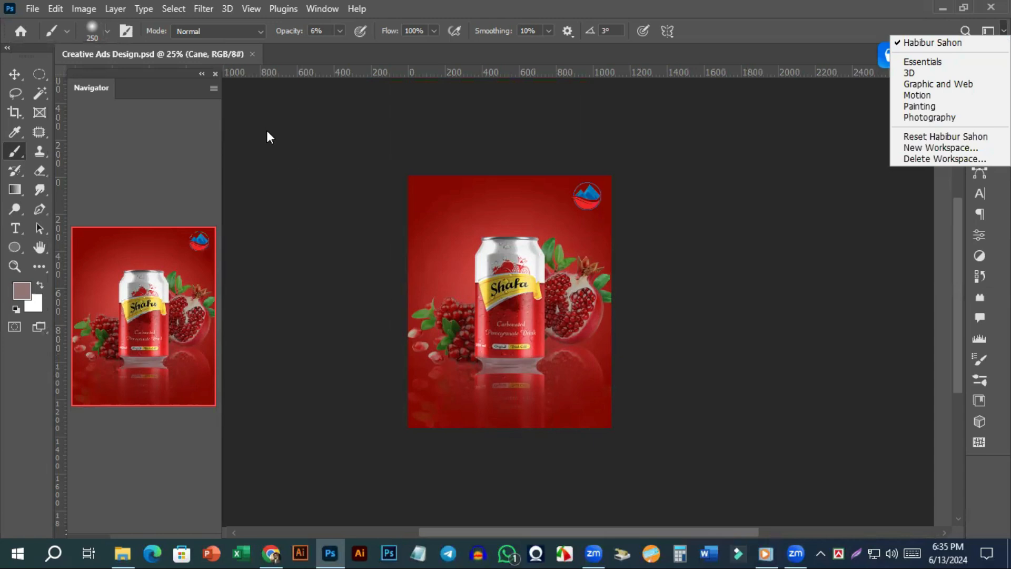
{"action": "left_click", "coordinate": [506, 391]}
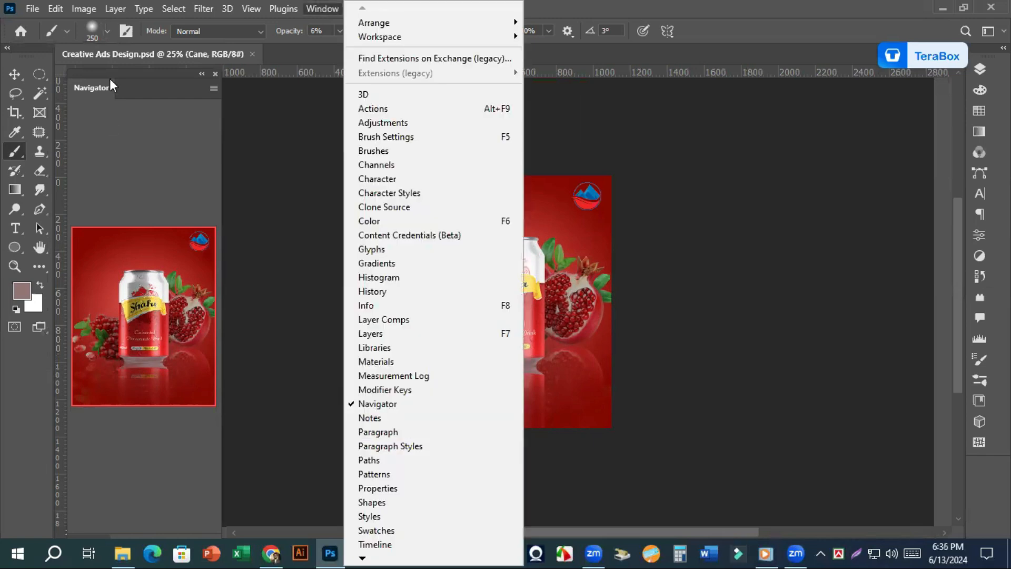
{"action": "left_click_drag", "start_coordinate": [87, 77], "coordinate": [108, 84]}
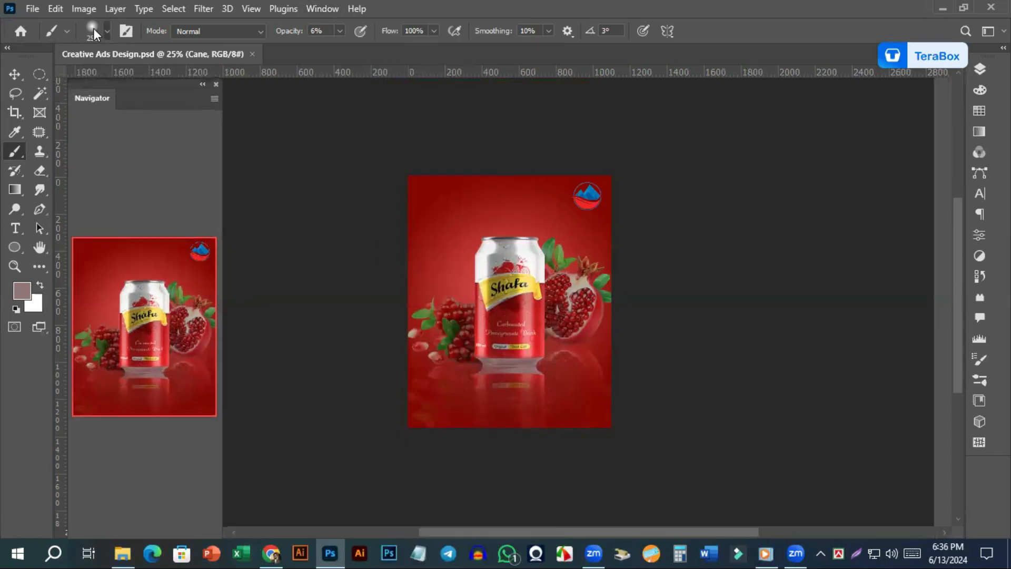
Collapse Special Effects Brushes, recheck the brush preset groups, and review the brush preset options for importing or getting more brushes
{"action": "left_click_drag", "start_coordinate": [178, 207], "coordinate": [176, 223]}
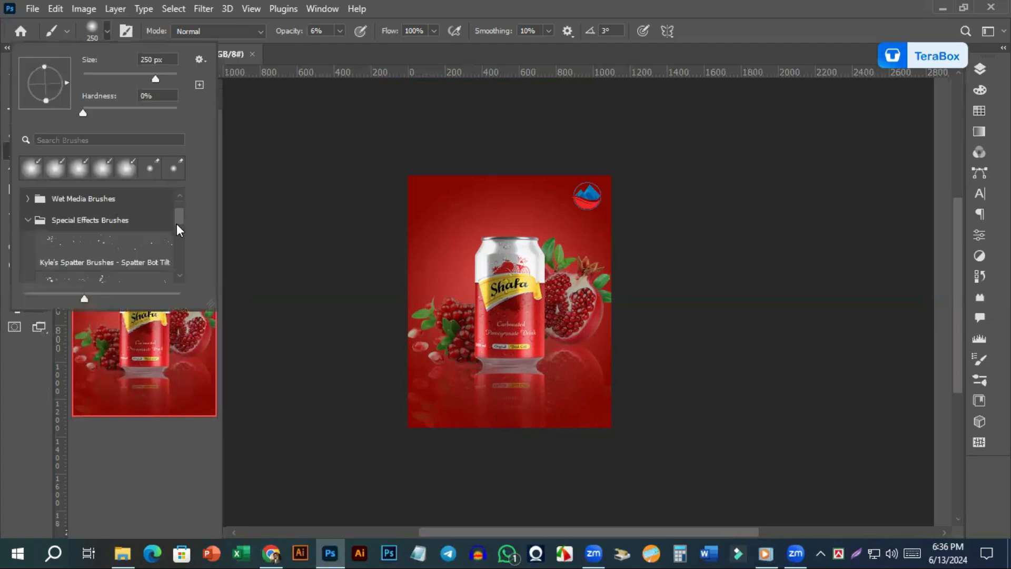
{"action": "scroll", "coordinate": [50, 245], "scroll_direction": "up", "scroll_amount": 1}
{"action": "left_click", "coordinate": [28, 250]}
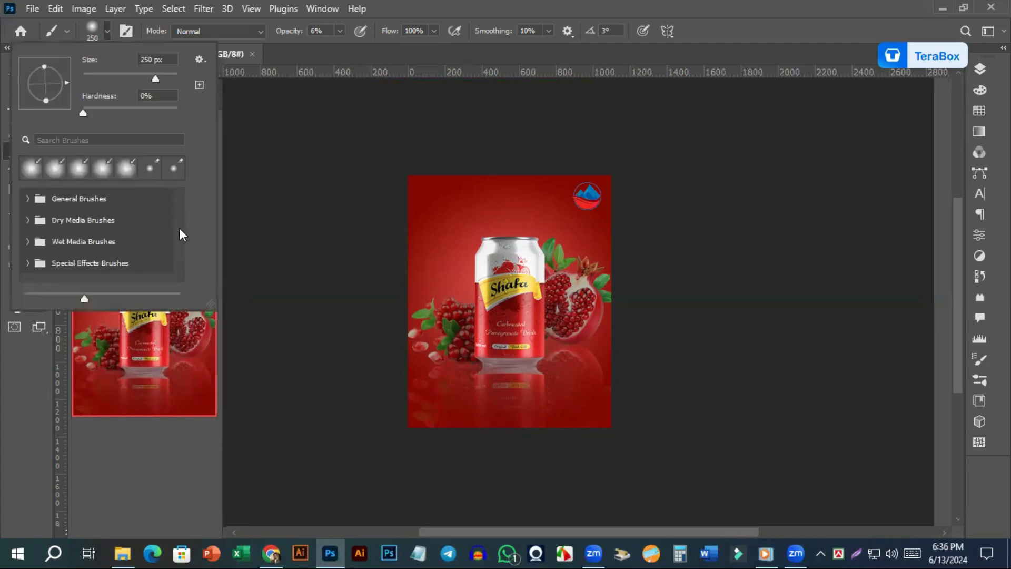
{"action": "scroll", "coordinate": [74, 257], "scroll_direction": "down", "scroll_amount": 5}
{"action": "scroll", "coordinate": [71, 216], "scroll_direction": "up", "scroll_amount": 4}
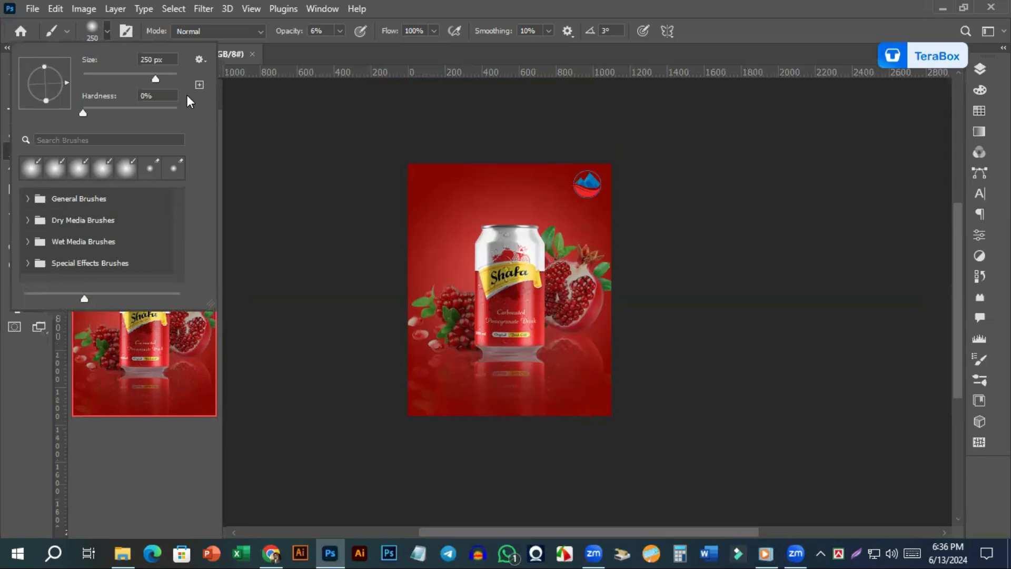
{"action": "left_click", "coordinate": [199, 59]}
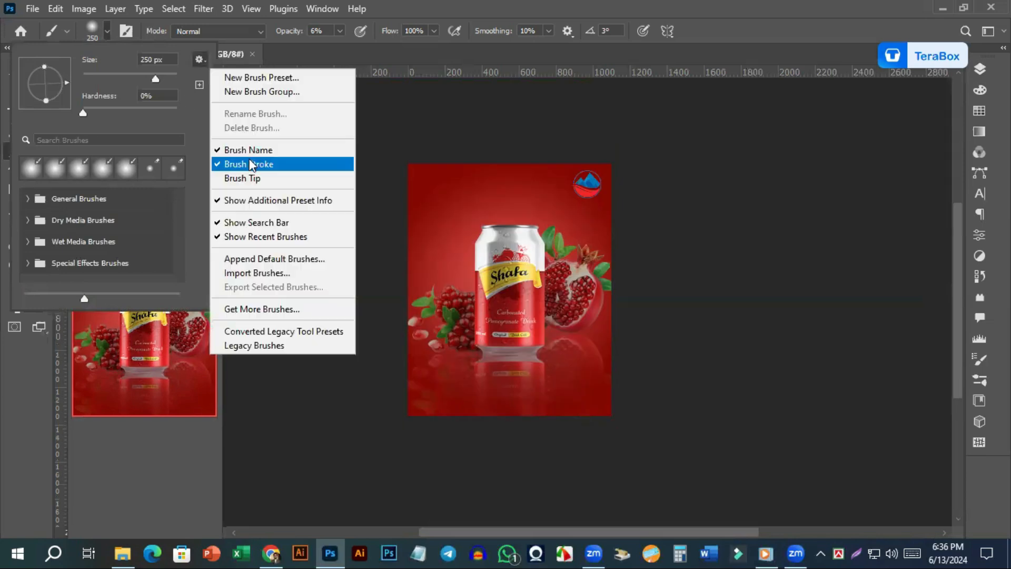
{"action": "left_click", "coordinate": [456, 445]}
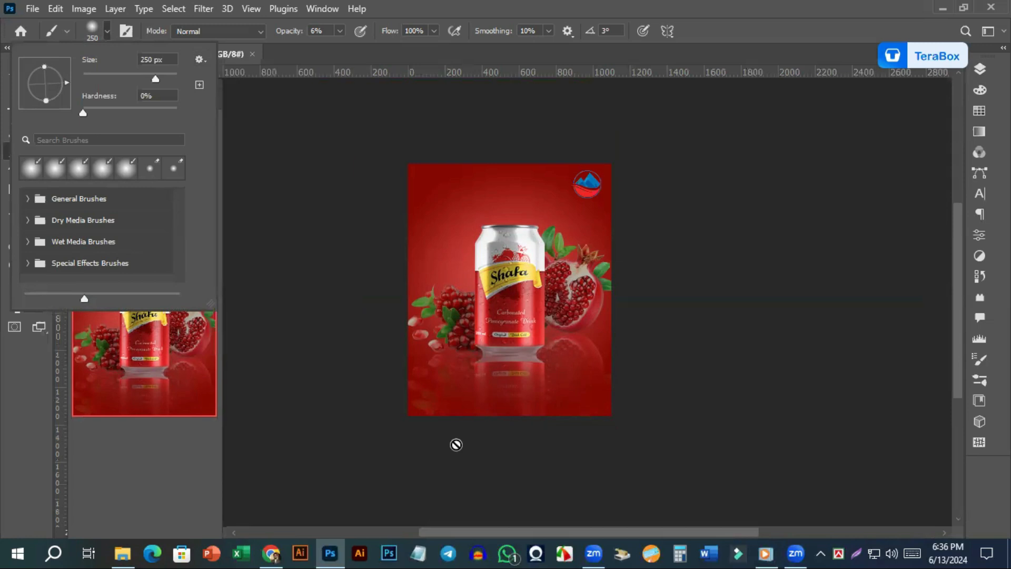
Switch to Chrome and search Google for "photoshop brush effect" in the last open Zoom page's tab
{"action": "left_click", "coordinate": [271, 551]}
{"action": "left_click", "coordinate": [608, 21]}
{"action": "left_click", "coordinate": [534, 45]}
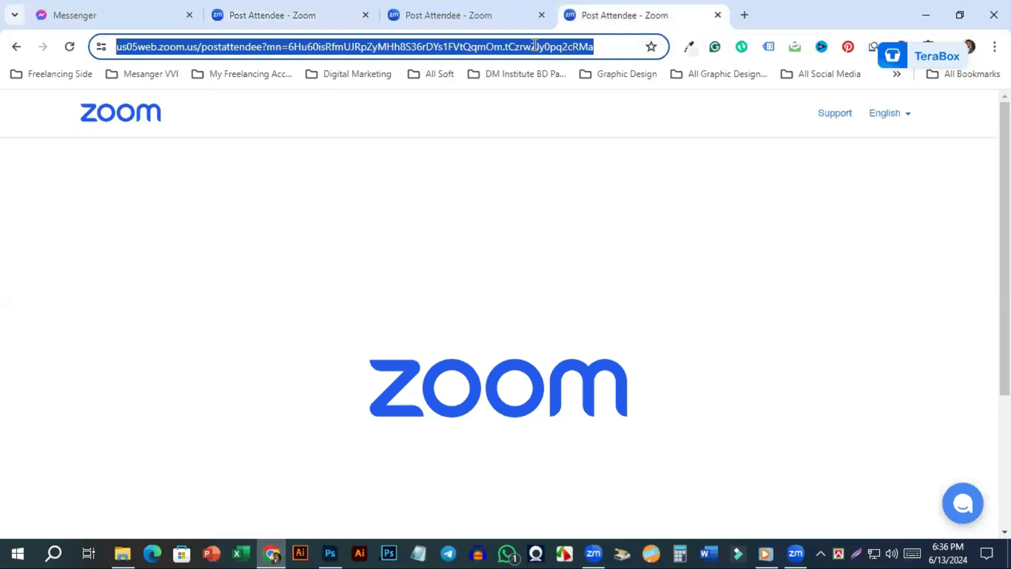
{"action": "type", "text": "ph"}
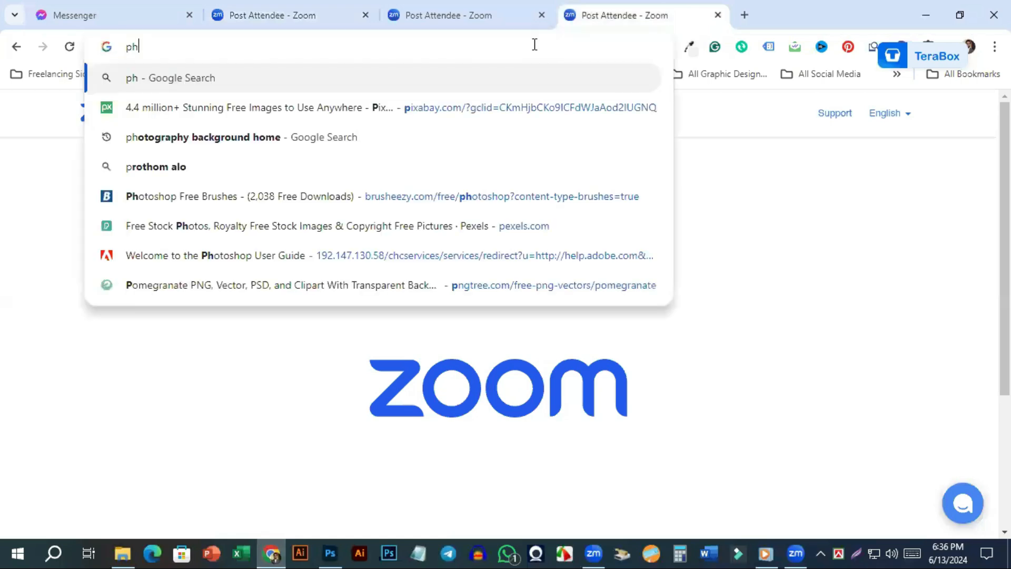
{"action": "type", "text": "oto"}
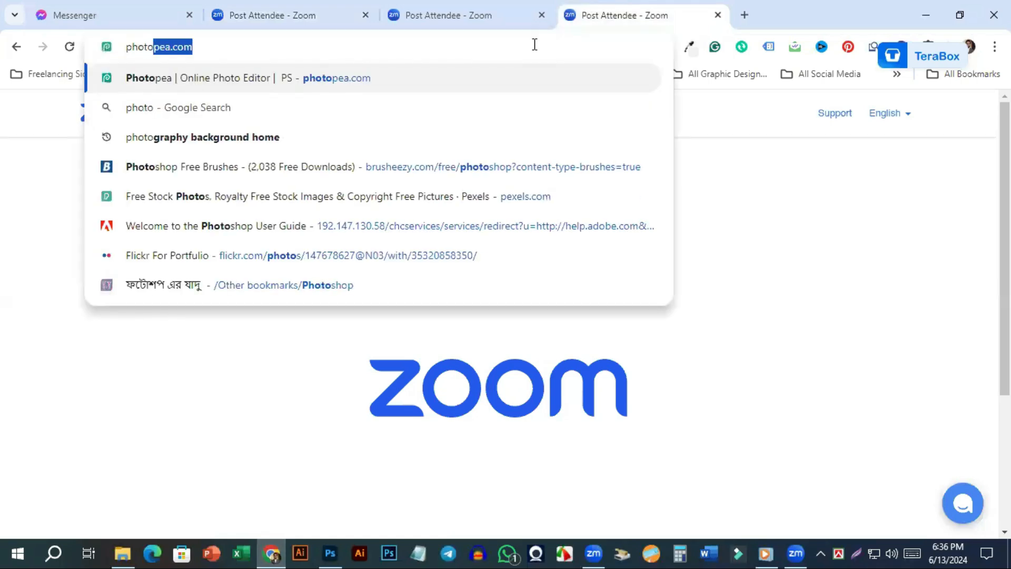
{"action": "type", "text": "shop"}
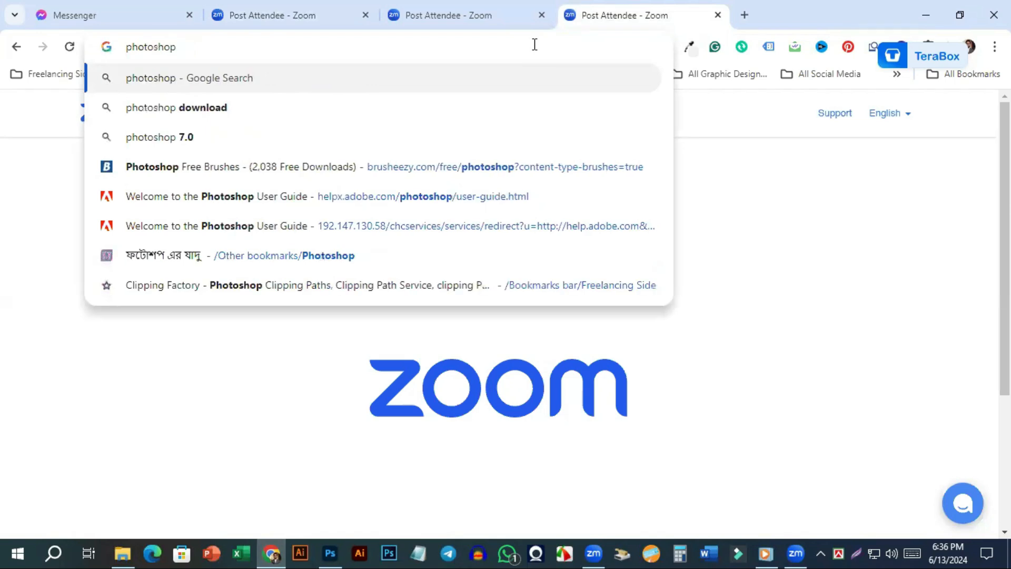
{"action": "type", "text": " brush "}
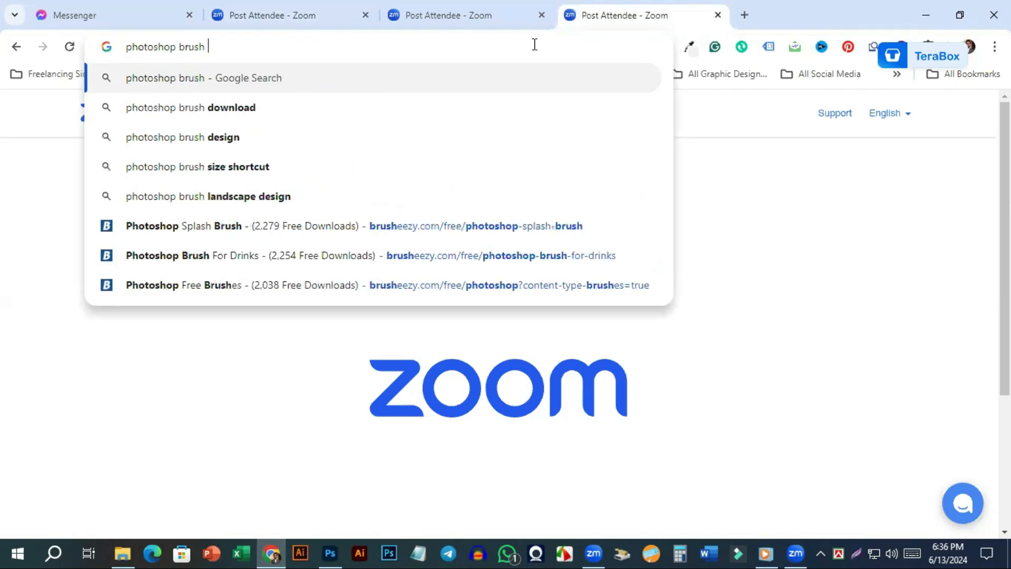
{"action": "type", "text": "e"}
{"action": "key", "text": "Down"}
{"action": "key", "text": "Return"}
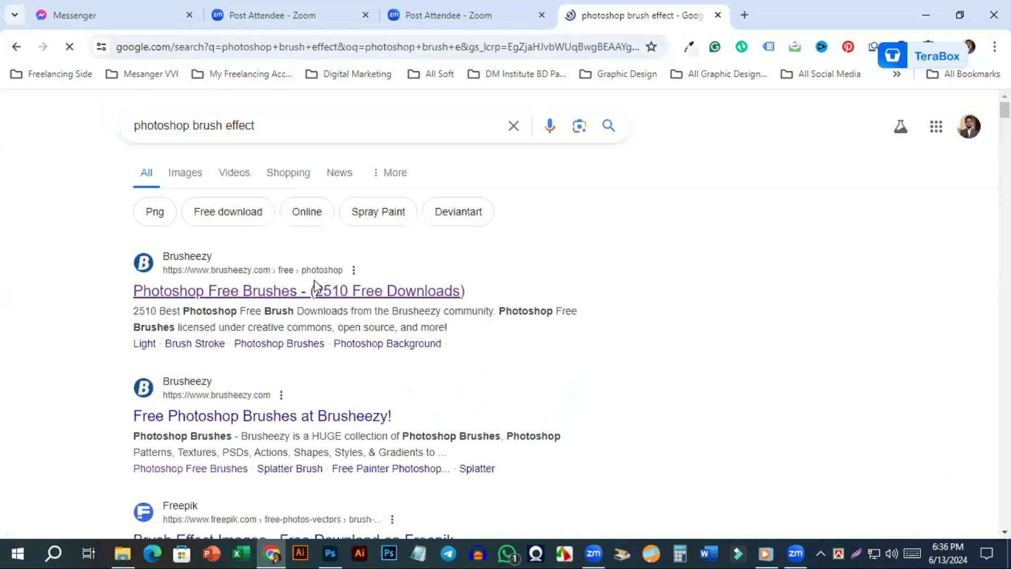
Open Brusheezy's free Photoshop brushes page from the Google results and search the site for "juse splash brush"
{"action": "left_click", "coordinate": [527, 262]}
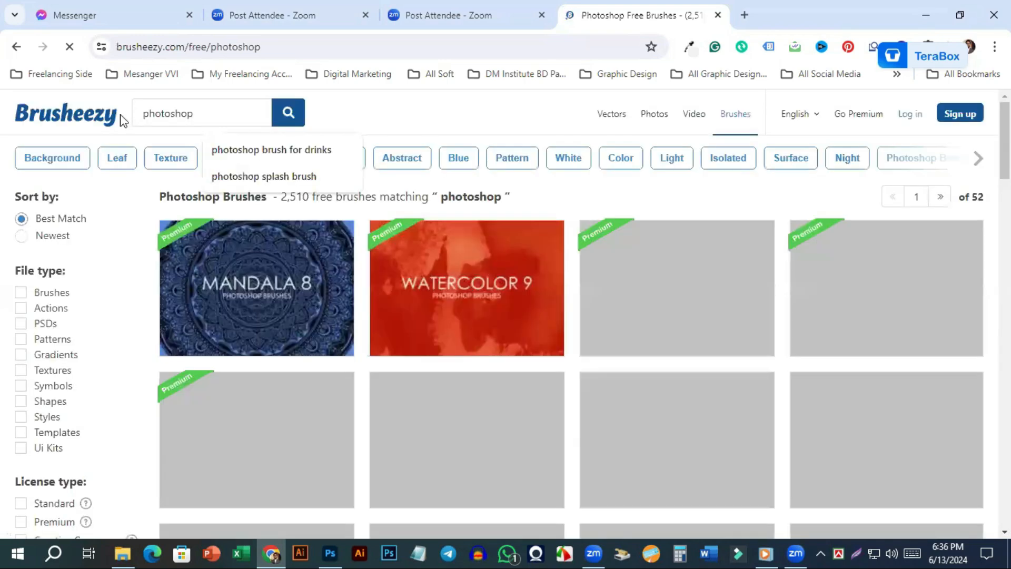
{"action": "double_click", "coordinate": [201, 114]}
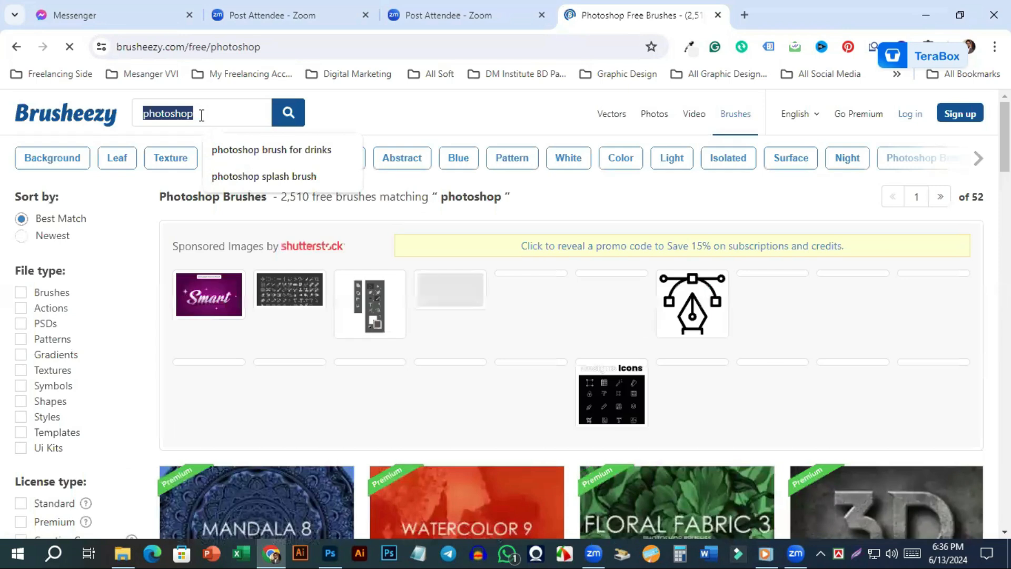
{"action": "type", "text": "juse "}
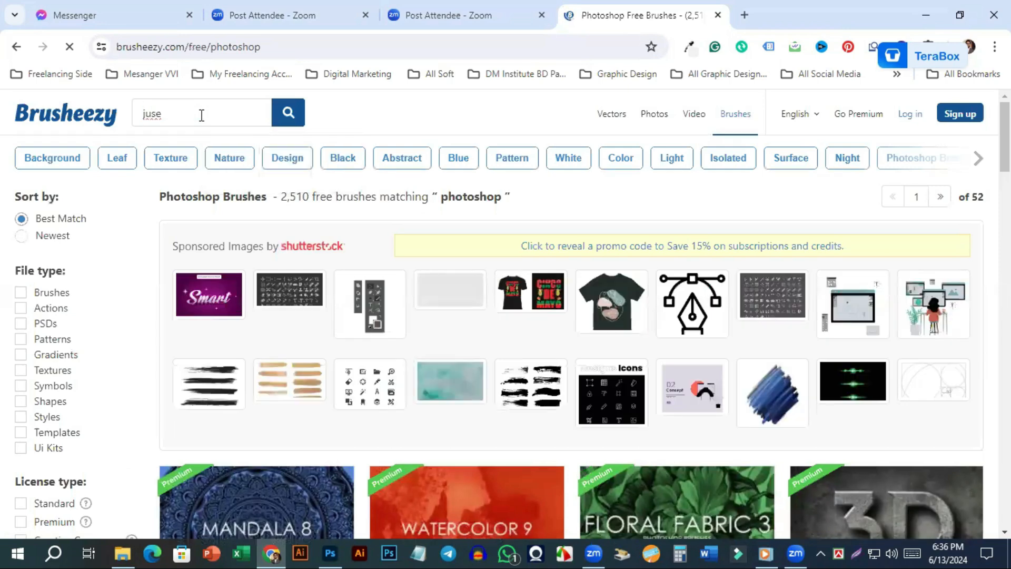
{"action": "type", "text": "splash brush"}
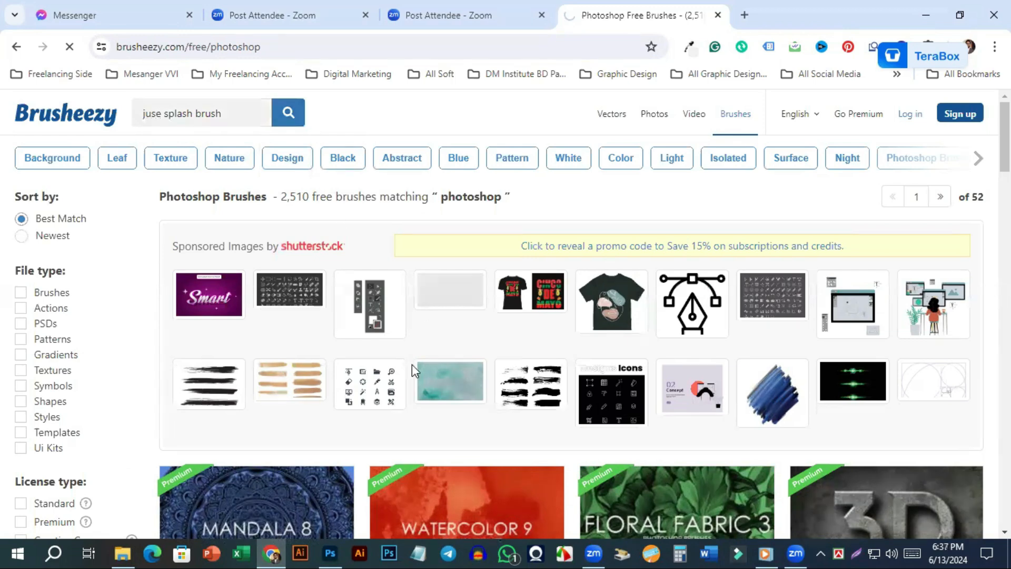
Look through the general free Photoshop brush thumbnails while the splash brush search loads
{"action": "scroll", "coordinate": [412, 365], "scroll_direction": "down", "scroll_amount": 5}
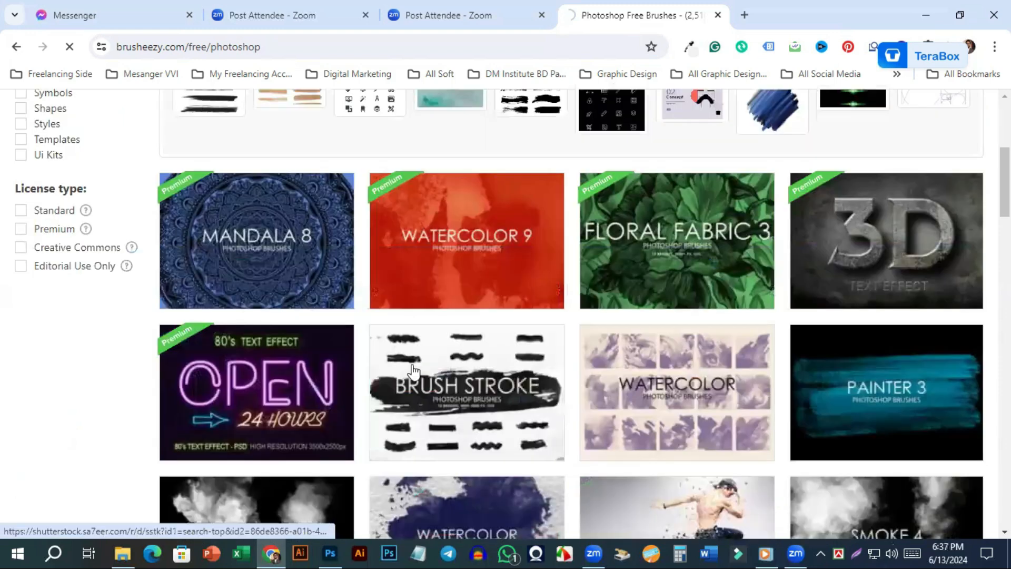
{"action": "scroll", "coordinate": [412, 364], "scroll_direction": "down", "scroll_amount": 7}
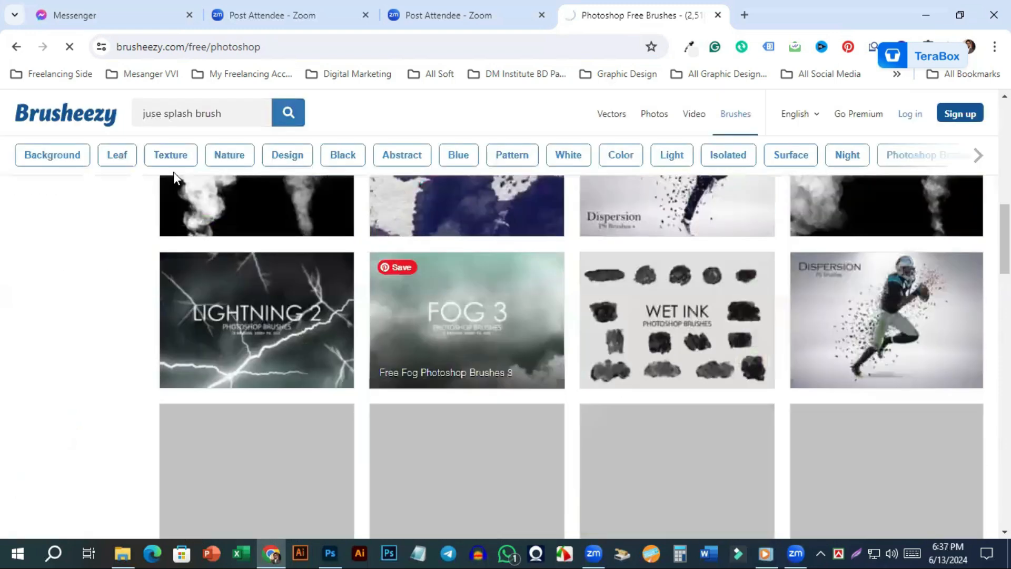
{"action": "scroll", "coordinate": [172, 172], "scroll_direction": "up", "scroll_amount": 12}
{"action": "scroll", "coordinate": [441, 329], "scroll_direction": "down", "scroll_amount": 7}
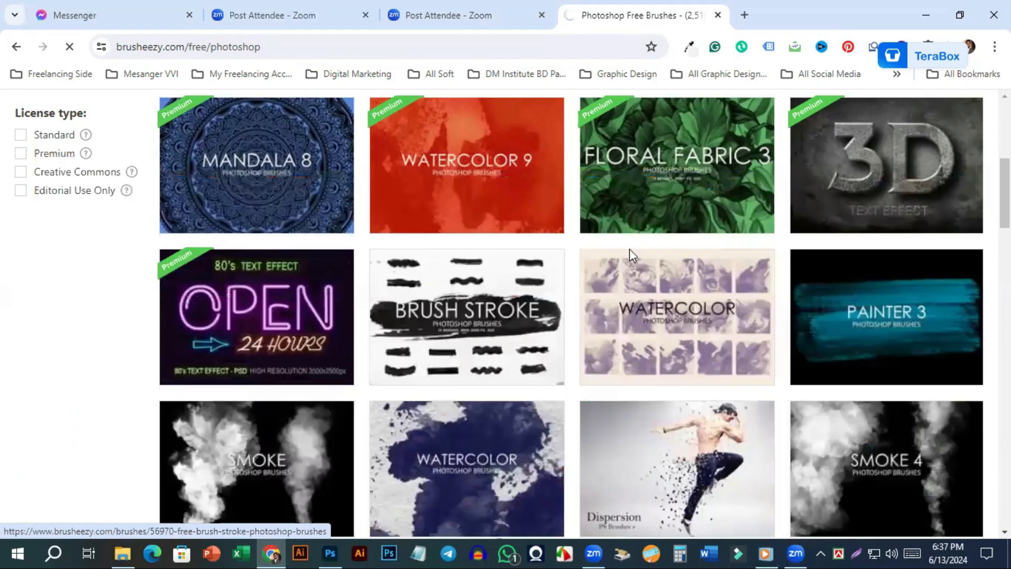
{"action": "scroll", "coordinate": [630, 248], "scroll_direction": "down", "scroll_amount": 10}
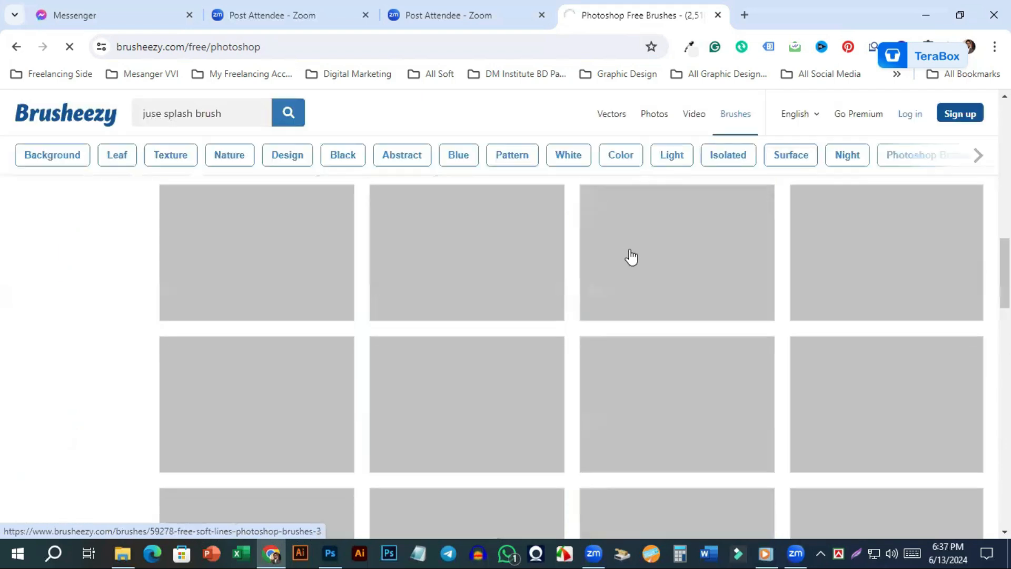
{"action": "scroll", "coordinate": [630, 249], "scroll_direction": "down", "scroll_amount": 20}
{"action": "scroll", "coordinate": [473, 328], "scroll_direction": "up", "scroll_amount": 7}
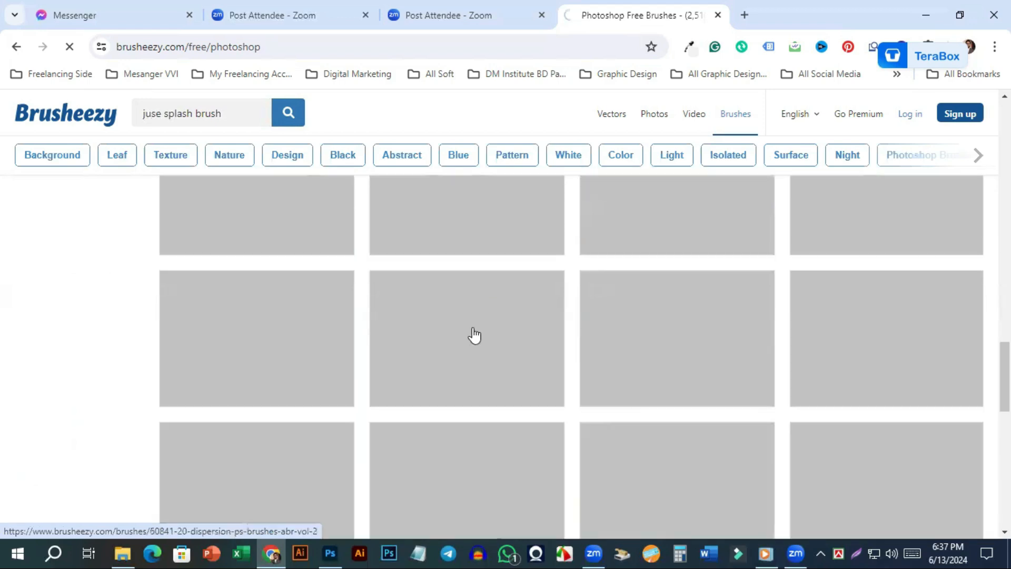
{"action": "scroll", "coordinate": [473, 329], "scroll_direction": "up", "scroll_amount": 12}
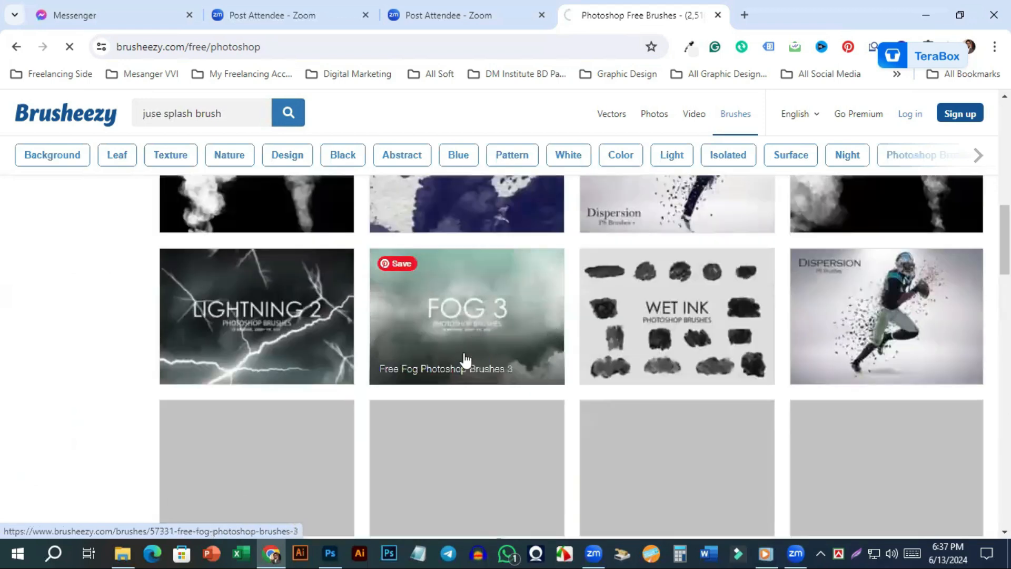
{"action": "scroll", "coordinate": [465, 358], "scroll_direction": "up", "scroll_amount": 12}
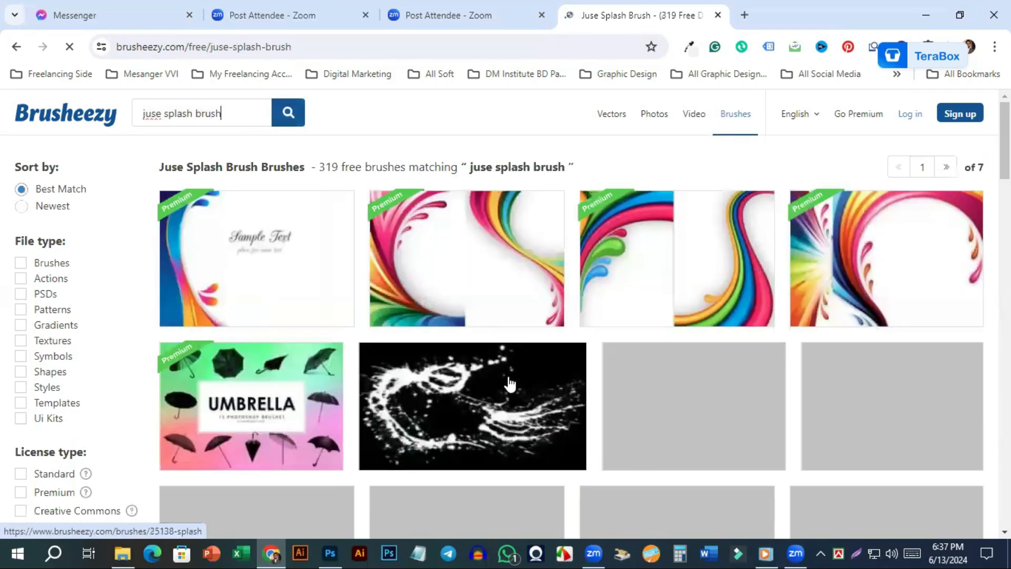
Examine the splash brush search results for a liquid or water splash pack that suits the drink advertisement
{"action": "scroll", "coordinate": [709, 297], "scroll_direction": "down", "scroll_amount": 3}
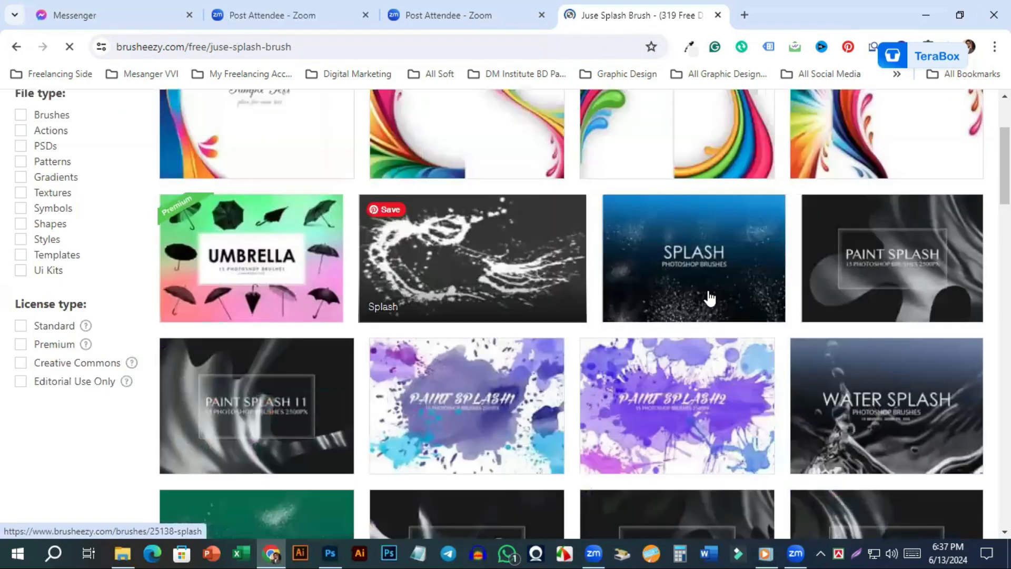
{"action": "scroll", "coordinate": [710, 297], "scroll_direction": "down", "scroll_amount": 1}
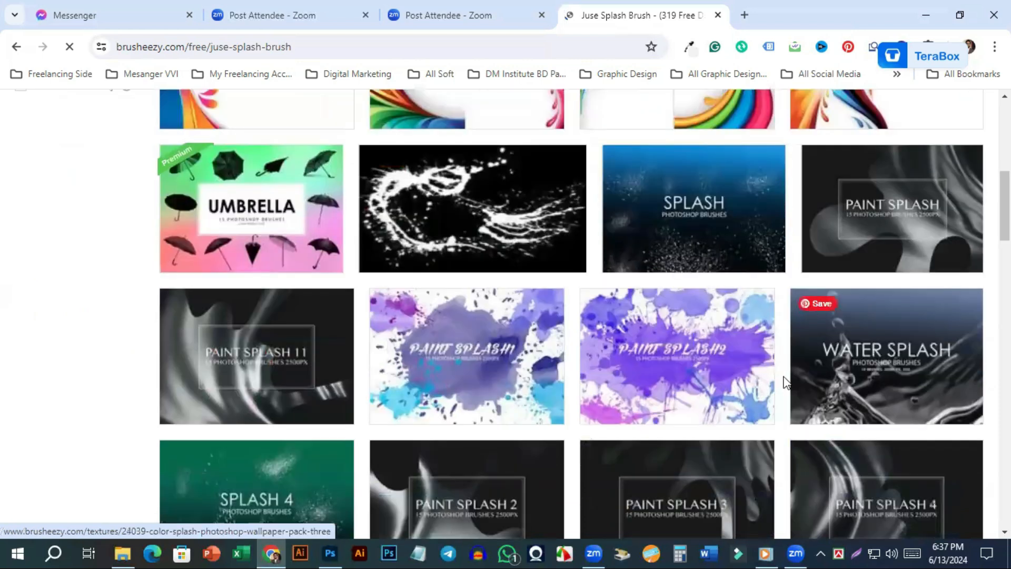
{"action": "scroll", "coordinate": [785, 381], "scroll_direction": "down", "scroll_amount": 4}
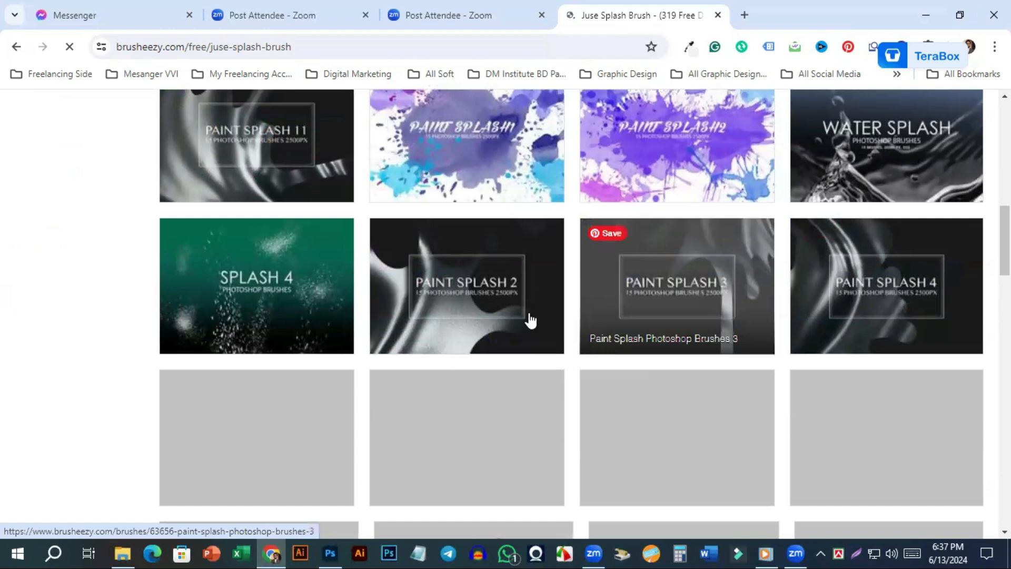
{"action": "scroll", "coordinate": [529, 319], "scroll_direction": "down", "scroll_amount": 4}
{"action": "scroll", "coordinate": [530, 320], "scroll_direction": "down", "scroll_amount": 1}
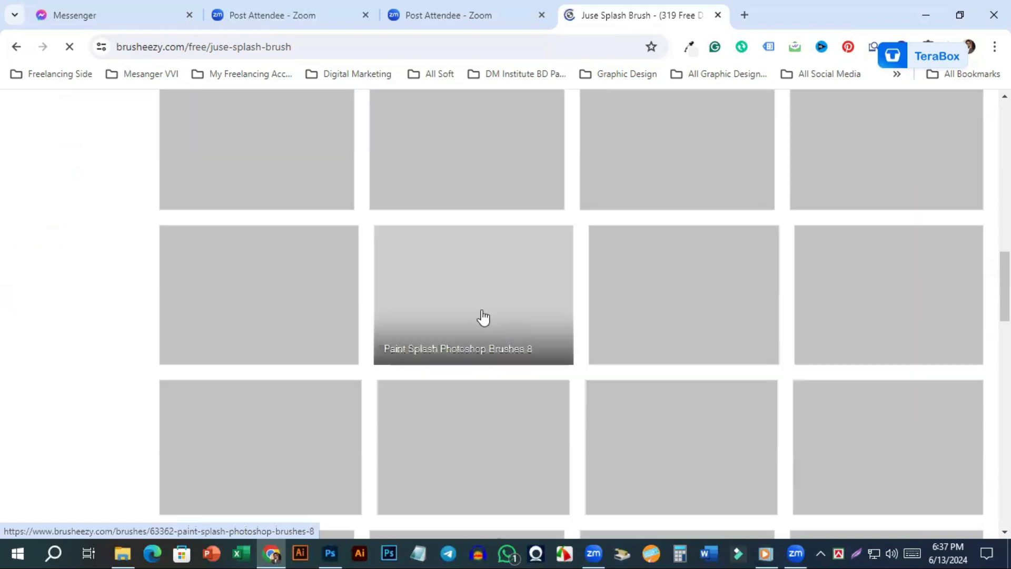
{"action": "scroll", "coordinate": [483, 318], "scroll_direction": "up", "scroll_amount": 3}
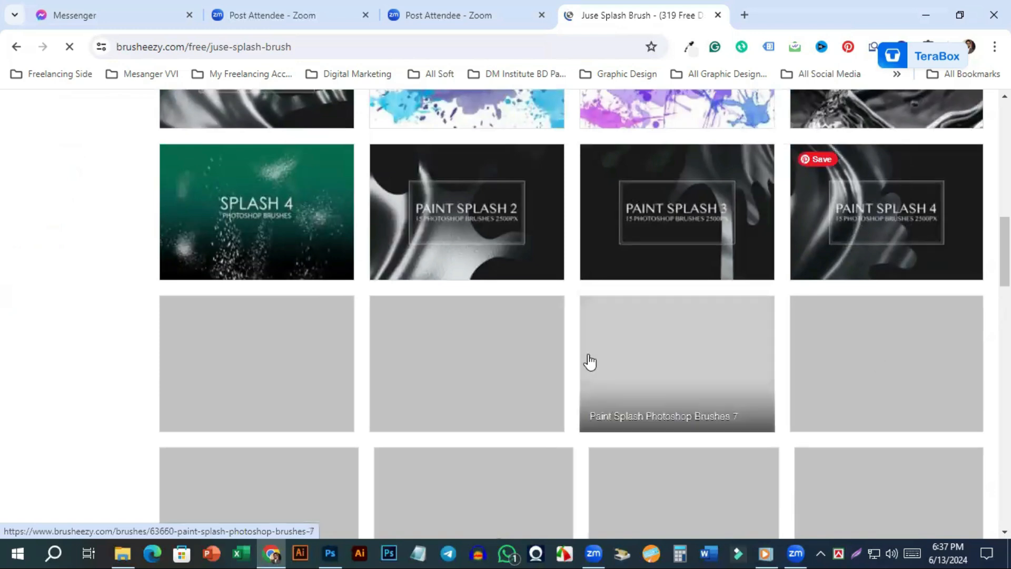
{"action": "scroll", "coordinate": [478, 362], "scroll_direction": "down", "scroll_amount": 2}
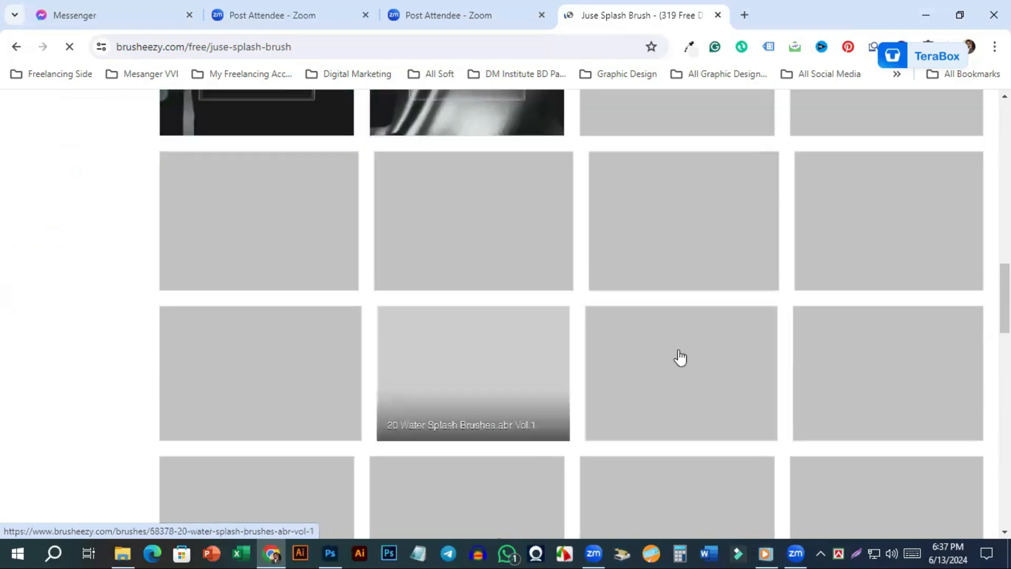
{"action": "scroll", "coordinate": [680, 357], "scroll_direction": "up", "scroll_amount": 3}
{"action": "scroll", "coordinate": [498, 387], "scroll_direction": "down", "scroll_amount": 3}
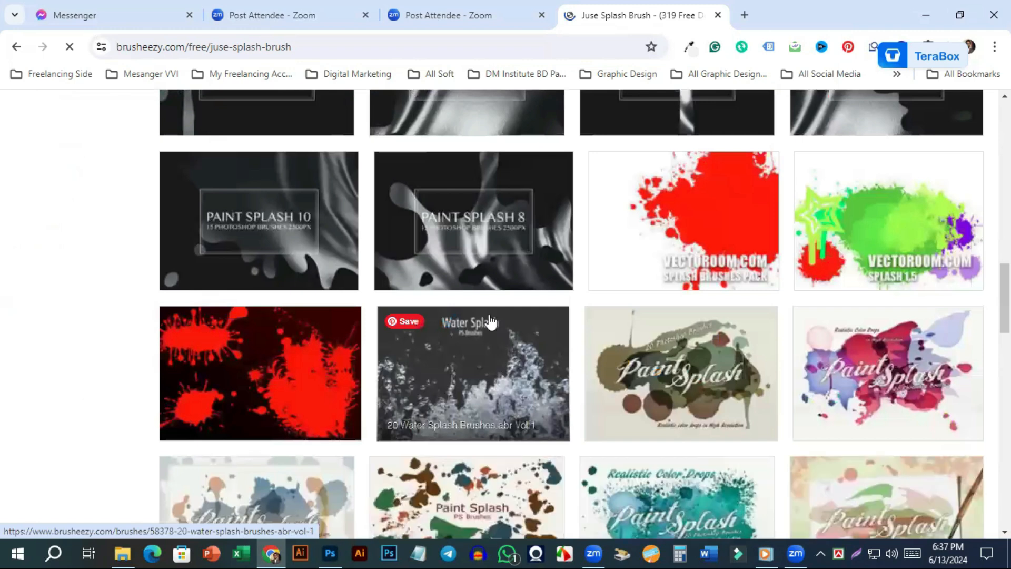
{"action": "scroll", "coordinate": [489, 322], "scroll_direction": "down", "scroll_amount": 1}
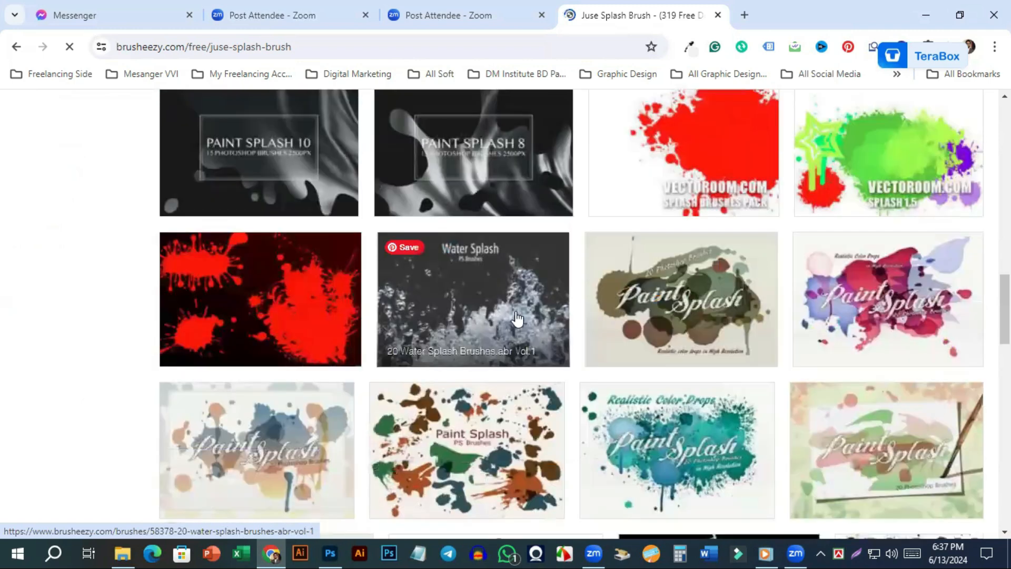
{"action": "scroll", "coordinate": [517, 318], "scroll_direction": "down", "scroll_amount": 1}
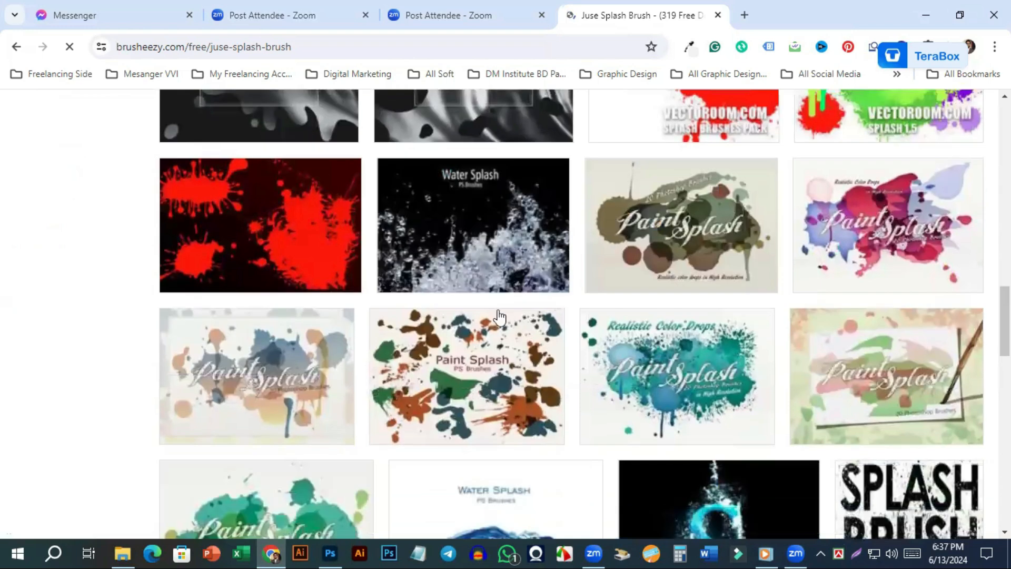
{"action": "mouse_move", "coordinate": [516, 249]}
{"action": "scroll", "coordinate": [515, 257], "scroll_direction": "down", "scroll_amount": 3}
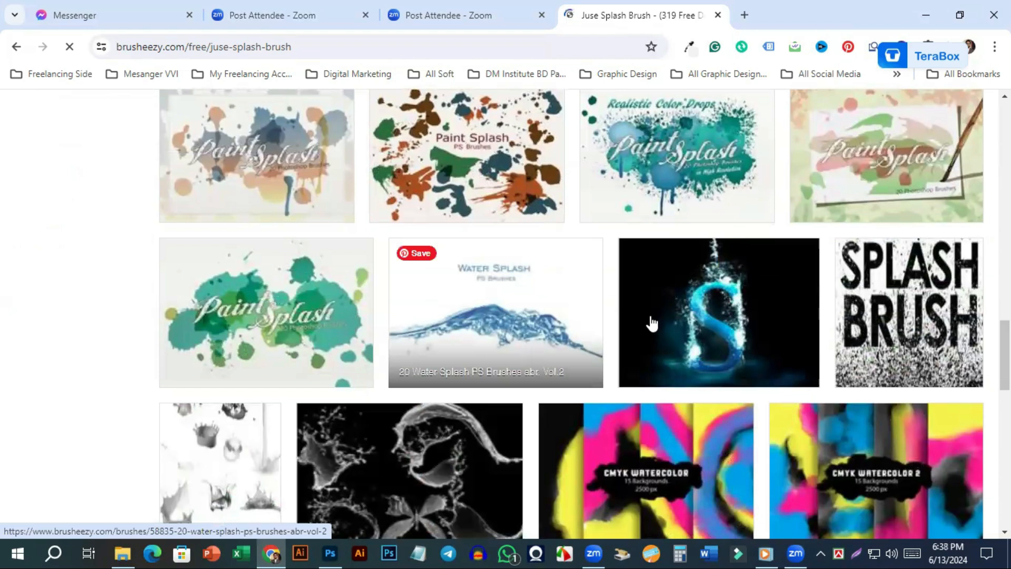
{"action": "scroll", "coordinate": [652, 323], "scroll_direction": "down", "scroll_amount": 3}
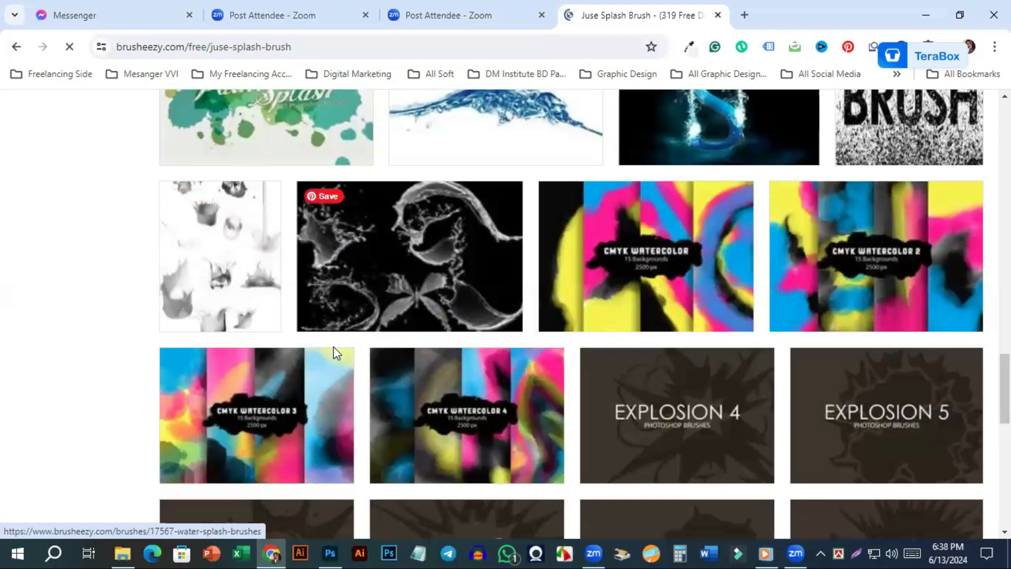
Start the free download of the Liquid Splash Brushes pack and check the Downloads folder in File Explorer for brush files
{"action": "left_click", "coordinate": [237, 294]}
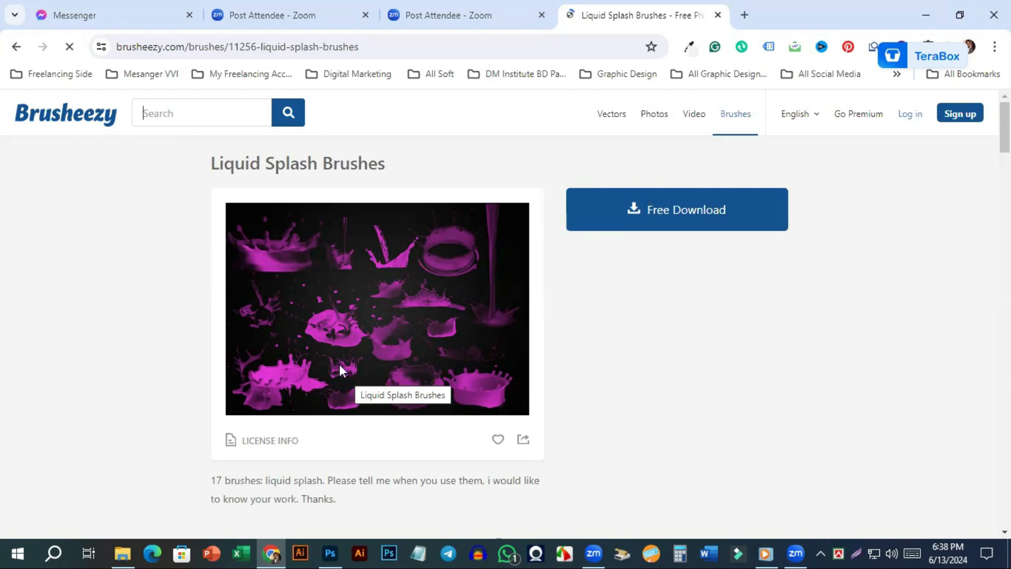
{"action": "left_click", "coordinate": [667, 221]}
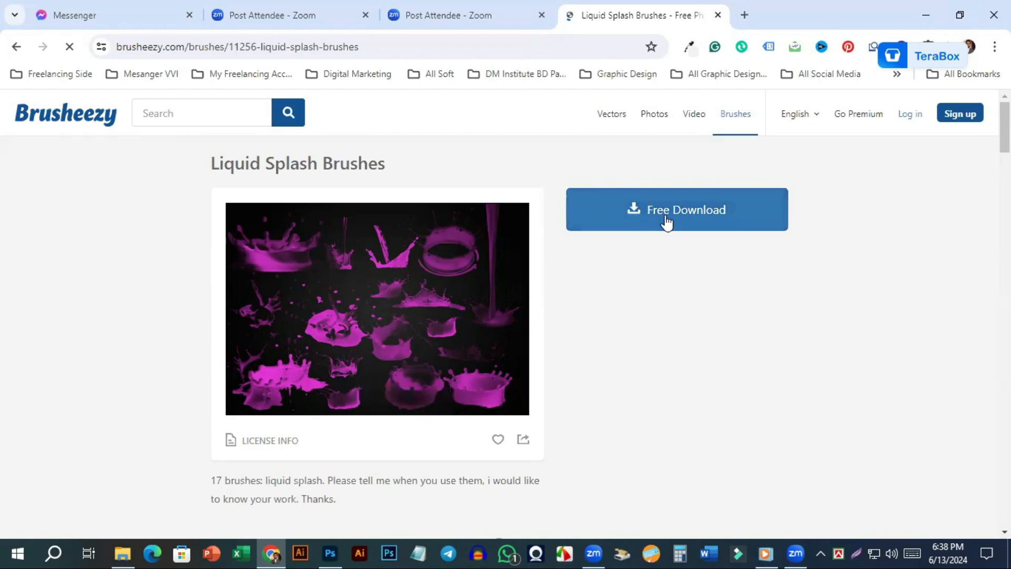
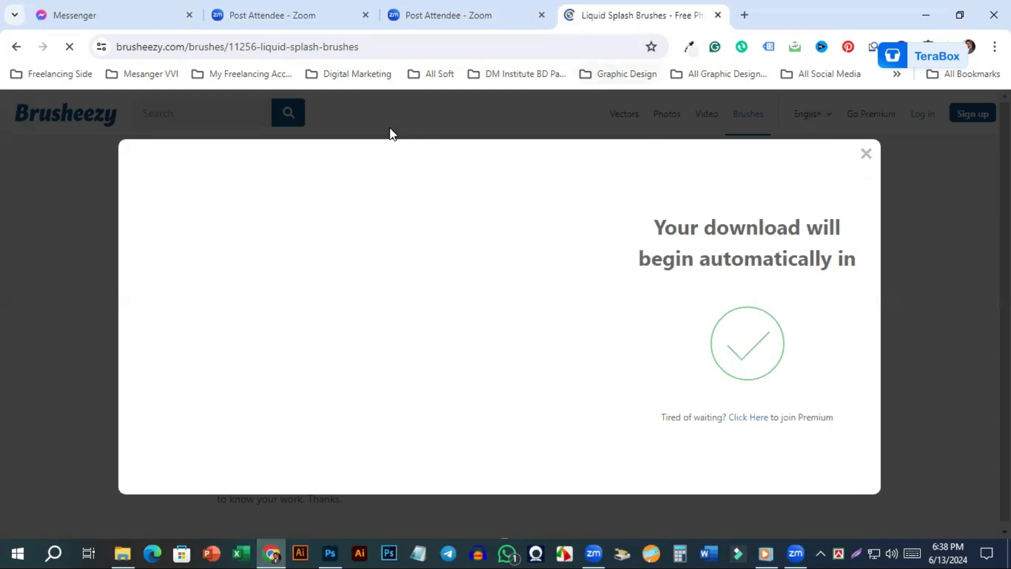
{"action": "left_click", "coordinate": [121, 552]}
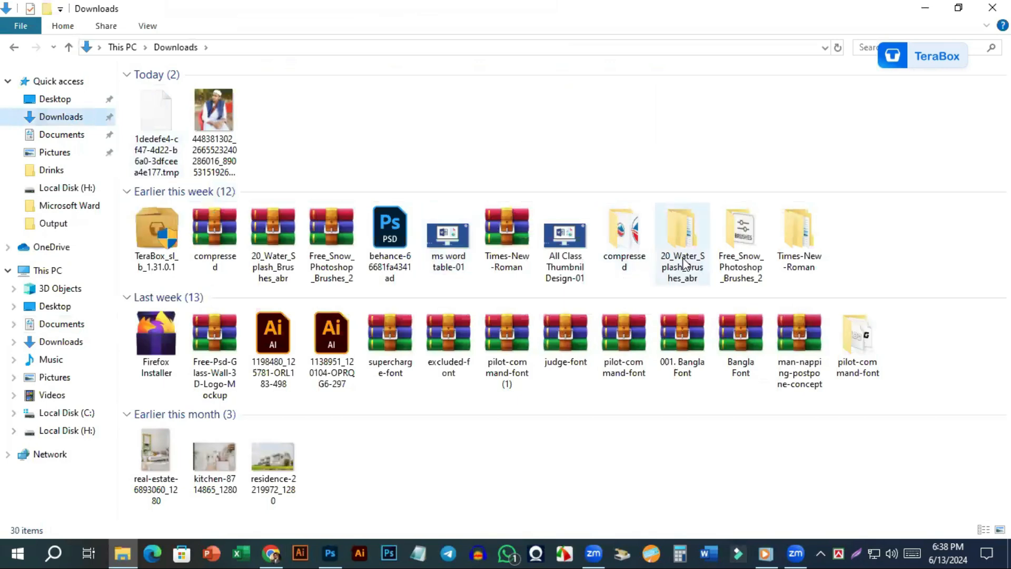
{"action": "left_click", "coordinate": [624, 238]}
{"action": "left_click", "coordinate": [751, 263]}
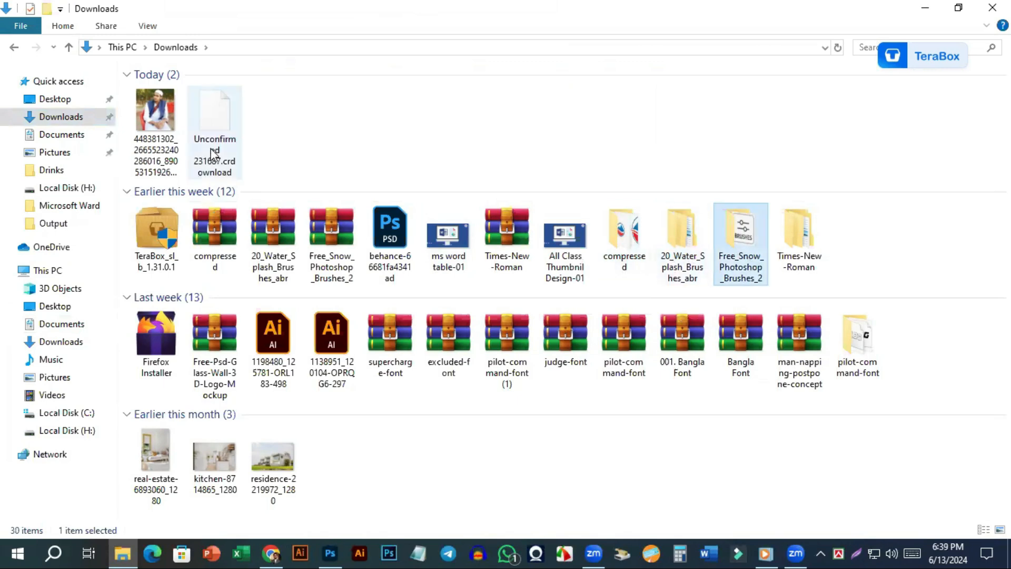
Switch to Photoshop, start importing brushes from the brush preset options, and browse to the Downloads folder
{"action": "left_click", "coordinate": [330, 552]}
{"action": "left_click", "coordinate": [107, 31]}
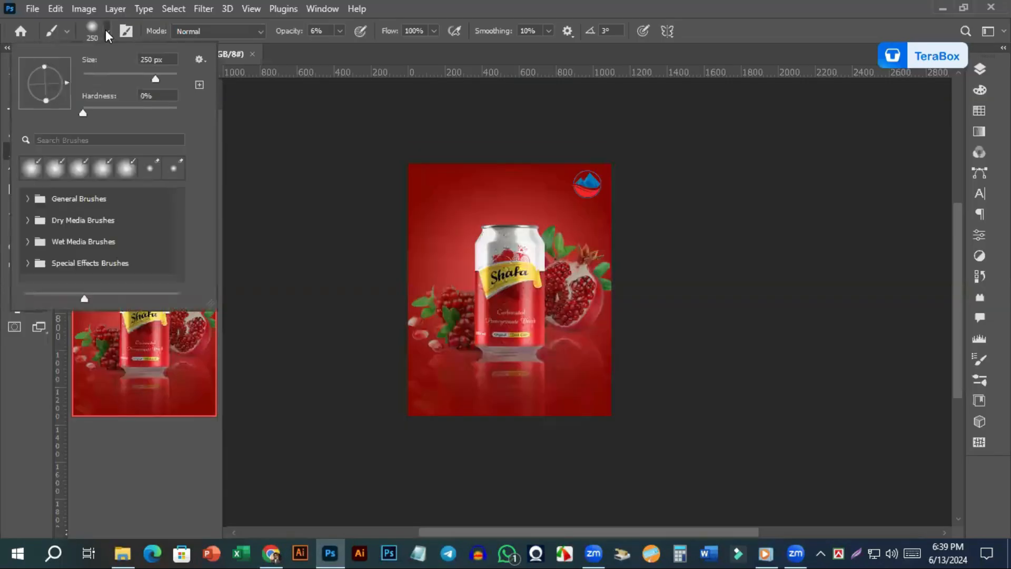
{"action": "left_click", "coordinate": [12, 150]}
{"action": "left_click", "coordinate": [109, 32]}
{"action": "left_click", "coordinate": [199, 59]}
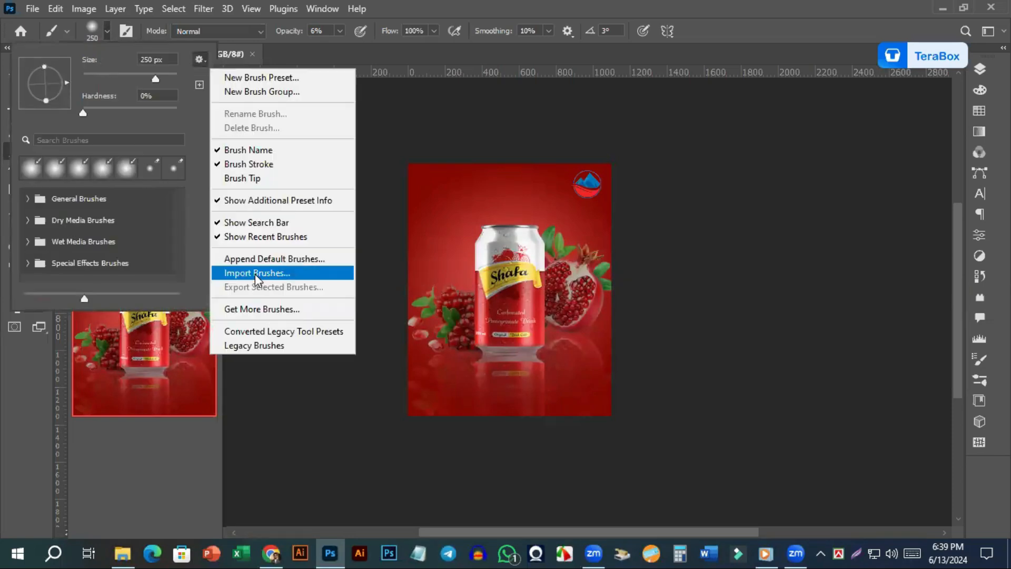
{"action": "left_click", "coordinate": [271, 273]}
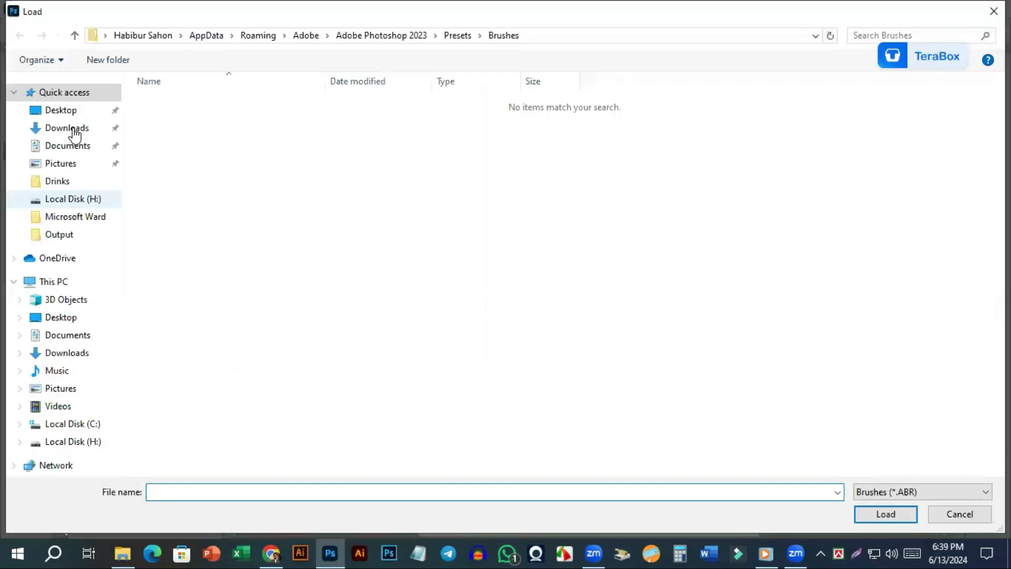
{"action": "left_click", "coordinate": [67, 128]}
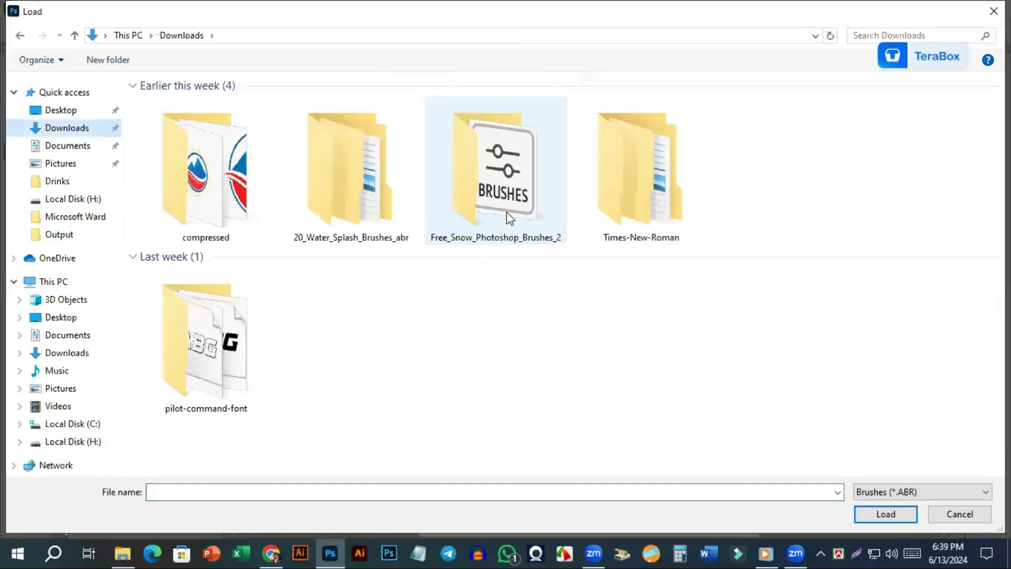
Open the Free_Snow_Photoshop_Brushes_2 folder and choose the Free Snow Photoshop Brushes 2 file
{"action": "left_click", "coordinate": [341, 202]}
{"action": "double_click", "coordinate": [552, 223]}
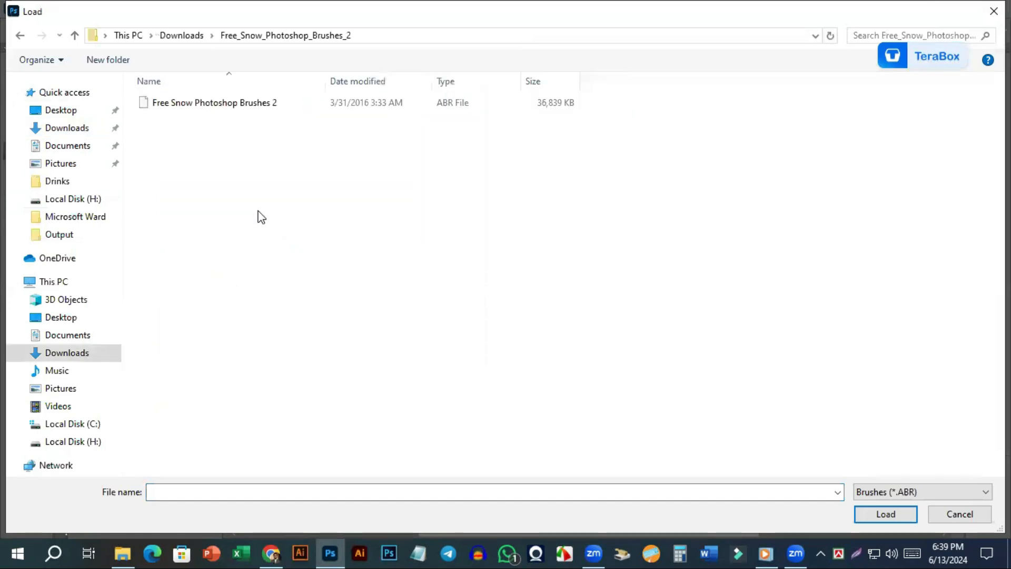
{"action": "left_click", "coordinate": [898, 520]}
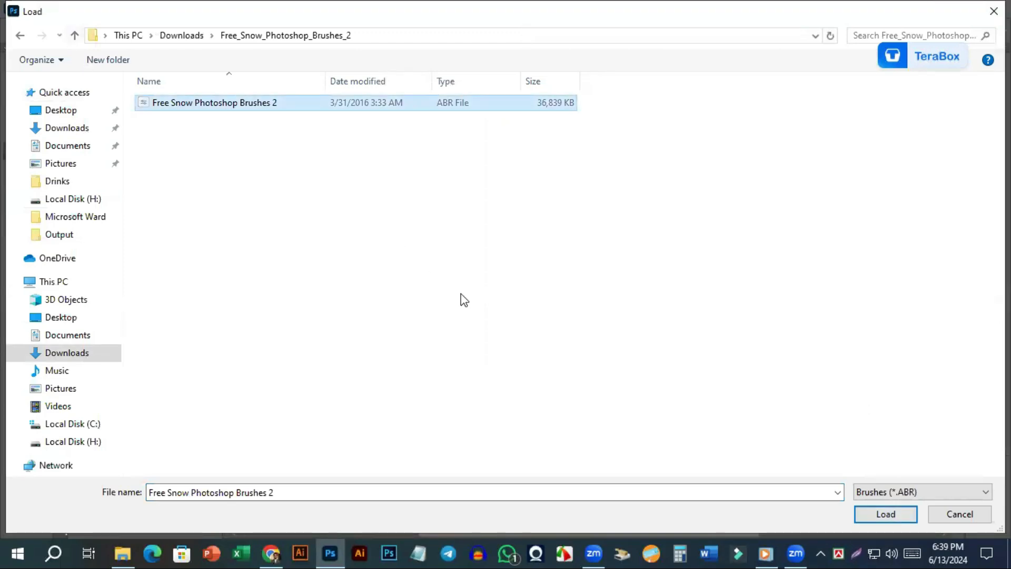
Load both the 20 Water Splash Brushes and Free Snow Photoshop Brushes 2 files from the 20_Water_Splash_Brushes_abr folder in Downloads
{"action": "key", "text": "alt+Up"}
{"action": "double_click", "coordinate": [349, 173]}
{"action": "double_click", "coordinate": [232, 103]}
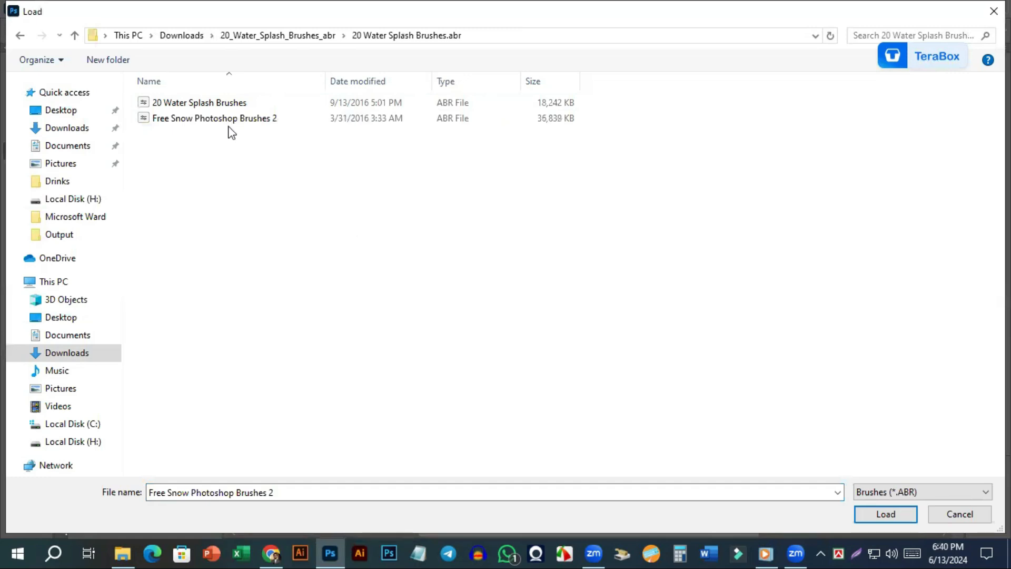
{"action": "left_click", "coordinate": [213, 105], "text": "shift"}
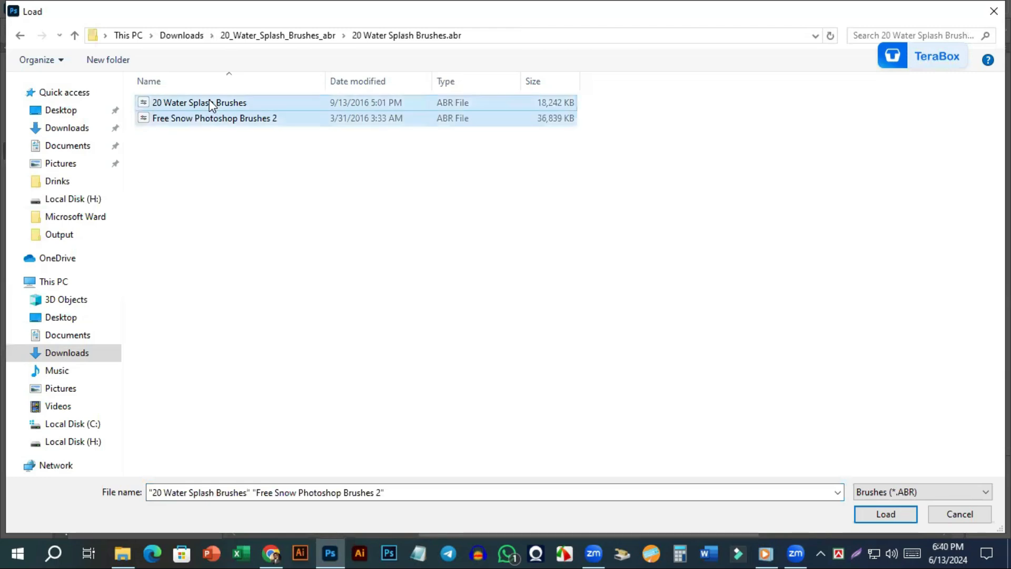
{"action": "left_click", "coordinate": [887, 514]}
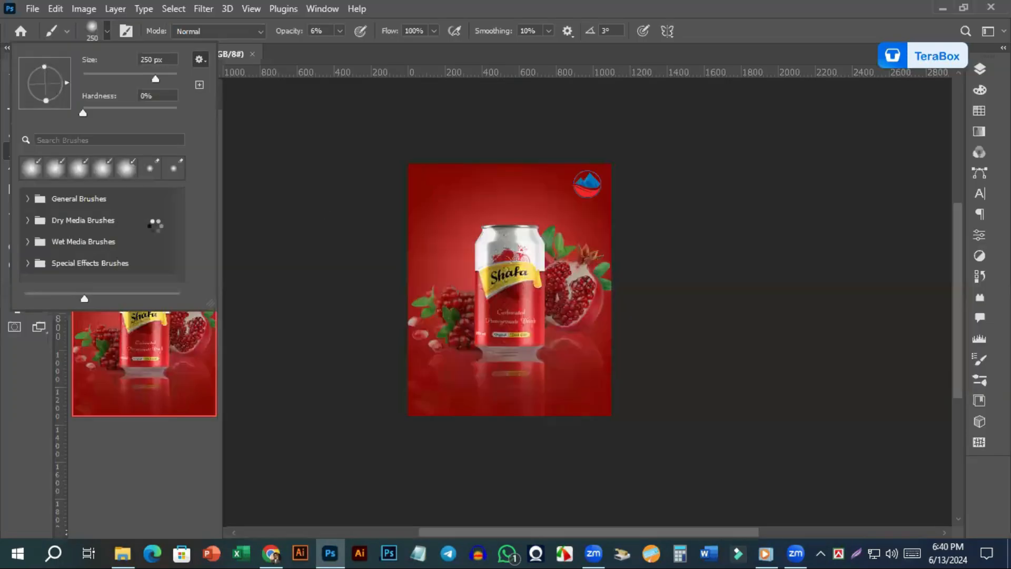
Look through the imported 20 Water Splash Brushes and Free Snow Photoshop Brushes 2 groups and select the Water Splash 20 brush
{"action": "scroll", "coordinate": [180, 219], "scroll_direction": "down", "scroll_amount": 1}
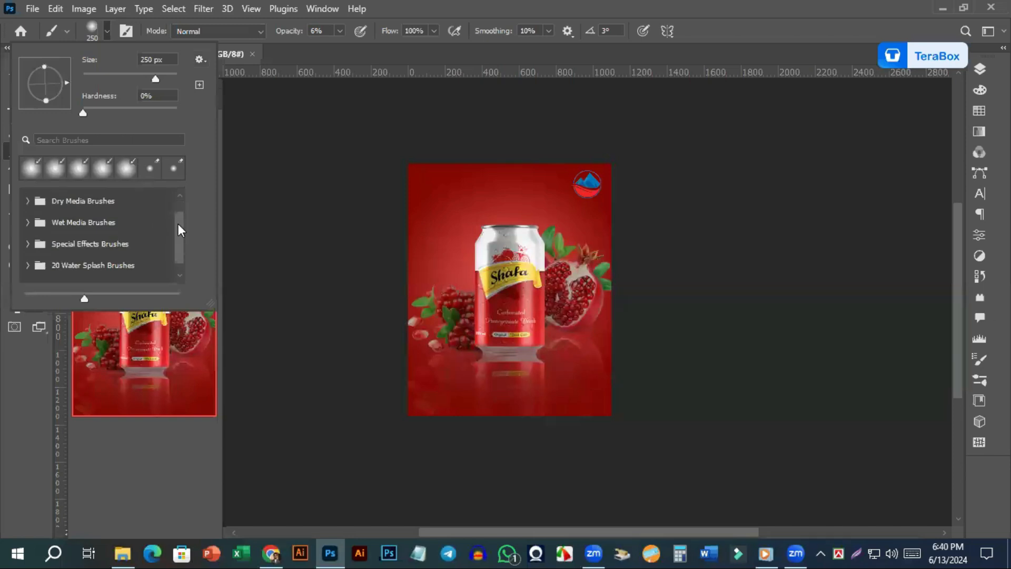
{"action": "scroll", "coordinate": [80, 267], "scroll_direction": "down", "scroll_amount": 1}
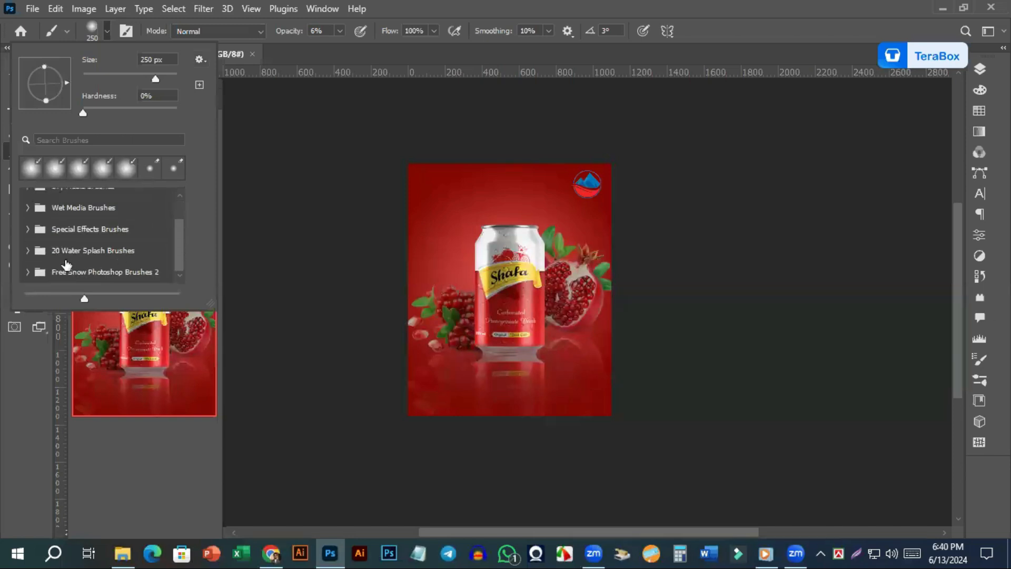
{"action": "left_click", "coordinate": [28, 250]}
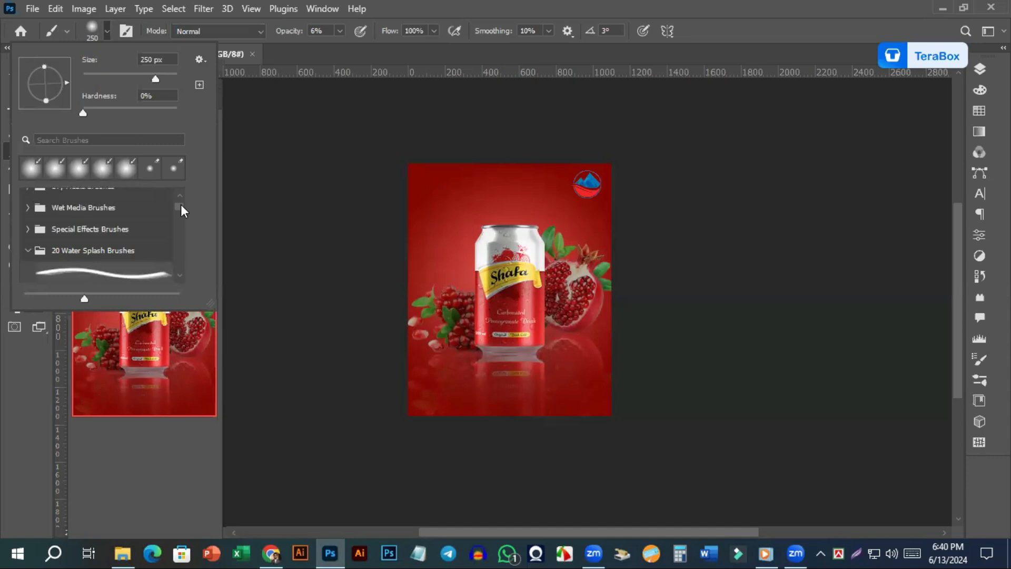
{"action": "scroll", "coordinate": [181, 229], "scroll_direction": "down", "scroll_amount": 3}
{"action": "scroll", "coordinate": [176, 275], "scroll_direction": "down", "scroll_amount": 10}
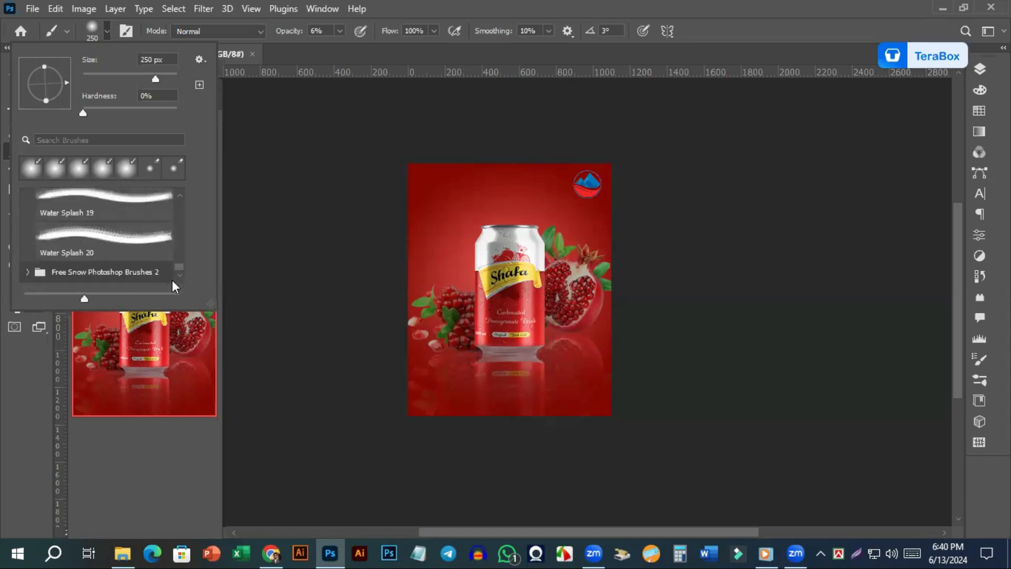
{"action": "left_click", "coordinate": [26, 275]}
{"action": "scroll", "coordinate": [179, 262], "scroll_direction": "down", "scroll_amount": 2}
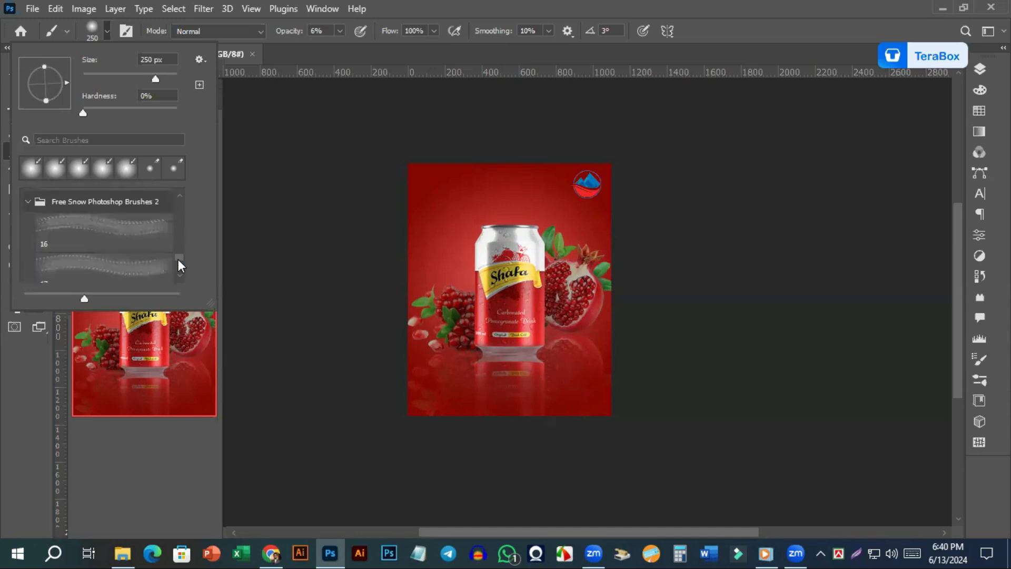
{"action": "scroll", "coordinate": [168, 251], "scroll_direction": "down", "scroll_amount": 3}
{"action": "scroll", "coordinate": [169, 251], "scroll_direction": "down", "scroll_amount": 3}
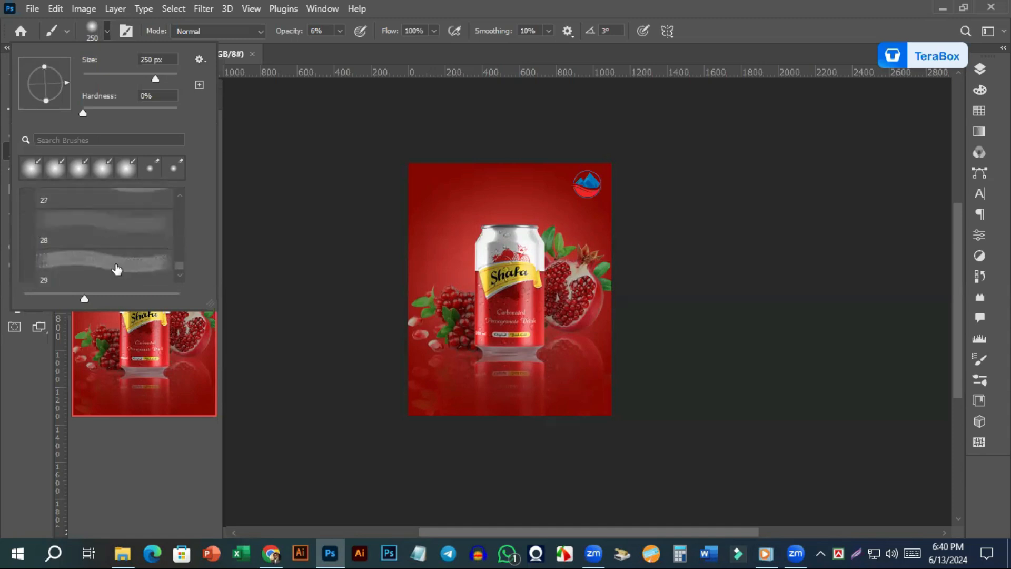
{"action": "left_click_drag", "start_coordinate": [182, 266], "coordinate": [181, 237]}
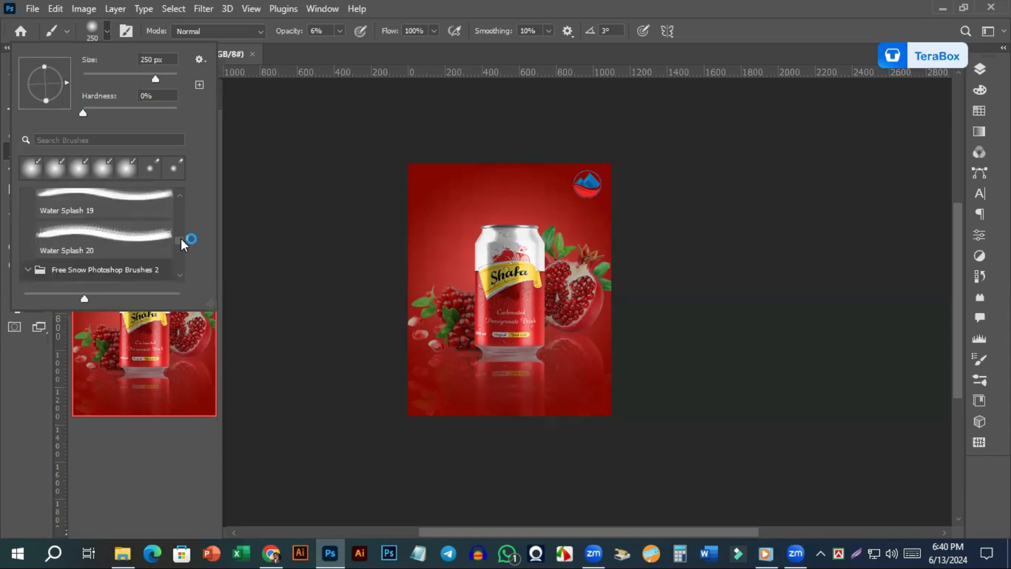
{"action": "left_click", "coordinate": [108, 237]}
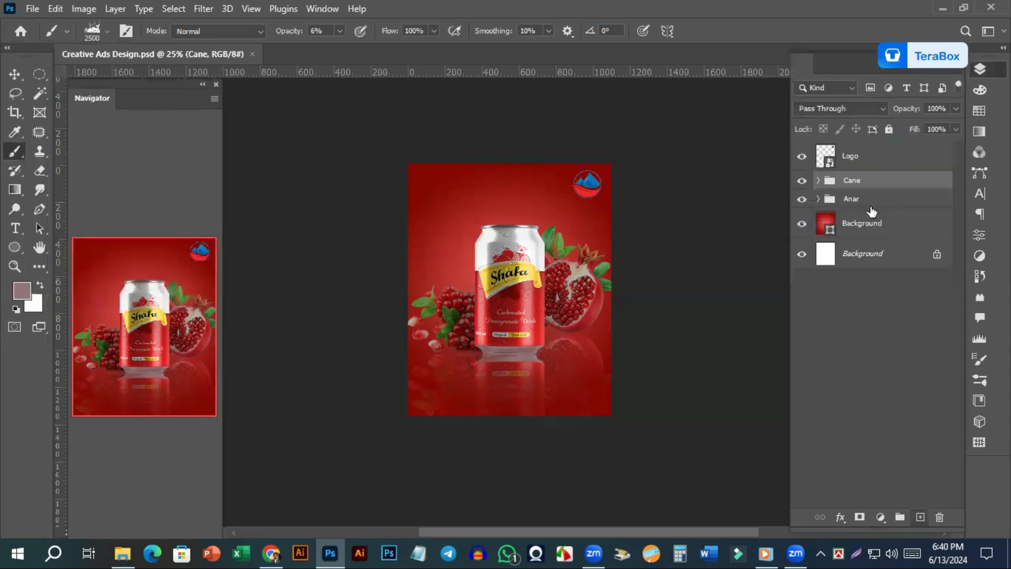
Create a new layer above the Cane group and reduce the splash brush size to 300 px
{"action": "key", "text": "ctrl+shift+alt+n"}
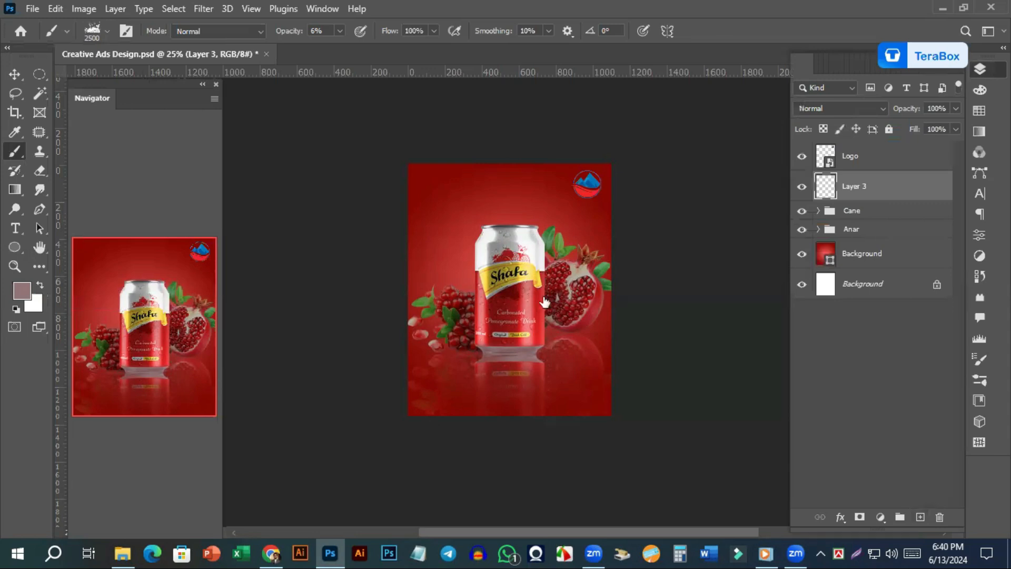
{"action": "key", "text": "bracketleft"}
{"action": "key", "text": "bracketleft"}
{"action": "key", "text": "bracketleft"}
{"action": "key", "text": "bracketleft"}
{"action": "key", "text": "bracketleft"}
{"action": "key", "text": "bracketleft"}
{"action": "key", "text": "bracketleft"}
{"action": "key", "text": "bracketleft"}
{"action": "key", "text": "bracketleft"}
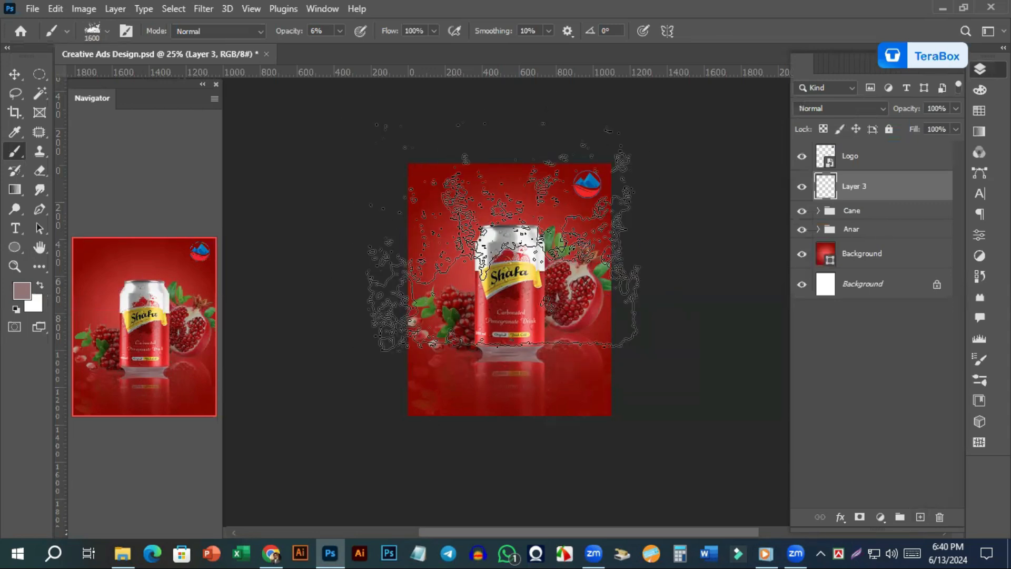
{"action": "key", "text": "bracketleft"}
{"action": "key", "text": "bracketleft"}
{"action": "key", "text": "bracketleft"}
{"action": "key", "text": "bracketleft"}
{"action": "key", "text": "bracketleft"}
{"action": "key", "text": "bracketleft"}
{"action": "key", "text": "bracketleft"}
{"action": "key", "text": "bracketleft"}
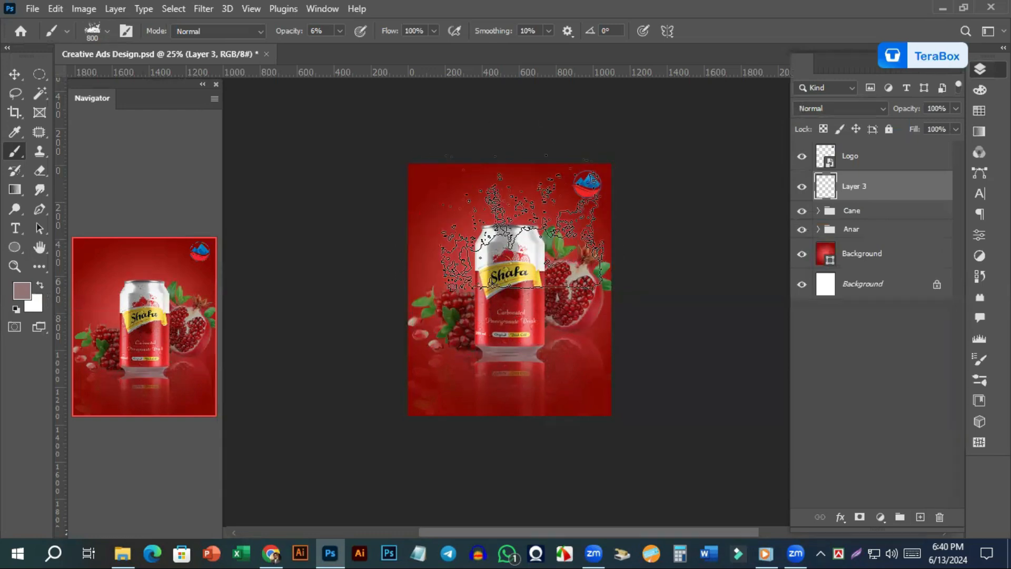
{"action": "key", "text": "bracketleft"}
{"action": "key", "text": "bracketleft"}
{"action": "key", "text": "bracketleft"}
{"action": "key", "text": "bracketleft"}
{"action": "key", "text": "bracketleft"}
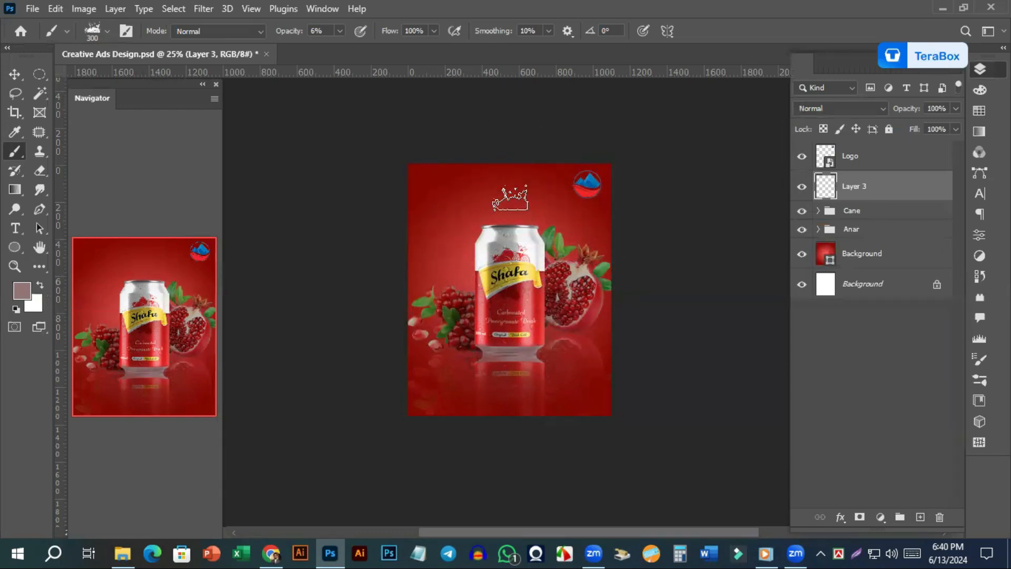
{"action": "key", "text": "bracketleft"}
{"action": "key", "text": "bracketleft"}
{"action": "key", "text": "bracketleft"}
{"action": "key", "text": "bracketleft"}
{"action": "key", "text": "bracketleft"}
{"action": "key", "text": "bracketleft"}
{"action": "key", "text": "bracketleft"}
{"action": "key", "text": "bracketleft"}
{"action": "key", "text": "bracketright"}
{"action": "key", "text": "bracketright"}
{"action": "key", "text": "bracketright"}
{"action": "key", "text": "bracketright"}
{"action": "key", "text": "bracketright"}
{"action": "key", "text": "bracketright"}
{"action": "key", "text": "bracketright"}
{"action": "key", "text": "bracketright"}
Set the brush opacity to 100% and stamp one splash just above the top of the can
{"action": "left_click", "coordinate": [340, 30]}
{"action": "left_click_drag", "start_coordinate": [400, 57], "coordinate": [433, 62]}
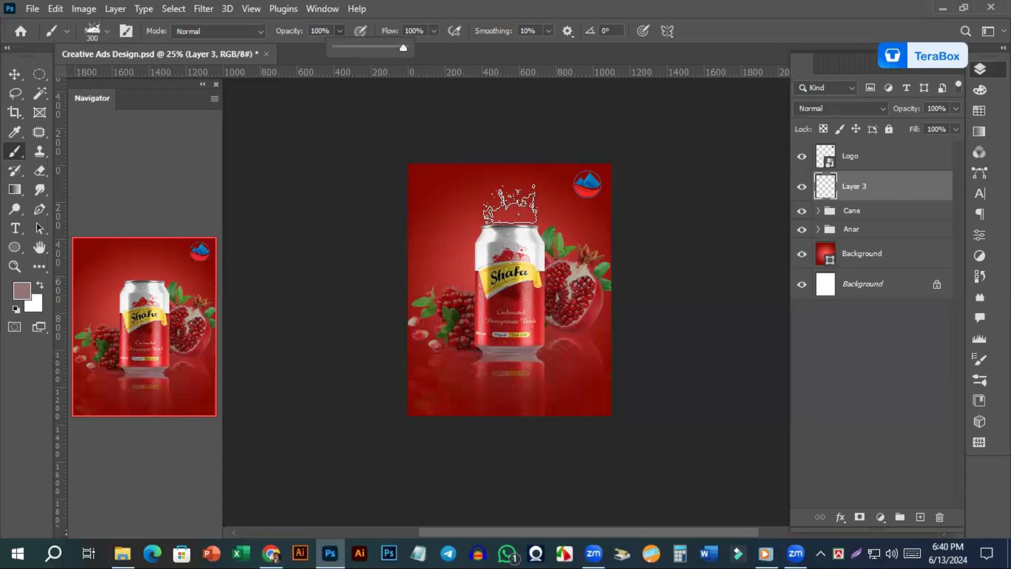
{"action": "left_click", "coordinate": [510, 205]}
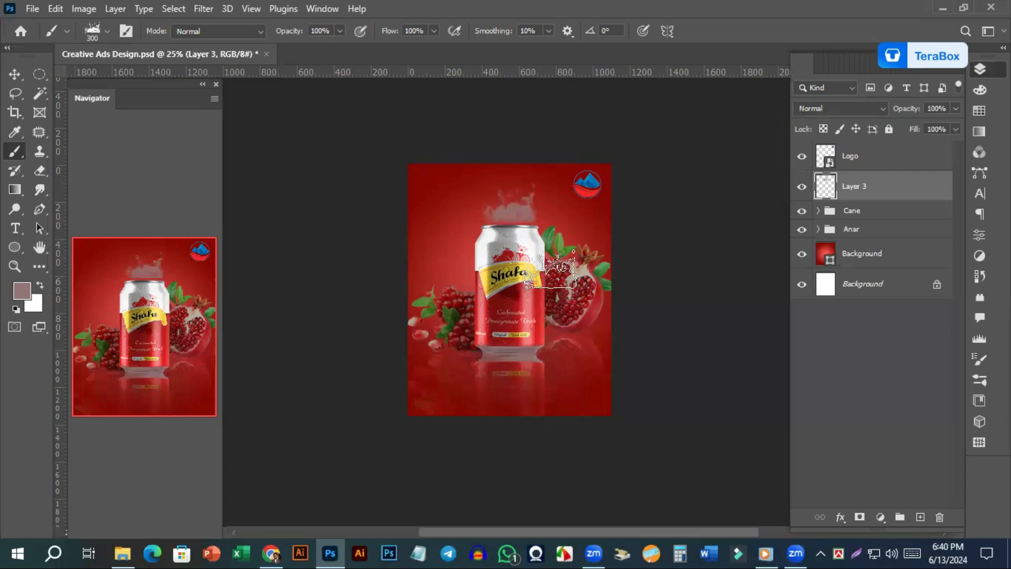
Scale the splash on Layer 3 proportionally to about 164% so its base overlaps the top of the can
{"action": "key", "text": "ctrl+plus"}
{"action": "key", "text": "ctrl+plus"}
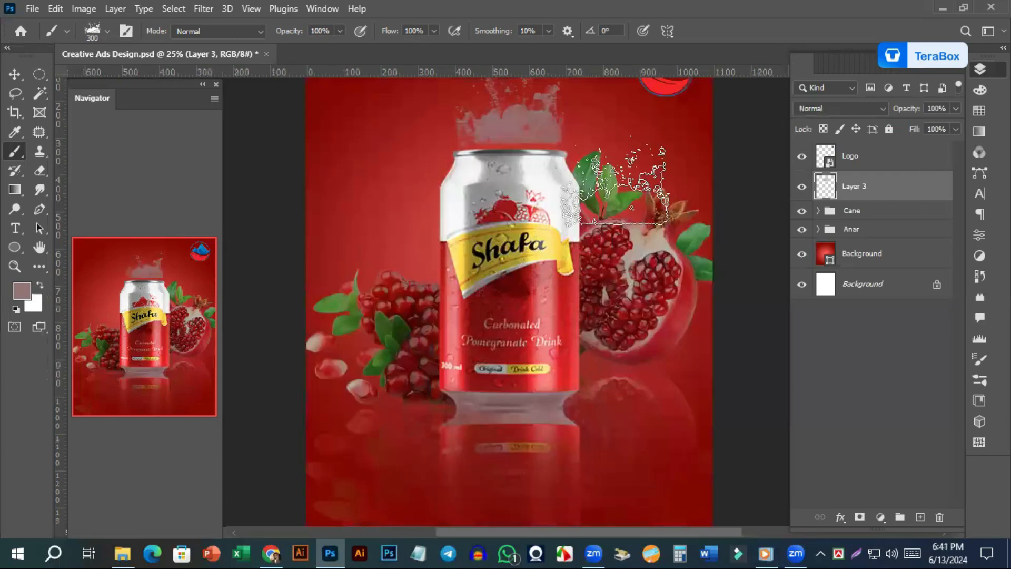
{"action": "scroll", "coordinate": [579, 292], "scroll_direction": "up", "scroll_amount": 3}
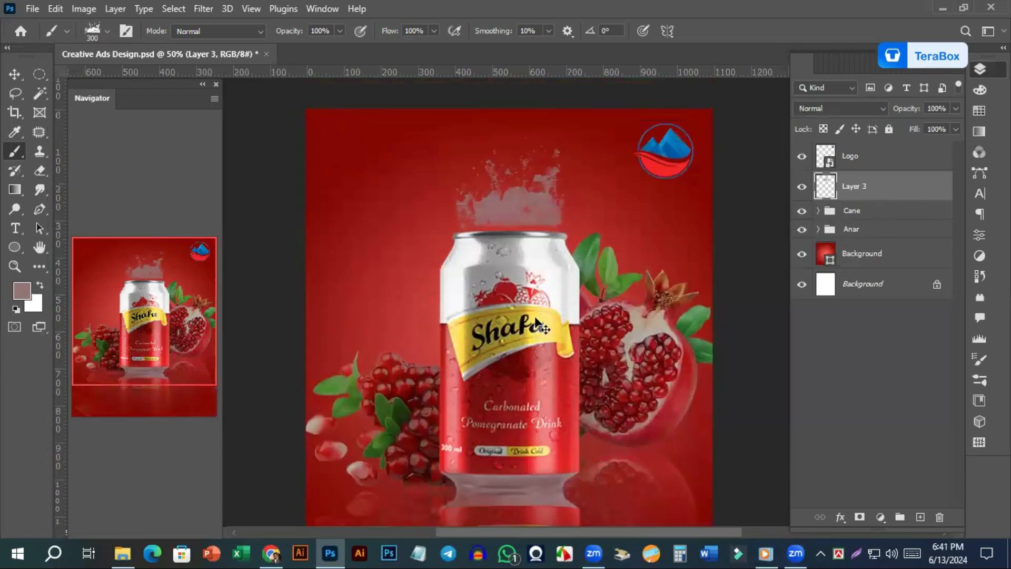
{"action": "key", "text": "ctrl+t"}
{"action": "left_click_drag", "start_coordinate": [509, 138], "coordinate": [510, 103]}
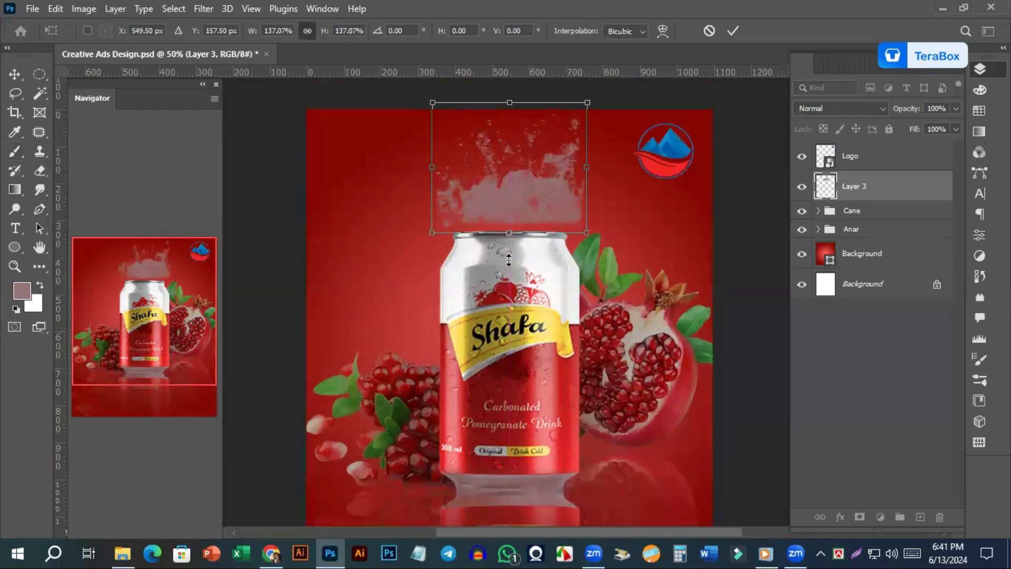
{"action": "left_click_drag", "start_coordinate": [509, 258], "coordinate": [509, 258]}
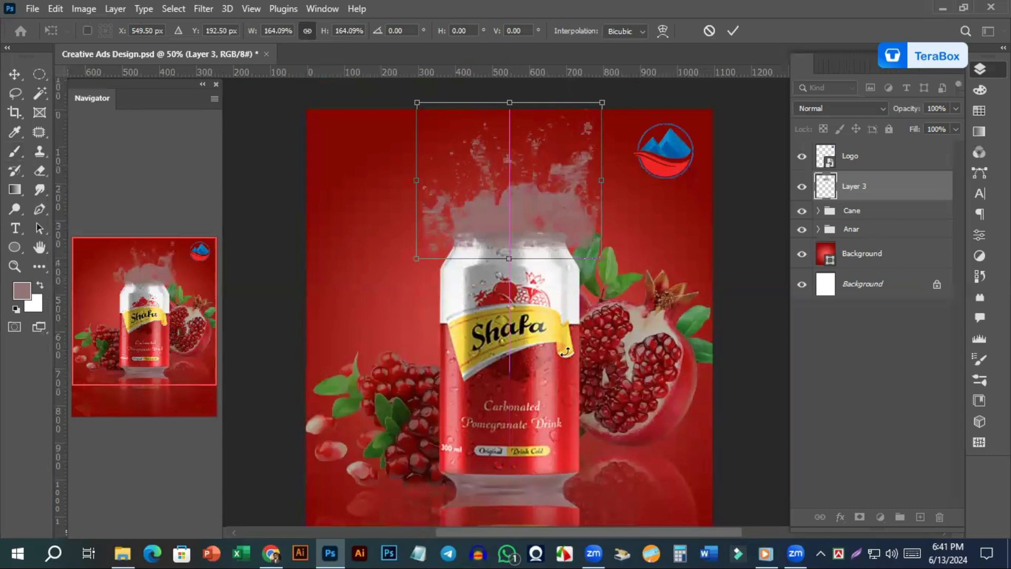
{"action": "key", "text": "Return"}
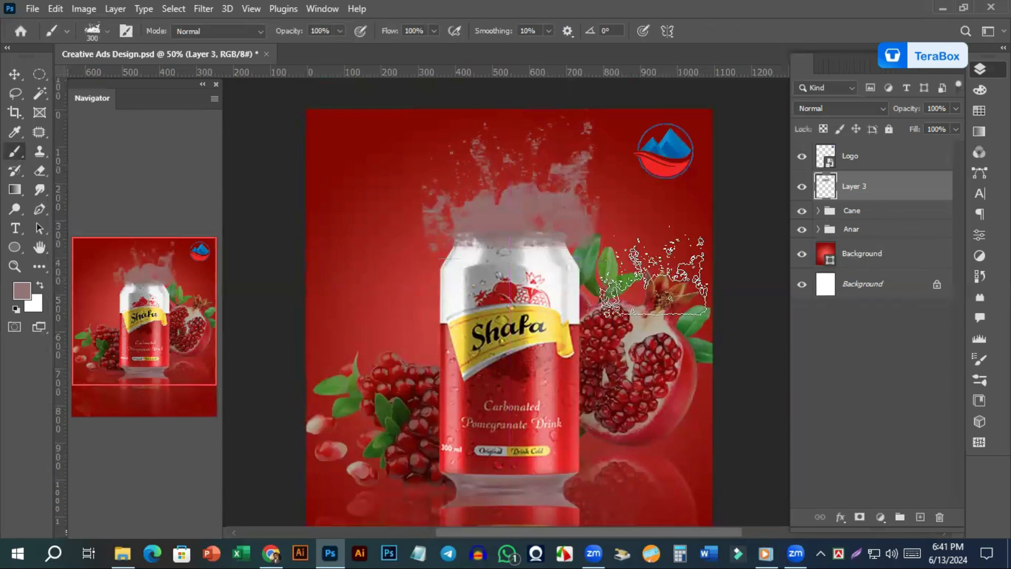
Move Layer 3 below the Cane group so the splash sits behind the can
{"action": "left_click", "coordinate": [21, 72]}
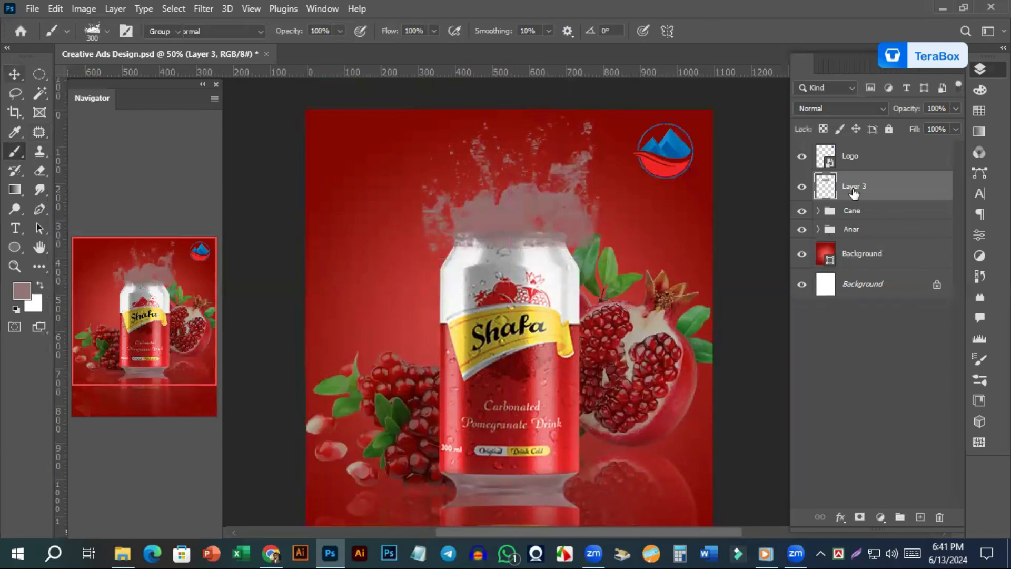
{"action": "left_click_drag", "start_coordinate": [875, 204], "coordinate": [873, 222]}
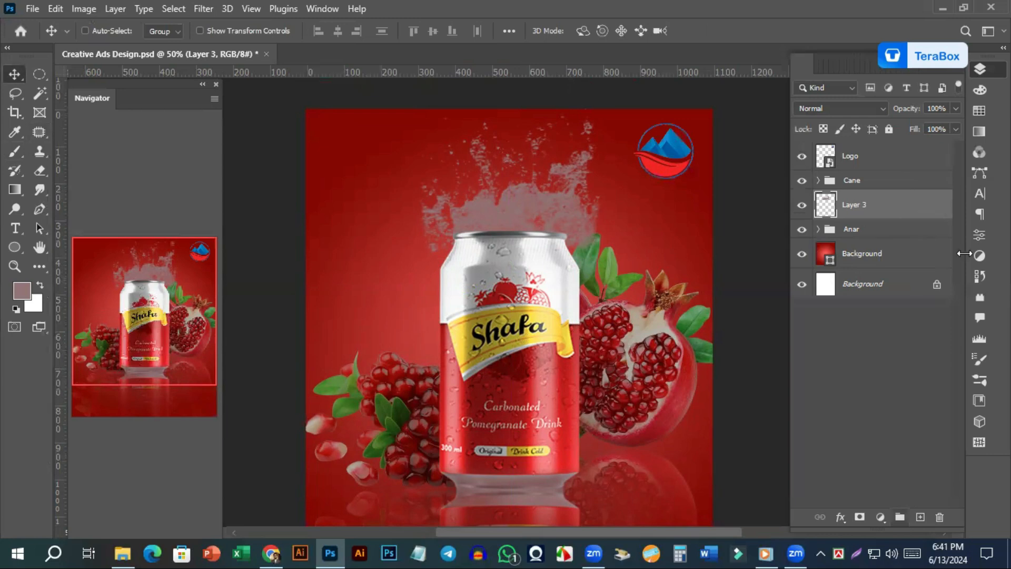
{"action": "left_click", "coordinate": [841, 517]}
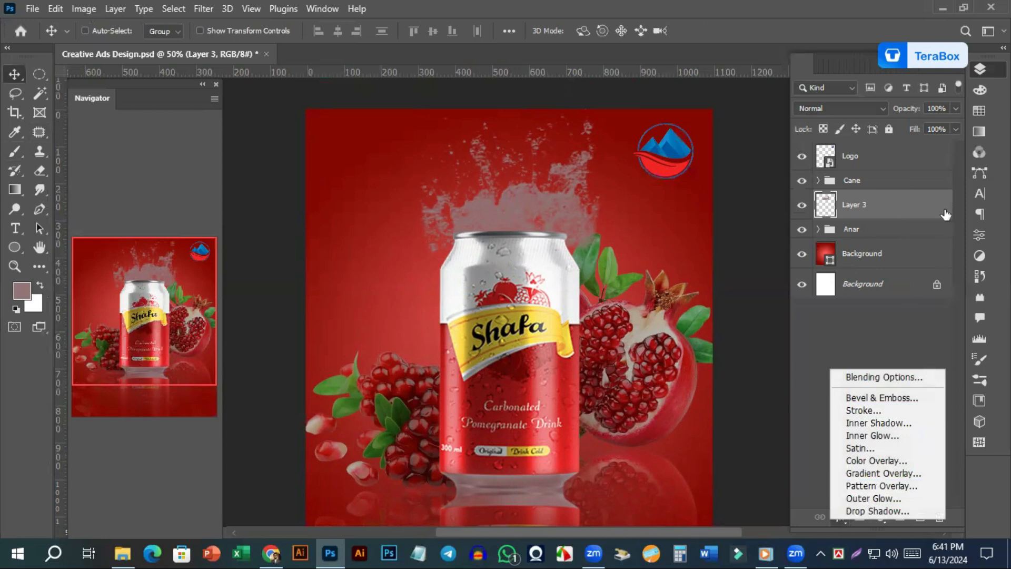
{"action": "left_click", "coordinate": [948, 211]}
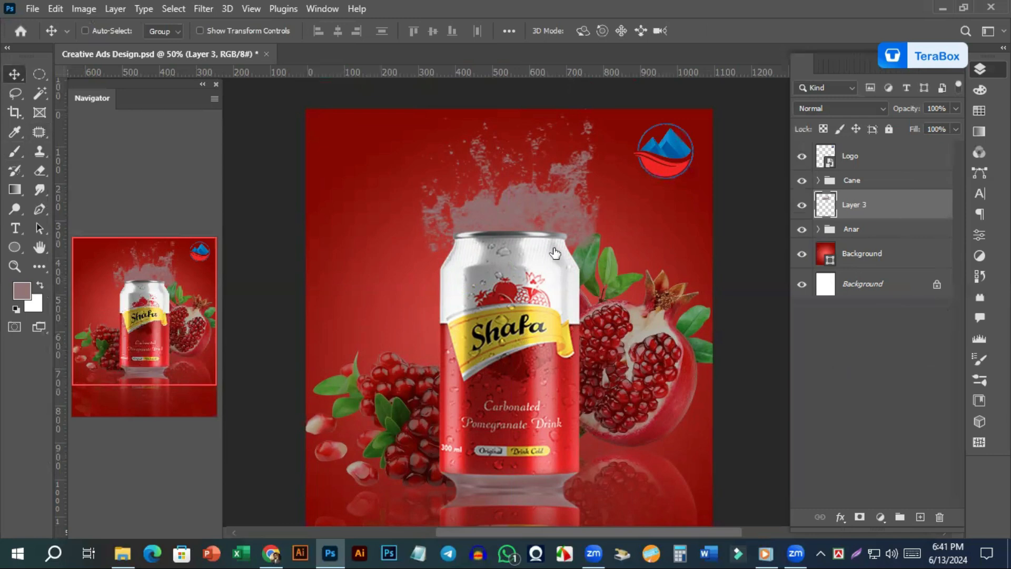
Add a Color Overlay layer style to Layer 3 with the bright red colour ff000a
{"action": "double_click", "coordinate": [927, 209]}
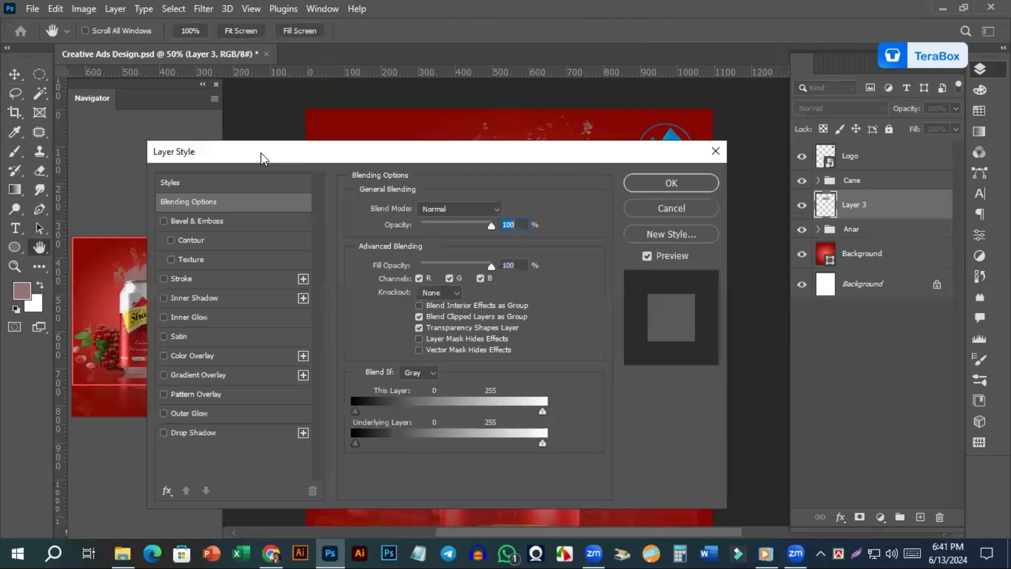
{"action": "left_click_drag", "start_coordinate": [261, 152], "coordinate": [718, 72]}
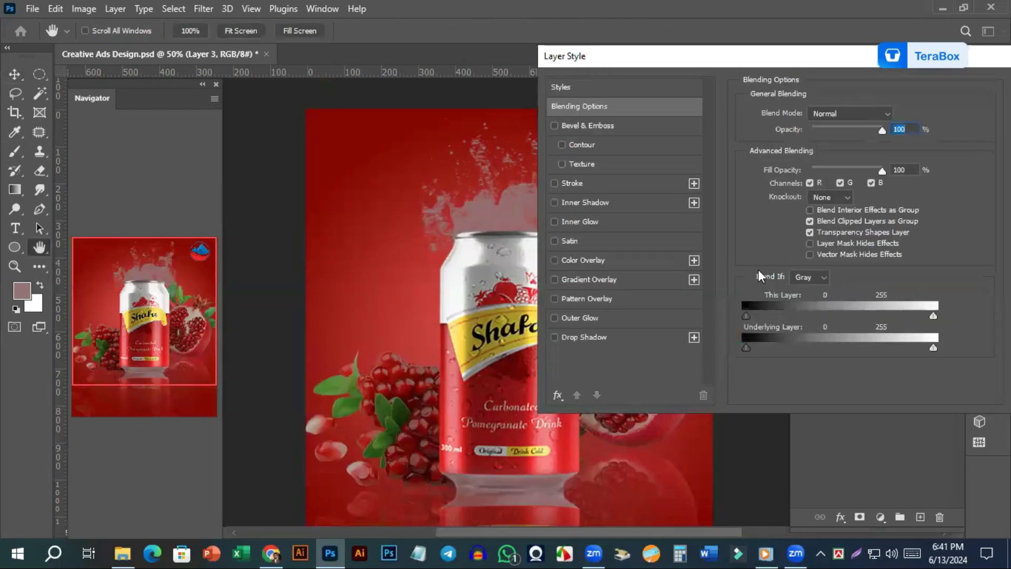
{"action": "left_click", "coordinate": [691, 266]}
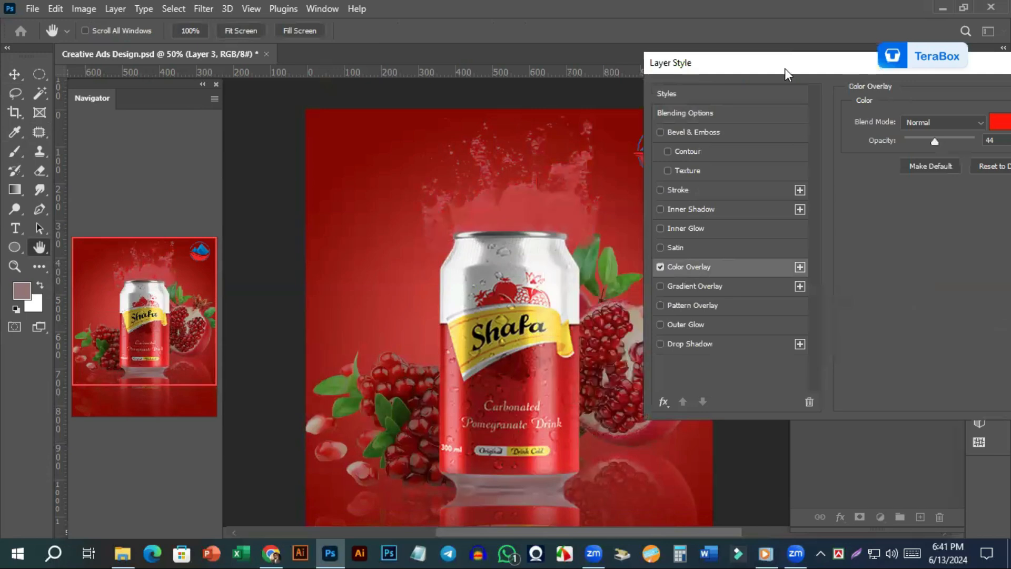
{"action": "left_click_drag", "start_coordinate": [943, 62], "coordinate": [911, 62]}
{"action": "left_click", "coordinate": [970, 126]}
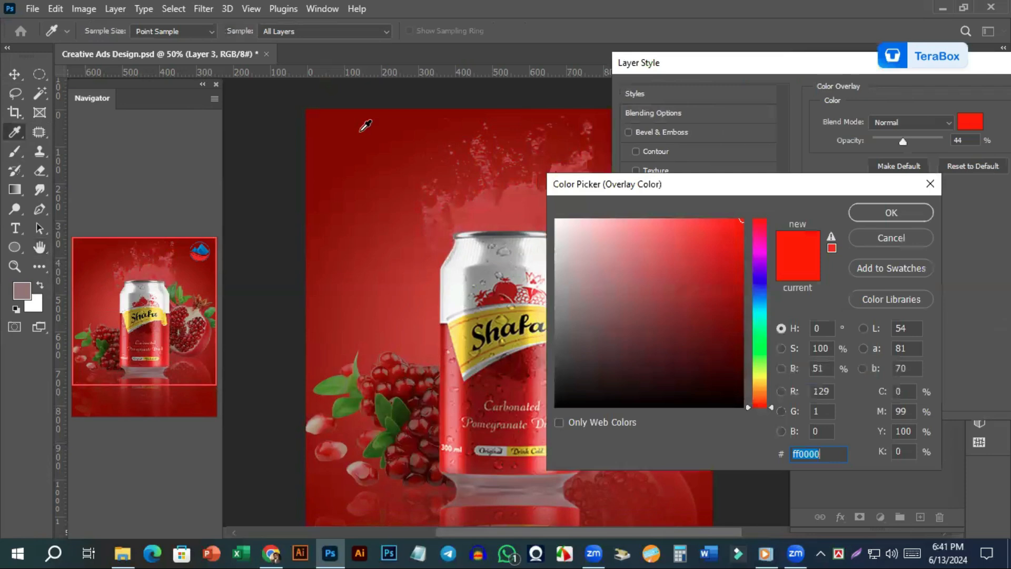
{"action": "left_click", "coordinate": [511, 288]}
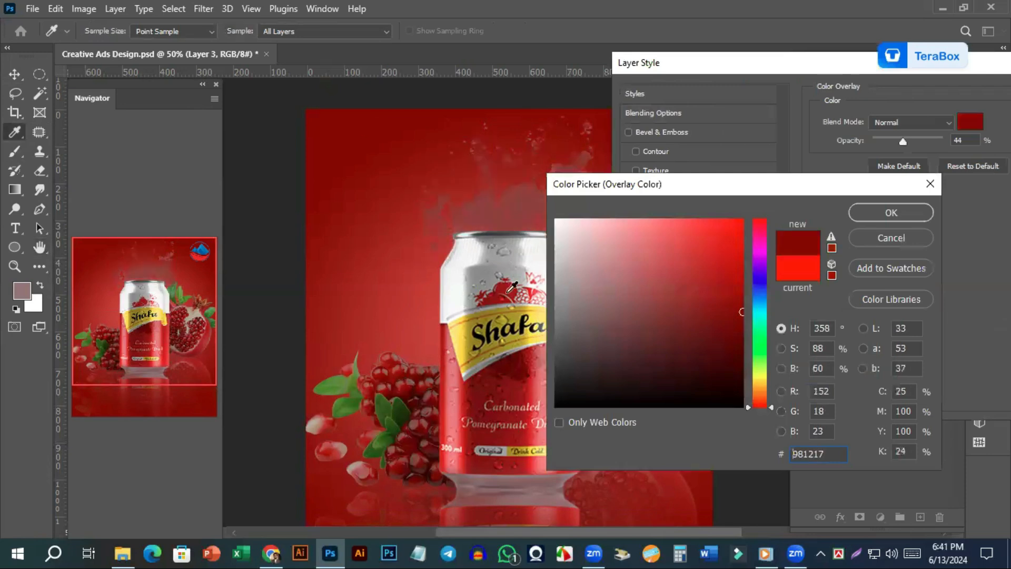
{"action": "left_click_drag", "start_coordinate": [741, 251], "coordinate": [747, 203]}
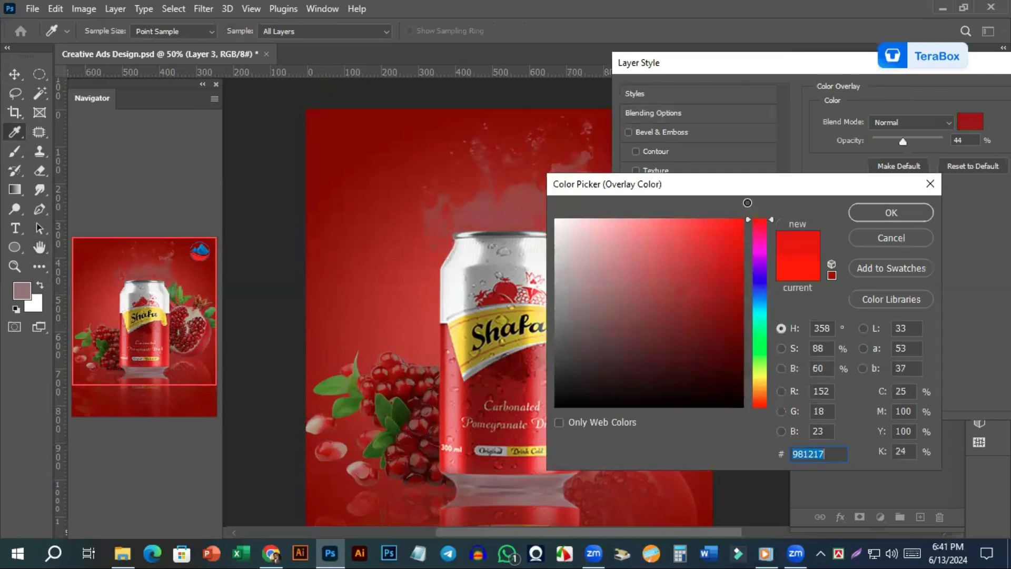
{"action": "left_click", "coordinate": [901, 211]}
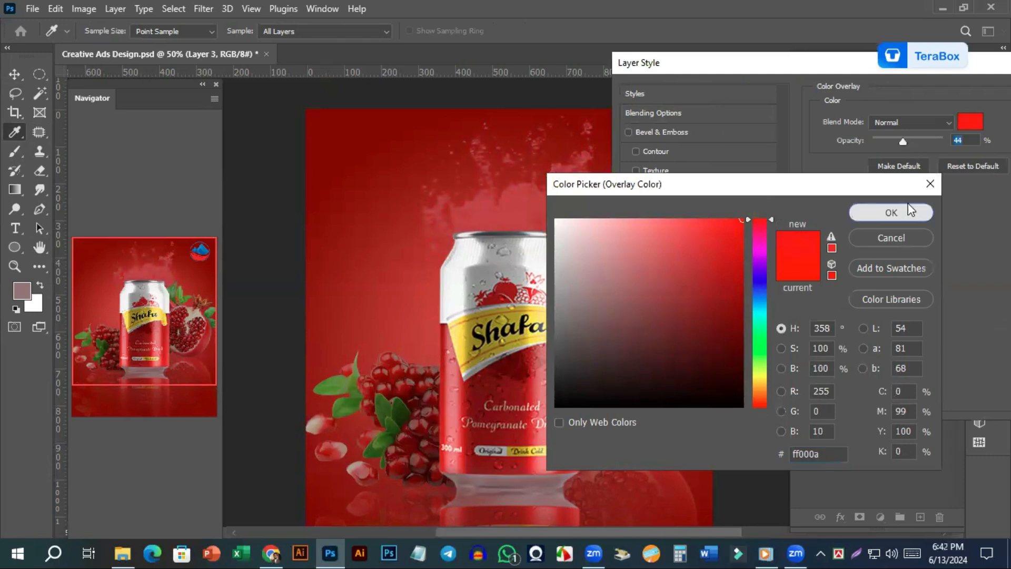
Set the splash's Color Overlay opacity to 84% and enable Bevel & Emboss
{"action": "left_click", "coordinate": [935, 140]}
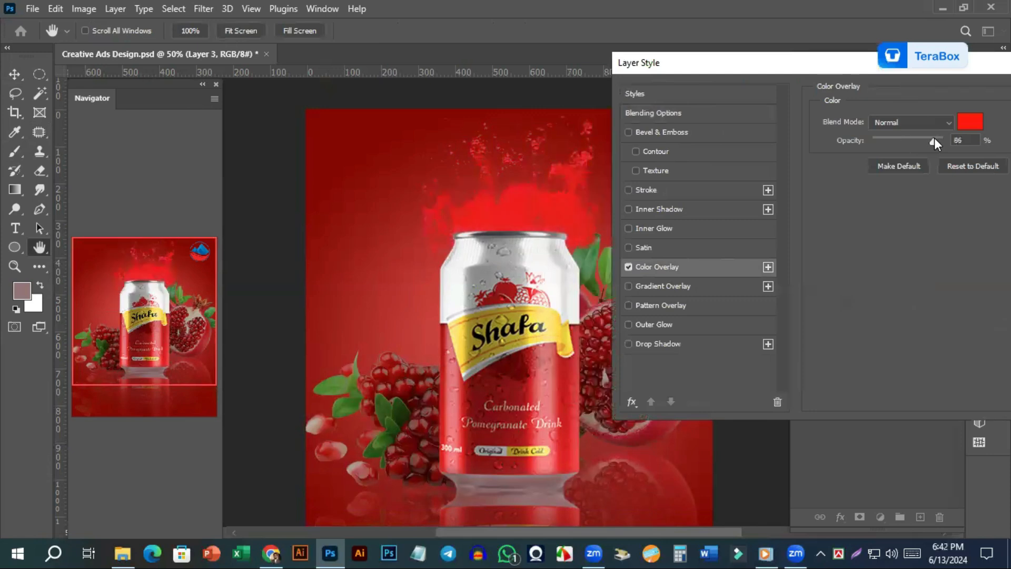
{"action": "left_click", "coordinate": [942, 140]}
{"action": "left_click", "coordinate": [630, 132]}
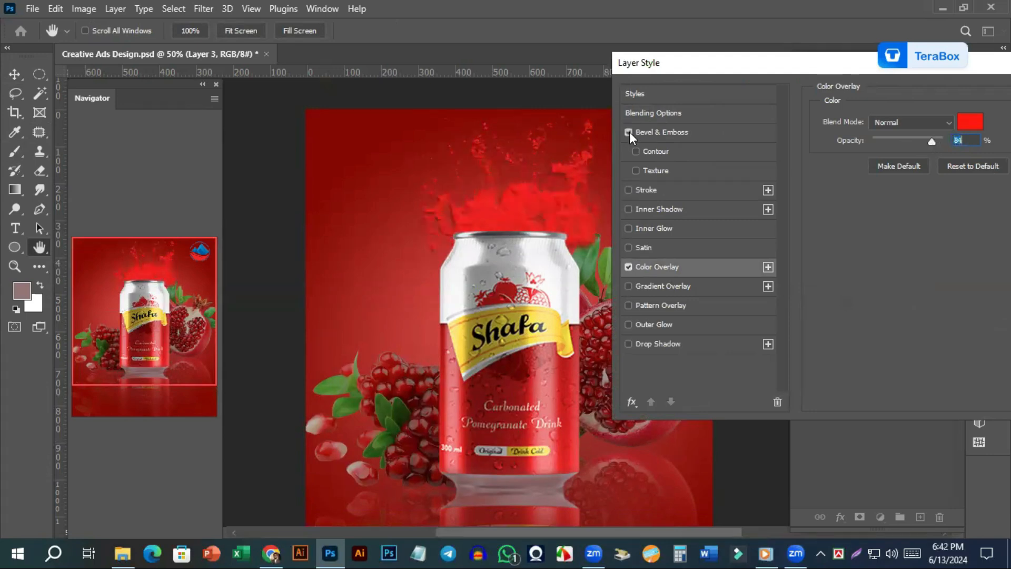
Enable a Drop Shadow on the splash layer and apply the layer style
{"action": "left_click_drag", "start_coordinate": [704, 65], "coordinate": [726, 70]}
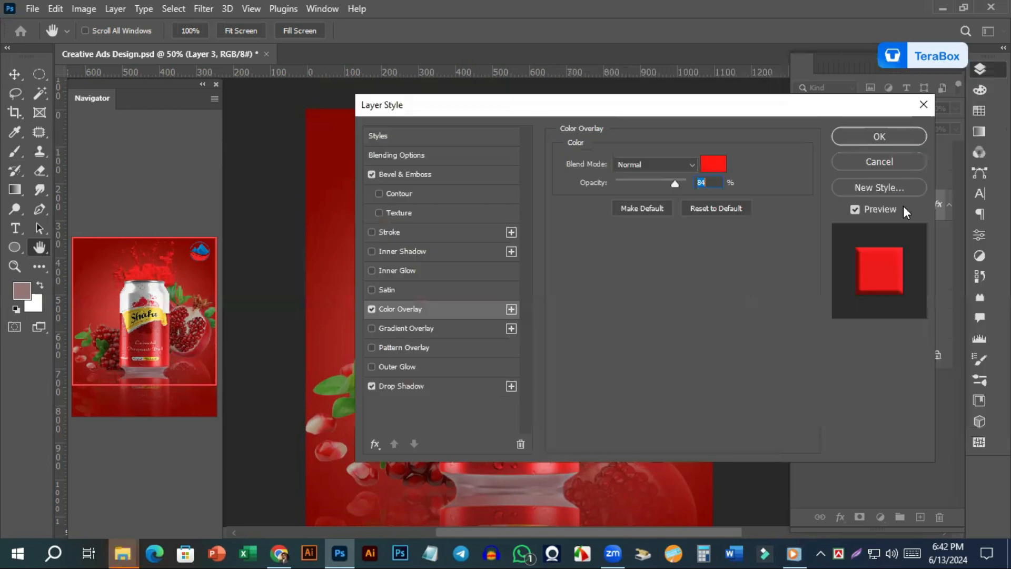
{"action": "key", "text": "Return"}
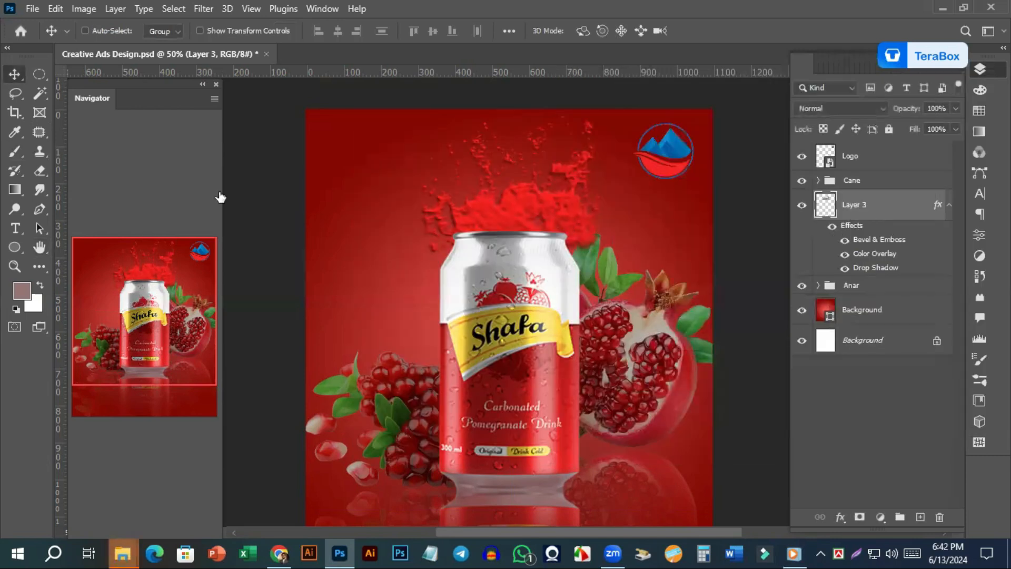
Try to narrow the splash on Layer 3 to about the can's width with Free Transform, and undo it
{"action": "key", "text": "ctrl"}
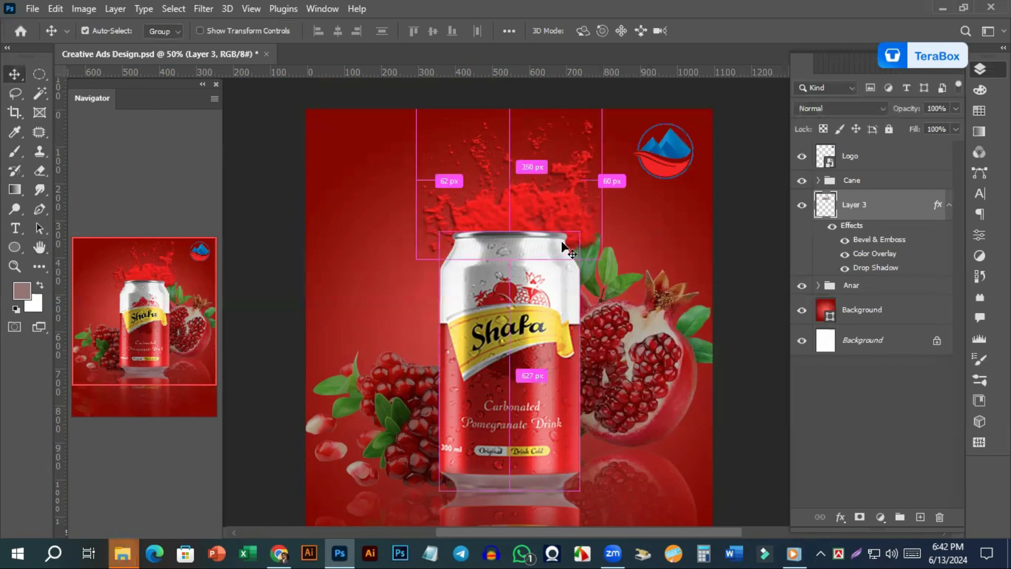
{"action": "key", "text": "ctrl+t"}
{"action": "left_click_drag", "start_coordinate": [606, 179], "coordinate": [574, 184]}
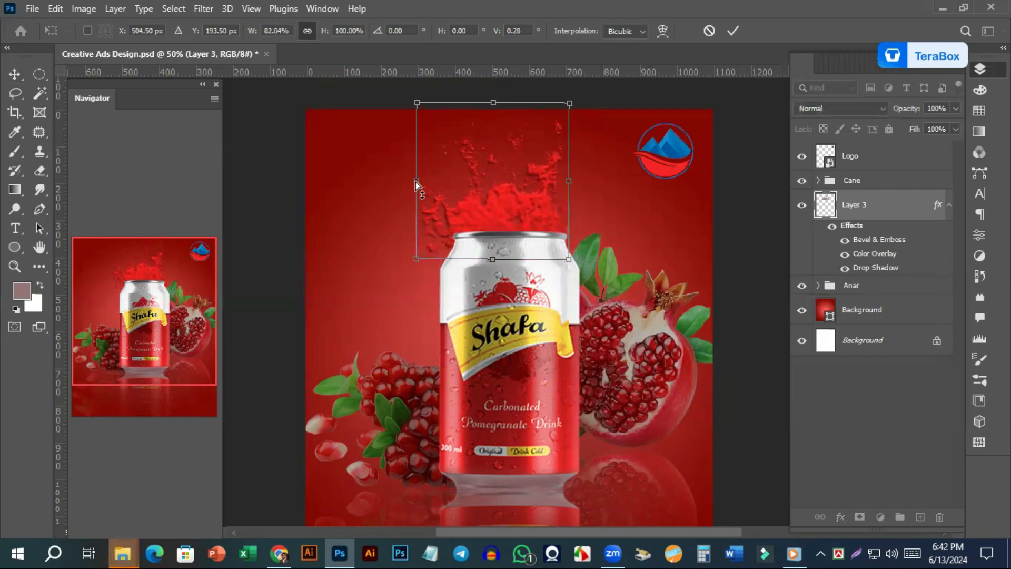
{"action": "left_click_drag", "start_coordinate": [416, 181], "coordinate": [450, 182]}
{"action": "key", "text": "Return"}
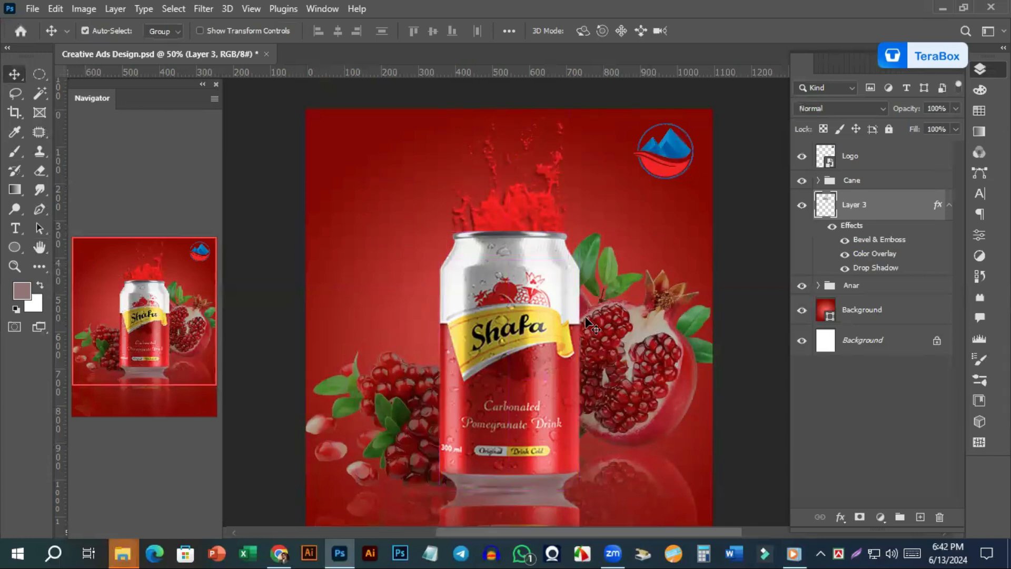
{"action": "key", "text": "ctrl+z"}
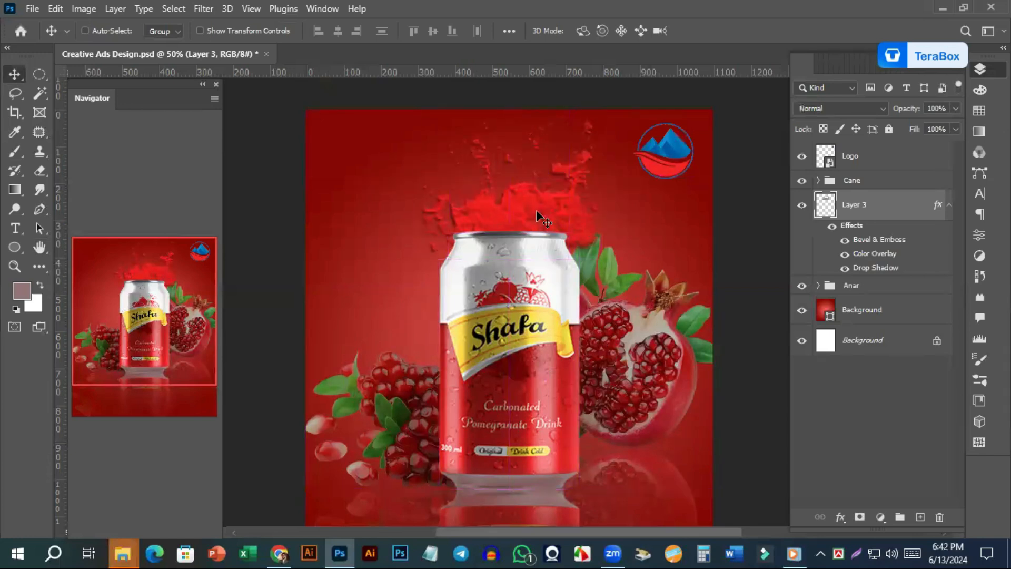
Nudge the splash slightly up and to the left above the can, and add a layer mask to Layer 3
{"action": "left_click_drag", "start_coordinate": [544, 210], "coordinate": [534, 206]}
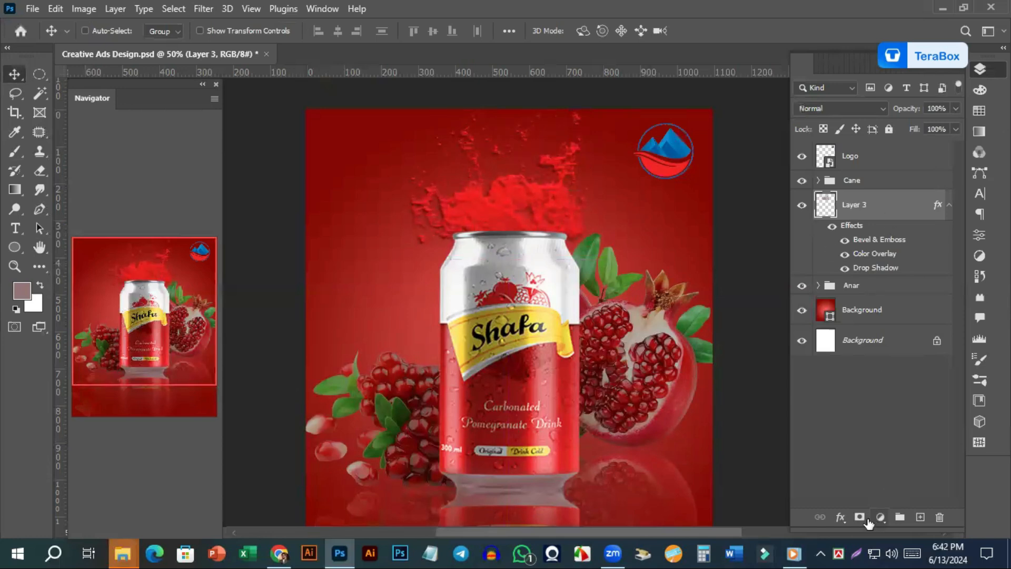
{"action": "left_click", "coordinate": [861, 517]}
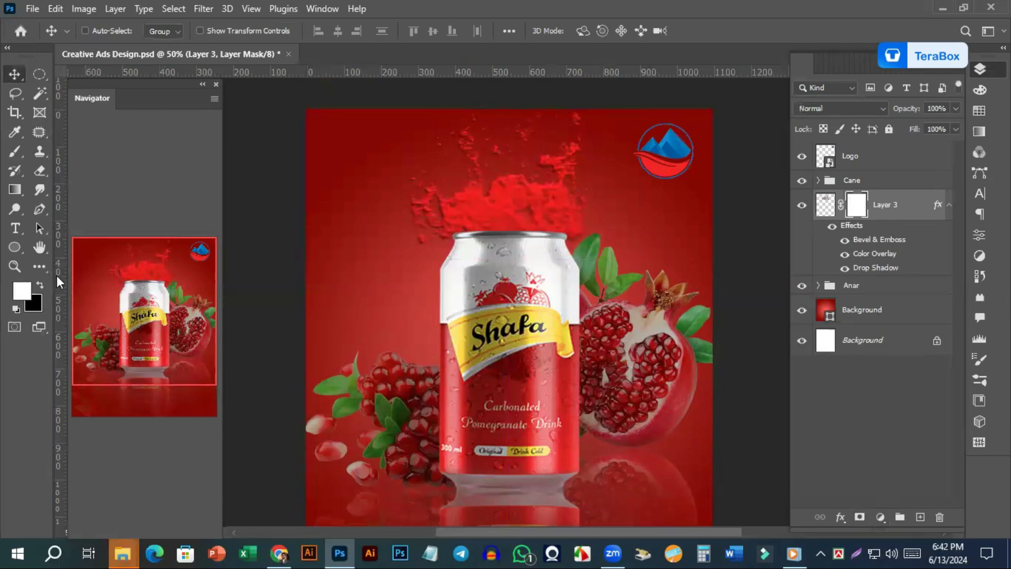
Paint black on Layer 3's mask with a soft round 150 px brush at 100% opacity to hide the splash's outer edges on both sides
{"action": "left_click", "coordinate": [39, 285]}
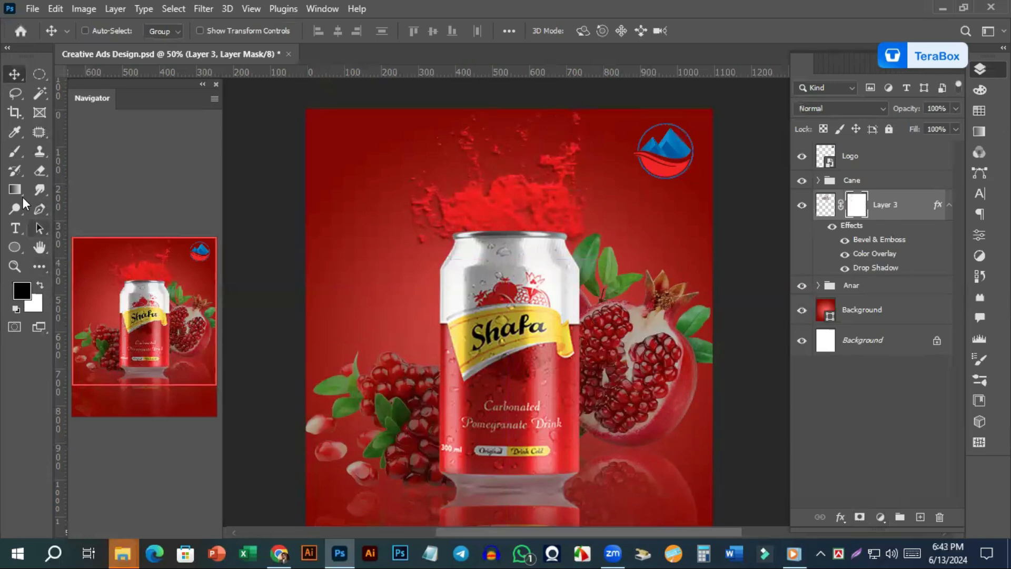
{"action": "left_click", "coordinate": [15, 152]}
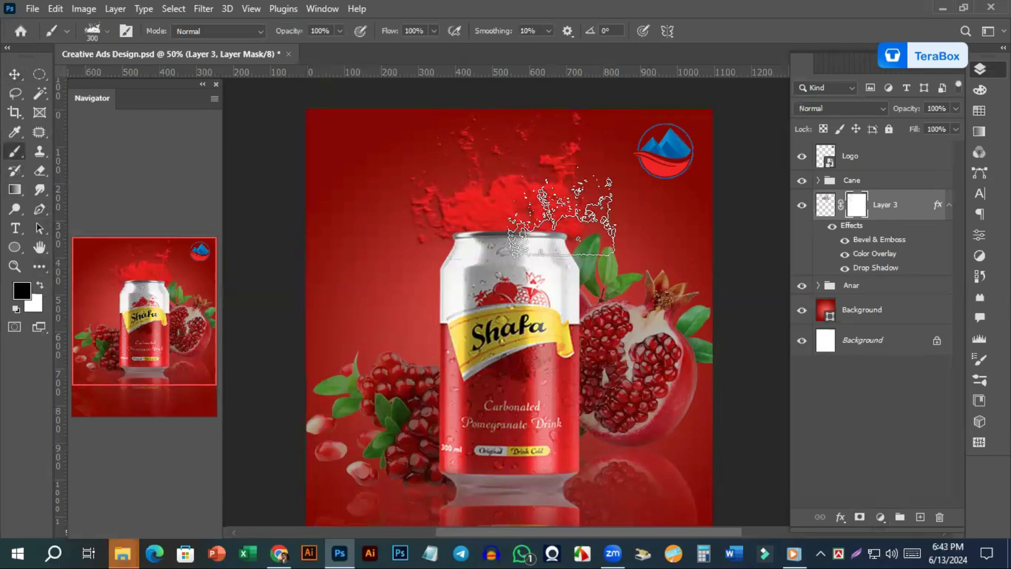
{"action": "left_click", "coordinate": [109, 32]}
{"action": "left_click", "coordinate": [31, 168]}
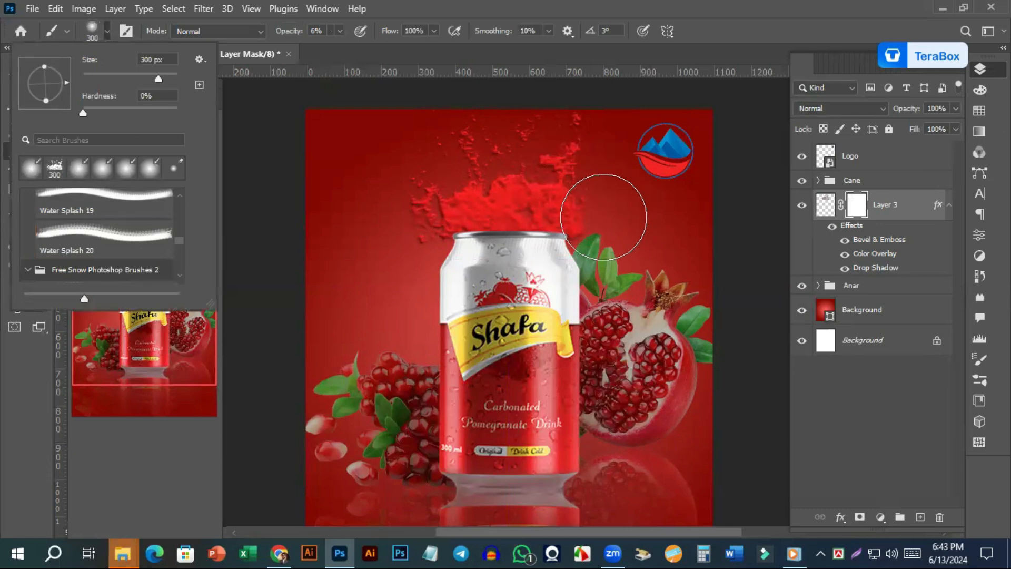
{"action": "left_click", "coordinate": [615, 231]}
{"action": "key", "text": "bracketleft"}
{"action": "key", "text": "bracketleft"}
{"action": "key", "text": "bracketleft"}
{"action": "key", "text": "bracketleft"}
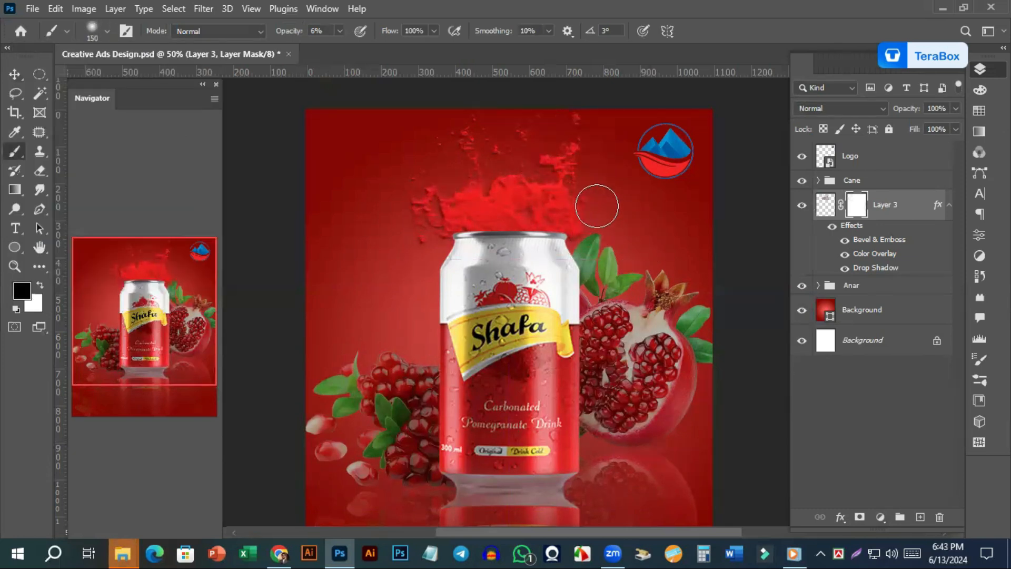
{"action": "left_click", "coordinate": [339, 31]}
{"action": "key", "text": "0"}
{"action": "left_click_drag", "start_coordinate": [597, 223], "coordinate": [589, 261]}
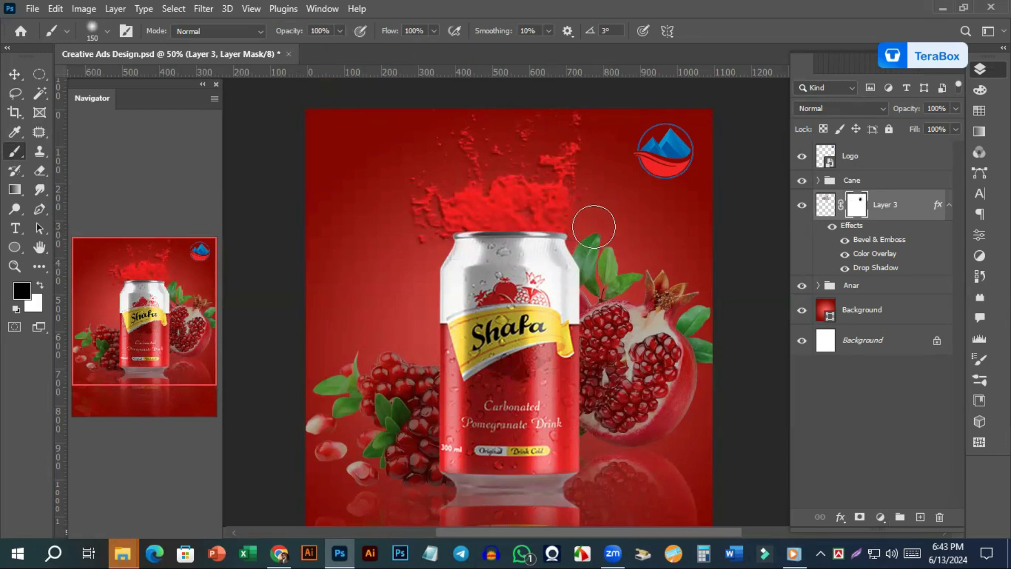
{"action": "mouse_move", "coordinate": [414, 259]}
{"action": "left_mouse_down"}
{"action": "mouse_move", "coordinate": [409, 197]}
{"action": "mouse_move", "coordinate": [411, 250]}
{"action": "mouse_move", "coordinate": [414, 205]}
{"action": "mouse_move", "coordinate": [421, 259]}
{"action": "mouse_move", "coordinate": [413, 204]}
{"action": "mouse_move", "coordinate": [425, 243]}
{"action": "left_mouse_up"}
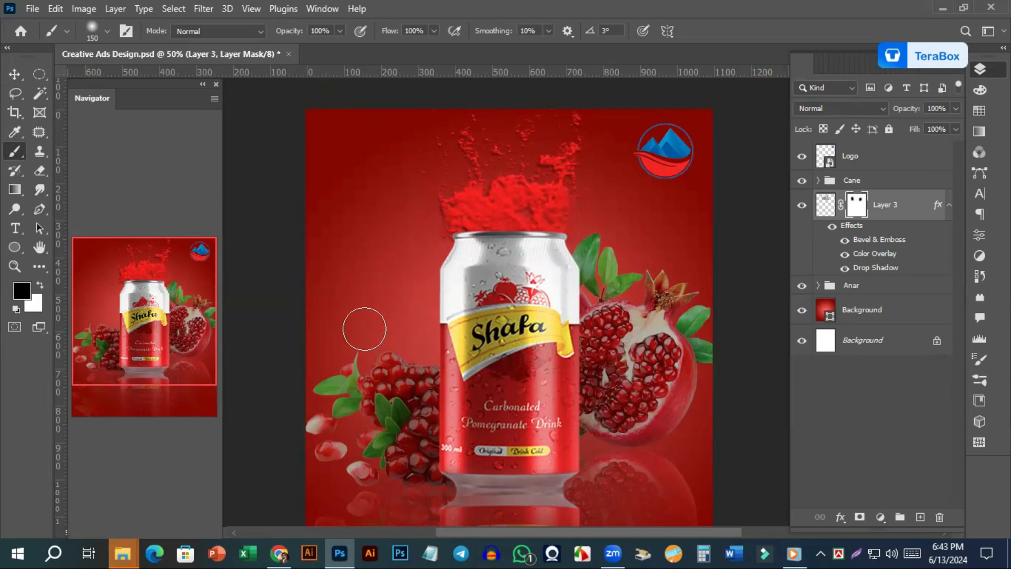
Set the brush for Layer 3's mask to 70 px and 29% opacity
{"action": "key", "text": "ctrl+plus"}
{"action": "scroll", "coordinate": [401, 224], "scroll_direction": "up", "scroll_amount": 3}
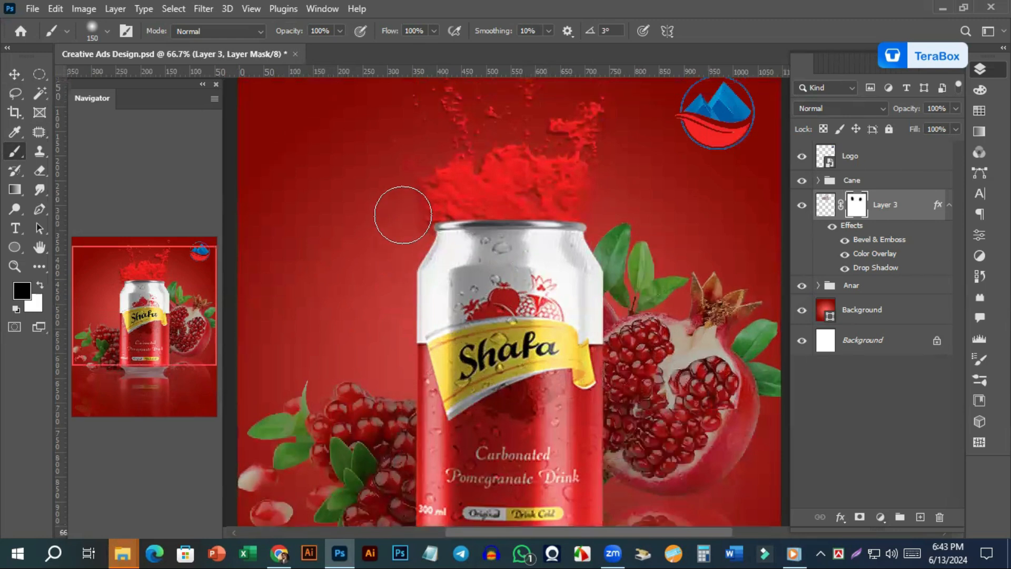
{"action": "key", "text": "bracketleft"}
{"action": "key", "text": "bracketleft"}
{"action": "key", "text": "bracketleft"}
{"action": "key", "text": "bracketleft"}
{"action": "key", "text": "bracketleft"}
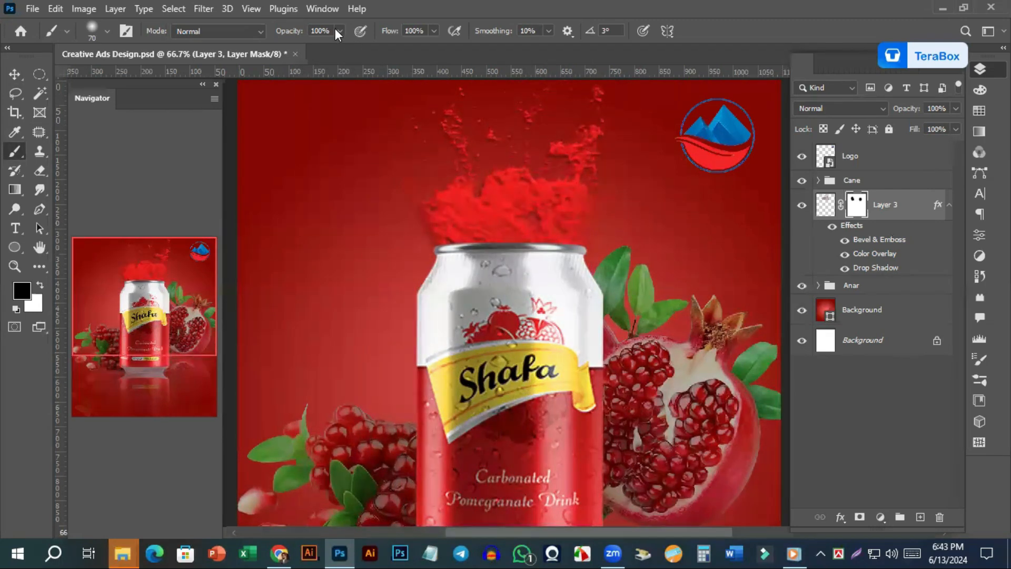
{"action": "key", "text": "2"}
{"action": "key", "text": "9"}
{"action": "scroll", "coordinate": [610, 293], "scroll_direction": "down", "scroll_amount": 3}
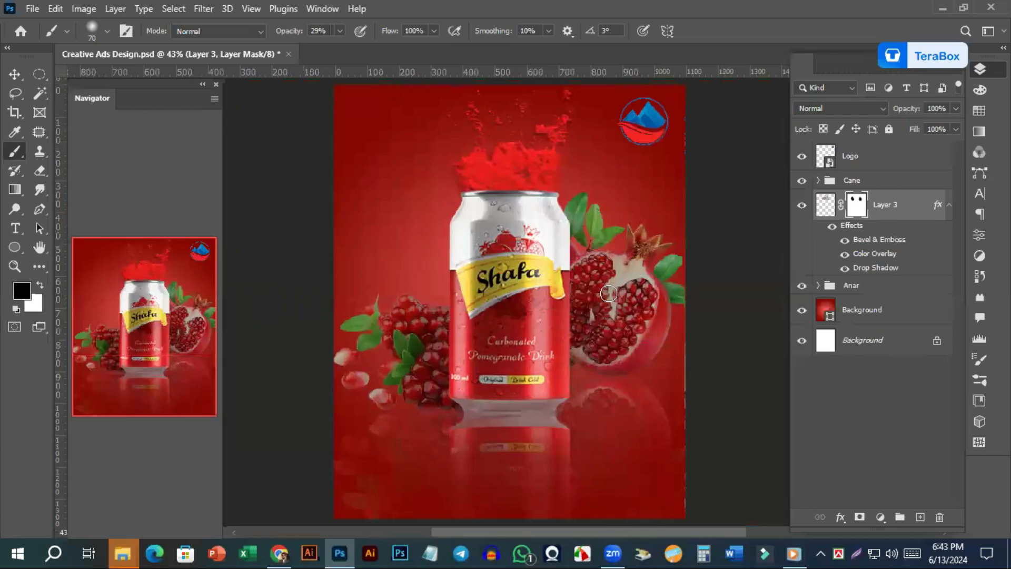
{"action": "scroll", "coordinate": [611, 298], "scroll_direction": "down", "scroll_amount": 1}
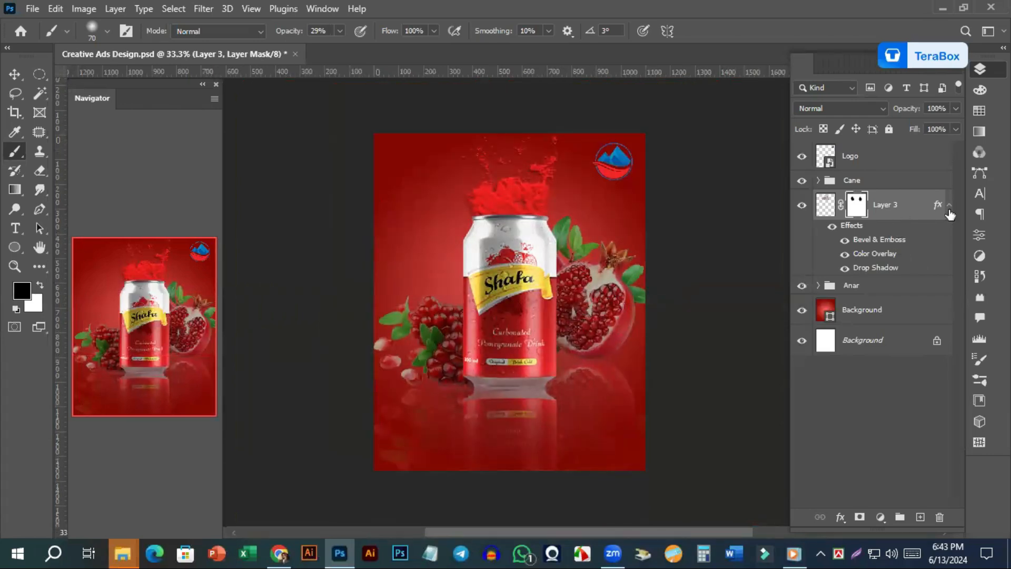
Collapse Layer 3's effects list and hide the splash layer
{"action": "left_click", "coordinate": [950, 206]}
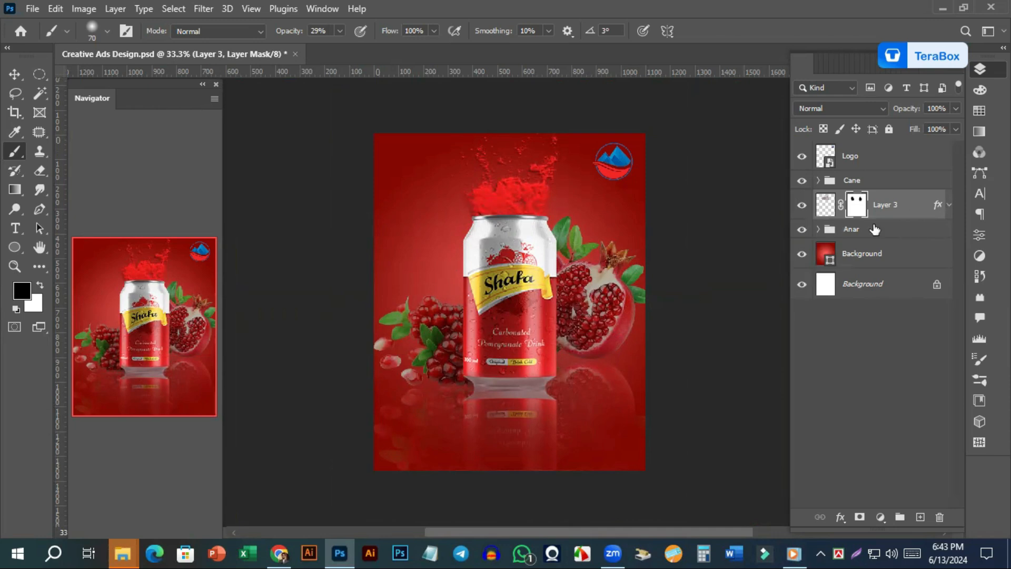
{"action": "left_click", "coordinate": [802, 206]}
{"action": "left_click", "coordinate": [802, 206]}
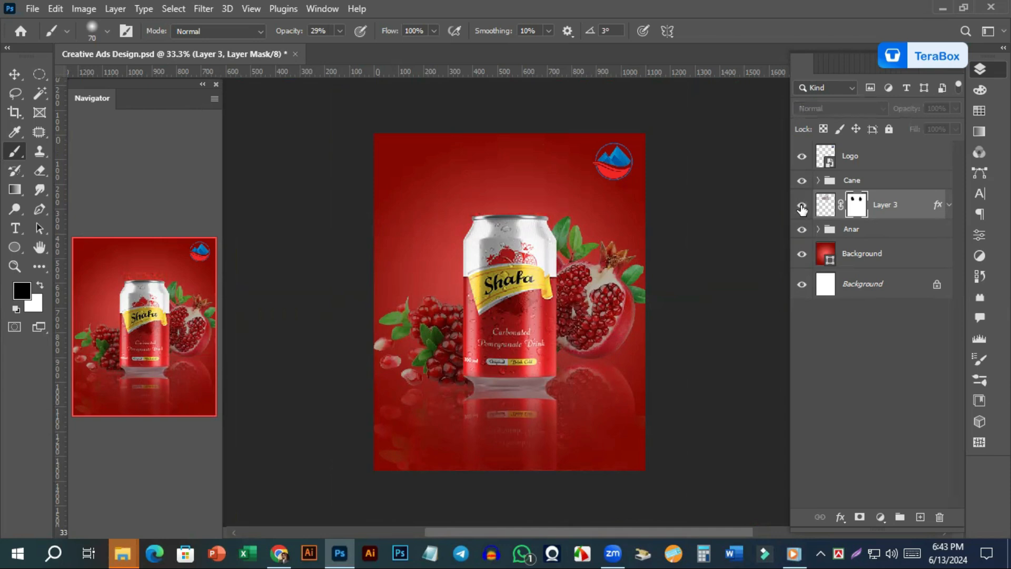
{"action": "left_click", "coordinate": [802, 205]}
Try the Export As settings with JPG format and quality 7, and cancel the export
{"action": "left_click", "coordinate": [33, 10]}
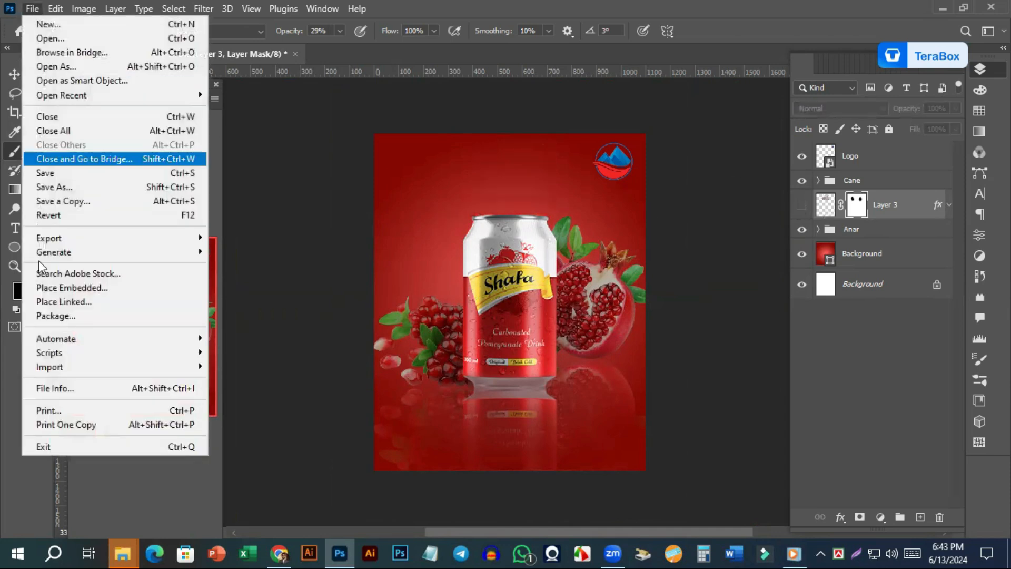
{"action": "mouse_move", "coordinate": [79, 245]}
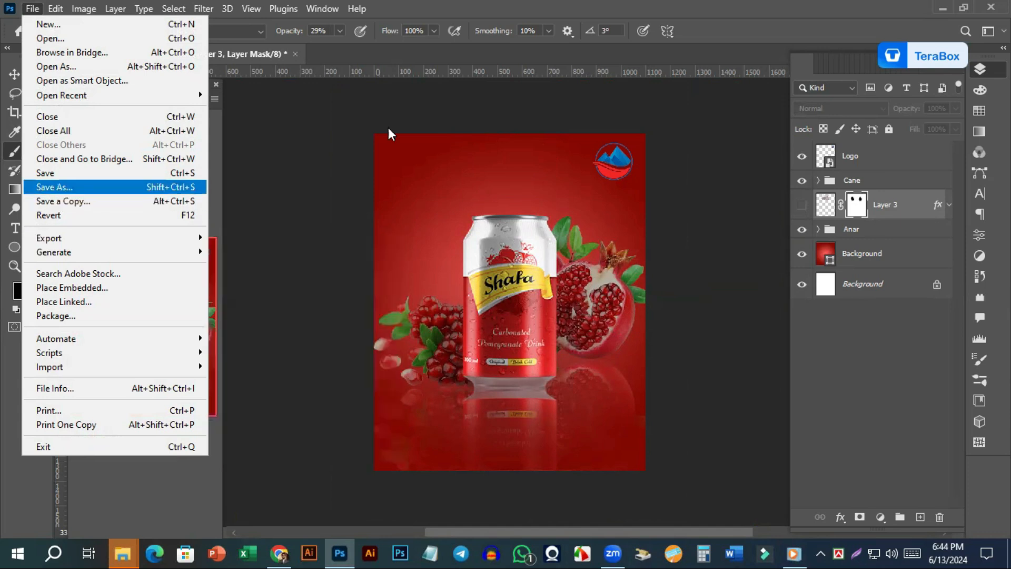
{"action": "mouse_move", "coordinate": [109, 242]}
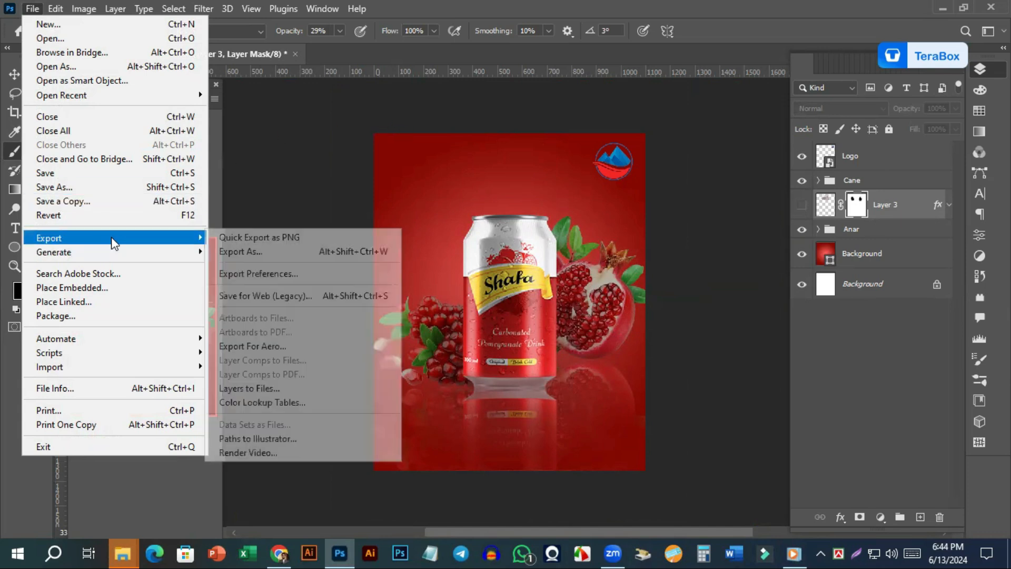
{"action": "left_click", "coordinate": [320, 245]}
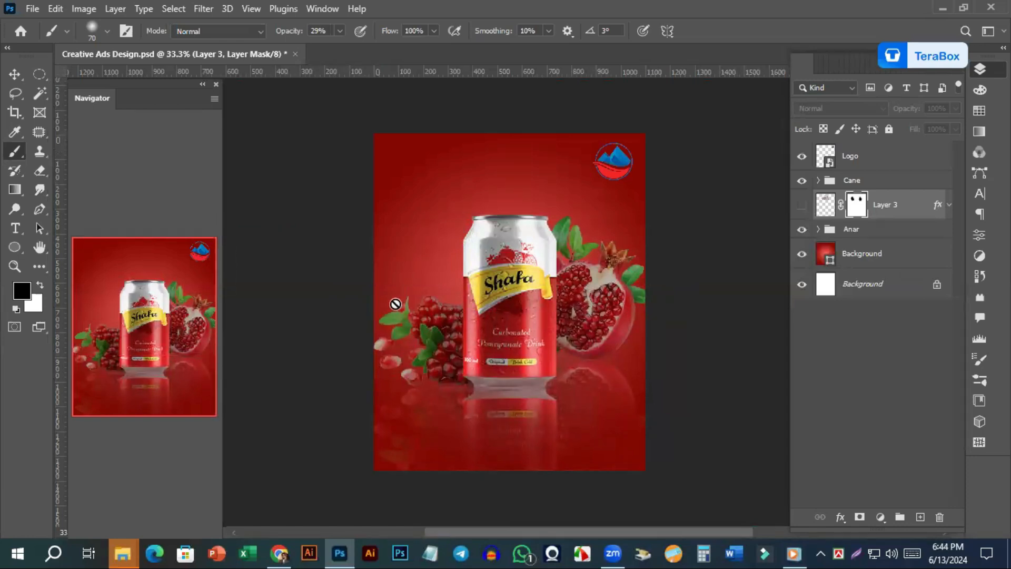
{"action": "left_click", "coordinate": [15, 75]}
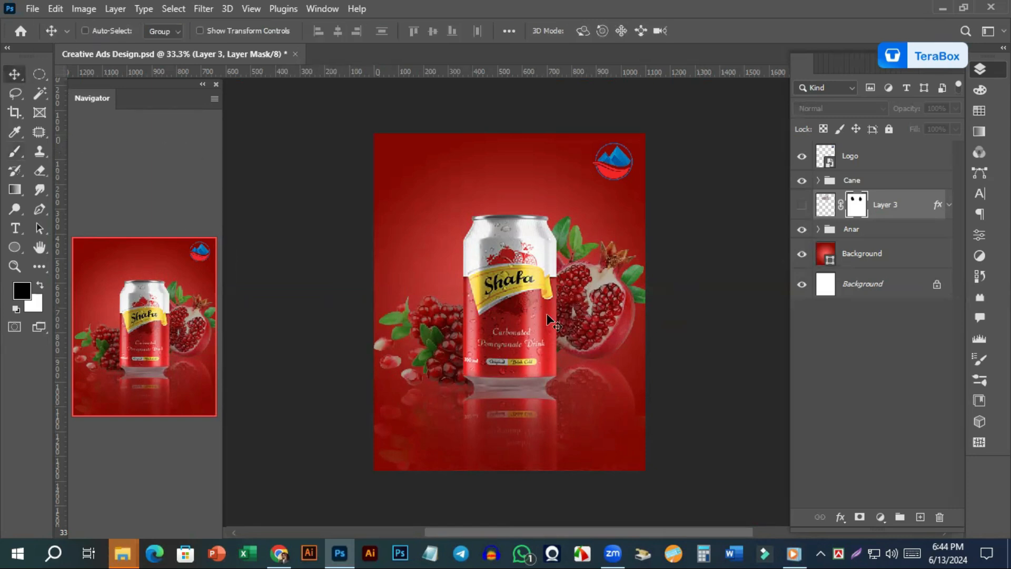
{"action": "key", "text": "ctrl+alt+shift+w"}
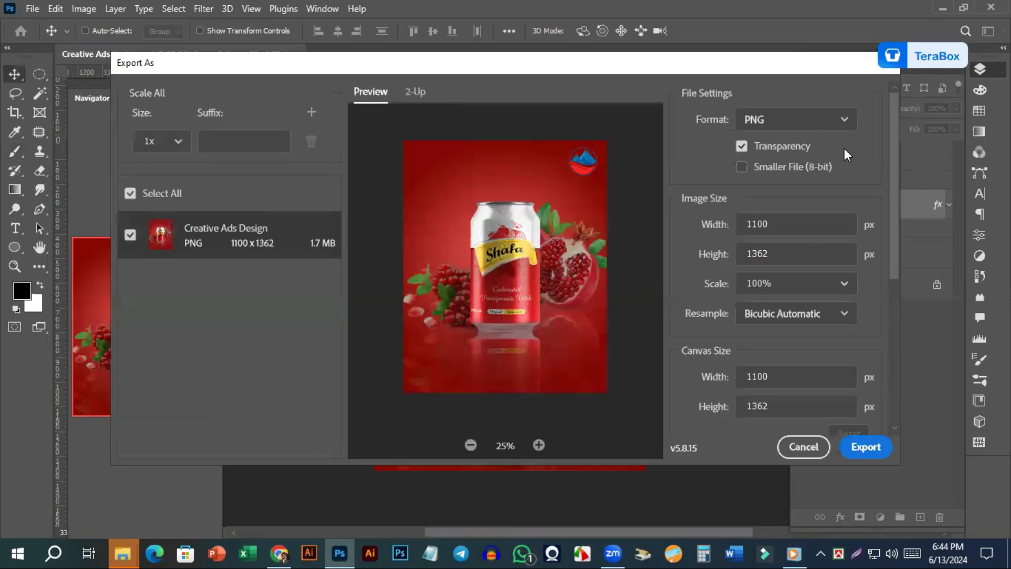
{"action": "left_click", "coordinate": [846, 121]}
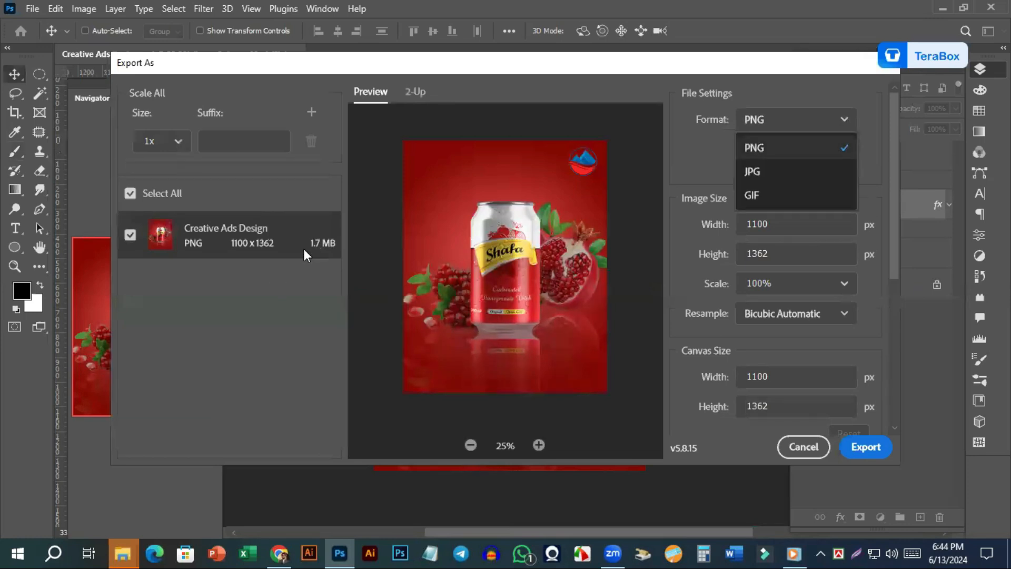
{"action": "left_click", "coordinate": [757, 173]}
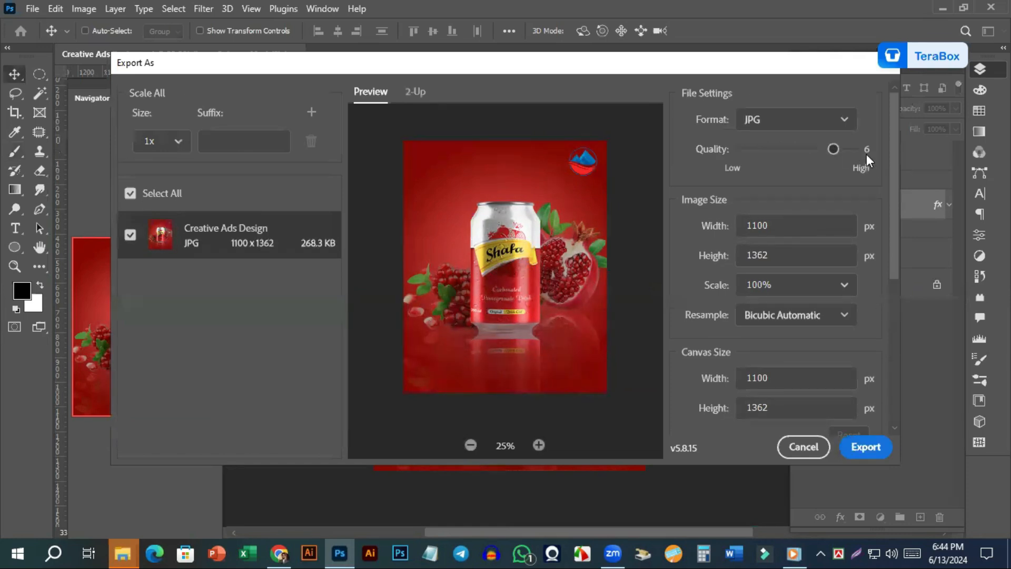
{"action": "left_click_drag", "start_coordinate": [832, 149], "coordinate": [857, 151]}
{"action": "left_click", "coordinate": [843, 123]}
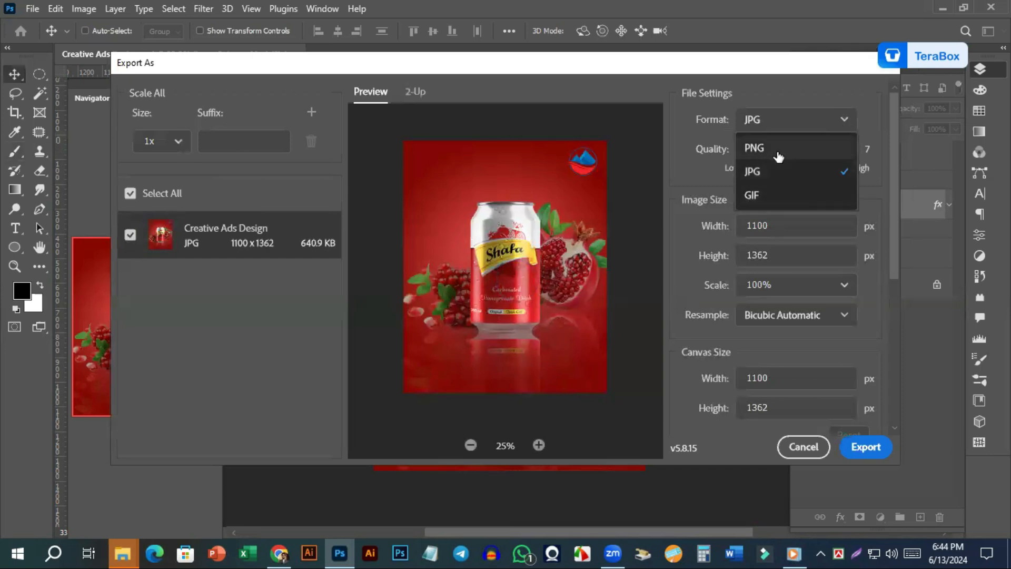
{"action": "left_click", "coordinate": [811, 66]}
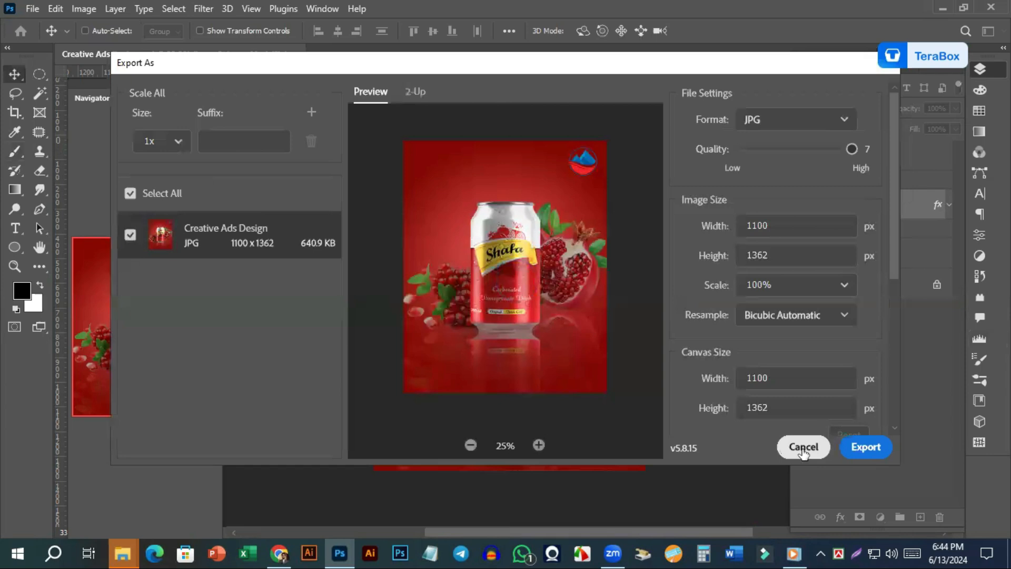
{"action": "key", "text": "Escape"}
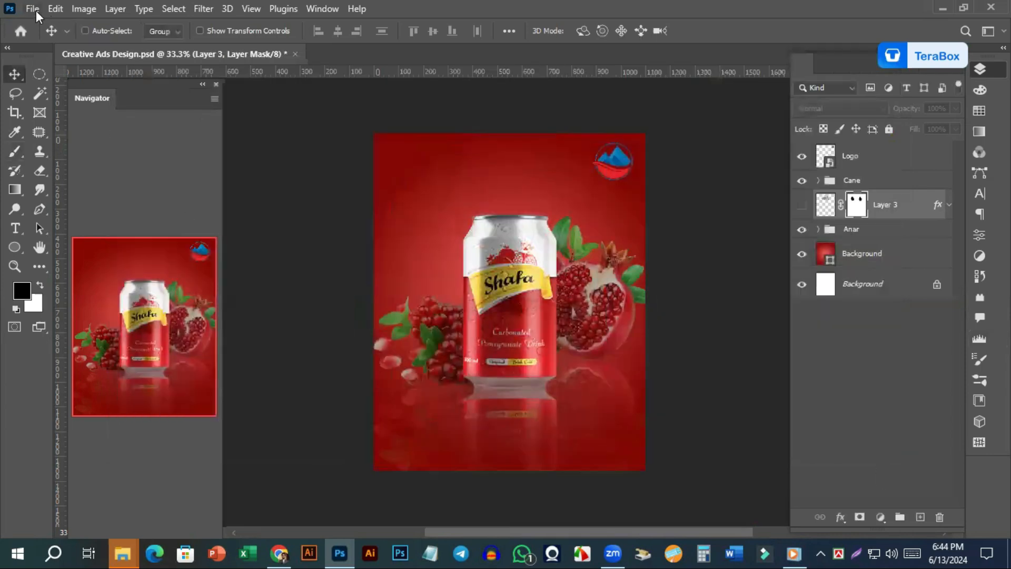
Set up a copy of the design in JPEG format in the Output folder inside Drinks, with the file name 09
{"action": "left_click", "coordinate": [32, 9]}
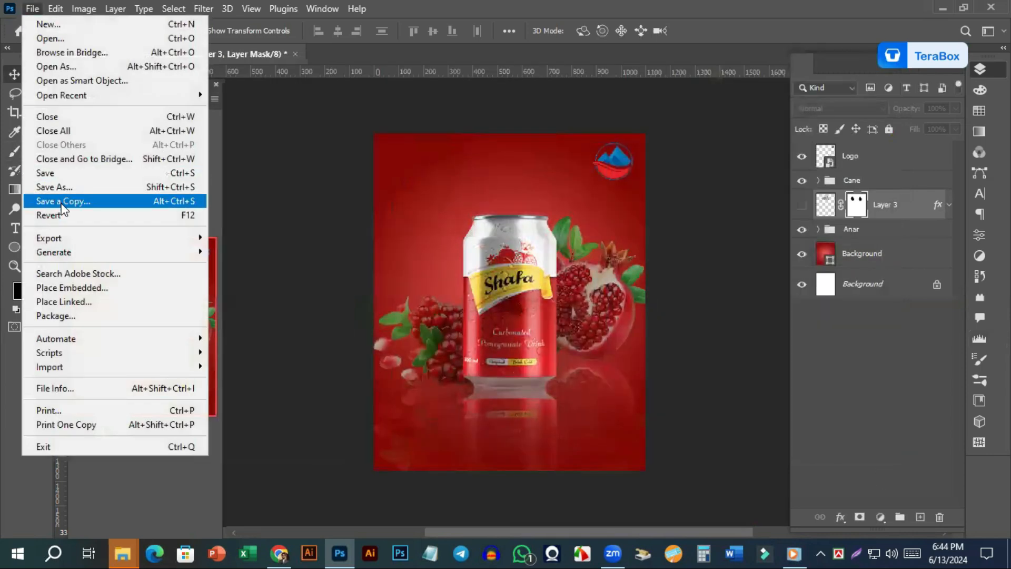
{"action": "left_click", "coordinate": [76, 202]}
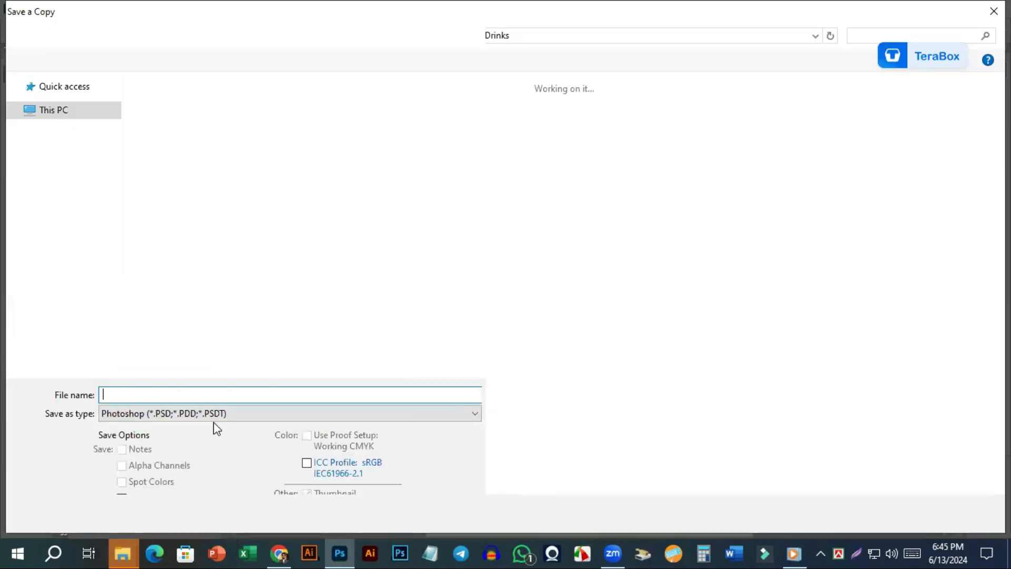
{"action": "left_click", "coordinate": [185, 412]}
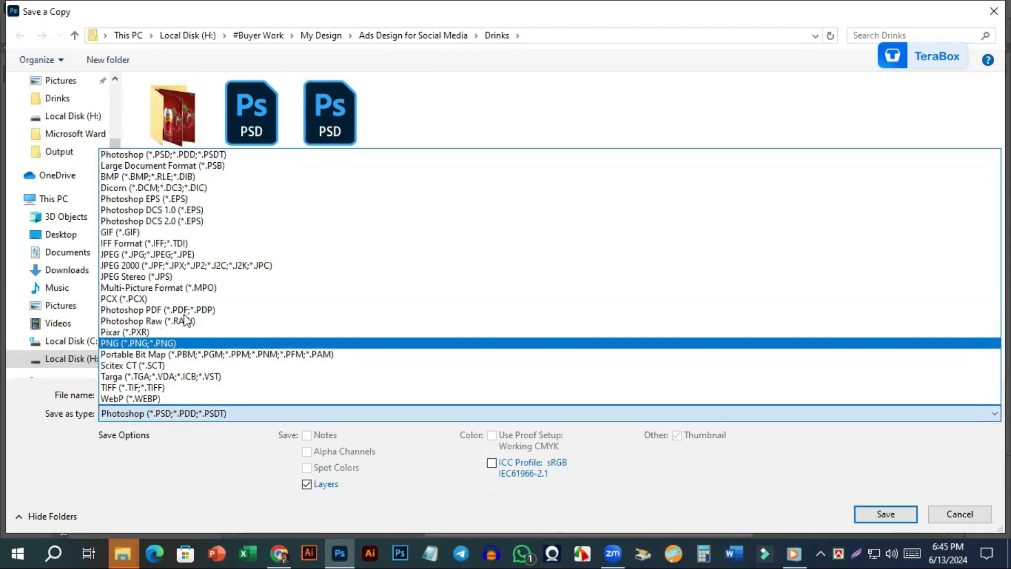
{"action": "left_click", "coordinate": [127, 255]}
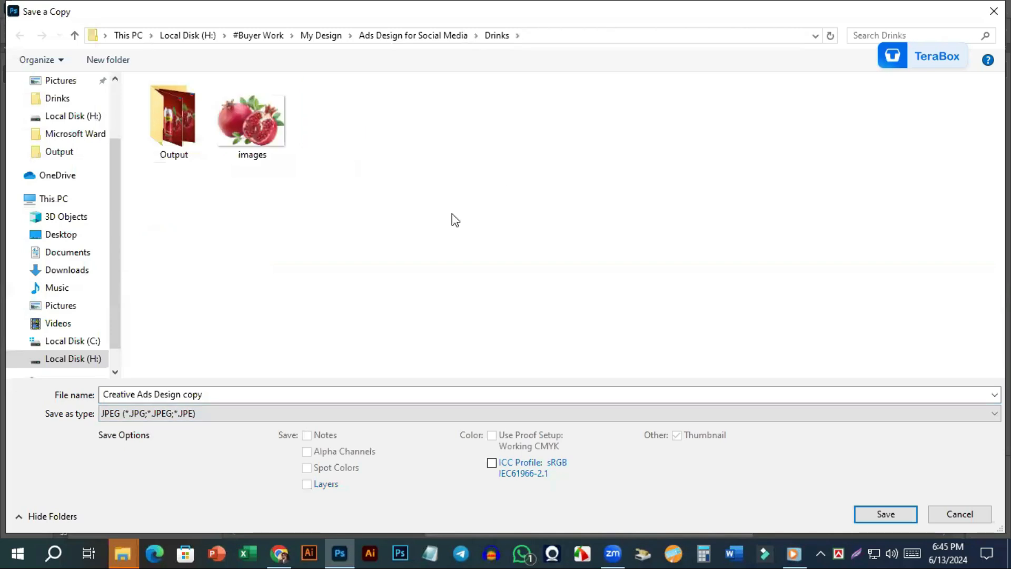
{"action": "double_click", "coordinate": [175, 123]}
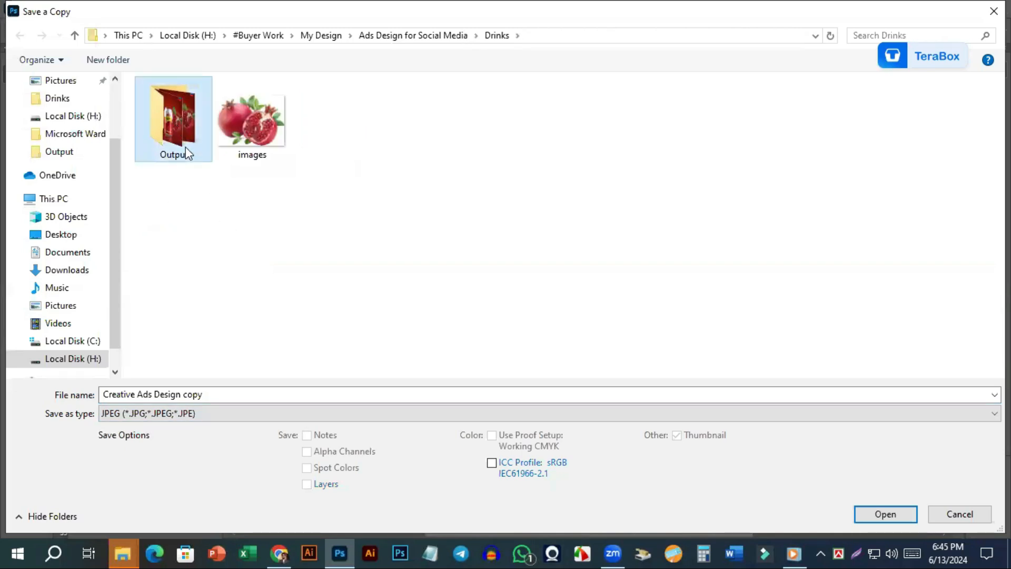
{"action": "left_click", "coordinate": [230, 394]}
{"action": "type", "text": "09"}
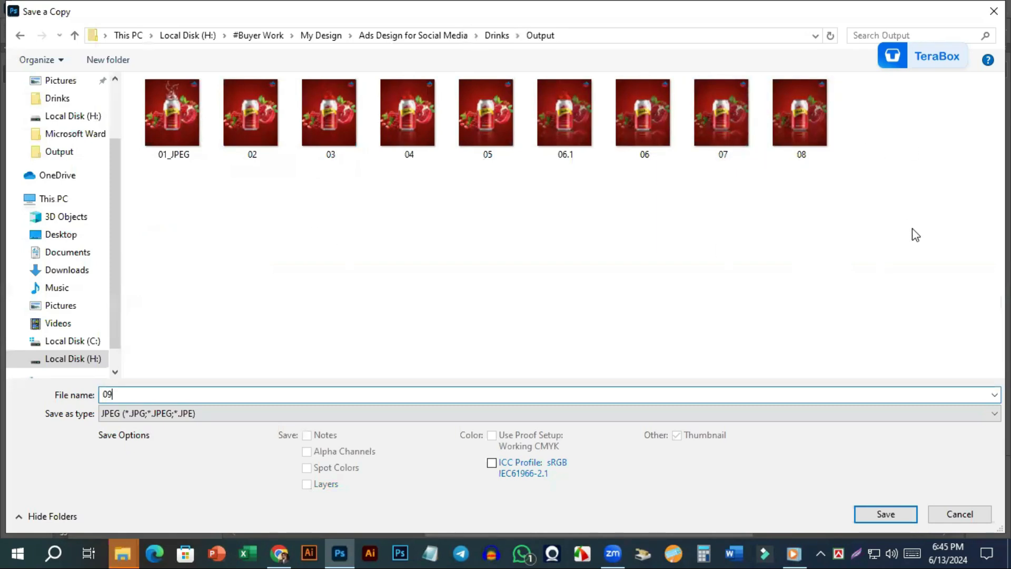
Open the previously exported image 08 from the Output folder to view it, and close the image viewer
{"action": "left_click", "coordinate": [816, 131]}
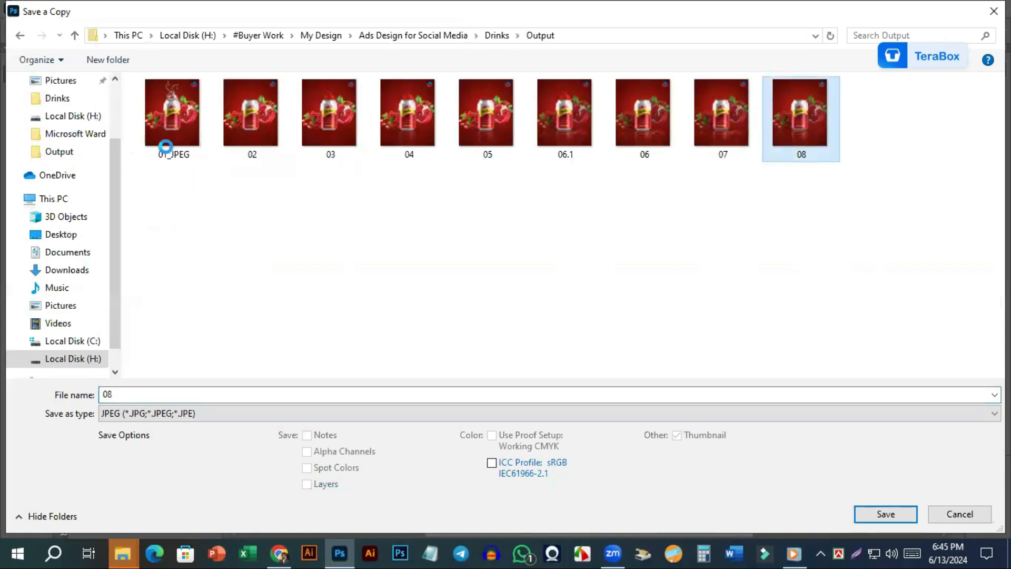
{"action": "right_click", "coordinate": [798, 102]}
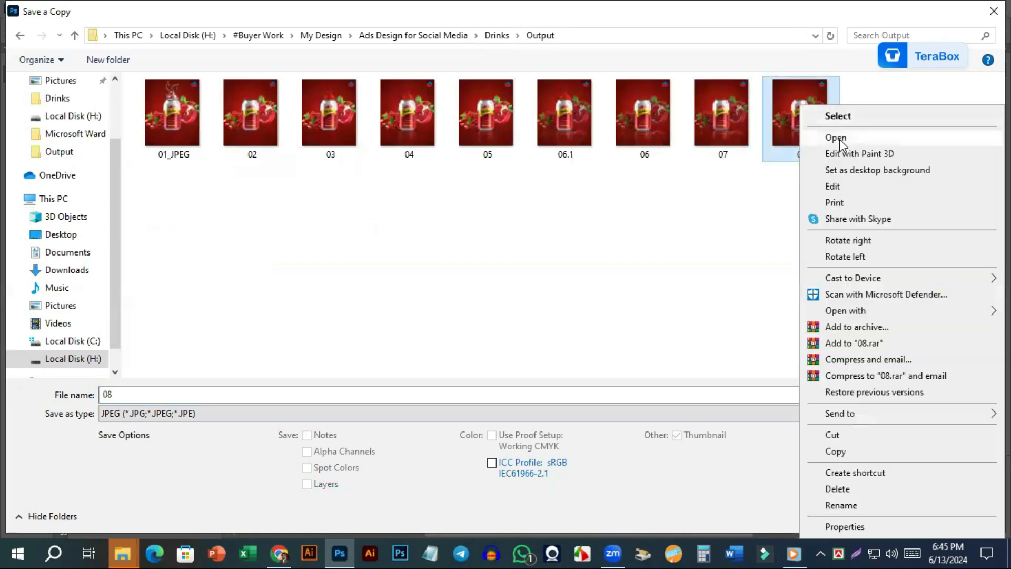
{"action": "left_click", "coordinate": [656, 240]}
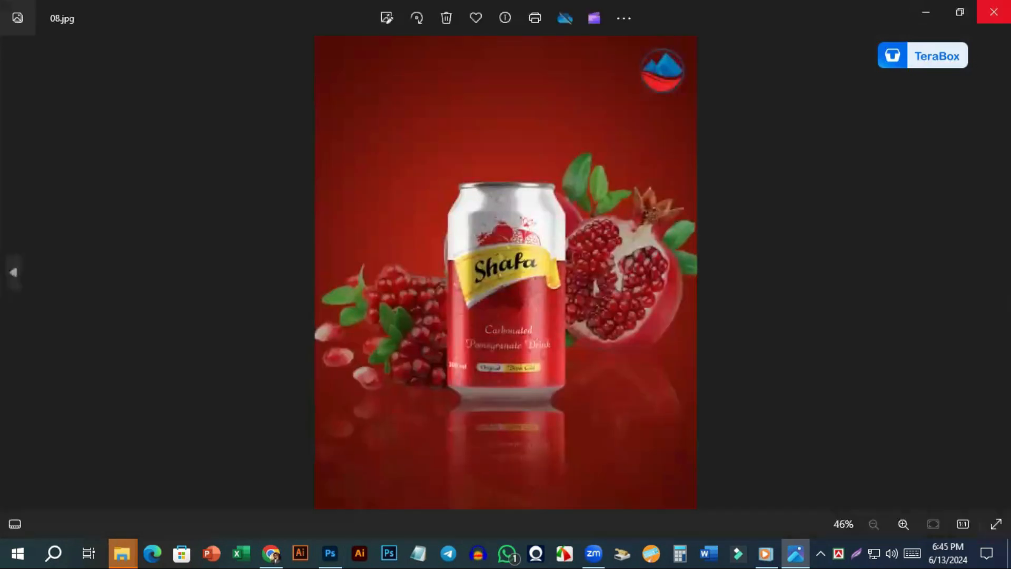
{"action": "left_click", "coordinate": [994, 11]}
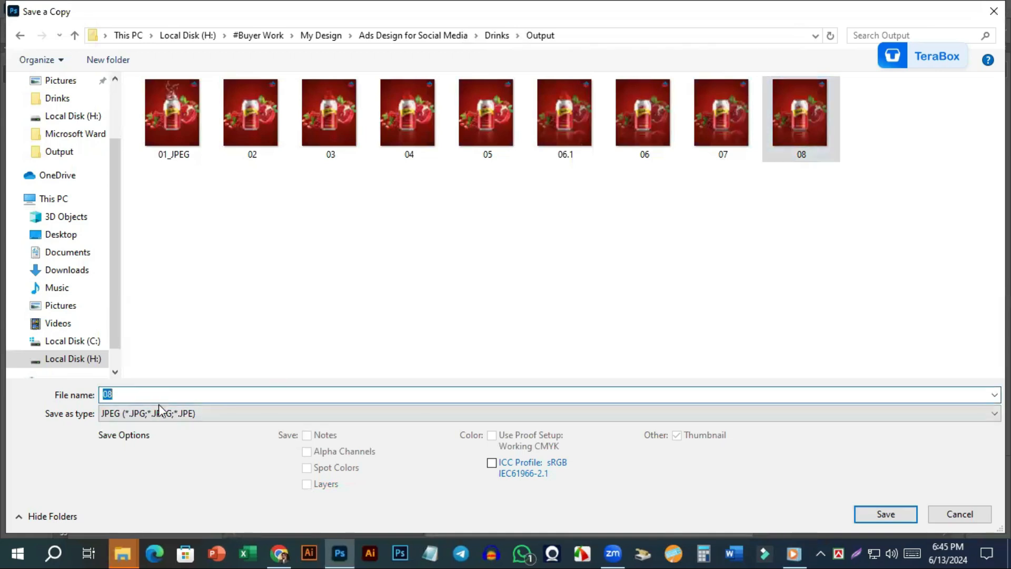
Name the JPEG copy 09 and save it at quality 12 (Maximum) with the Baseline ("Standard") format option
{"action": "type", "text": "0"}
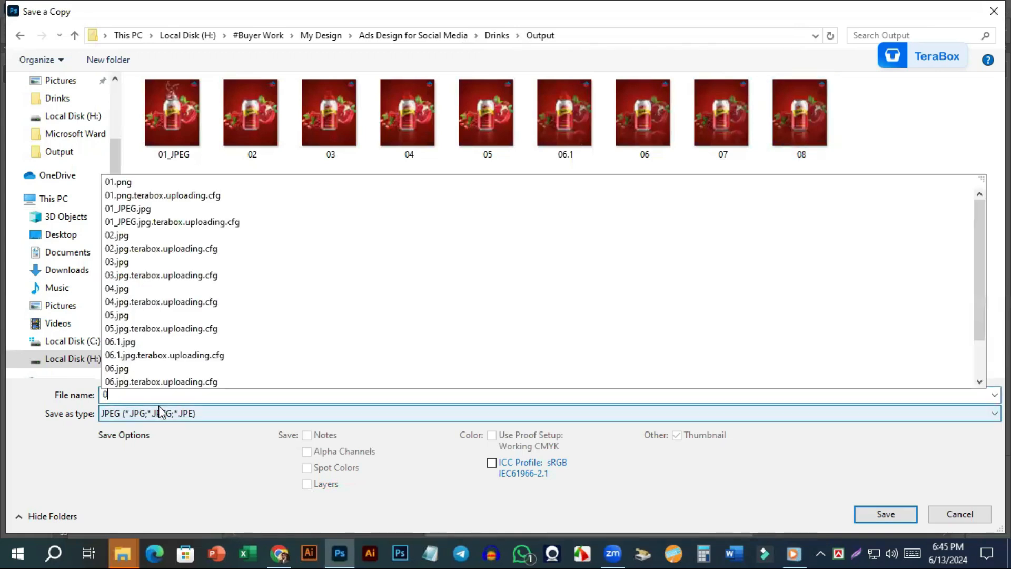
{"action": "type", "text": "9"}
{"action": "key", "text": "Return"}
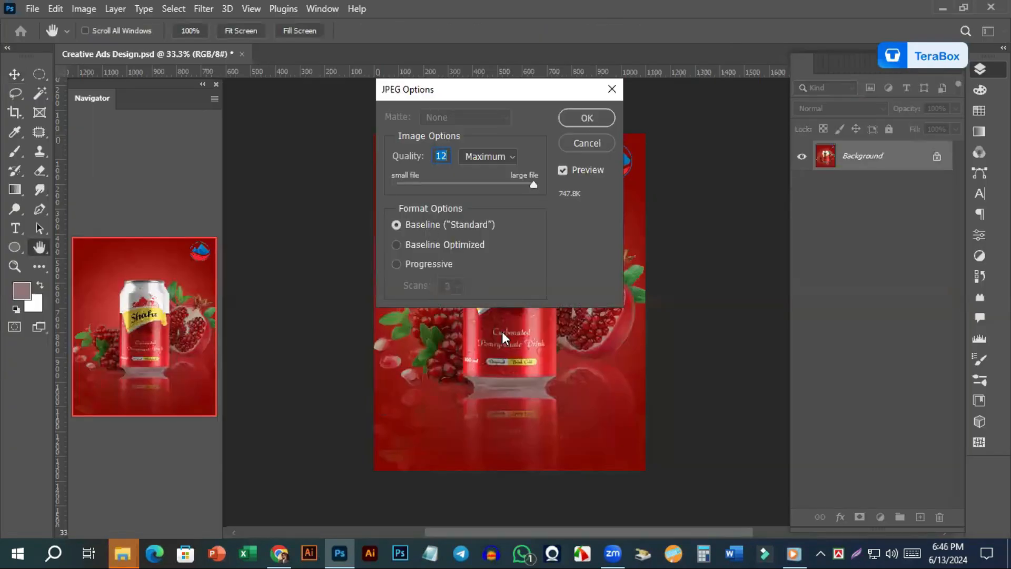
{"action": "left_click", "coordinate": [587, 119]}
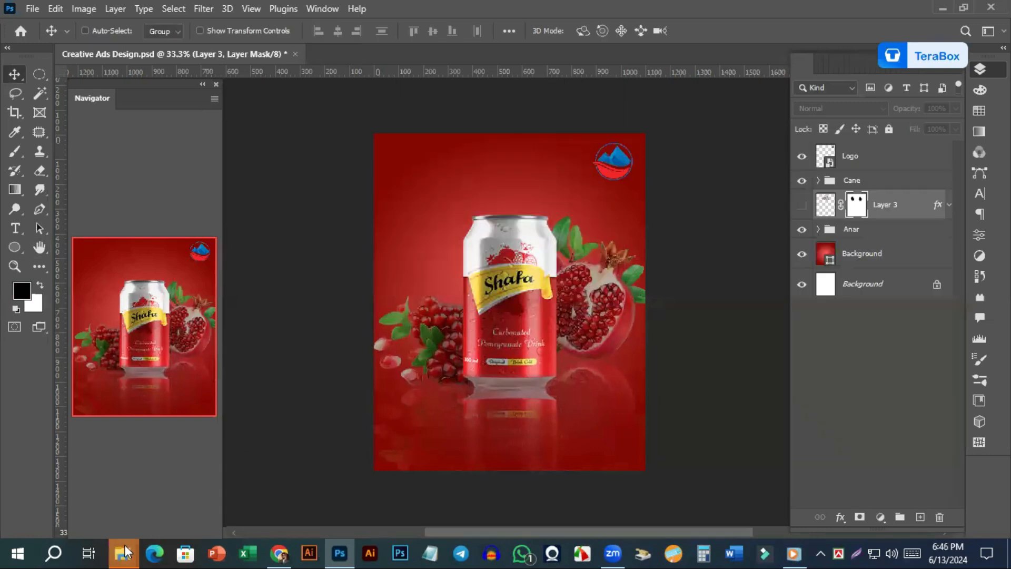
Switch to File Explorer and open the Drinks folder on Local Disk (H:) under #Buyer Work, My Design, Ads Design for Social Media
{"action": "mouse_move", "coordinate": [126, 553]}
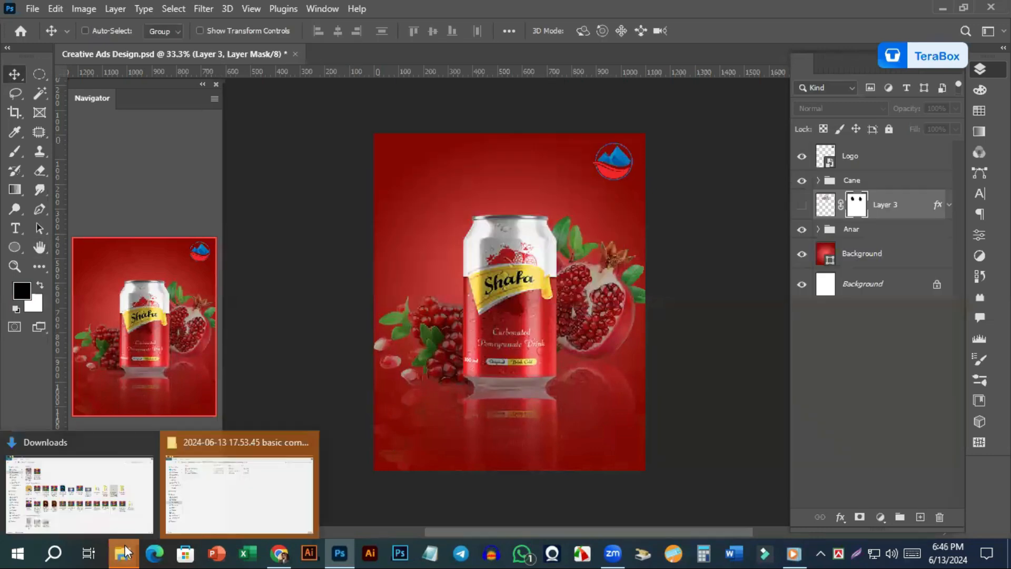
{"action": "left_click", "coordinate": [57, 490]}
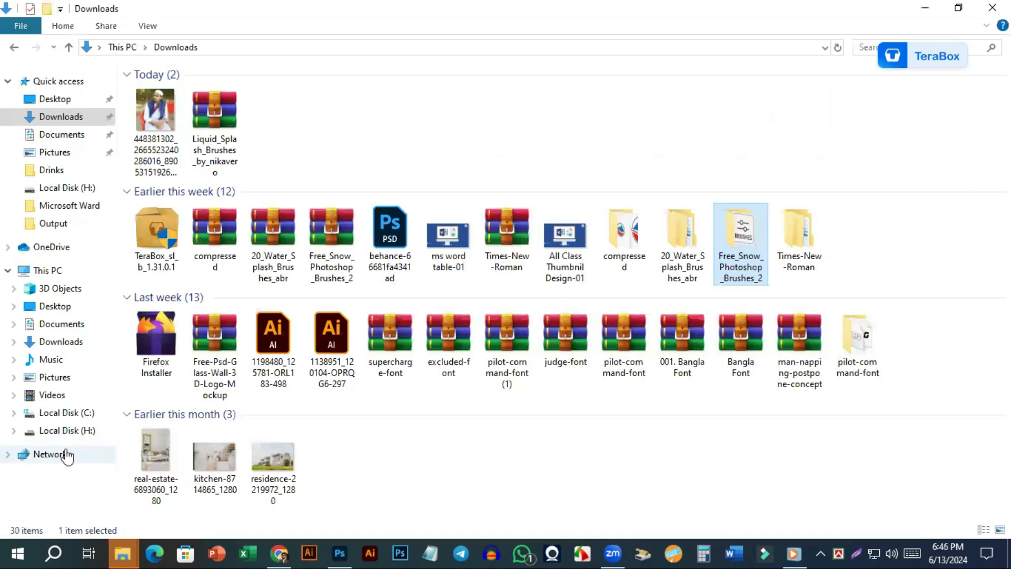
{"action": "left_click", "coordinate": [70, 432]}
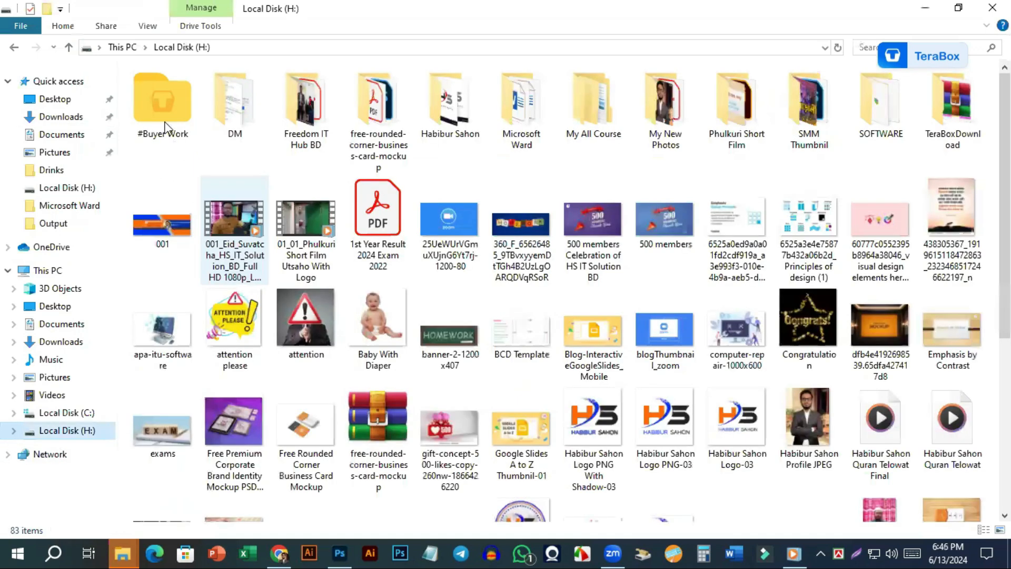
{"action": "double_click", "coordinate": [168, 126]}
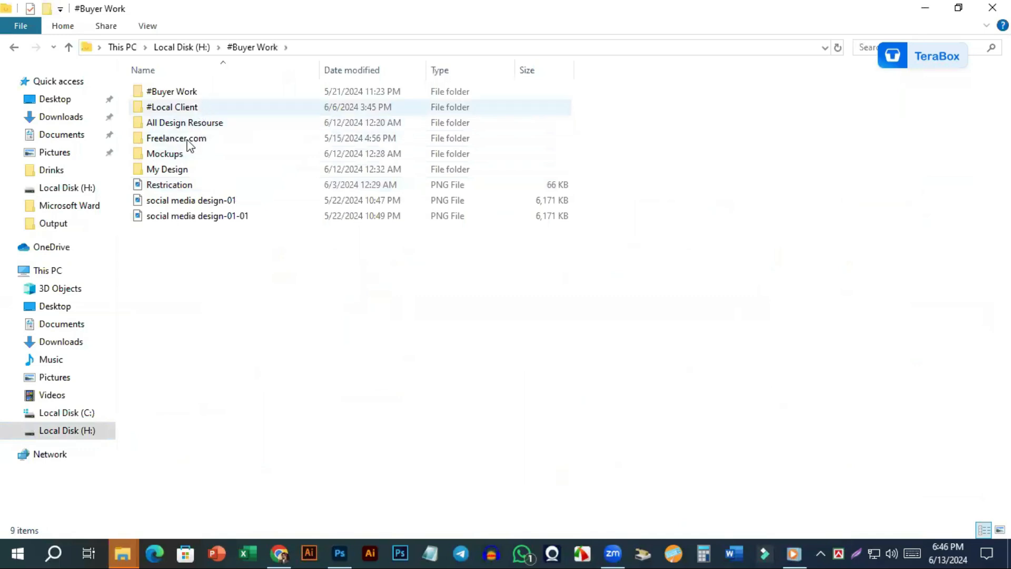
{"action": "double_click", "coordinate": [168, 169]}
{"action": "left_click", "coordinate": [582, 124]}
{"action": "left_click", "coordinate": [637, 132]}
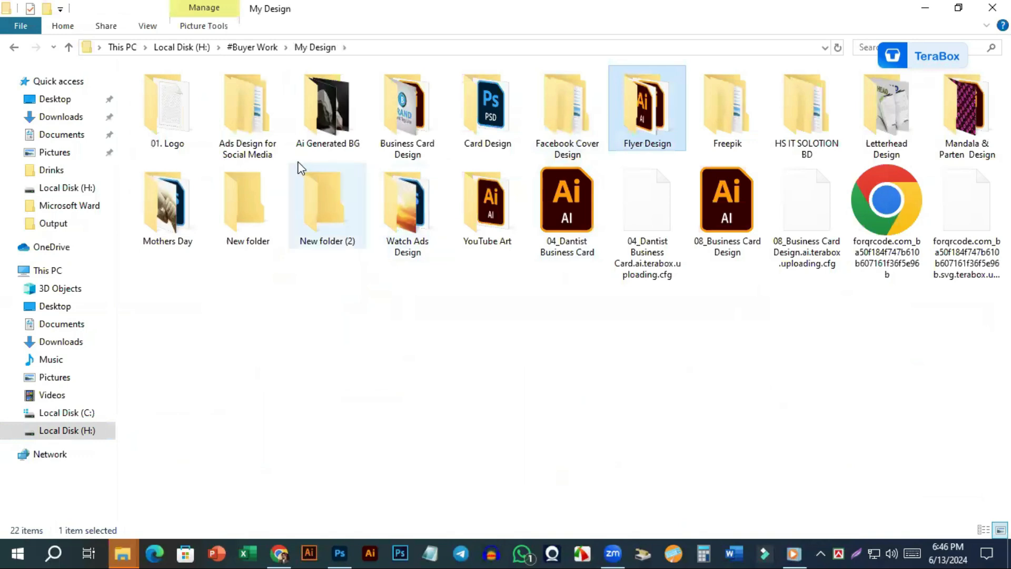
{"action": "left_click", "coordinate": [251, 157]}
{"action": "double_click", "coordinate": [248, 122]}
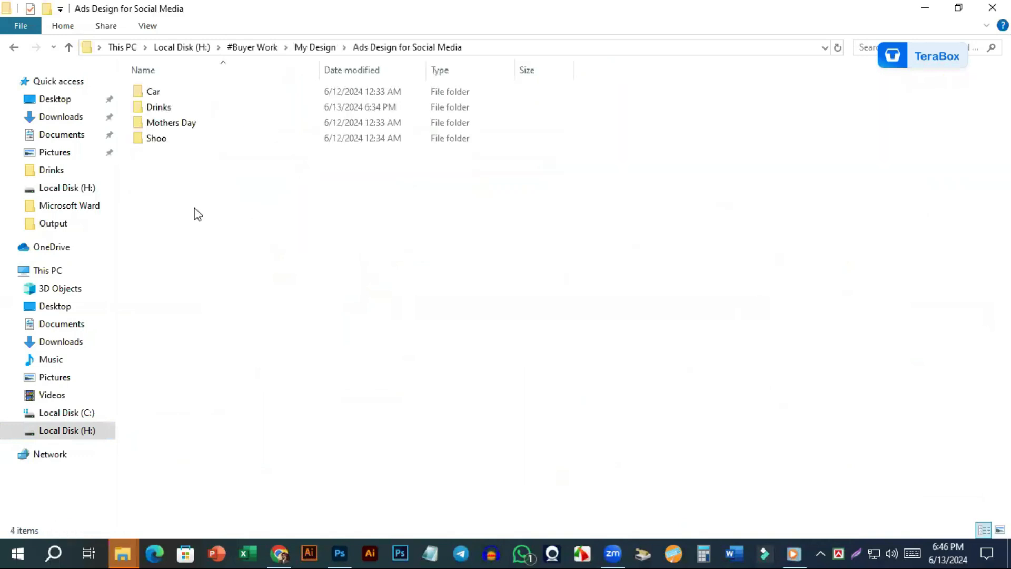
{"action": "double_click", "coordinate": [182, 108]}
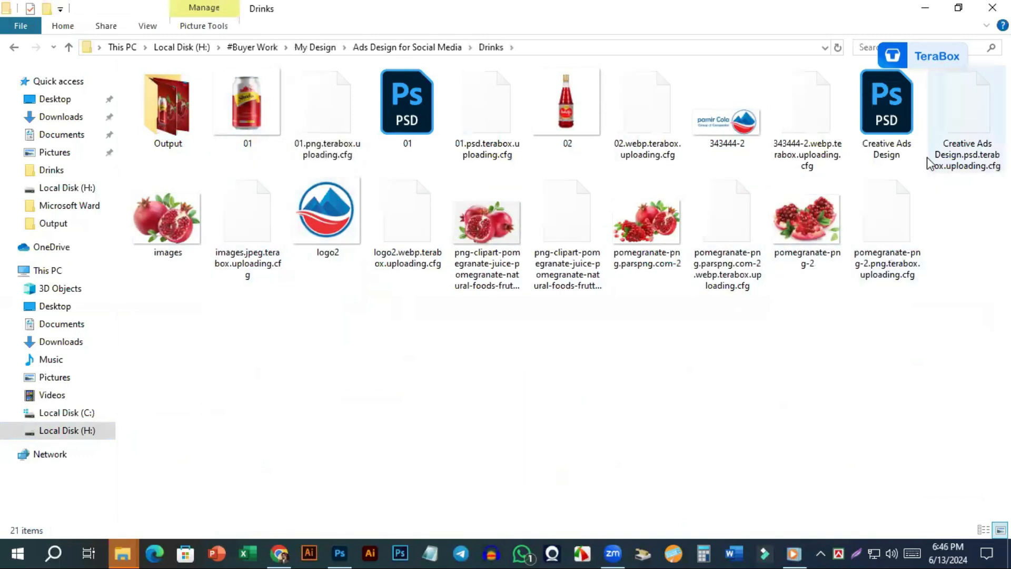
Look over the source files in the Drinks folder, including the logo, pomegranate and can images
{"action": "left_click", "coordinate": [707, 129]}
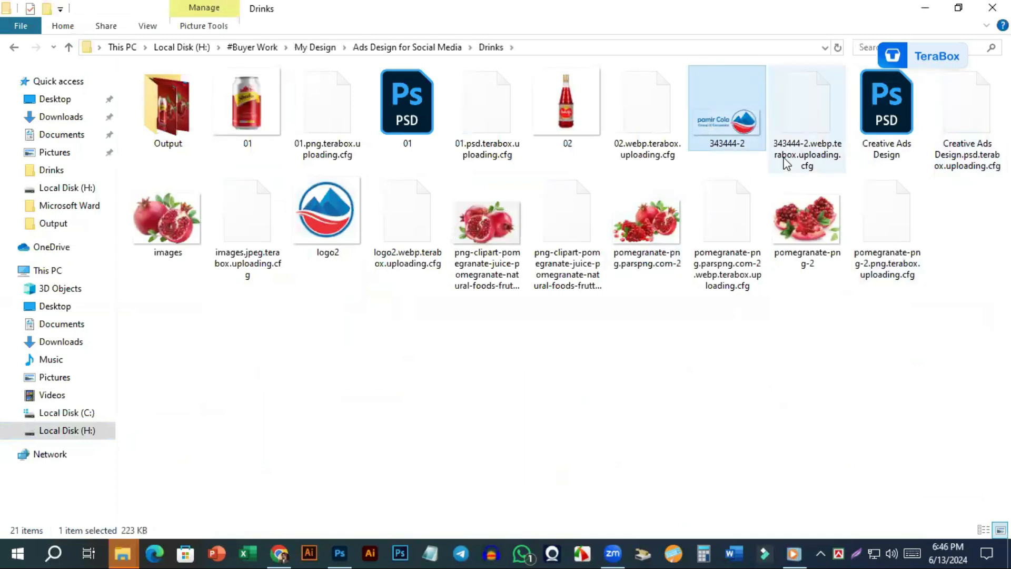
{"action": "left_click", "coordinate": [505, 235]}
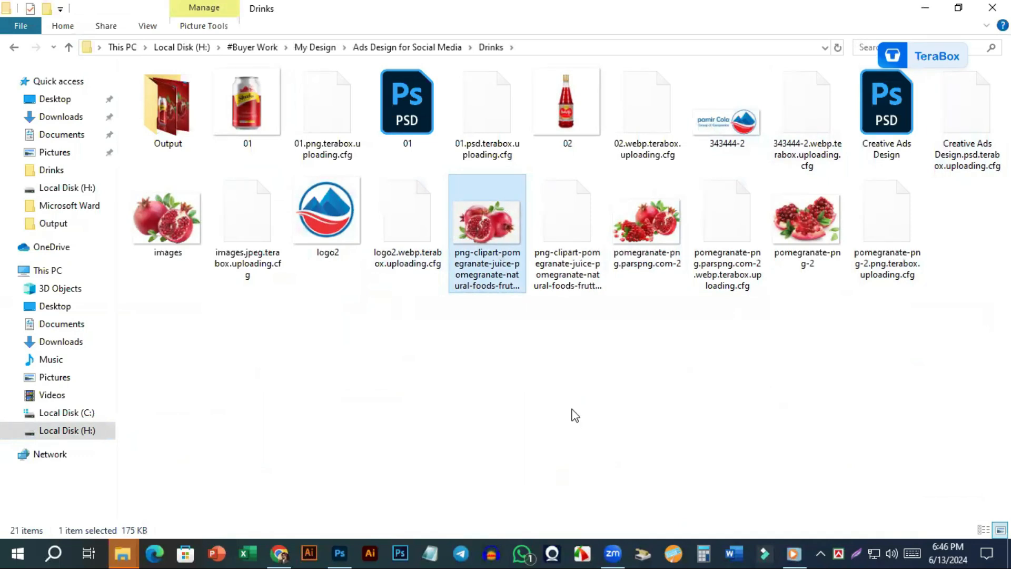
{"action": "left_click", "coordinate": [646, 224]}
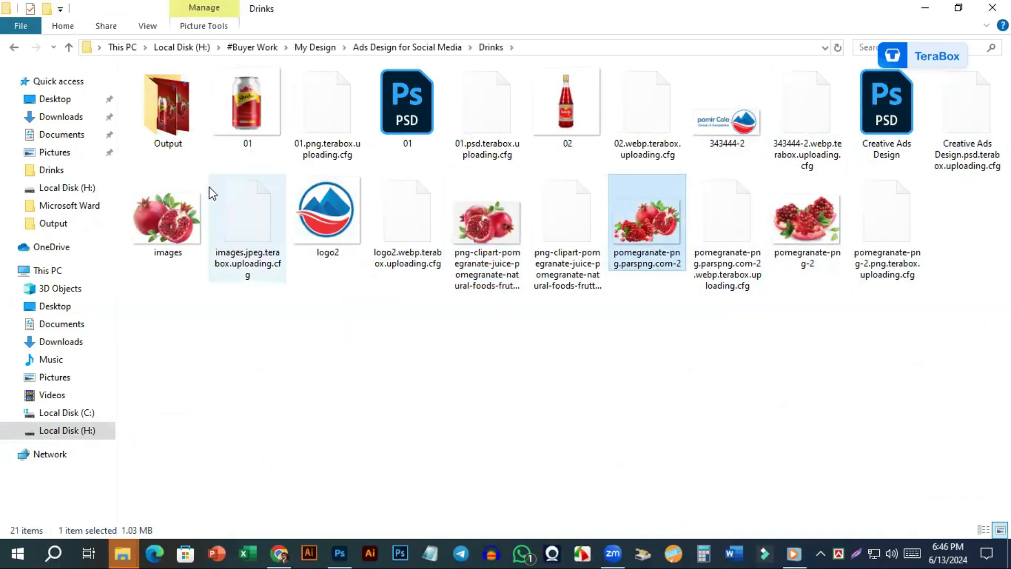
{"action": "left_click", "coordinate": [174, 105]}
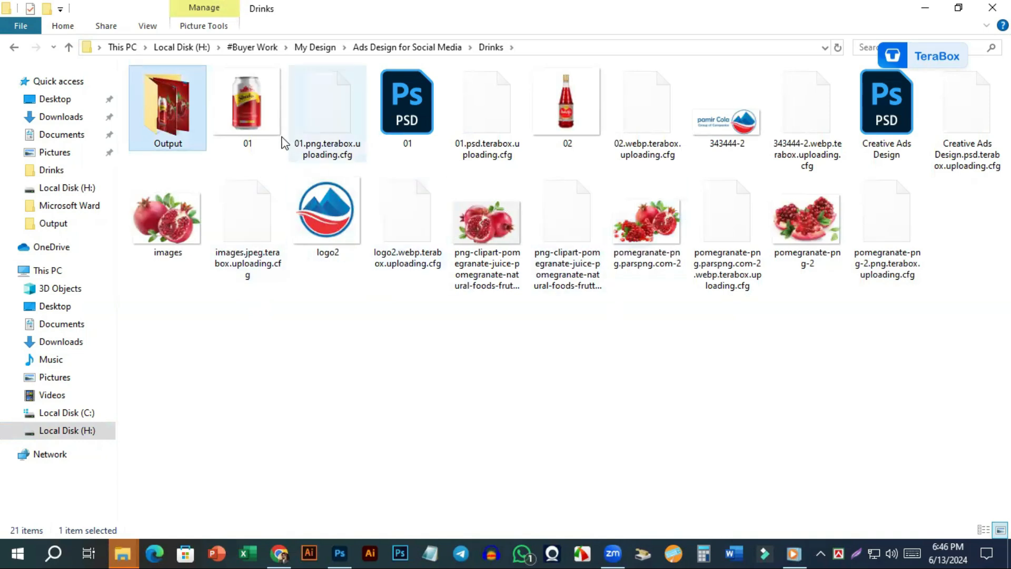
{"action": "left_click", "coordinate": [272, 111]}
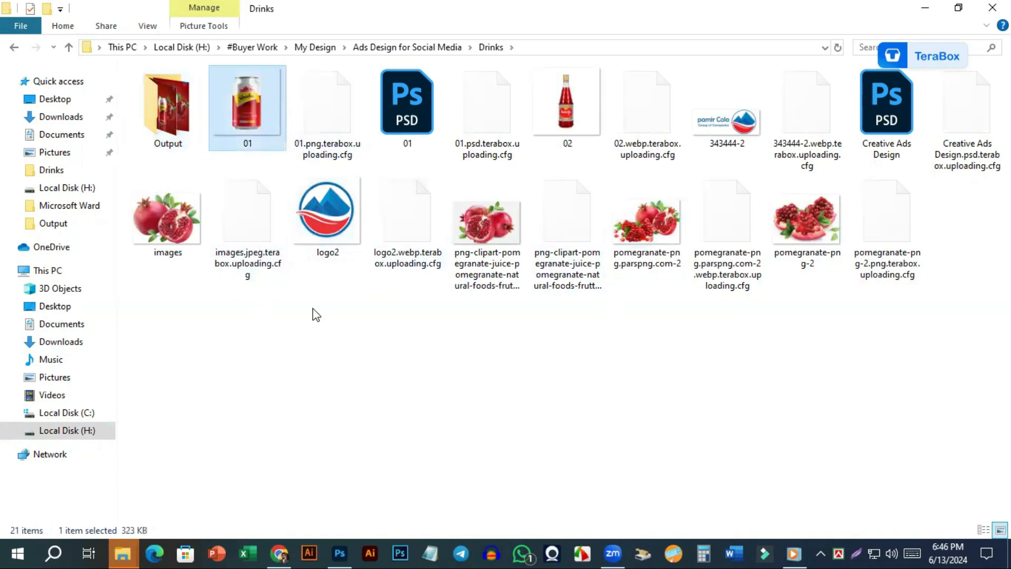
Open the exported image 09 from the Output folder and examine the can, the pomegranates and their reflections up close
{"action": "left_click", "coordinate": [170, 112]}
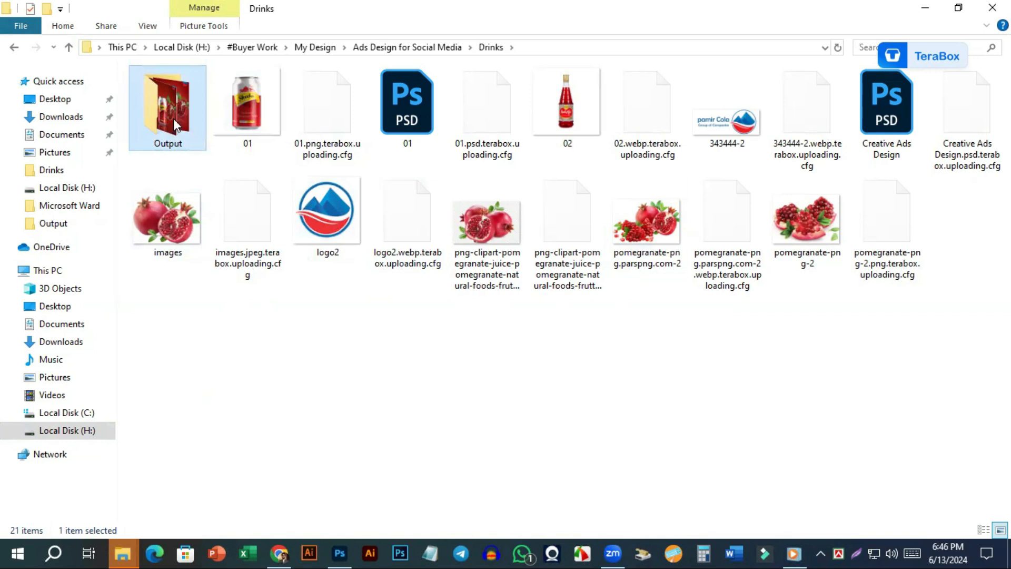
{"action": "double_click", "coordinate": [174, 108]}
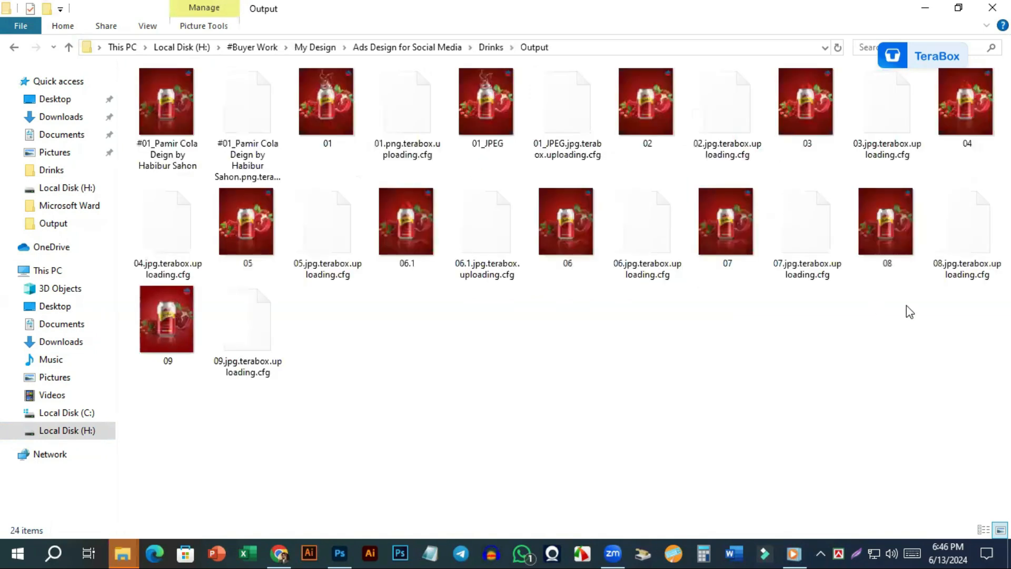
{"action": "left_click", "coordinate": [182, 341]}
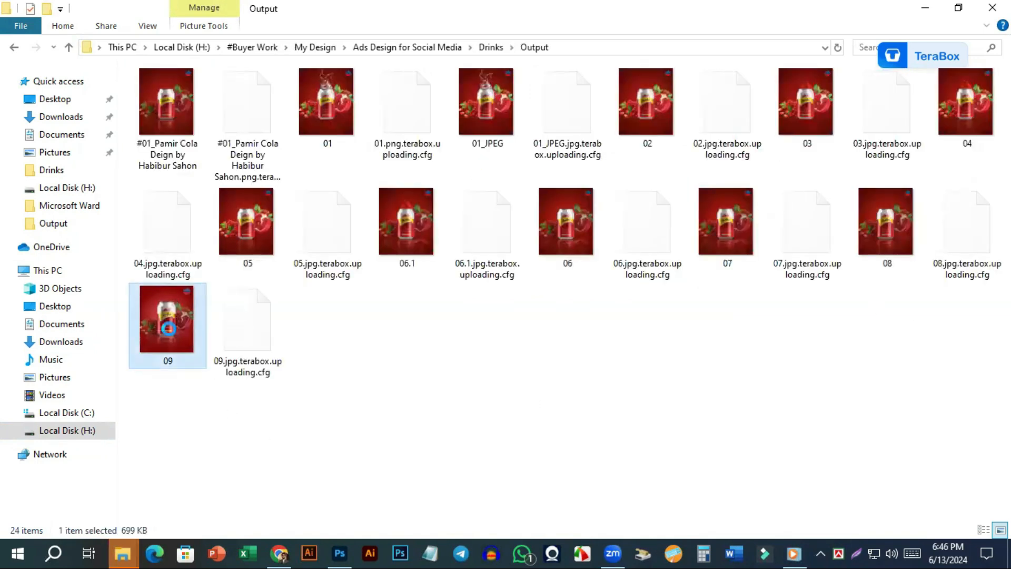
{"action": "right_click", "coordinate": [168, 329]}
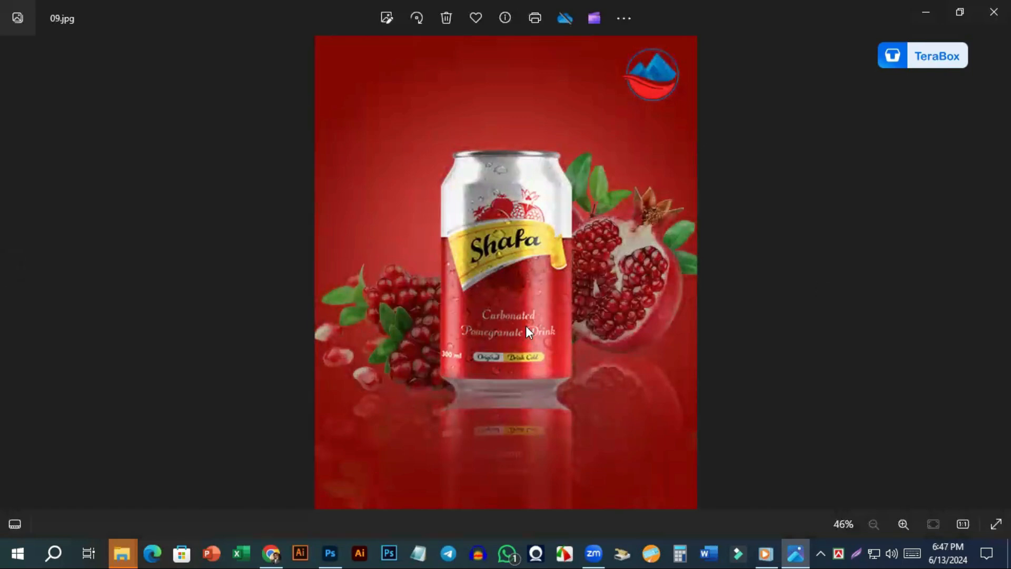
{"action": "scroll", "coordinate": [630, 308], "scroll_direction": "up", "scroll_amount": 3}
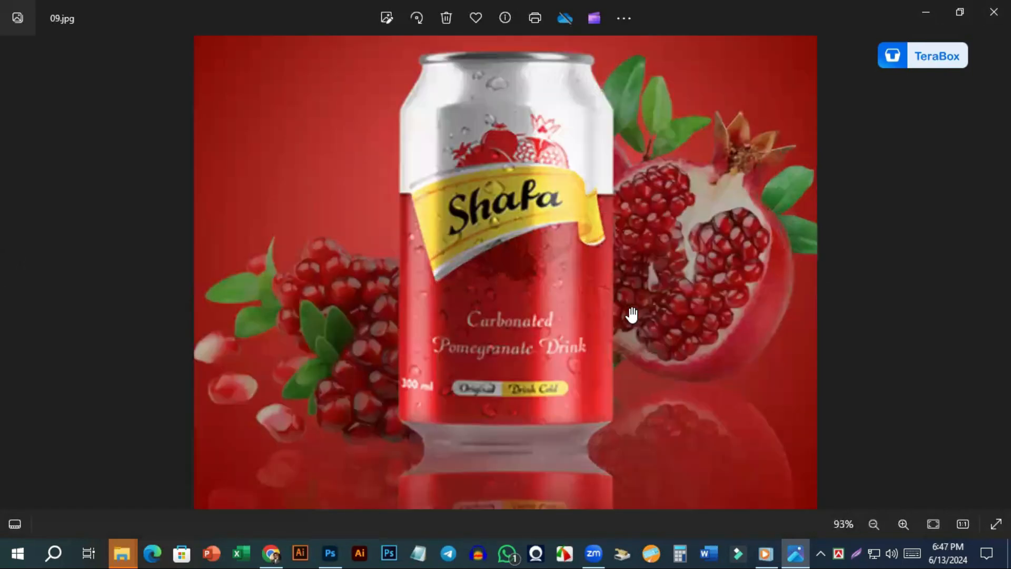
{"action": "scroll", "coordinate": [542, 373], "scroll_direction": "down", "scroll_amount": 3}
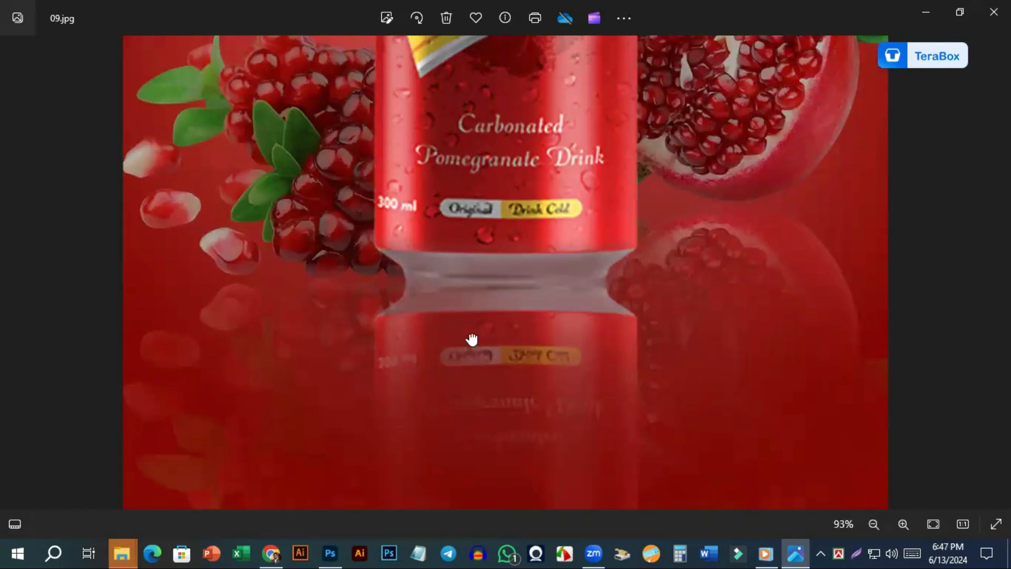
{"action": "scroll", "coordinate": [574, 243], "scroll_direction": "up", "scroll_amount": 2}
{"action": "left_click_drag", "start_coordinate": [579, 244], "coordinate": [579, 103]}
{"action": "scroll", "coordinate": [577, 318], "scroll_direction": "down", "scroll_amount": 3}
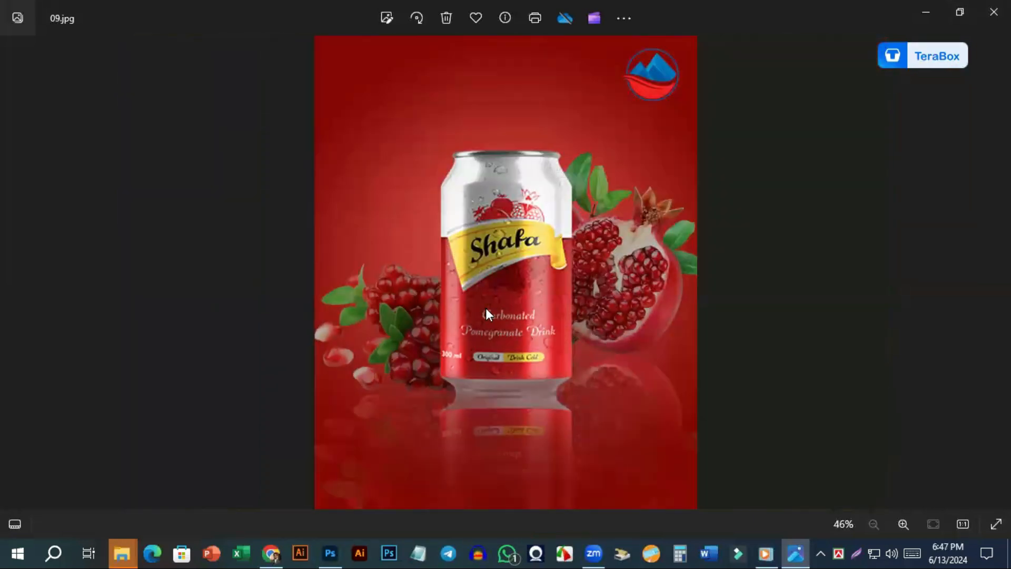
Compare the exported image 09.jpg with the previous version 08.jpg in the image viewer
{"action": "key", "text": "Left"}
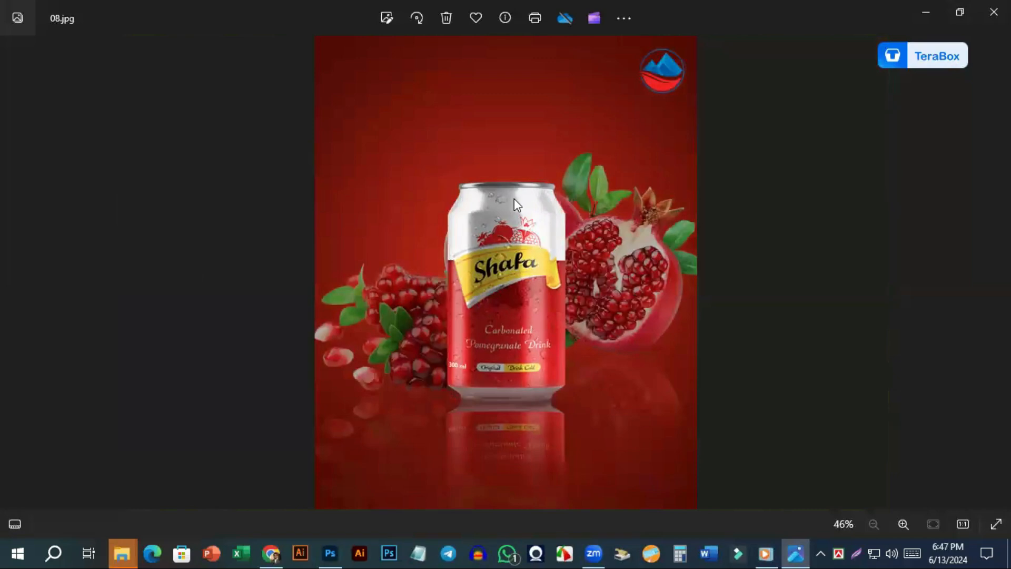
{"action": "key", "text": "Right"}
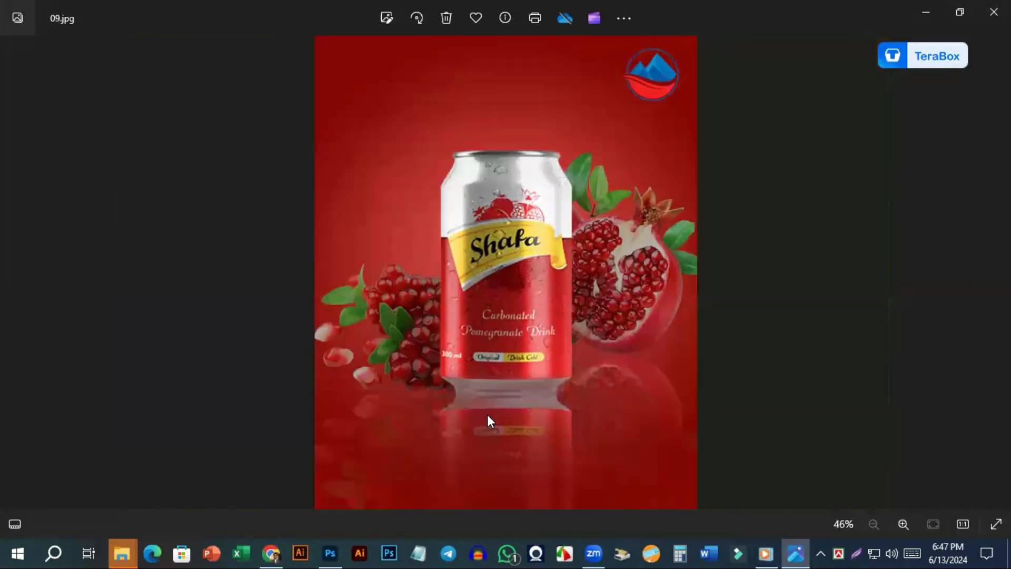
{"action": "key", "text": "Left"}
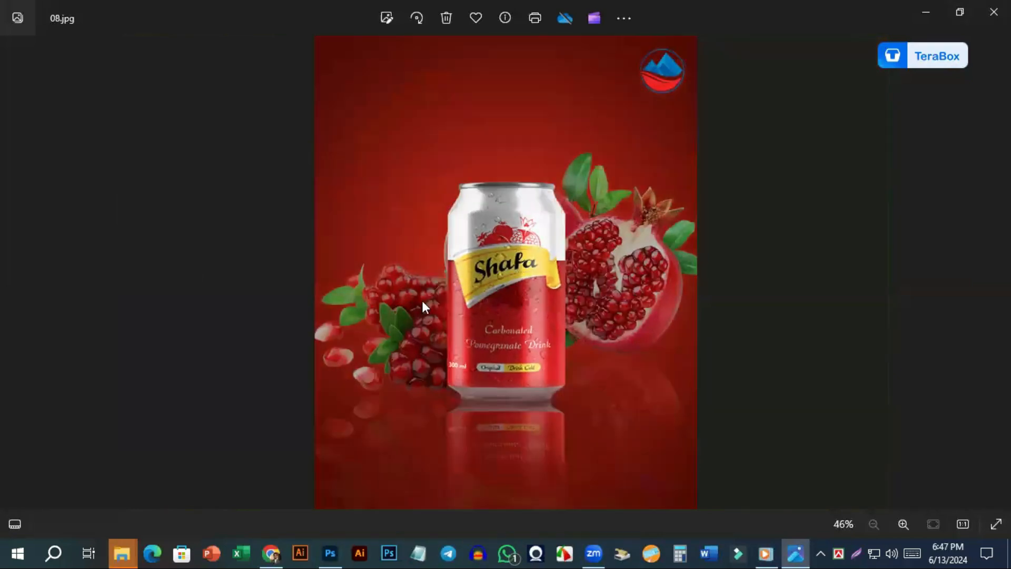
Alternate between 08.jpg and 09.jpg to examine differences in the can's size, the logo, the background and the reflections
{"action": "key", "text": "Right"}
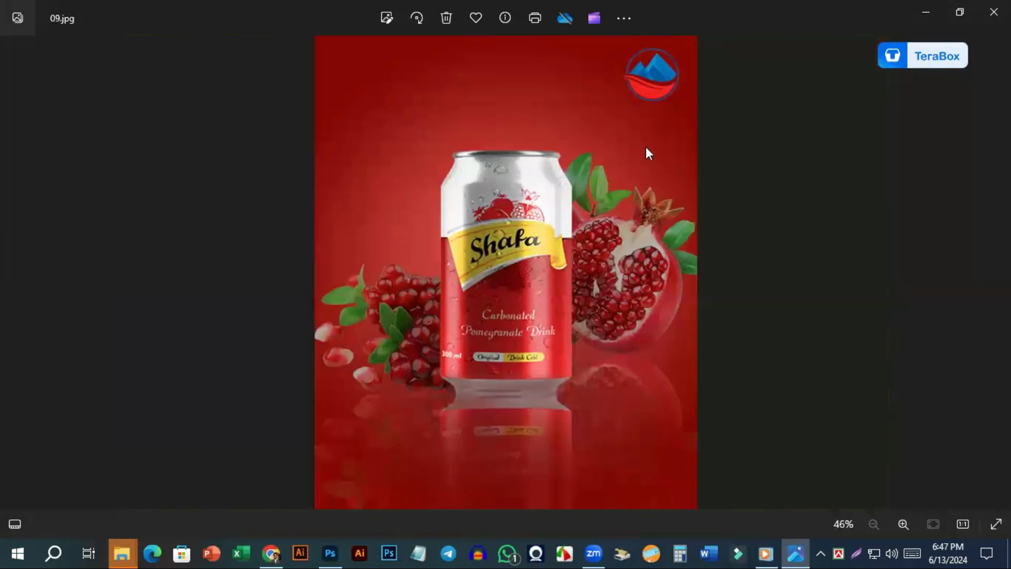
{"action": "key", "text": "Left"}
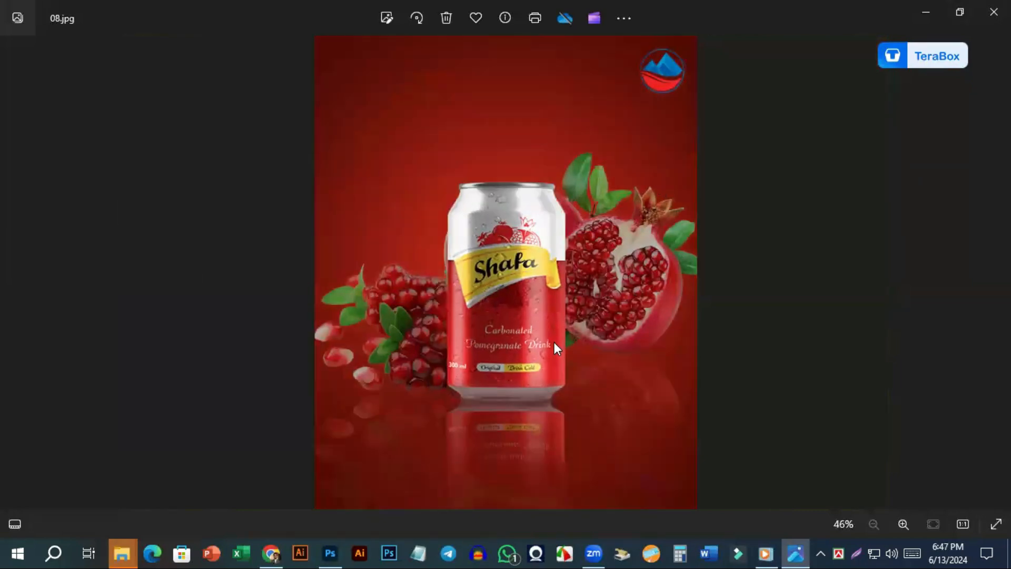
{"action": "key", "text": "Right"}
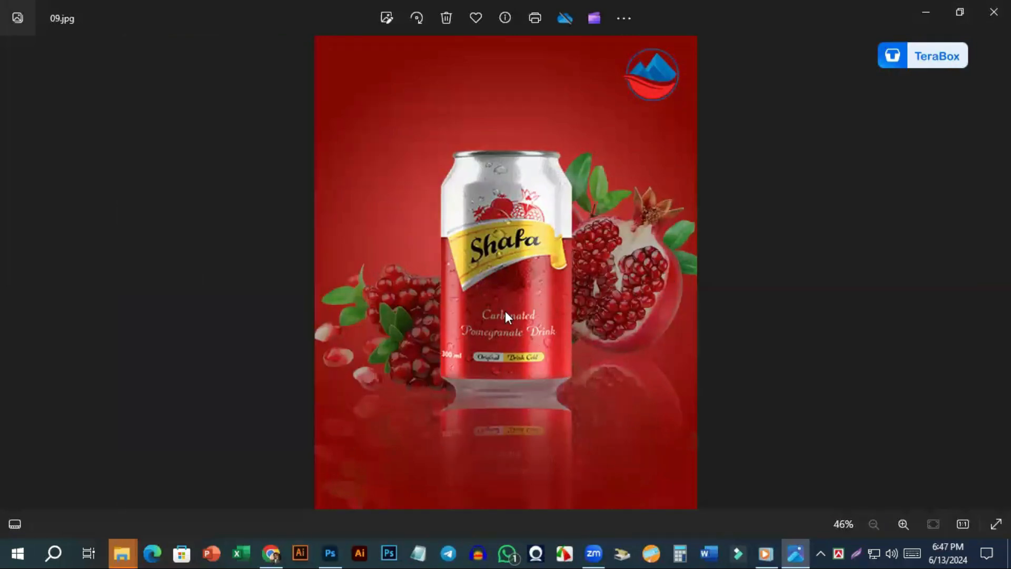
{"action": "key", "text": "Left"}
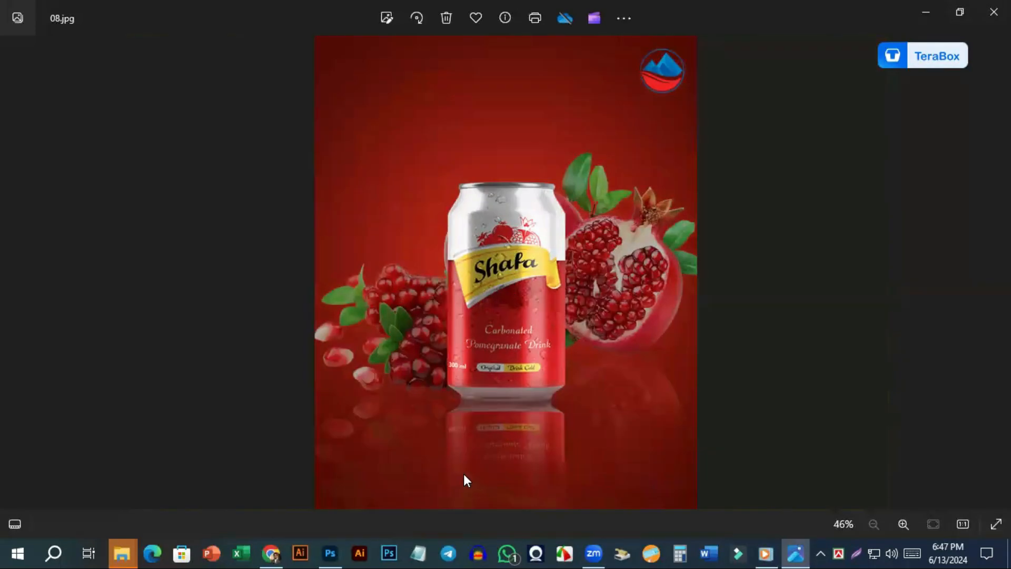
{"action": "key", "text": "Right"}
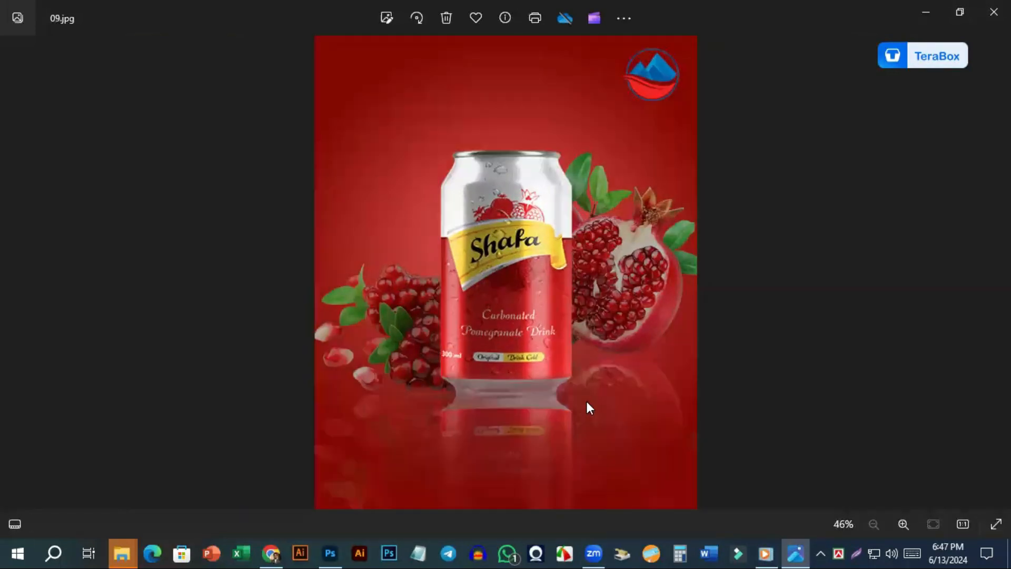
{"action": "key", "text": "Left"}
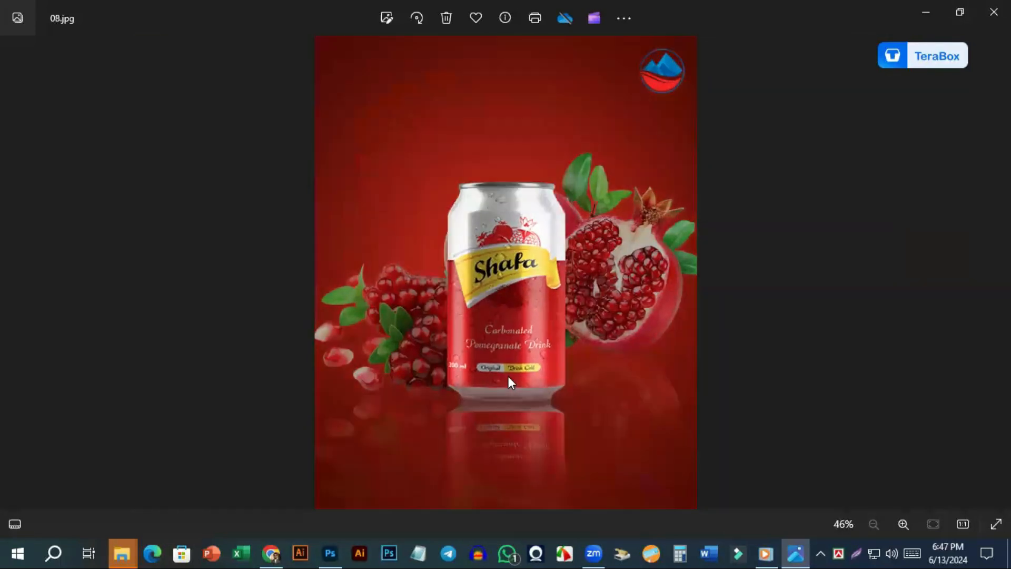
{"action": "key", "text": "Right"}
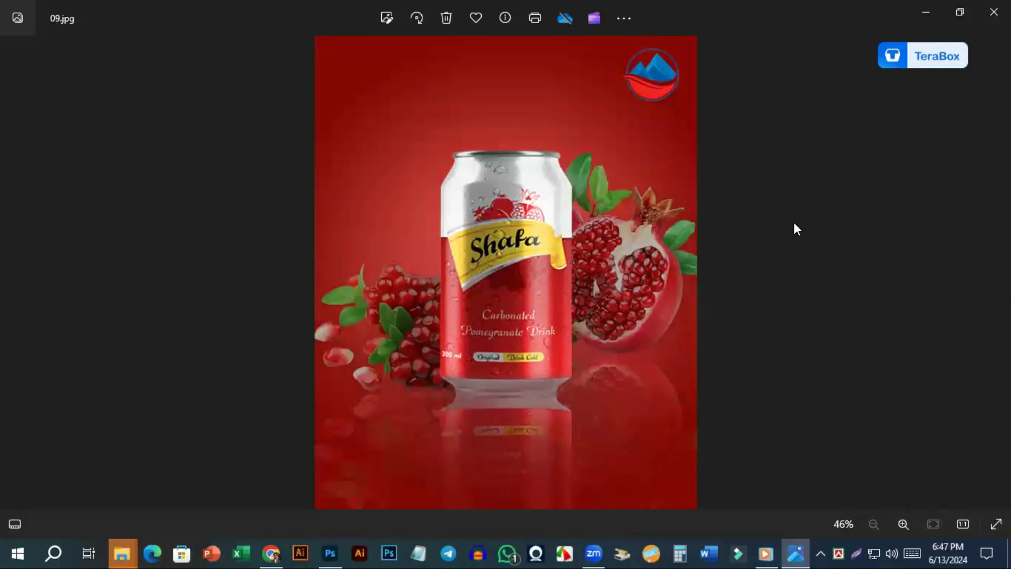
Go back through the earlier exported versions from 08.jpg to 02.jpg to review how the design developed
{"action": "key", "text": "Left"}
{"action": "key", "text": "Left"}
{"action": "key", "text": "Left"}
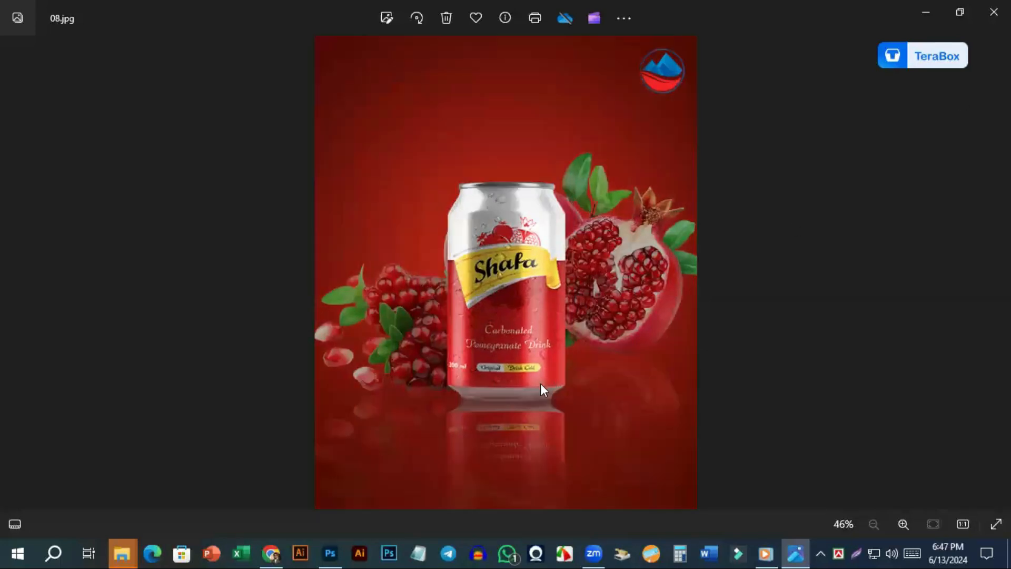
{"action": "key", "text": "Left"}
{"action": "key", "text": "Left"}
{"action": "key", "text": "Left"}
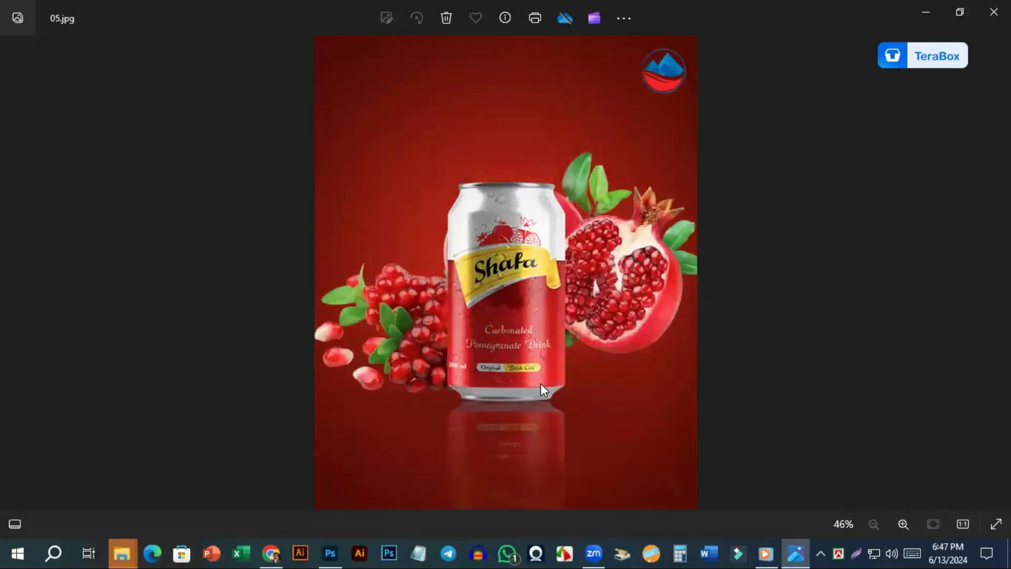
{"action": "key", "text": "Left"}
{"action": "key", "text": "Left"}
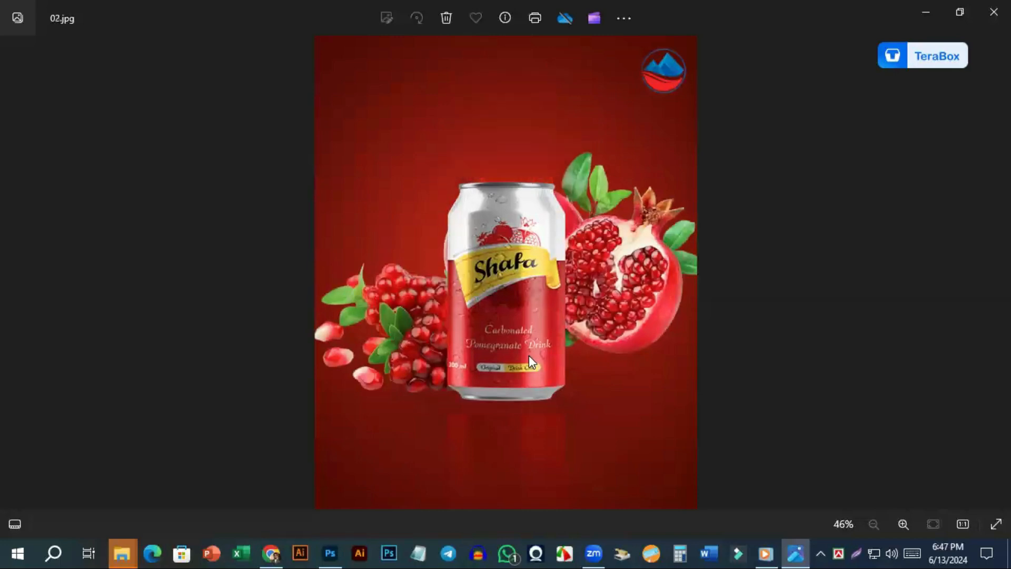